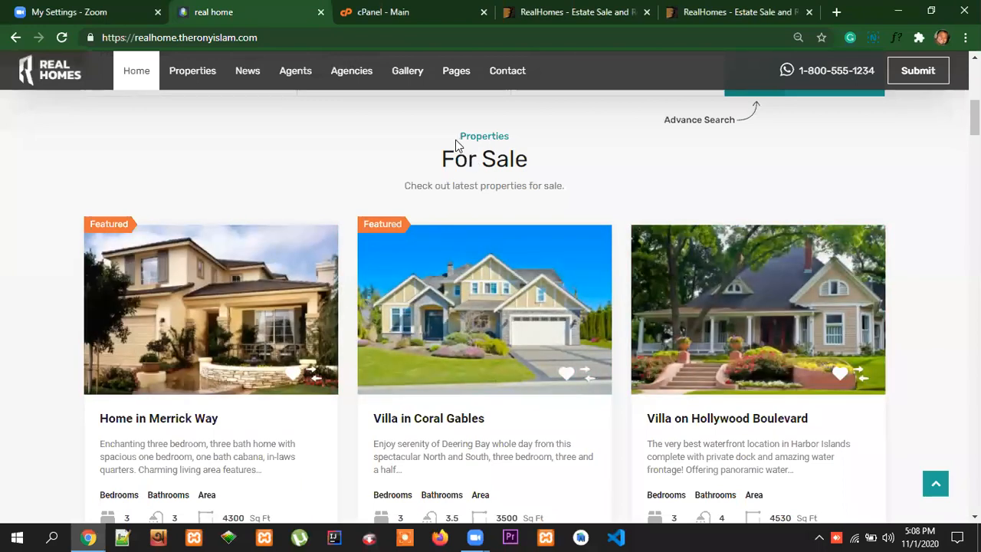
# Examine the For Sale and For Rent property listings on the home page, down to the Buy or Sell banner
pyautogui.moveTo(440, 158); pyautogui.dragTo(527, 163)
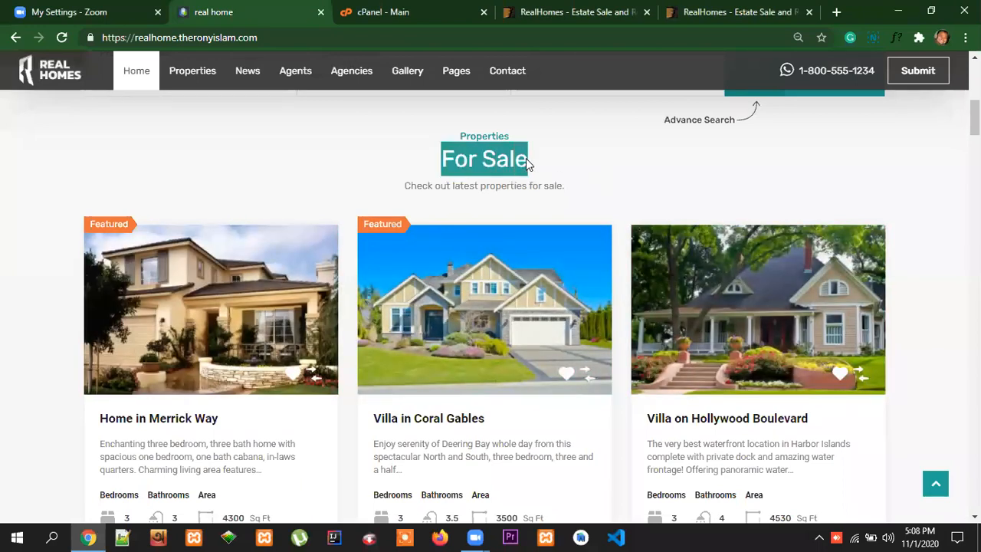
pyautogui.click(582, 165)
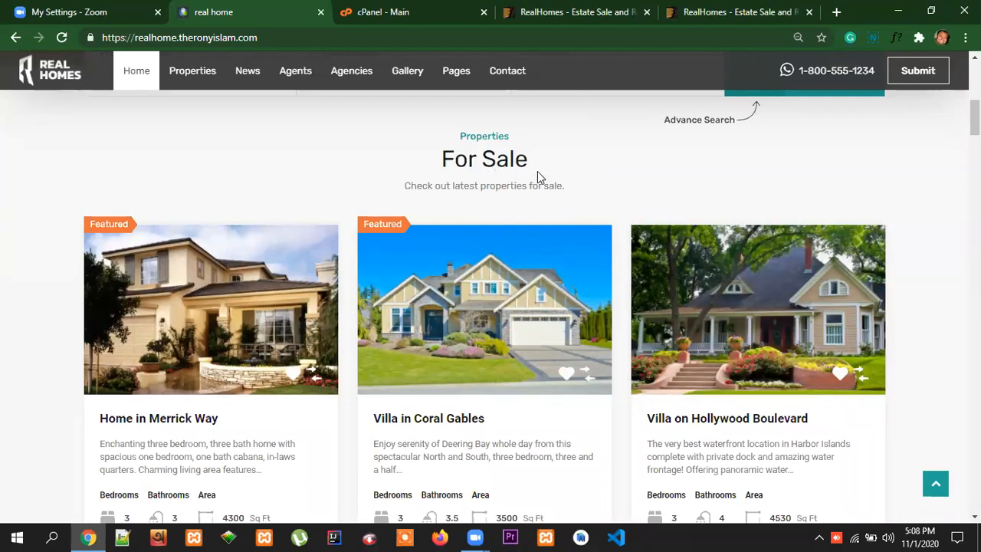
pyautogui.scroll(-1, 903, 253)
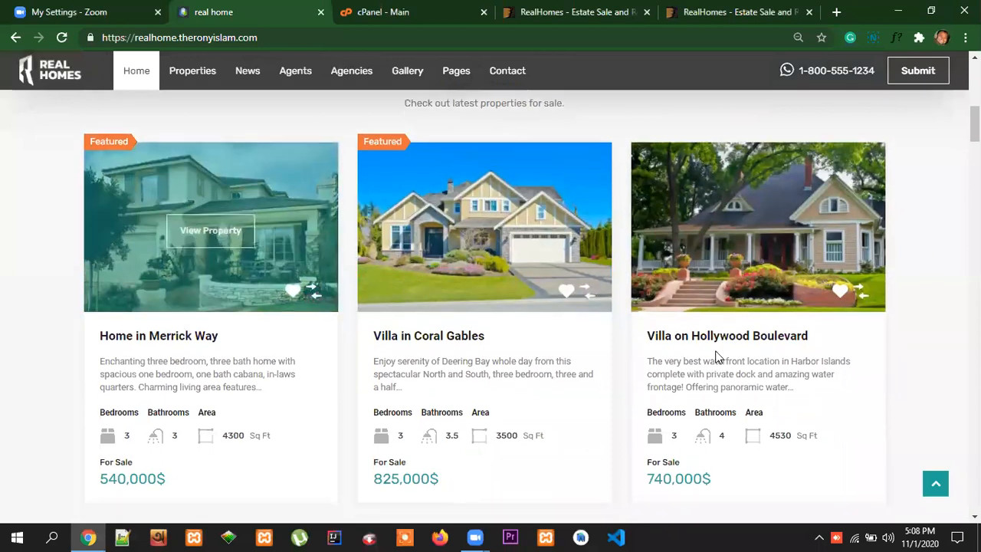
pyautogui.scroll(-4, 429, 245)
pyautogui.scroll(-2, 769, 286)
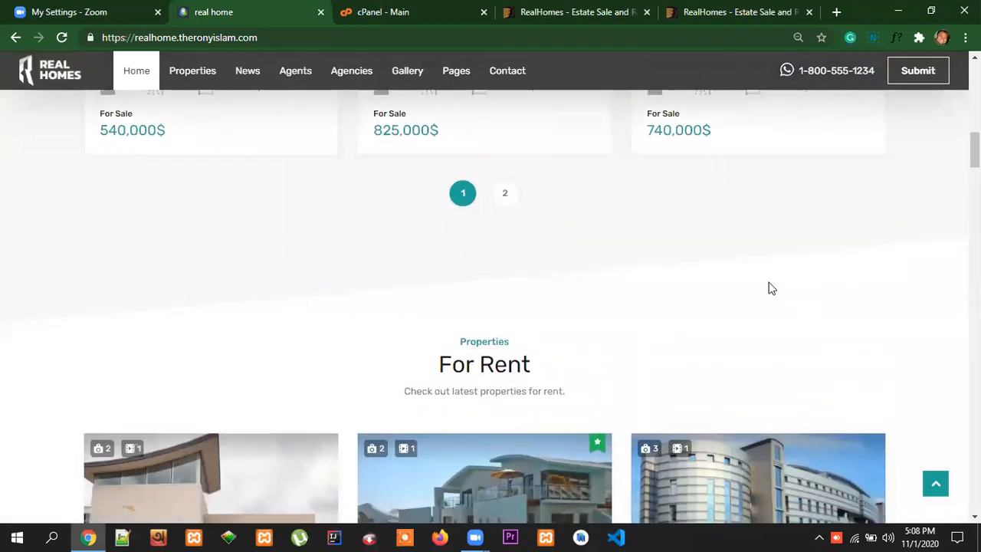
pyautogui.scroll(-1, 498, 246)
pyautogui.moveTo(428, 223); pyautogui.dragTo(591, 237)
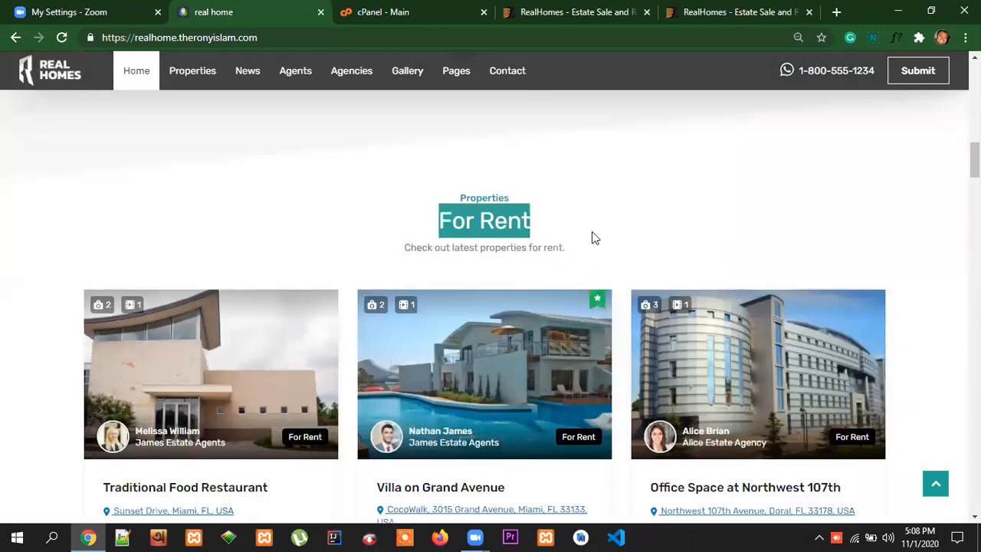
pyautogui.scroll(-2, 843, 258)
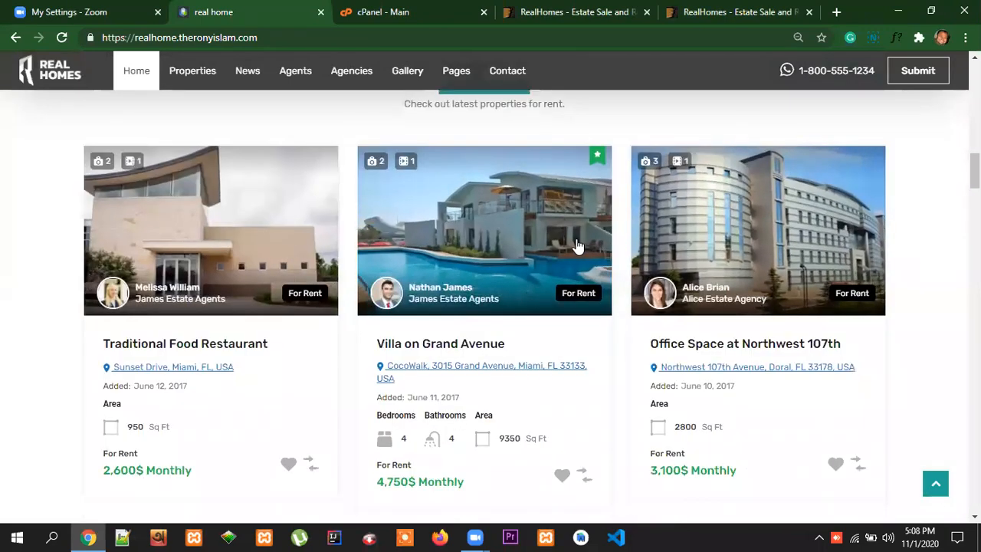
pyautogui.scroll(-3, 548, 233)
pyautogui.scroll(7, 934, 311)
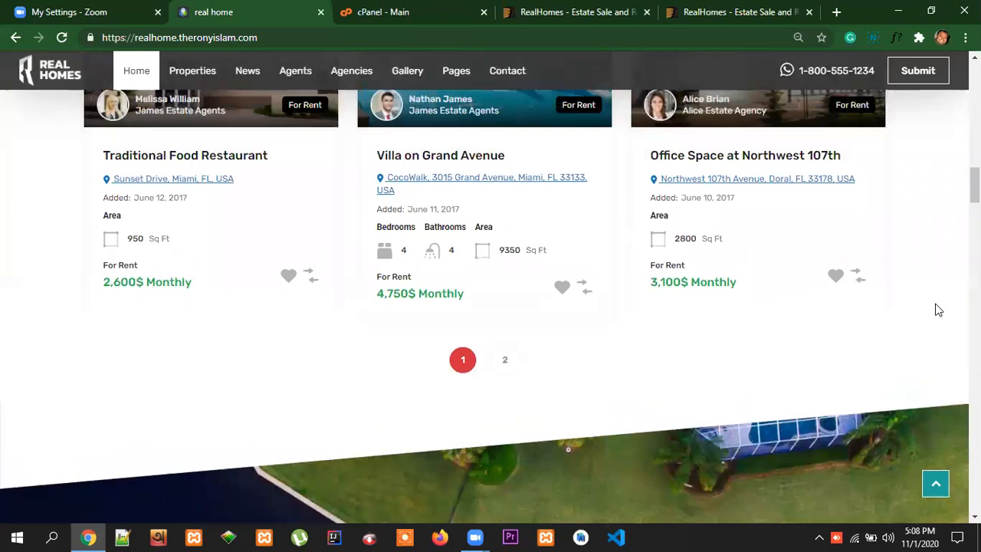
pyautogui.scroll(-2, 951, 314)
pyautogui.scroll(-8, 951, 314)
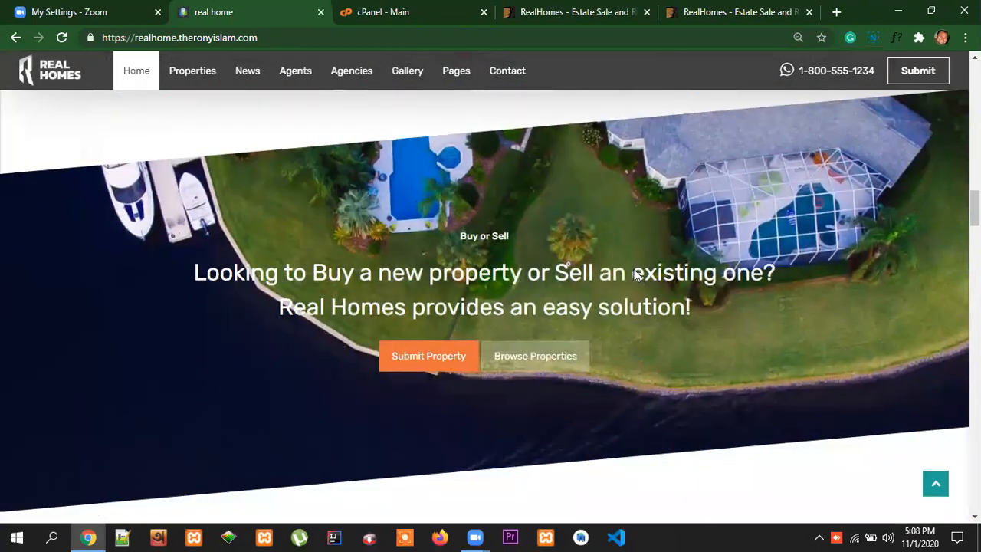
# View the Featured Properties section and advance its slider to the next property
pyautogui.scroll(-6, 774, 306)
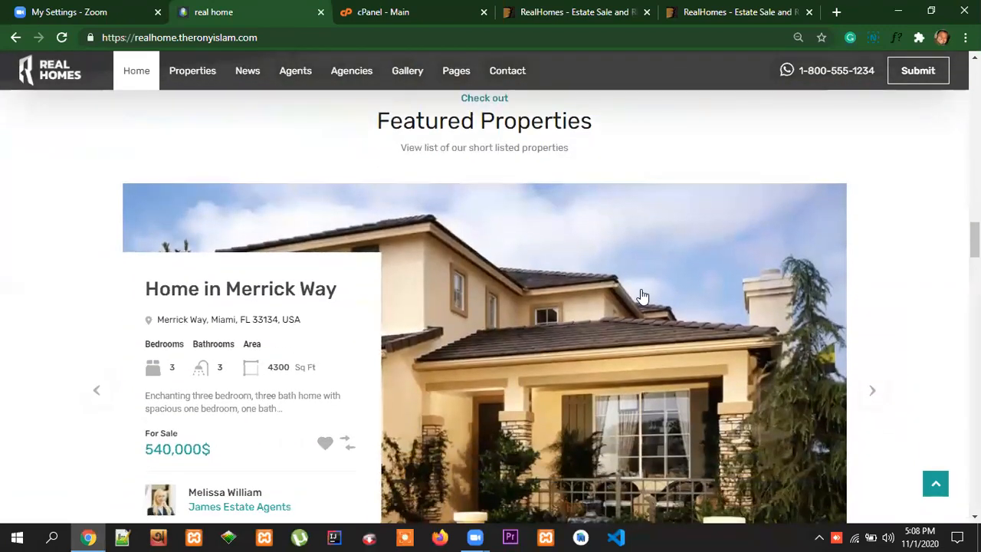
pyautogui.scroll(-2, 711, 390)
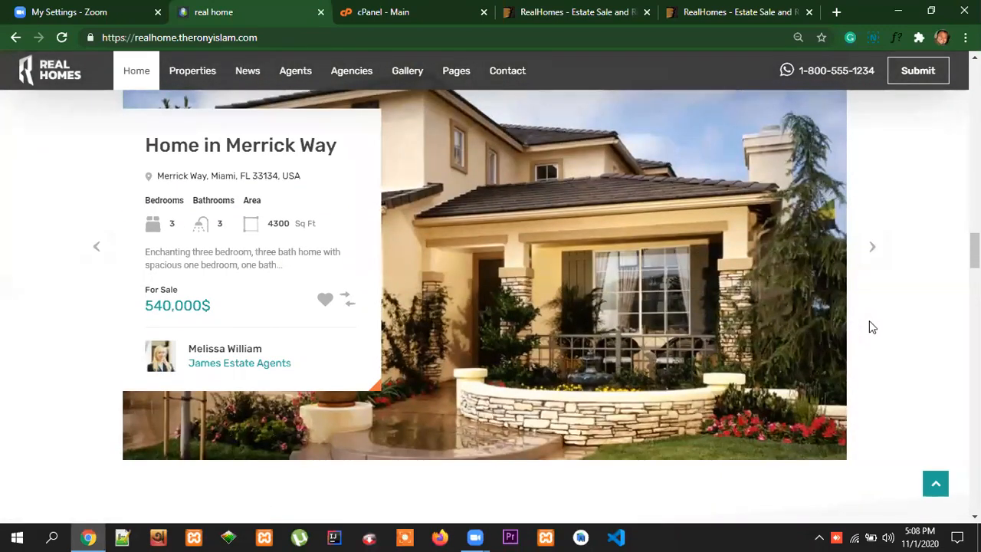
pyautogui.scroll(4, 889, 334)
pyautogui.scroll(-2, 902, 338)
pyautogui.scroll(-1, 901, 338)
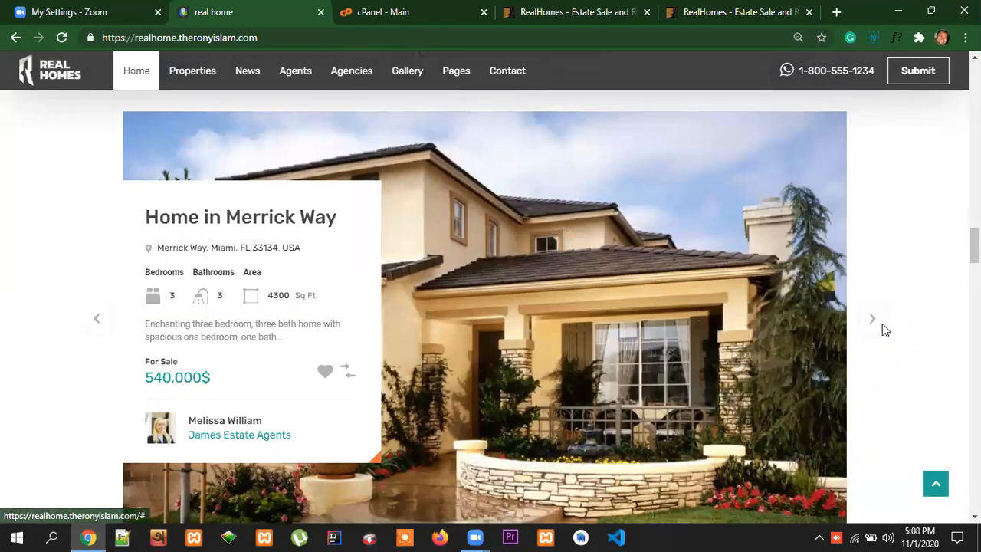
pyautogui.click(879, 328)
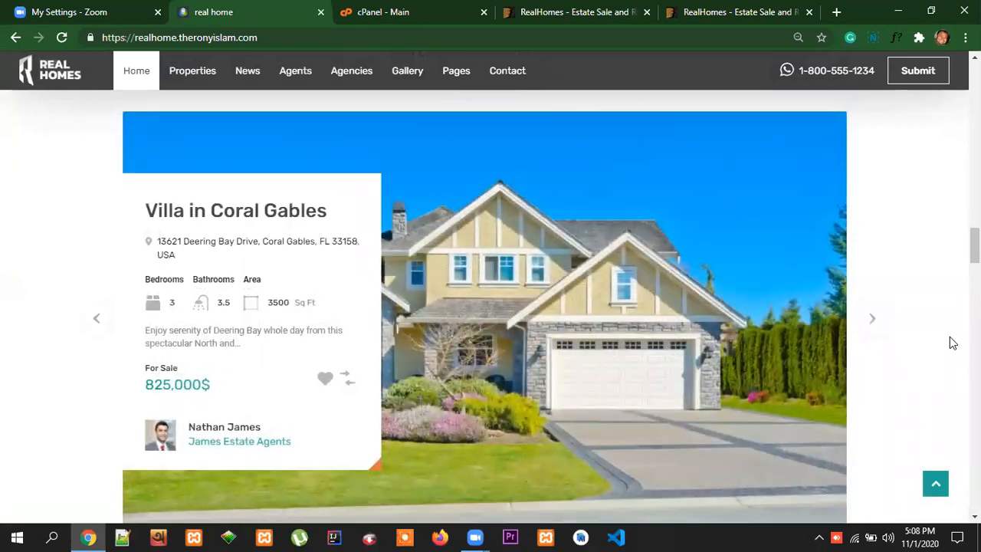
# Examine the agent cards in the Meet Our Agents section, including their contact details and listed property counts
pyautogui.scroll(-2, 953, 342)
pyautogui.scroll(-3, 952, 342)
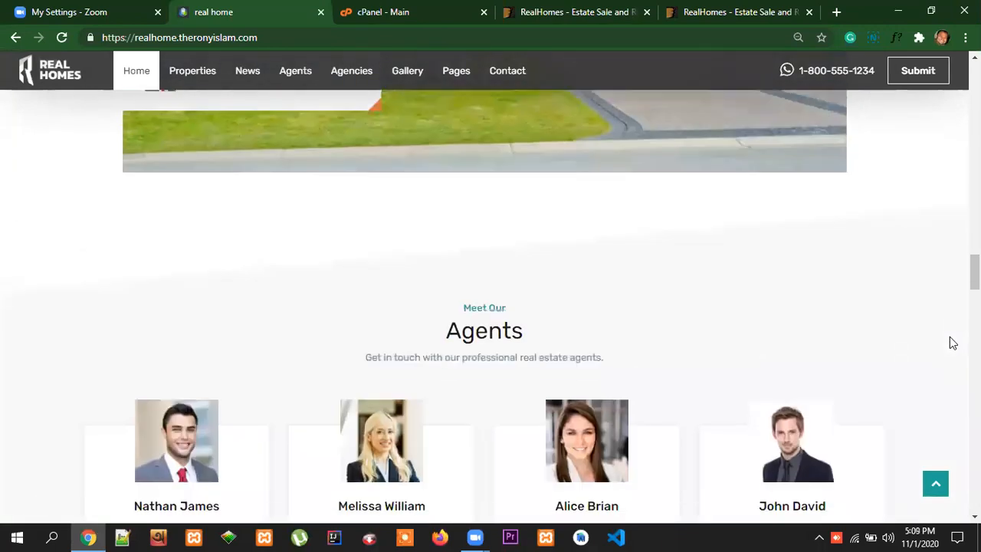
pyautogui.scroll(-3, 953, 343)
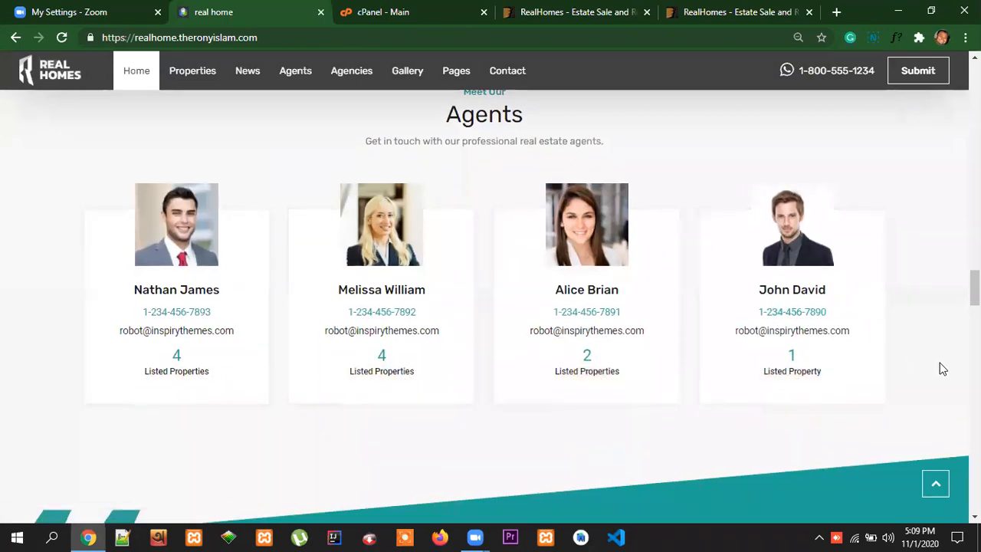
pyautogui.scroll(-1, 942, 369)
pyautogui.scroll(-3, 943, 368)
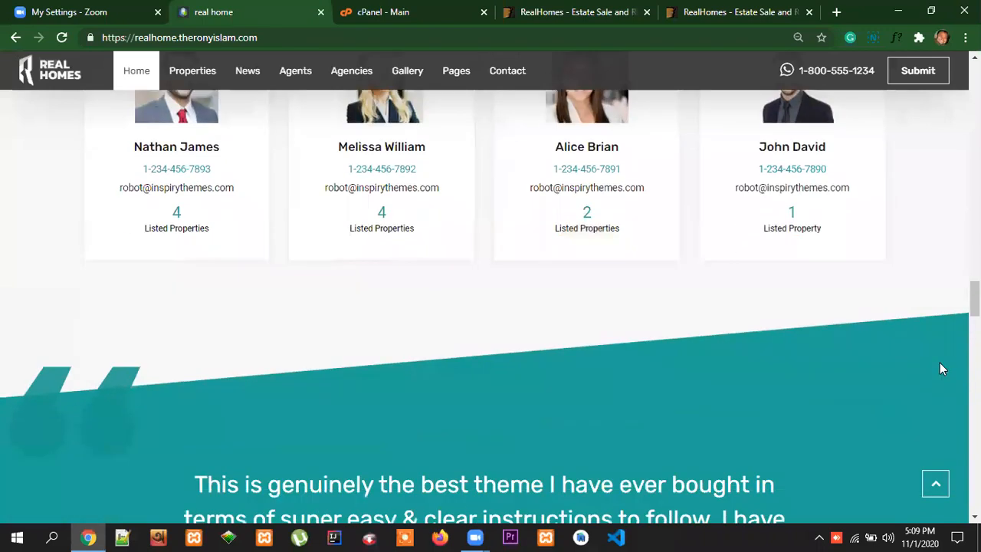
pyautogui.scroll(5, 943, 368)
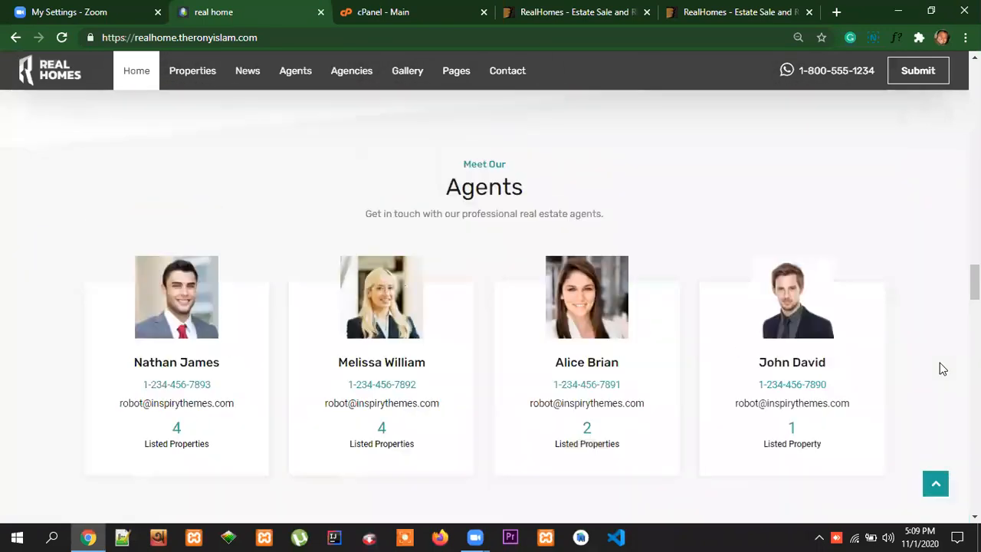
pyautogui.scroll(1, 941, 366)
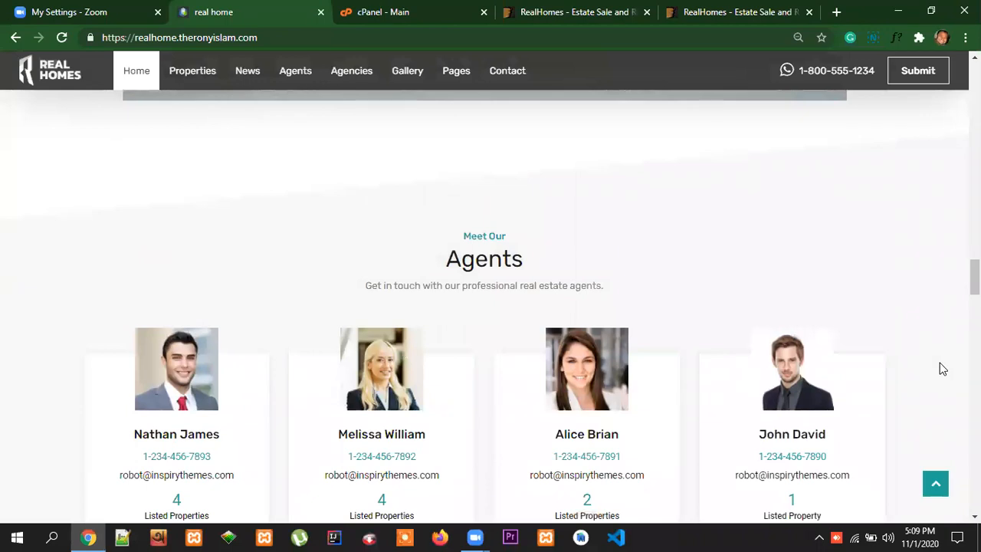
pyautogui.scroll(-2, 939, 362)
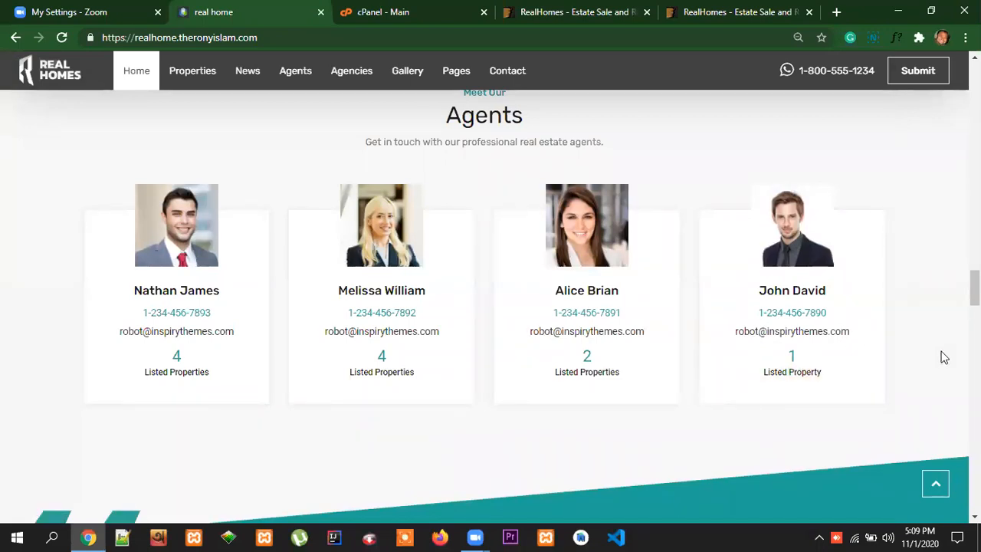
pyautogui.scroll(8, 945, 358)
pyautogui.scroll(-3, 942, 385)
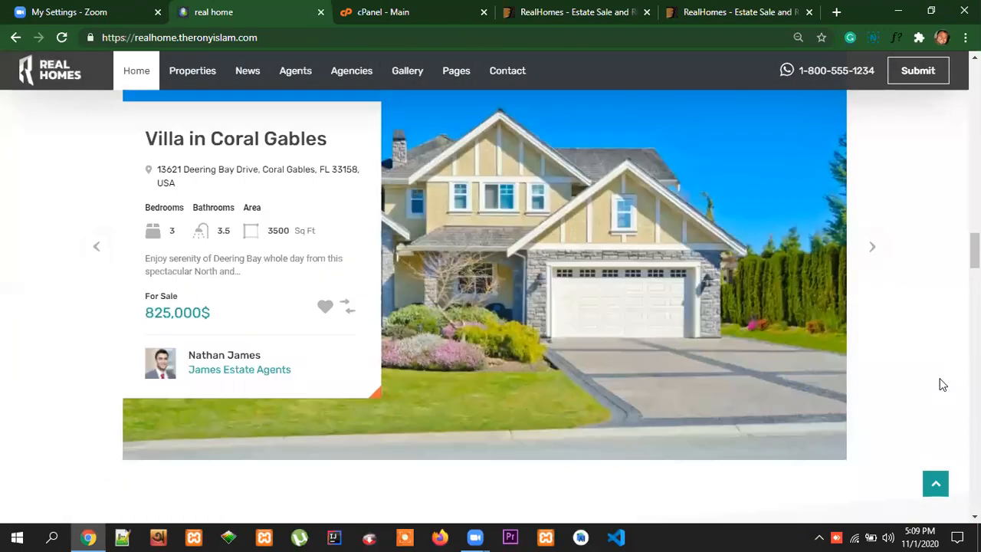
pyautogui.scroll(-8, 942, 385)
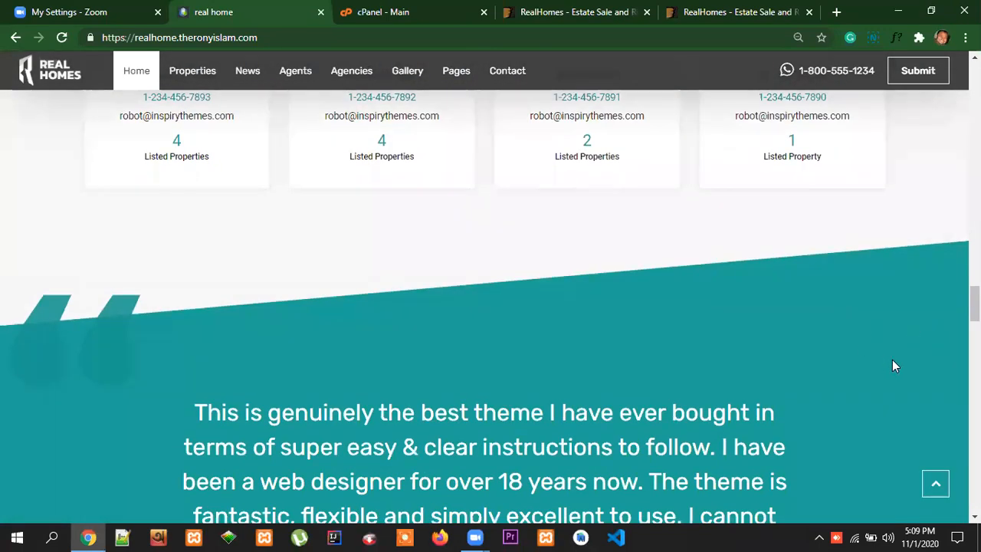
pyautogui.scroll(2, 892, 366)
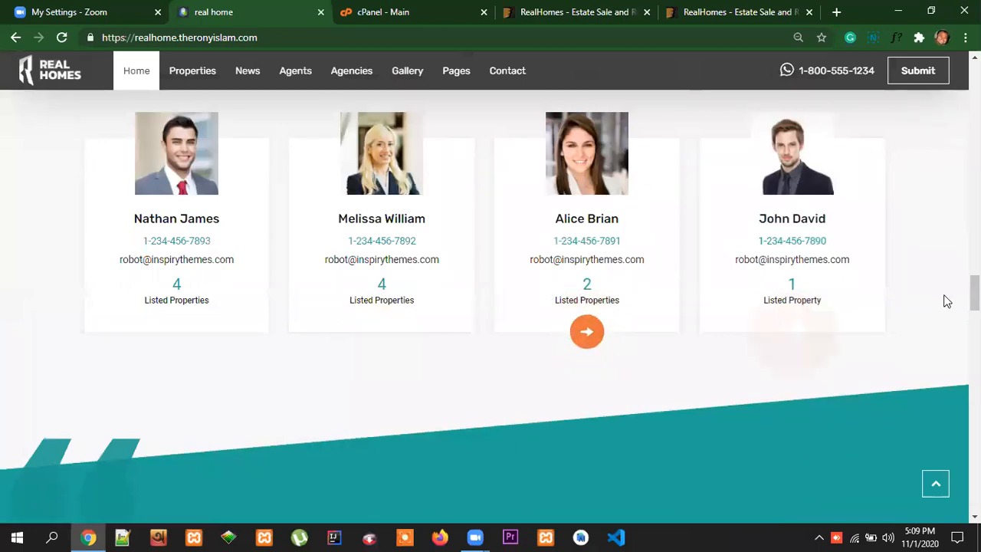
# Return to the start of the home page and look over its header, call-request form and property search
pyautogui.scroll(10, 954, 324)
pyautogui.scroll(15, 954, 325)
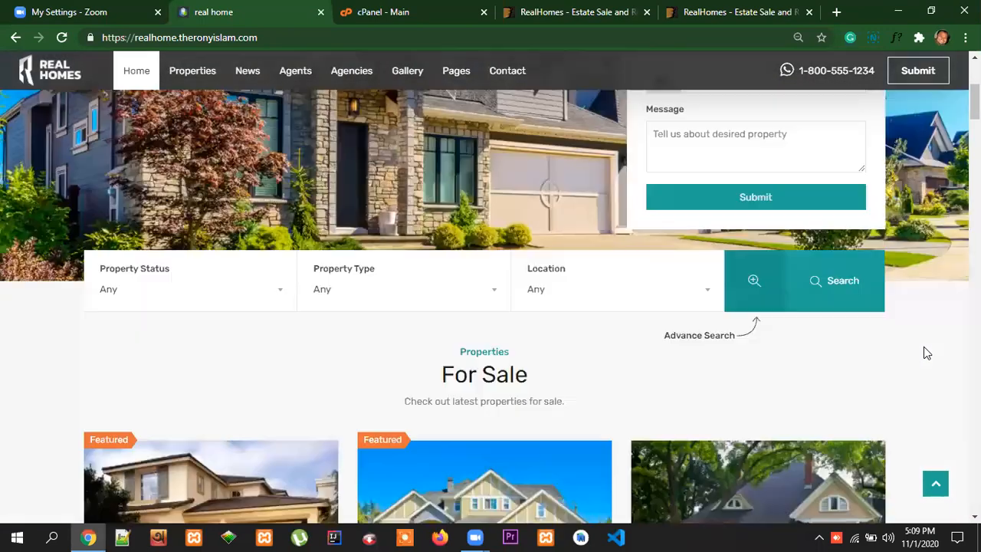
pyautogui.scroll(4, 924, 352)
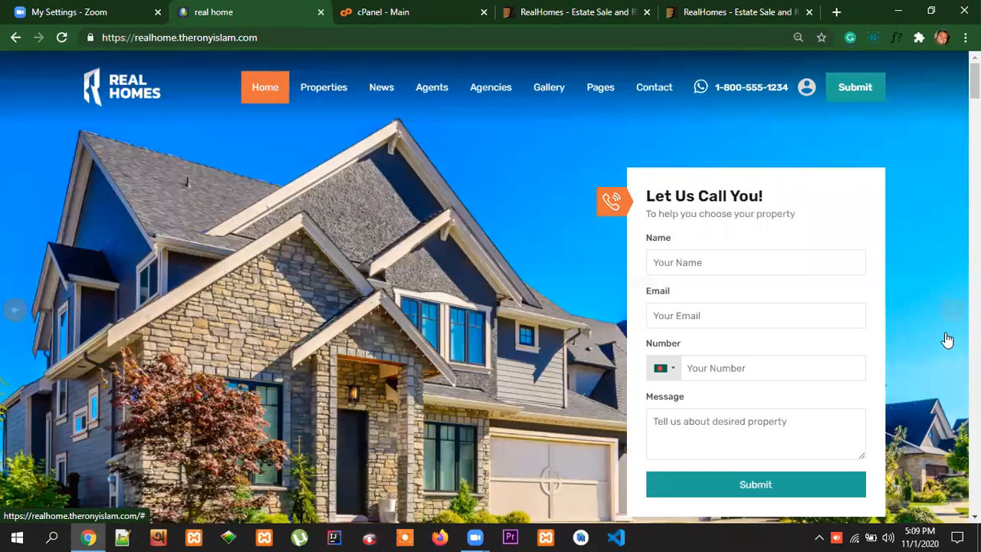
pyautogui.scroll(-2, 945, 364)
pyautogui.scroll(2, 760, 161)
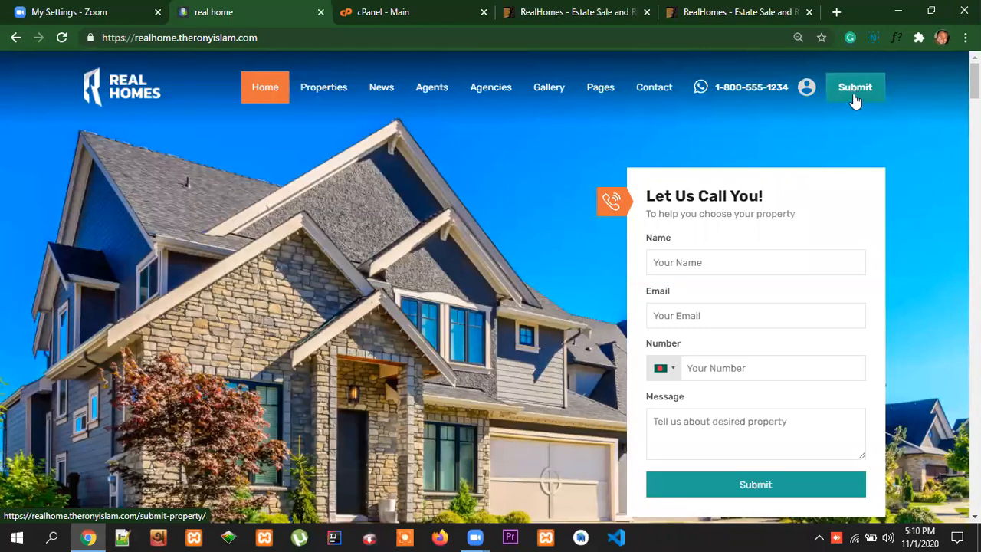
# Review the home page again from the property search through the rental listings to the Featured Properties section
pyautogui.scroll(-3, 945, 257)
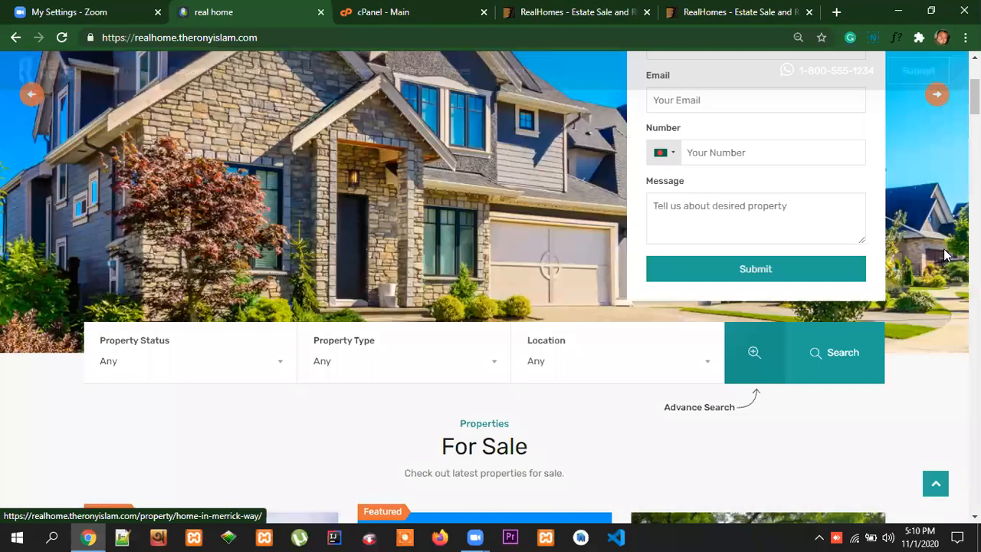
pyautogui.scroll(-15, 946, 254)
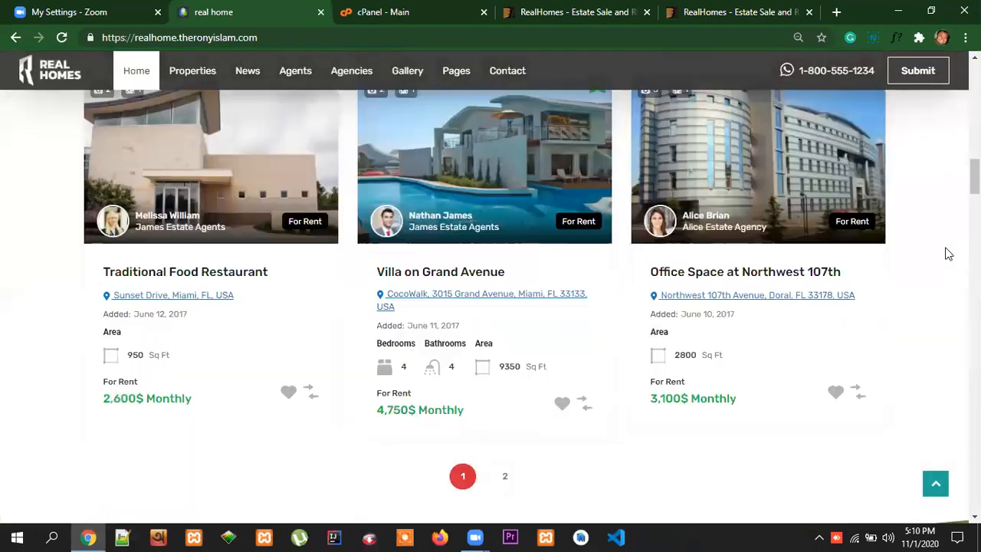
pyautogui.scroll(-10, 948, 253)
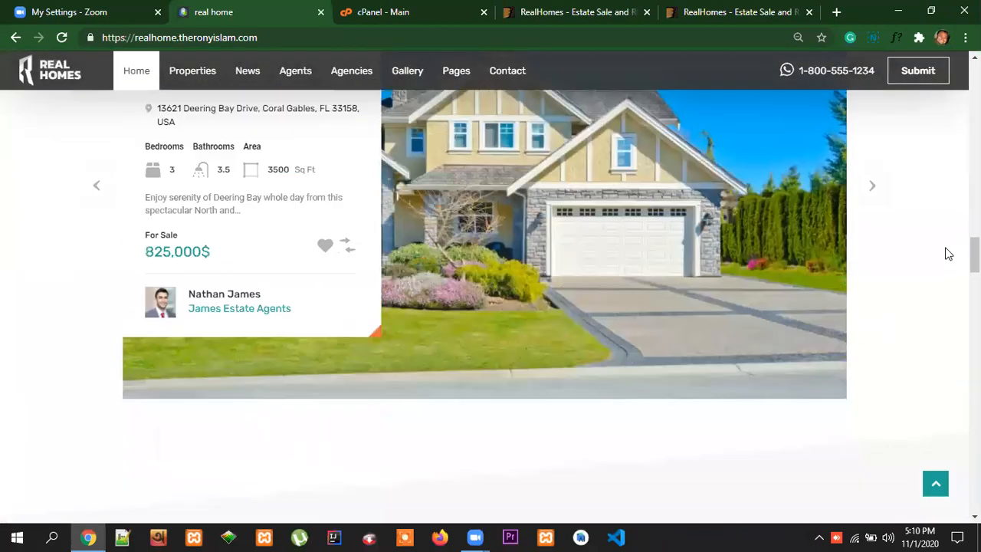
pyautogui.scroll(1, 744, 283)
pyautogui.scroll(-4, 728, 280)
pyautogui.scroll(8, 729, 280)
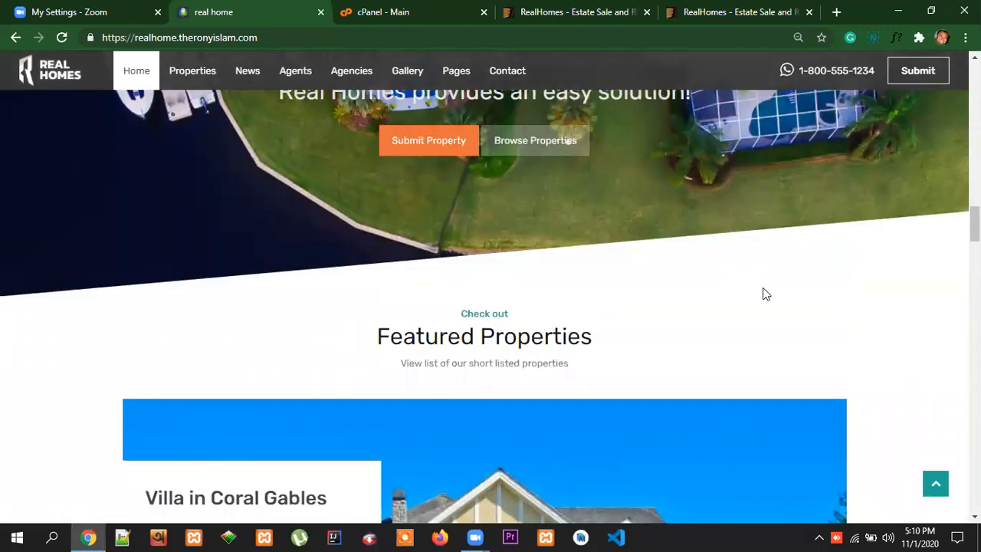
pyautogui.scroll(-1, 763, 294)
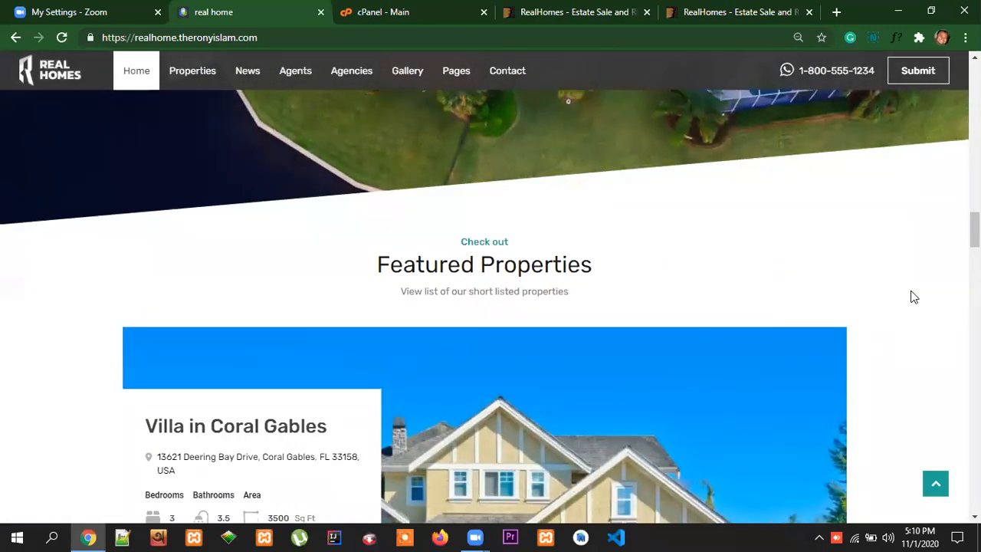
# Examine the rest of the home page: the testimonial, News & Updates, theme features, Partners logos and footer
pyautogui.scroll(-2, 923, 299)
pyautogui.scroll(-12, 923, 299)
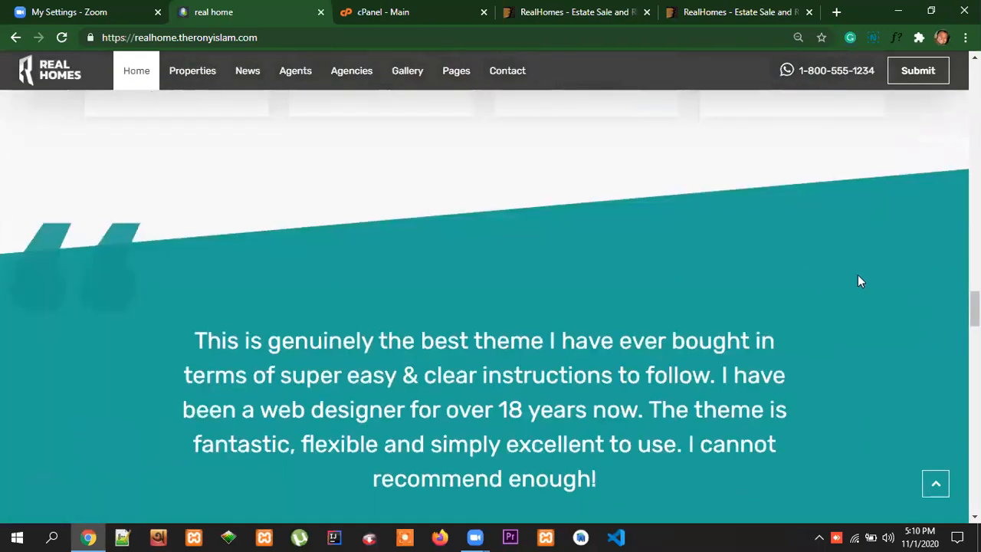
pyautogui.scroll(-4, 893, 279)
pyautogui.scroll(3, 899, 276)
pyautogui.scroll(-3, 899, 274)
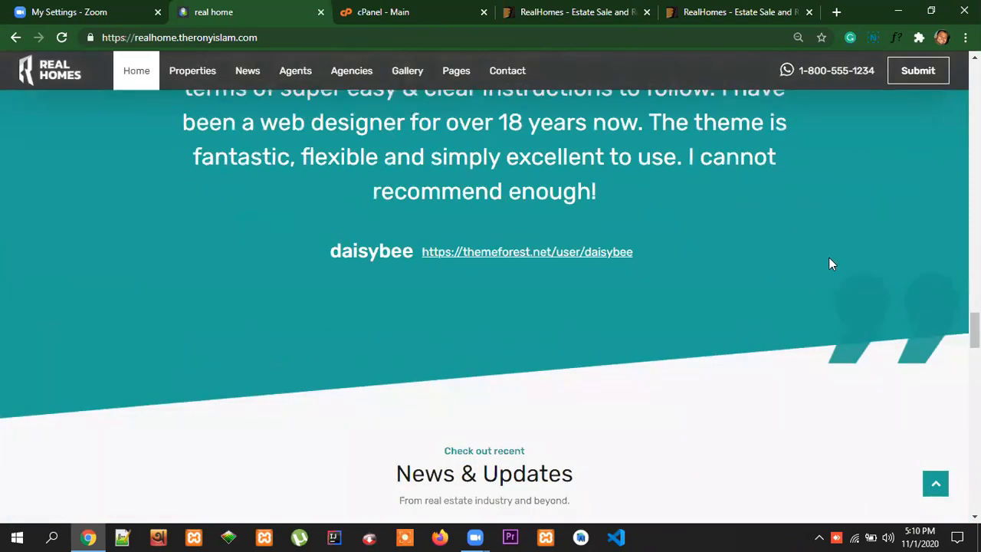
pyautogui.scroll(-5, 833, 263)
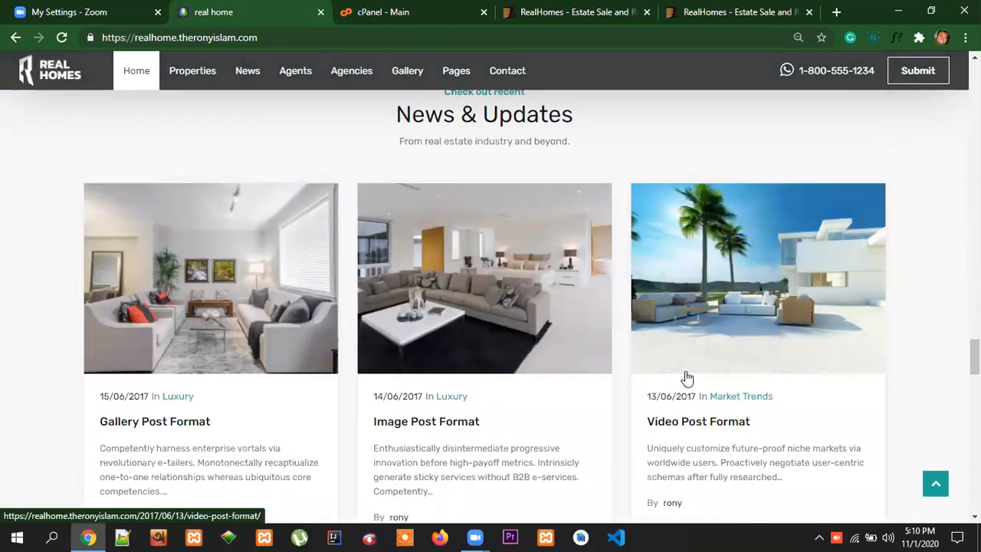
pyautogui.scroll(-9, 762, 364)
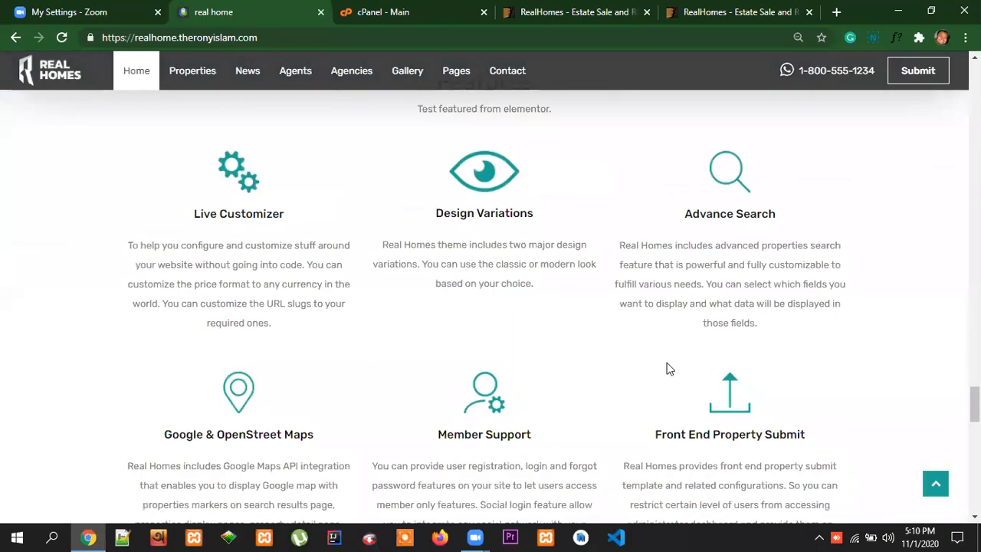
pyautogui.scroll(-10, 667, 368)
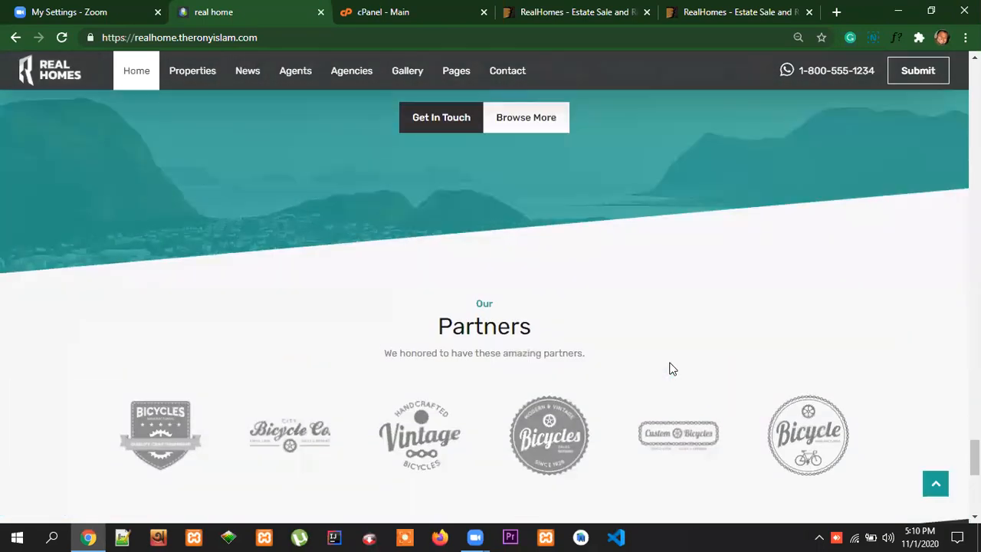
pyautogui.scroll(-3, 669, 369)
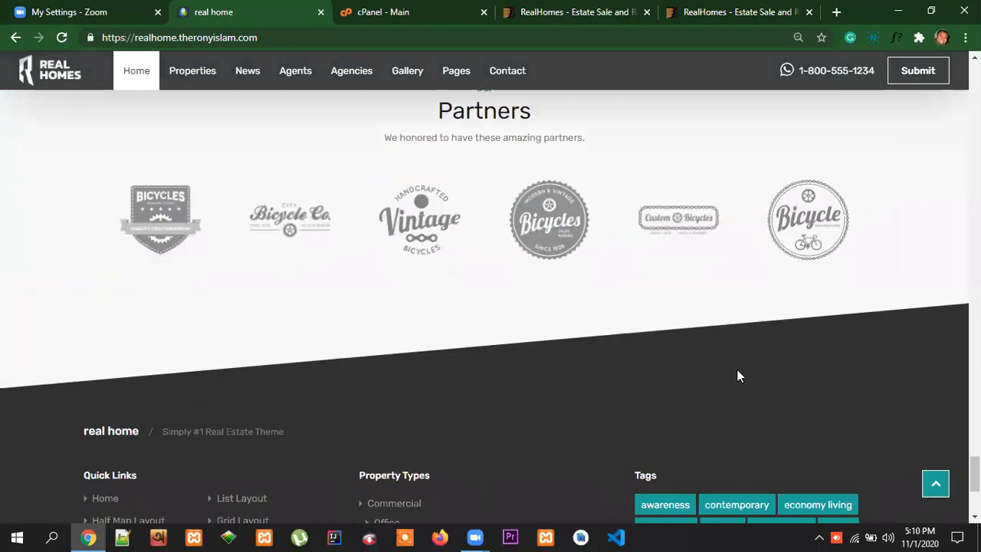
# Look over the Partners section and footer once more, and return to the home page's main navigation
pyautogui.scroll(3, 732, 395)
pyautogui.scroll(-6, 733, 395)
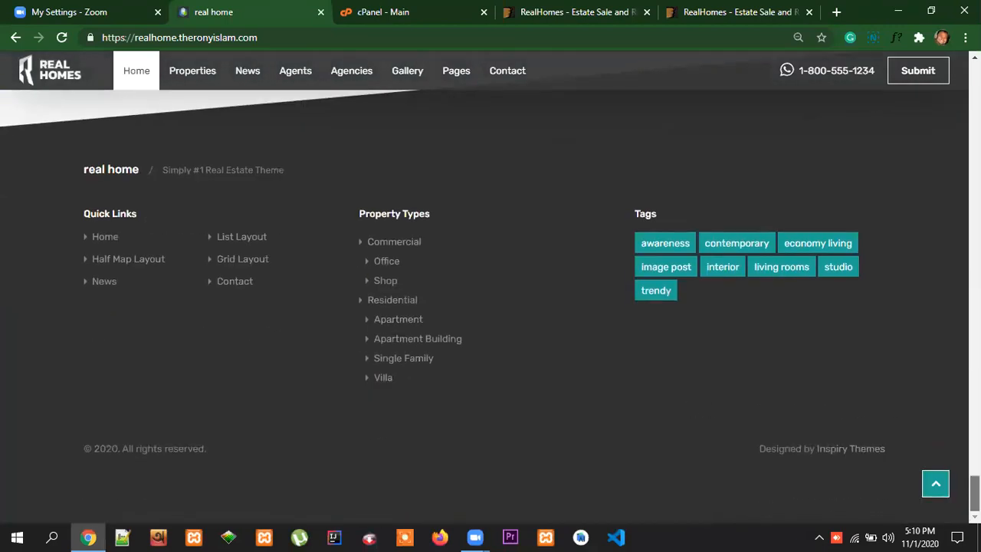
pyautogui.scroll(20, 490, 307)
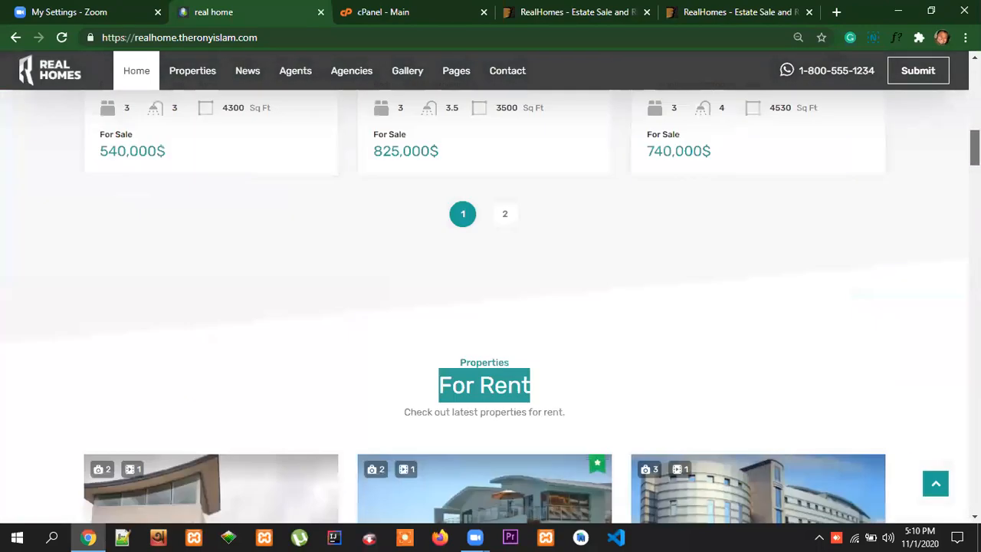
pyautogui.scroll(10, 490, 306)
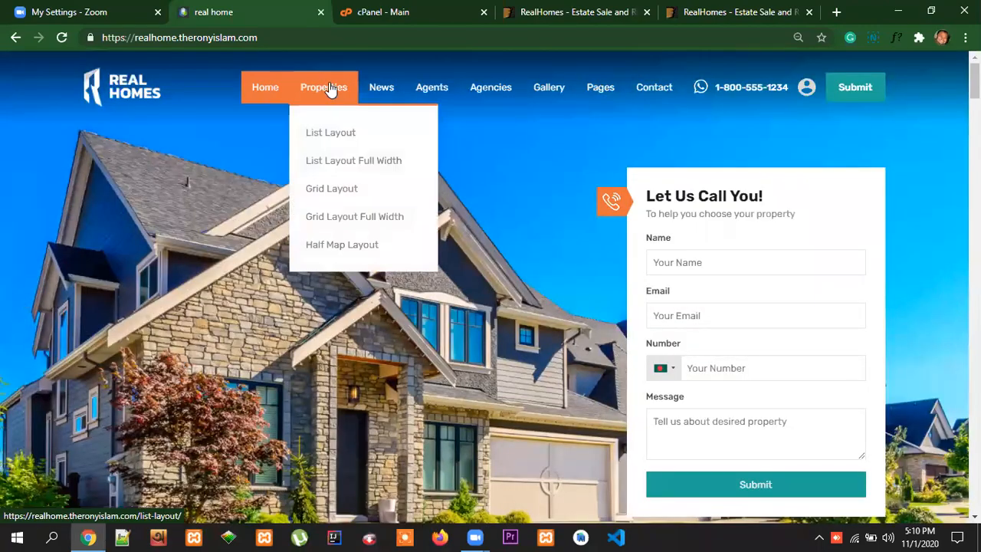
# Open the Properties list page and look through its map, property listings and sidebar sections
pyautogui.click(320, 91)
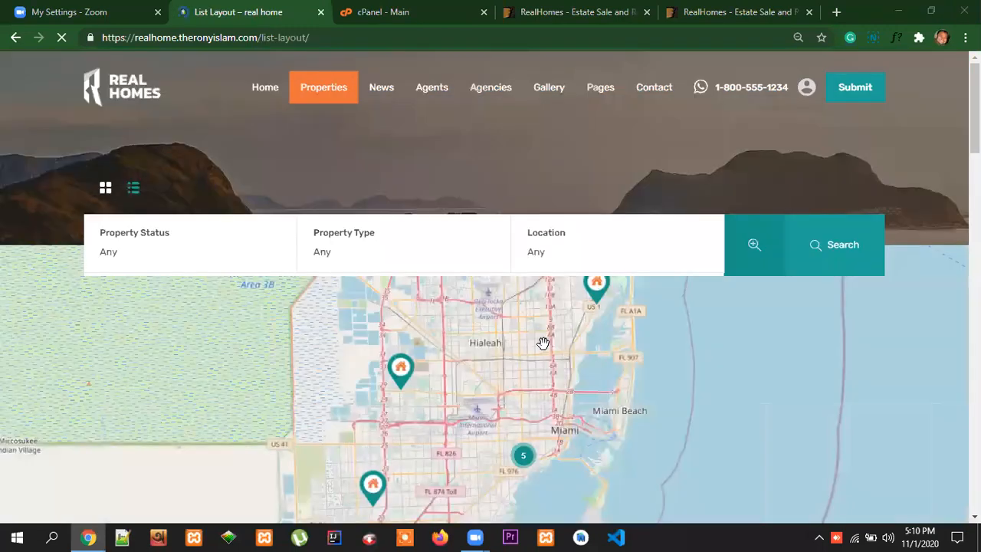
pyautogui.scroll(-5, 575, 350)
pyautogui.scroll(-9, 575, 350)
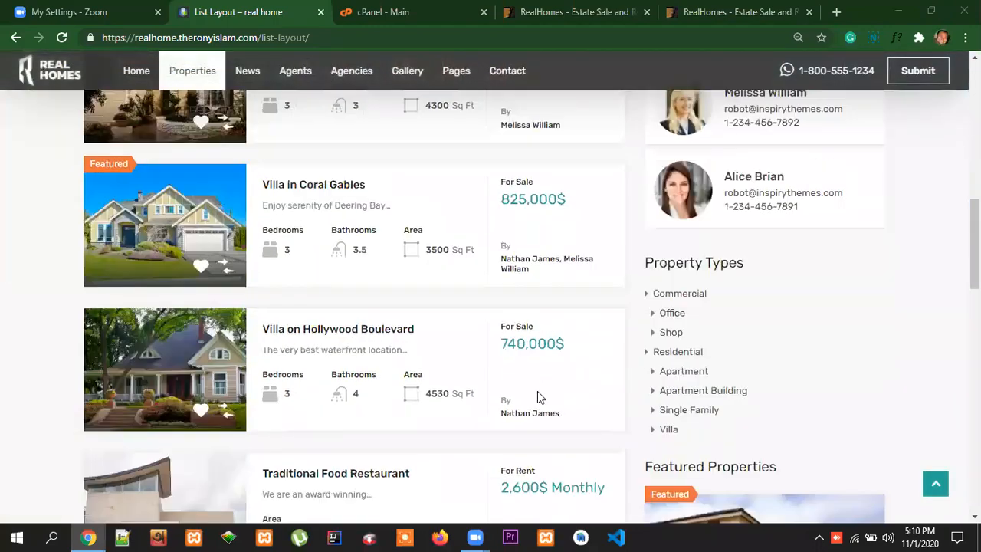
pyautogui.scroll(-4, 538, 397)
pyautogui.scroll(12, 539, 397)
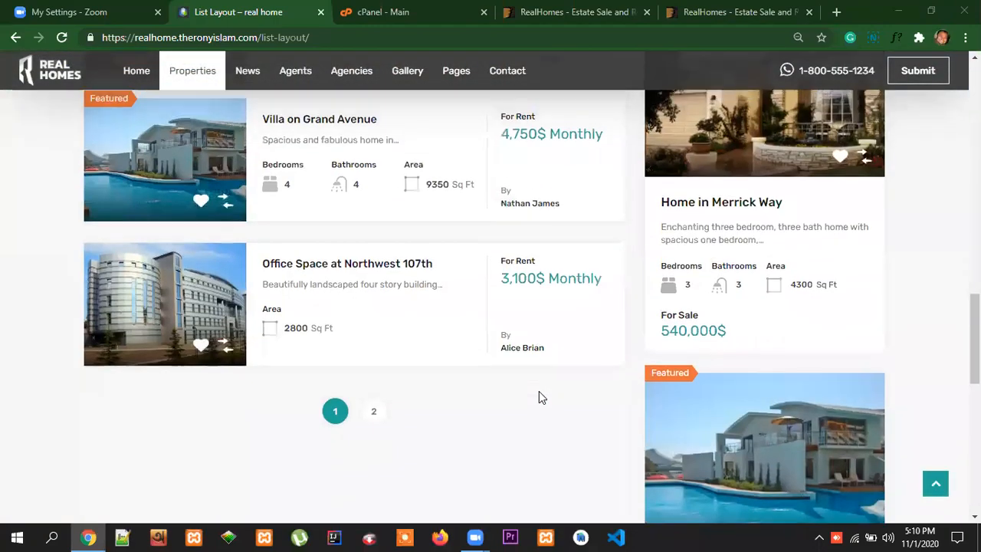
pyautogui.scroll(-8, 499, 326)
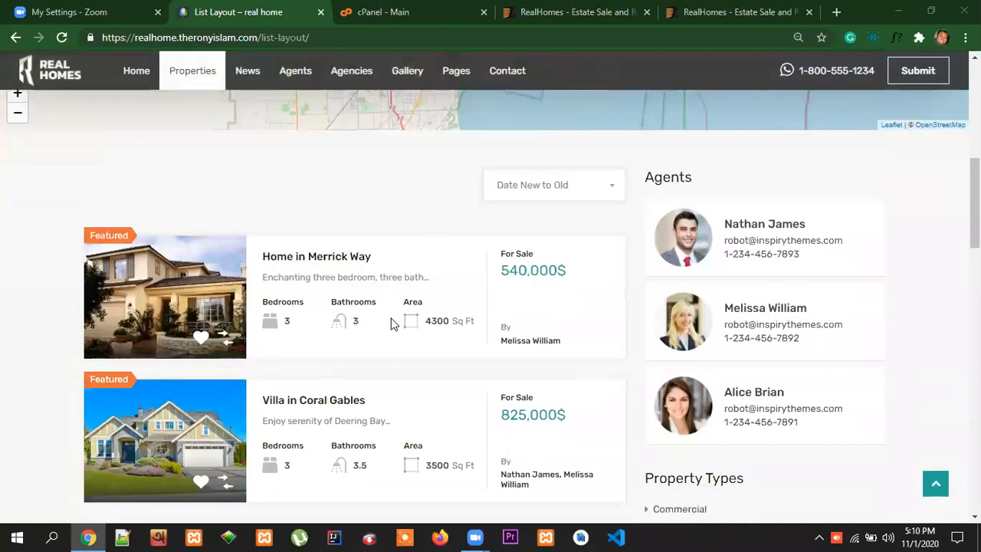
pyautogui.scroll(-3, 387, 375)
pyautogui.scroll(8, 399, 387)
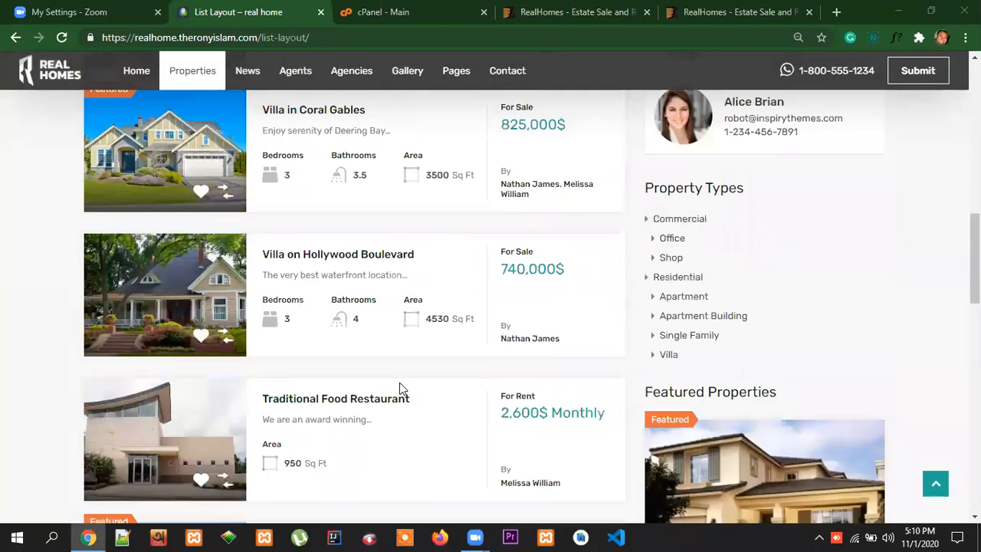
# Open the Home in Merrick Way listing and highlight its sale price
pyautogui.click(337, 259)
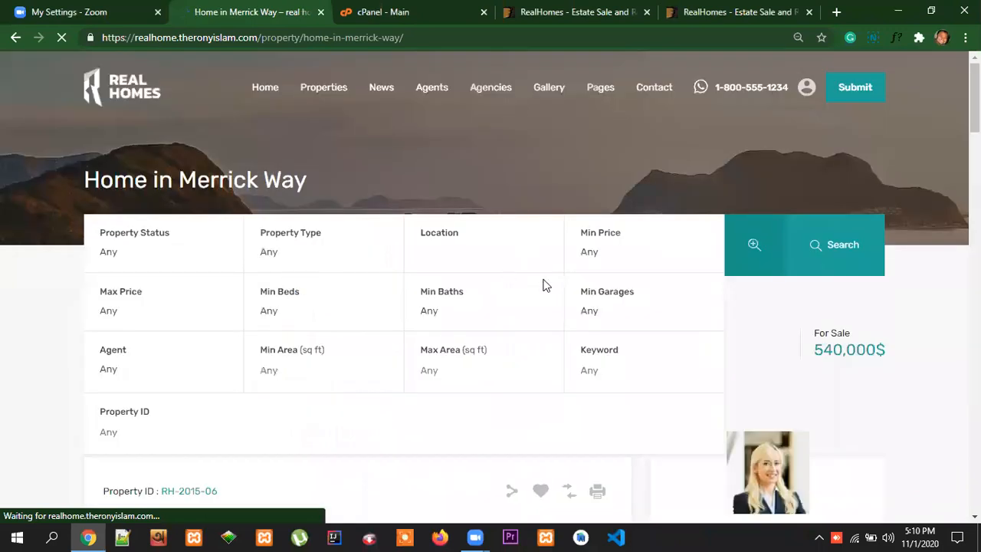
pyautogui.scroll(-2, 687, 331)
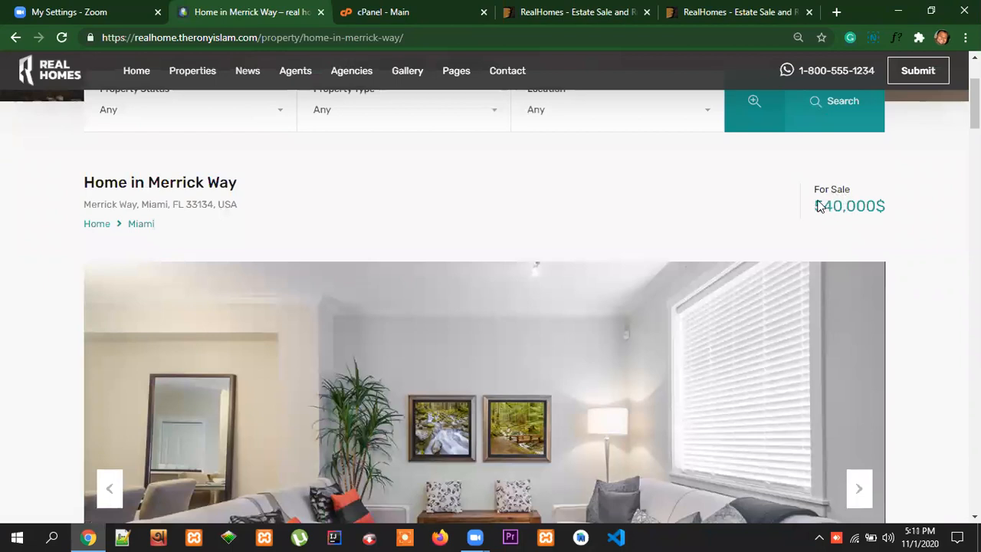
pyautogui.moveTo(819, 205); pyautogui.dragTo(889, 209)
pyautogui.moveTo(246, 207); pyautogui.dragTo(105, 201)
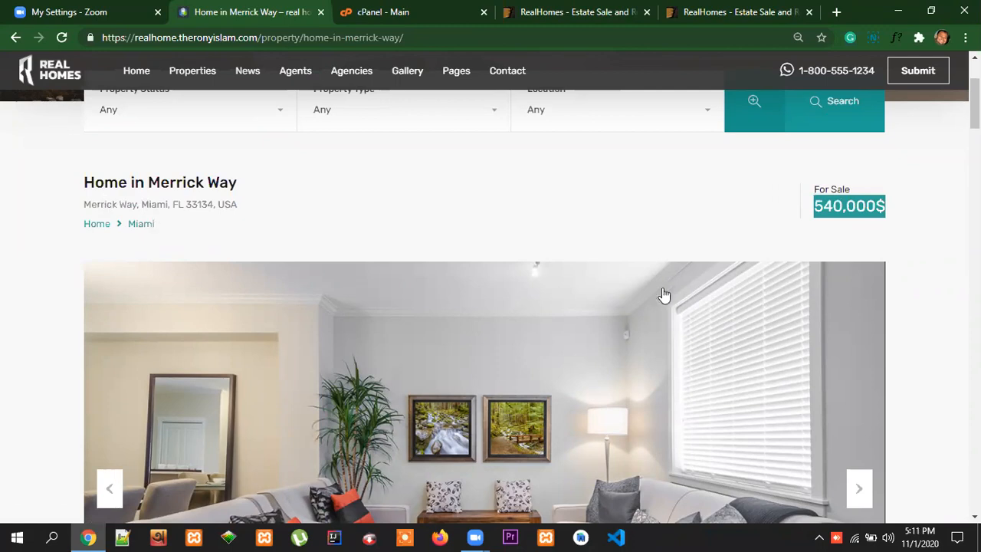
# Browse forward through the photos in the Home in Merrick Way image gallery
pyautogui.scroll(-3, 674, 299)
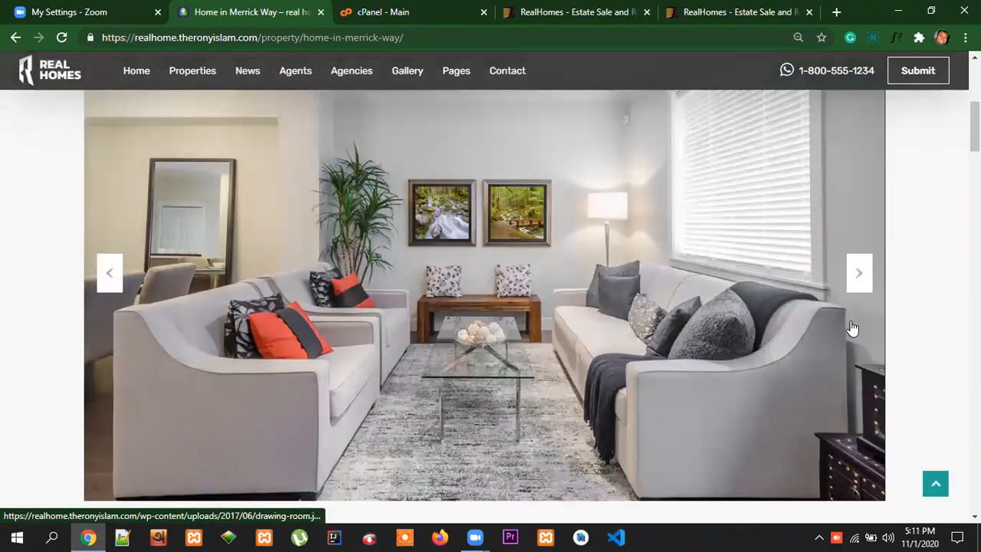
pyautogui.scroll(1, 820, 337)
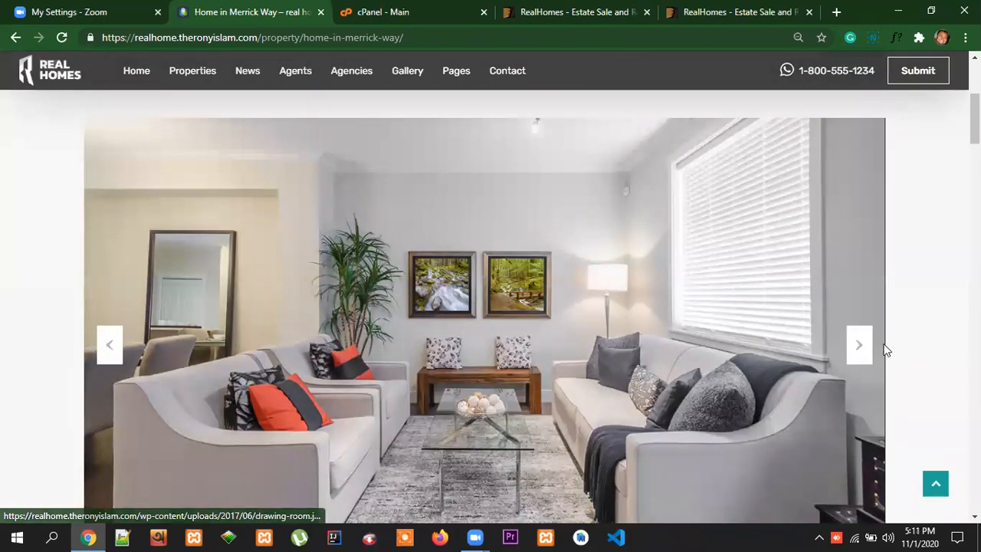
pyautogui.click(859, 346)
pyautogui.click(859, 349)
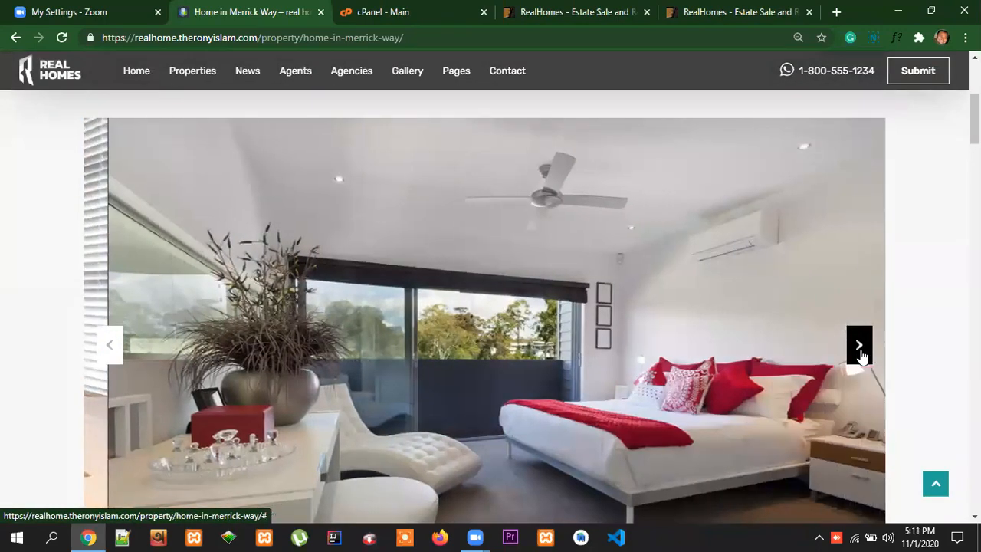
pyautogui.click(860, 348)
pyautogui.click(863, 353)
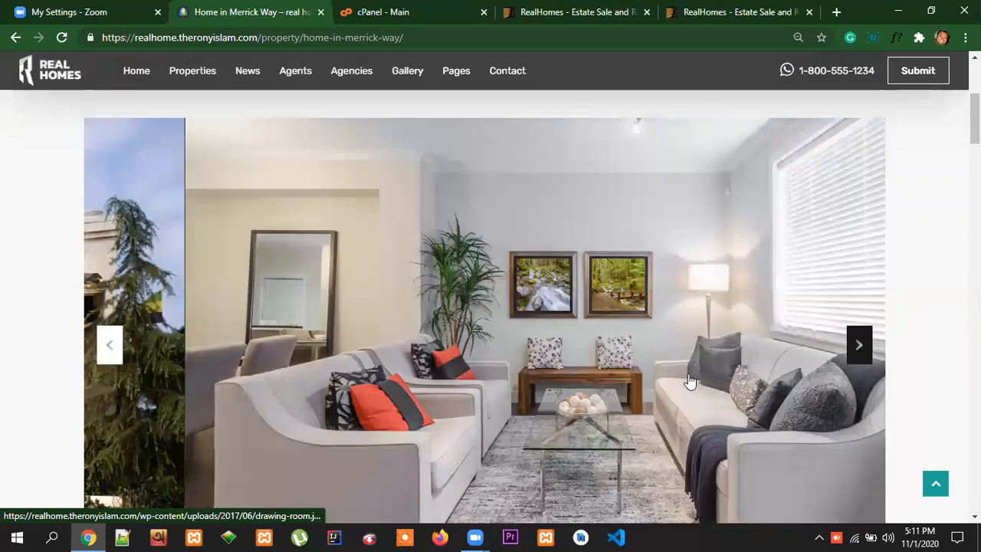
# Examine the property's room and area details, its description and the agent's contact card
pyautogui.scroll(-8, 770, 381)
pyautogui.scroll(2, 774, 387)
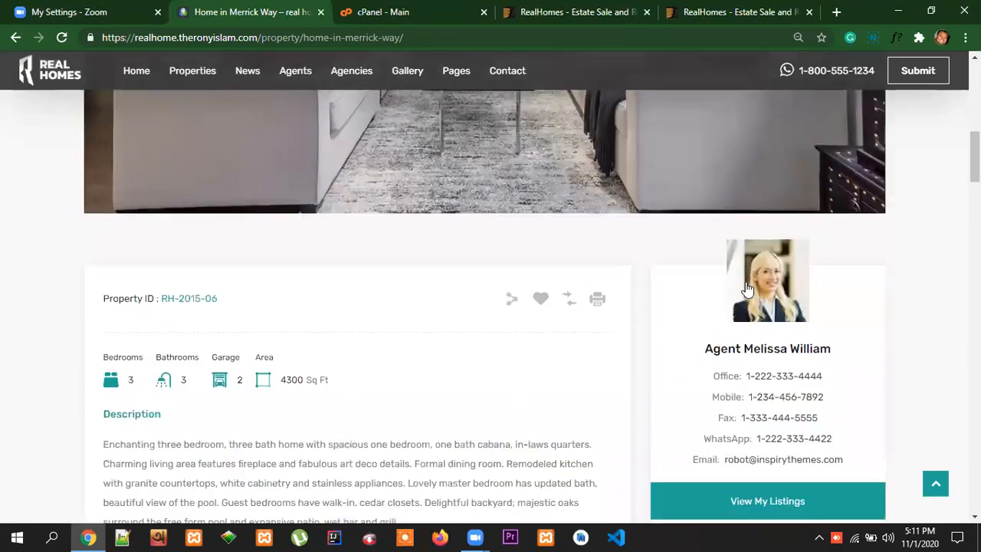
pyautogui.scroll(-1, 805, 331)
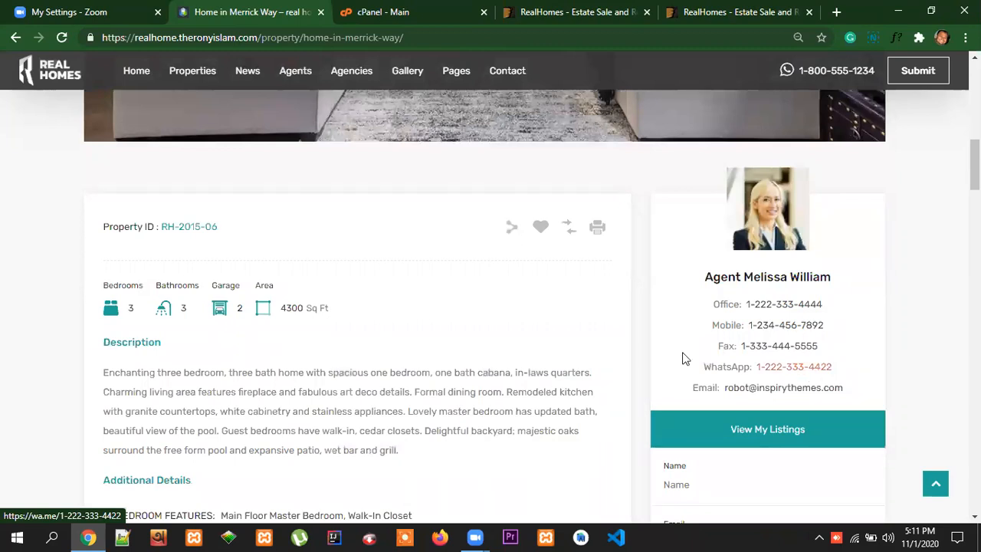
pyautogui.scroll(1, 623, 353)
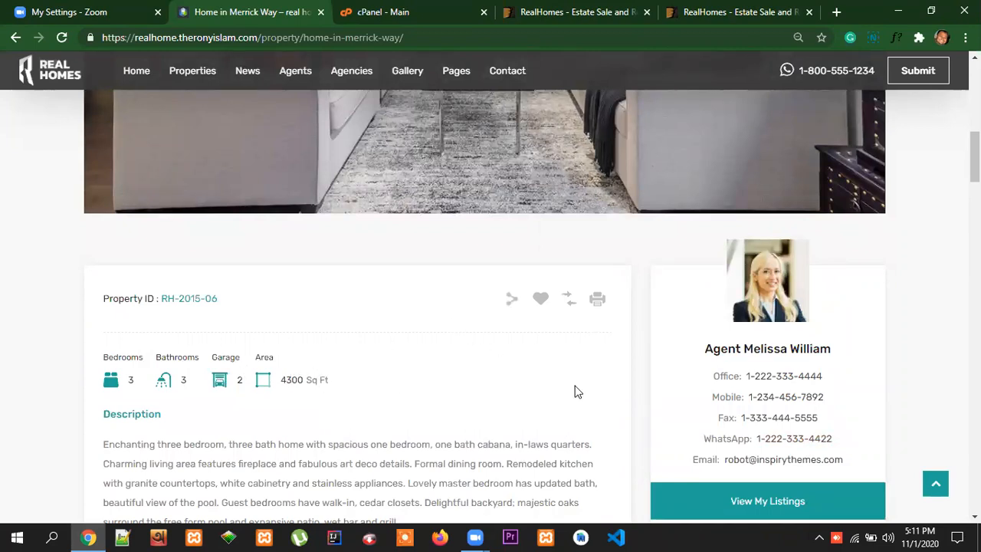
# Examine the property's Features list, Property Video and the Featured Properties beside them
pyautogui.scroll(-3, 577, 392)
pyautogui.scroll(-7, 409, 337)
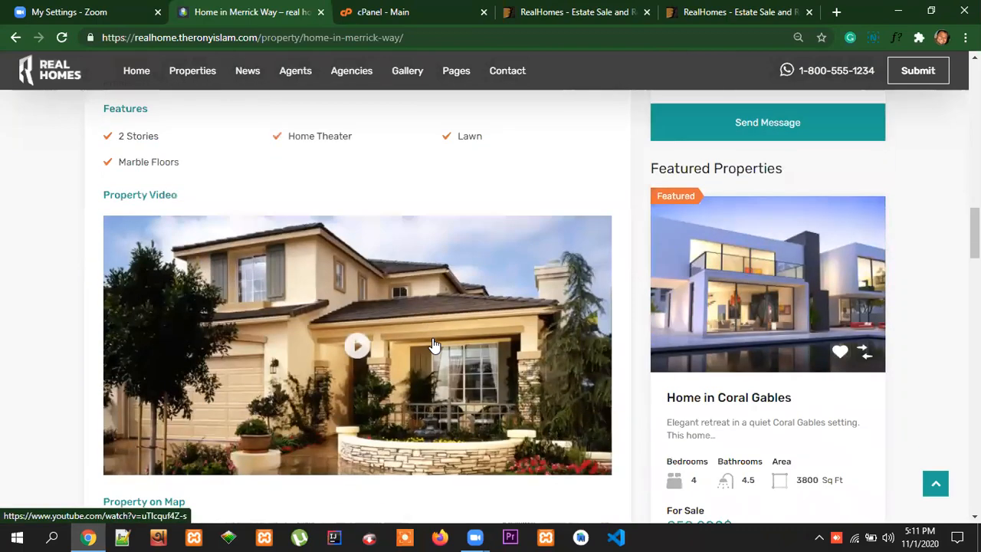
pyautogui.scroll(1, 434, 345)
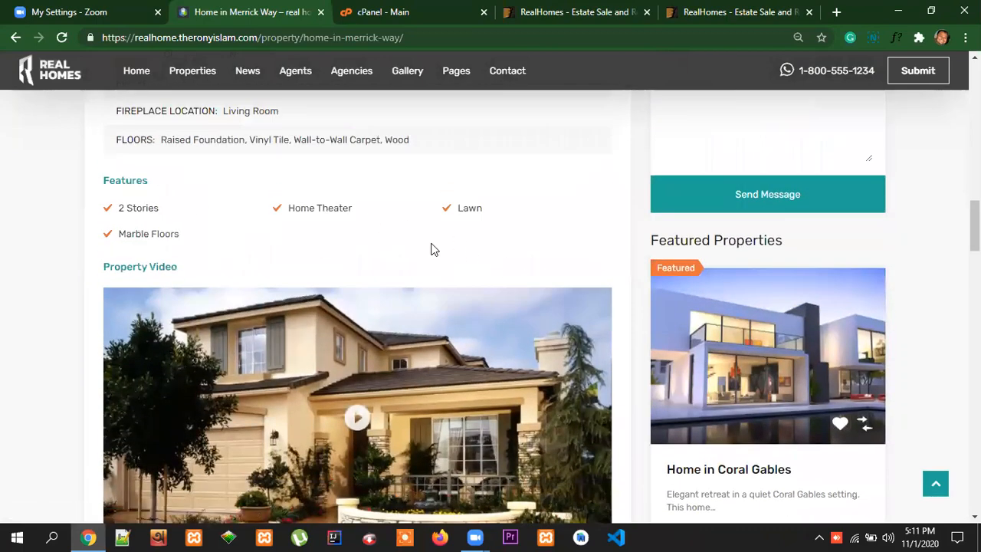
pyautogui.scroll(-2, 507, 266)
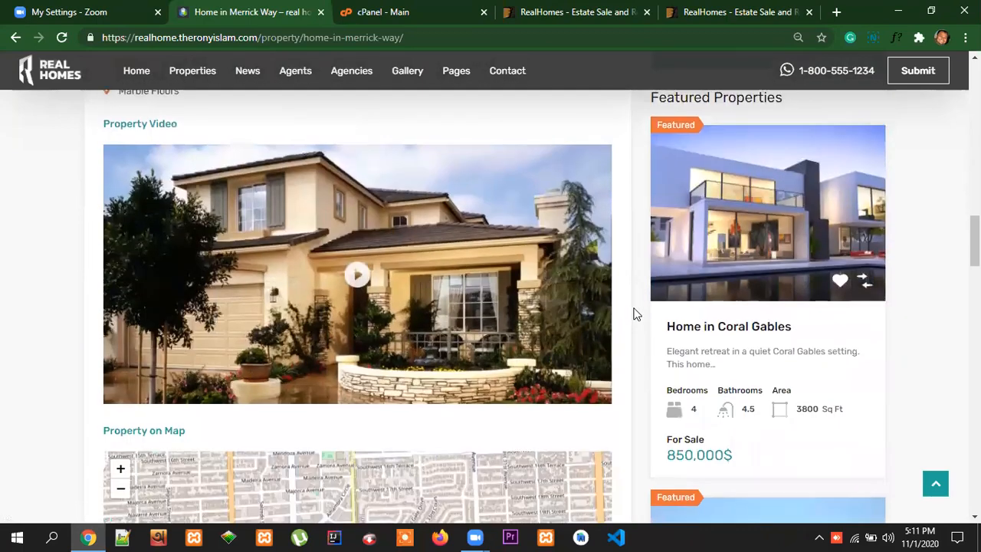
pyautogui.scroll(1, 633, 314)
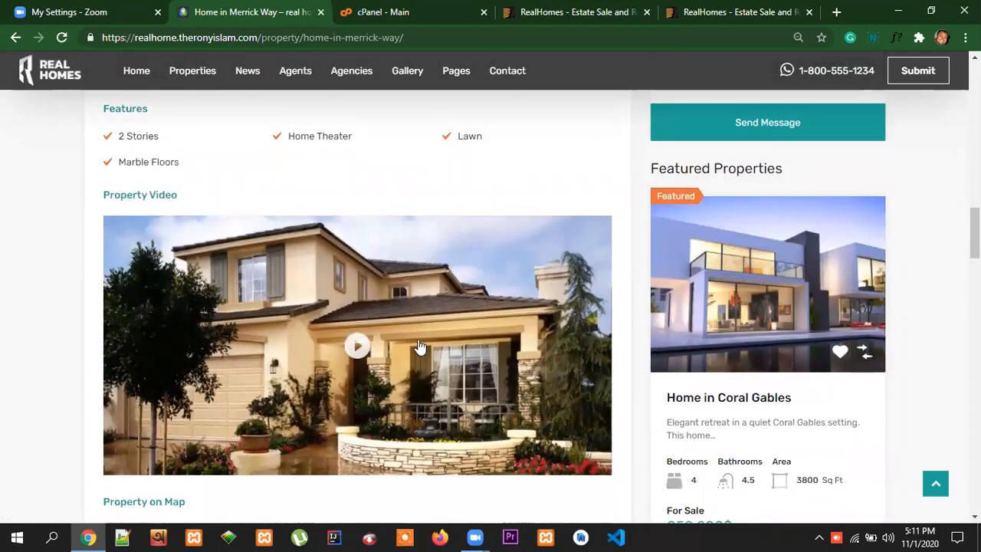
# Look over the rest of the property page: the location map, Mortgage Calculator, Similar Properties and footer
pyautogui.scroll(-8, 346, 364)
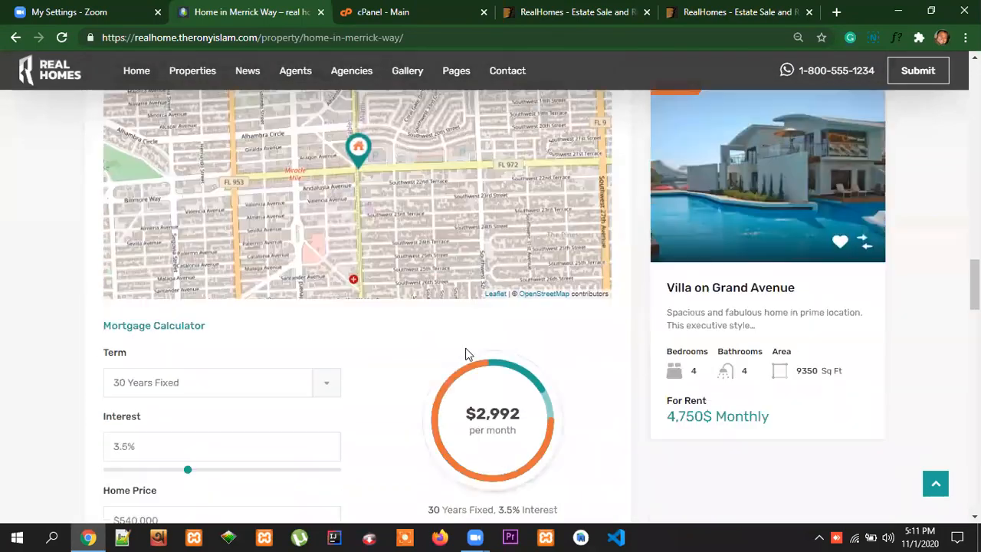
pyautogui.scroll(3, 460, 354)
pyautogui.scroll(-10, 406, 372)
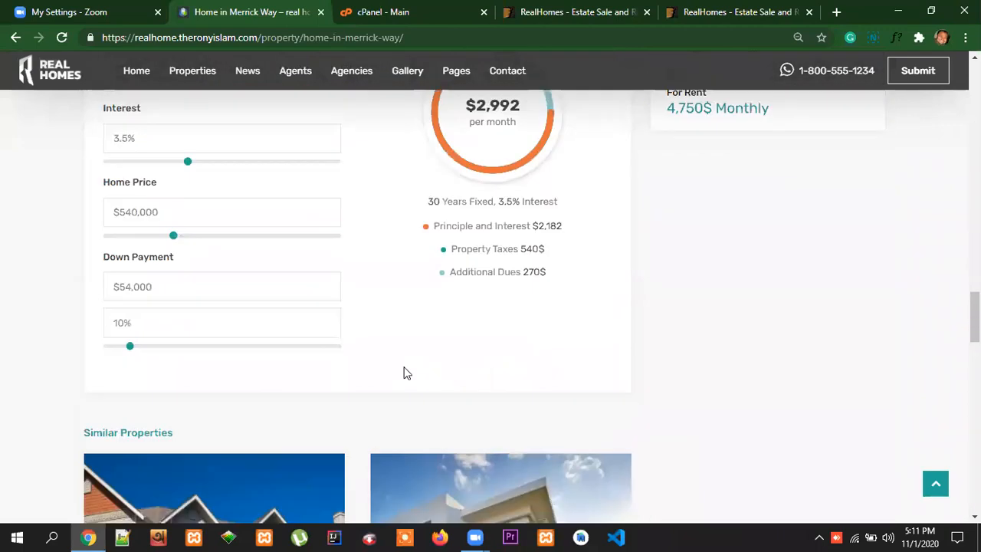
pyautogui.scroll(-10, 406, 372)
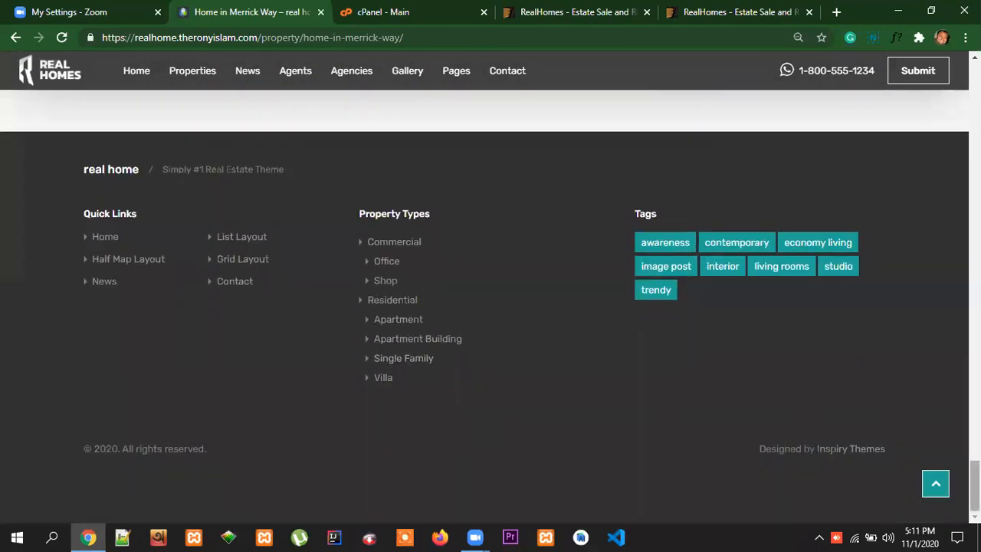
# Return to the start of the property page and recheck its header, description and agent card
pyautogui.scroll(10, 663, 414)
pyautogui.scroll(15, 725, 369)
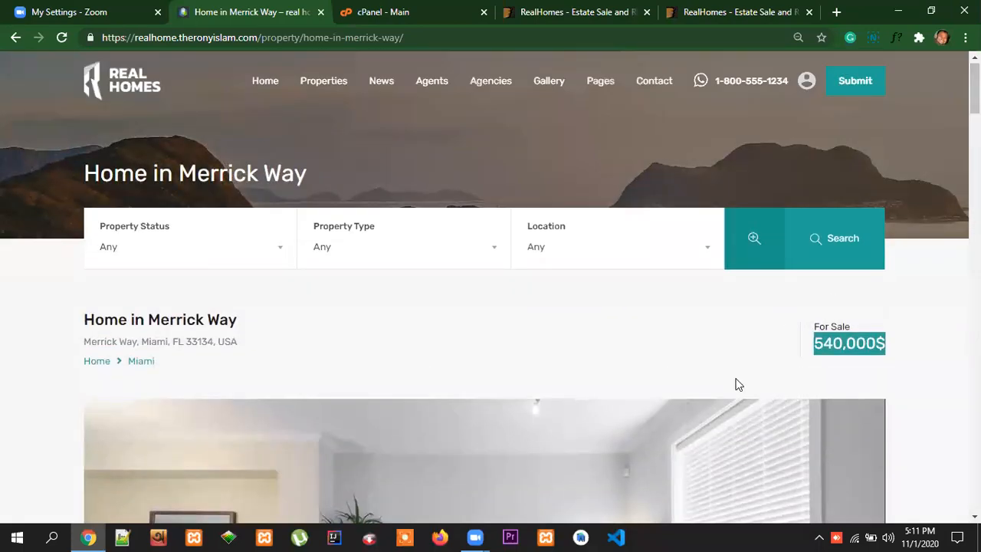
pyautogui.scroll(-9, 738, 383)
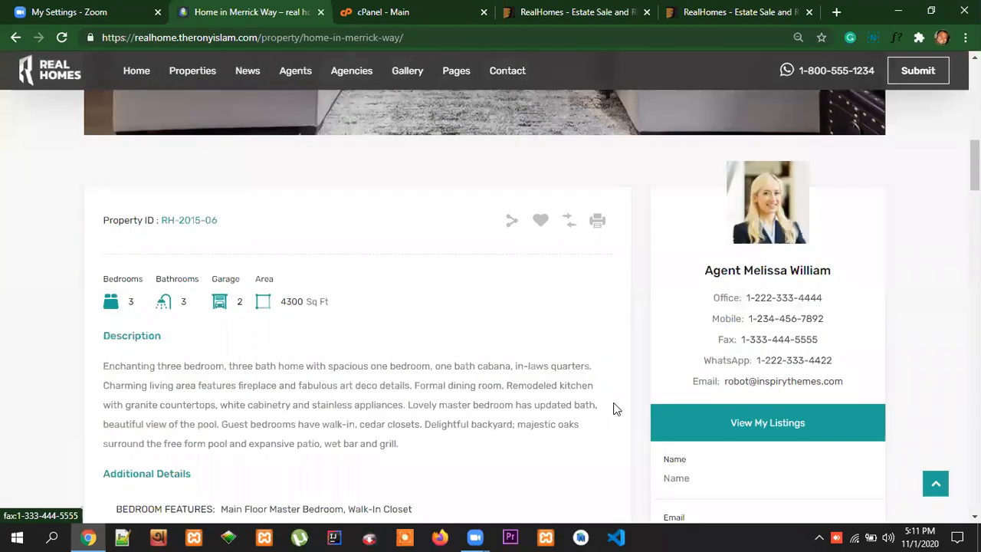
pyautogui.scroll(9, 613, 408)
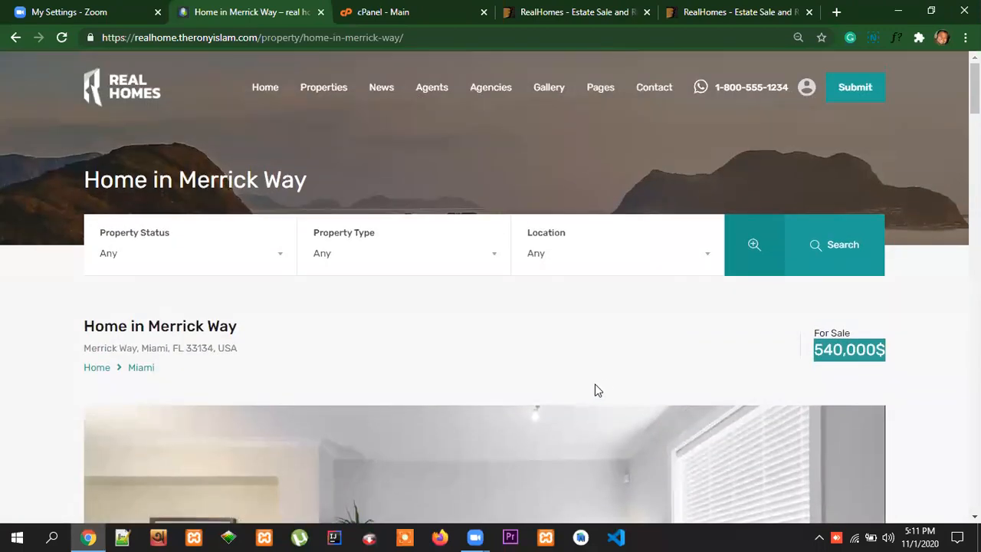
# Open the Agents page, review the agent profiles and highlight the e-mail address in the second agent's profile
pyautogui.click(435, 92)
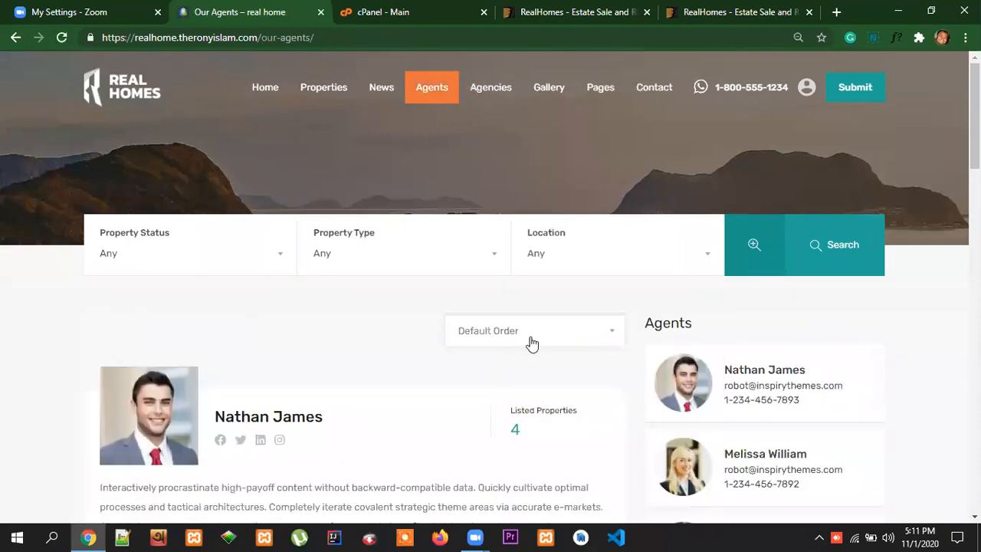
pyautogui.scroll(-5, 594, 365)
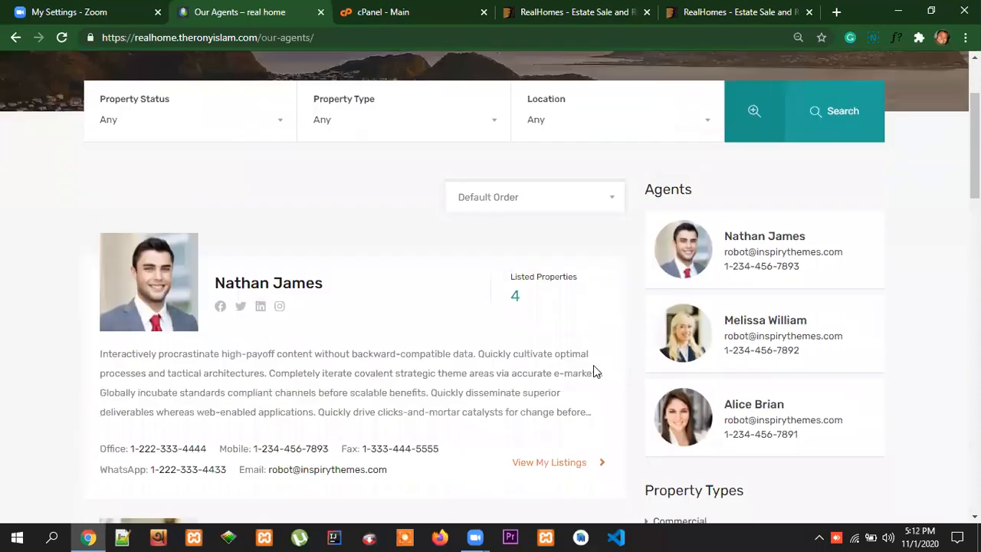
pyautogui.scroll(-9, 379, 358)
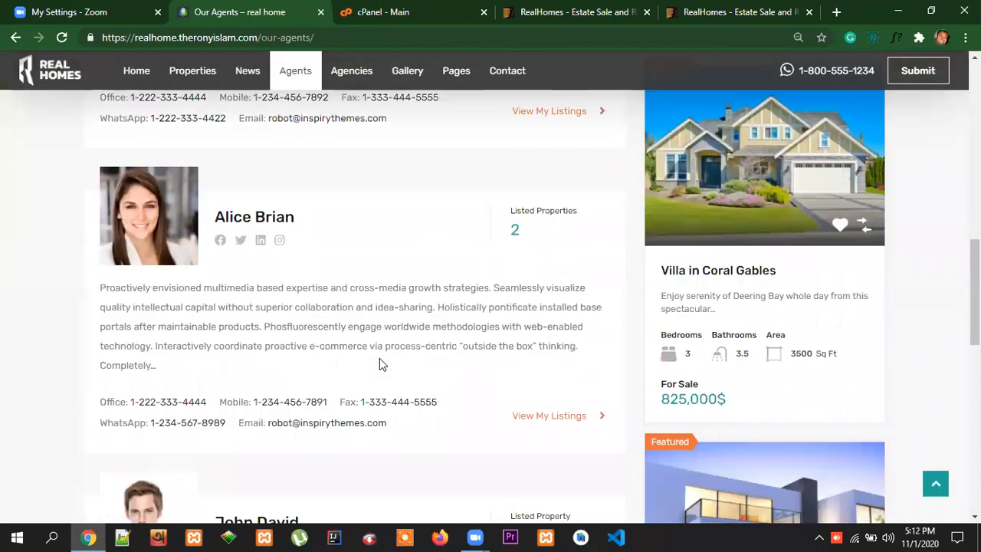
pyautogui.scroll(7, 381, 360)
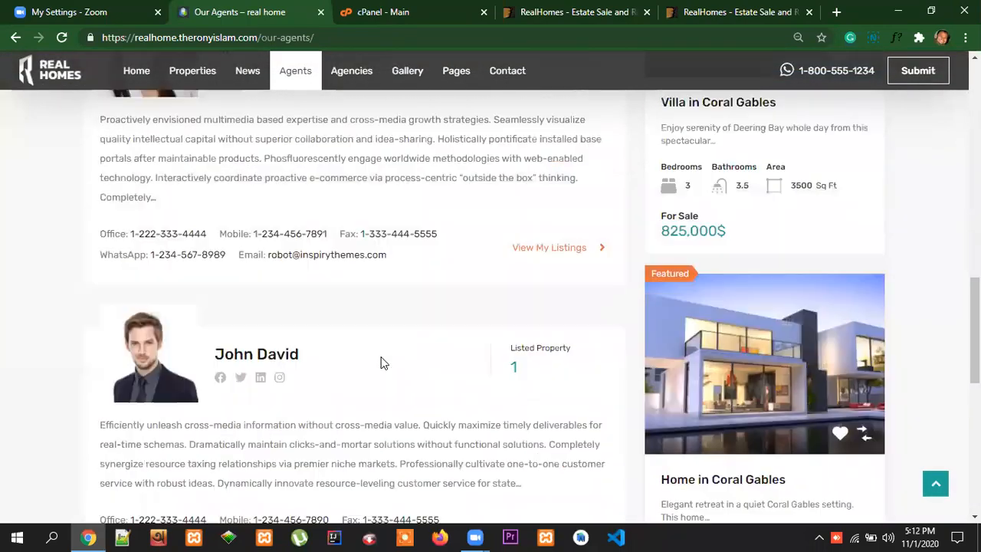
pyautogui.scroll(-1, 381, 361)
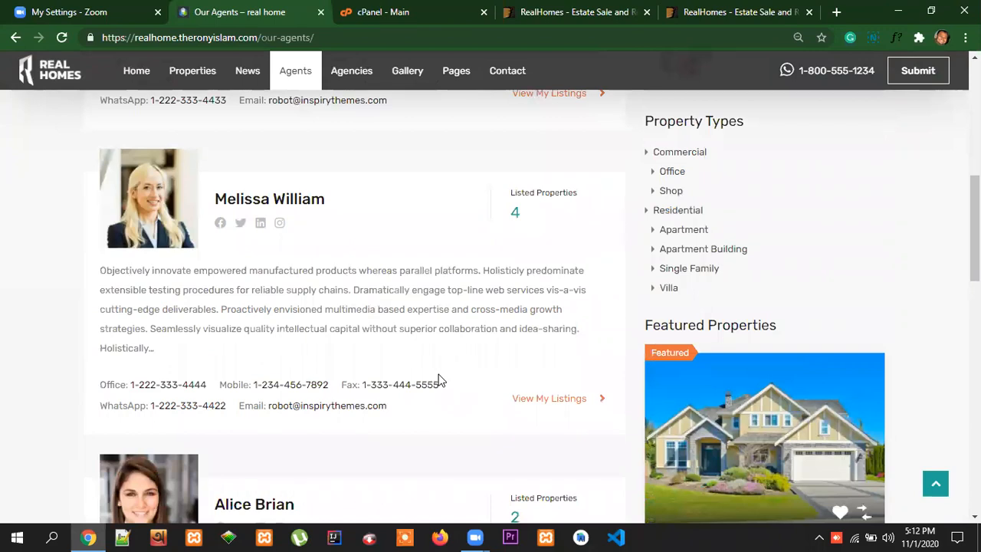
pyautogui.moveTo(443, 384); pyautogui.dragTo(267, 408)
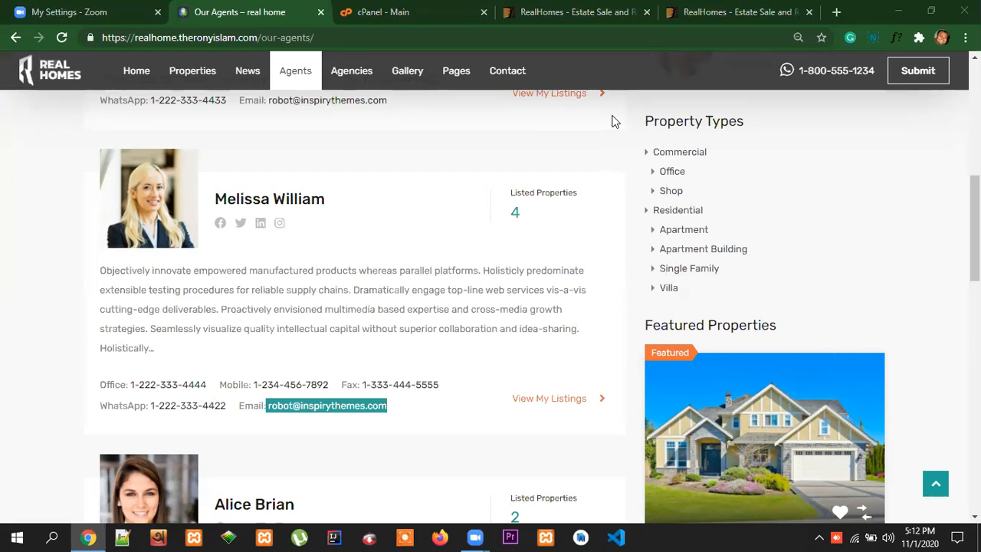
pyautogui.scroll(7, 643, 281)
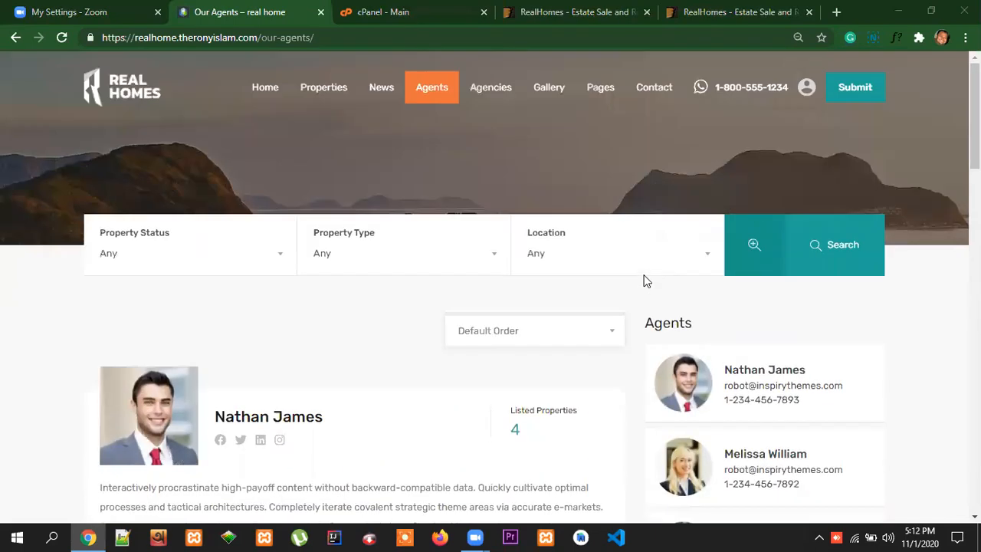
# Open the first agent's profile and review the biography, contact details, message form and Featured Properties
pyautogui.scroll(-1, 432, 294)
pyautogui.scroll(-2, 433, 294)
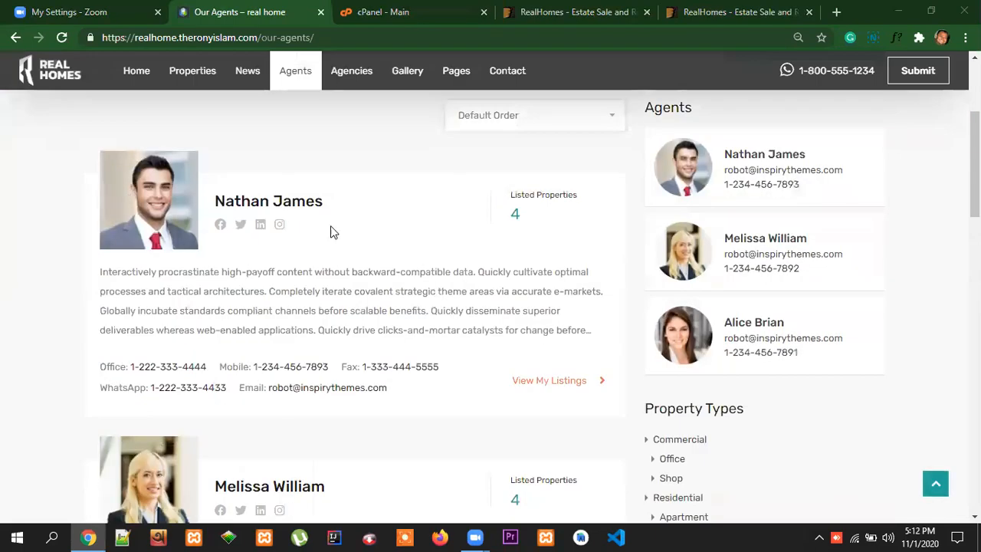
pyautogui.click(295, 206)
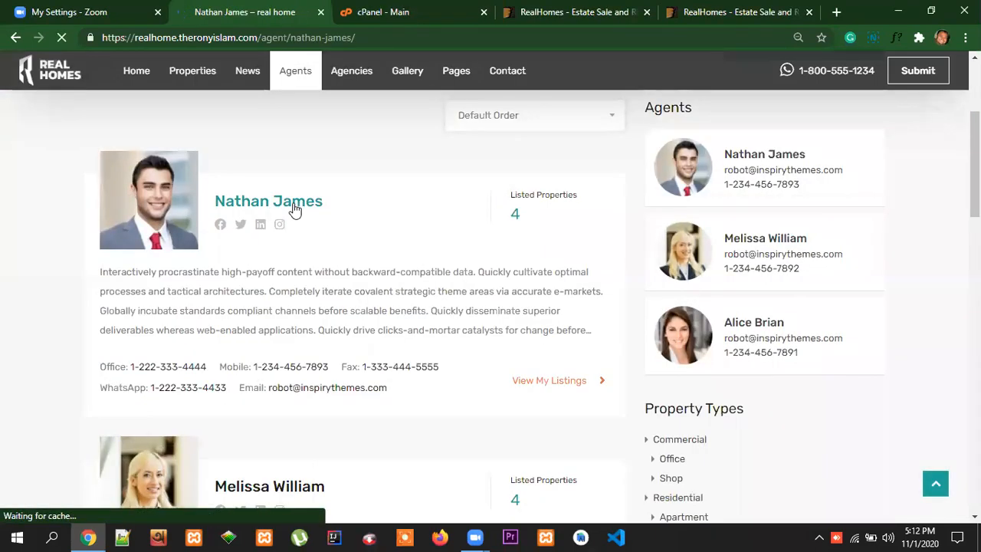
pyautogui.scroll(-3, 664, 319)
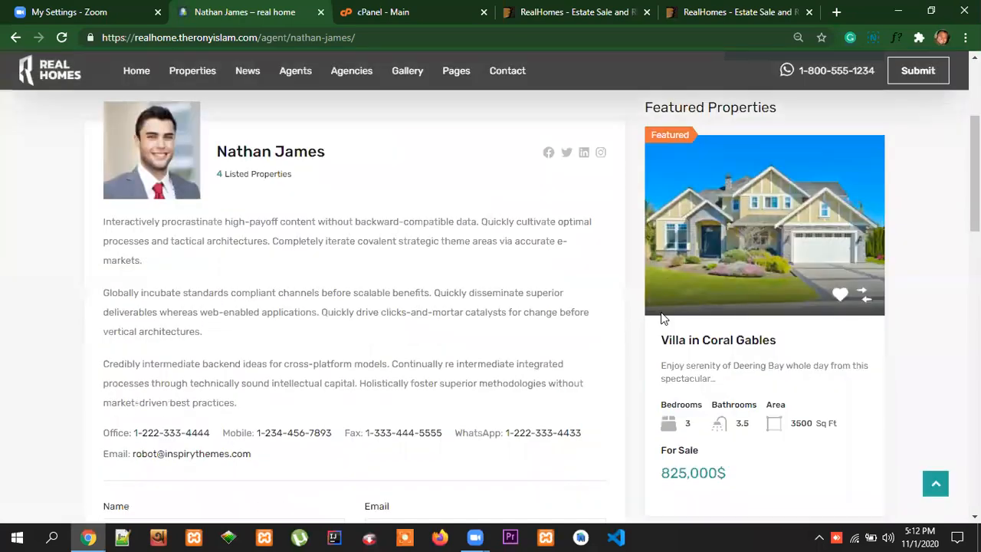
pyautogui.scroll(-10, 790, 389)
pyautogui.scroll(10, 741, 414)
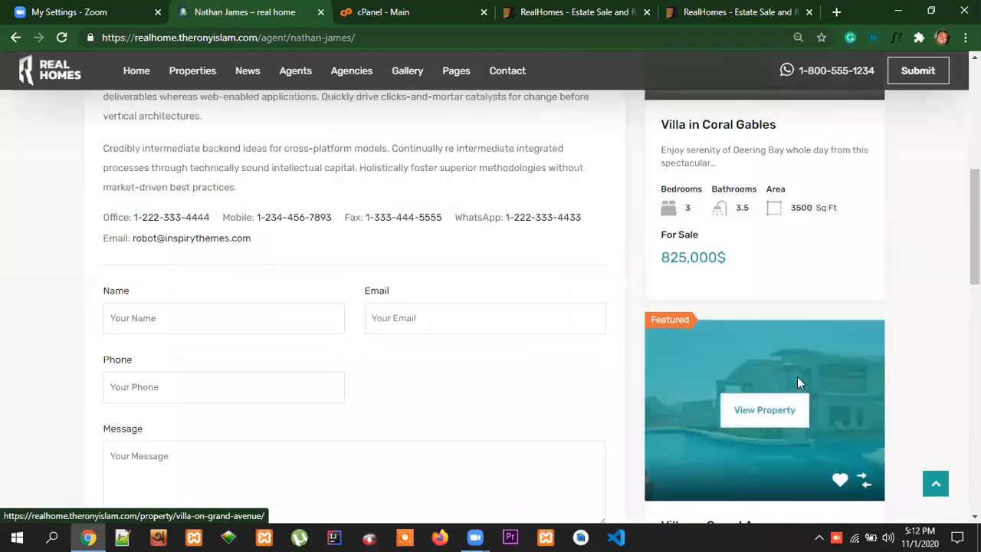
pyautogui.scroll(5, 797, 382)
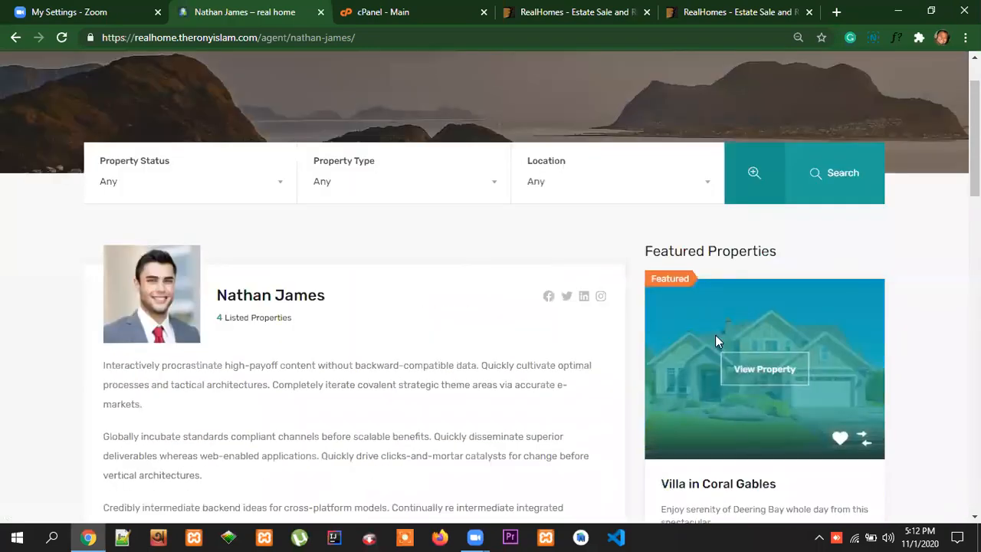
pyautogui.scroll(1, 690, 422)
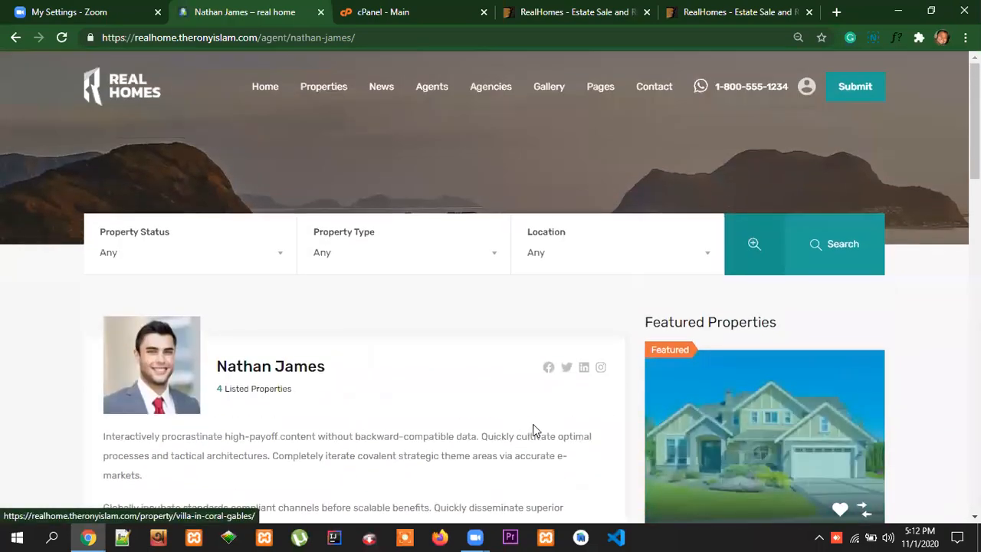
pyautogui.scroll(-5, 552, 431)
pyautogui.scroll(5, 575, 431)
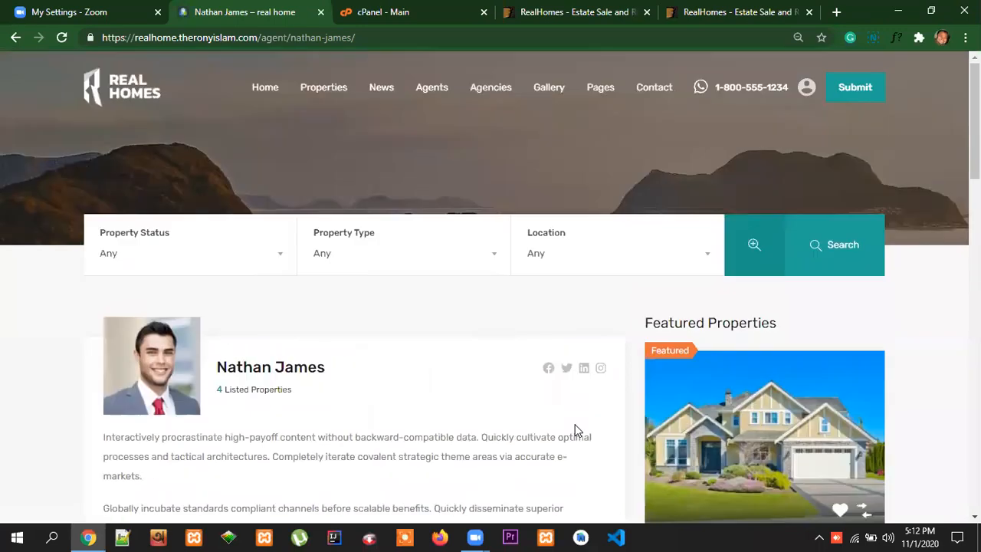
# Open the Agencies page and review the James Estate Agents entry with its contact details
pyautogui.click(492, 89)
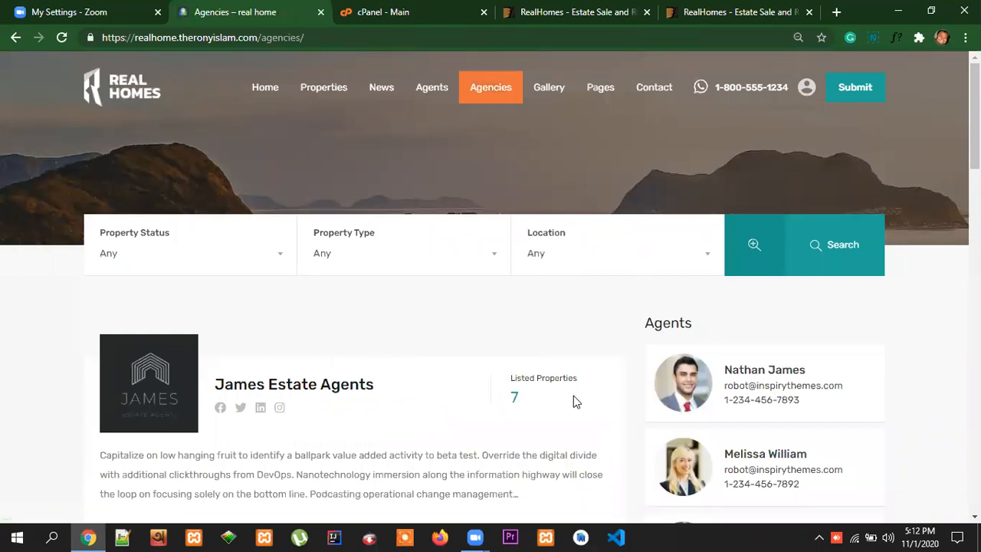
pyautogui.scroll(-1, 574, 395)
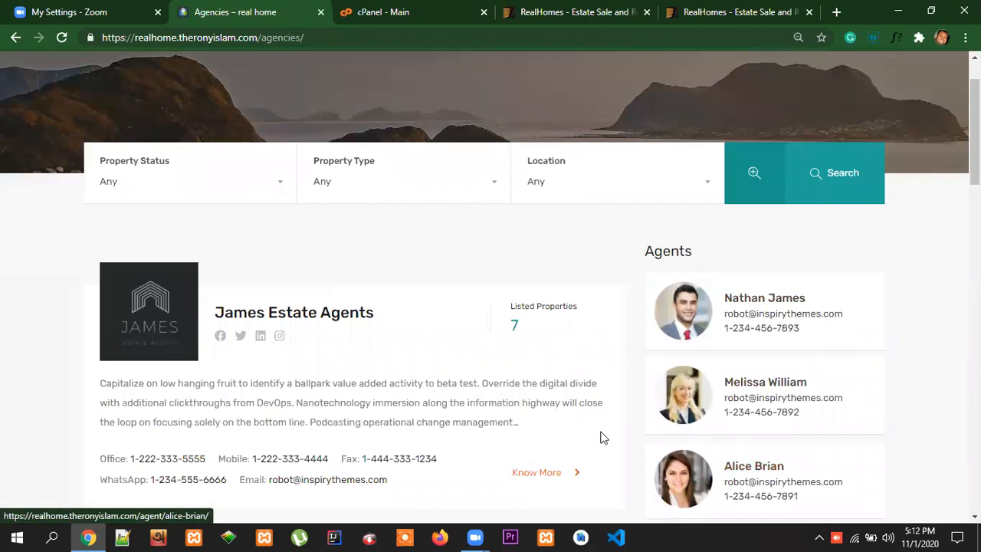
pyautogui.scroll(-2, 583, 425)
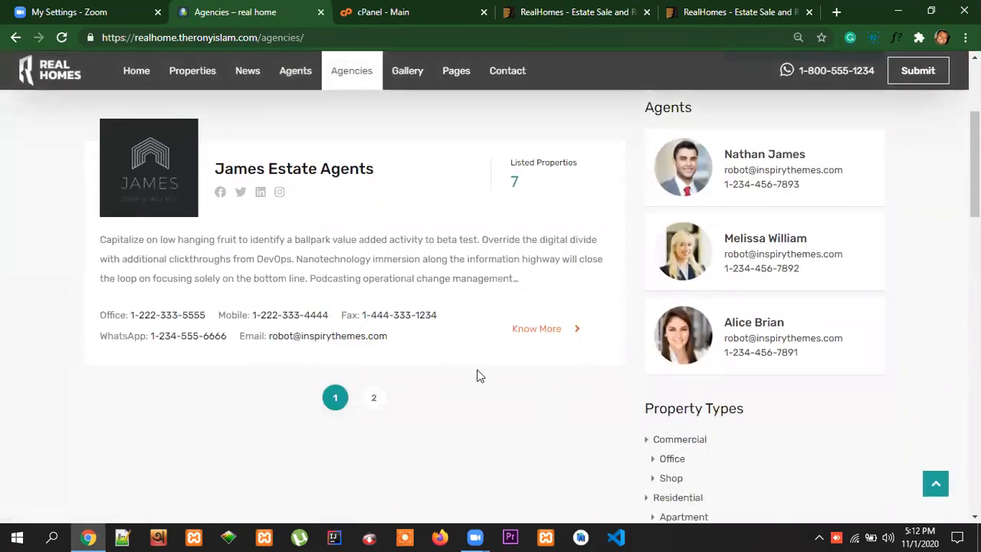
pyautogui.scroll(3, 477, 375)
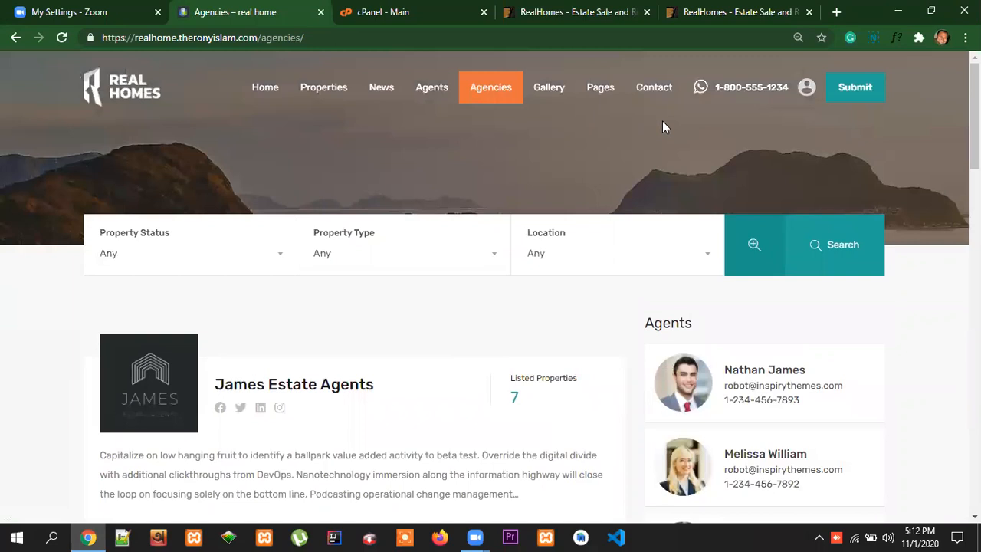
# Bring up the login dialog from the user account entry in the site header and dismiss it
pyautogui.click(807, 89)
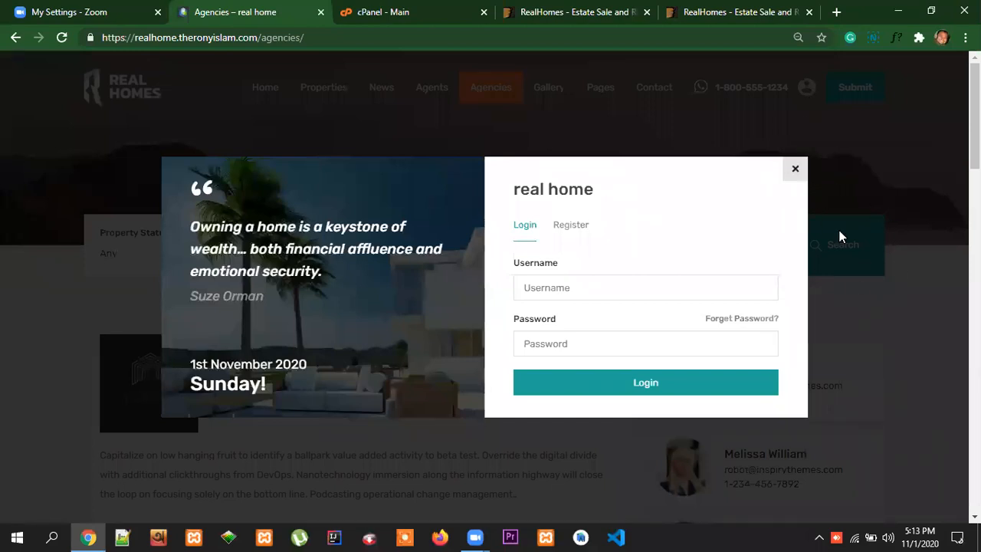
pyautogui.click(797, 170)
pyautogui.click(807, 88)
pyautogui.click(866, 187)
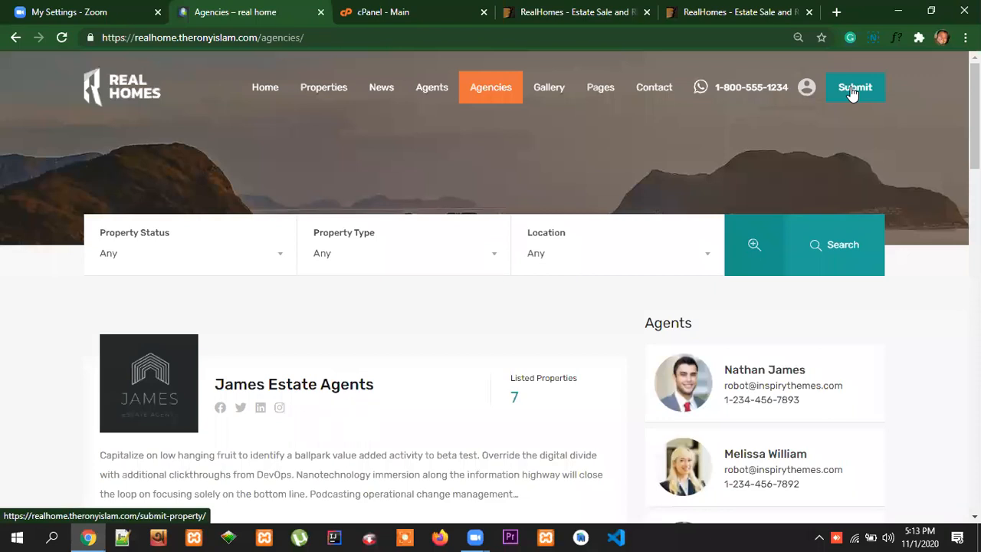
# Start a property submission and inspect the Username and Password fields of the login dialog
pyautogui.click(853, 92)
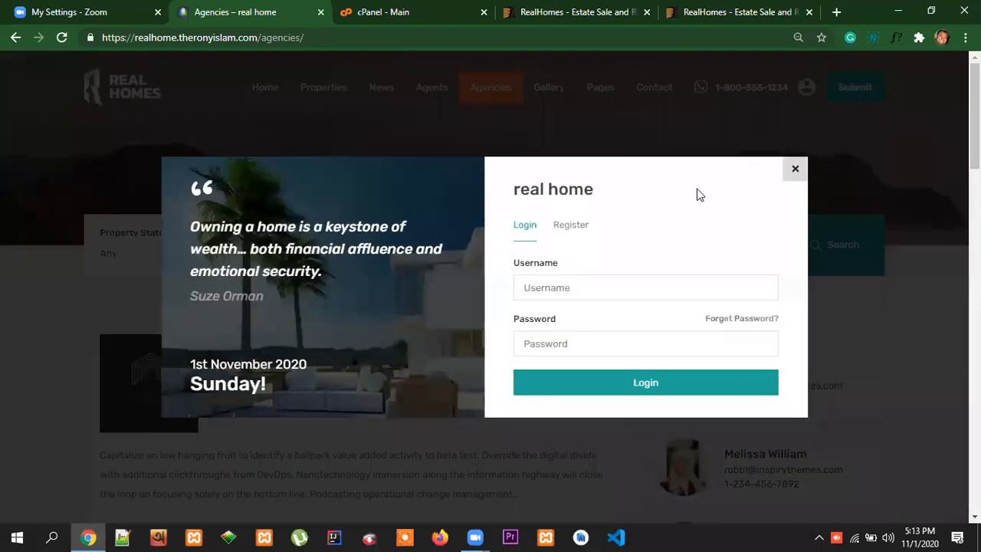
pyautogui.click(566, 288)
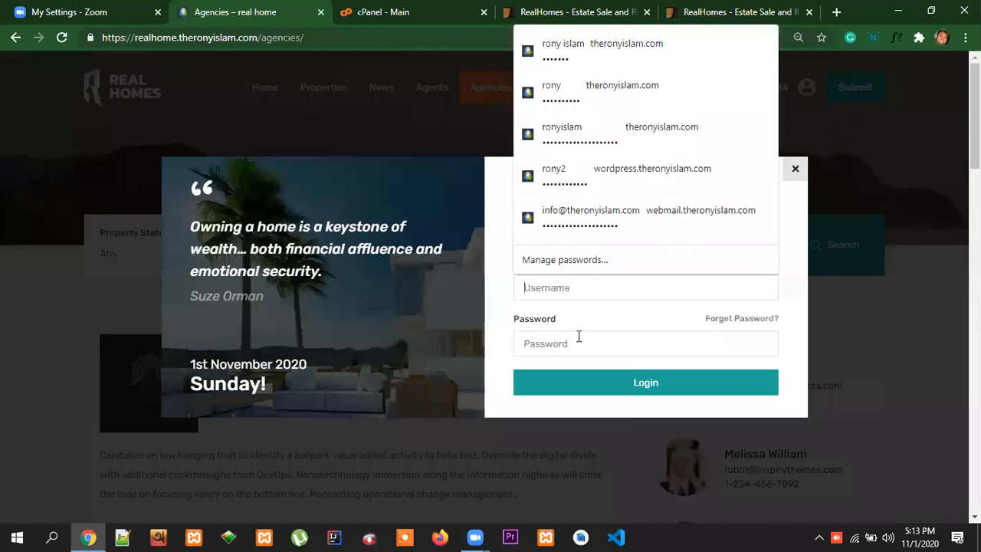
pyautogui.click(605, 339)
pyautogui.click(790, 379)
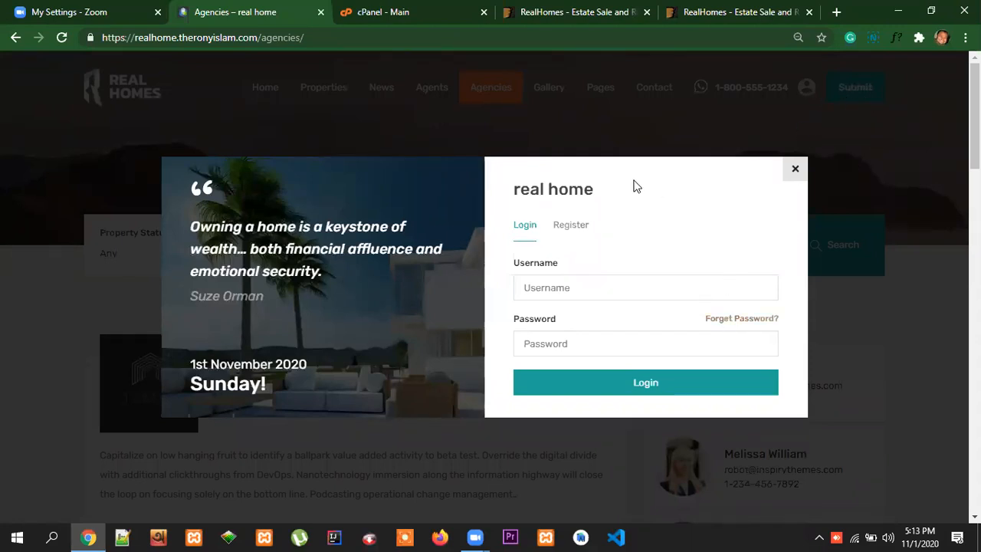
# View the dialog's Register, Login and password reset forms, and close the dialog
pyautogui.click(579, 231)
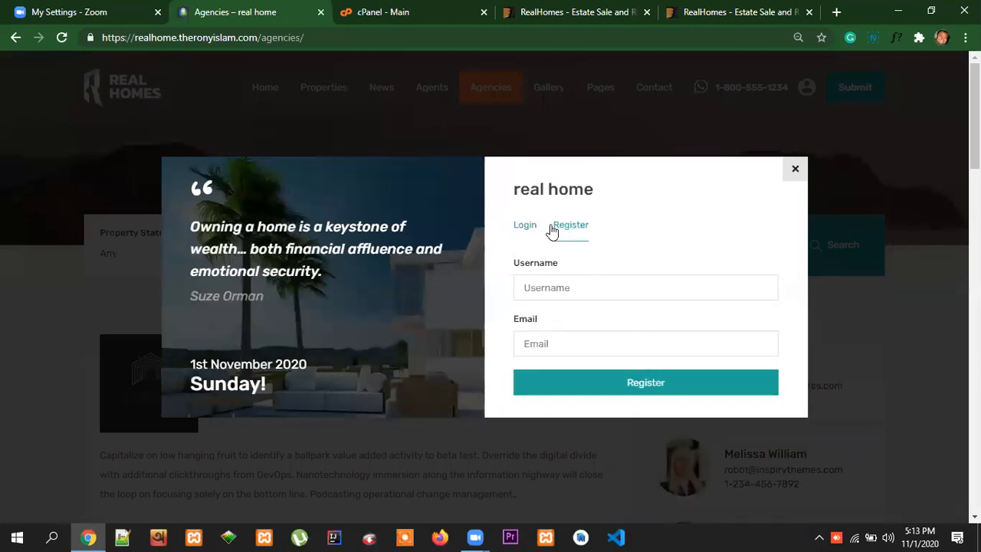
pyautogui.click(528, 228)
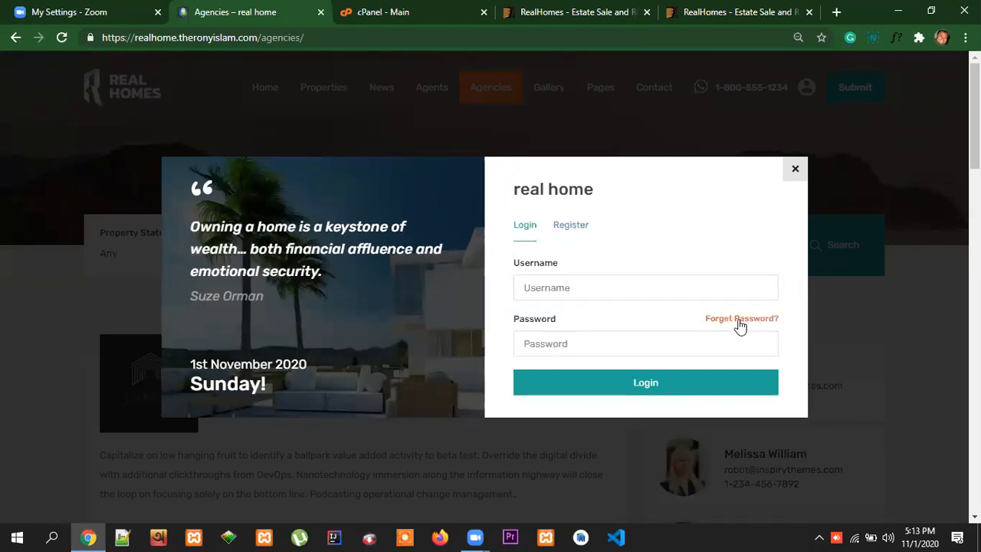
pyautogui.click(757, 325)
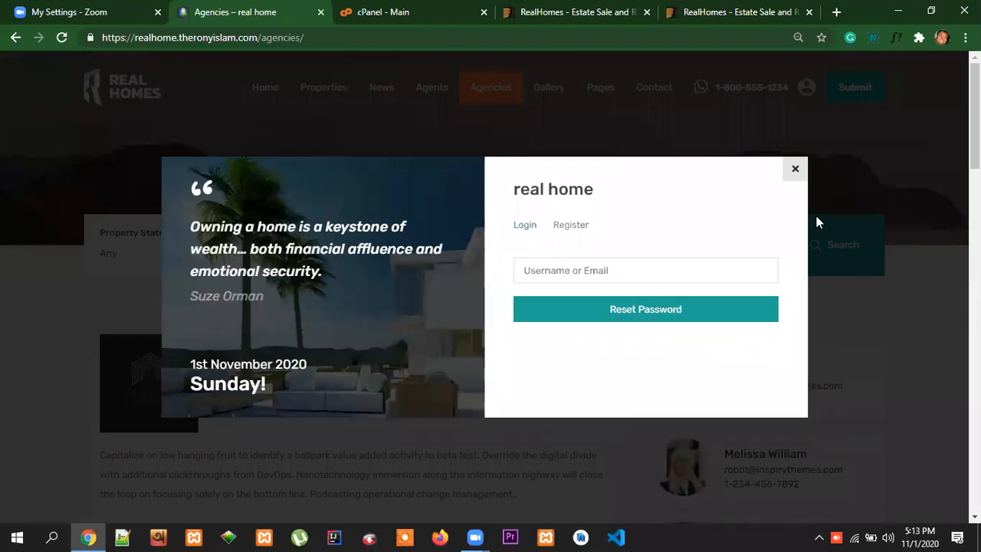
pyautogui.click(795, 172)
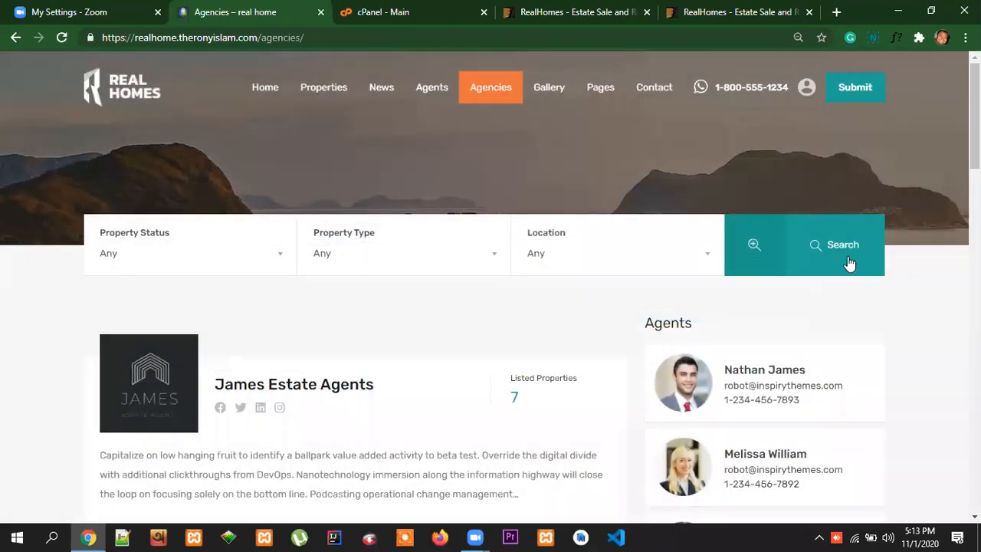
pyautogui.moveTo(327, 74)
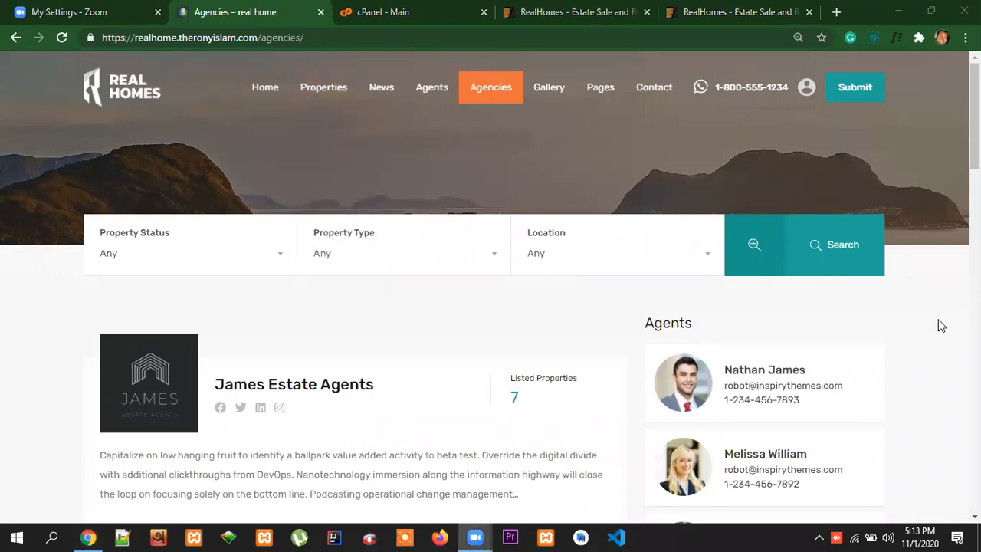
pyautogui.scroll(-3, 769, 331)
pyautogui.scroll(3, 768, 331)
pyautogui.moveTo(975, 115)
pyautogui.mouseDown()
pyautogui.moveTo(975, 453)
pyautogui.moveTo(975, 114)
pyautogui.mouseUp()
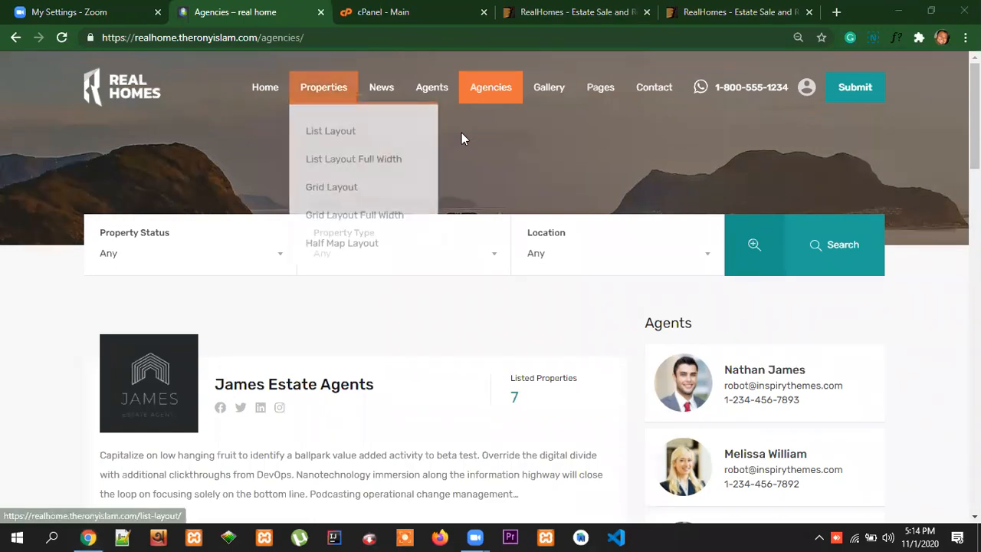
# Switch to cPanel and open the Subdomains tool from the Domains section
pyautogui.click(440, 14)
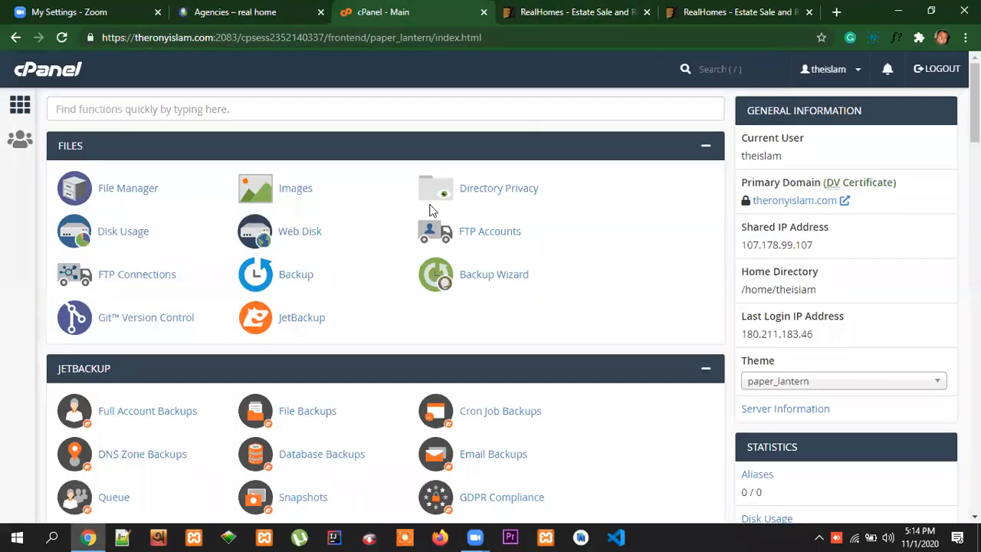
pyautogui.scroll(-7, 690, 340)
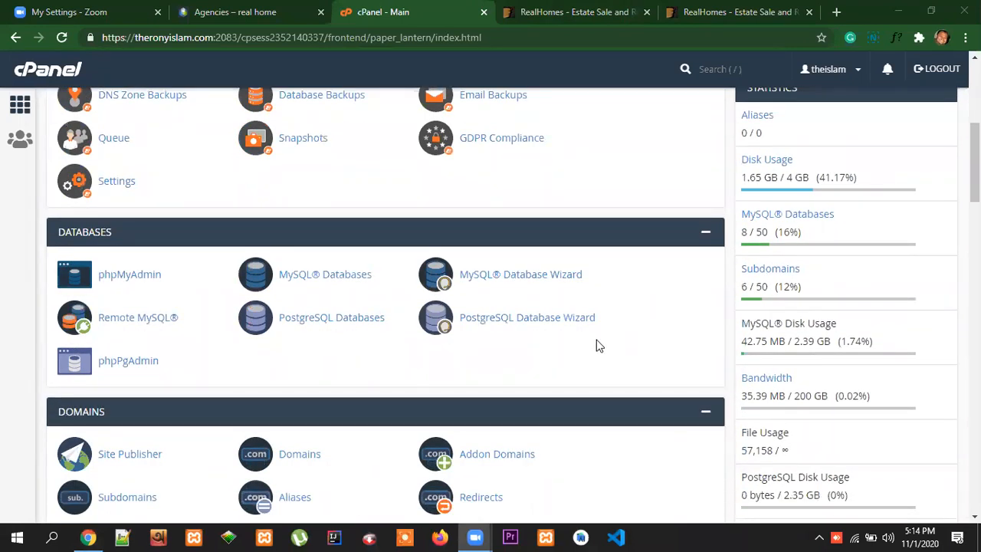
pyautogui.scroll(-3, 549, 355)
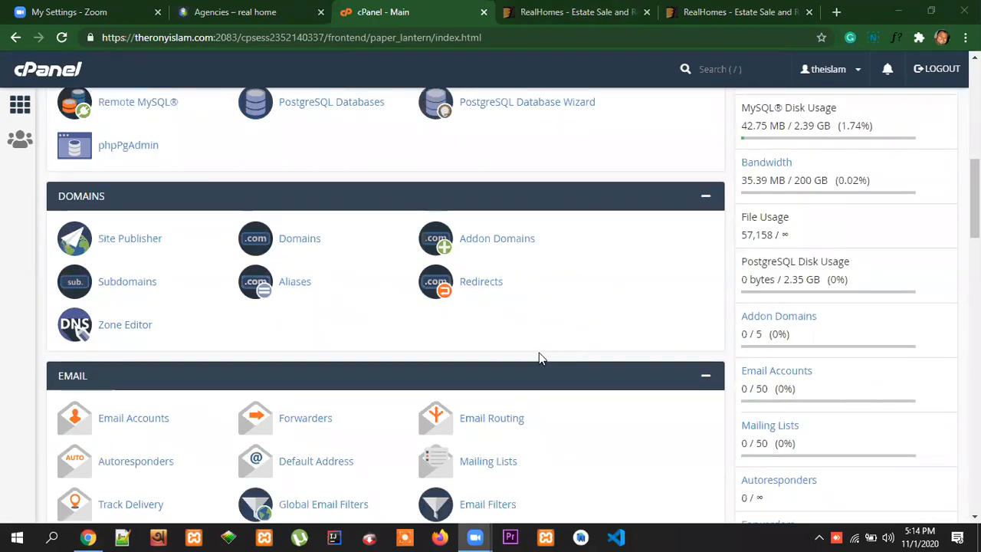
pyautogui.click(132, 283)
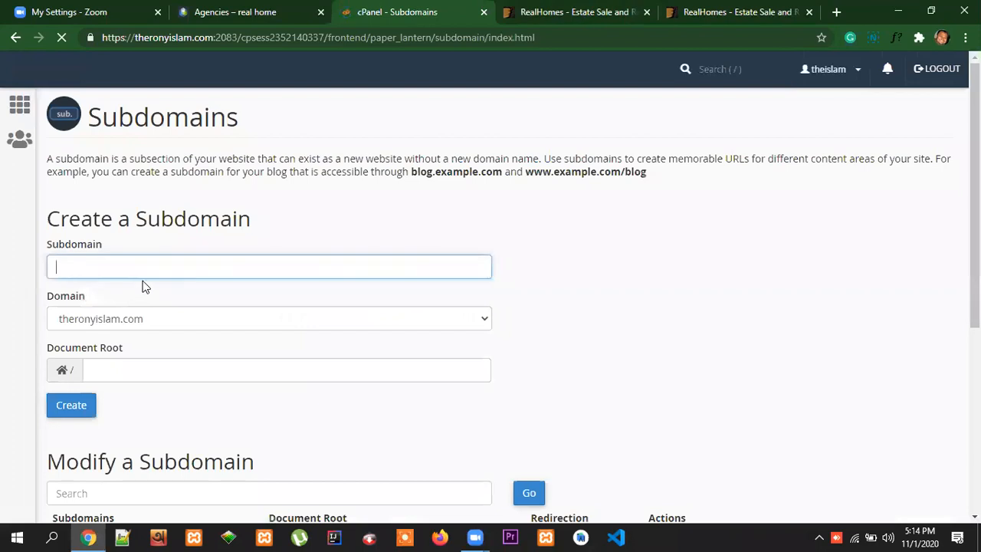
# Create the subdomain realhome2 under the account's primary domain with its matching document root
pyautogui.write('re')
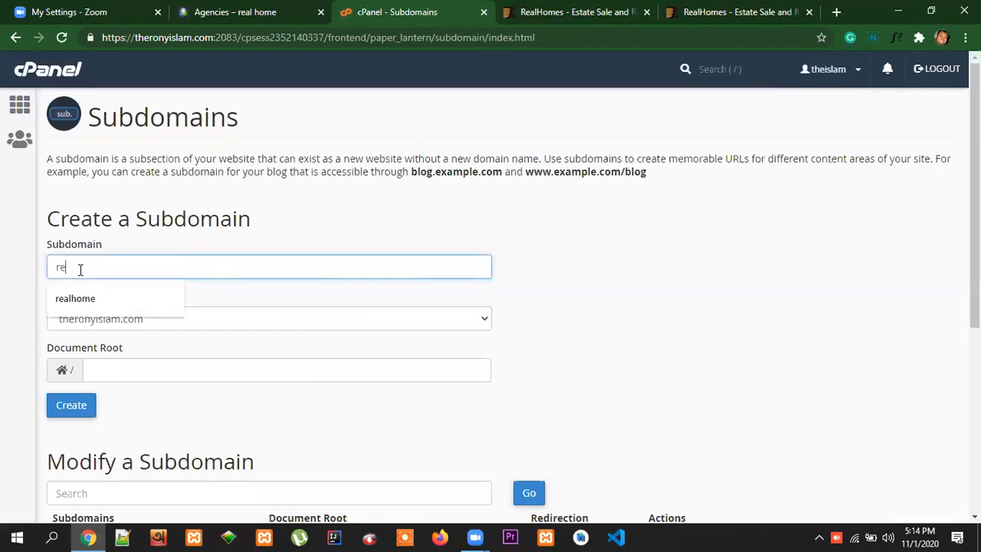
pyautogui.write('alhom')
pyautogui.write('e2')
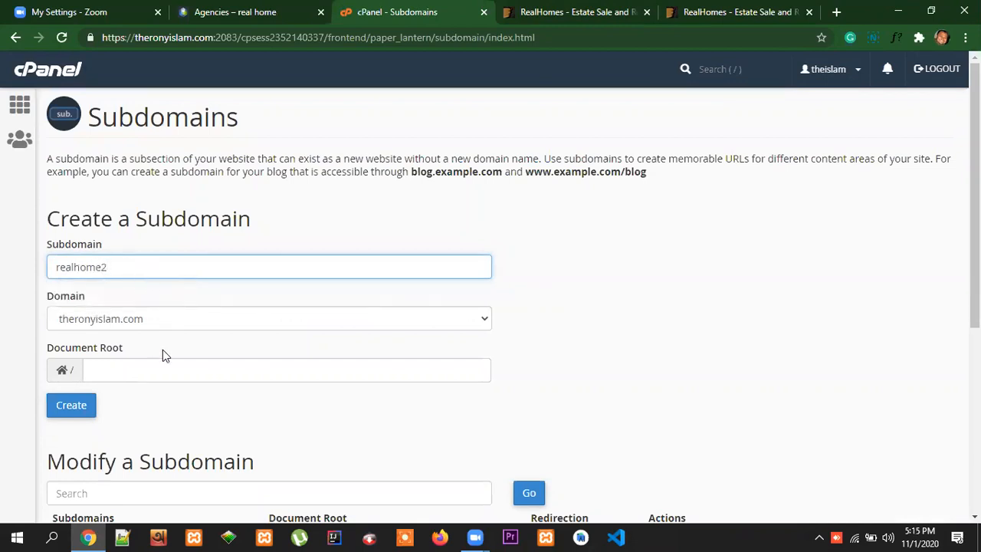
pyautogui.click(161, 405)
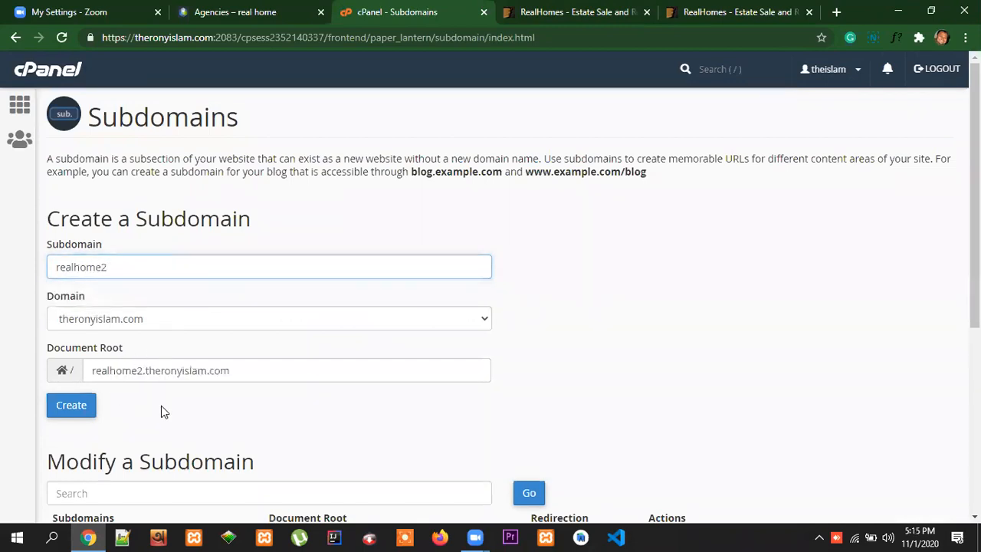
pyautogui.click(83, 413)
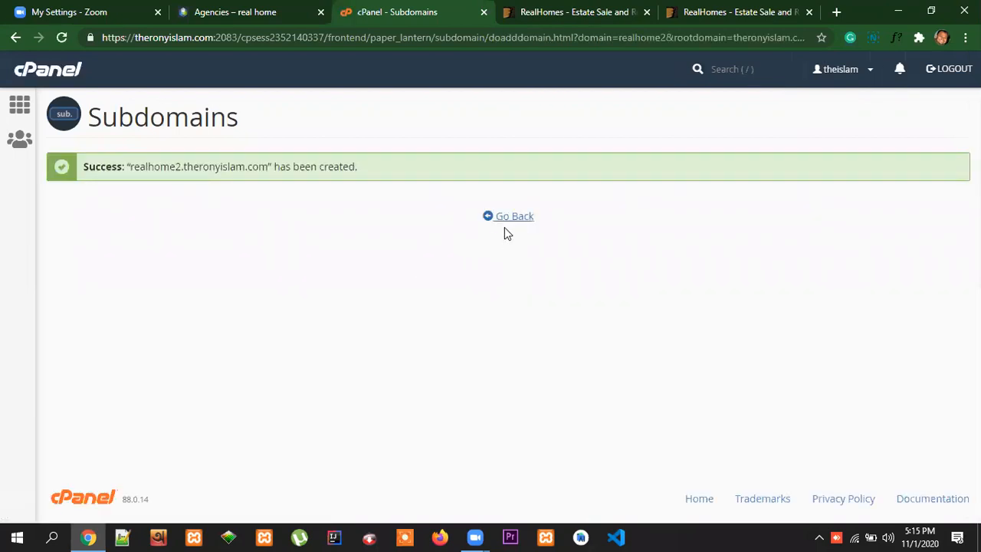
# Check the list of existing subdomains for realhome2 and return to the cPanel main page
pyautogui.click(511, 218)
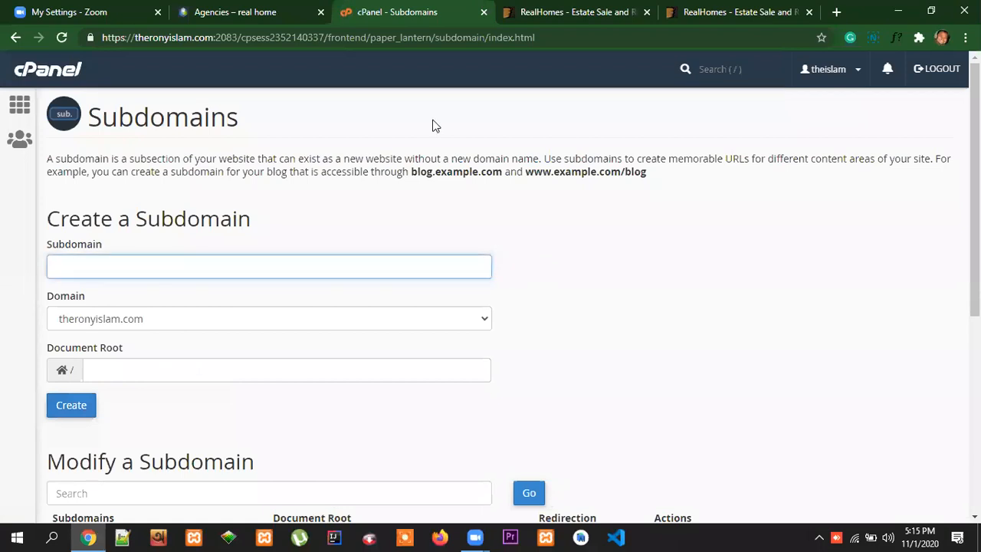
pyautogui.scroll(-2, 569, 344)
pyautogui.scroll(-2, 661, 355)
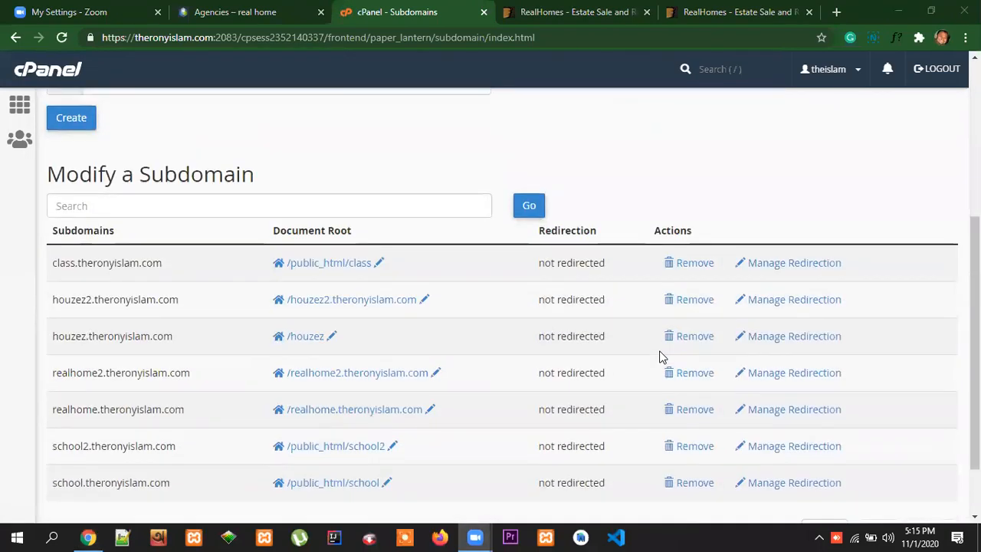
pyautogui.scroll(4, 662, 354)
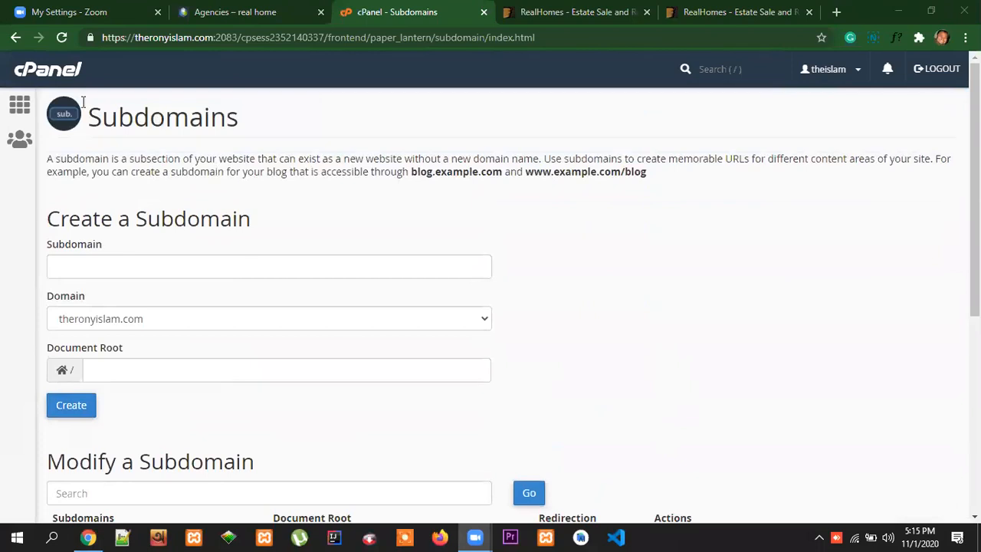
pyautogui.click(60, 79)
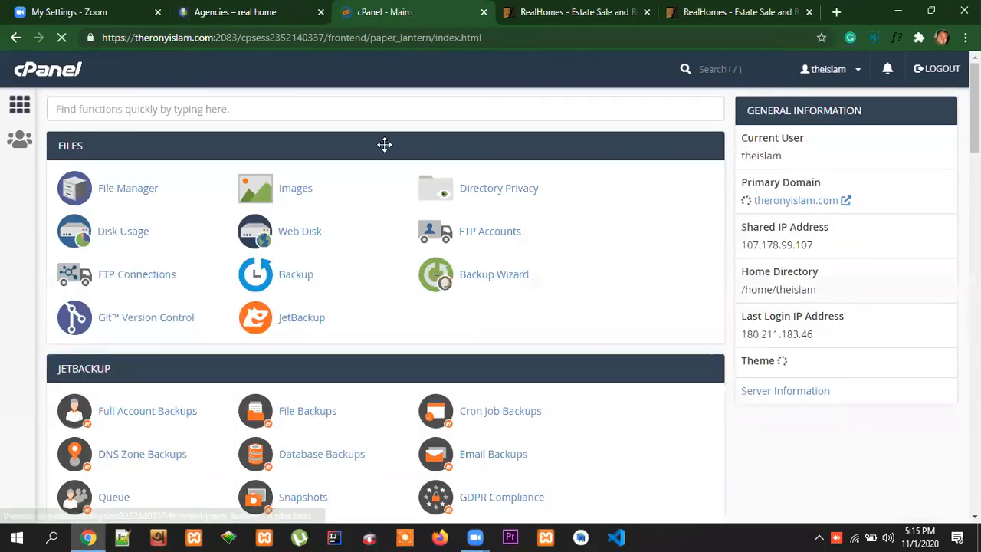
# Open the Softaculous Apps Installer from cPanel's Software section and bring up the WordPress install form
pyautogui.scroll(-15, 660, 376)
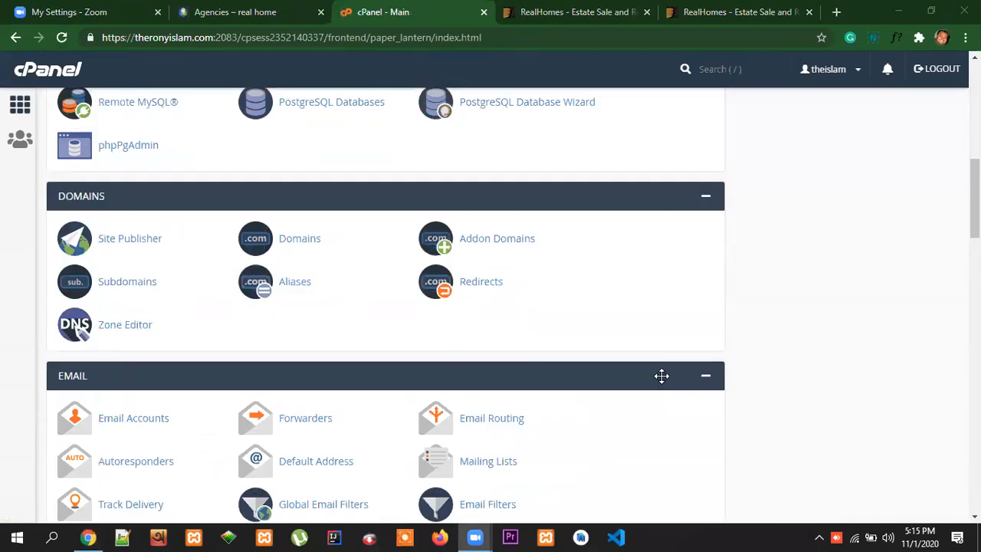
pyautogui.scroll(-7, 661, 376)
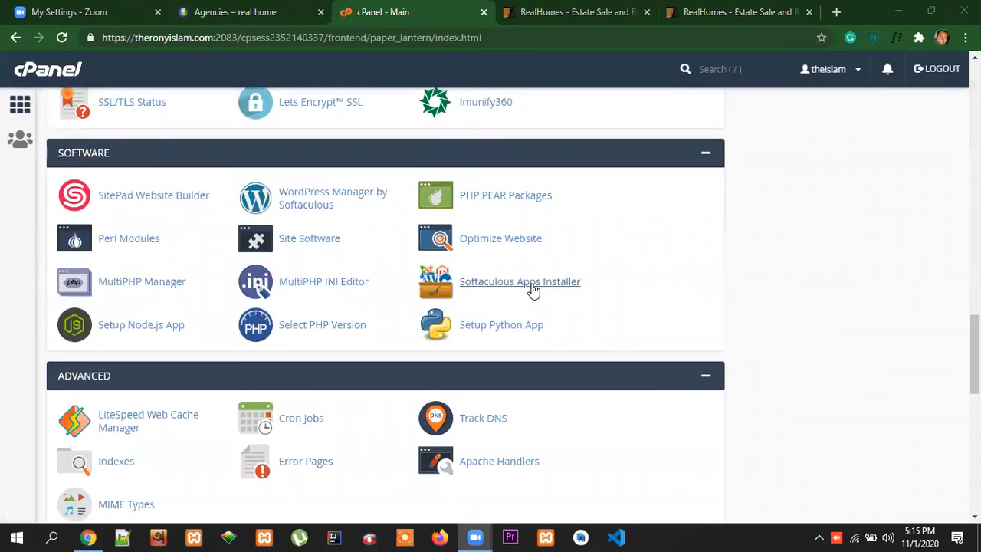
pyautogui.click(534, 287)
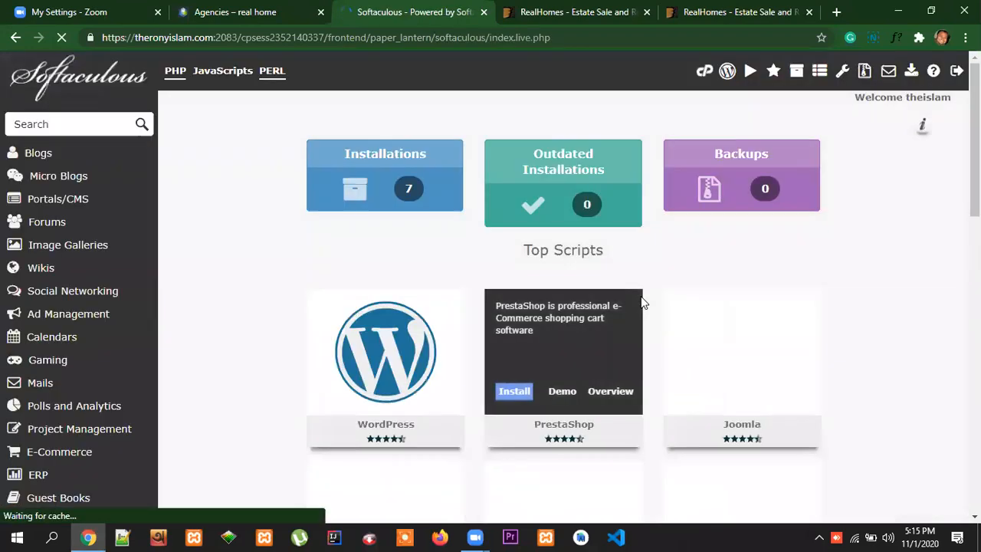
pyautogui.moveTo(390, 355)
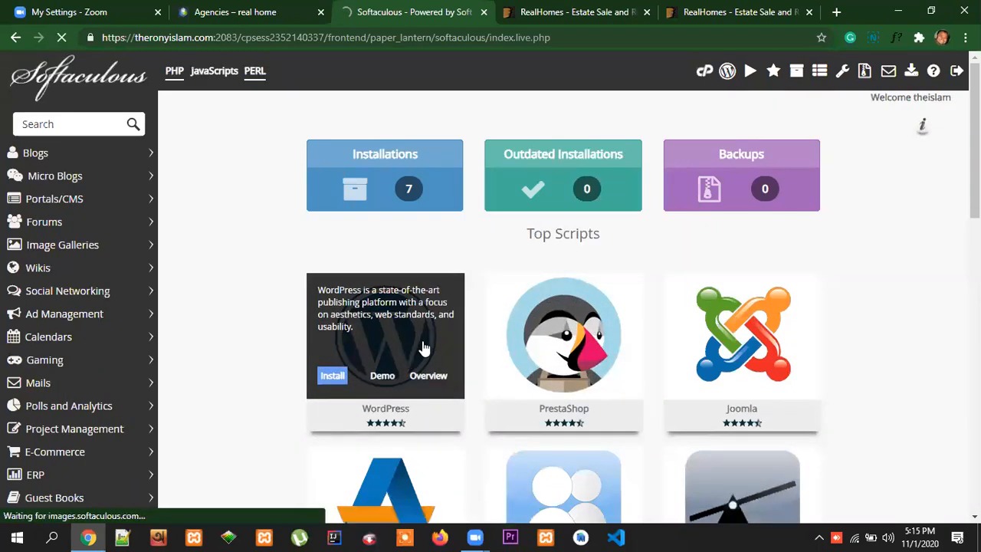
pyautogui.click(424, 348)
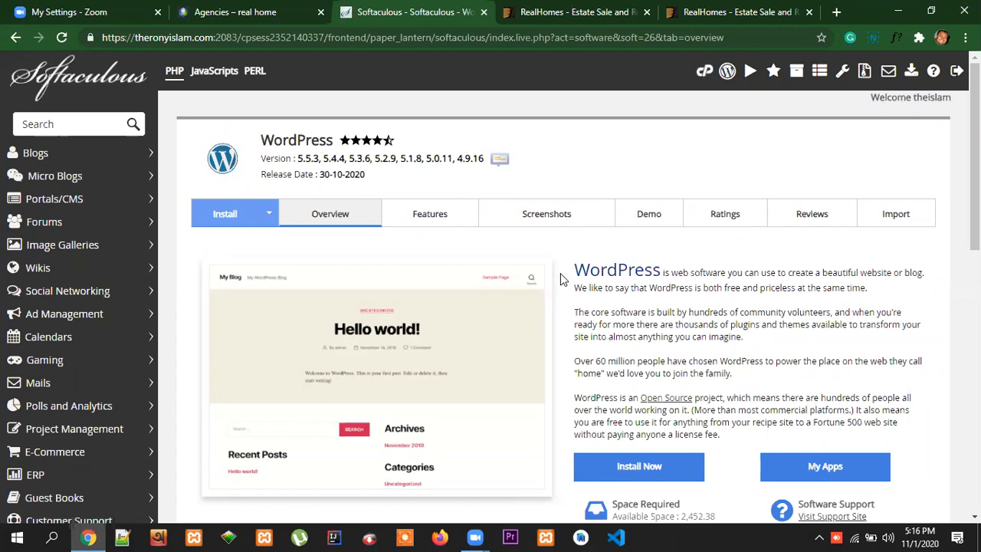
pyautogui.click(237, 224)
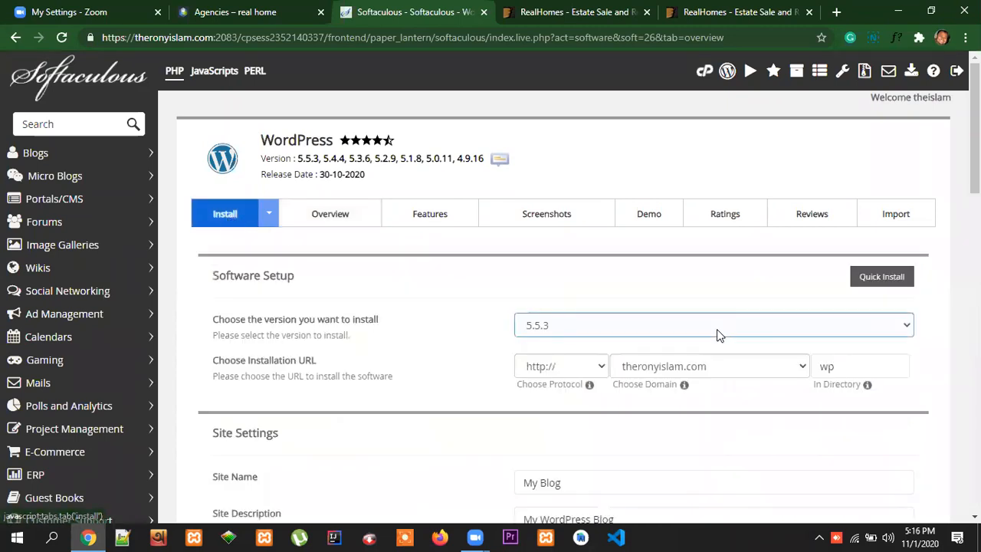
pyautogui.click(712, 370)
pyautogui.click(682, 433)
pyautogui.click(682, 431)
pyautogui.doubleClick(828, 367)
pyautogui.press('BackSpace')
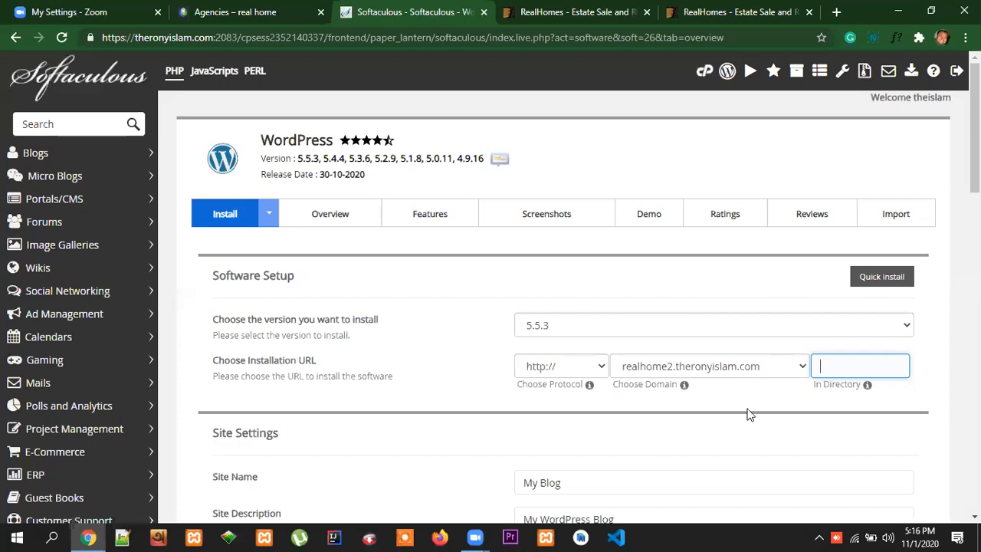
pyautogui.click(592, 366)
pyautogui.click(602, 414)
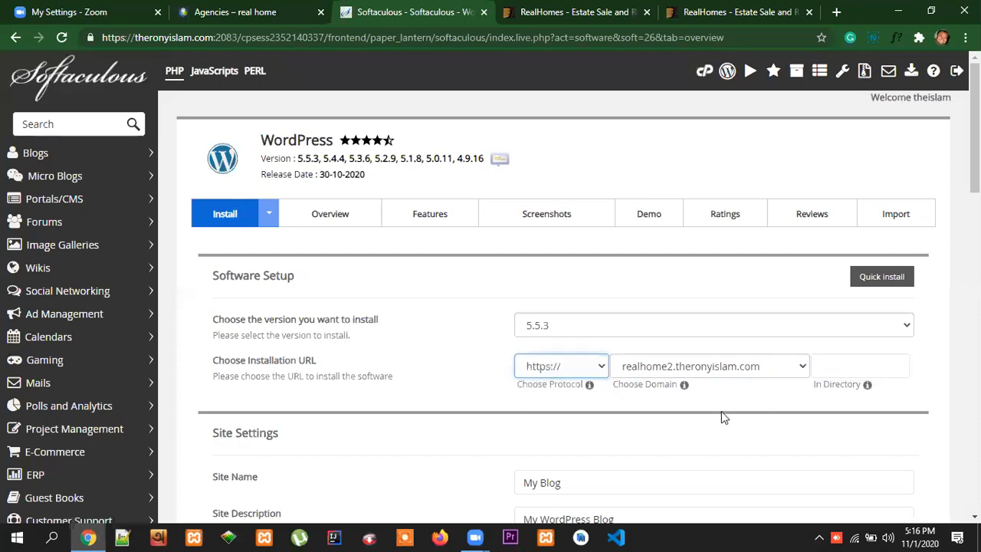
# Fill in the admin account with the username admin and enter the admin password
pyautogui.scroll(-2, 747, 448)
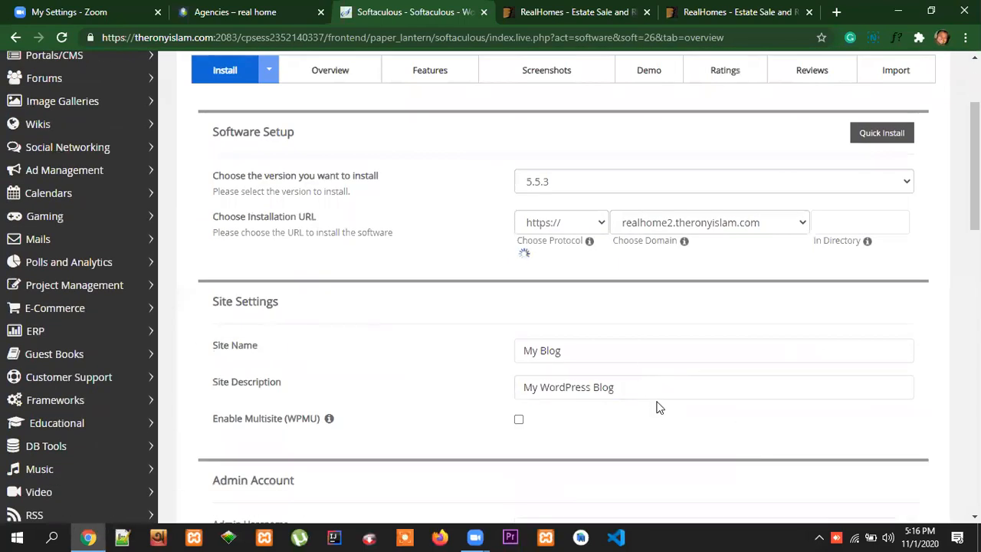
pyautogui.scroll(-3, 664, 414)
pyautogui.click(876, 337)
pyautogui.moveTo(585, 304); pyautogui.dragTo(507, 308)
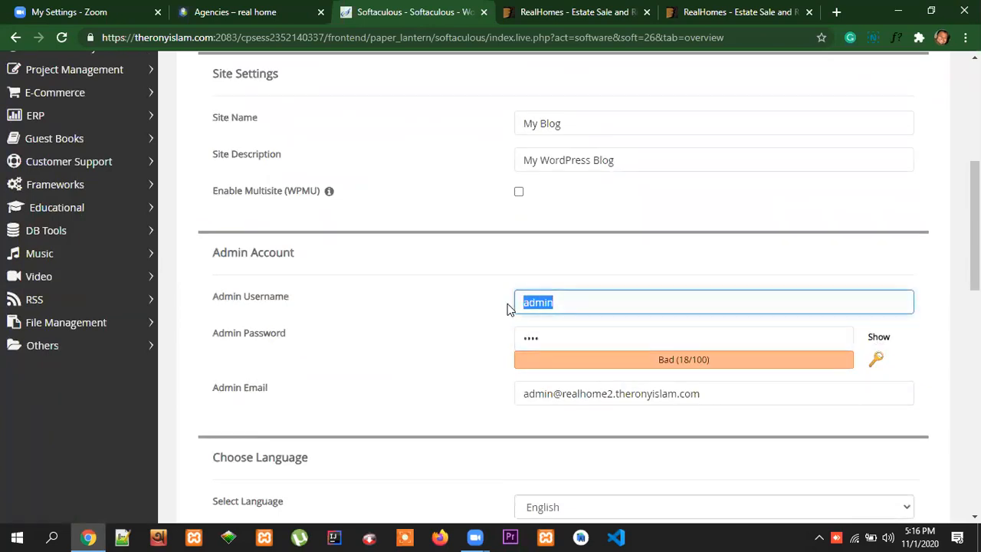
pyautogui.click(587, 303)
pyautogui.moveTo(567, 301); pyautogui.dragTo(556, 302)
pyautogui.press('BackSpace')
pyautogui.moveTo(552, 340); pyautogui.dragTo(513, 342)
pyautogui.write('ai')
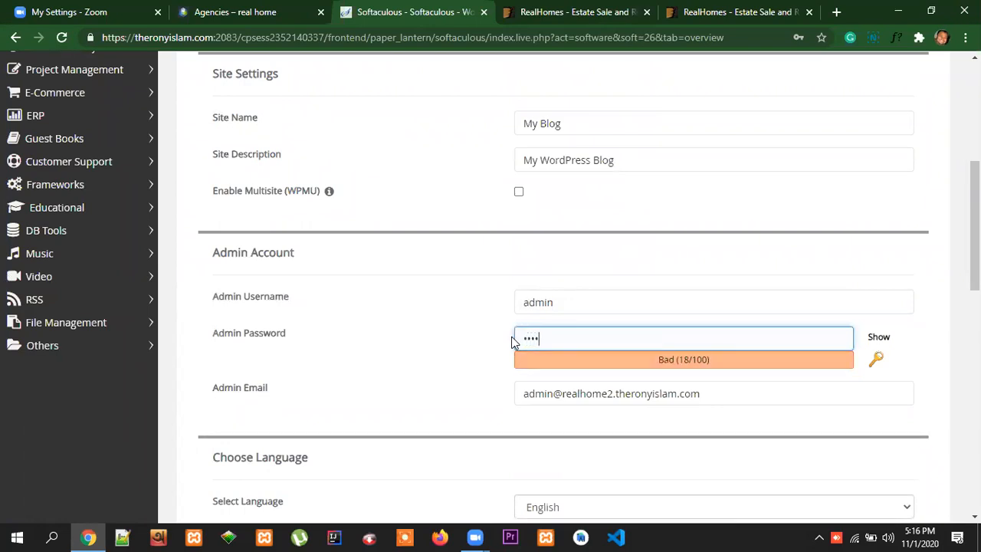
# Replace the default admin email with the site owner's e-mail address
pyautogui.click(696, 394)
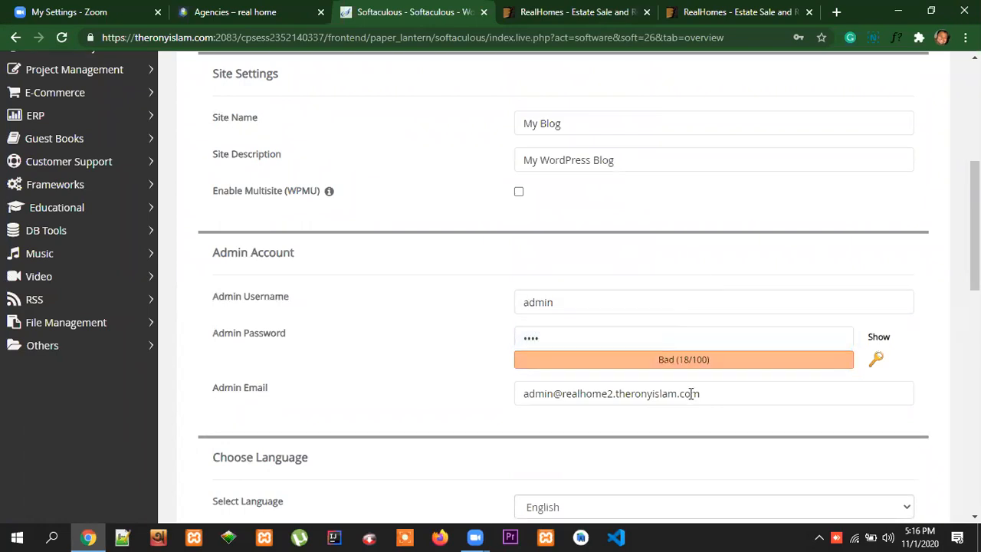
pyautogui.tripleClick(670, 393)
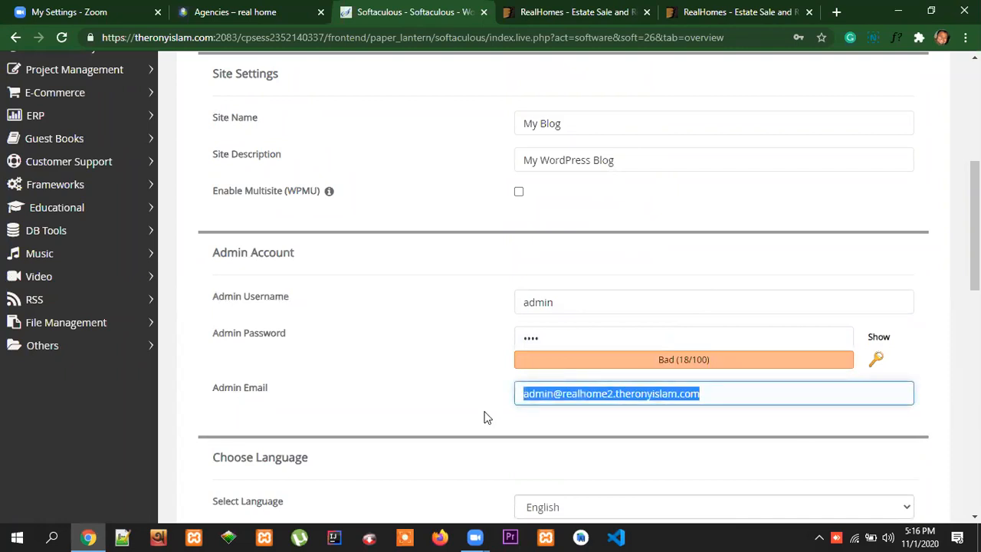
pyautogui.write('ro')
pyautogui.click(567, 427)
# Include the Classic Editor plugin in the WordPress installation
pyautogui.scroll(-3, 732, 448)
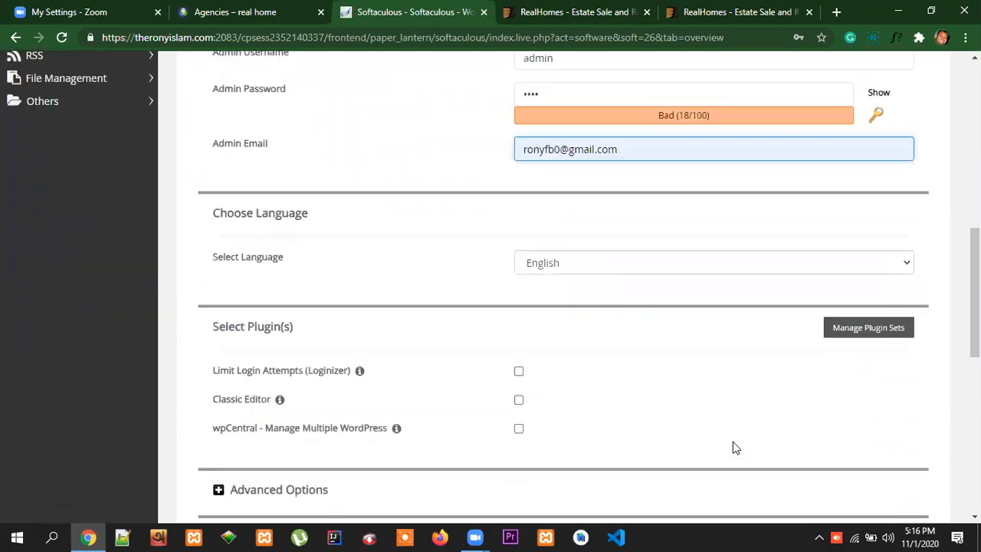
pyautogui.scroll(-1, 253, 404)
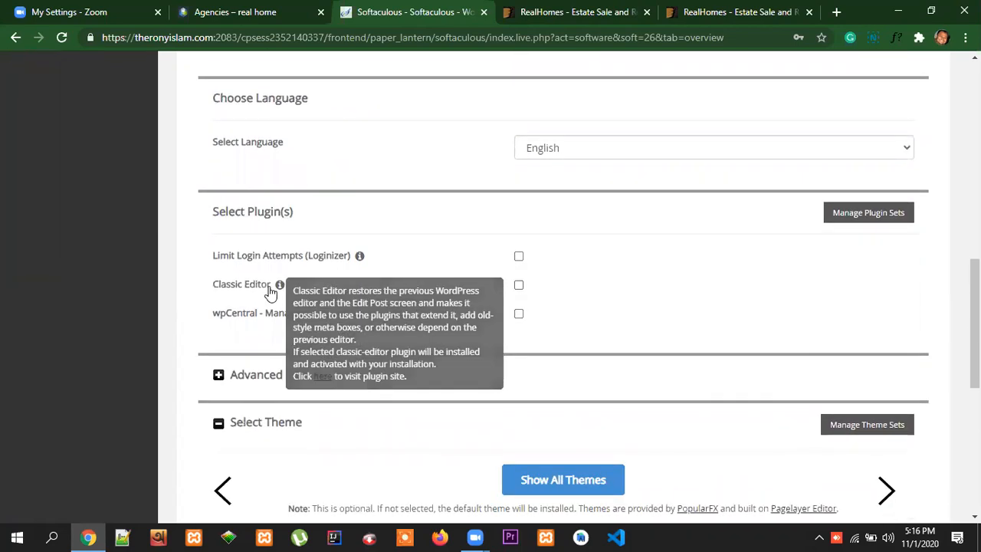
pyautogui.click(518, 285)
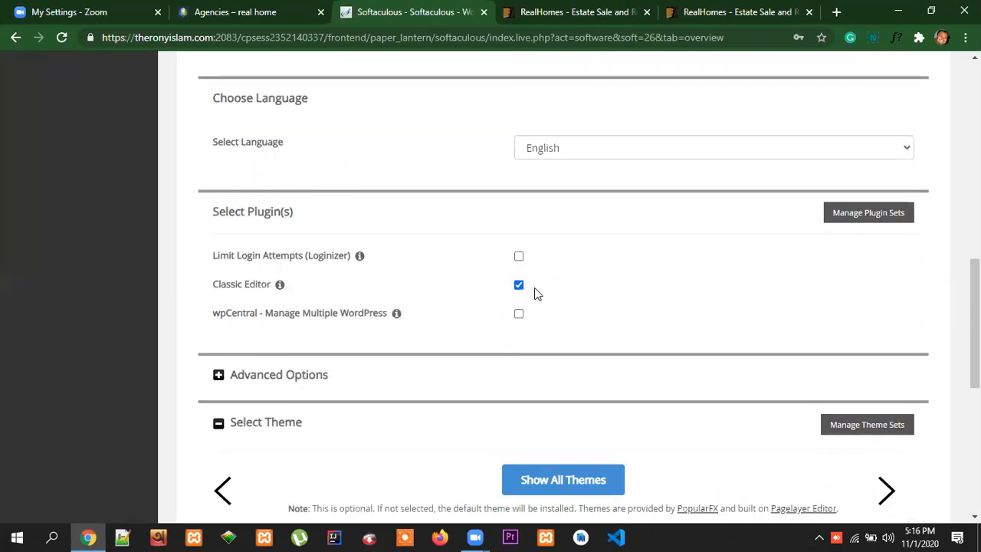
# In the advanced options, set the database name to real2 and the table prefix to real2, keeping its trailing underscore
pyautogui.click(219, 374)
pyautogui.scroll(-1, 559, 391)
pyautogui.moveTo(626, 351); pyautogui.dragTo(587, 351)
pyautogui.press('BackSpace')
pyautogui.write('real2')
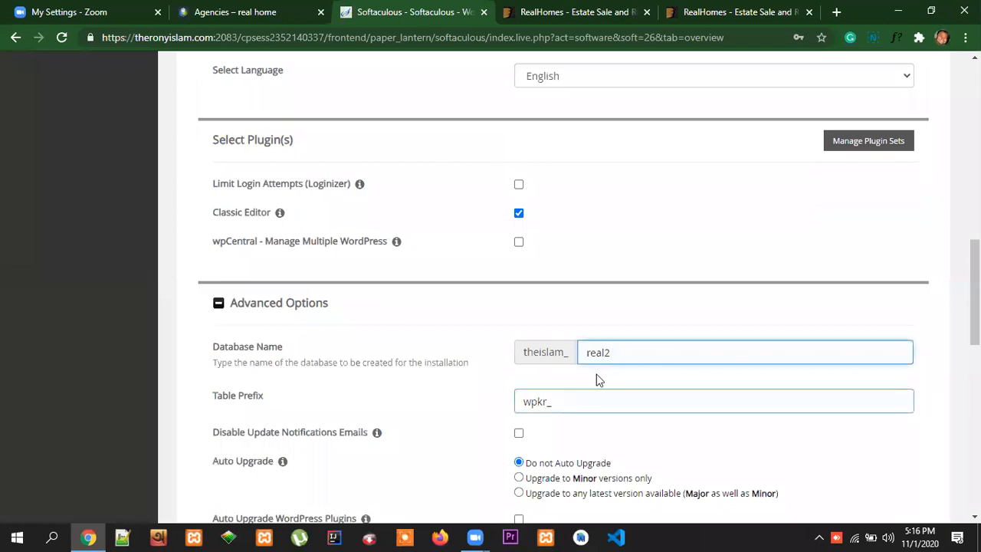
pyautogui.moveTo(548, 401); pyautogui.dragTo(525, 401)
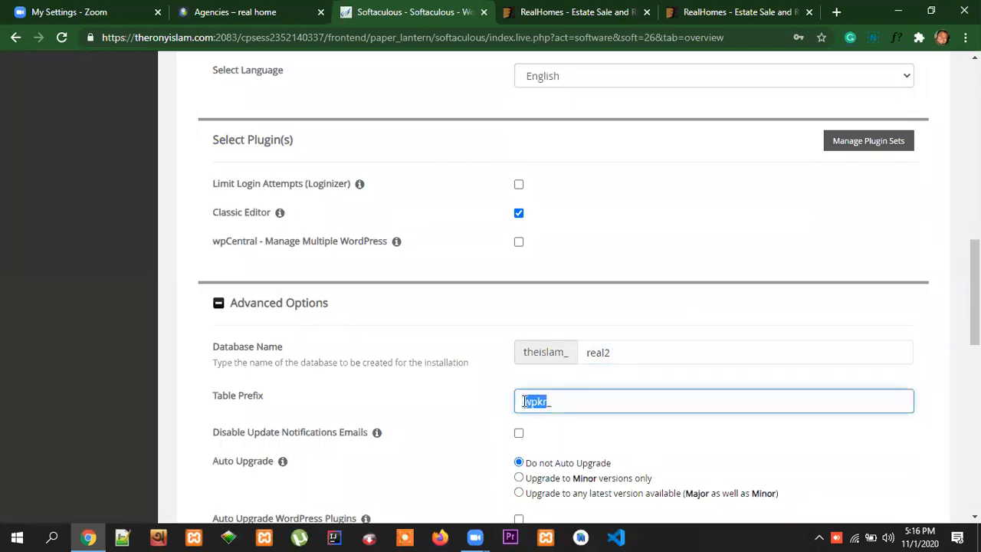
pyautogui.press('BackSpace')
pyautogui.write('real2_')
# Install WordPress without choosing a theme and decline to save the password in the browser
pyautogui.scroll(-10, 695, 414)
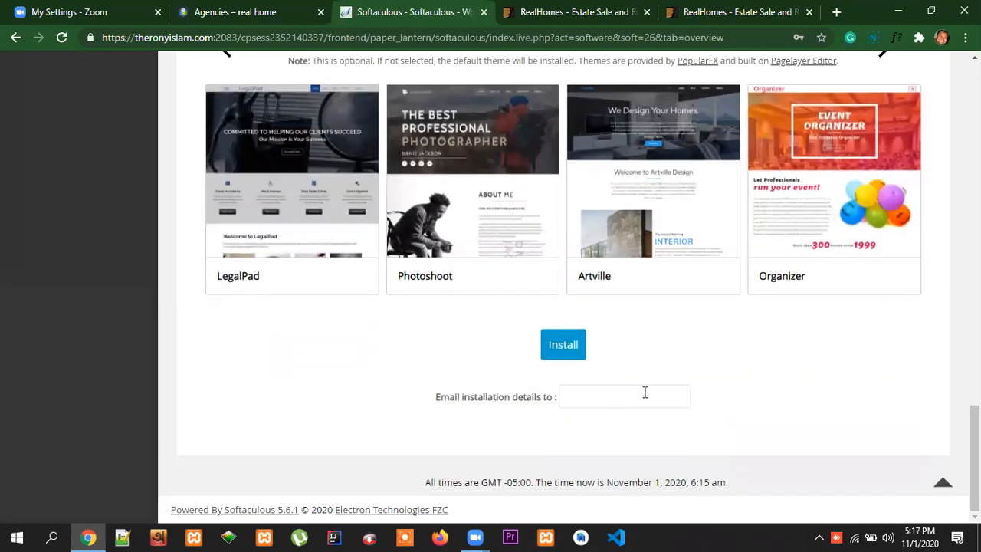
pyautogui.click(559, 346)
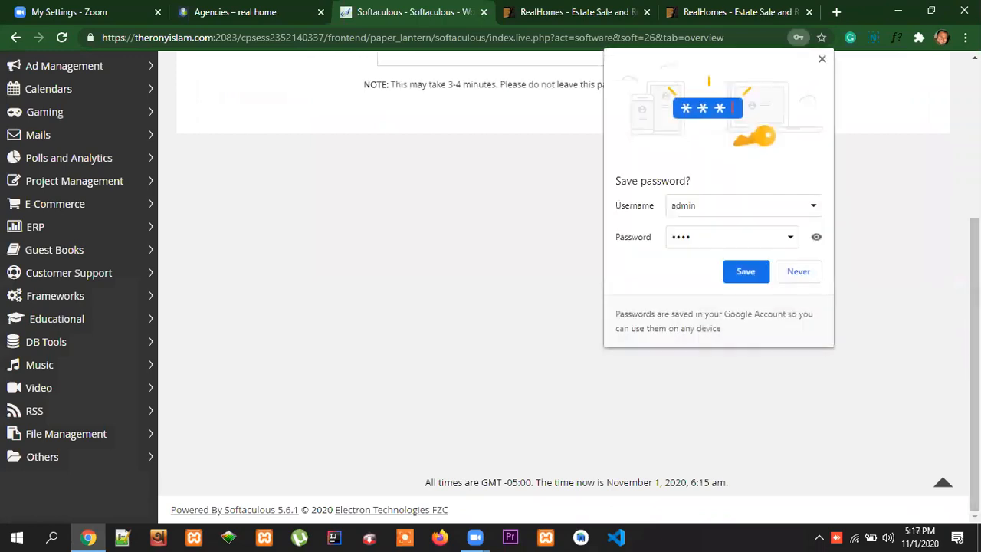
pyautogui.click(798, 272)
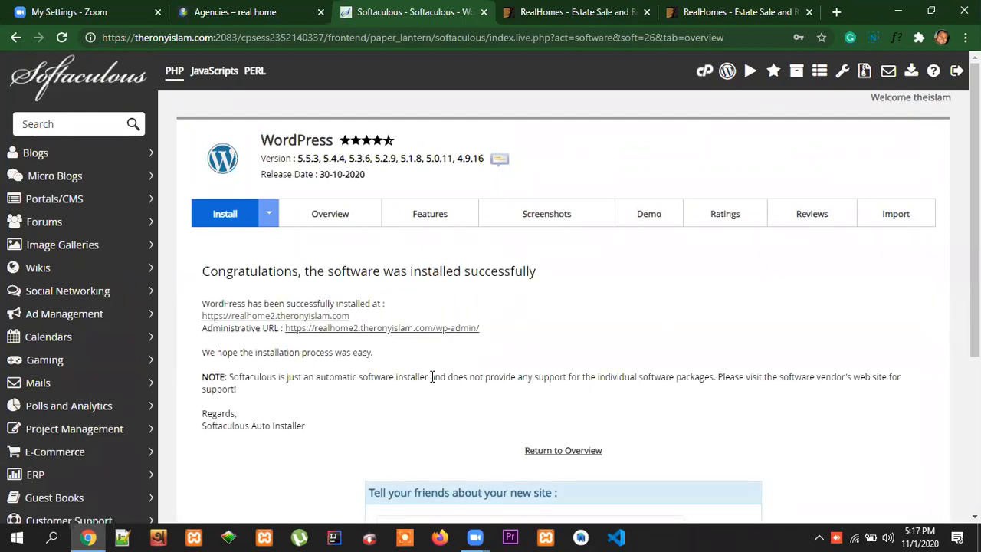
# Open the new site's front page and its wp-admin address in separate browser tabs
pyautogui.rightClick(323, 317)
pyautogui.click(345, 325)
pyautogui.rightClick(395, 328)
pyautogui.click(408, 328)
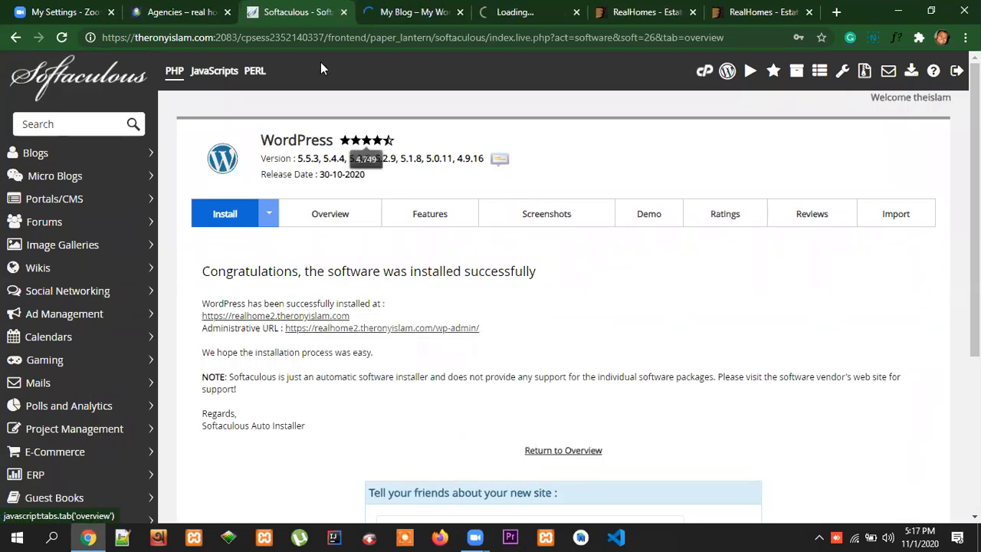
# View the new front page and dashboard, and place the dashboard tab ahead of the site tab
pyautogui.click(404, 13)
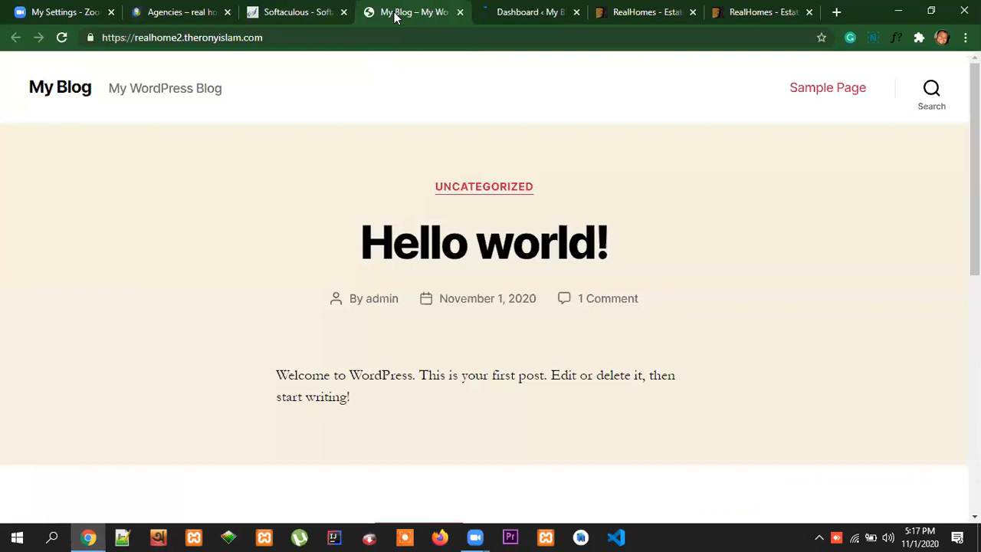
pyautogui.click(526, 13)
pyautogui.click(417, 15)
pyautogui.moveTo(492, 19); pyautogui.dragTo(326, 13)
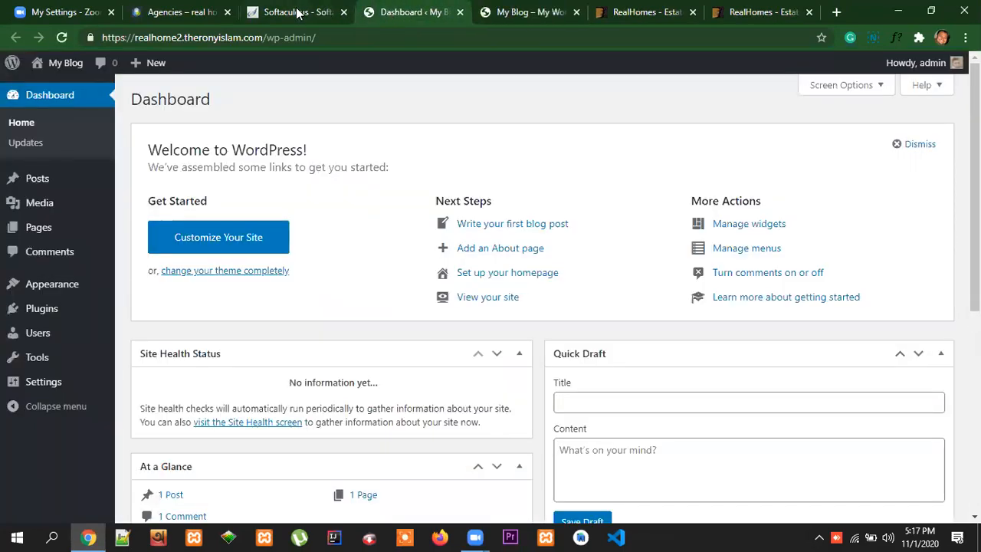
# Review the installation confirmation, the new site's full front page and the admin menu in the WordPress dashboard
pyautogui.click(299, 13)
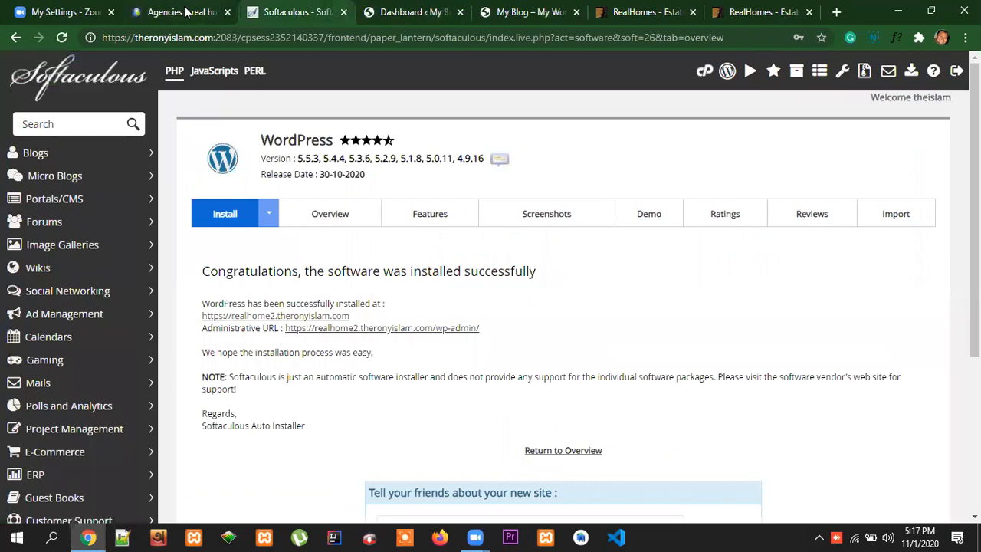
pyautogui.click(417, 12)
pyautogui.click(509, 12)
pyautogui.scroll(-7, 752, 260)
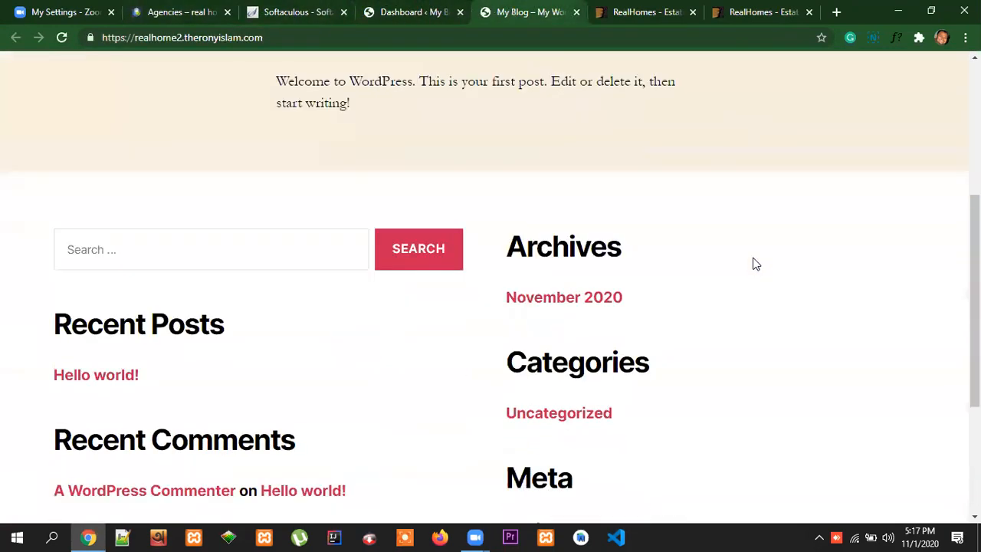
pyautogui.scroll(7, 755, 272)
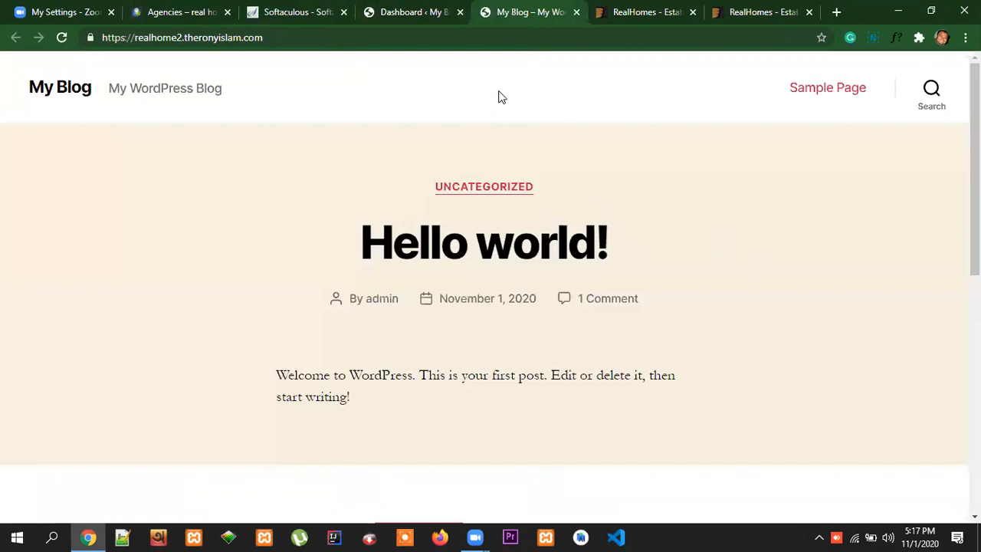
pyautogui.click(426, 14)
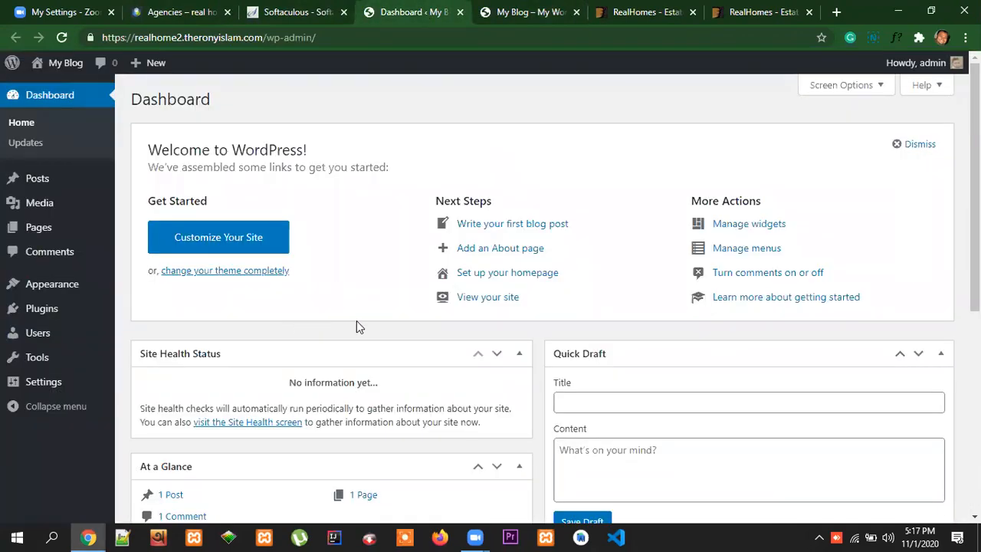
pyautogui.moveTo(81, 309)
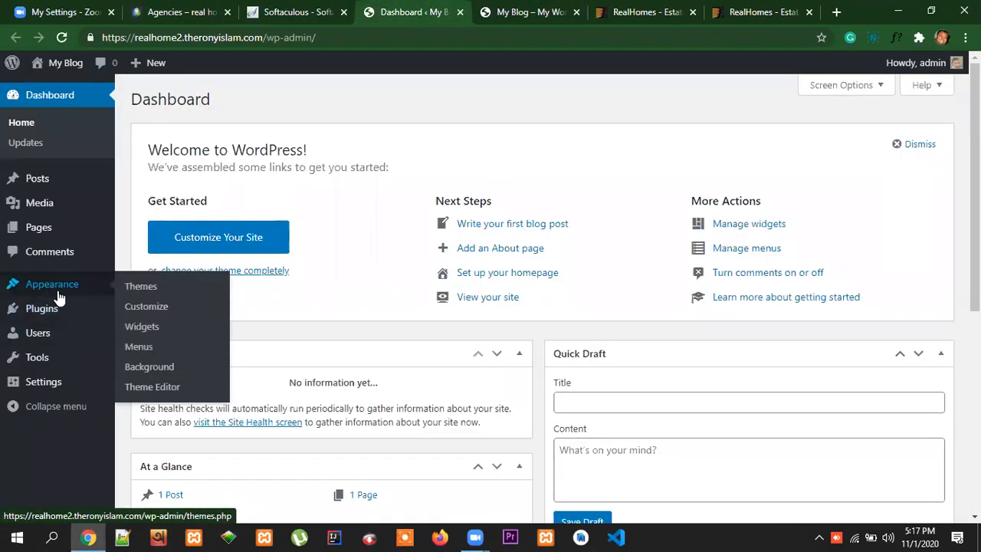
pyautogui.moveTo(34, 384)
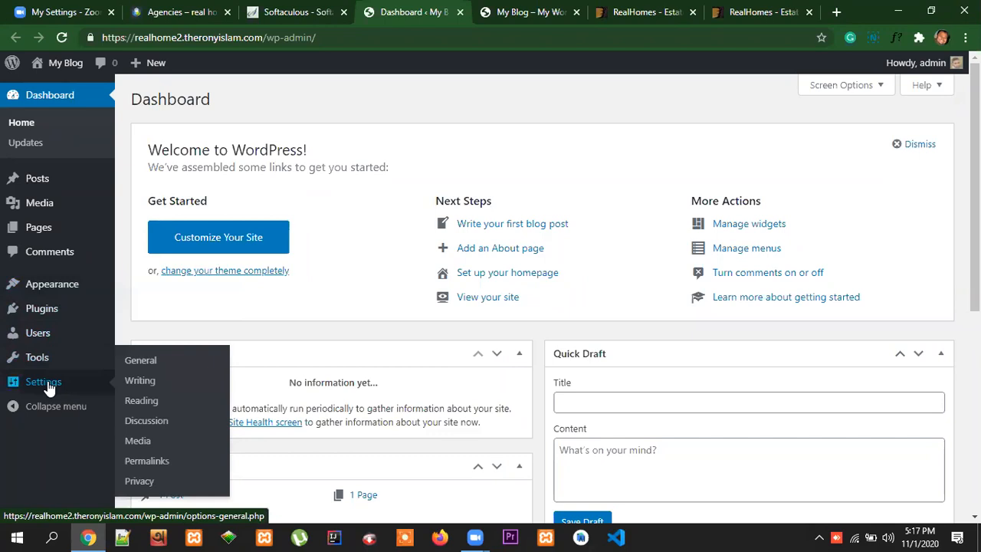
pyautogui.moveTo(92, 287)
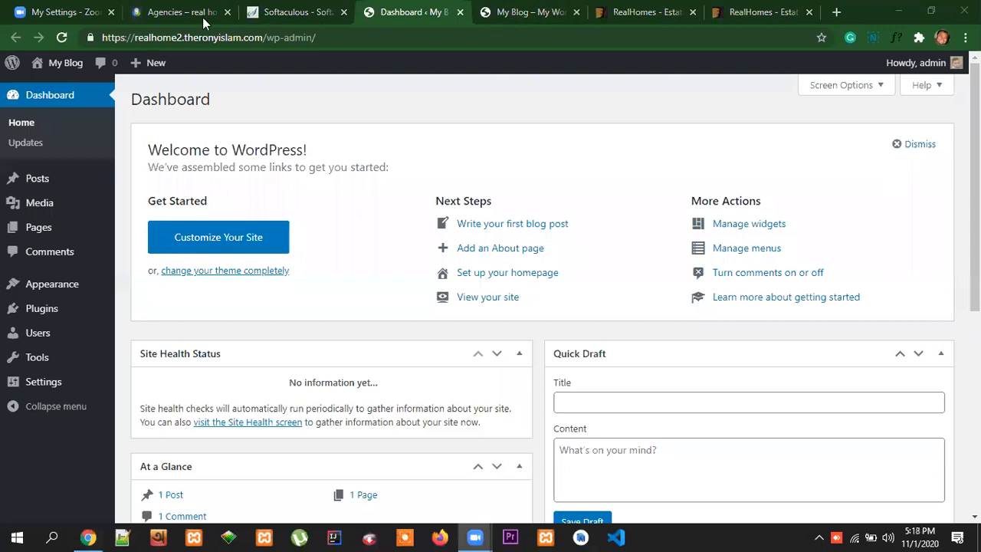
# Return to the cPanel main page, open File Manager and locate the realhome2 subdomain's folder in the home directory
pyautogui.click(266, 12)
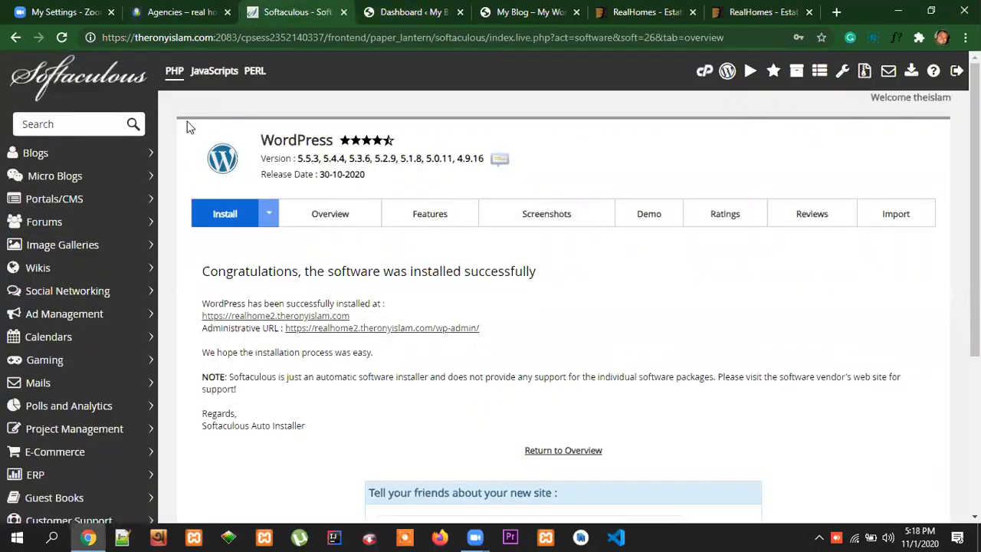
pyautogui.click(704, 71)
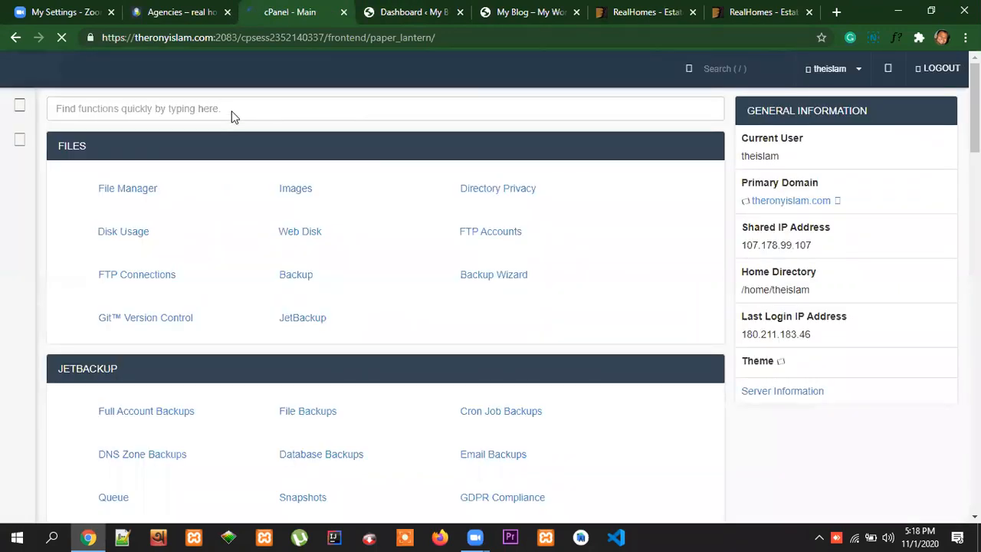
pyautogui.click(143, 191)
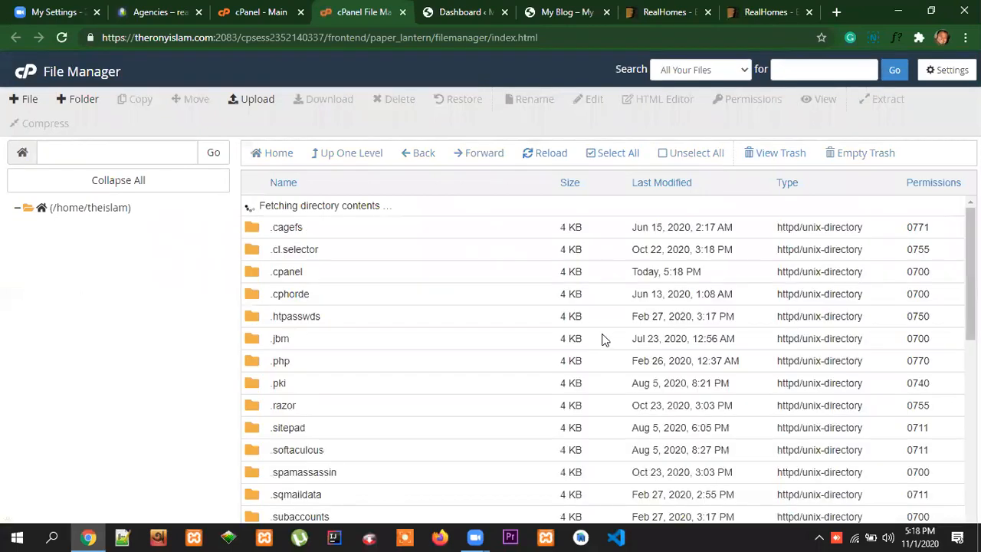
pyautogui.scroll(-5, 452, 349)
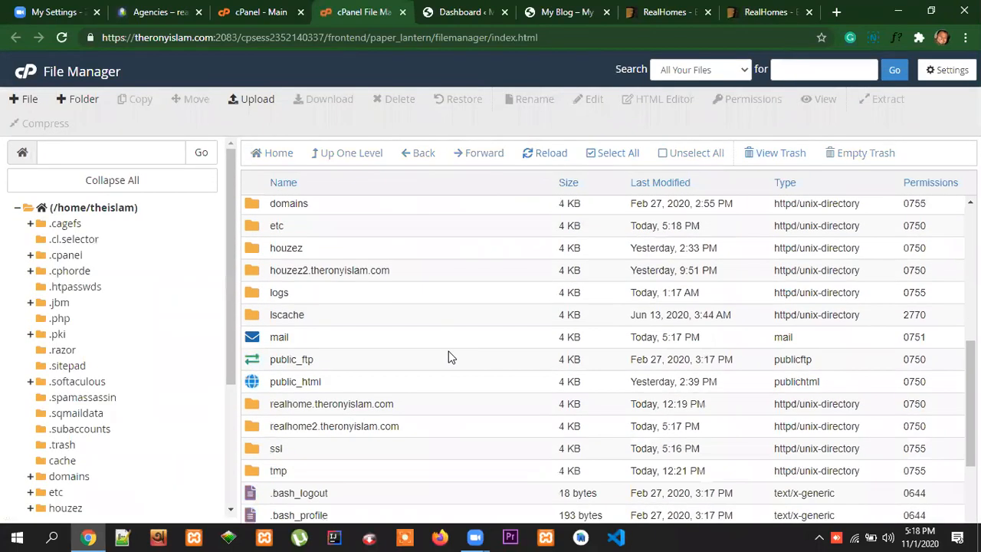
# Open the themes folder inside wp-content of the realhome2 subdomain's directory
pyautogui.doubleClick(255, 428)
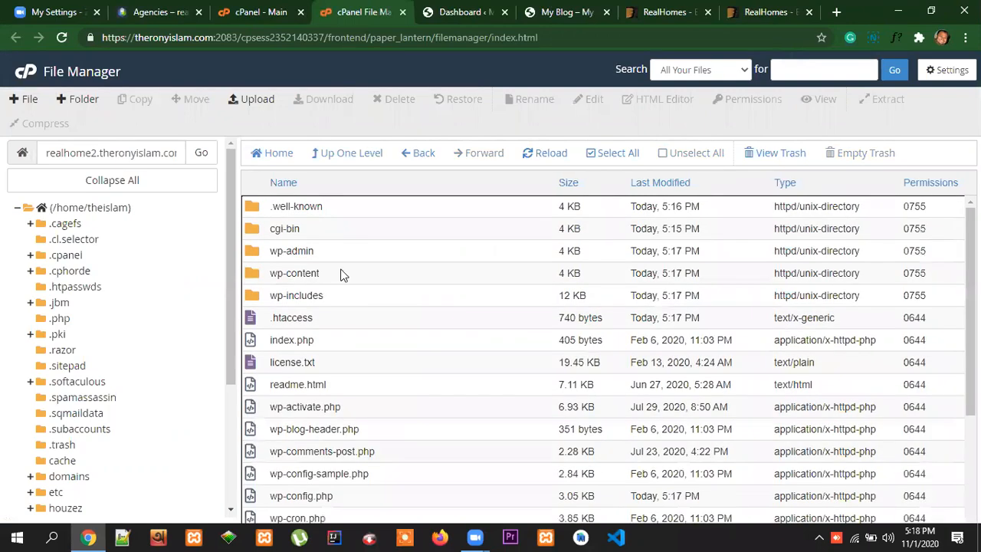
pyautogui.doubleClick(256, 278)
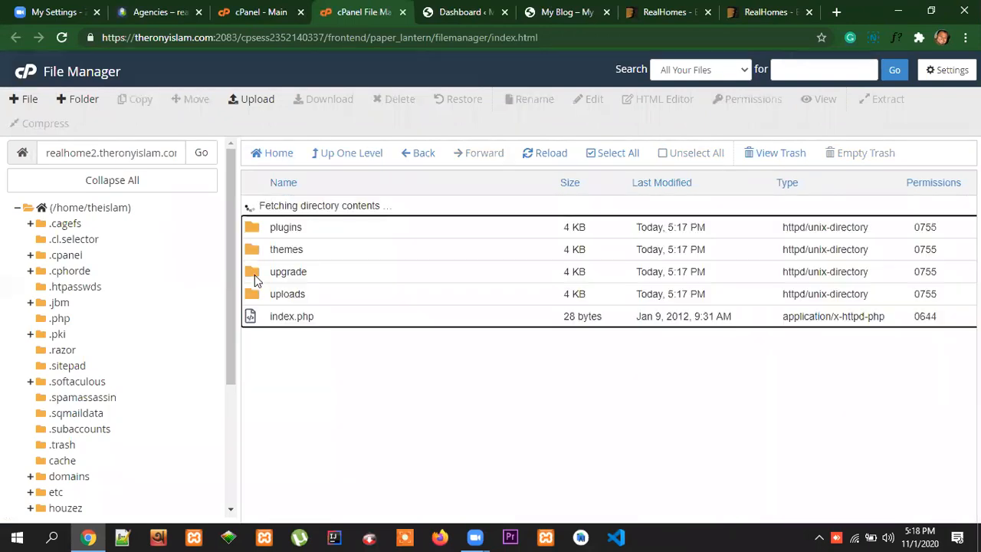
pyautogui.doubleClick(257, 229)
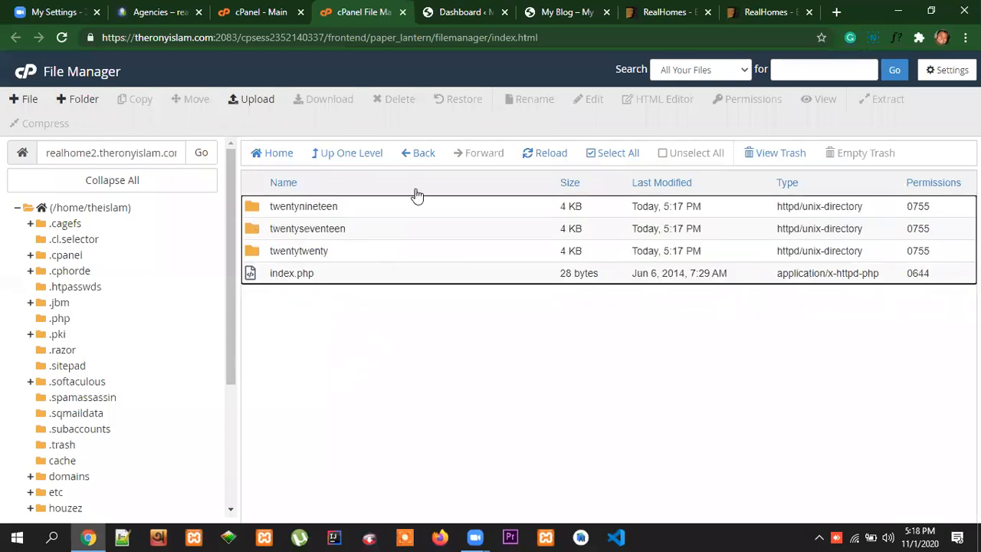
# Upload realhomes.zip from the local realhome folder into the site's themes folder
pyautogui.click(251, 99)
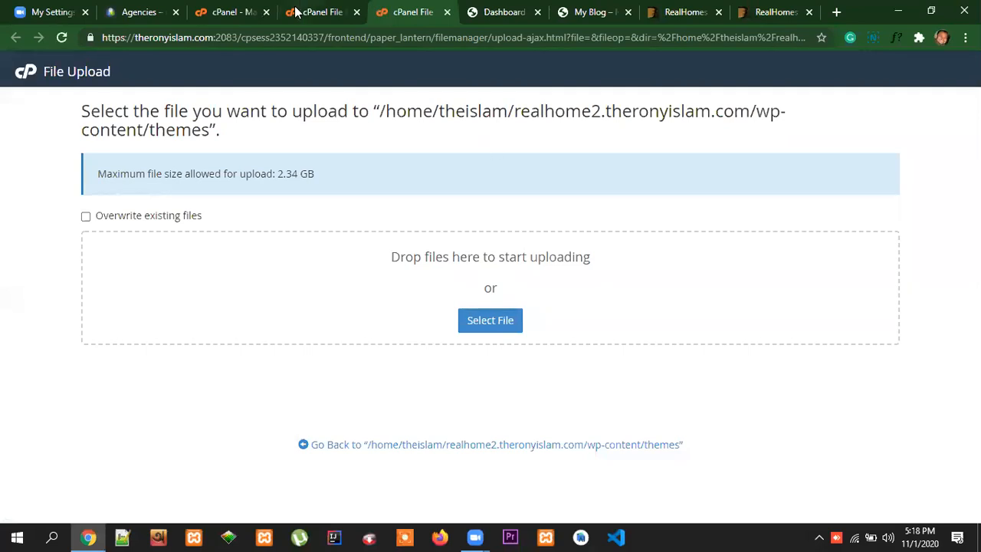
pyautogui.click(490, 320)
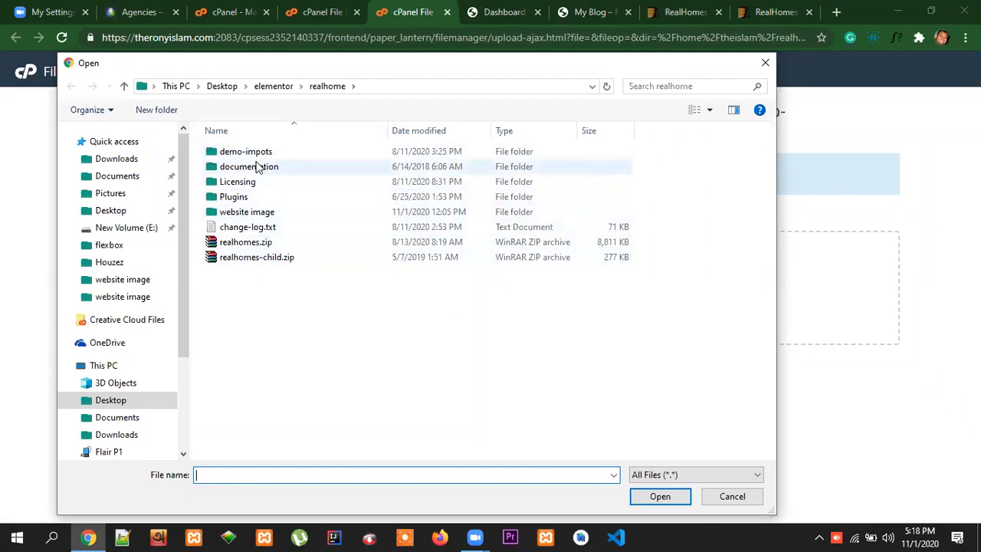
pyautogui.click(259, 245)
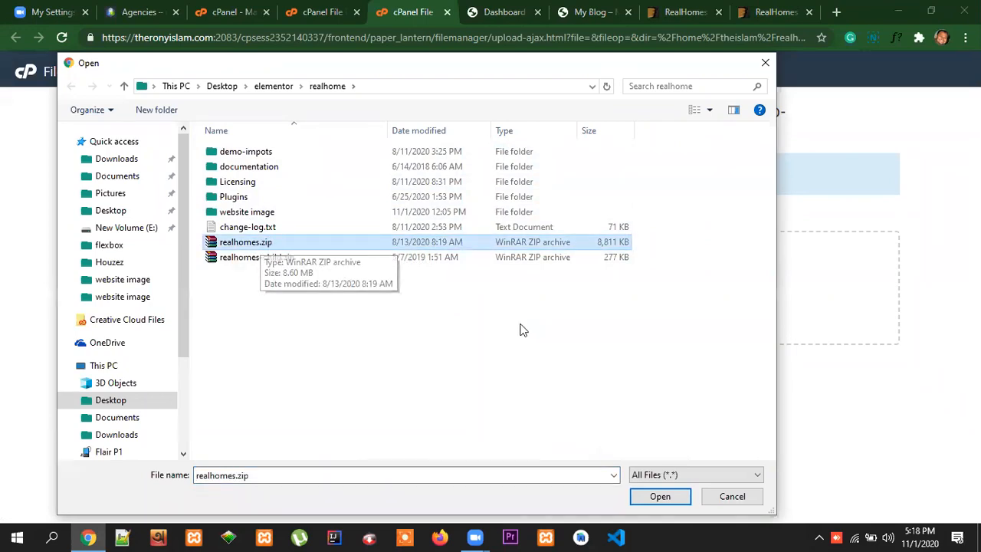
pyautogui.click(660, 497)
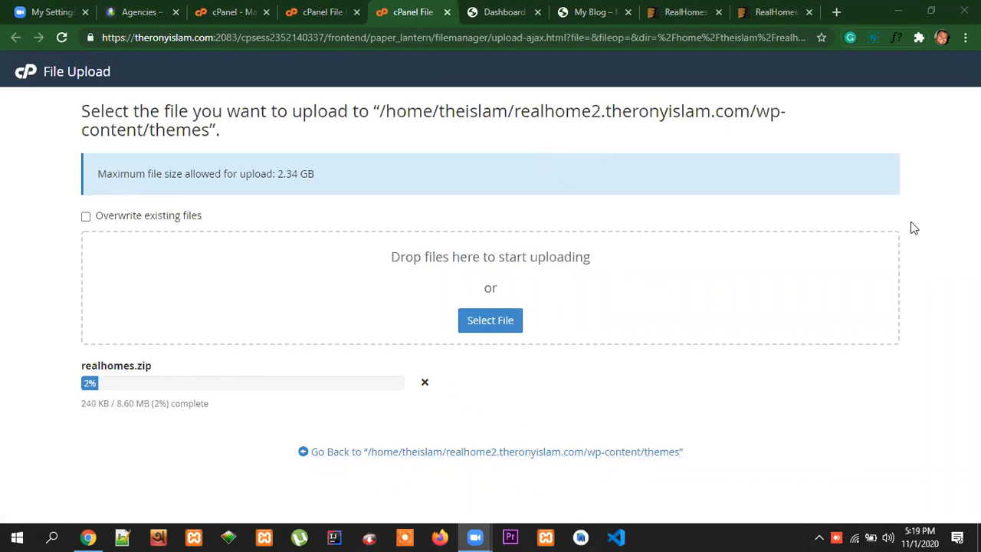
# Switch to File Explorer, compare realhomes.zip and realhomes-child.zip in elementor > realhome, and return to Chrome to check the upload progress and network connection
pyautogui.click(899, 11)
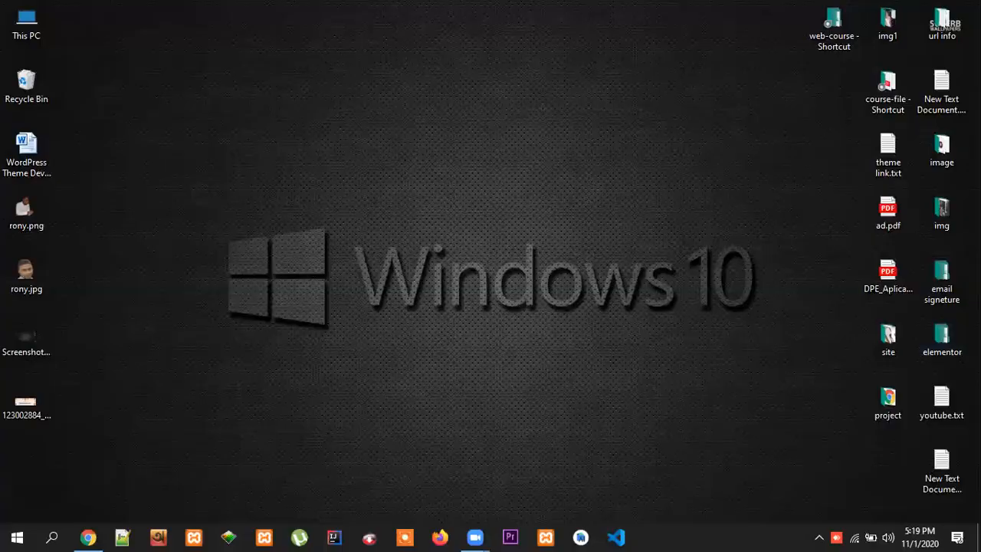
pyautogui.doubleClick(940, 339)
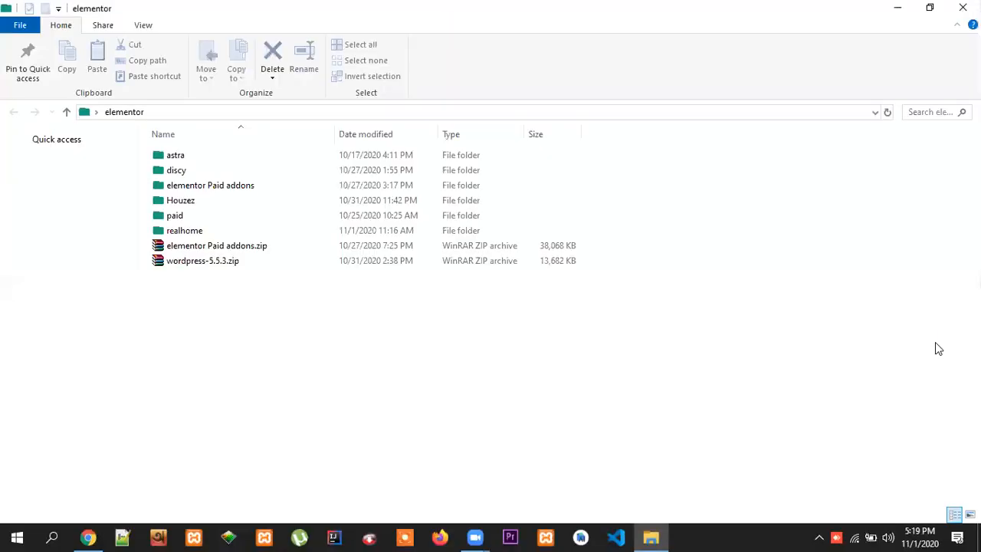
pyautogui.doubleClick(207, 231)
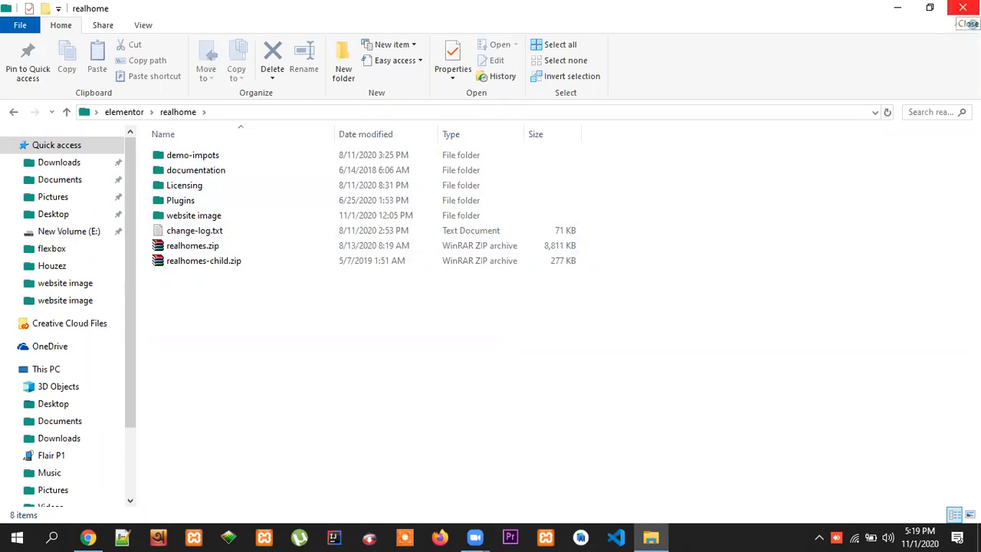
pyautogui.click(211, 264)
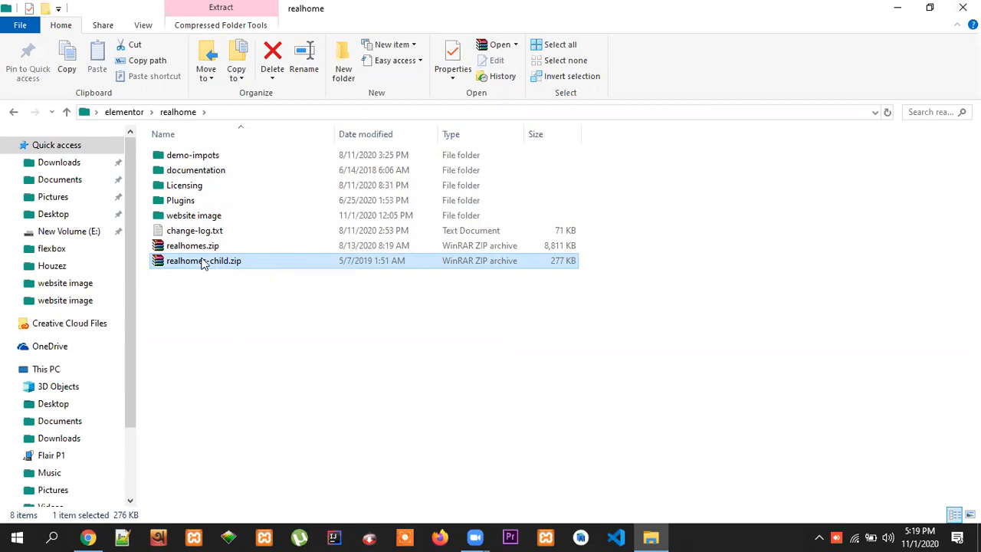
pyautogui.click(235, 293)
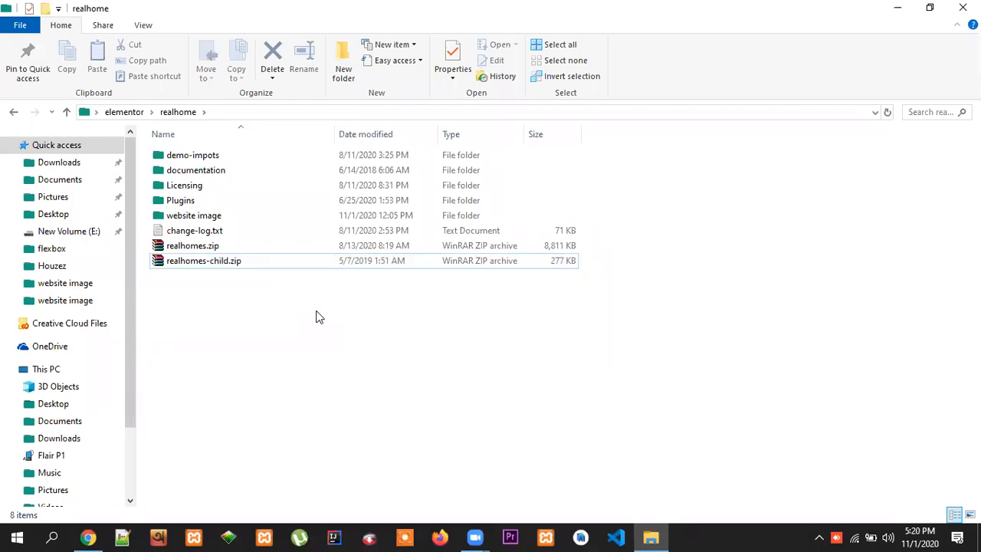
pyautogui.click(201, 245)
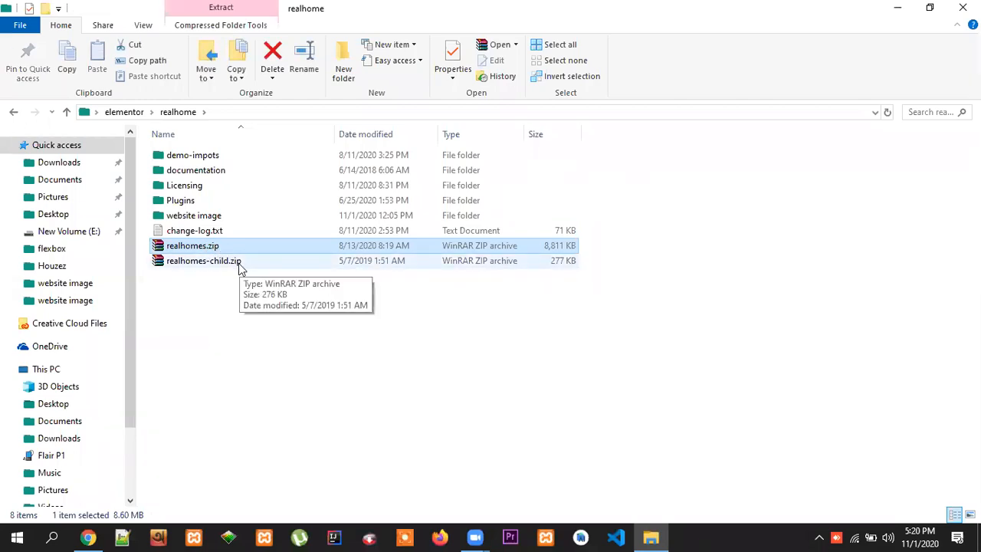
pyautogui.click(410, 343)
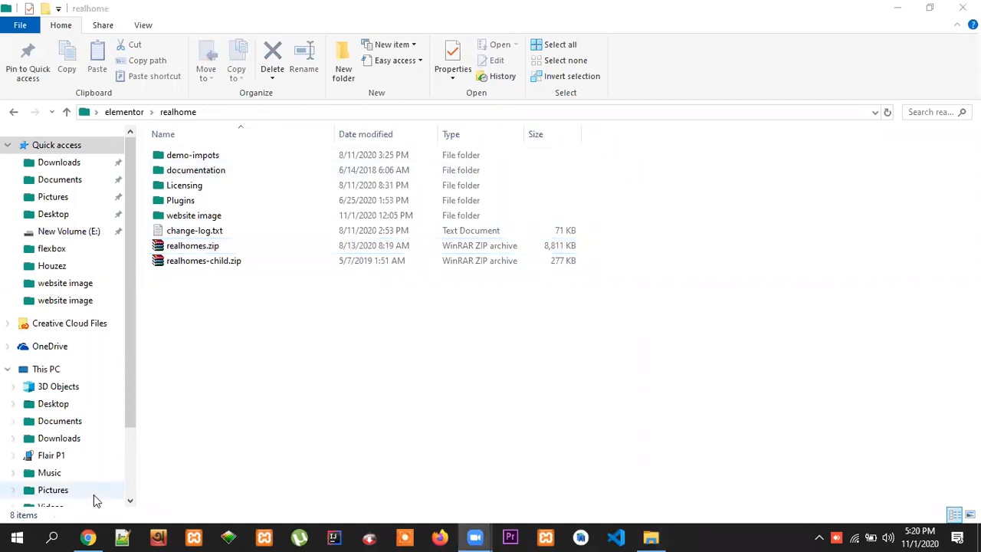
pyautogui.click(88, 537)
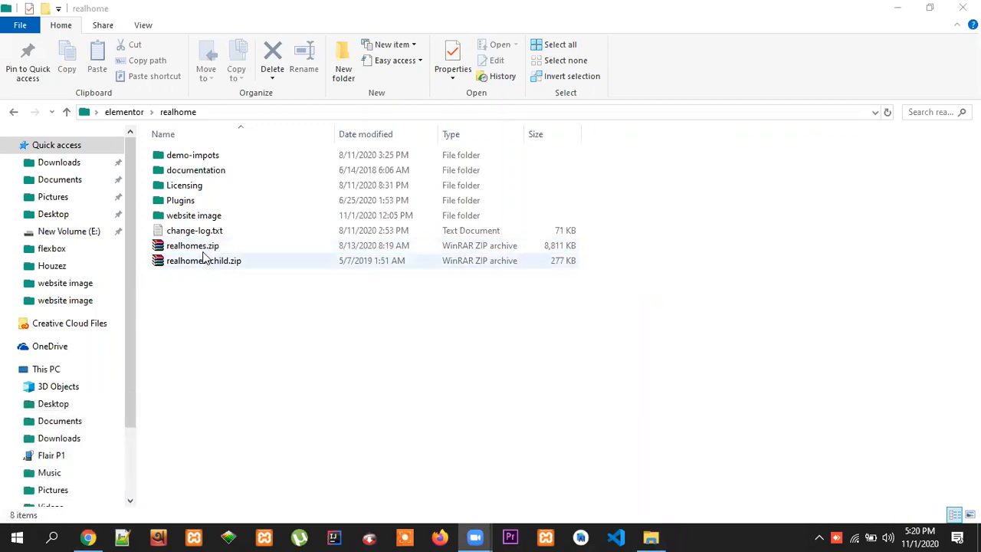
pyautogui.click(89, 537)
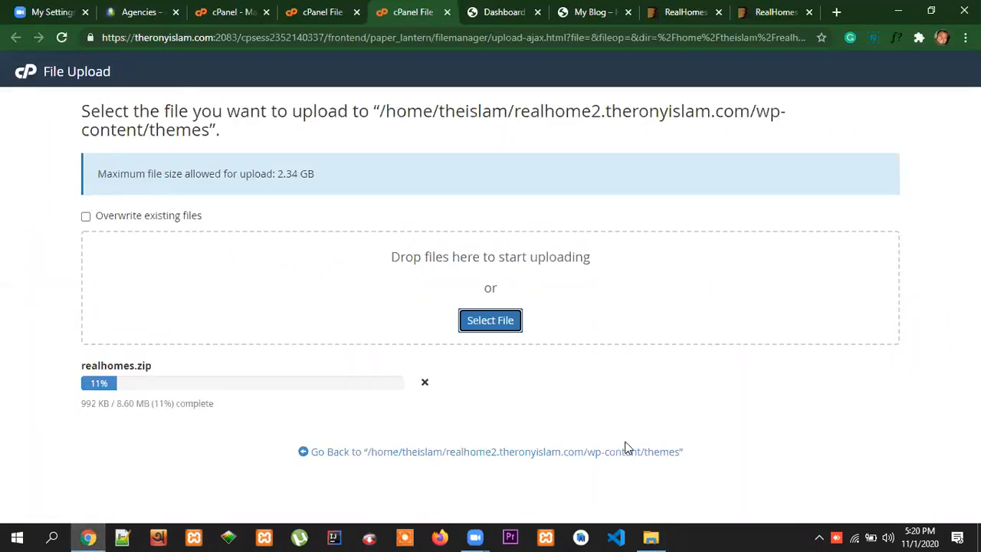
pyautogui.click(856, 537)
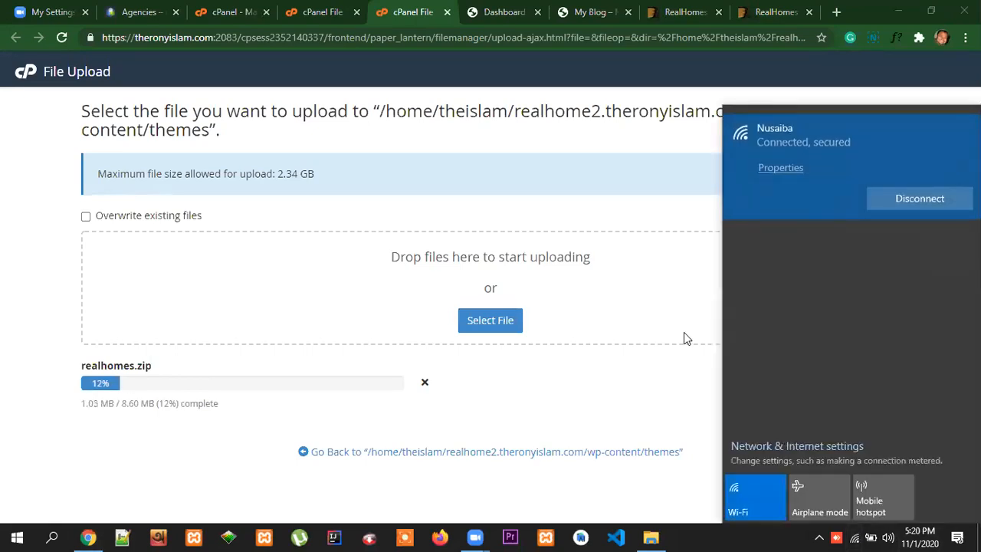
pyautogui.click(672, 283)
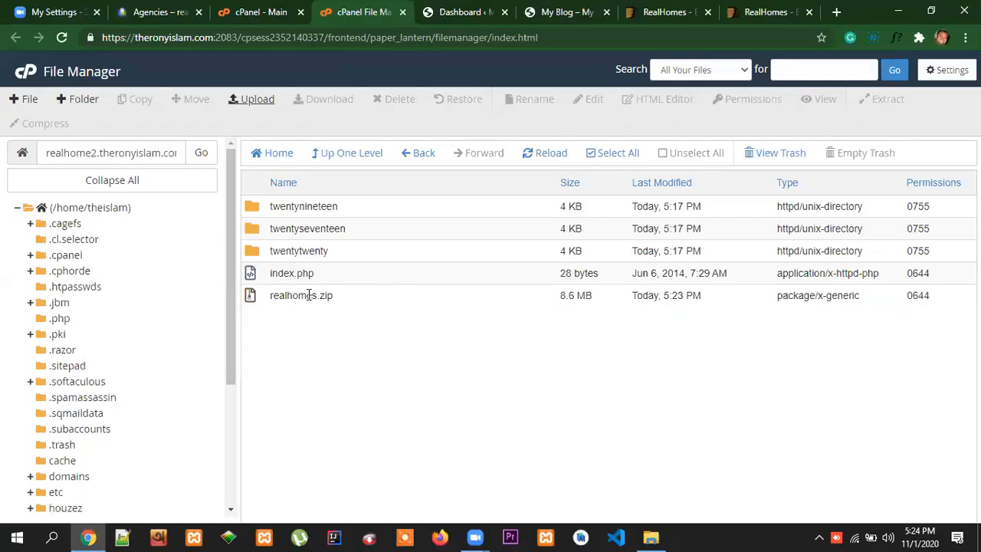
# Extract realhomes.zip into the wp-content/themes folder and refresh the folder listing
pyautogui.click(326, 299)
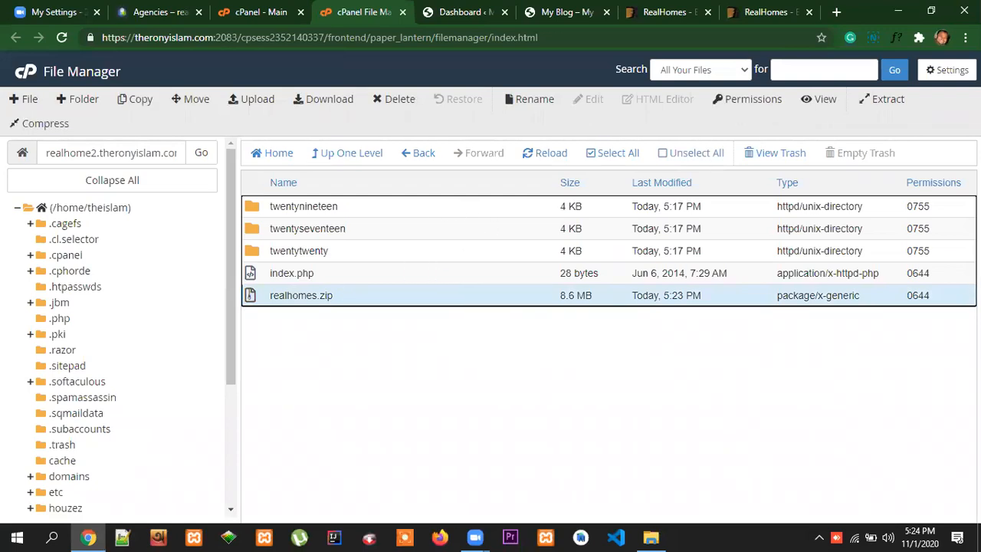
pyautogui.click(885, 100)
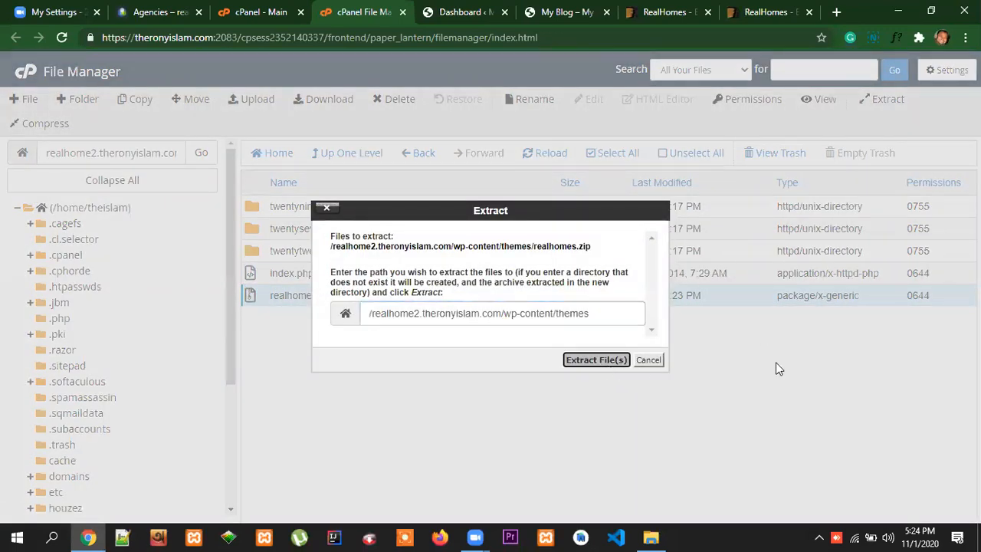
pyautogui.press('Return')
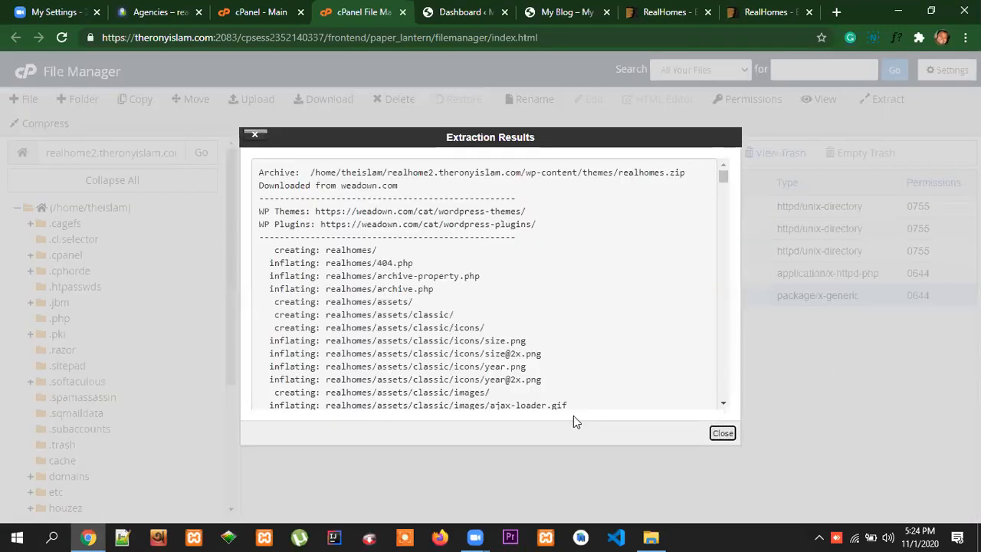
pyautogui.click(722, 434)
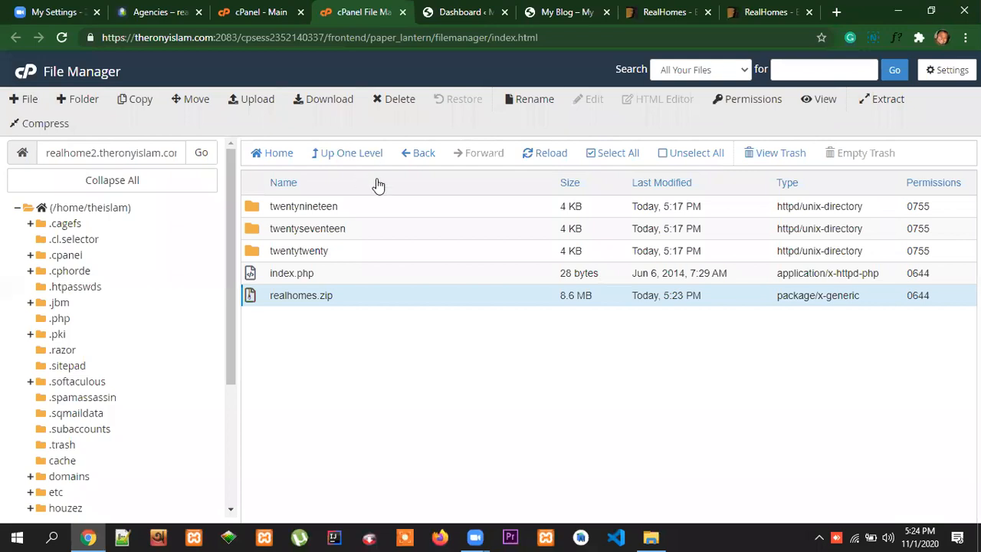
pyautogui.click(546, 156)
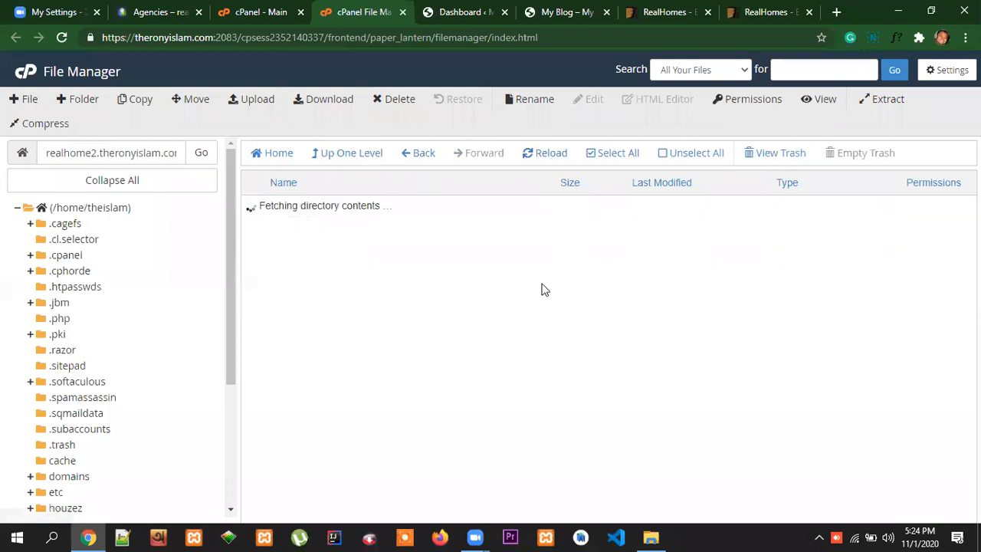
# Move the realhomes.zip archive to the trash and select the extracted realhomes folder
pyautogui.click(299, 317)
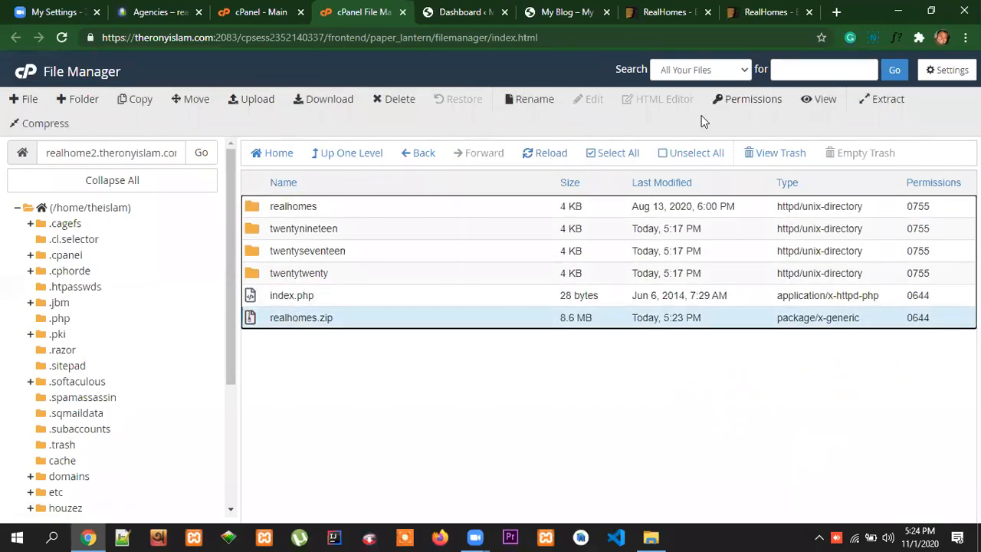
pyautogui.click(396, 98)
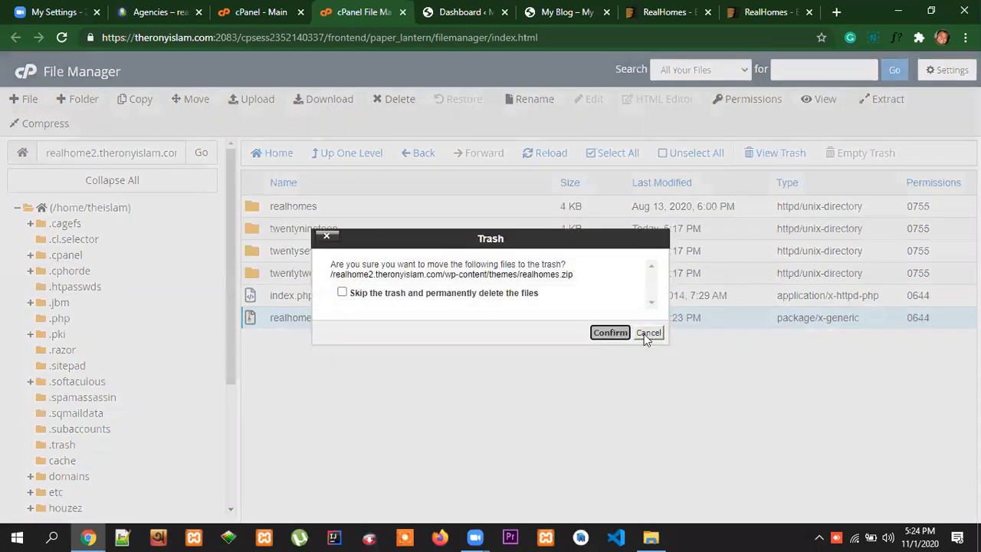
pyautogui.click(610, 332)
pyautogui.click(304, 205)
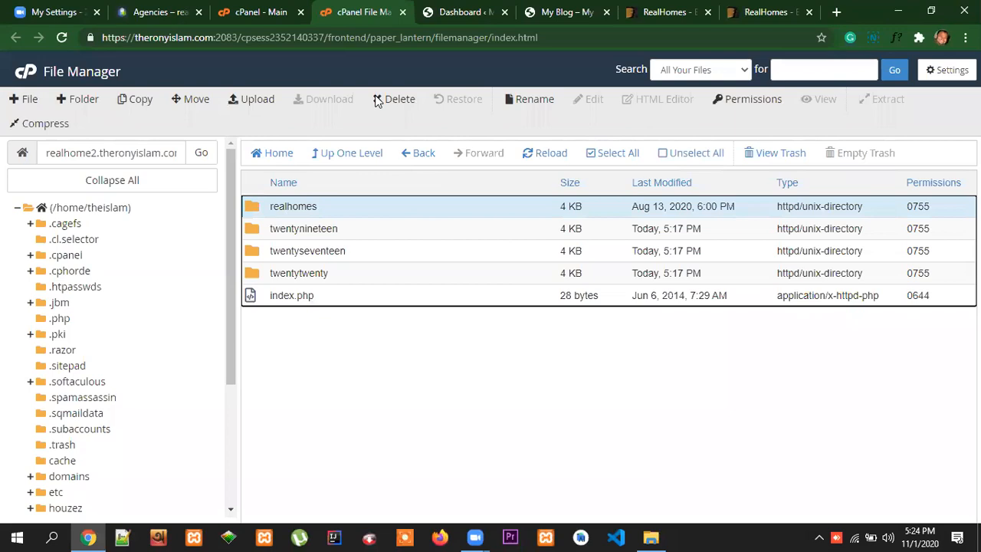
# Activate the RealHomes theme in the WordPress dashboard and look over its Design page
pyautogui.click(464, 11)
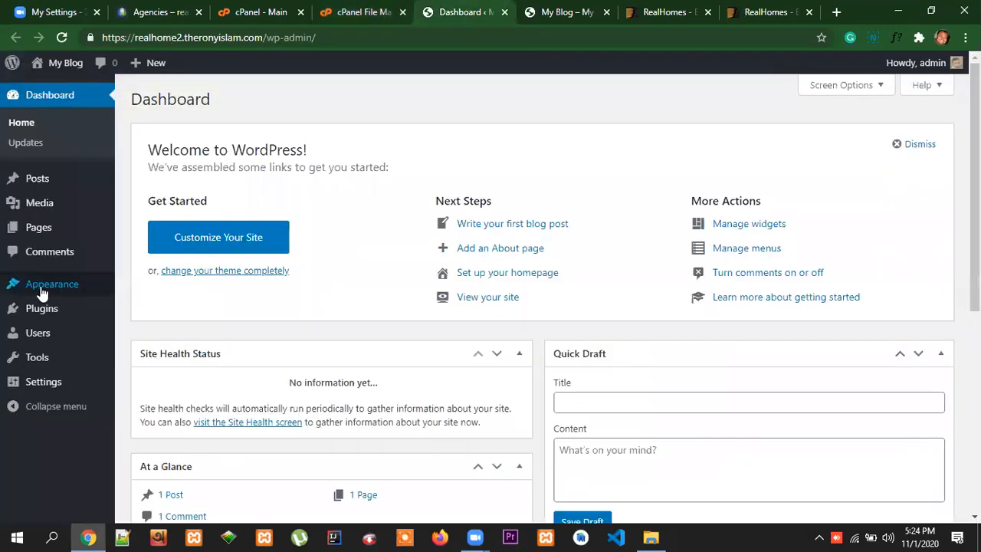
pyautogui.moveTo(48, 292)
pyautogui.click(138, 287)
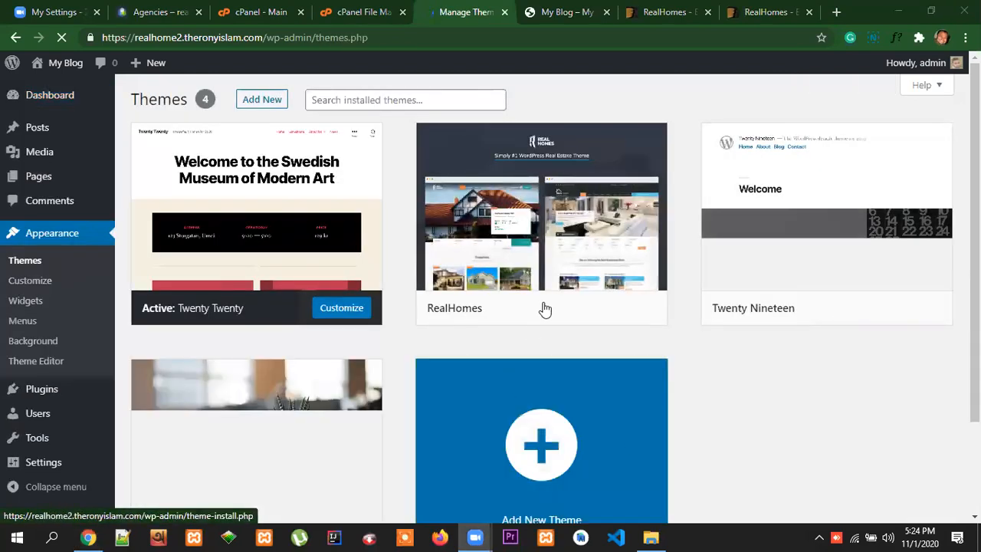
pyautogui.moveTo(549, 221)
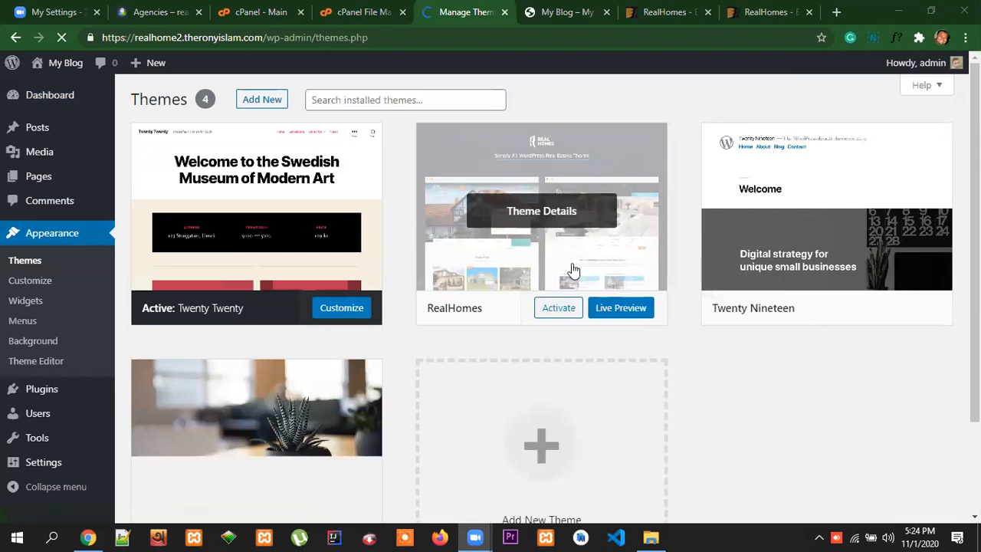
pyautogui.moveTo(550, 311)
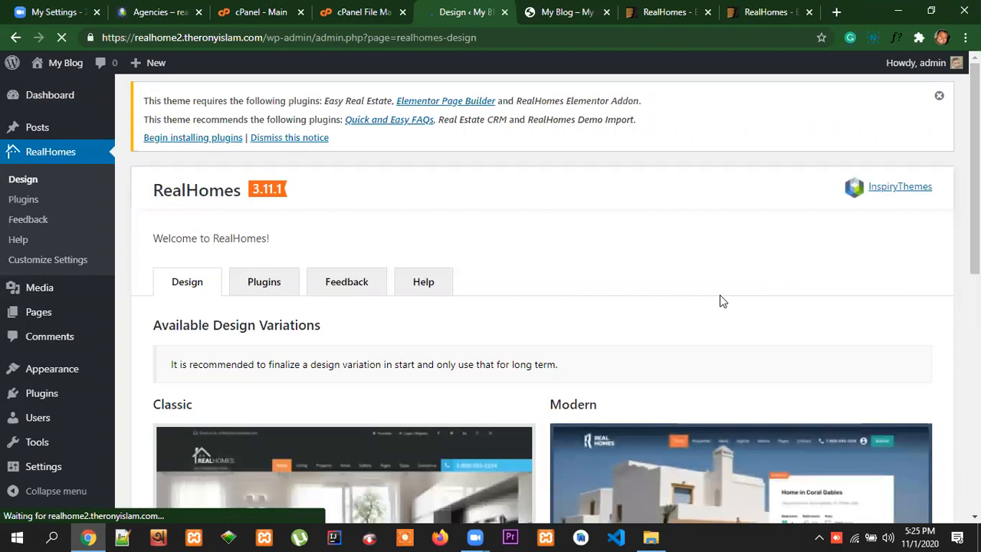
pyautogui.scroll(-1, 721, 299)
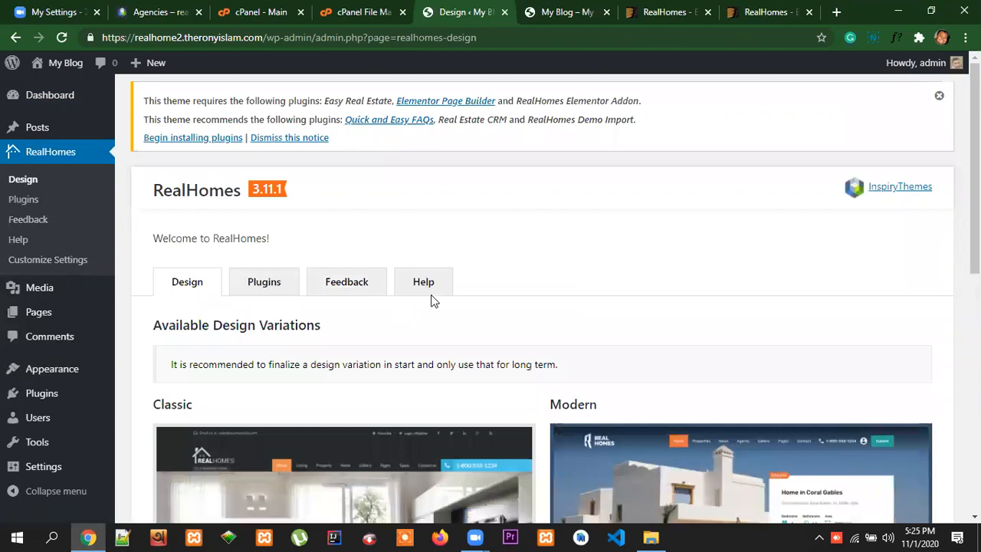
# Reload the realhome2 site's already open front page to view it with the RealHomes theme
pyautogui.moveTo(76, 67)
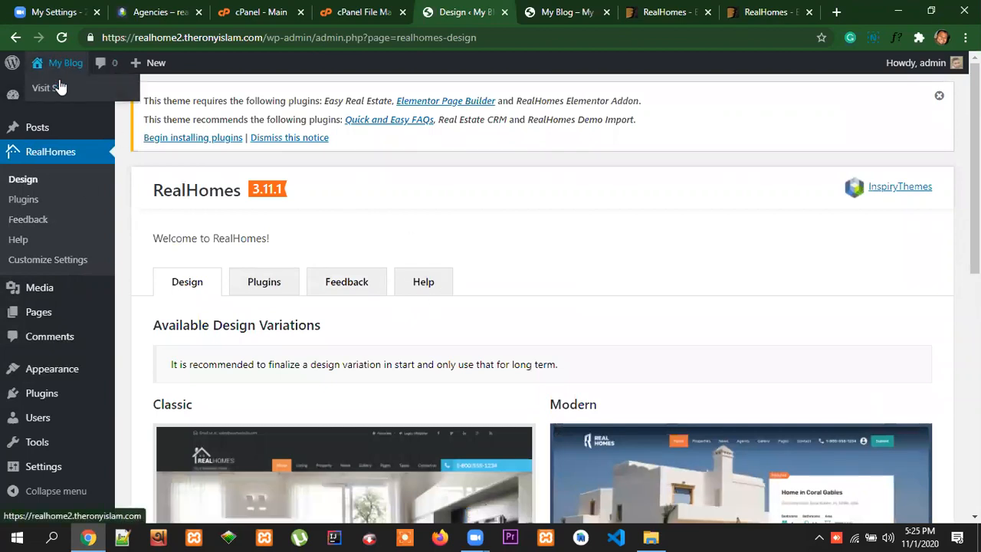
pyautogui.rightClick(58, 86)
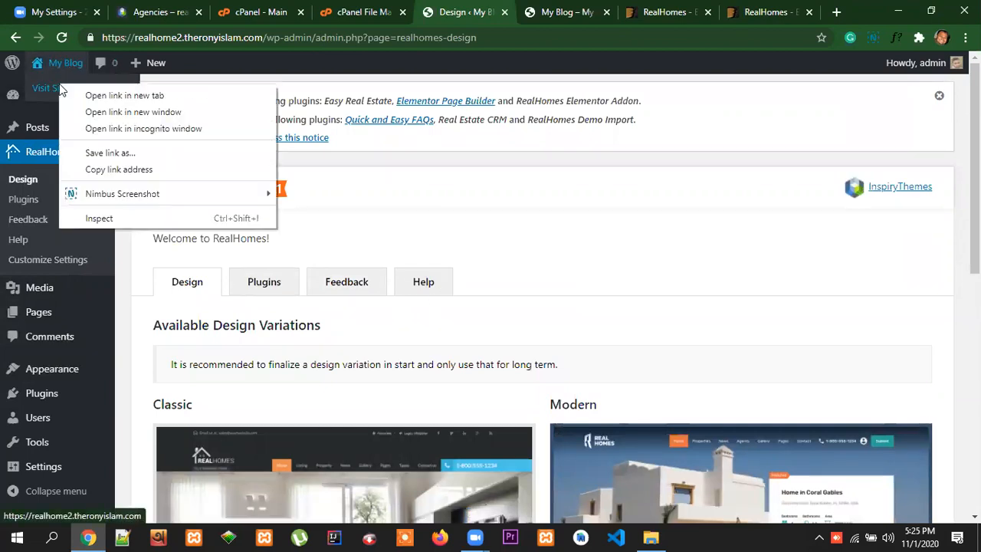
pyautogui.click(280, 34)
pyautogui.click(575, 17)
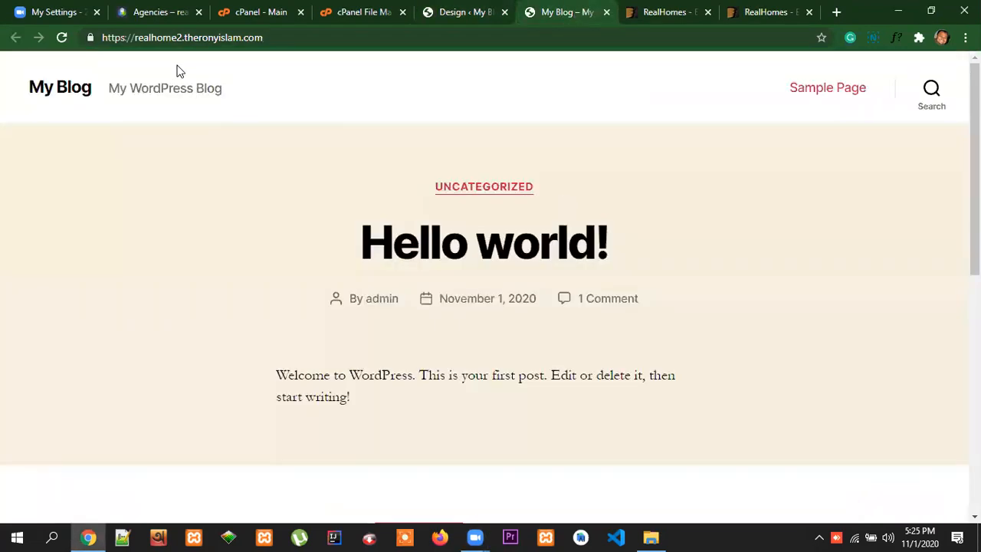
pyautogui.click(208, 40)
pyautogui.press('Return')
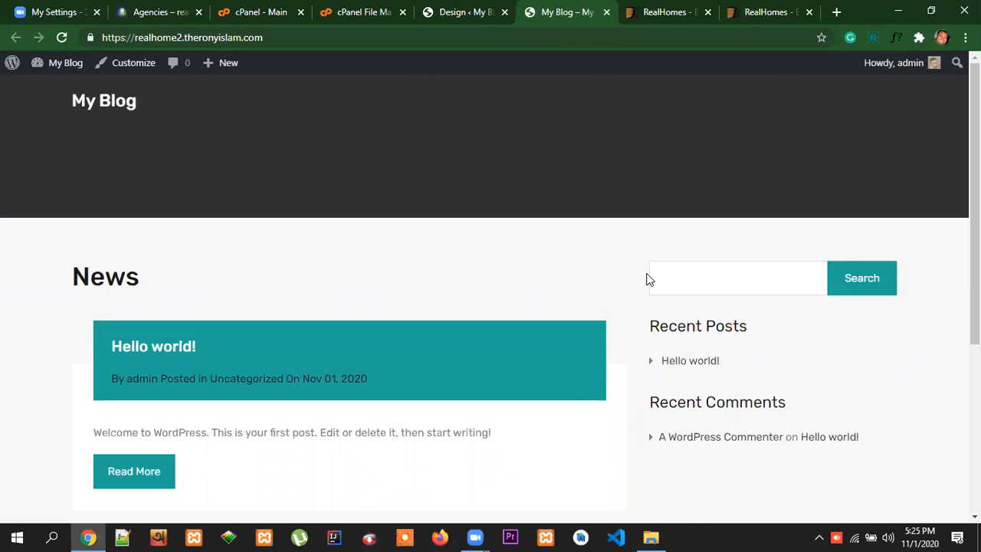
# Look over the site's front page and the Classic and Modern design variations on the RealHomes Design page
pyautogui.scroll(-3, 906, 394)
pyautogui.scroll(3, 907, 394)
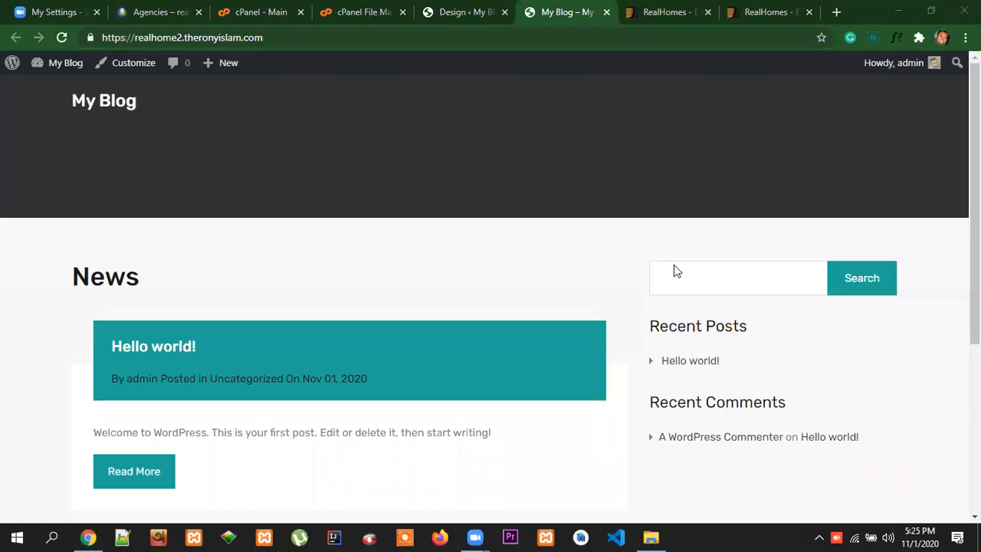
pyautogui.scroll(-3, 918, 405)
pyautogui.scroll(3, 786, 381)
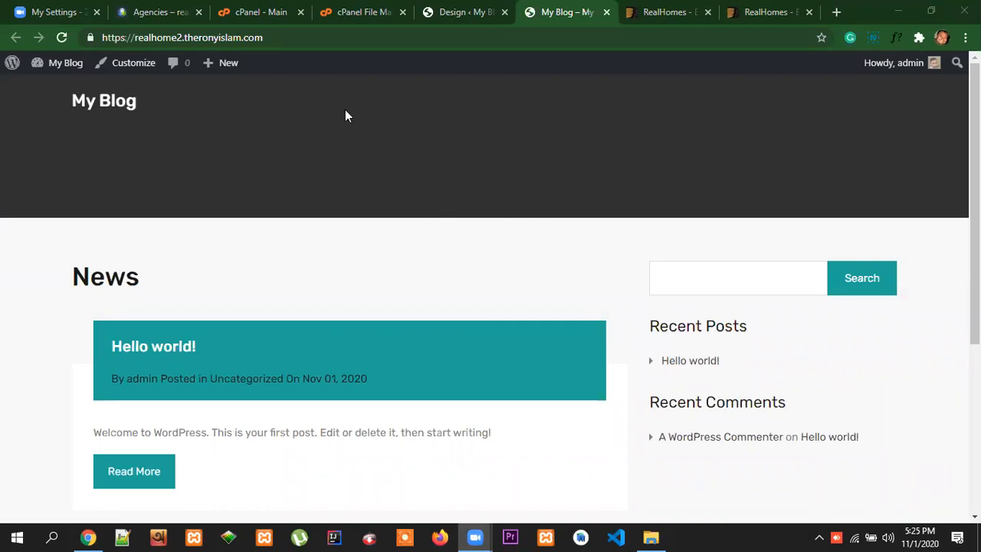
pyautogui.hotkey('ctrl', 'shift', 'Tab')
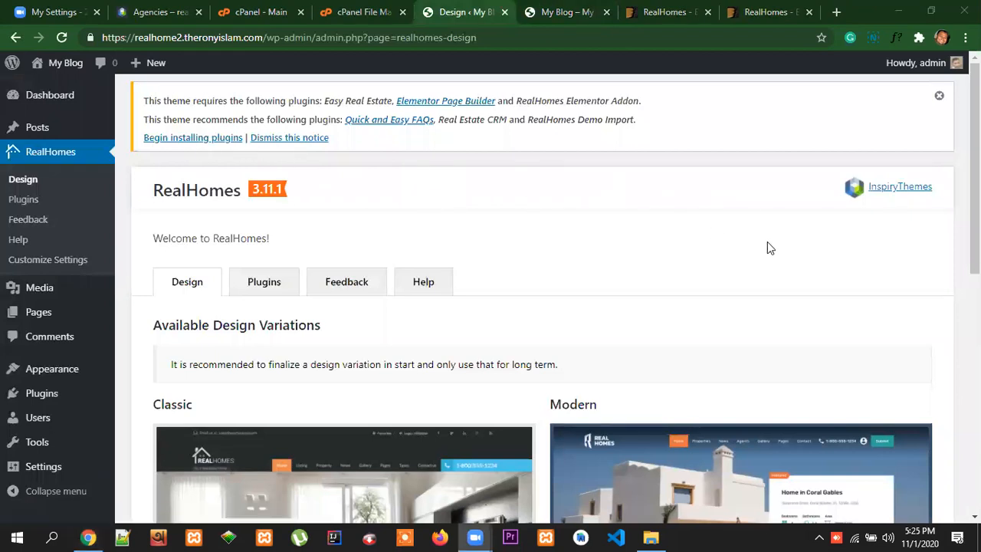
pyautogui.scroll(-6, 850, 300)
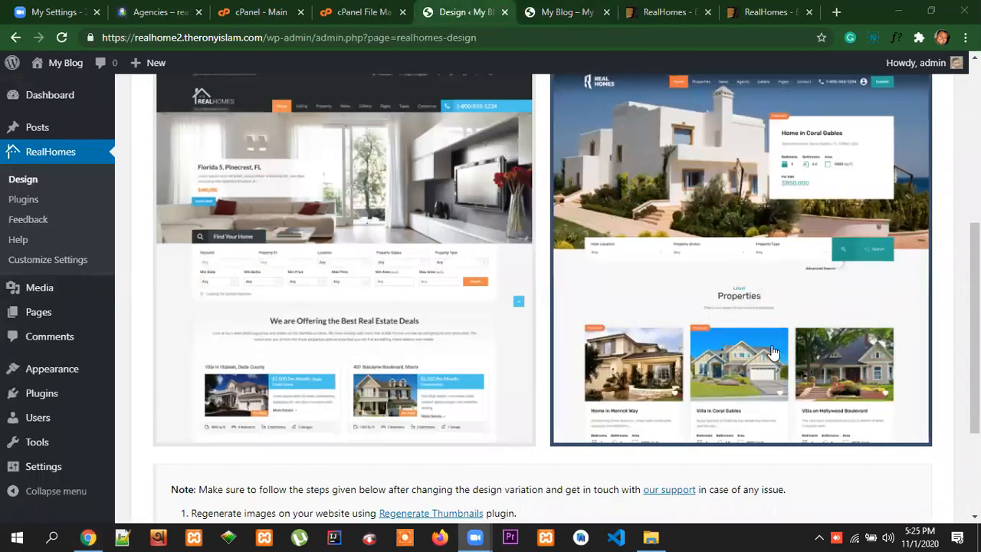
pyautogui.scroll(6, 793, 351)
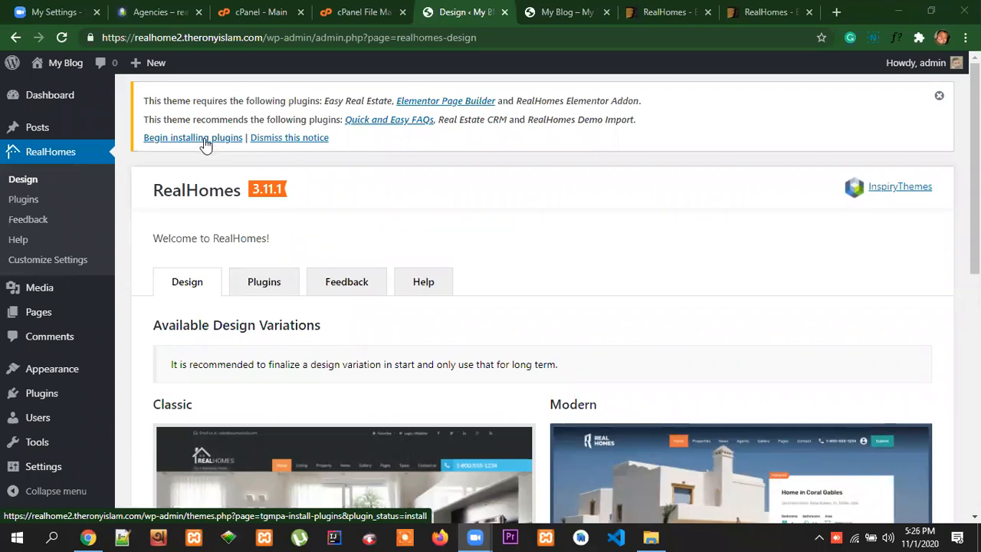
# Open the theme's required plugins installer and bulk-install all six listed plugins
pyautogui.click(207, 144)
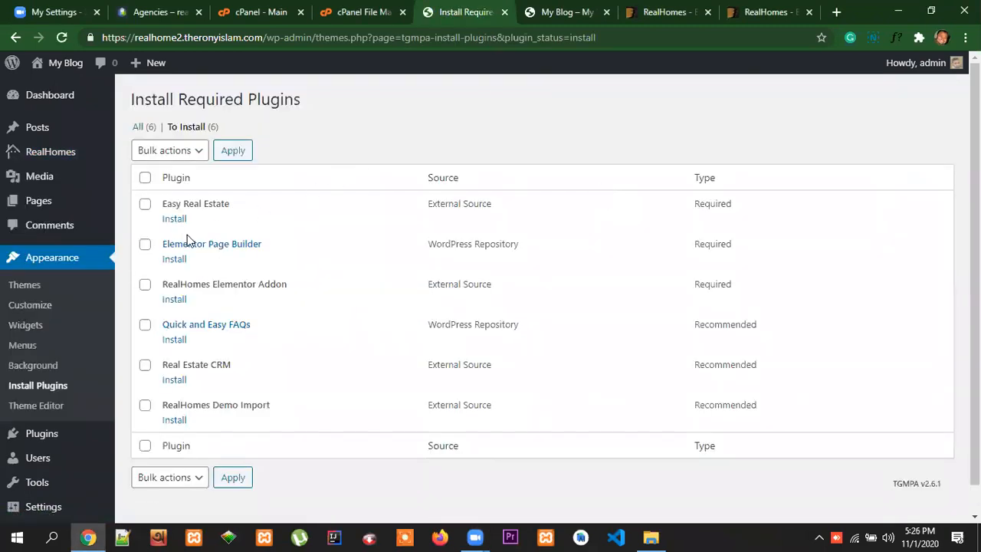
pyautogui.scroll(-1, 241, 341)
pyautogui.scroll(1, 207, 396)
pyautogui.click(145, 177)
pyautogui.click(193, 153)
pyautogui.click(171, 184)
pyautogui.click(236, 153)
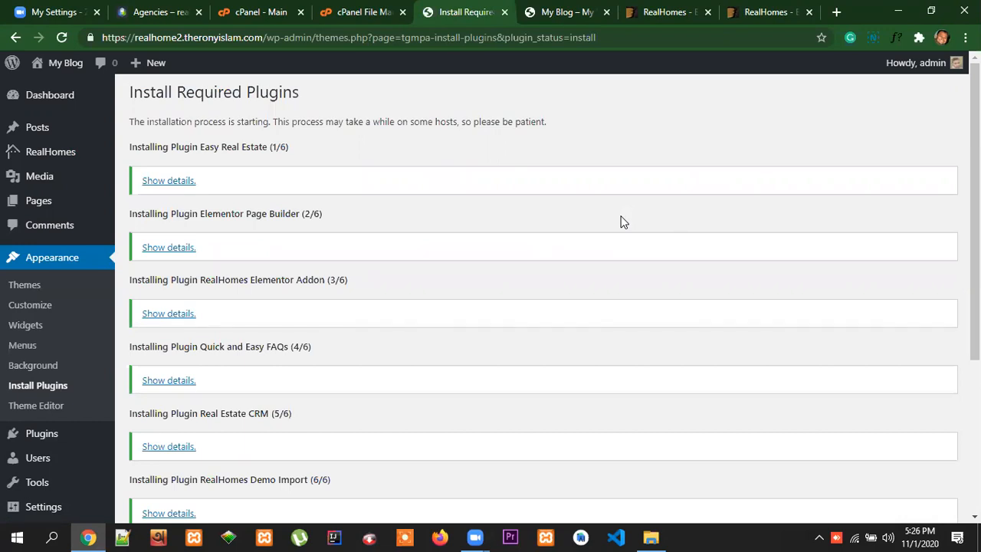
# Review the plugin installation results and return to the required plugins installer
pyautogui.scroll(-3, 465, 406)
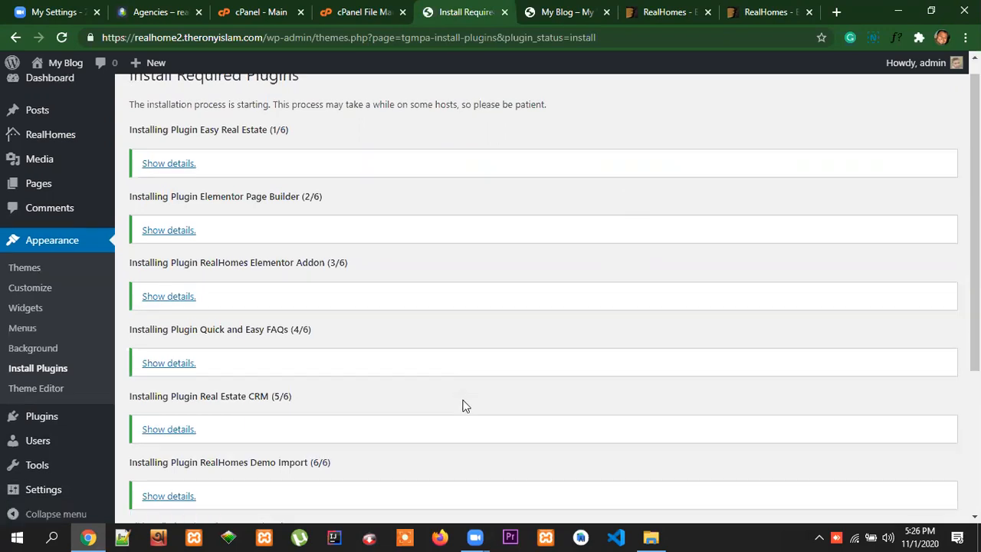
pyautogui.click(253, 353)
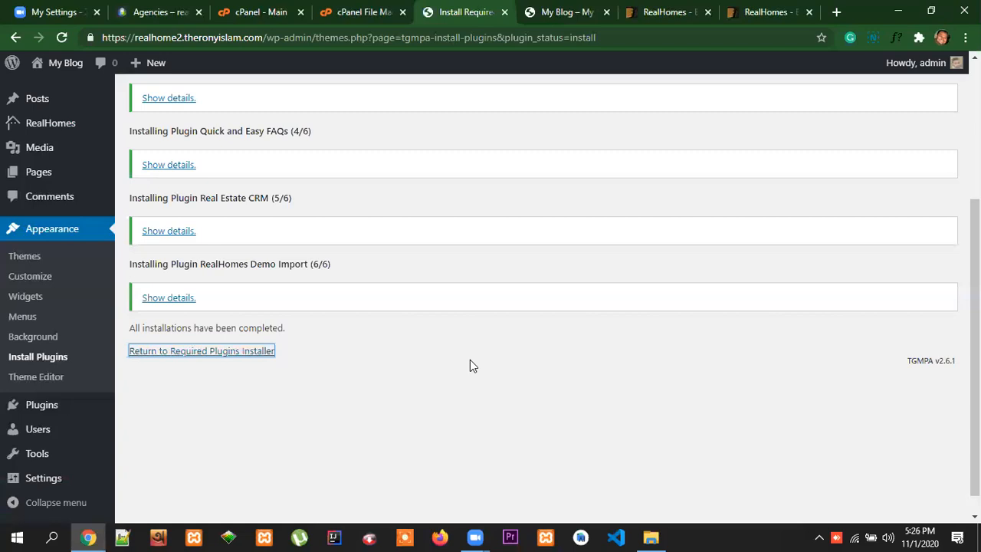
pyautogui.scroll(3, 470, 359)
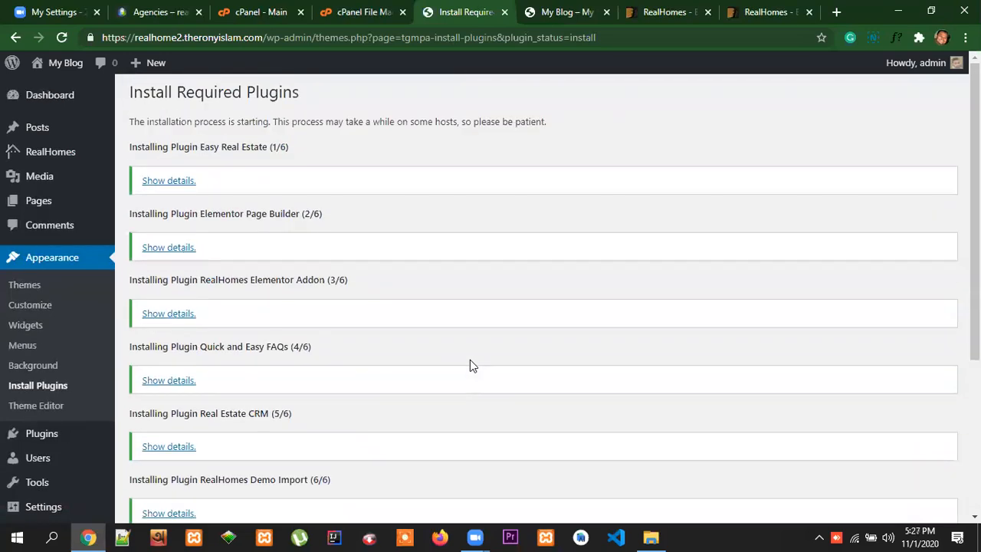
pyautogui.scroll(-3, 296, 396)
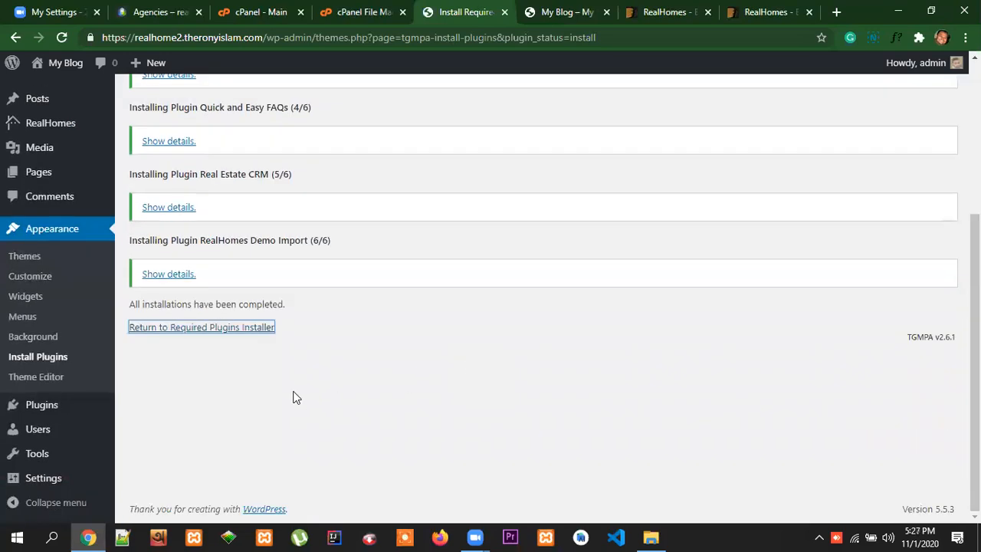
pyautogui.click(239, 330)
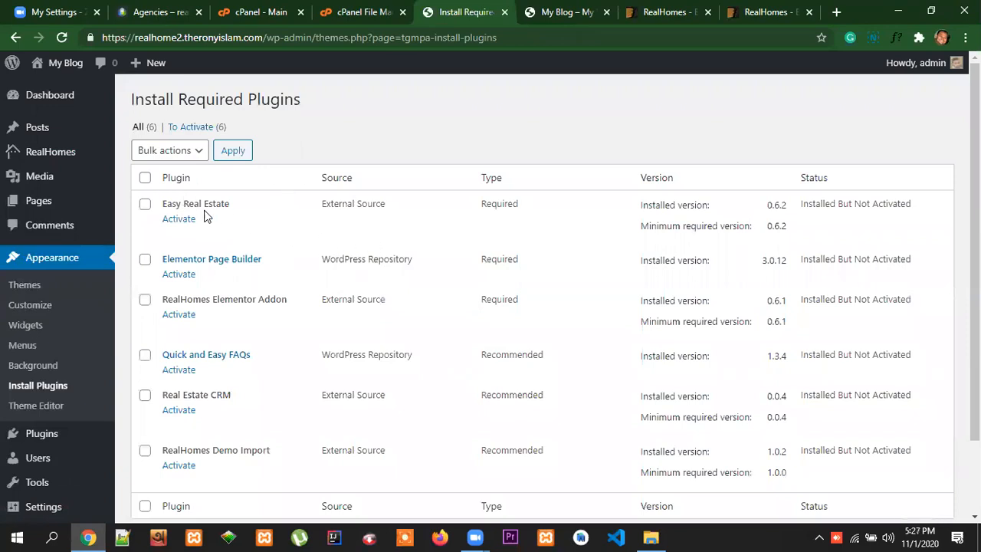
pyautogui.moveTo(235, 209); pyautogui.dragTo(160, 201)
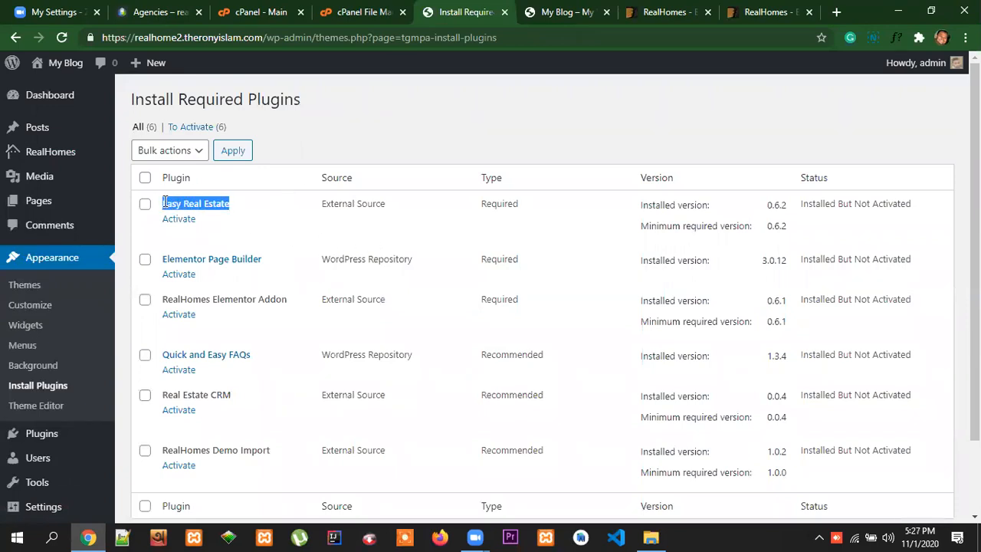
pyautogui.click(247, 210)
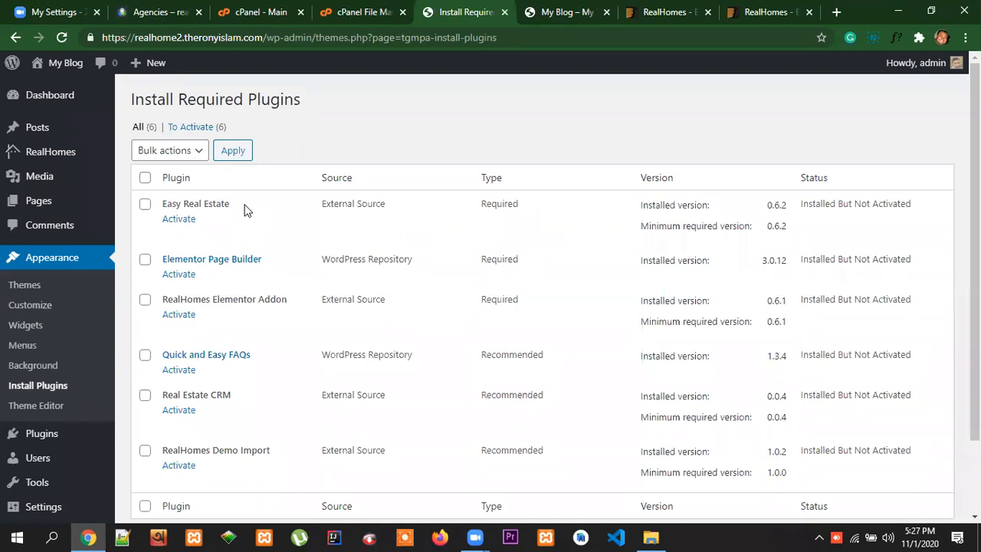
pyautogui.moveTo(247, 208); pyautogui.dragTo(162, 209)
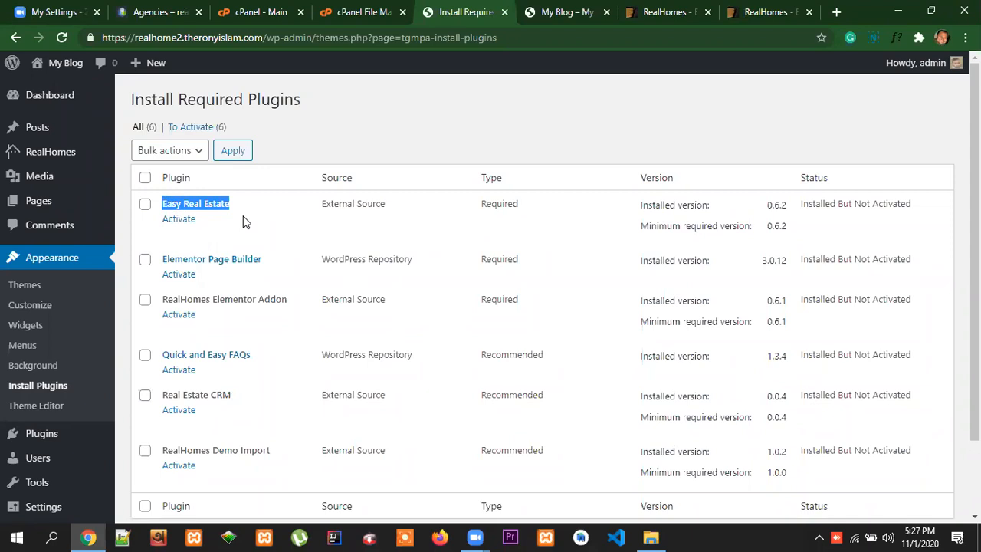
pyautogui.click(238, 220)
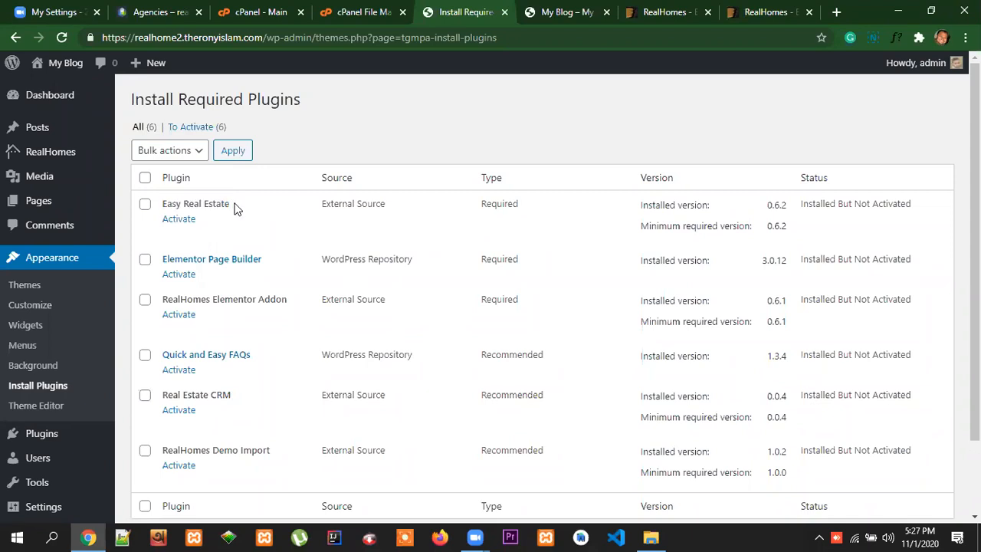
pyautogui.moveTo(233, 205); pyautogui.dragTo(164, 204)
pyautogui.click(241, 205)
pyautogui.moveTo(232, 204); pyautogui.dragTo(165, 201)
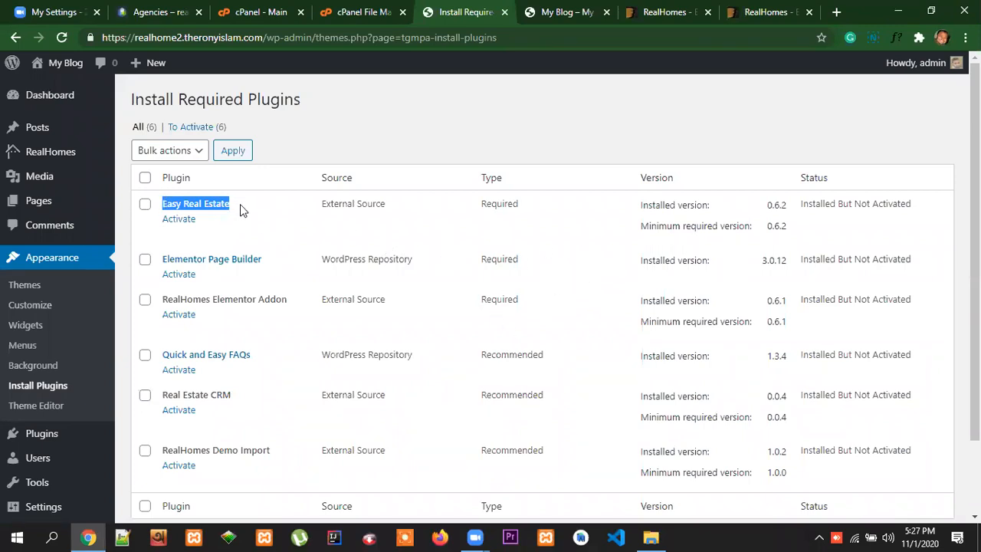
# Bulk-activate all six installed theme plugins
pyautogui.click(145, 178)
pyautogui.click(181, 153)
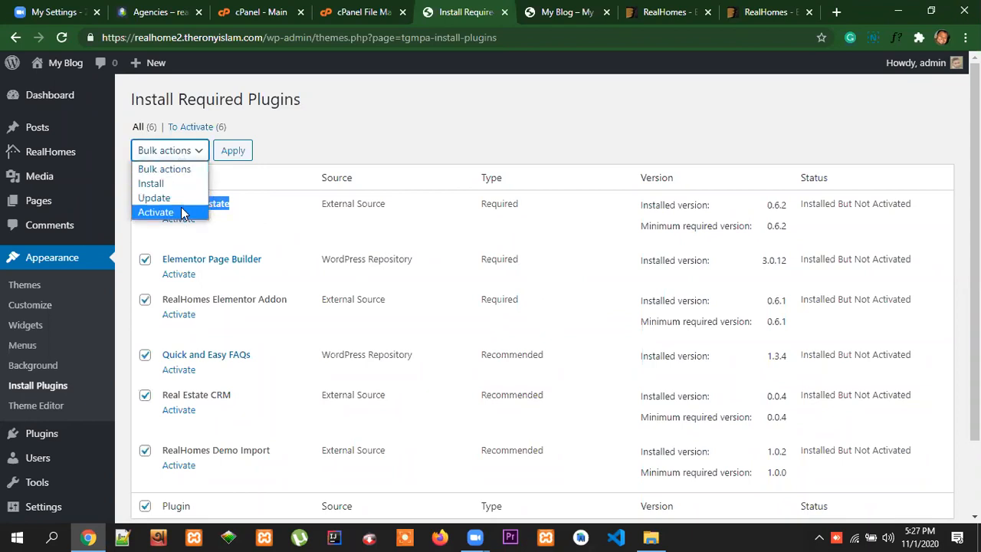
pyautogui.click(155, 212)
pyautogui.click(241, 153)
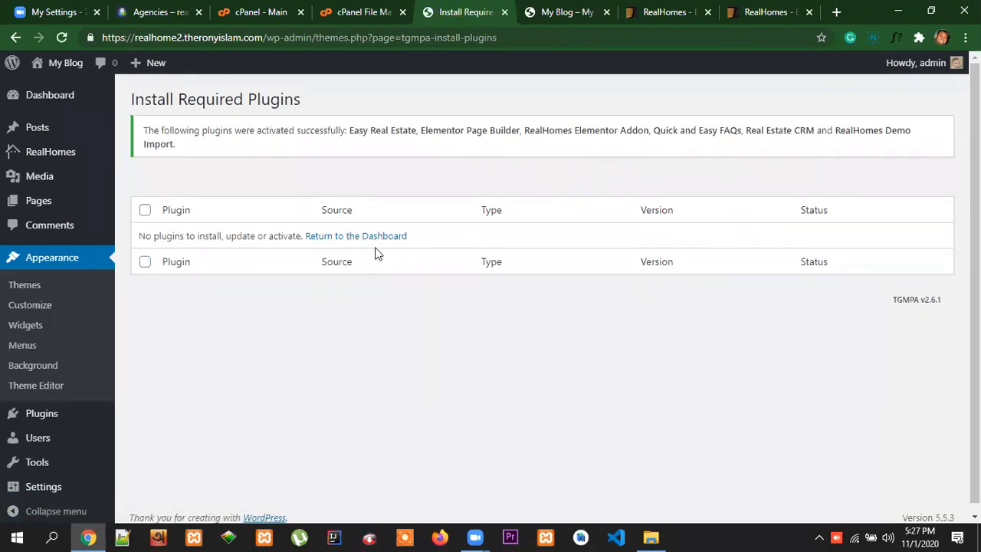
# Open the dashboard home and examine its widgets and the admin menu entries, including Easy Real Estate, RealHomes and Real Estate CRM
pyautogui.click(55, 99)
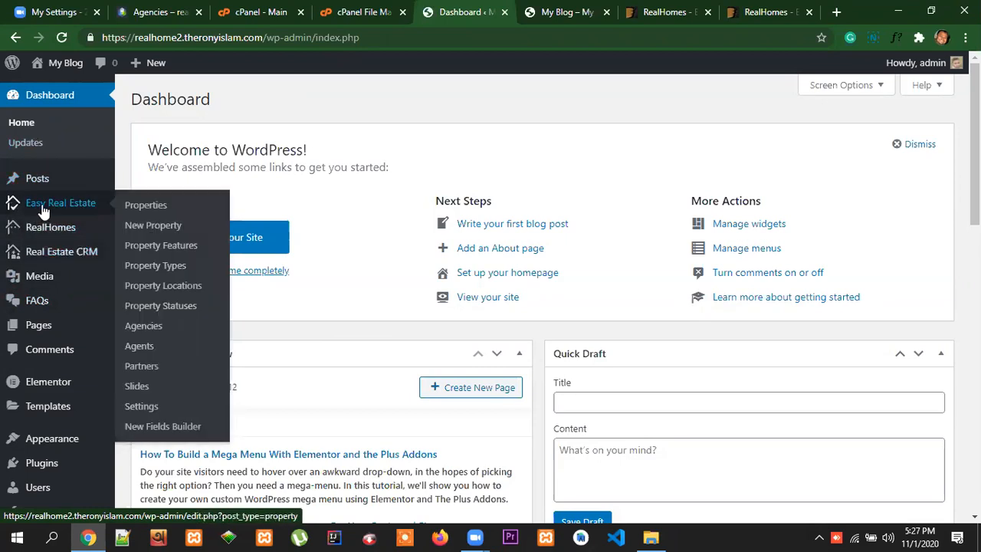
pyautogui.moveTo(63, 238)
pyautogui.moveTo(60, 260)
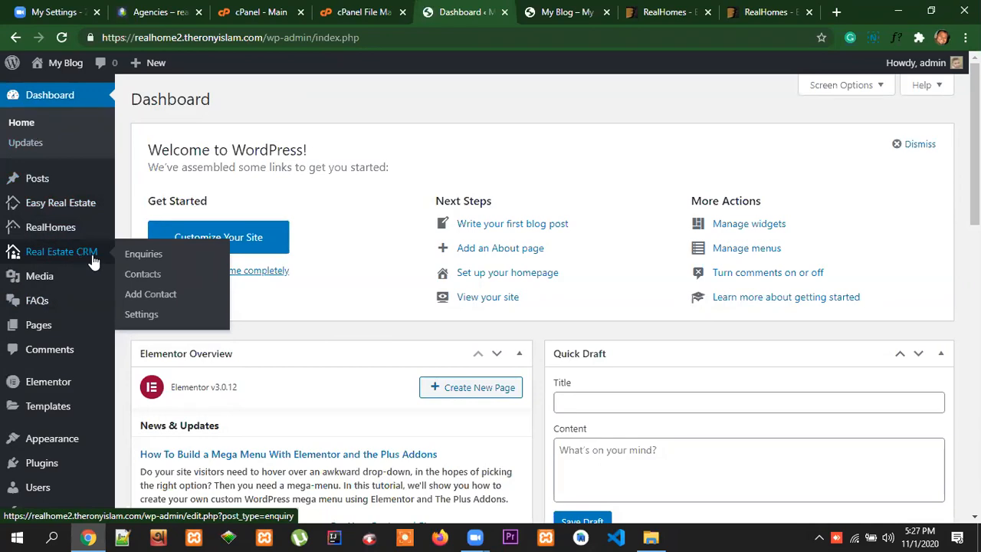
pyautogui.scroll(-2, 77, 414)
pyautogui.scroll(-3, 76, 421)
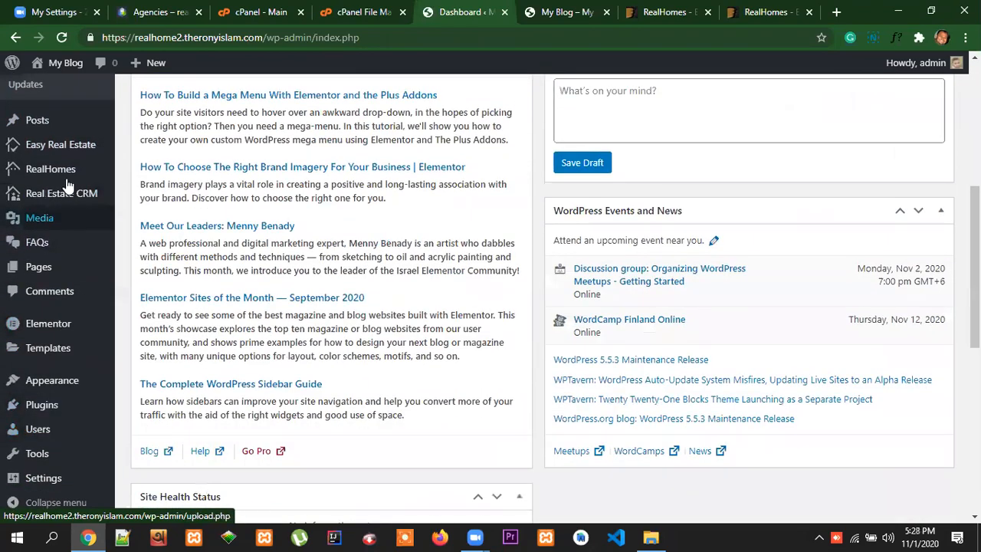
pyautogui.scroll(5, 23, 376)
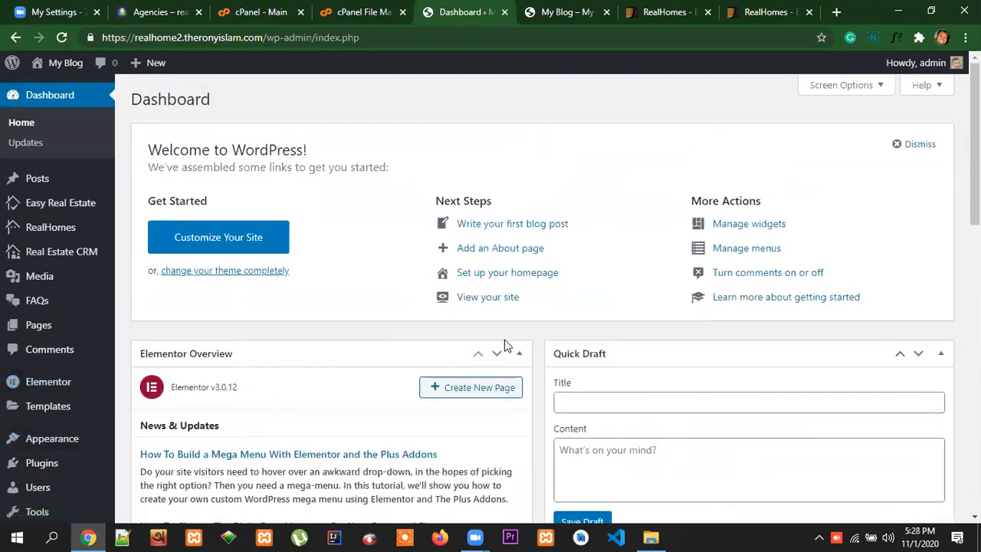
pyautogui.scroll(-4, 804, 418)
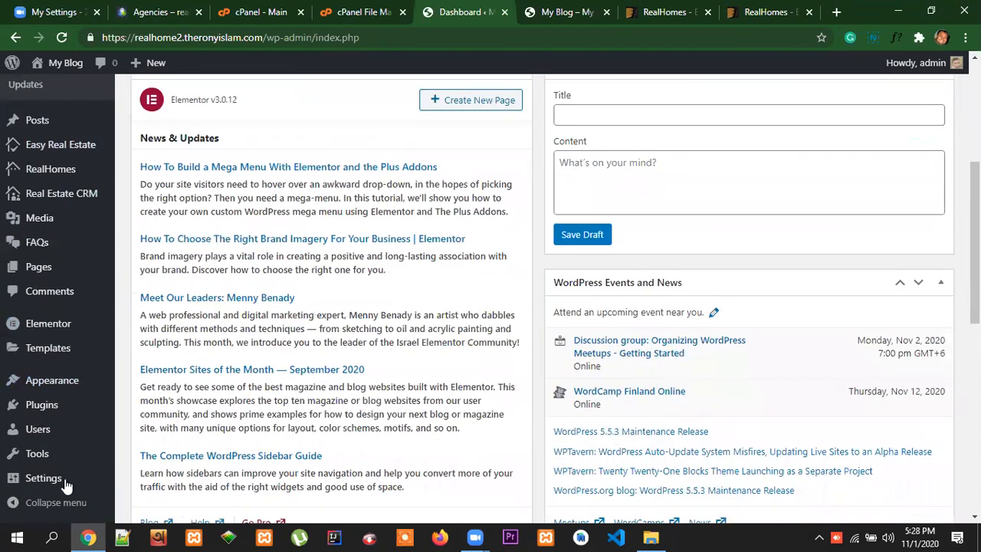
pyautogui.moveTo(61, 480)
pyautogui.scroll(5, 521, 394)
pyautogui.moveTo(77, 217)
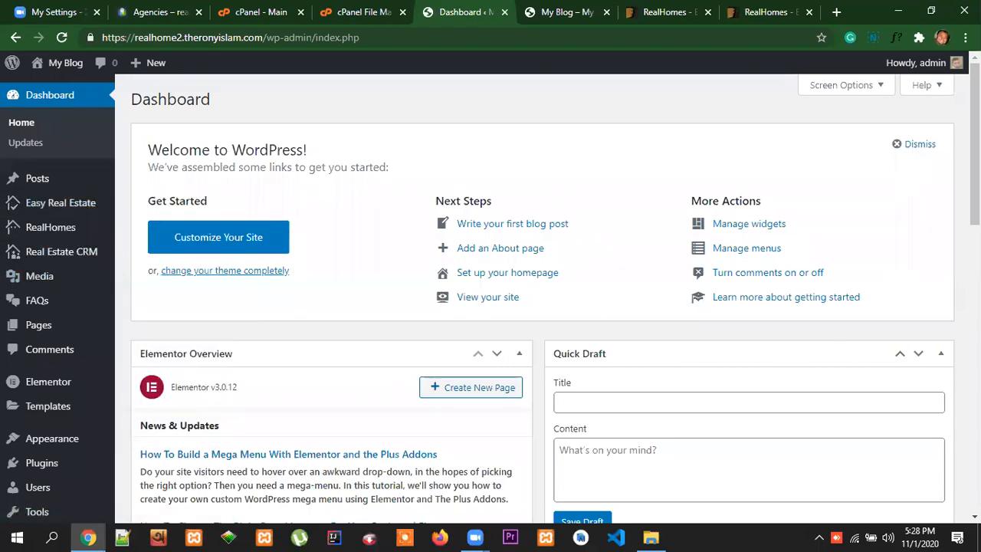
pyautogui.scroll(-8, 490, 293)
pyautogui.scroll(-2, 490, 293)
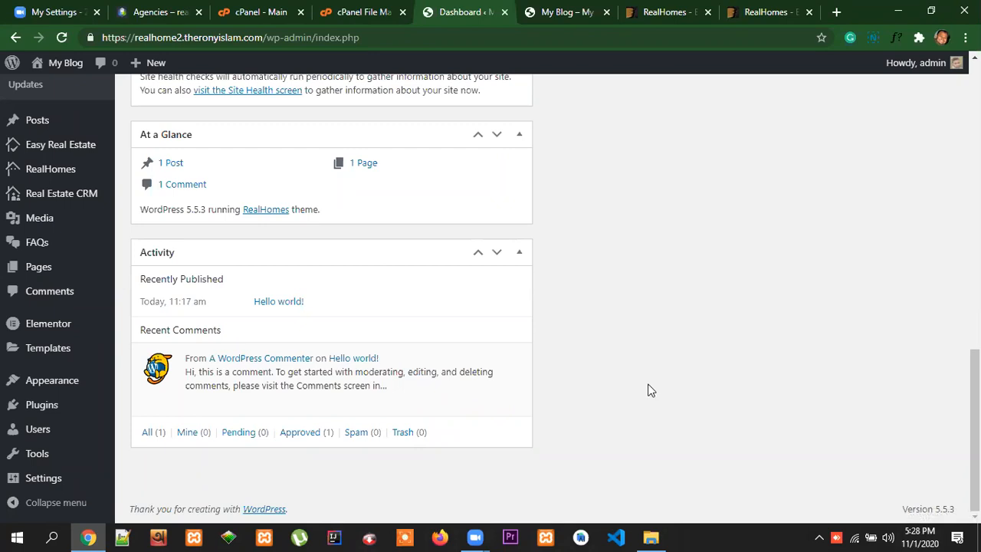
pyautogui.moveTo(84, 465)
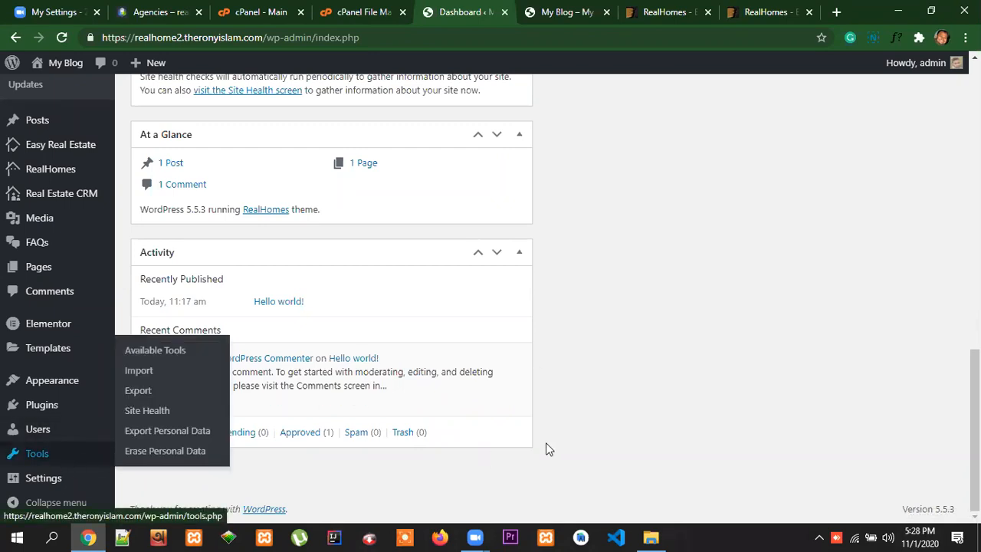
# In the general settings, set the site title to RealHome and clear the tagline
pyautogui.click(43, 479)
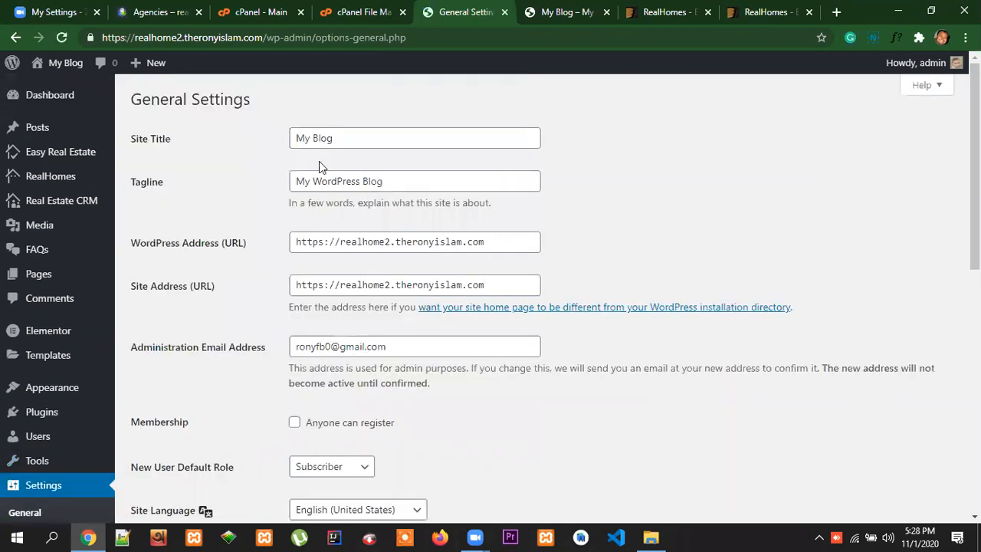
pyautogui.moveTo(339, 137); pyautogui.dragTo(260, 147)
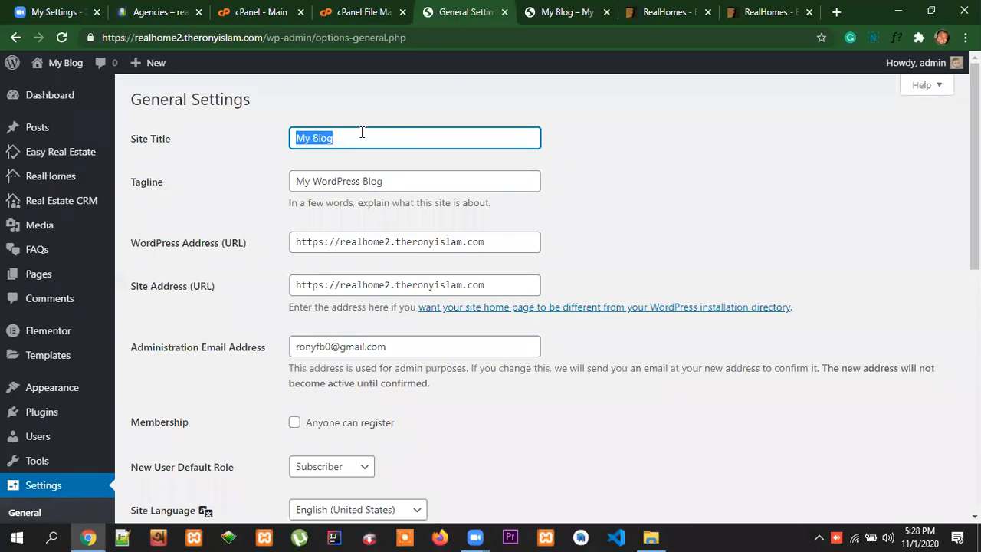
pyautogui.write('Real')
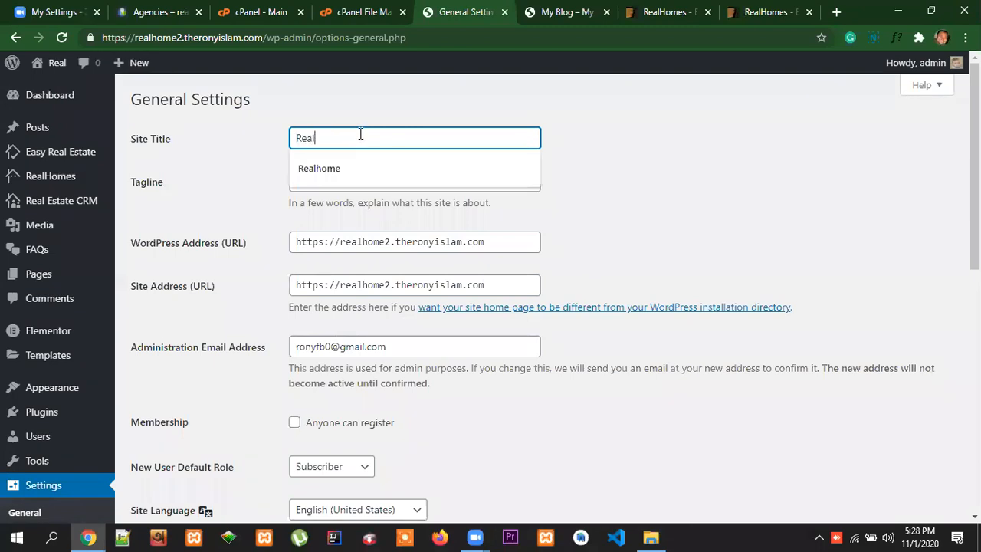
pyautogui.write('Ho')
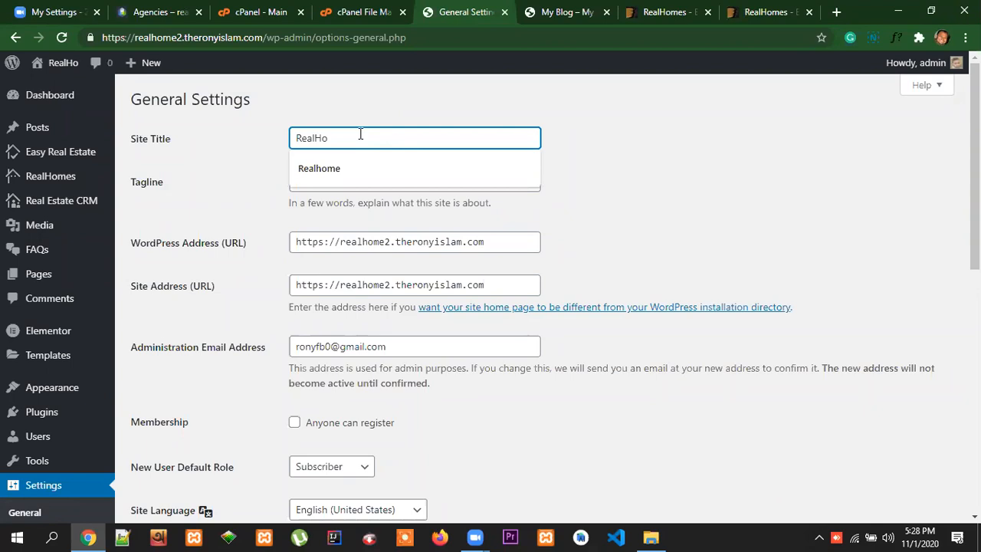
pyautogui.write('me')
pyautogui.press('Escape')
pyautogui.click(382, 182)
pyautogui.moveTo(382, 181); pyautogui.dragTo(263, 187)
pyautogui.press('BackSpace')
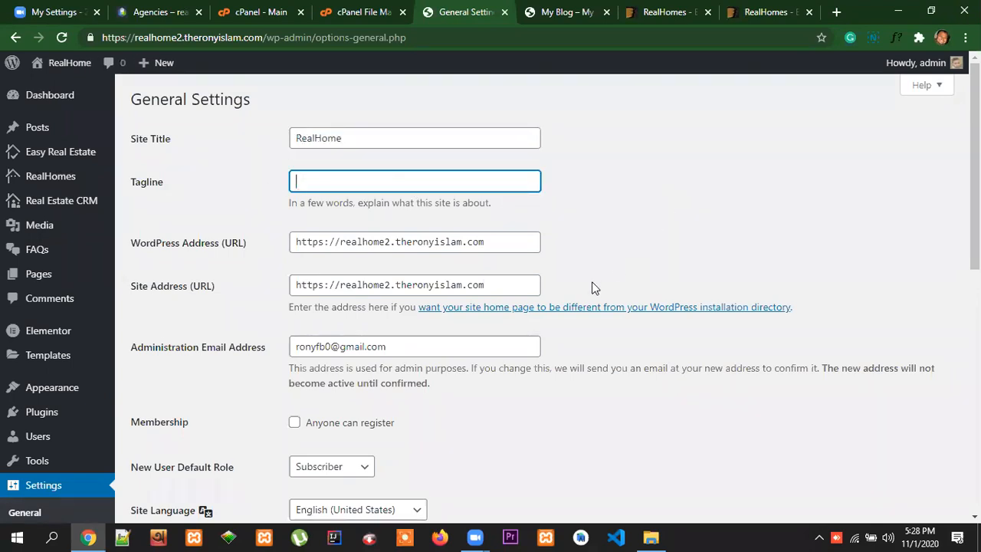
# Enable the membership option that lets anyone register on the site
pyautogui.scroll(-1, 424, 189)
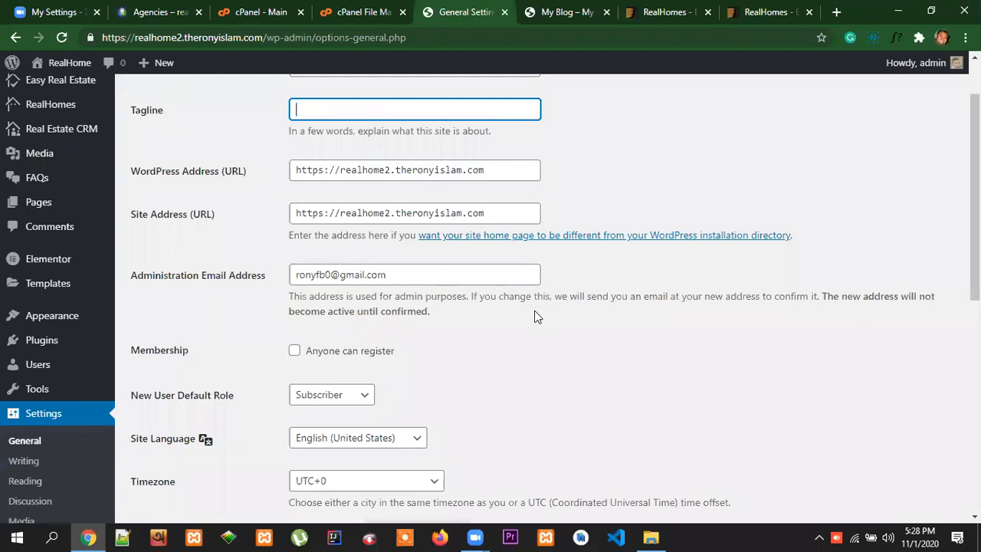
pyautogui.scroll(-2, 536, 312)
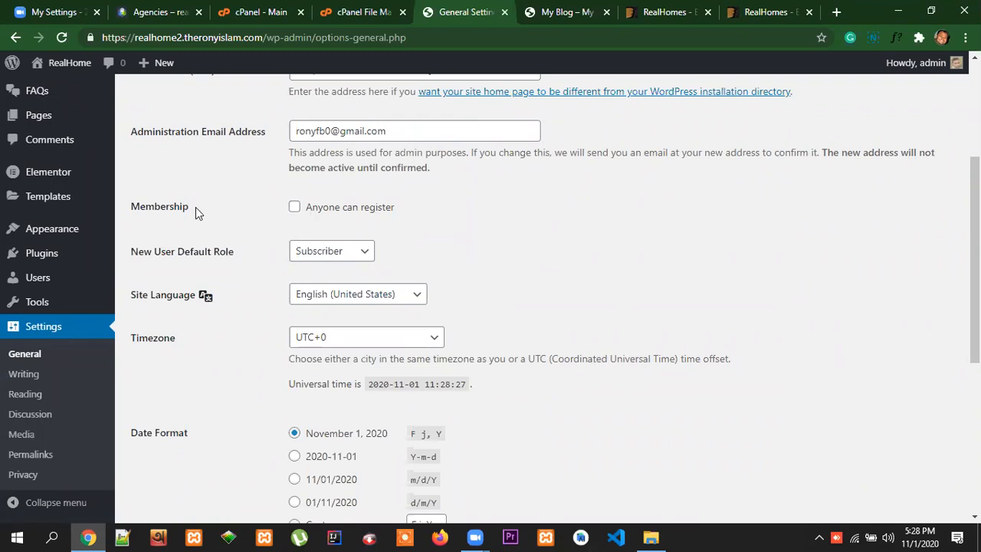
pyautogui.click(295, 207)
pyautogui.moveTo(401, 207); pyautogui.dragTo(306, 210)
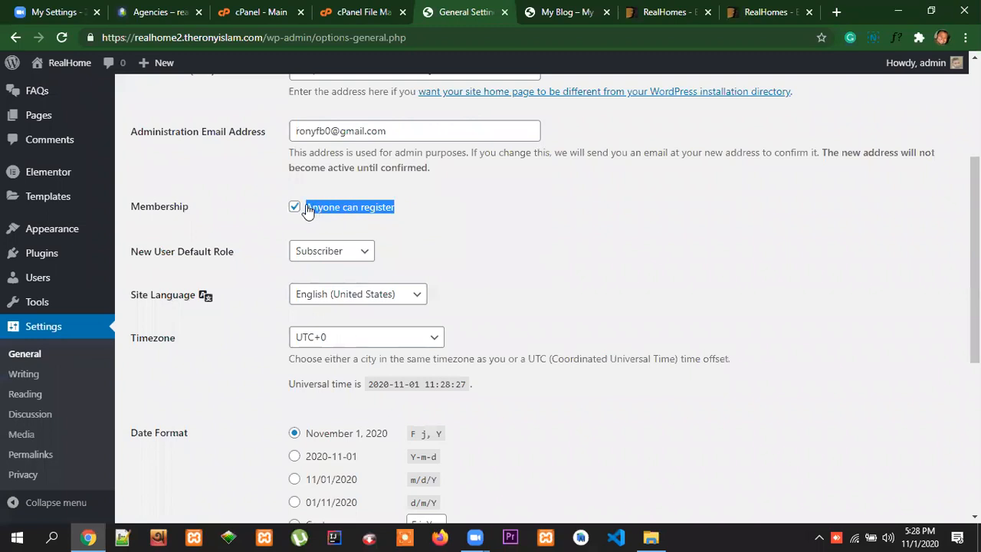
# Set the site timezone to UTC+6 and choose the d/m/Y date format
pyautogui.click(495, 254)
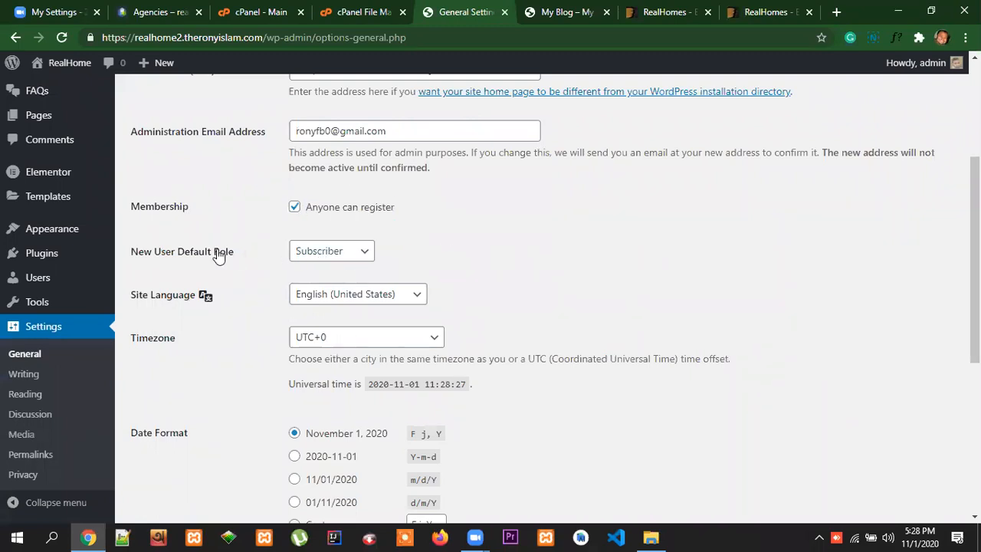
pyautogui.click(370, 339)
pyautogui.scroll(-5, 375, 273)
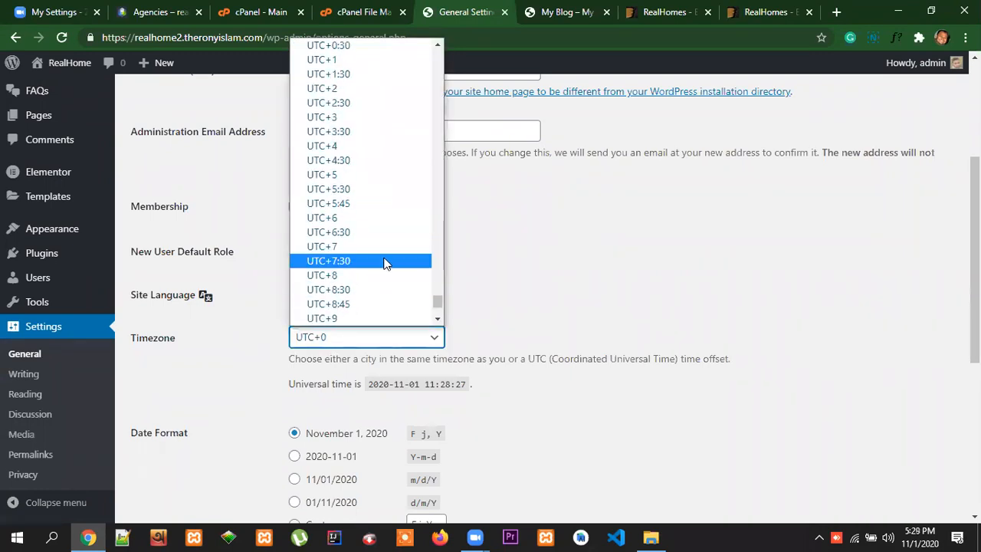
pyautogui.click(357, 222)
pyautogui.scroll(-3, 363, 345)
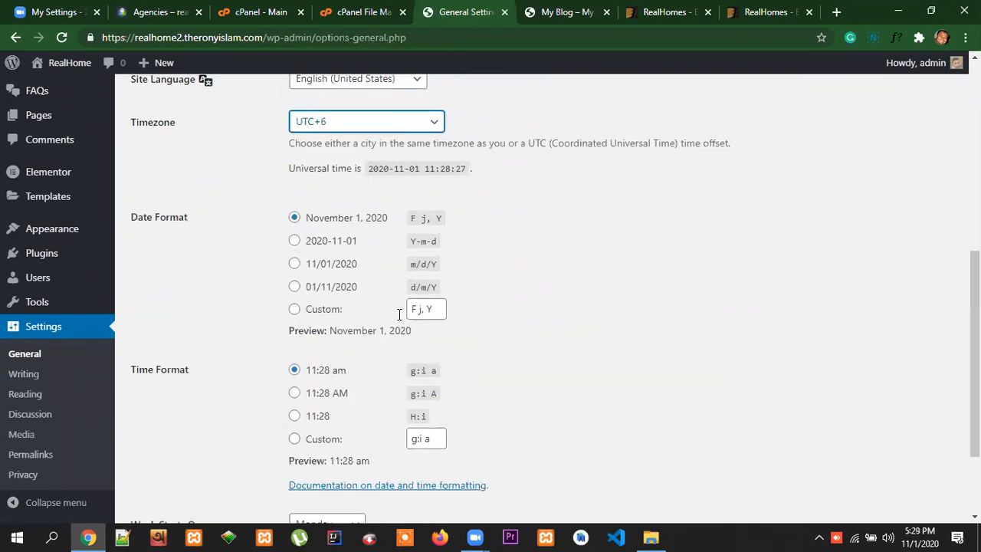
pyautogui.click(295, 288)
# Set the week to start on Sunday and save the general settings
pyautogui.scroll(-2, 517, 334)
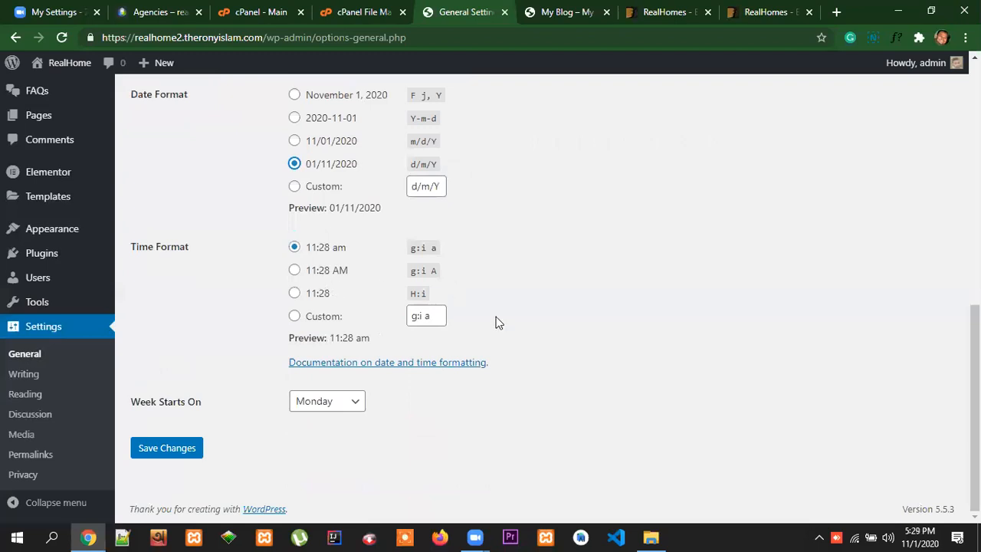
pyautogui.click(357, 405)
pyautogui.click(335, 423)
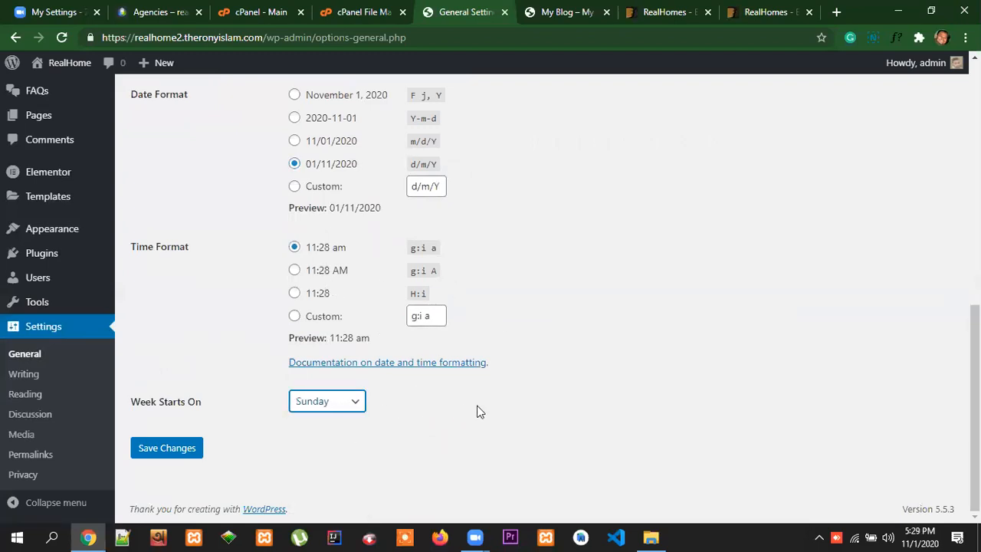
pyautogui.click(151, 453)
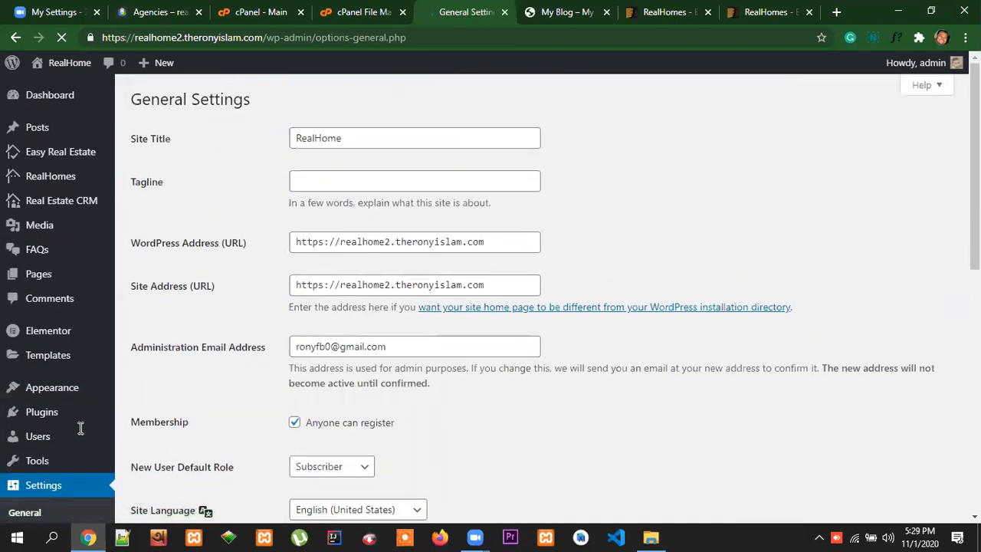
# Change the site's permalink structure to Post name and save it
pyautogui.scroll(-2, 61, 464)
pyautogui.click(41, 470)
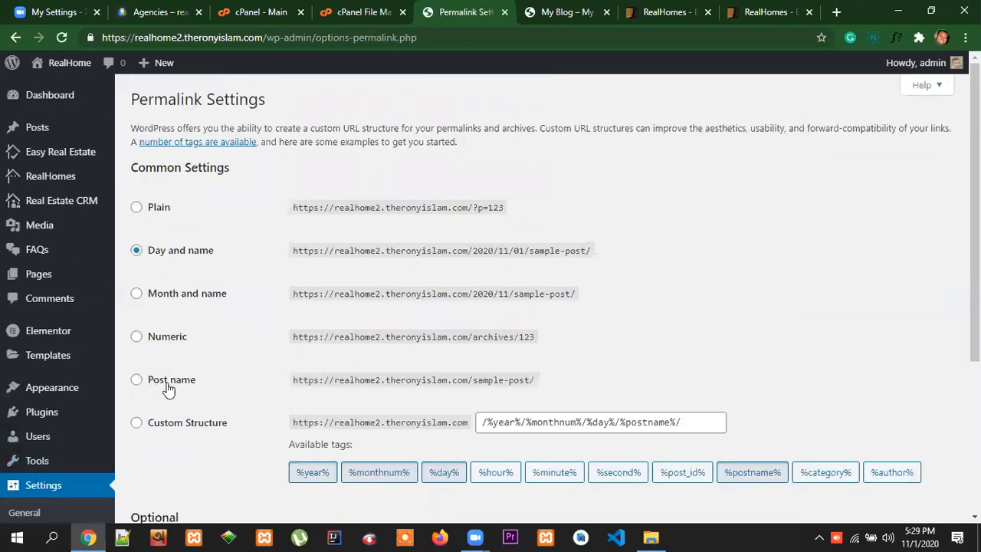
pyautogui.click(136, 379)
pyautogui.scroll(-3, 243, 394)
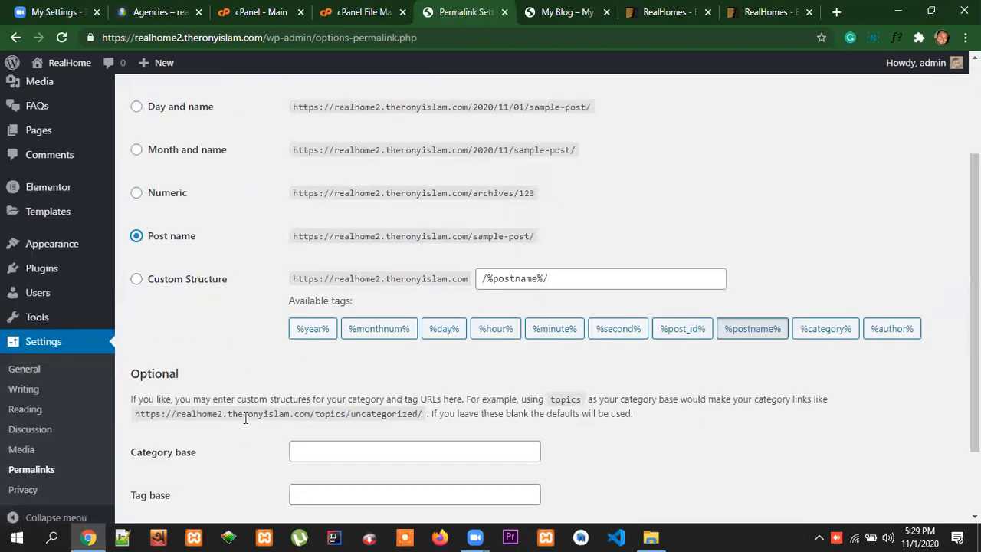
pyautogui.click(170, 449)
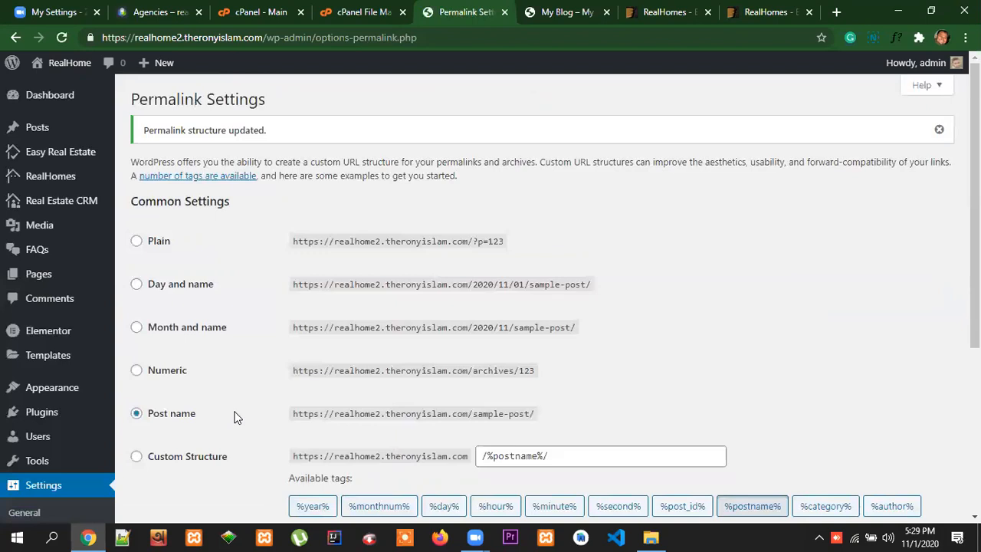
pyautogui.scroll(-3, 820, 400)
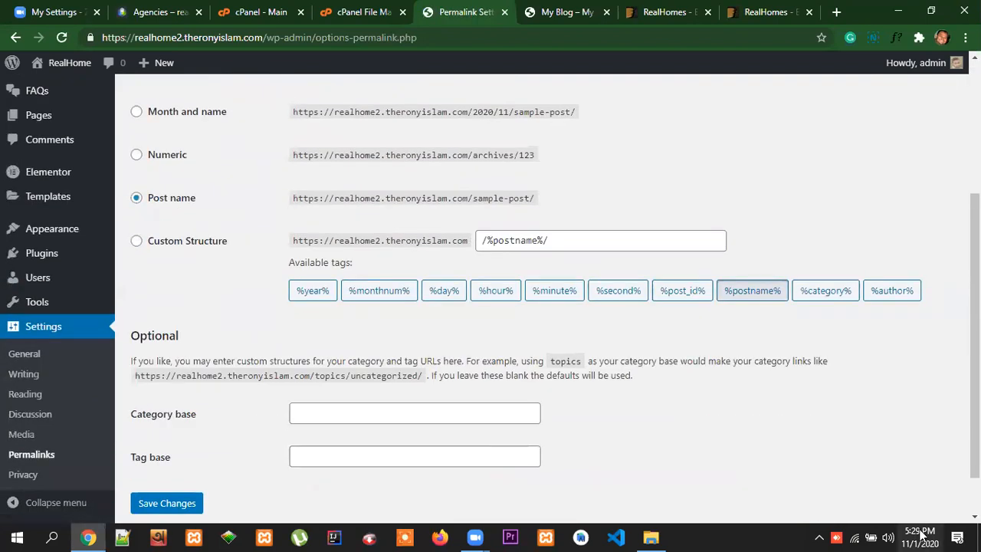
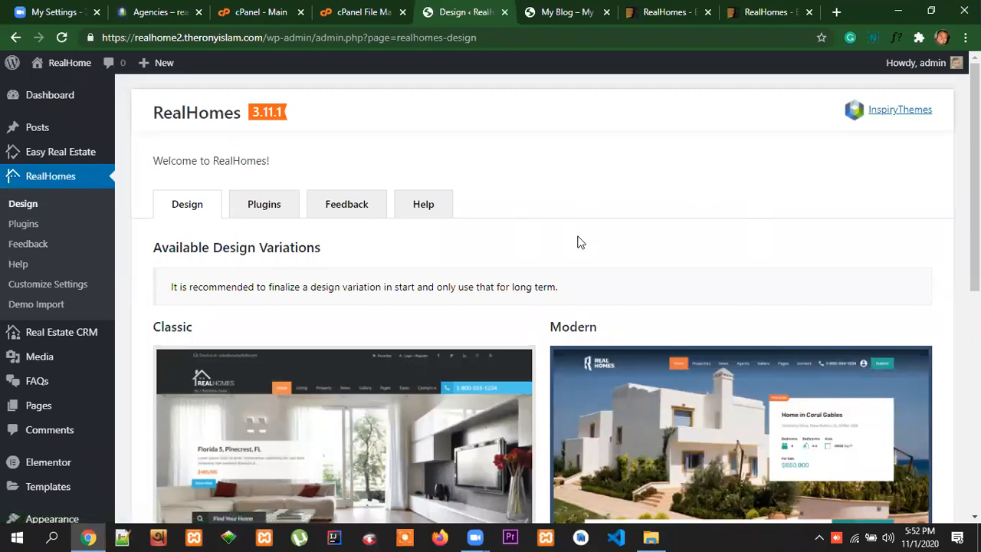
# Compare the Classic and Modern design variations of the RealHomes theme and read the notes on changing them
pyautogui.scroll(-5, 578, 243)
pyautogui.scroll(1, 709, 289)
pyautogui.scroll(2, 709, 290)
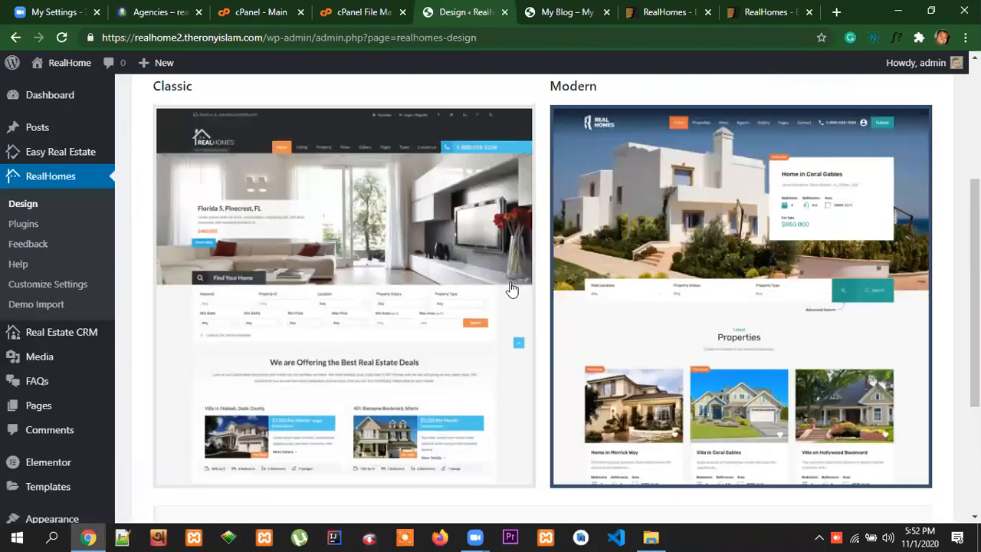
pyautogui.scroll(3, 571, 291)
pyautogui.scroll(-2, 574, 291)
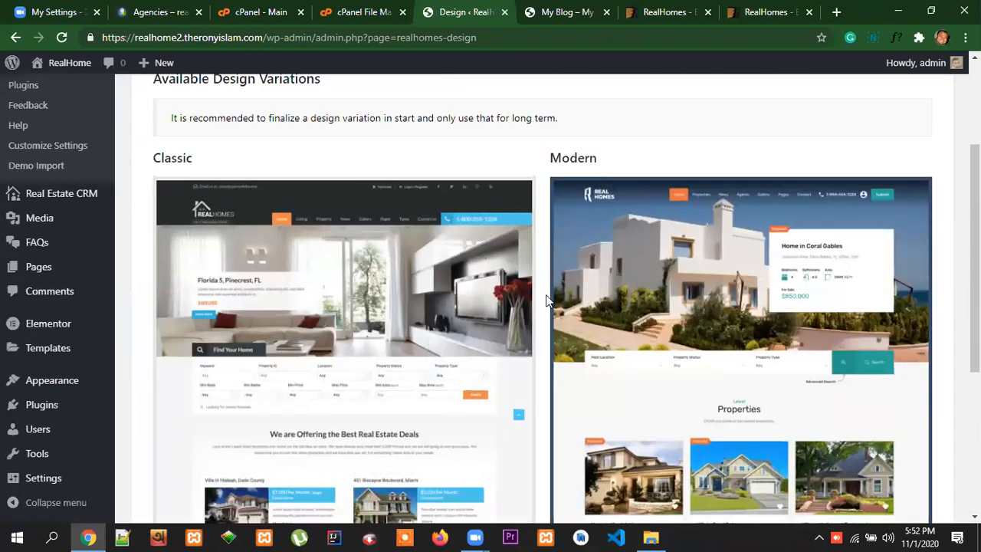
pyautogui.scroll(-2, 549, 303)
pyautogui.scroll(4, 772, 306)
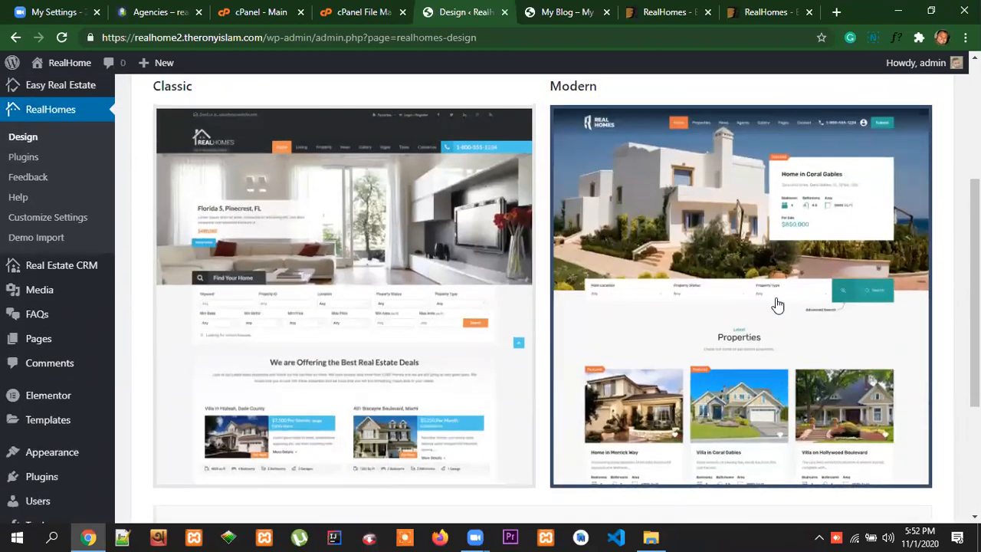
pyautogui.scroll(-2, 758, 305)
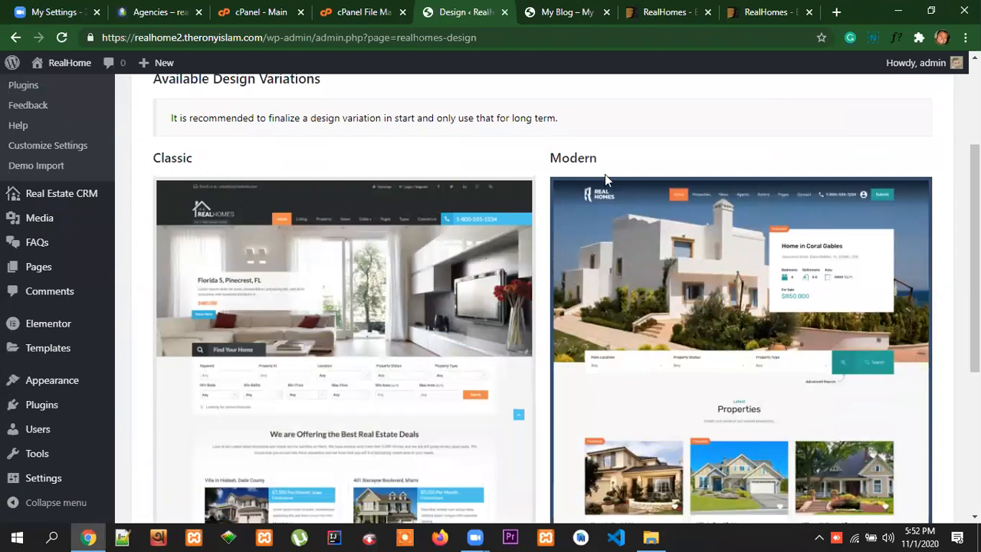
pyautogui.moveTo(593, 166); pyautogui.dragTo(550, 167)
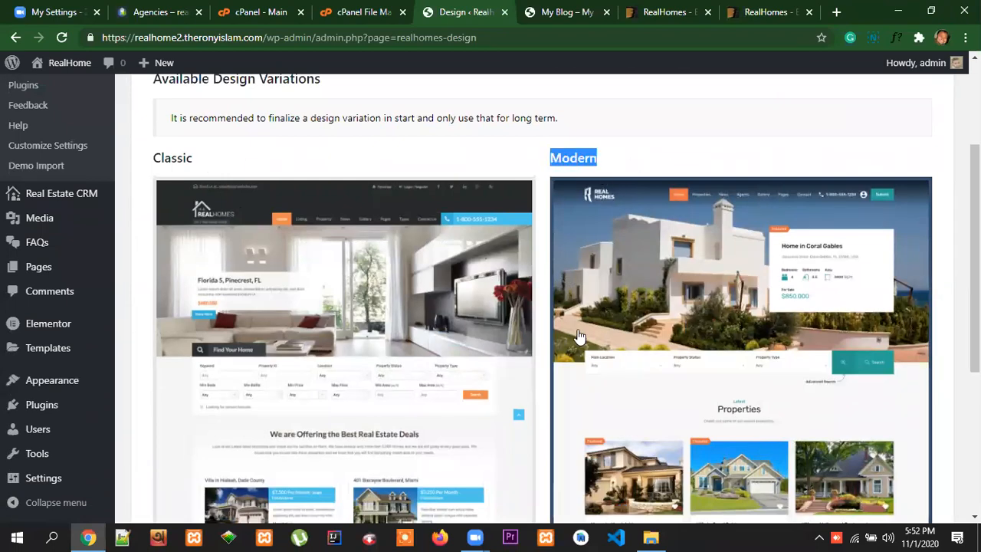
pyautogui.scroll(-3, 762, 285)
pyautogui.scroll(4, 792, 261)
pyautogui.scroll(-2, 792, 295)
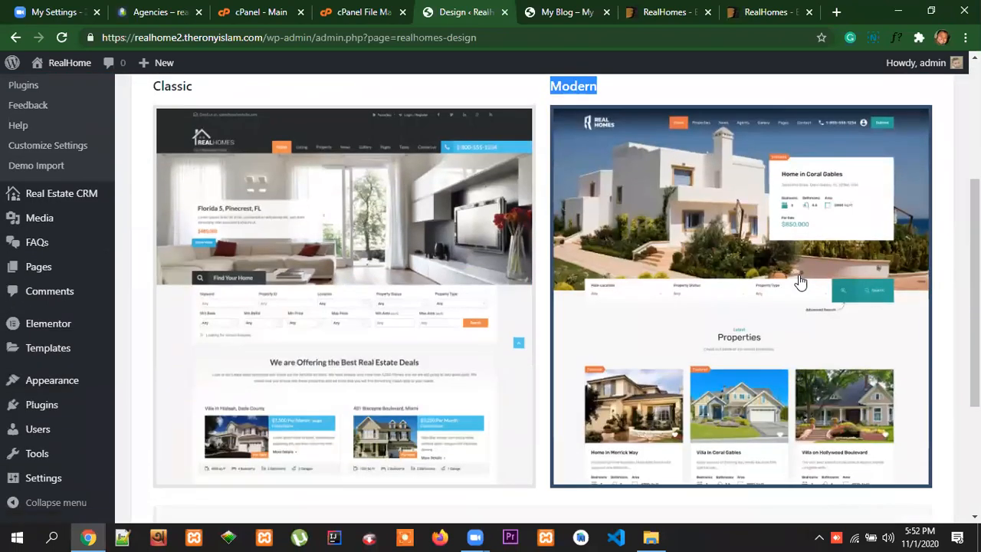
pyautogui.scroll(1, 750, 307)
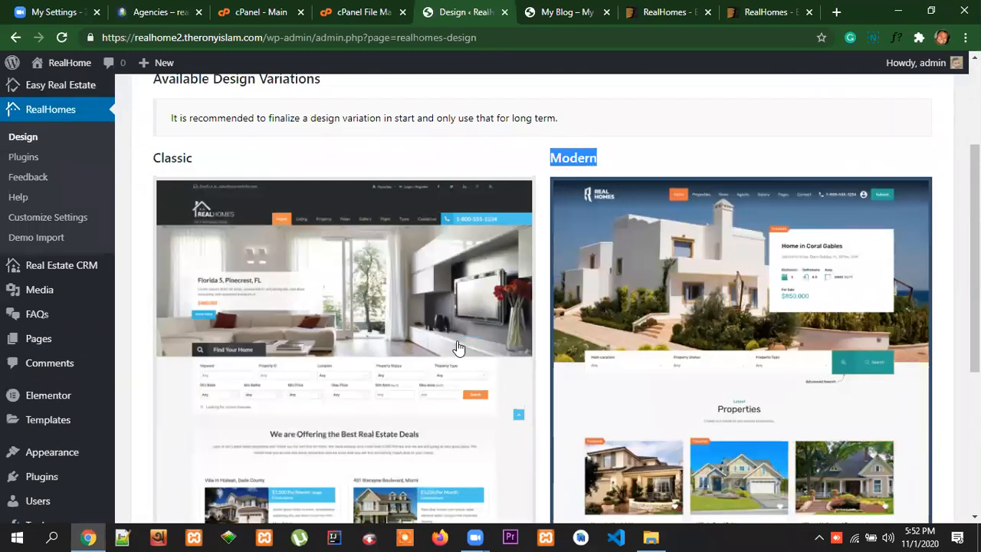
pyautogui.scroll(-2, 460, 349)
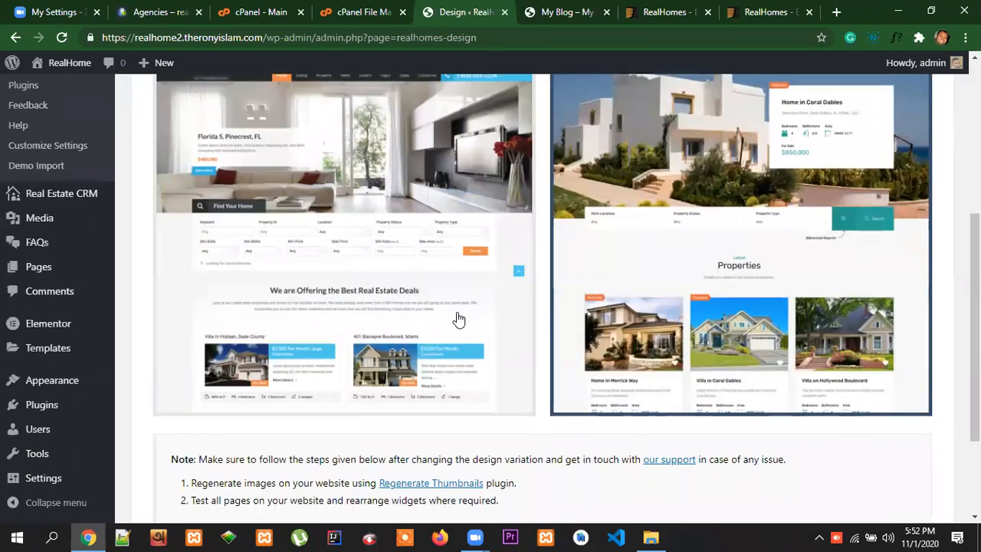
# Apply the Classic design variation to the RealHomes theme
pyautogui.scroll(1, 458, 321)
pyautogui.click(399, 291)
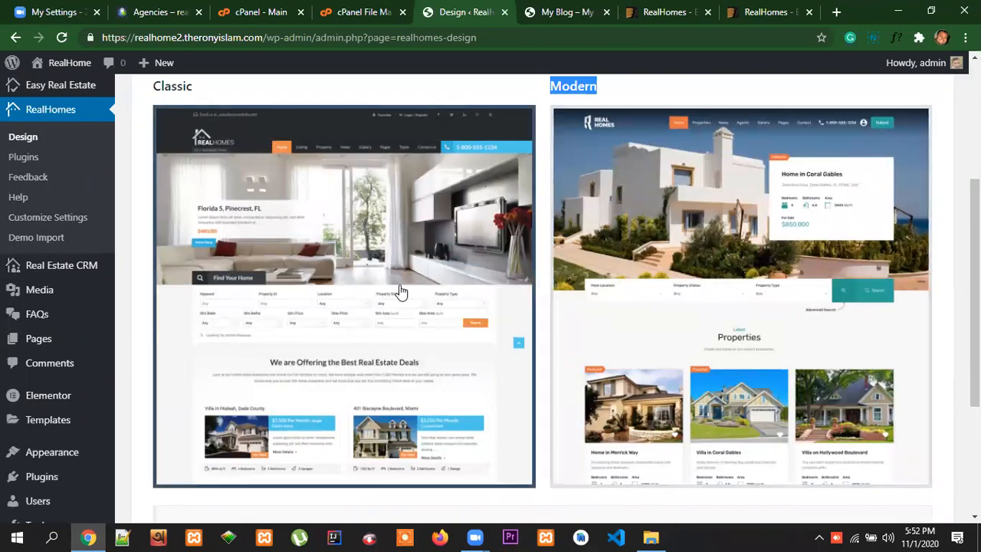
pyautogui.scroll(-3, 400, 299)
pyautogui.click(187, 408)
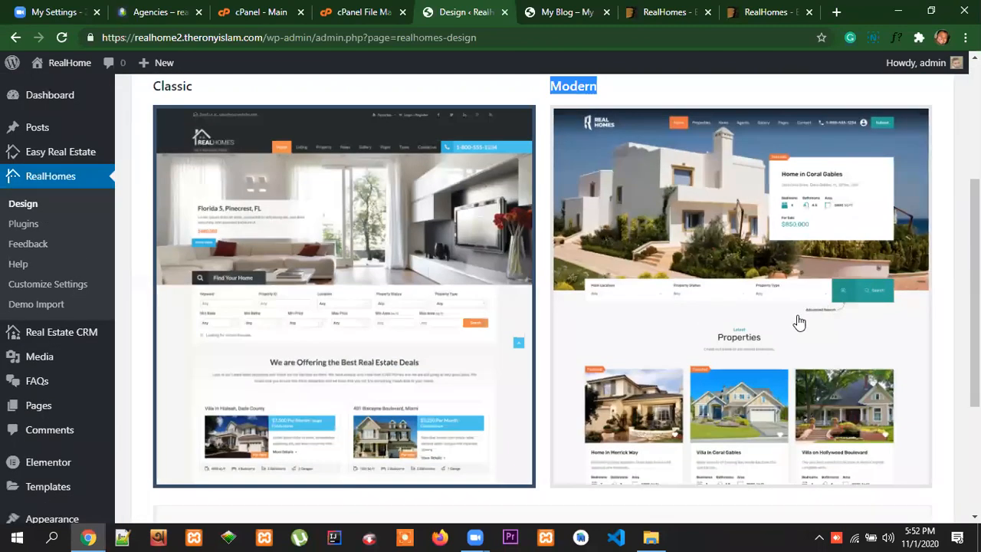
# Switch the RealHomes theme's design variation to Modern and save the choice
pyautogui.click(817, 322)
pyautogui.scroll(-3, 628, 344)
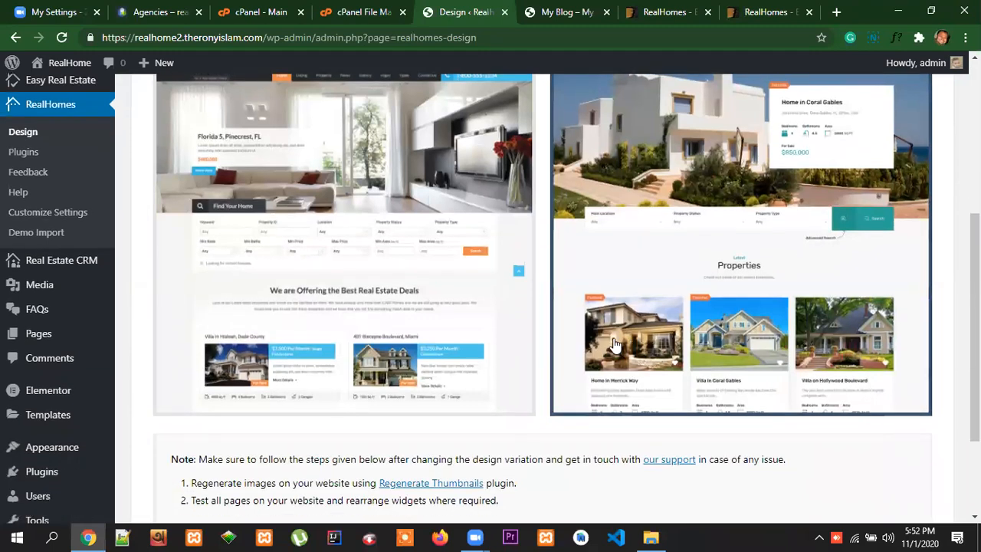
pyautogui.click(175, 410)
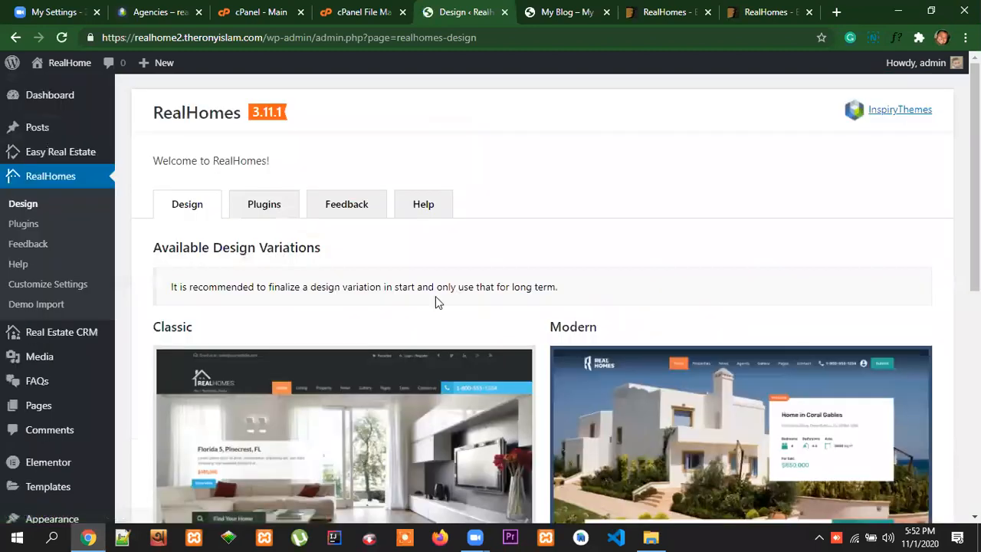
# Open the RealHomes theme's required and recommended plugins and check which ones still need installing
pyautogui.click(263, 212)
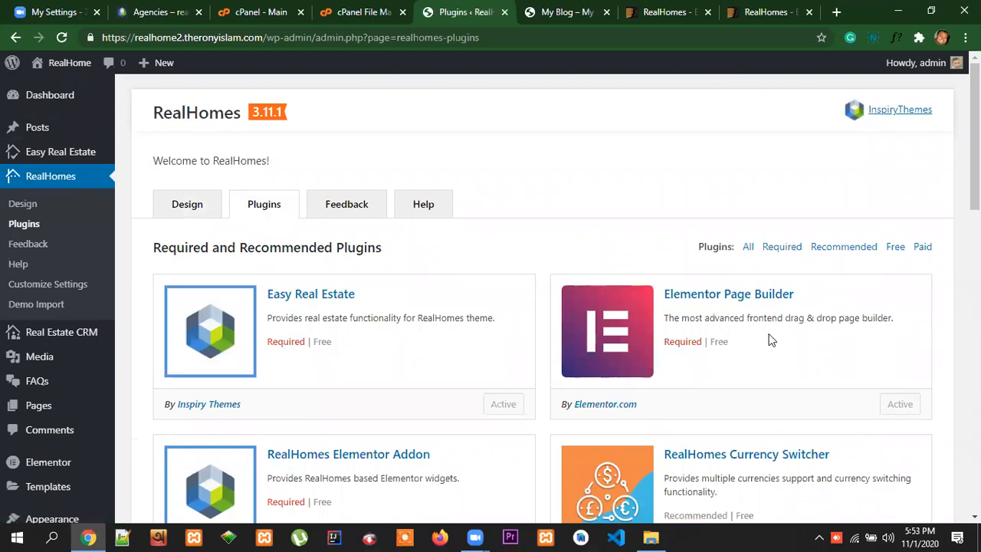
pyautogui.scroll(-8, 771, 339)
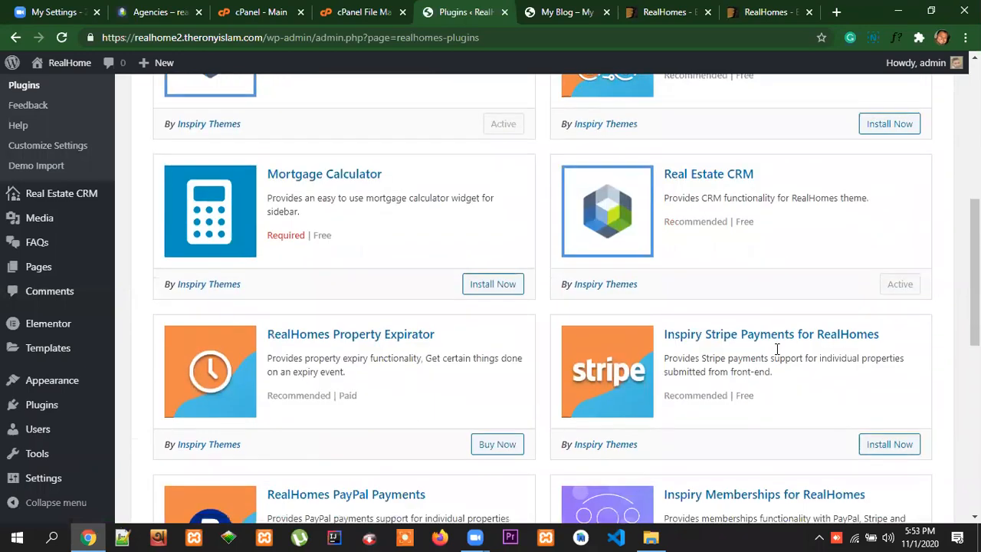
pyautogui.scroll(-10, 775, 349)
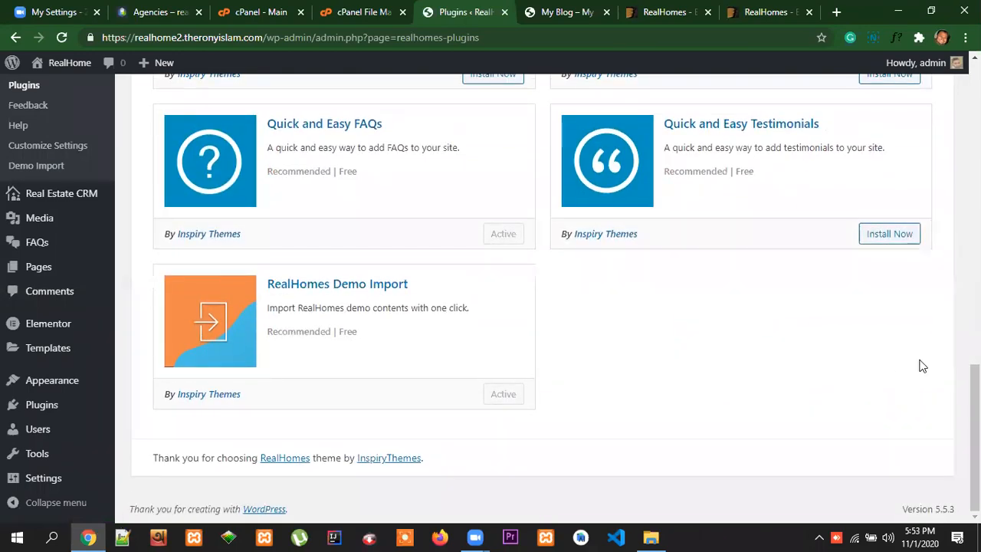
pyautogui.scroll(10, 857, 366)
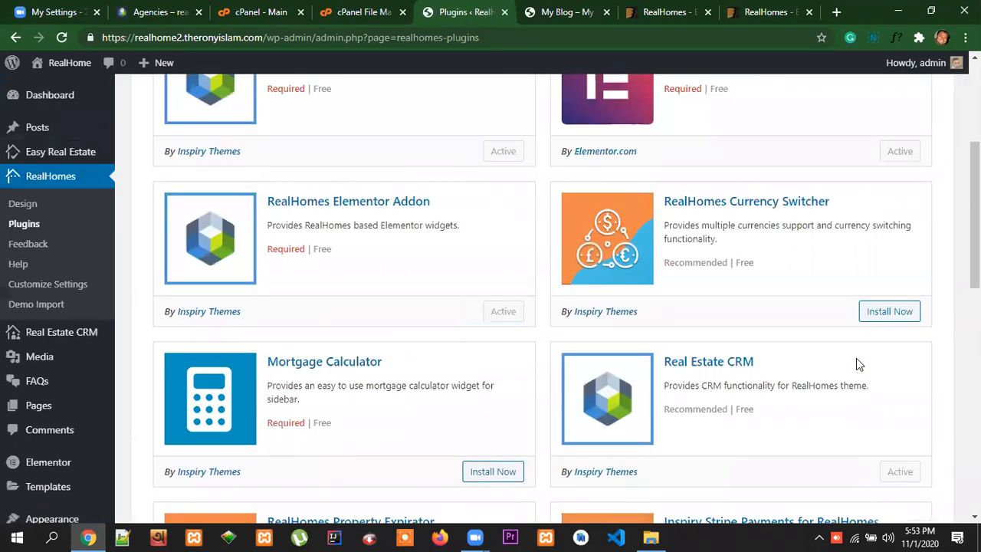
pyautogui.scroll(3, 856, 356)
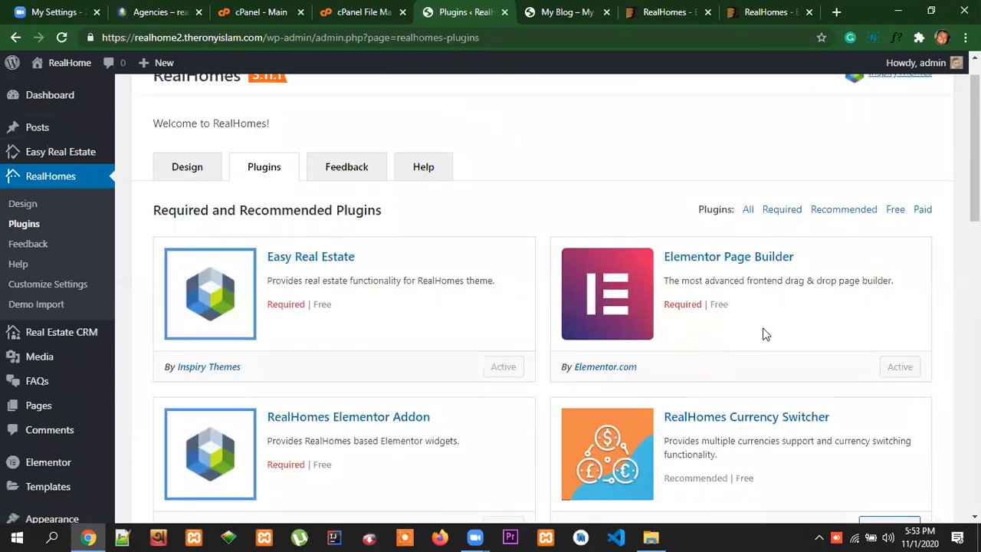
pyautogui.scroll(-1, 756, 336)
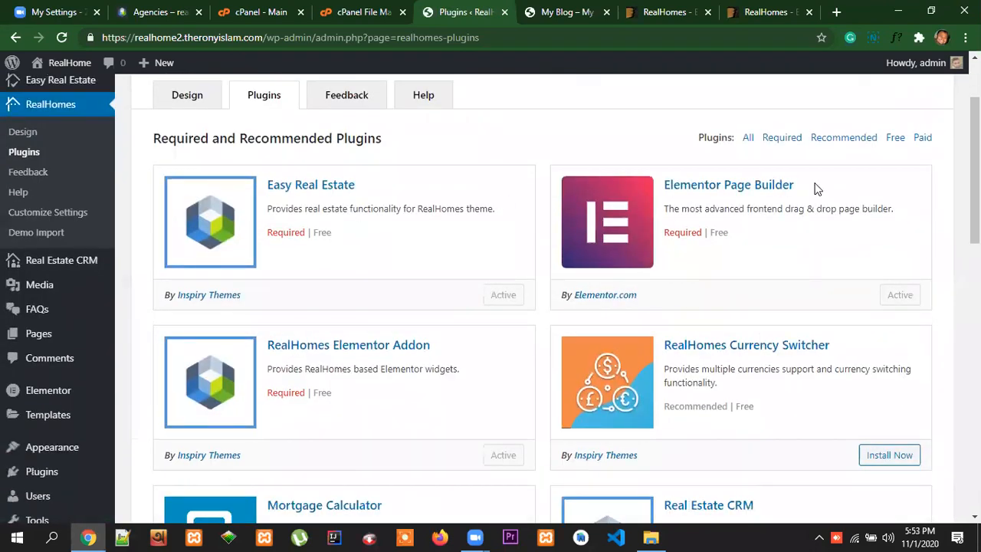
pyautogui.scroll(-3, 911, 301)
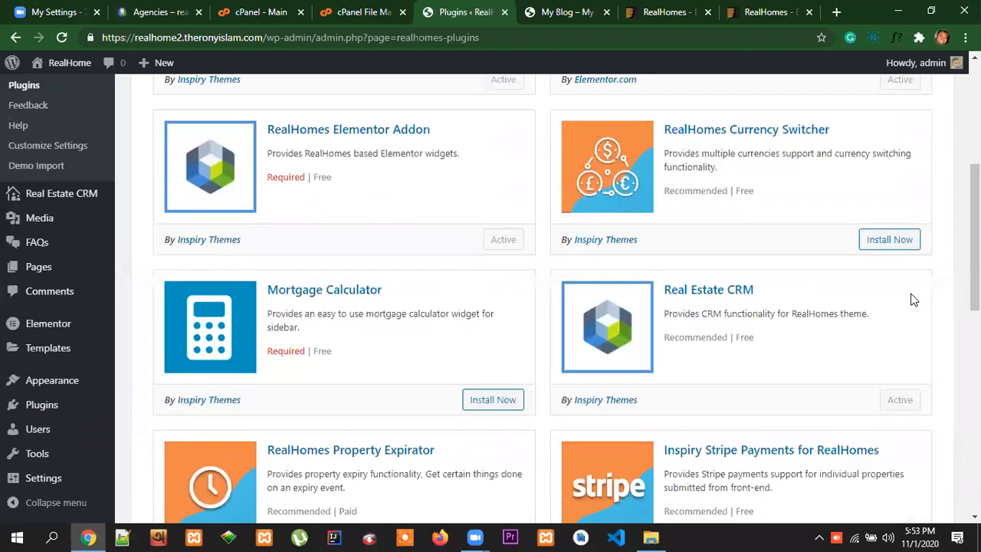
# Install and activate the RealHomes Currency Switcher plugin
pyautogui.scroll(1, 784, 210)
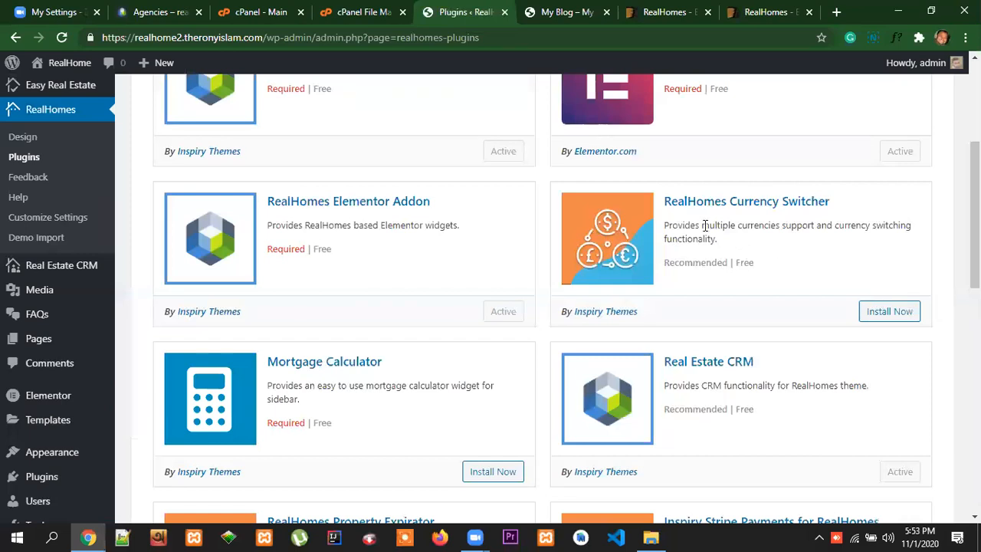
pyautogui.moveTo(702, 225); pyautogui.dragTo(777, 229)
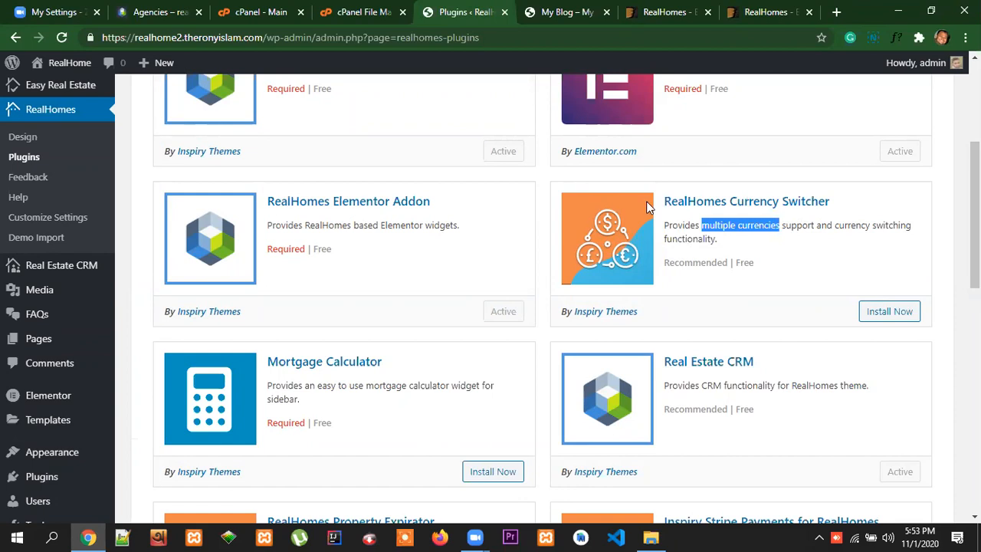
pyautogui.click(892, 319)
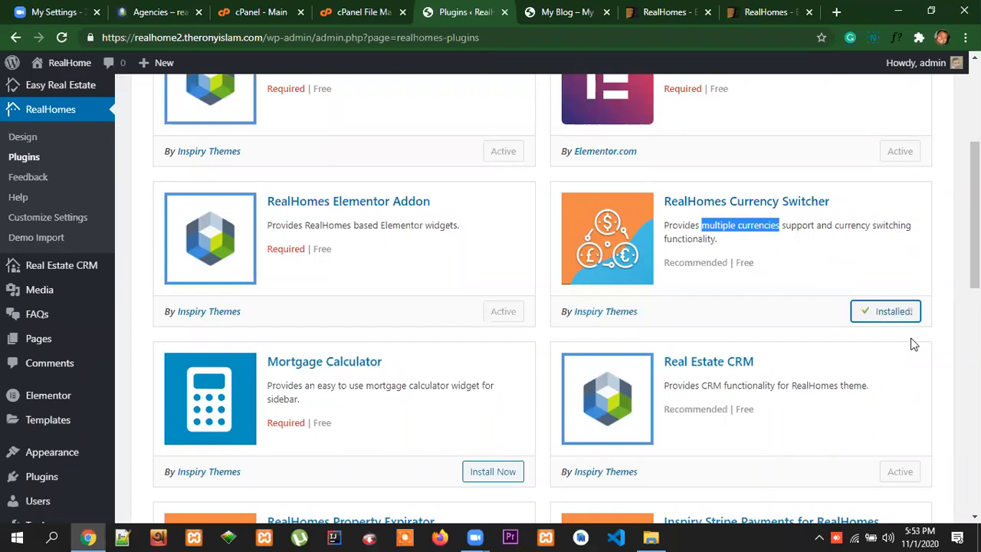
pyautogui.click(889, 314)
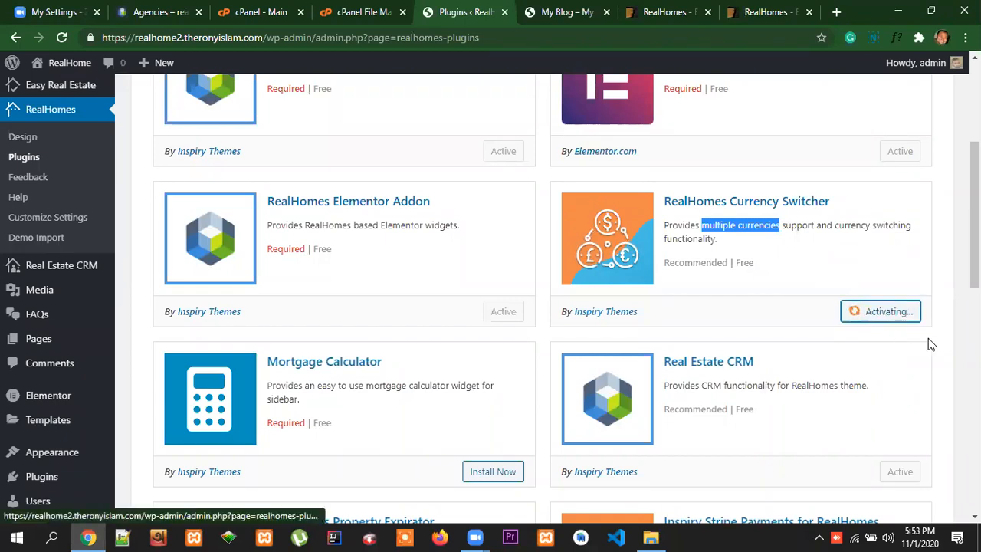
# Install the required Mortgage Calculator plugin
pyautogui.scroll(-3, 767, 364)
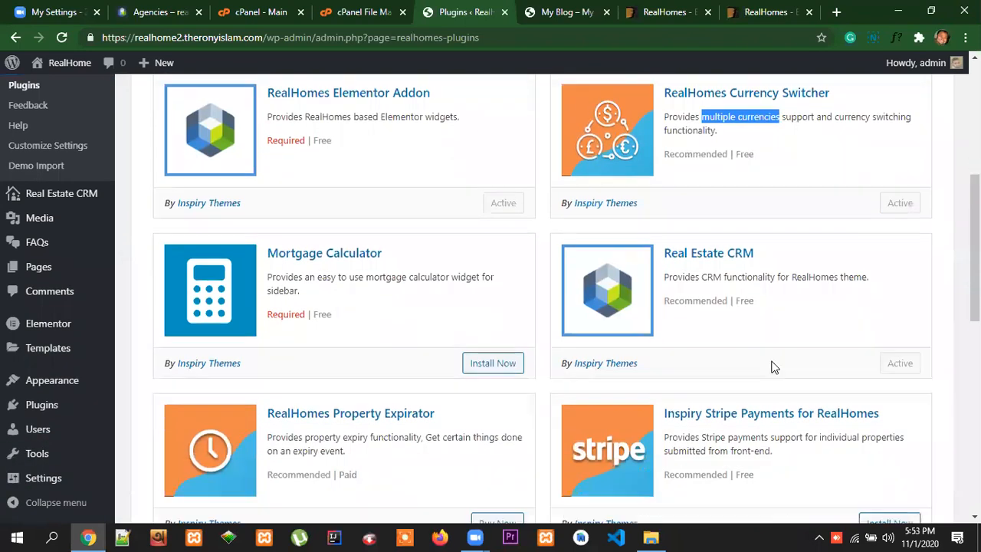
pyautogui.scroll(4, 771, 372)
pyautogui.scroll(-1, 777, 365)
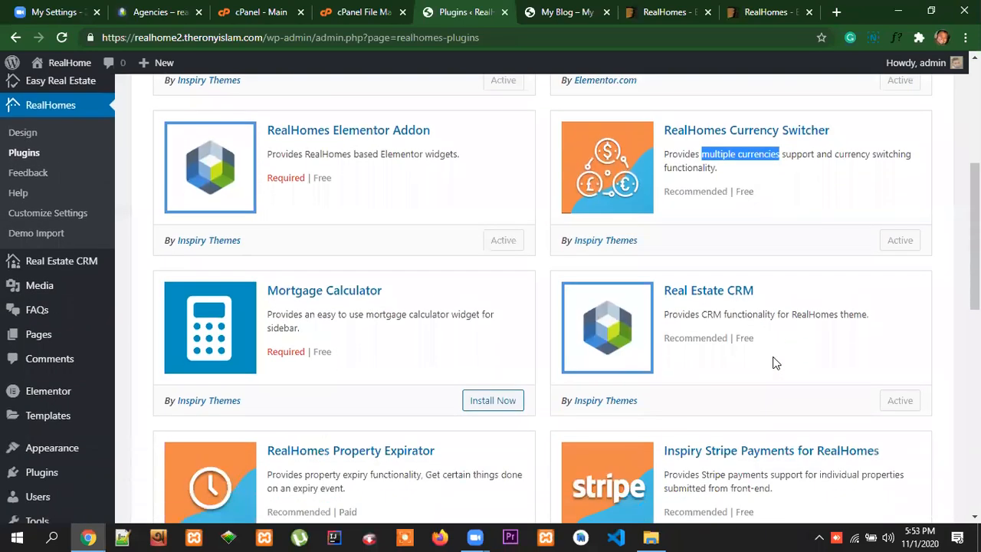
pyautogui.scroll(1, 800, 345)
pyautogui.scroll(-2, 753, 383)
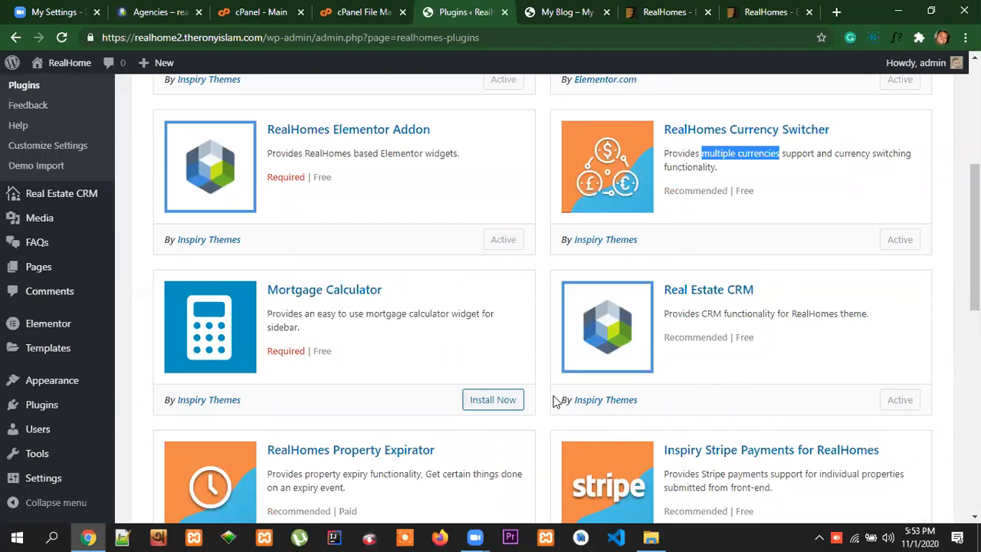
pyautogui.click(498, 400)
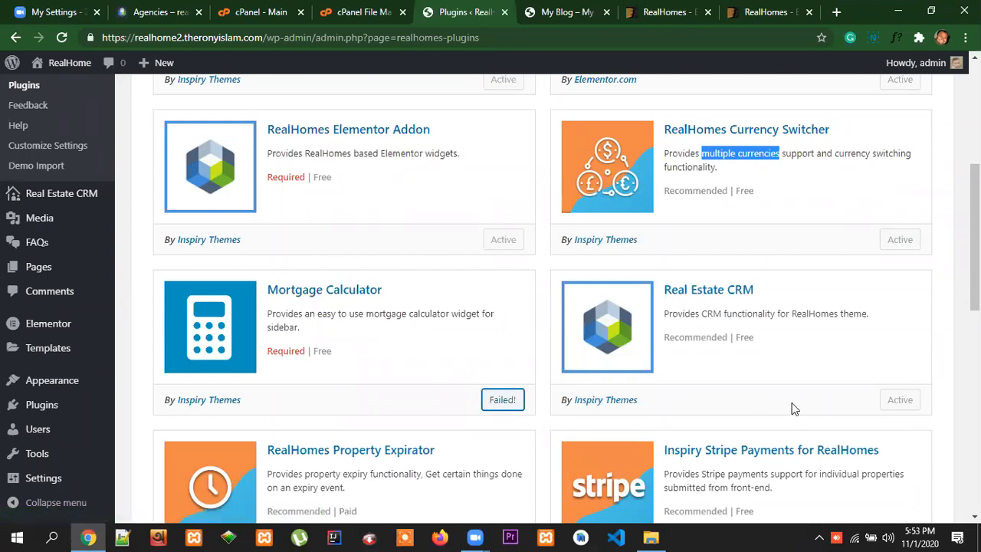
# Review the theme's remaining plugins, focusing on the description of Inspiry Stripe Payments for RealHomes
pyautogui.scroll(-2, 793, 405)
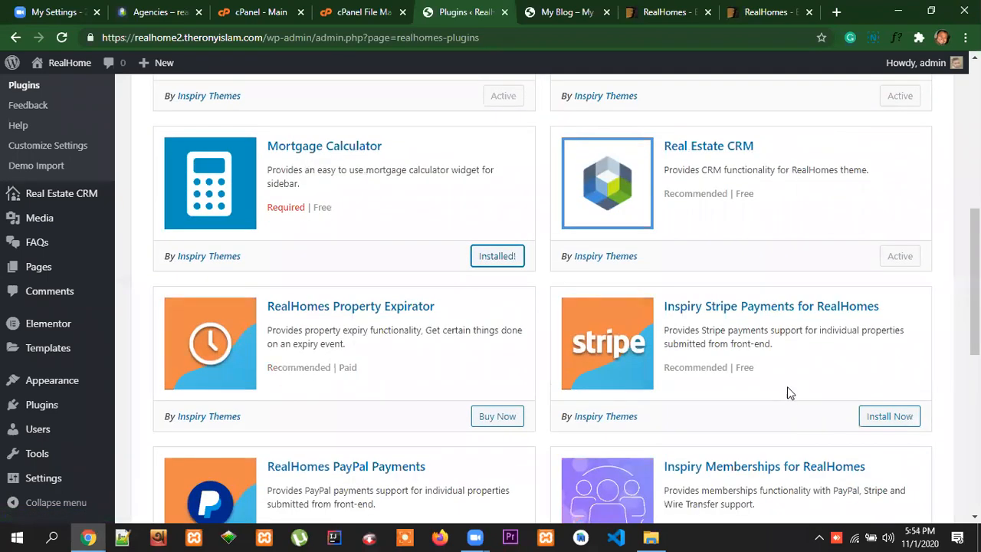
pyautogui.scroll(-1, 789, 388)
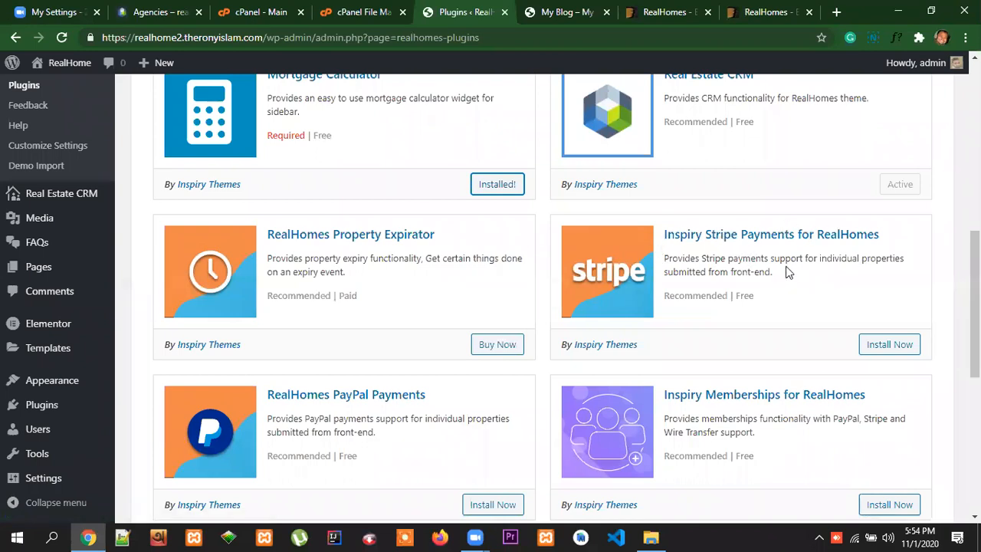
pyautogui.scroll(7, 885, 291)
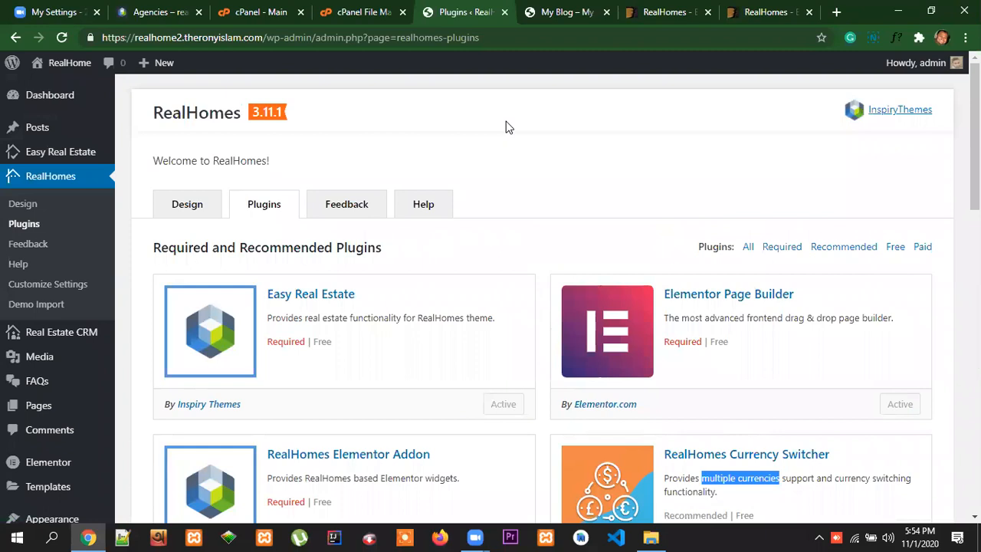
pyautogui.click(849, 196)
pyautogui.scroll(-1, 536, 307)
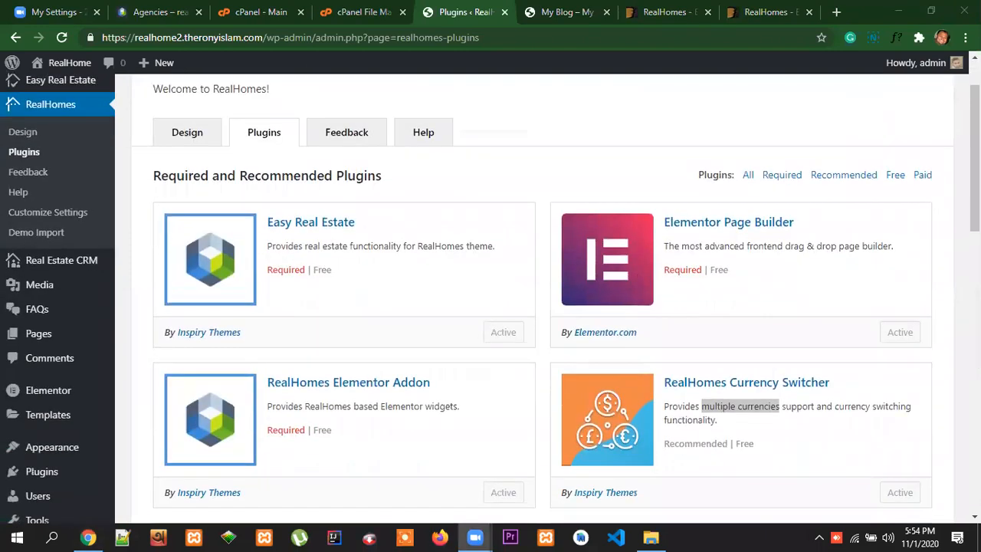
pyautogui.scroll(-5, 897, 368)
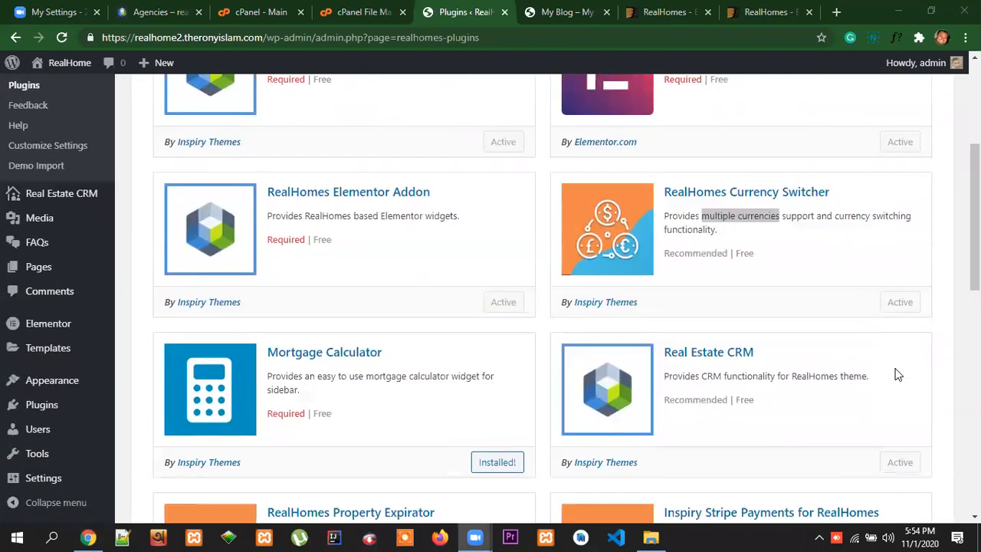
pyautogui.scroll(-1, 896, 368)
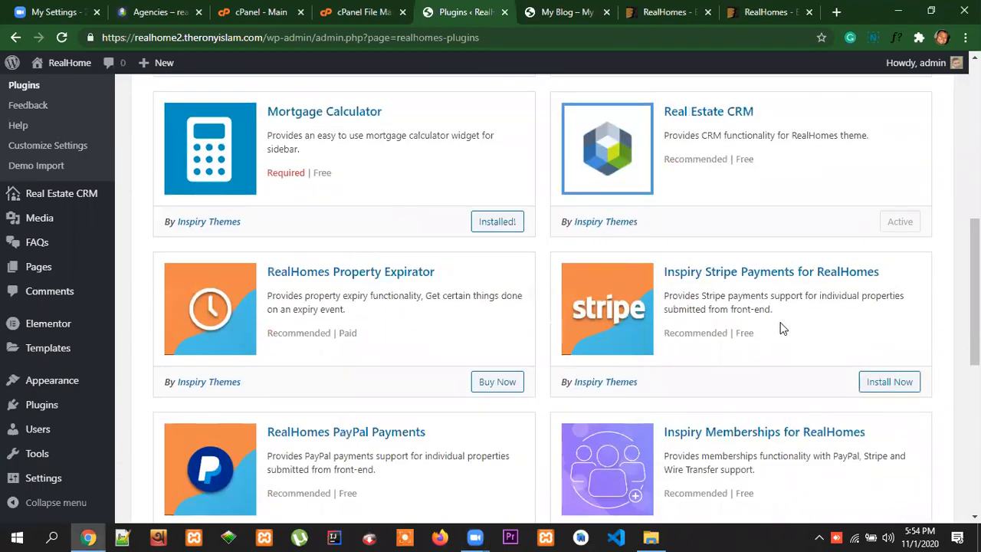
pyautogui.scroll(-1, 882, 316)
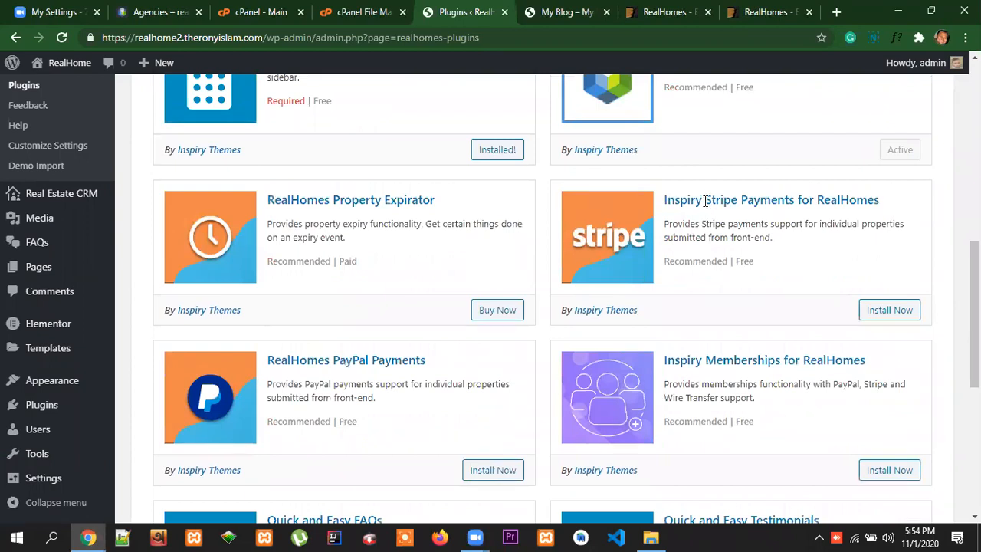
pyautogui.moveTo(705, 199); pyautogui.dragTo(738, 200)
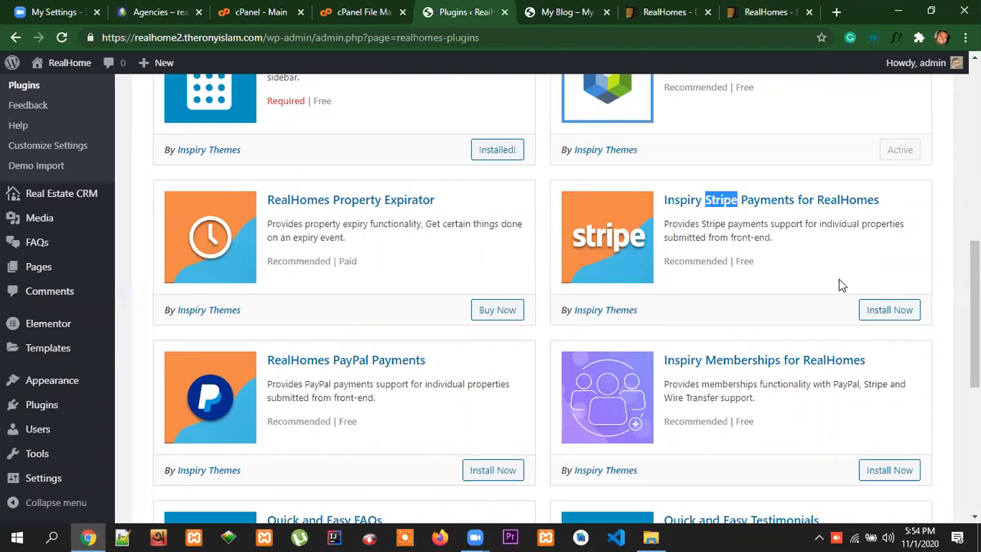
# Install and activate the recommended Quick and Easy Testimonials plugin
pyautogui.scroll(-1, 841, 285)
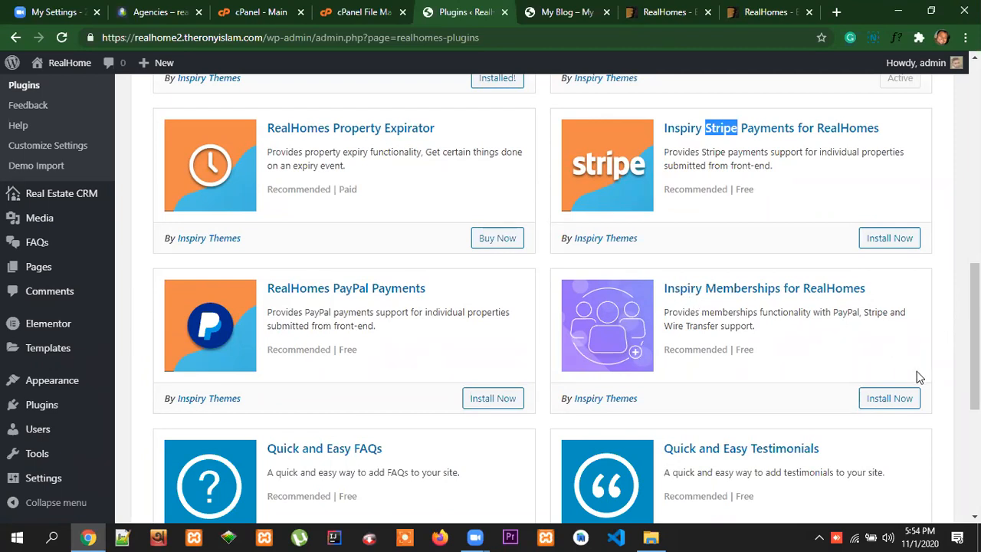
pyautogui.scroll(-2, 909, 354)
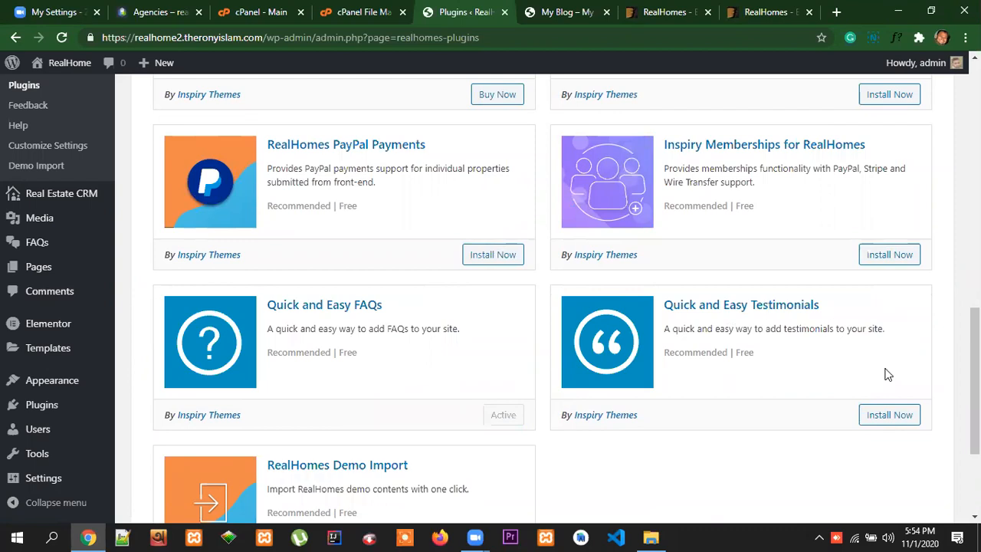
pyautogui.click(876, 417)
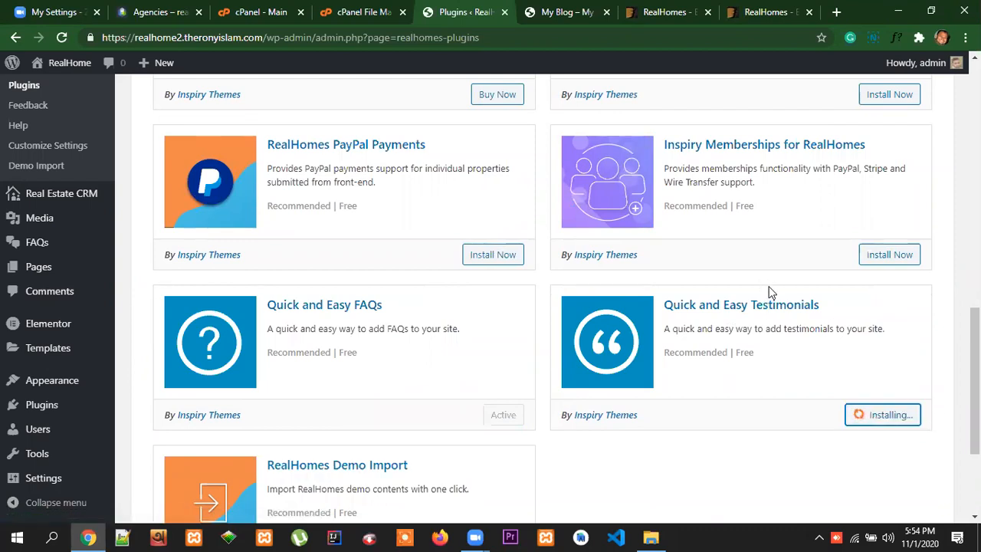
pyautogui.click(916, 420)
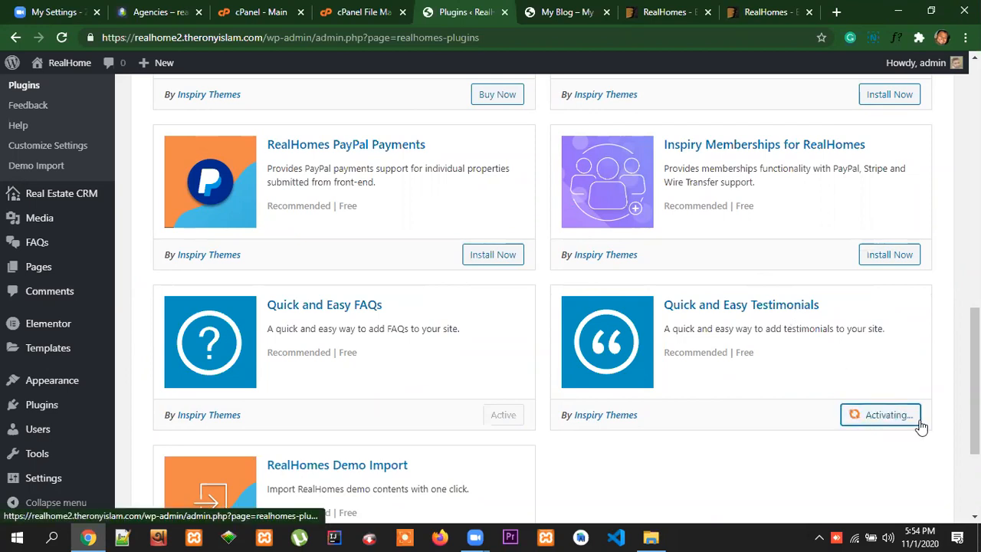
pyautogui.scroll(-3, 897, 375)
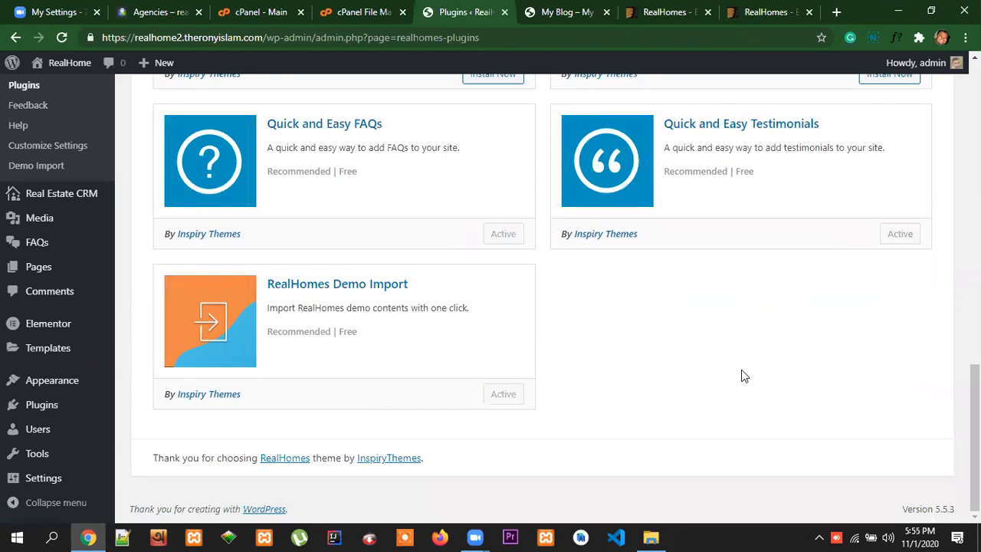
# Activate the installed Mortgage Calculator plugin among the theme's required plugins
pyautogui.scroll(6, 777, 375)
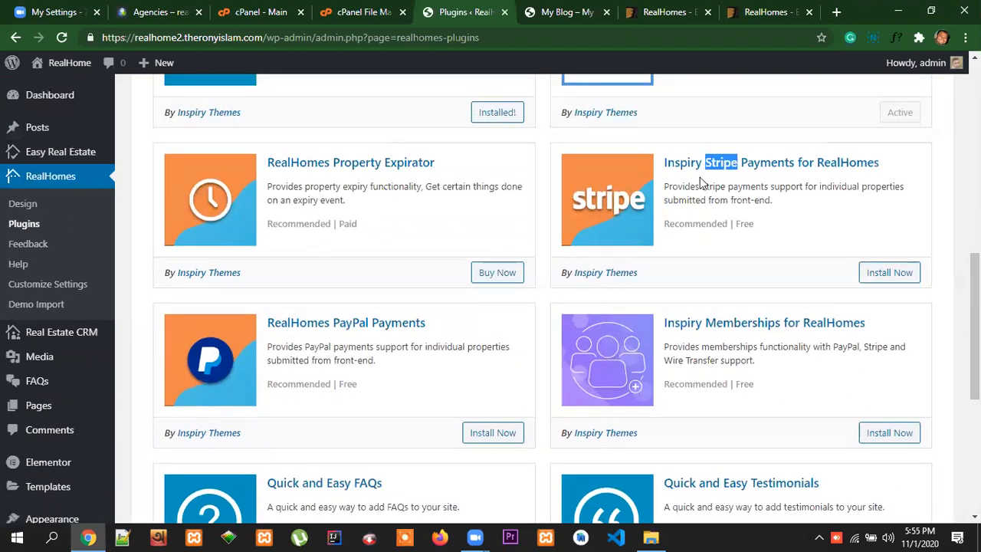
pyautogui.scroll(1, 762, 414)
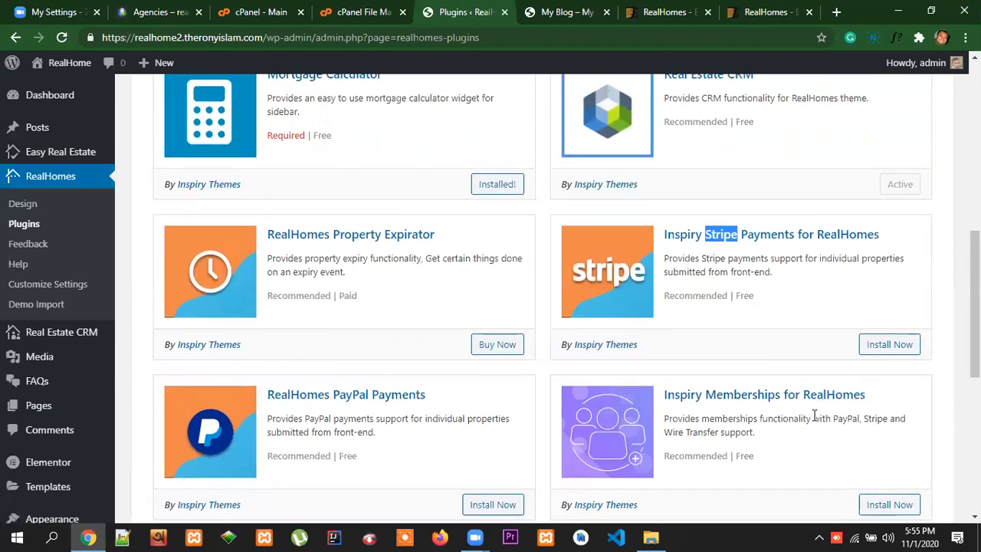
pyautogui.scroll(-1, 816, 414)
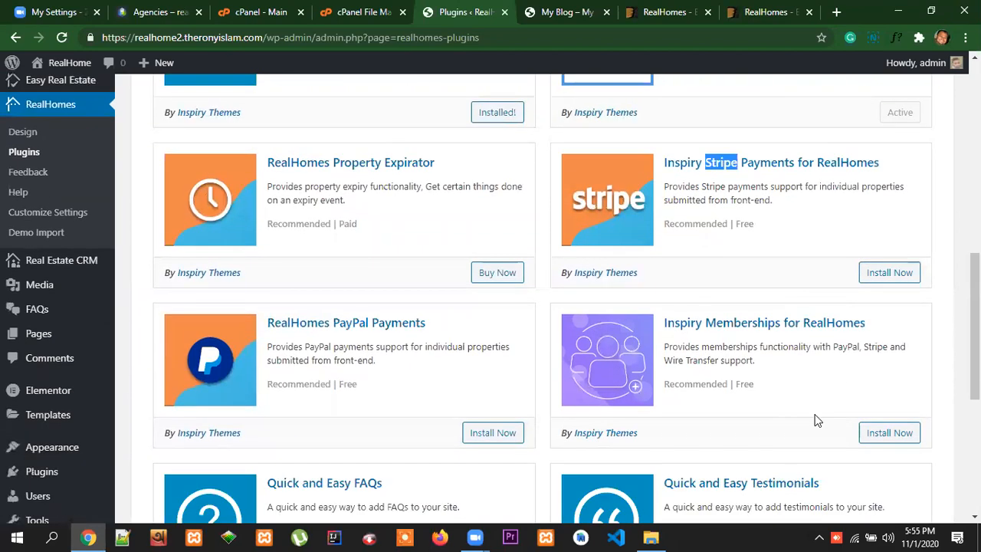
pyautogui.scroll(2, 817, 420)
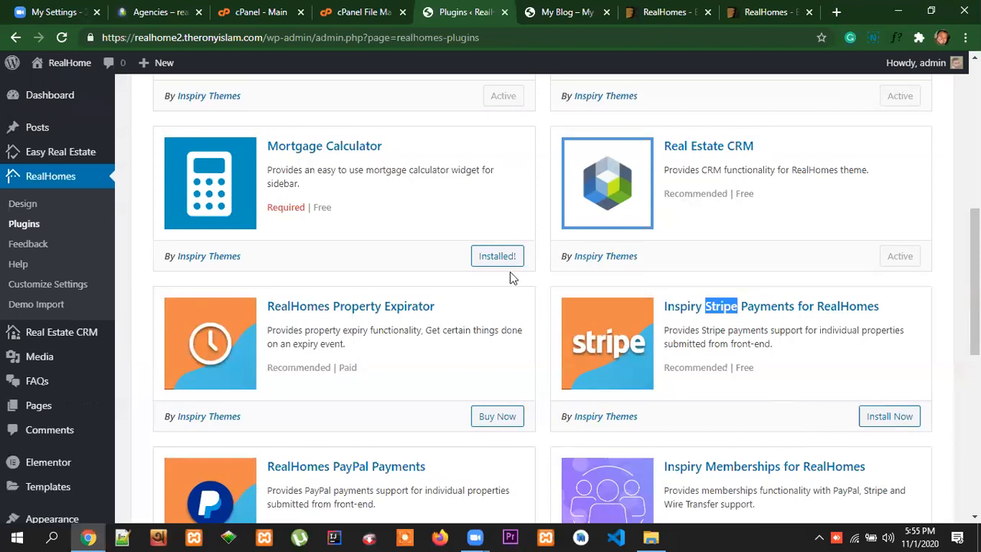
pyautogui.scroll(1, 513, 280)
pyautogui.click(502, 329)
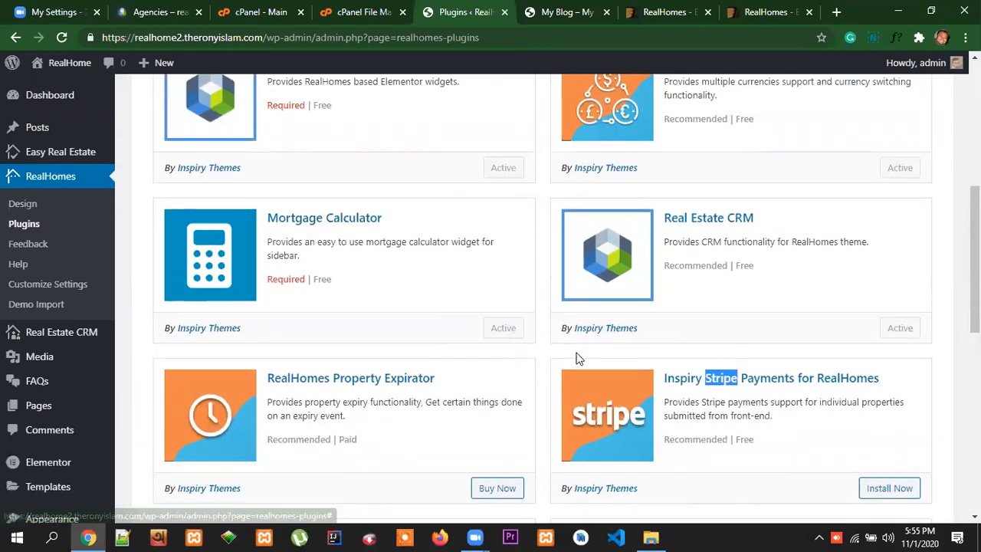
# Open the RealHomes demo import page and look through the available Modern, Classic and Elementor demo sites
pyautogui.scroll(-7, 824, 337)
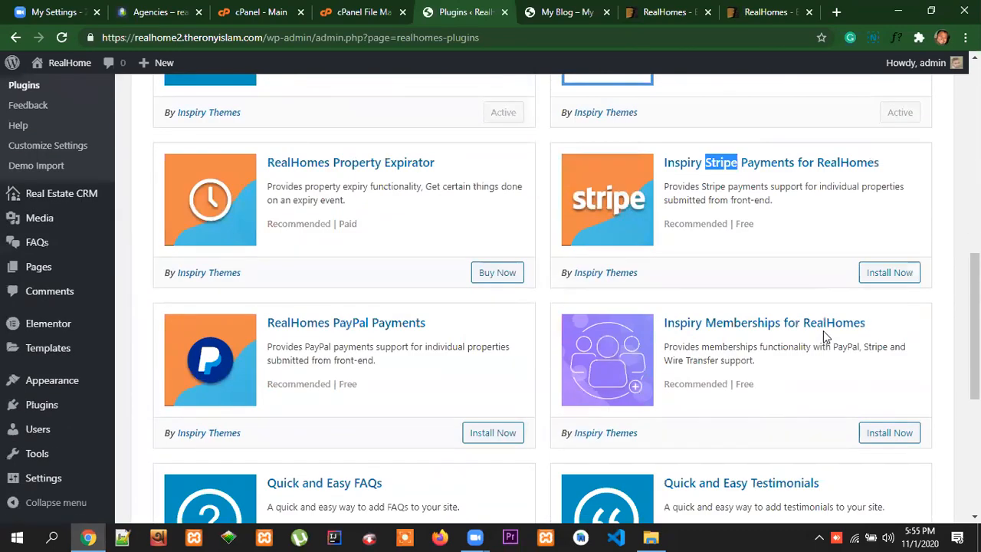
pyautogui.scroll(8, 826, 334)
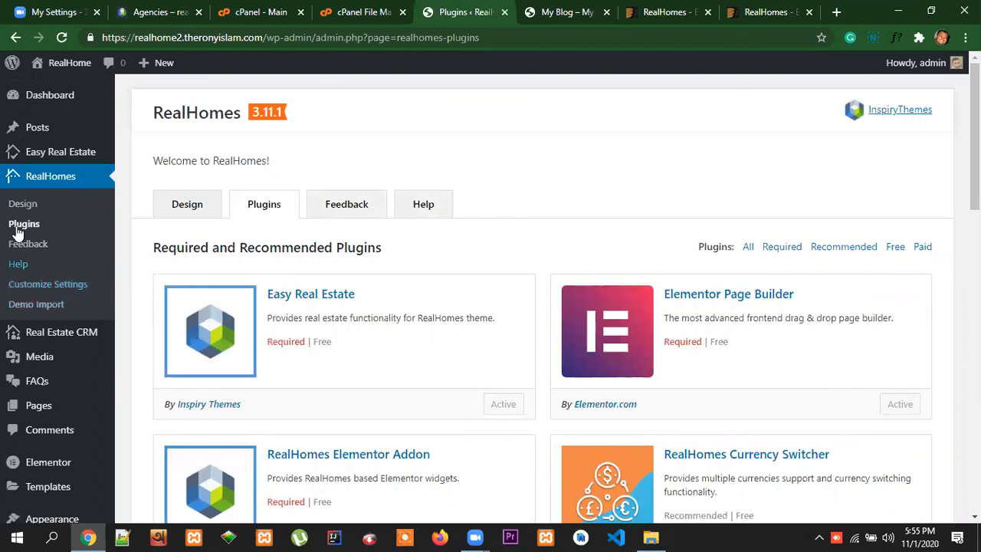
pyautogui.click(32, 307)
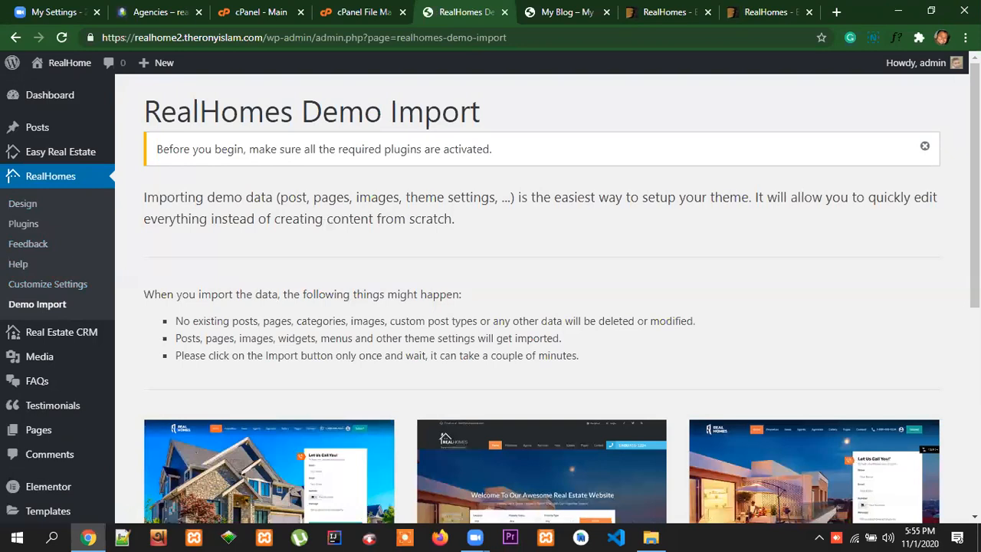
pyautogui.scroll(-2, 542, 299)
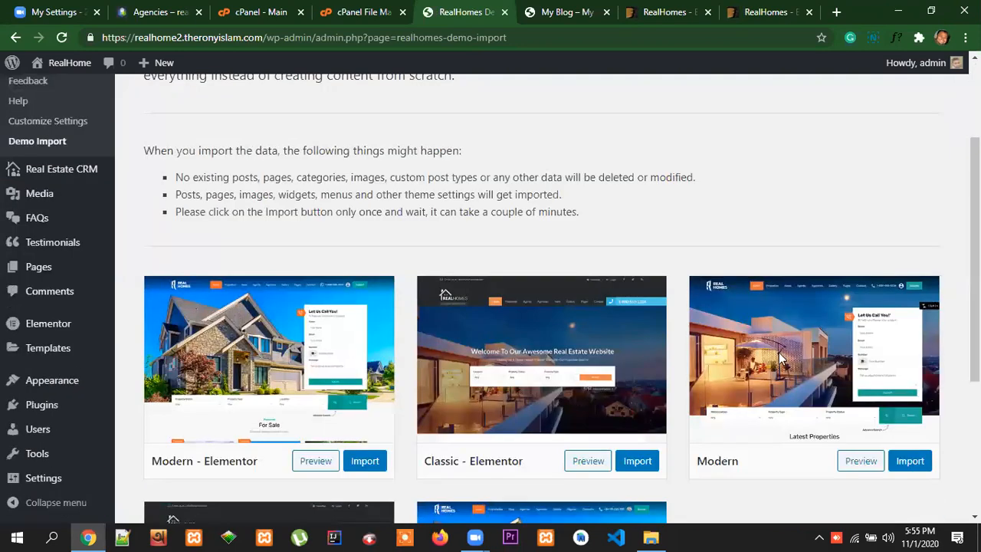
pyautogui.scroll(-1, 814, 347)
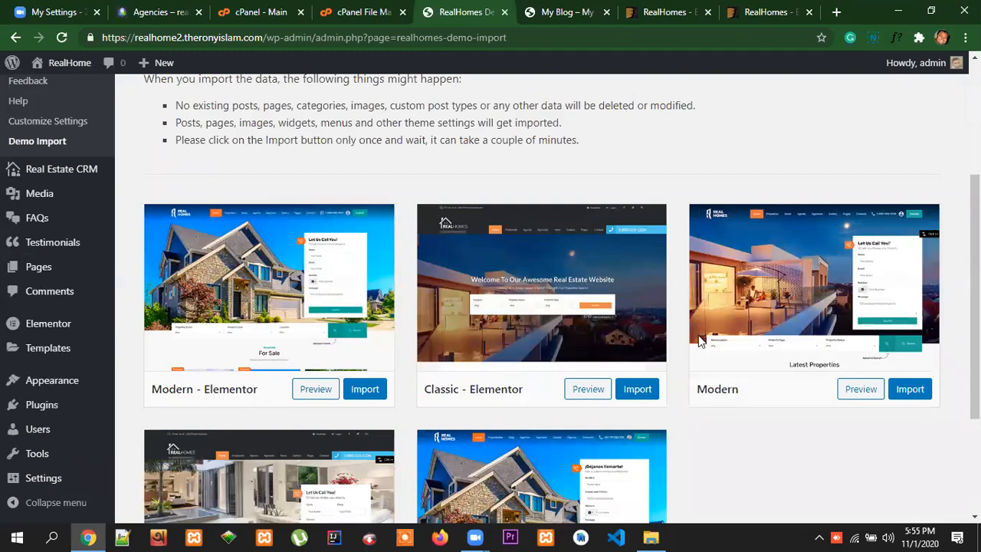
pyautogui.scroll(-3, 751, 383)
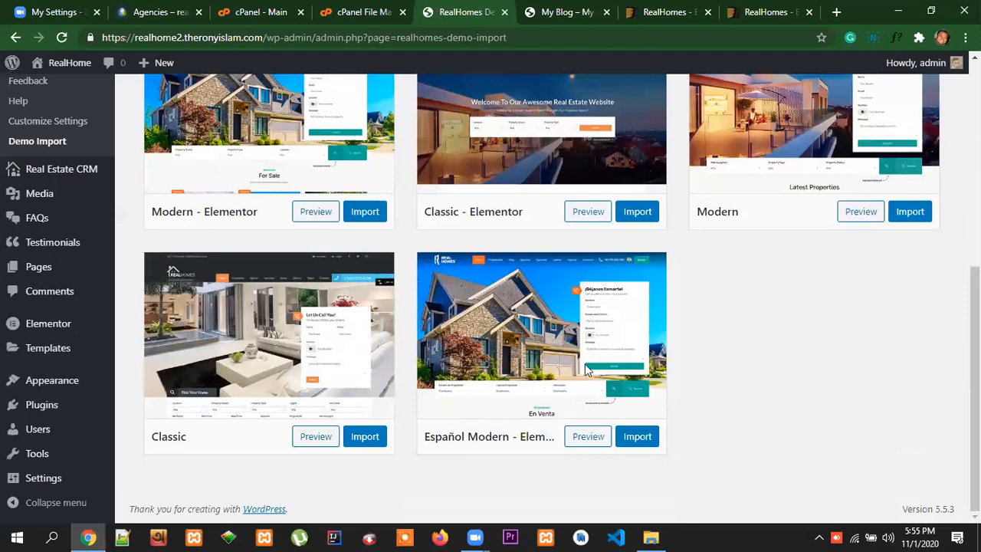
pyautogui.scroll(2, 833, 366)
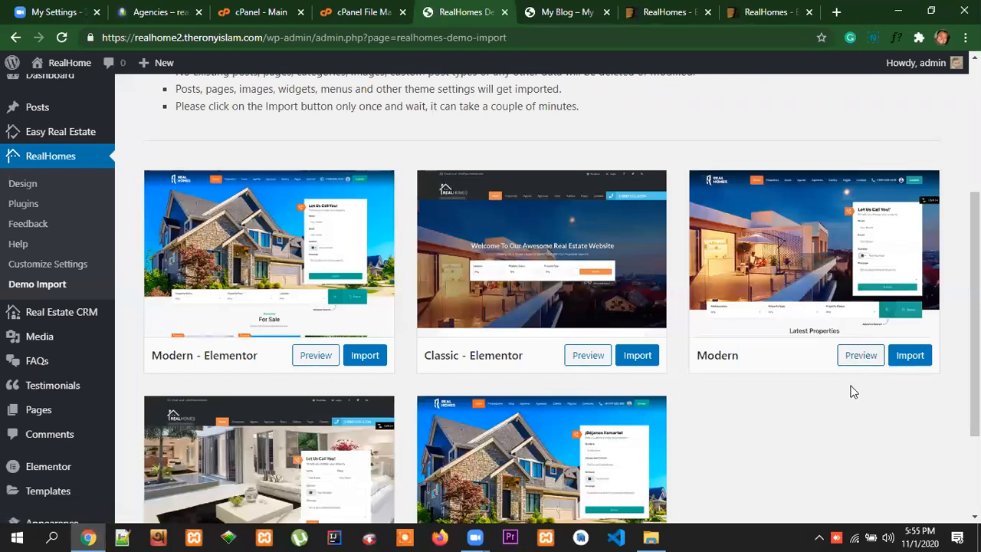
pyautogui.scroll(-2, 847, 406)
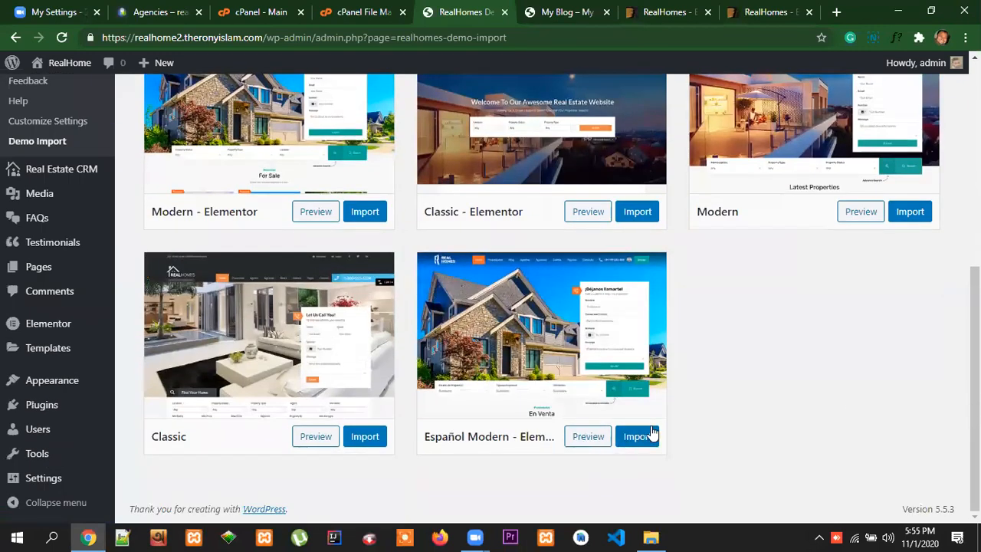
pyautogui.scroll(2, 767, 406)
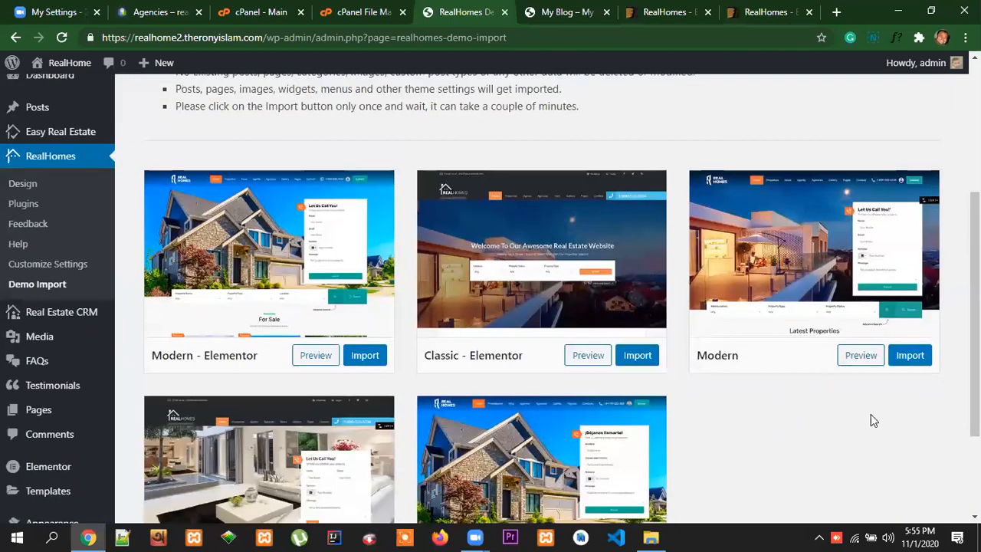
pyautogui.scroll(-2, 849, 434)
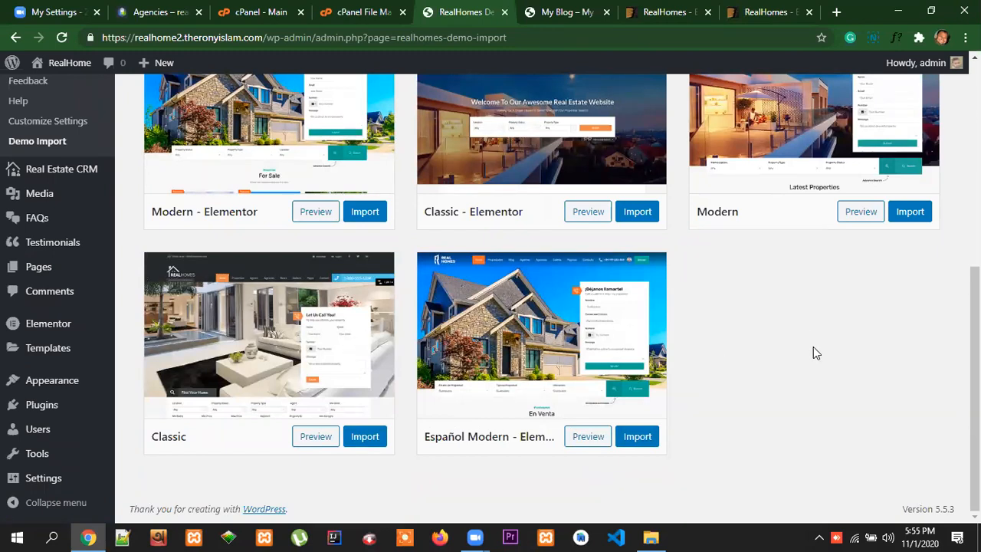
pyautogui.scroll(5, 819, 351)
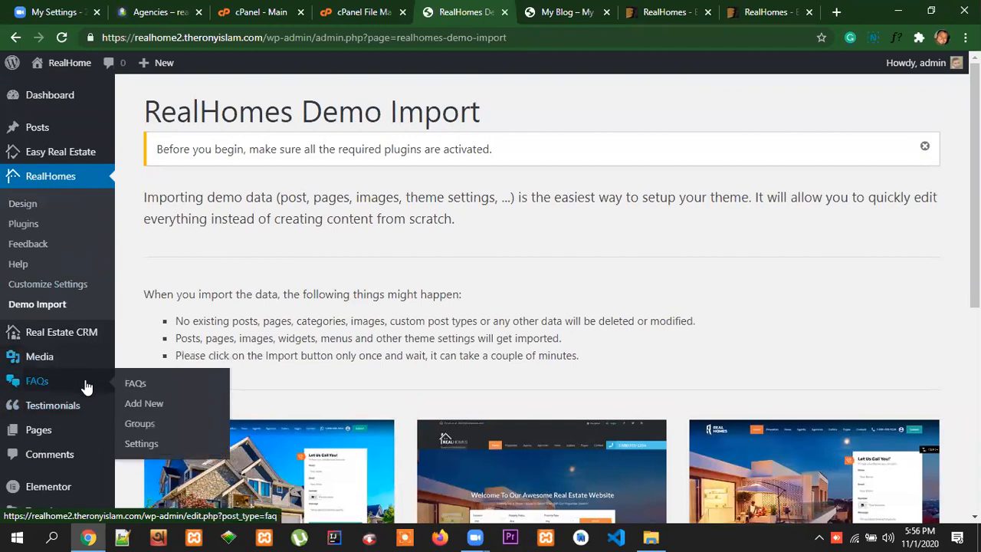
# Move the default "Hello world!" post to the trash
pyautogui.click(39, 130)
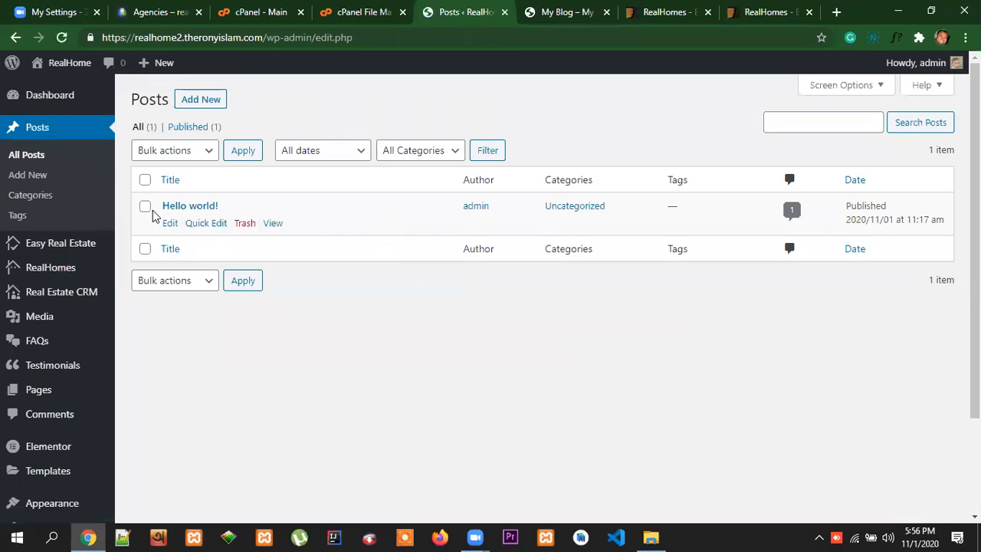
pyautogui.click(145, 206)
pyautogui.click(186, 151)
pyautogui.click(177, 197)
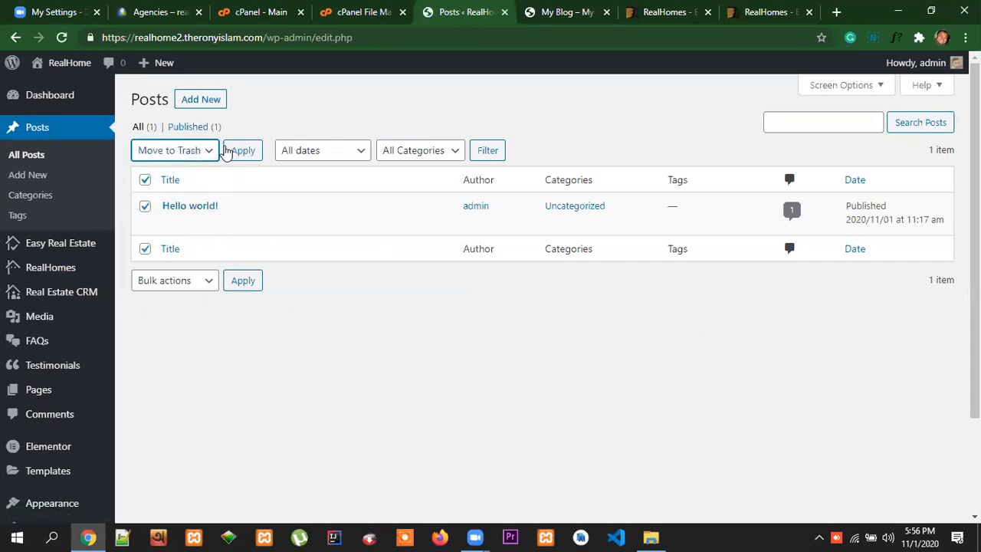
pyautogui.click(227, 150)
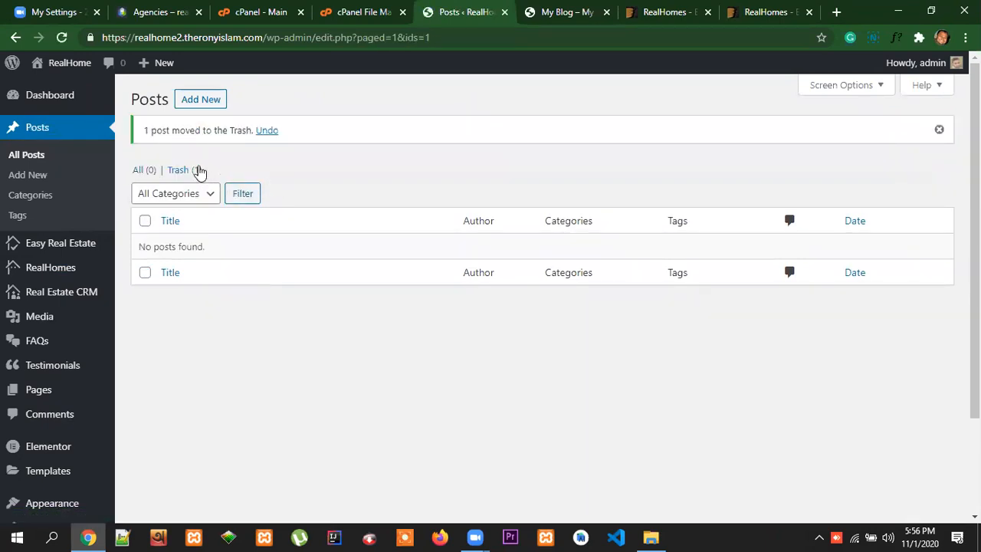
# Permanently delete the trashed "Hello world!" post
pyautogui.click(197, 170)
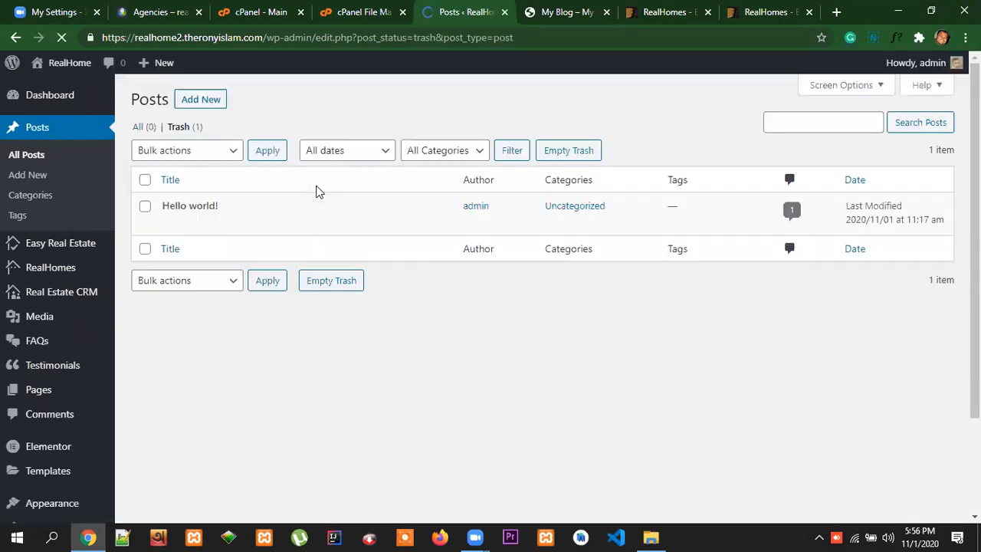
pyautogui.click(145, 179)
pyautogui.click(214, 158)
pyautogui.click(203, 197)
pyautogui.click(266, 153)
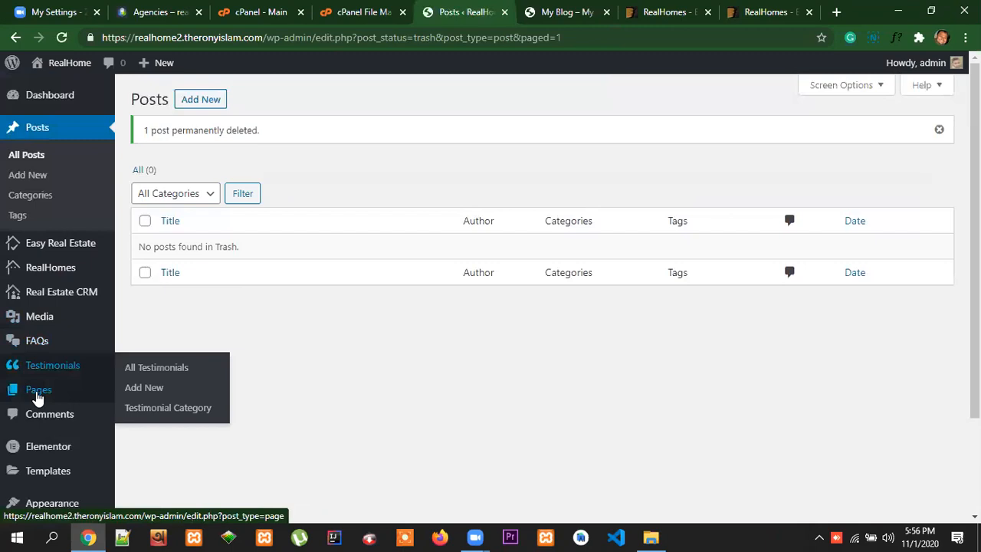
# Move the default Privacy Policy and Sample Page pages to the trash
pyautogui.click(36, 391)
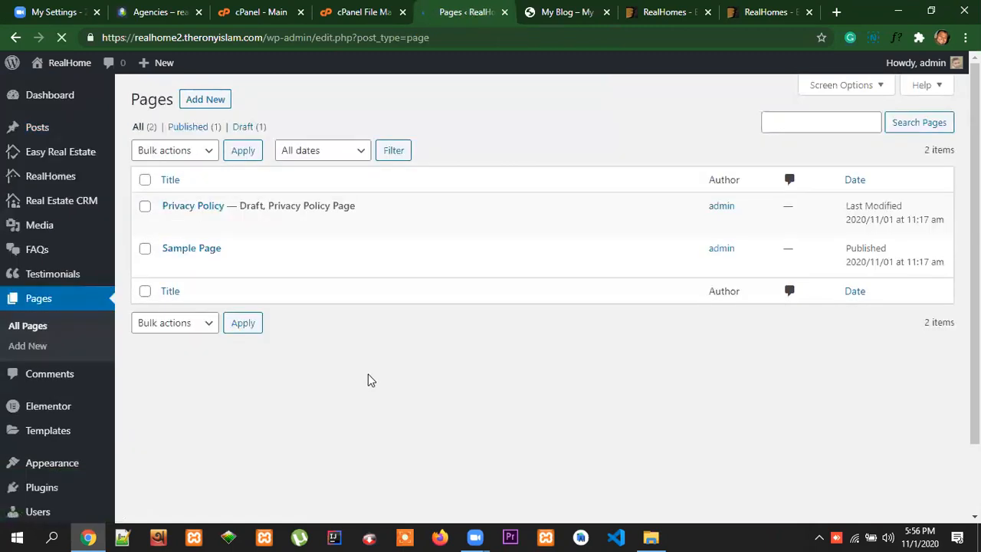
pyautogui.click(145, 179)
pyautogui.click(203, 150)
pyautogui.click(170, 197)
pyautogui.click(247, 154)
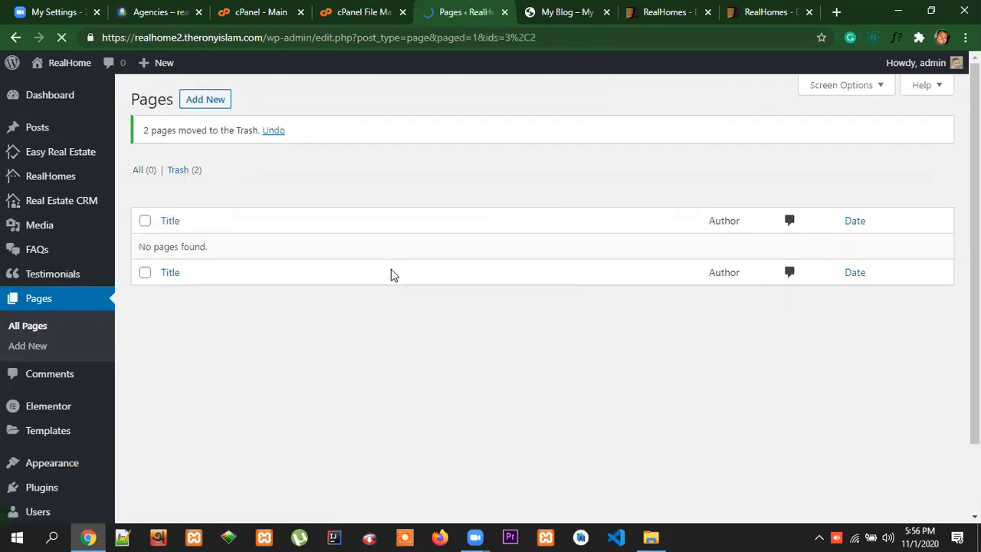
# Permanently delete the trashed Privacy Policy and Sample Page pages
pyautogui.click(181, 171)
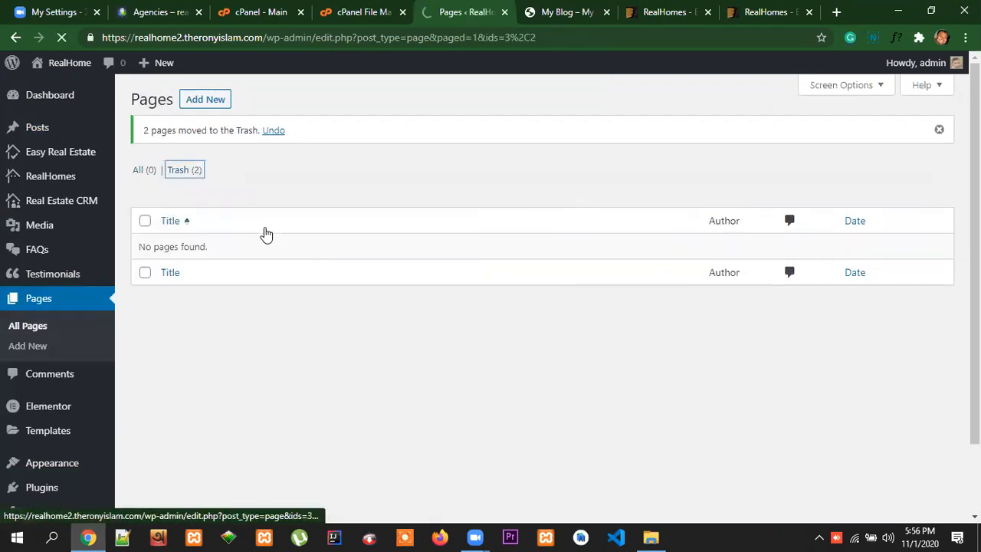
pyautogui.click(145, 179)
pyautogui.click(192, 151)
pyautogui.click(192, 196)
pyautogui.click(267, 150)
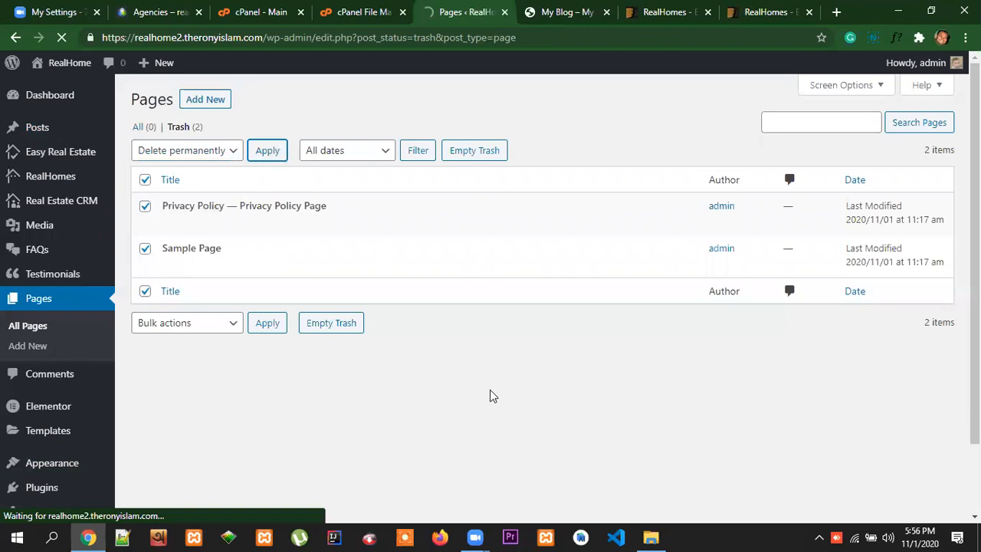
# Delete the unused Twenty Seventeen theme from the installed themes
pyautogui.scroll(-2, 122, 447)
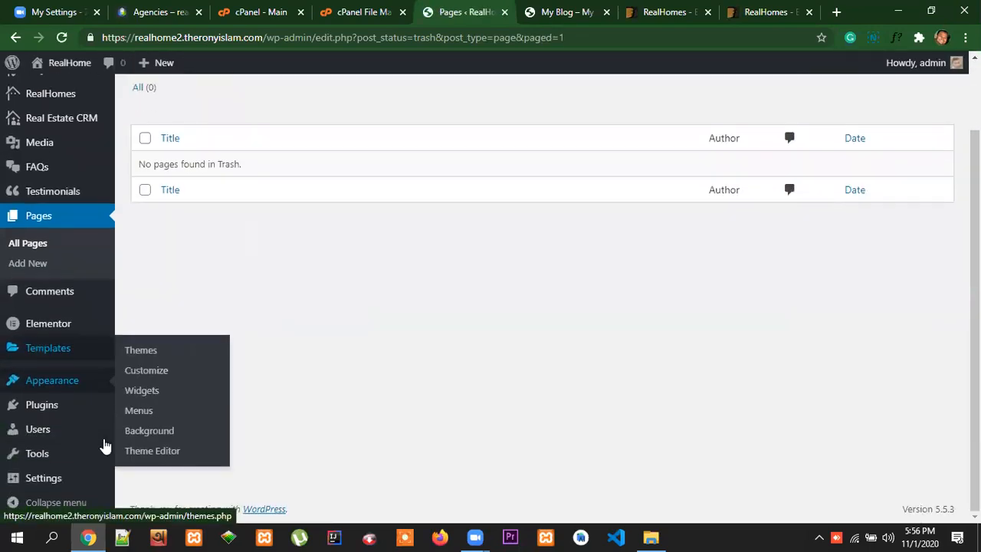
pyautogui.moveTo(110, 381)
pyautogui.click(138, 357)
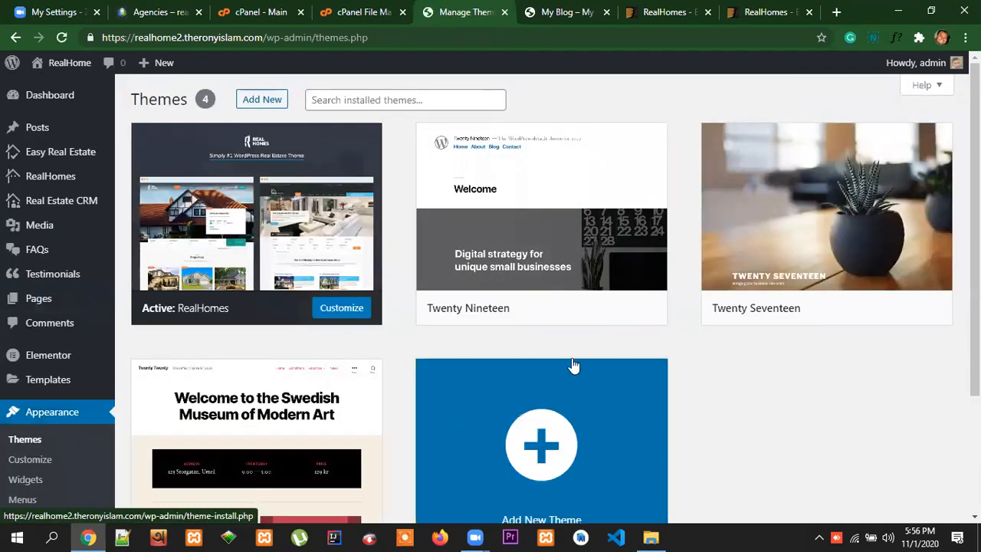
pyautogui.moveTo(736, 269)
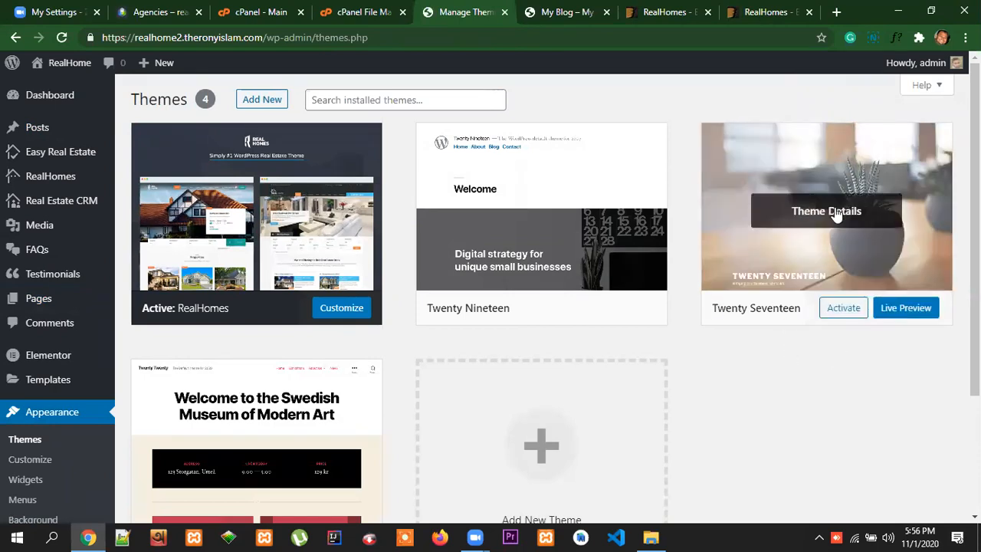
pyautogui.click(876, 263)
pyautogui.scroll(-1, 756, 438)
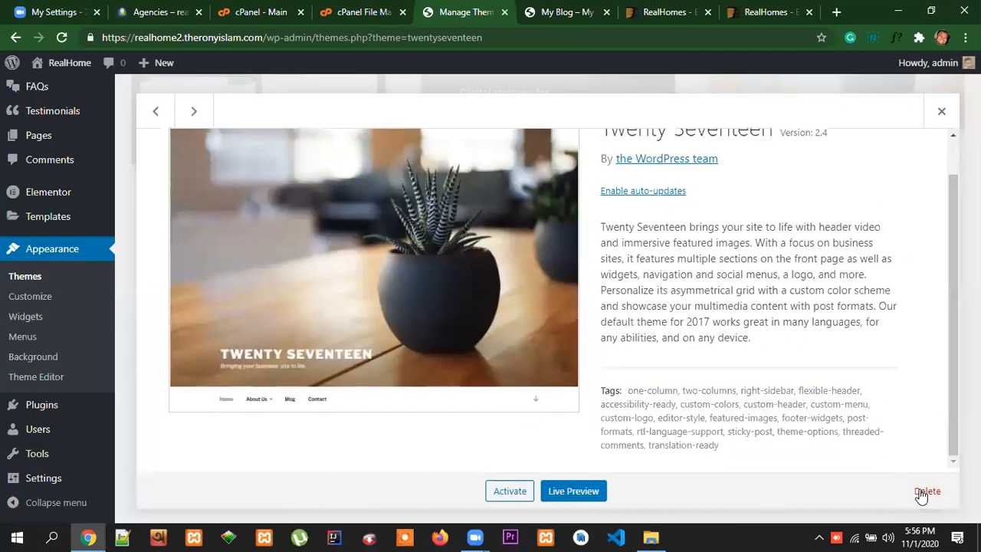
pyautogui.click(928, 491)
pyautogui.click(561, 148)
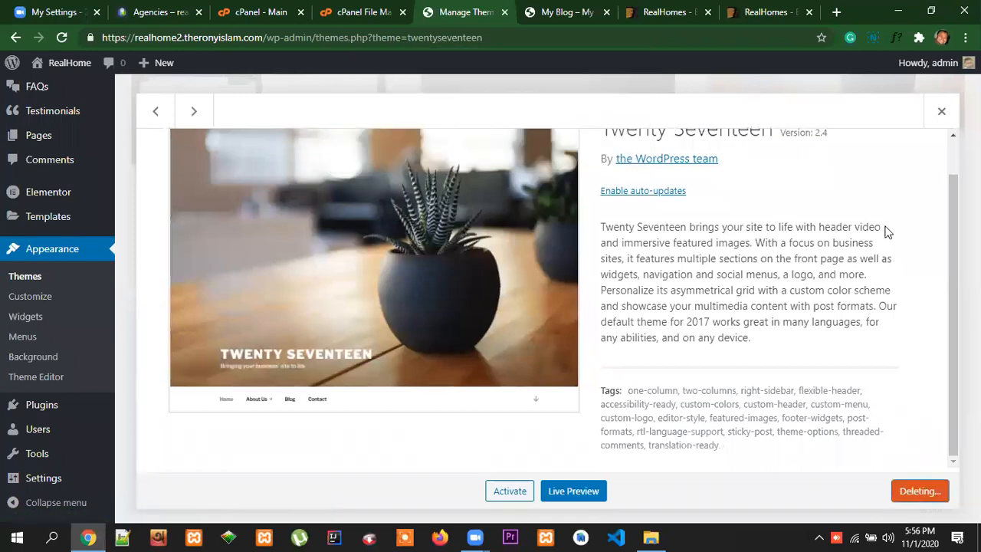
# Delete the unused Twenty Twenty and Twenty Nineteen themes from the installed themes, confirming each deletion
pyautogui.scroll(1, 708, 343)
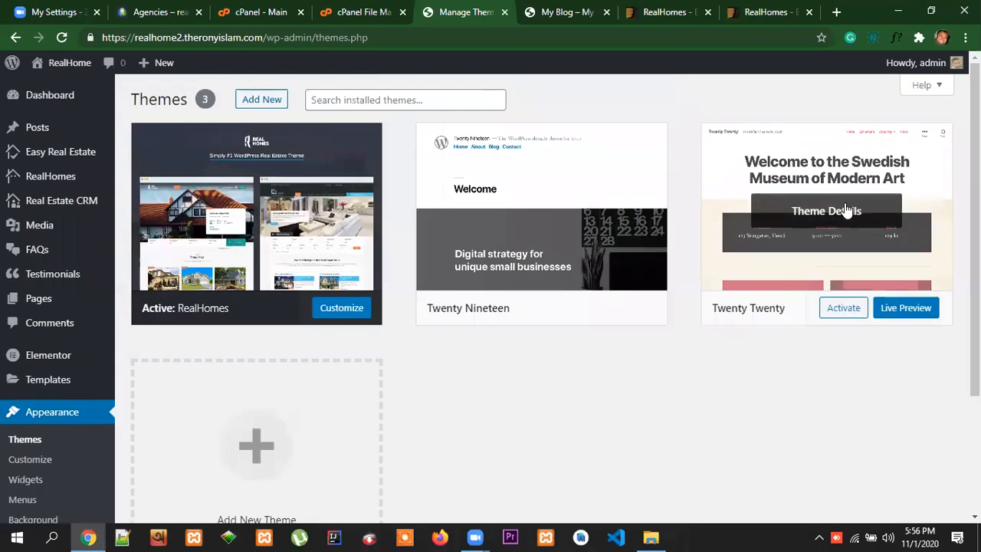
pyautogui.click(846, 210)
pyautogui.click(927, 491)
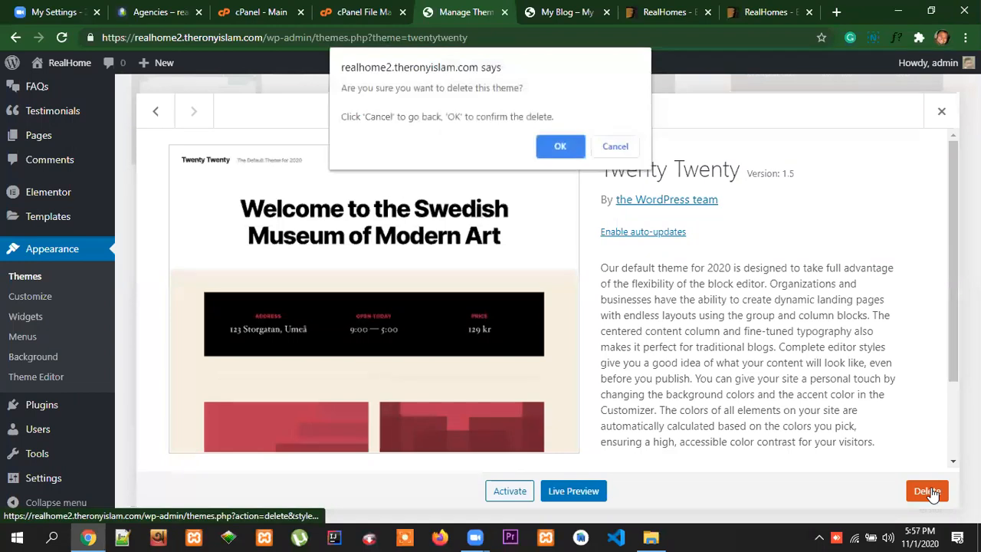
pyautogui.press('Return')
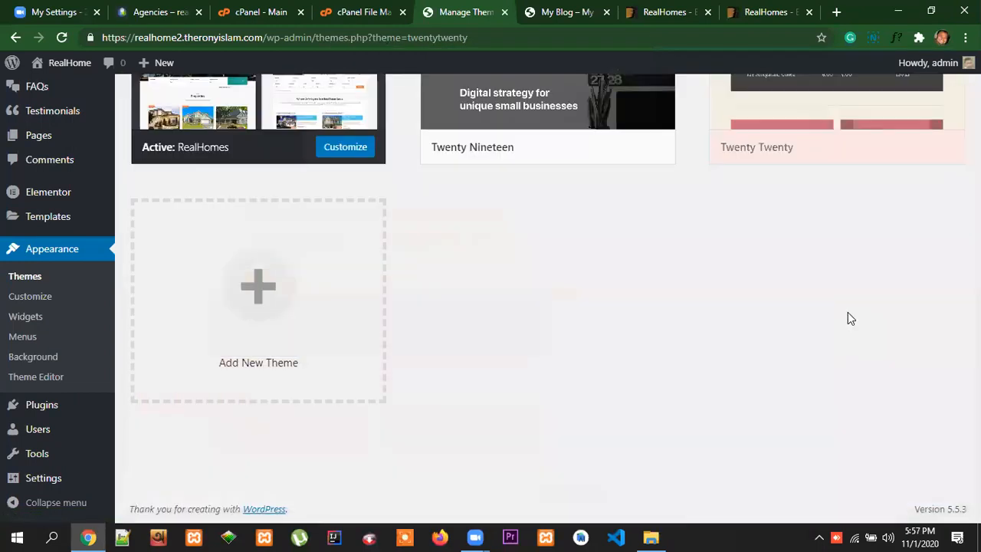
pyautogui.click(621, 172)
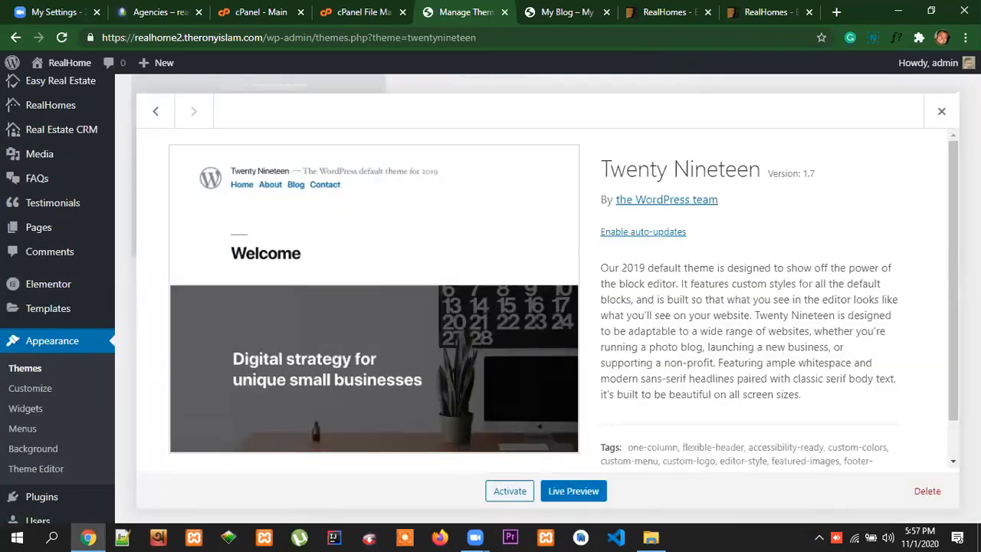
pyautogui.click(930, 494)
pyautogui.click(560, 147)
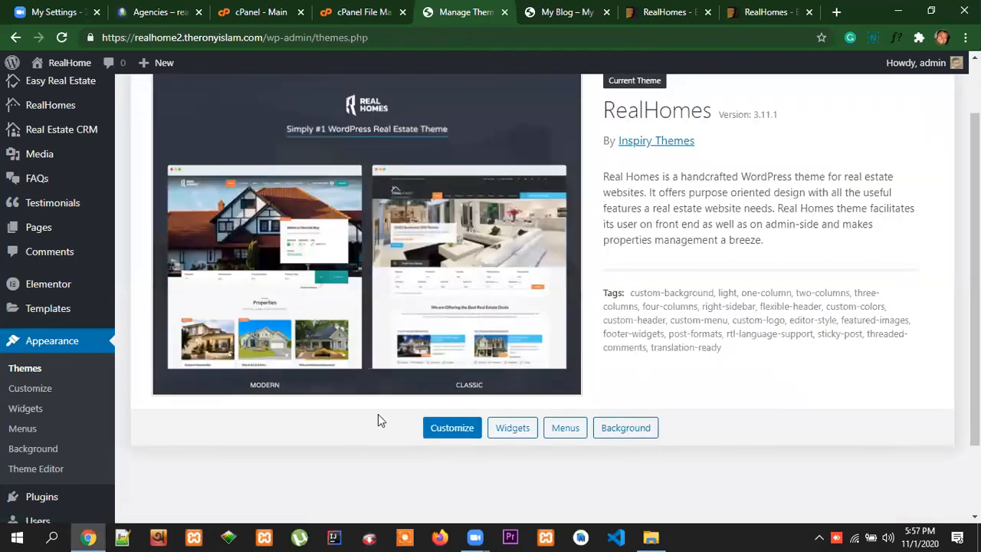
pyautogui.scroll(1, 321, 458)
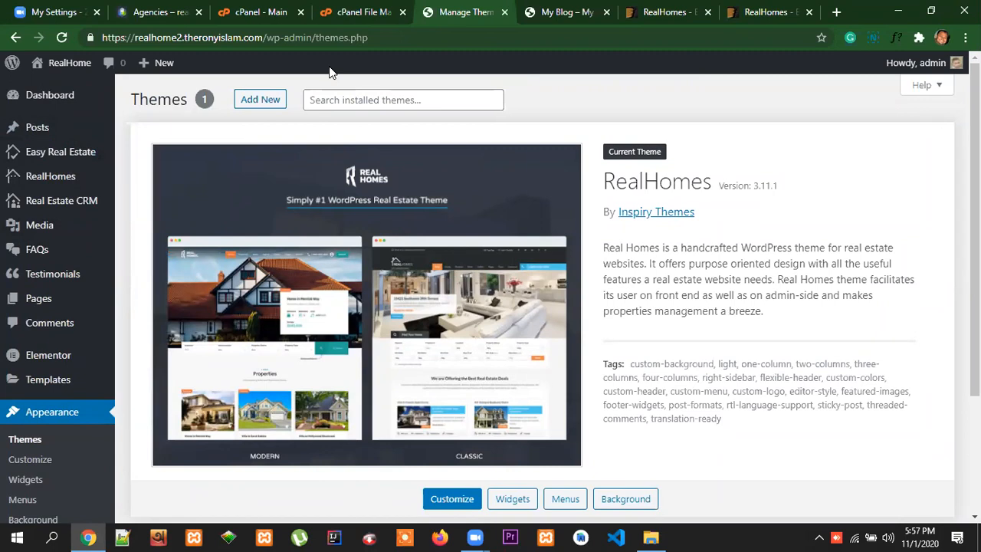
# Review the Agencies page of the reference Real Homes site, including its agency listings, property types and featured properties
pyautogui.click(159, 13)
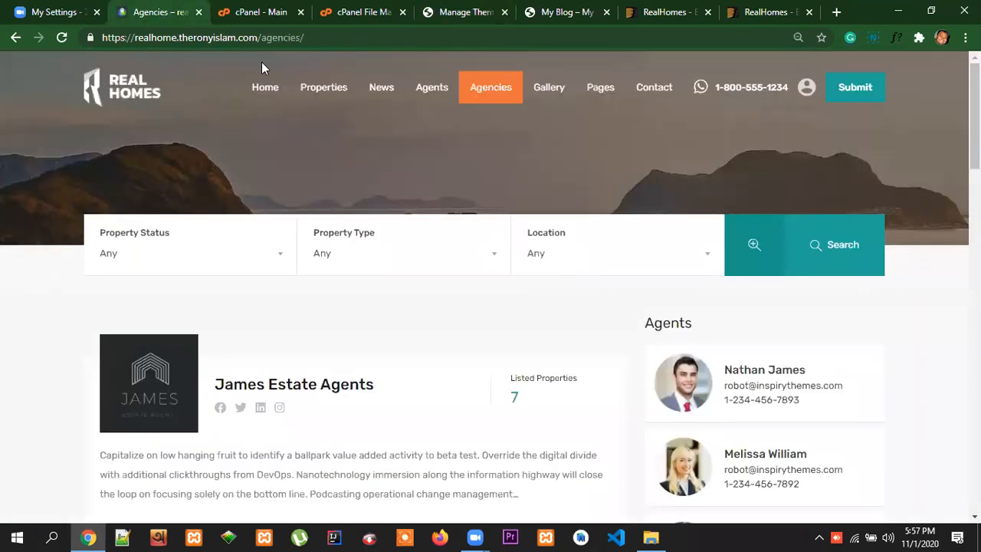
pyautogui.click(630, 195)
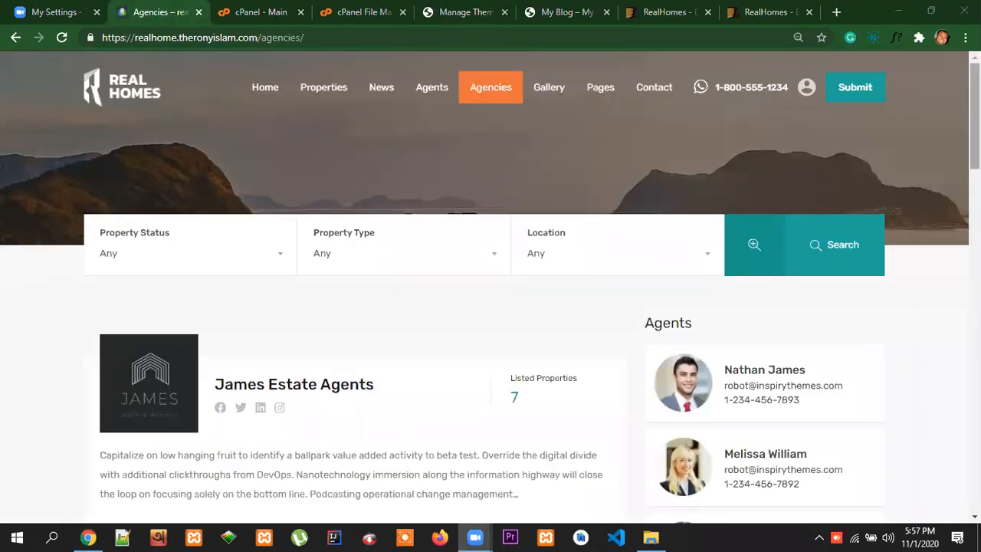
pyautogui.click(975, 139)
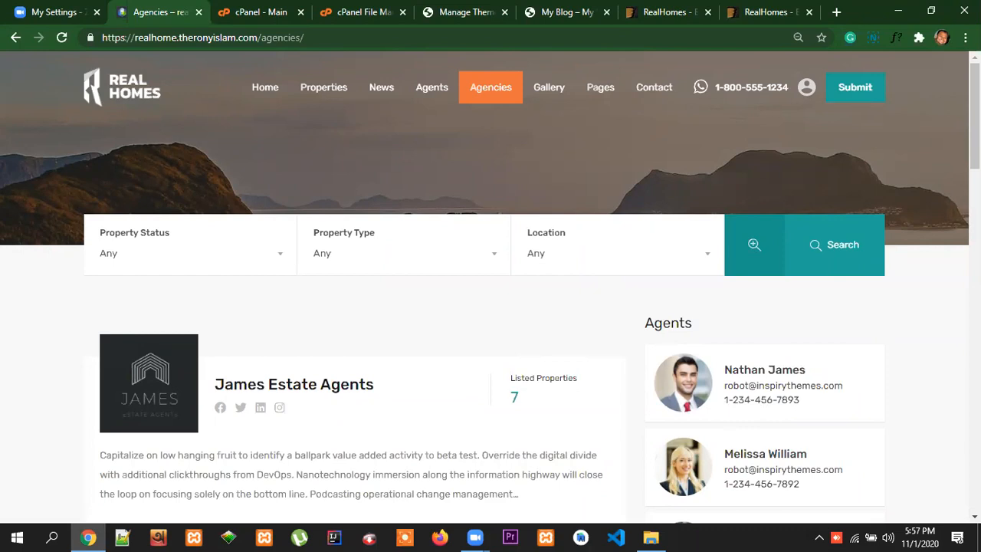
pyautogui.scroll(-15, 491, 288)
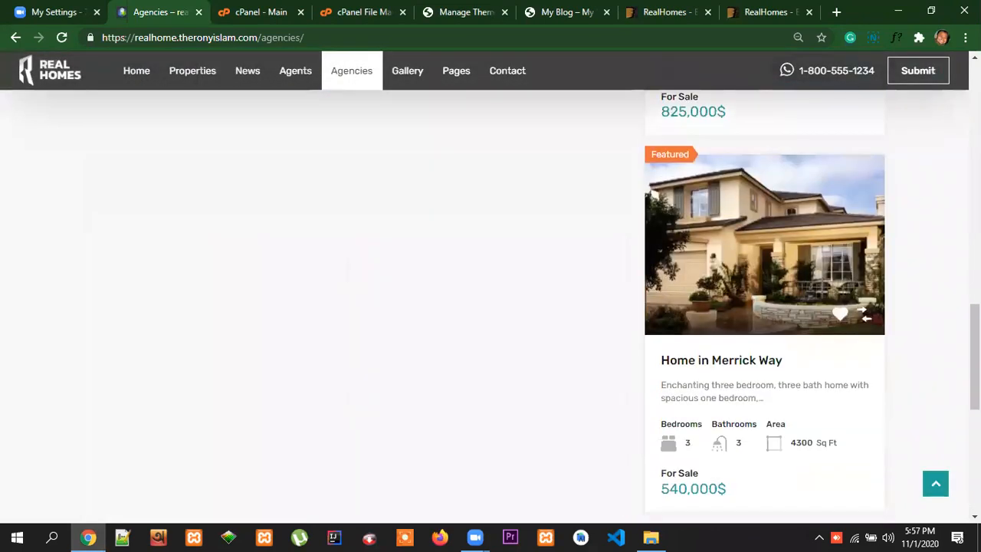
pyautogui.scroll(-5, 490, 306)
pyautogui.scroll(10, 491, 306)
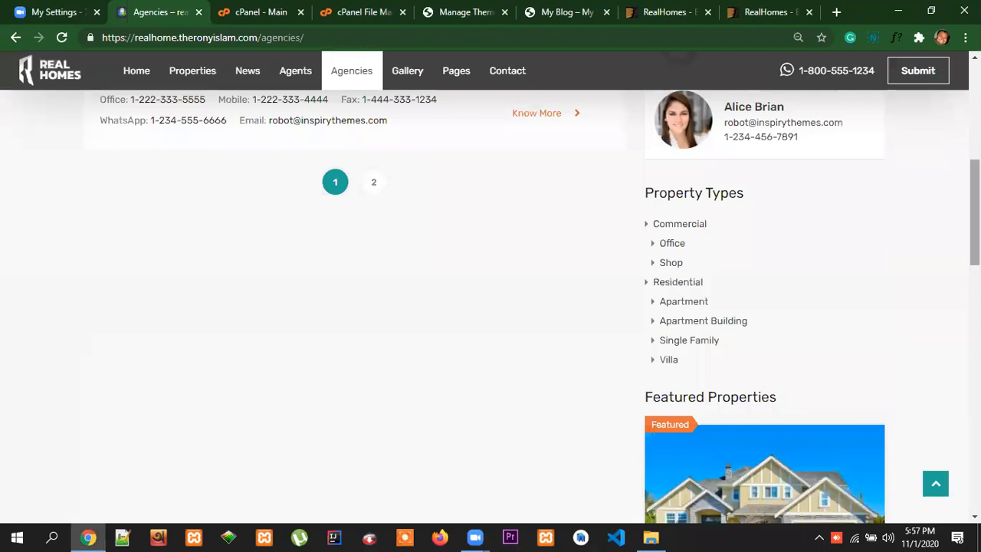
pyautogui.scroll(15, 491, 287)
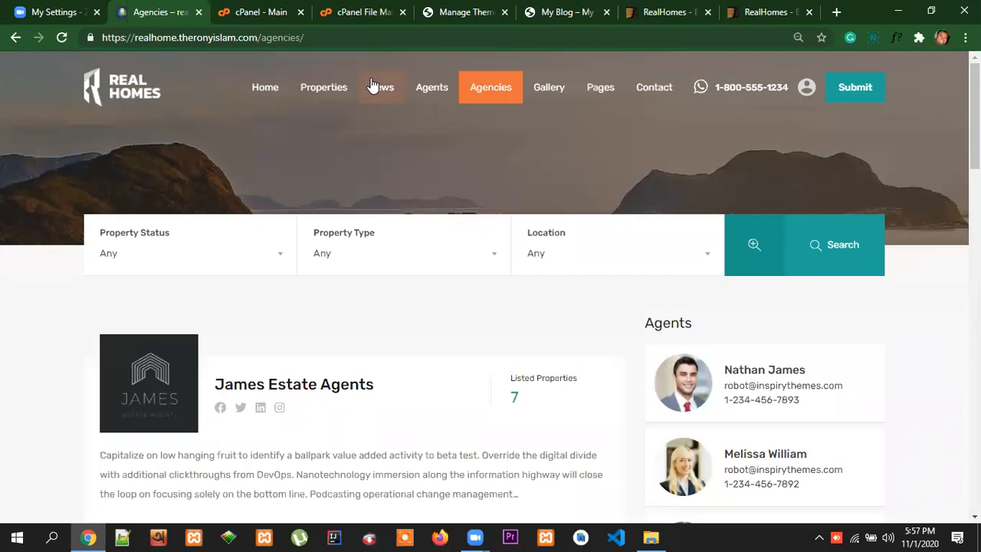
# Start a new WordPress page on the realhome2 site and title it "Home"
pyautogui.click(457, 11)
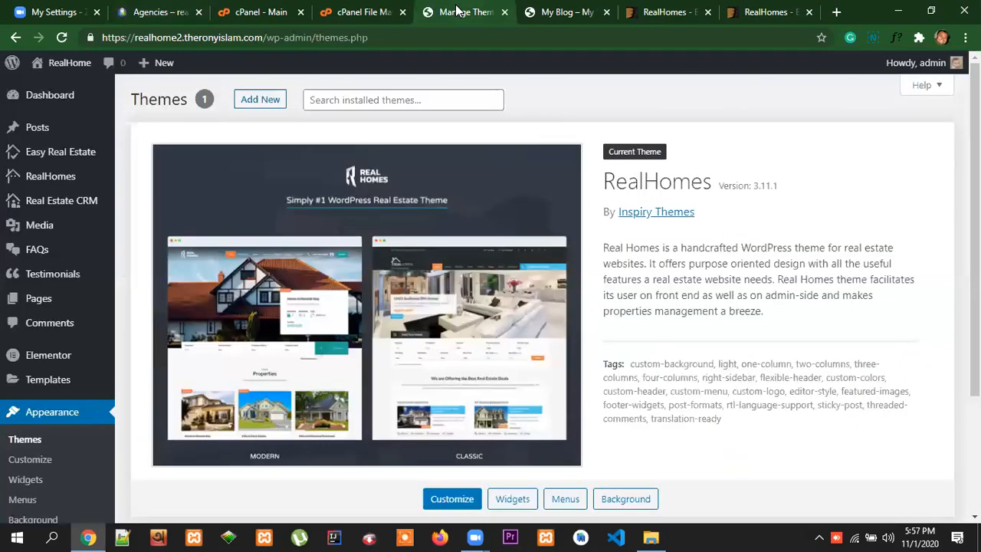
pyautogui.click(43, 301)
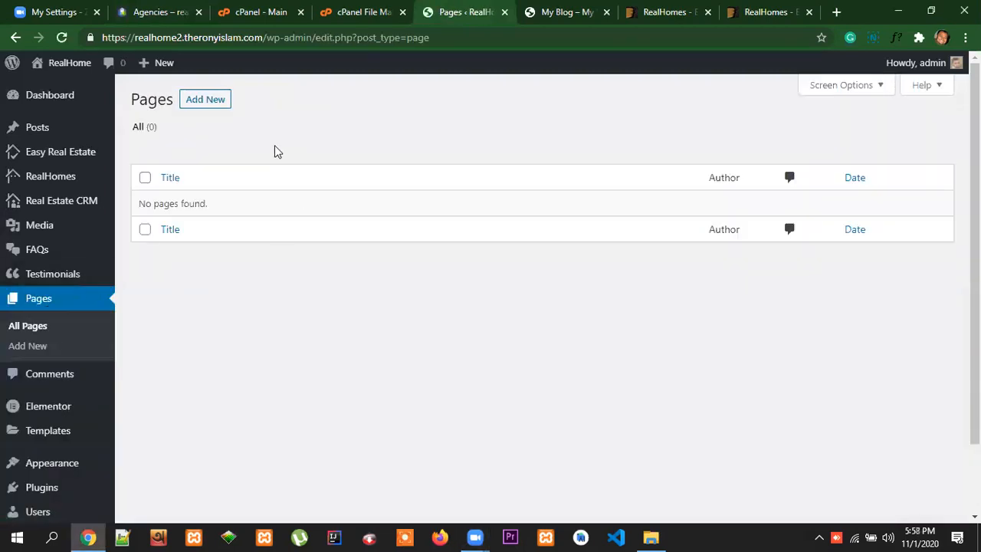
pyautogui.click(207, 98)
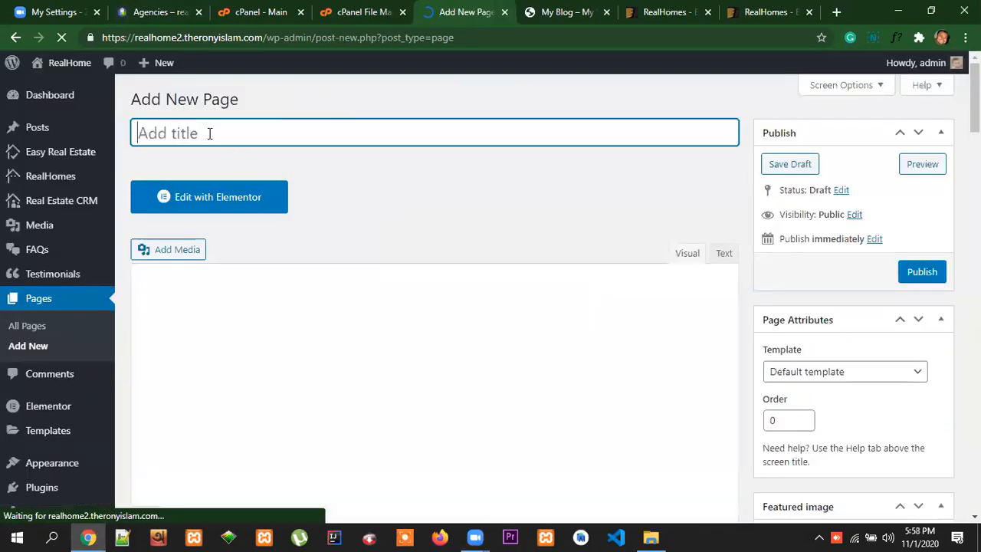
pyautogui.write('Home')
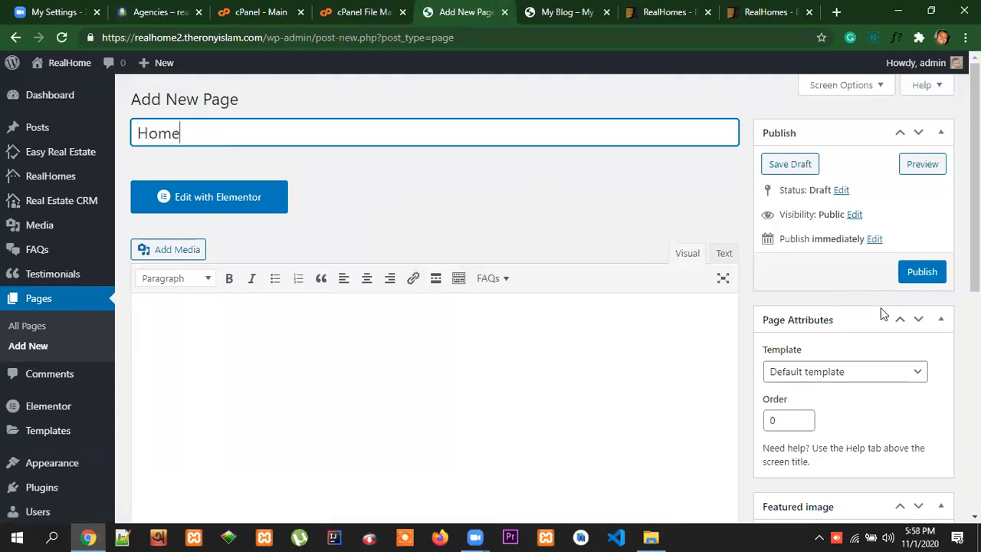
pyautogui.scroll(-2, 935, 307)
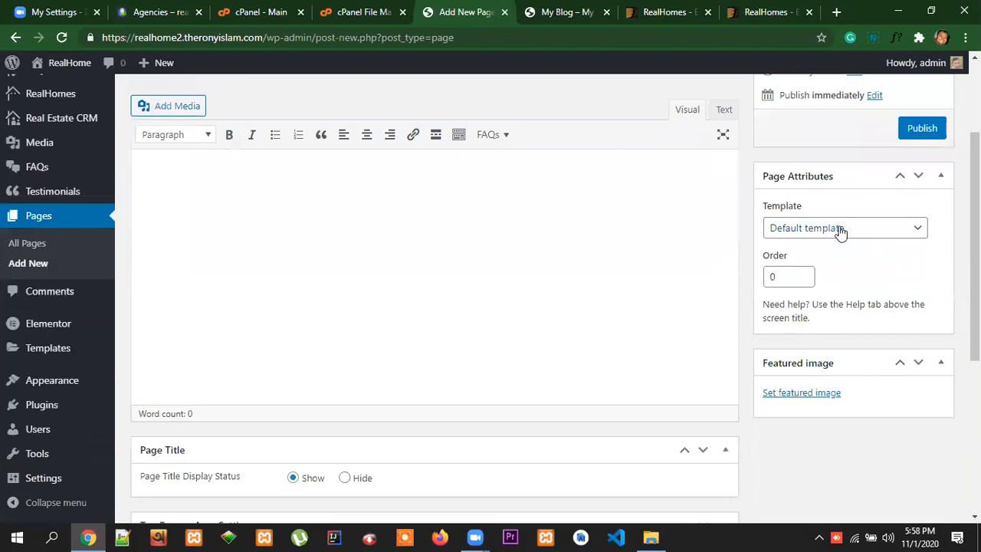
pyautogui.scroll(2, 930, 285)
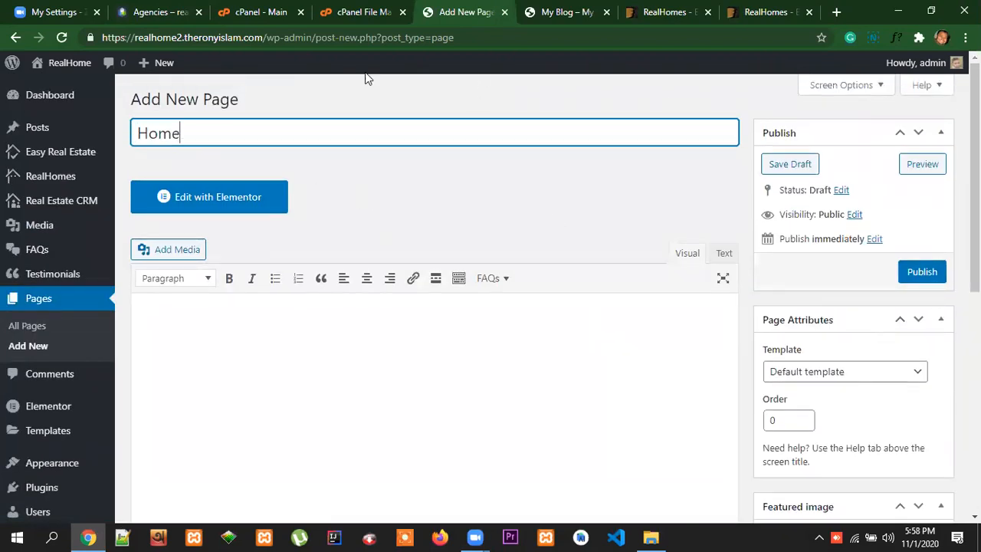
# Open the reference Real Homes site's homepage and examine its slider, search form, For Sale and Featured Properties sections
pyautogui.click(171, 14)
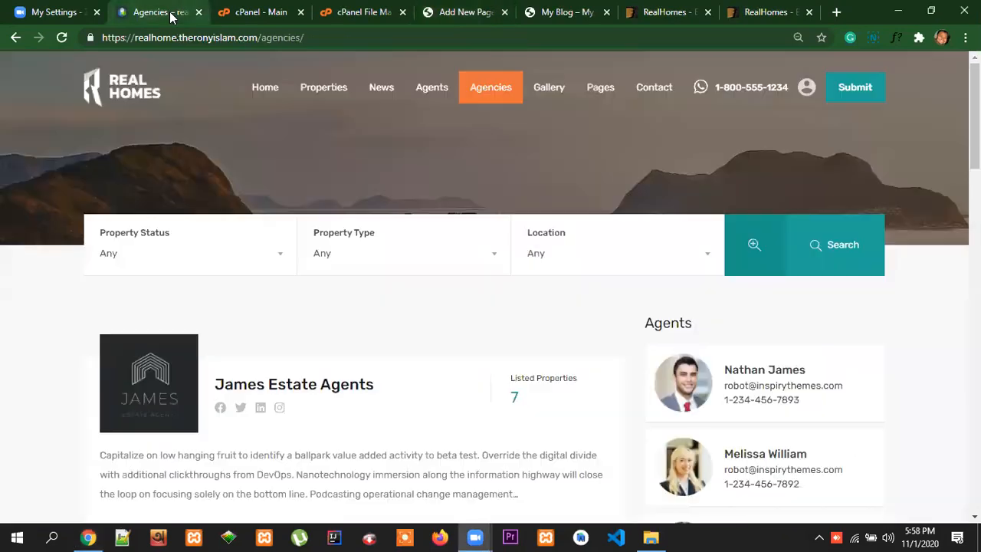
pyautogui.scroll(-3, 459, 325)
pyautogui.scroll(3, 477, 332)
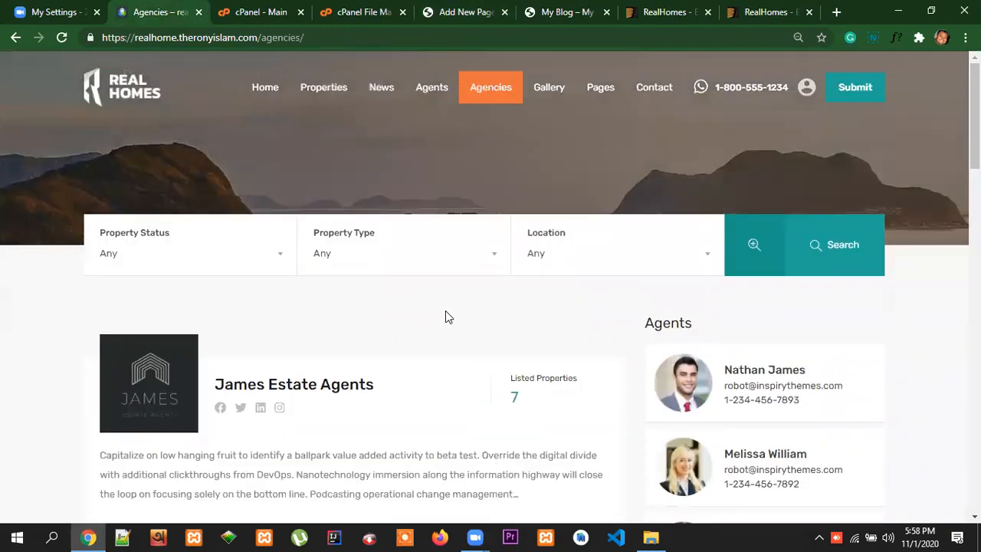
pyautogui.click(148, 110)
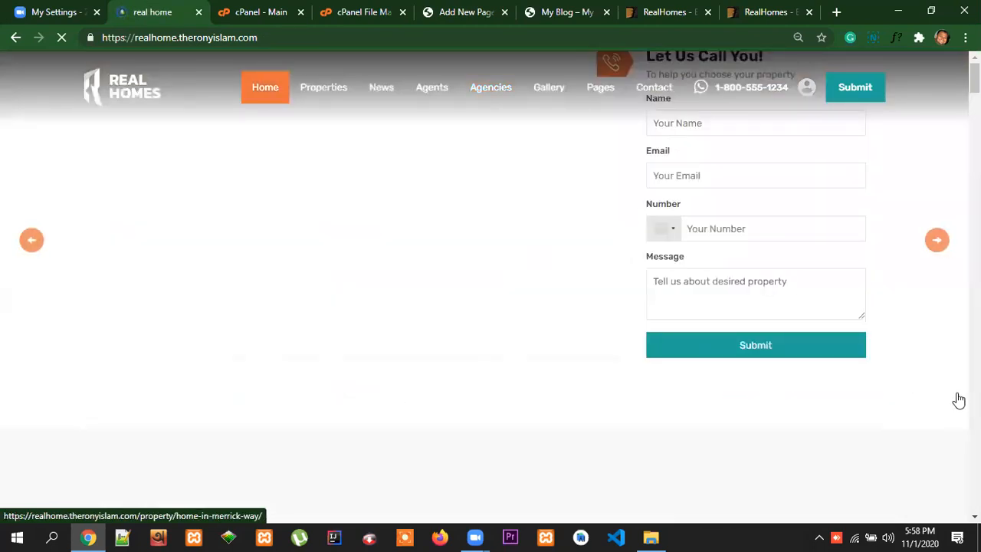
pyautogui.scroll(-3, 956, 400)
pyautogui.scroll(-3, 211, 515)
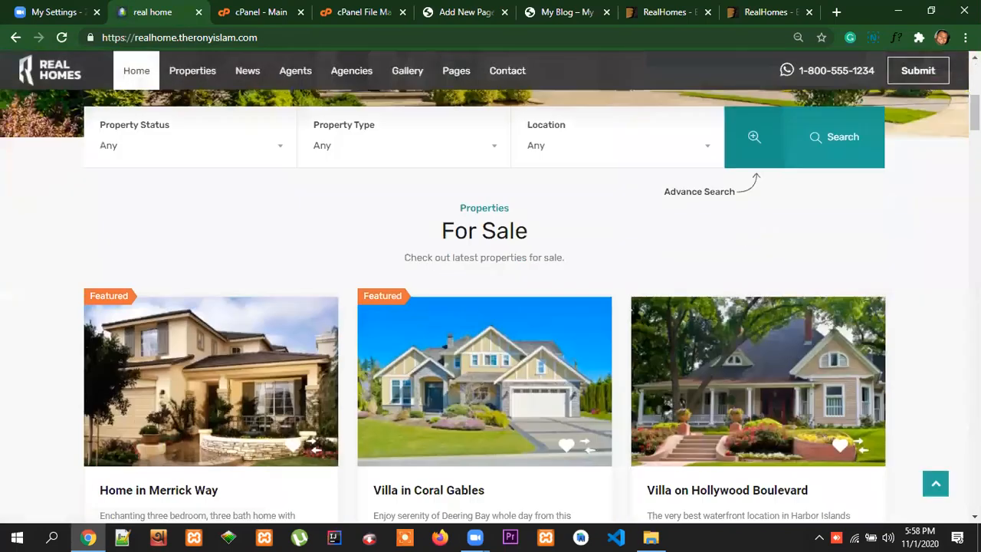
pyautogui.scroll(-15, 490, 306)
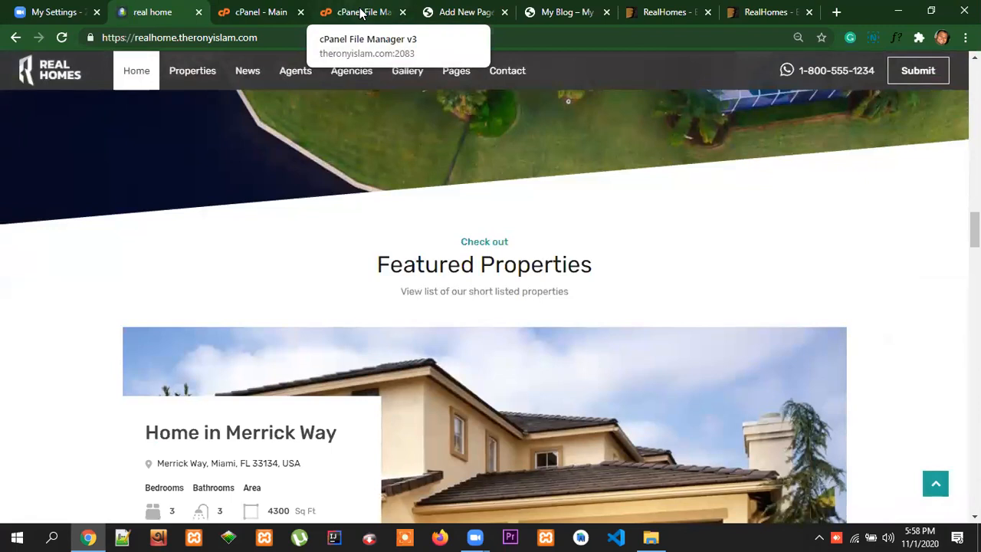
# Return to the new Home page in the WordPress editor and assign it the Home template
pyautogui.click(464, 12)
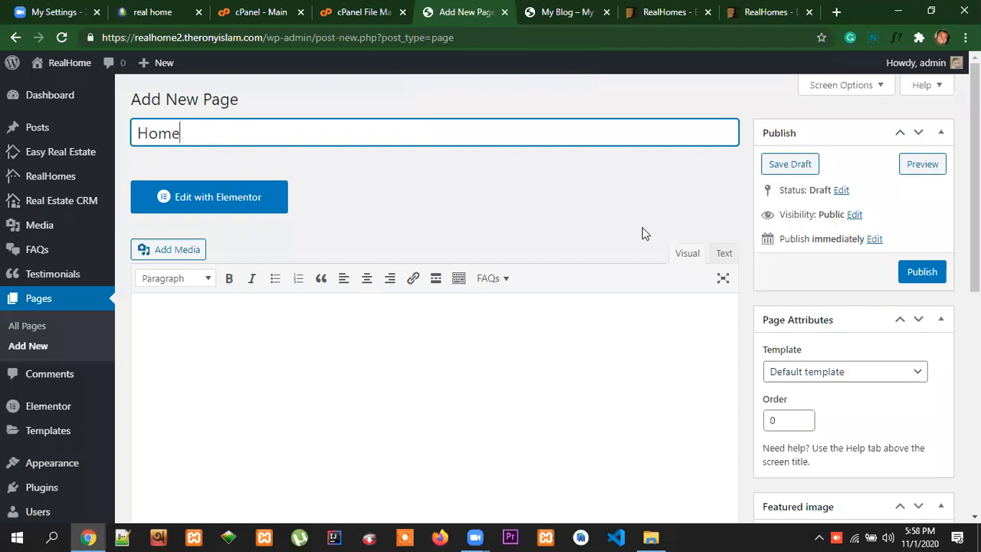
pyautogui.doubleClick(169, 132)
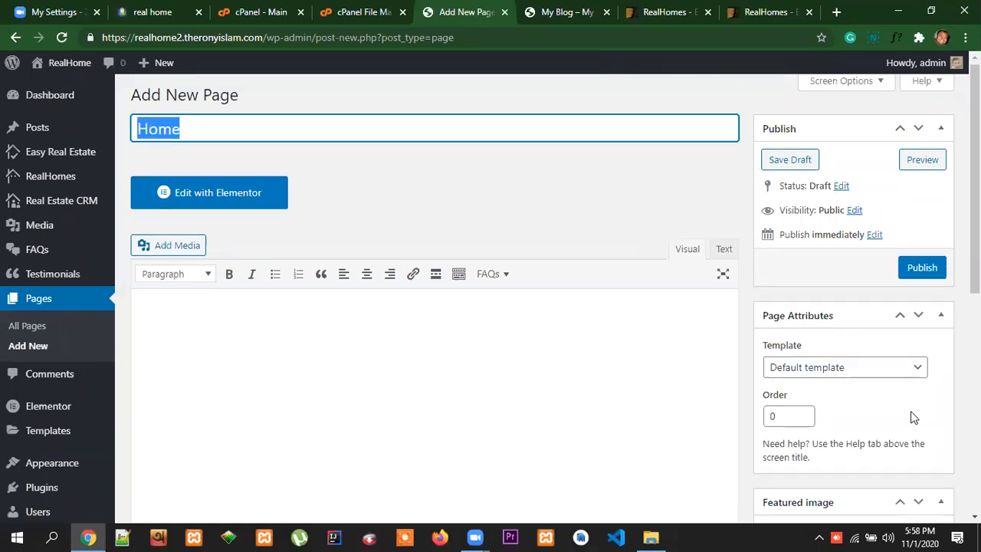
pyautogui.scroll(-1, 910, 411)
pyautogui.click(838, 304)
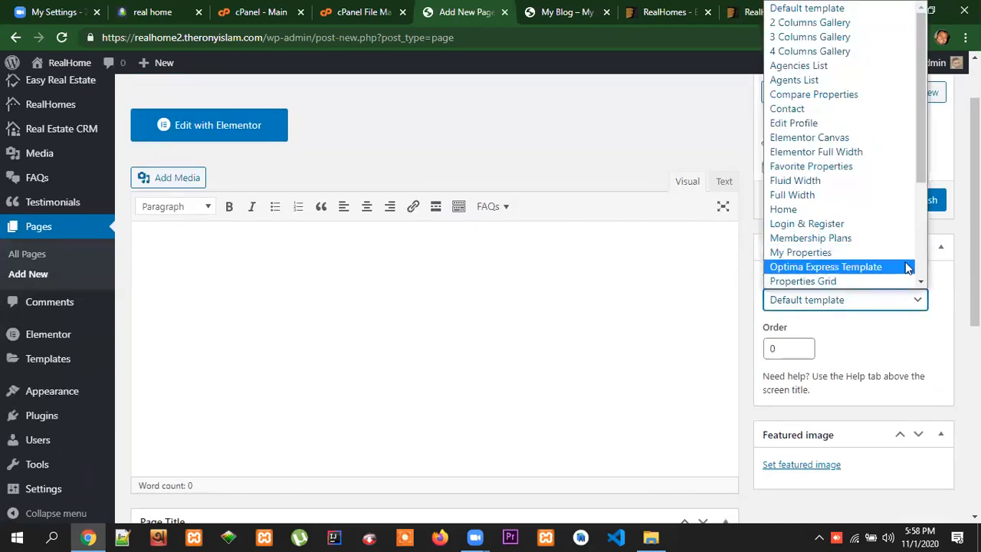
pyautogui.click(797, 212)
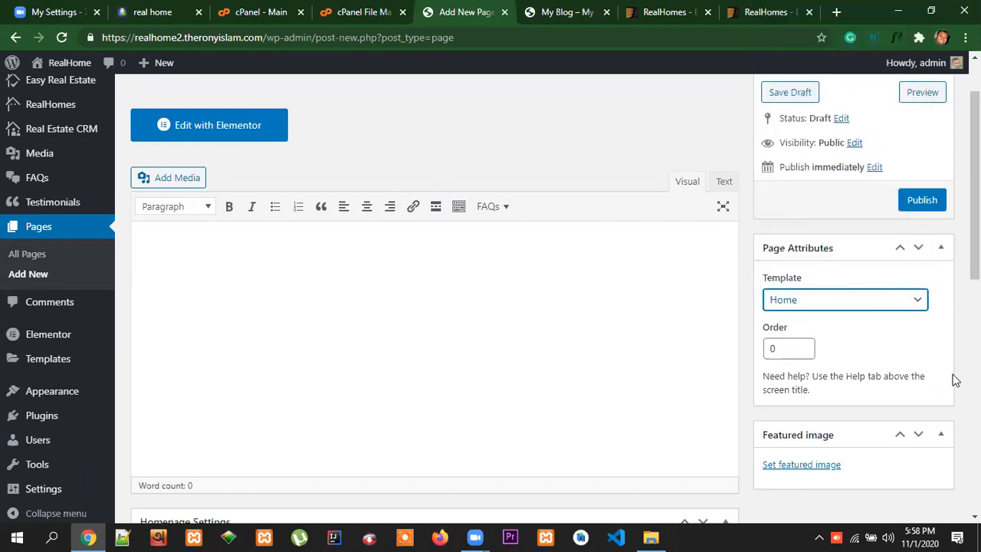
# Examine the Homepage Settings of the new page, including its section options and the default sections order
pyautogui.scroll(-6, 934, 369)
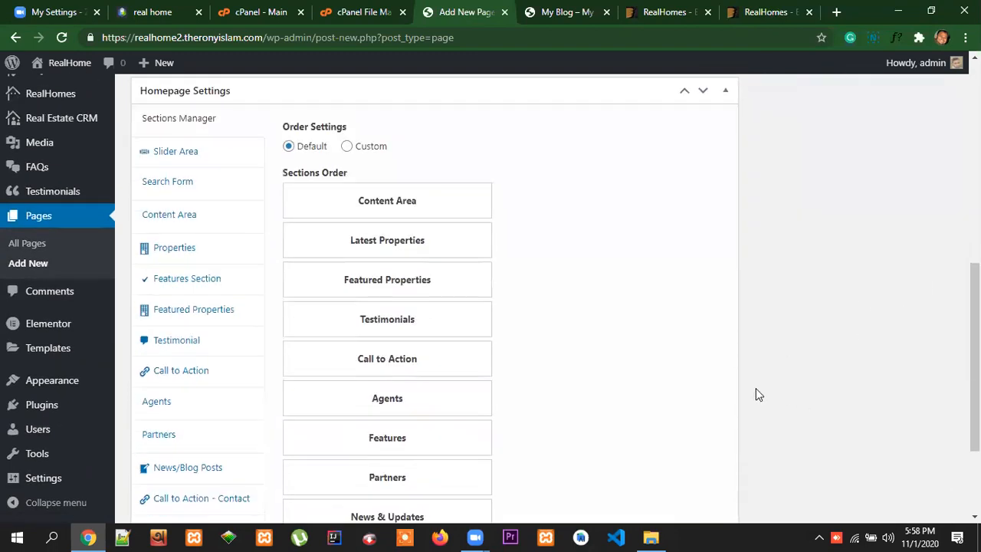
pyautogui.scroll(-2, 205, 414)
pyautogui.scroll(5, 214, 422)
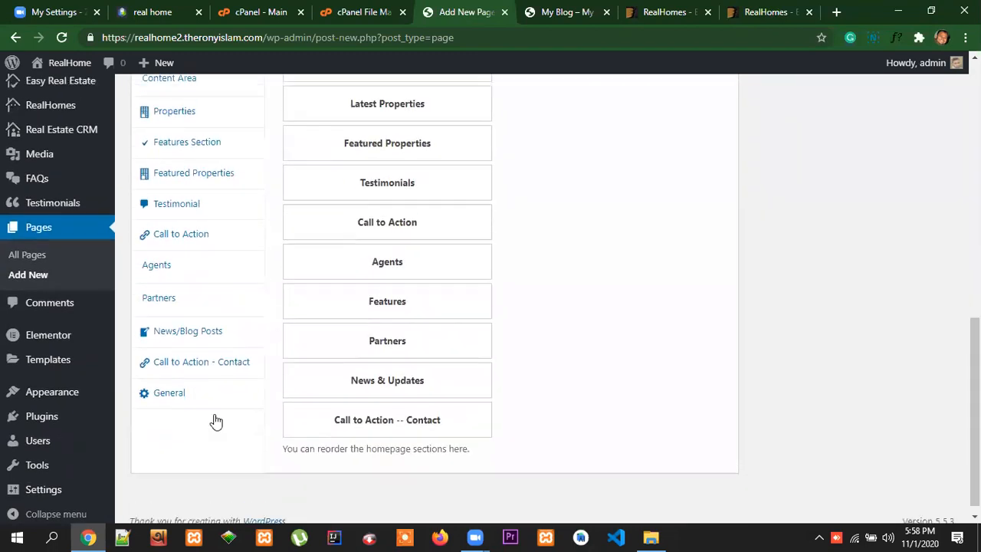
pyautogui.scroll(1, 216, 421)
pyautogui.scroll(-1, 278, 350)
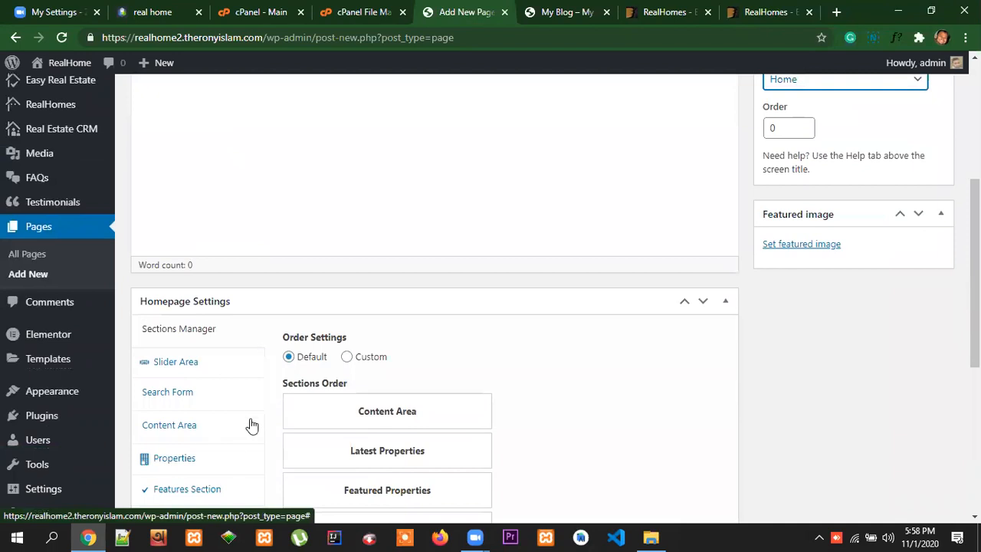
pyautogui.scroll(-2, 253, 406)
pyautogui.scroll(-1, 460, 432)
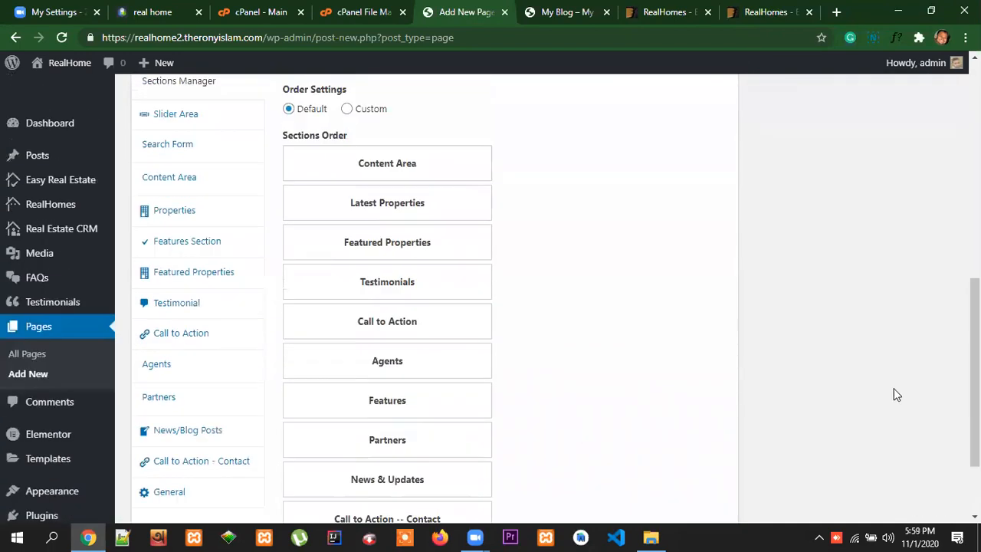
# Publish the Home page and open its permalink in a new browser tab
pyautogui.scroll(5, 929, 360)
pyautogui.scroll(2, 929, 360)
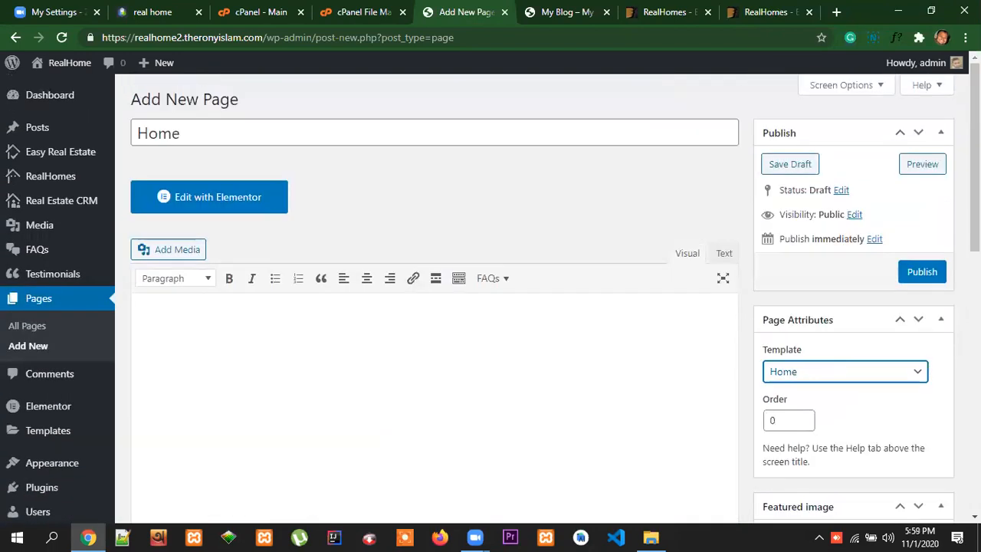
pyautogui.click(929, 282)
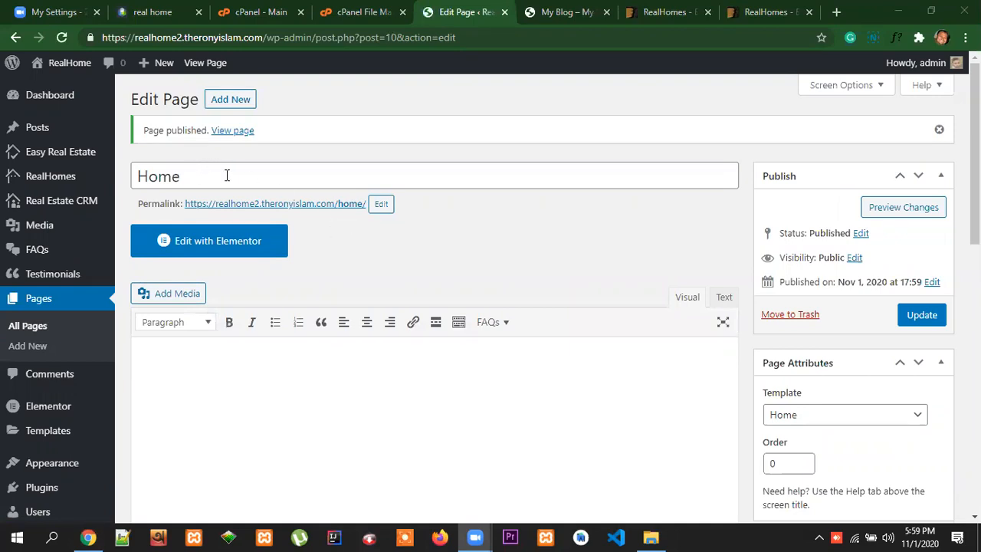
pyautogui.rightClick(296, 205)
pyautogui.click(338, 212)
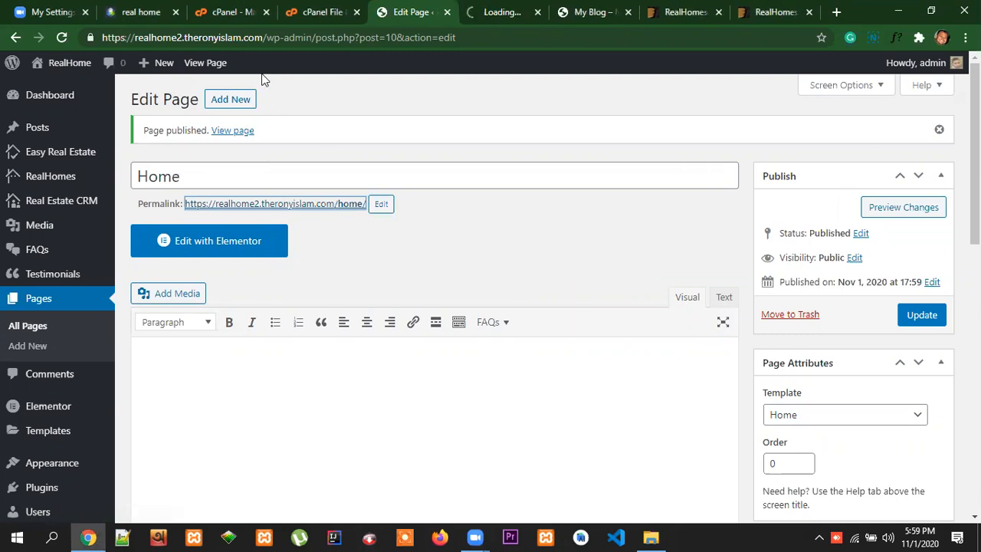
pyautogui.click(502, 14)
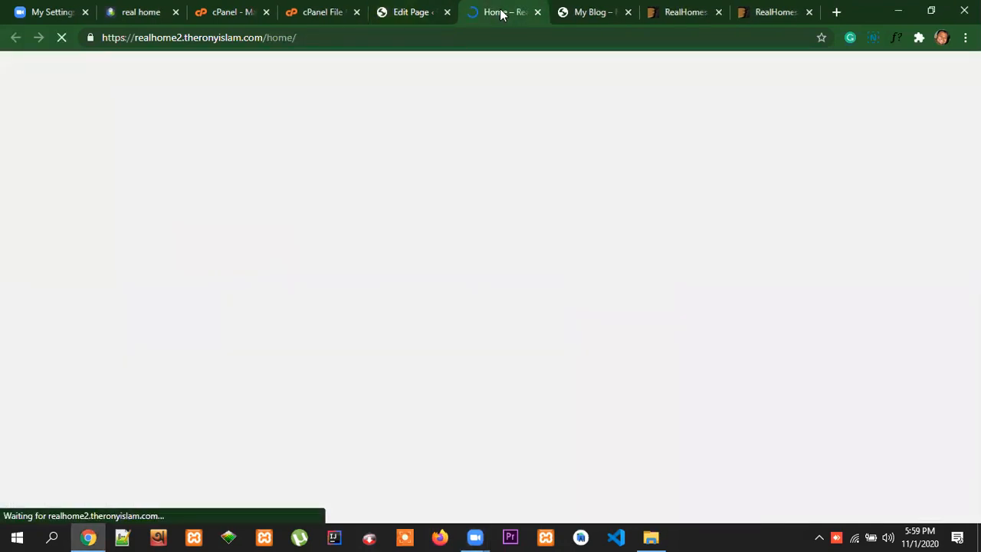
# Examine the published Home page on the realhome2 site and the /home/ part of its address
pyautogui.scroll(-2, 449, 382)
pyautogui.scroll(2, 450, 382)
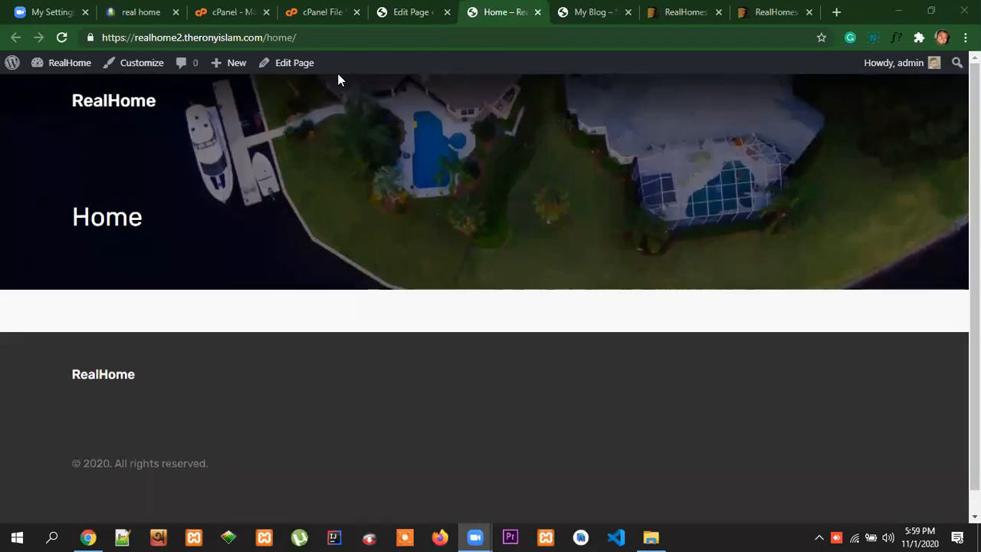
pyautogui.moveTo(266, 37); pyautogui.dragTo(96, 37)
pyautogui.click(324, 37)
pyautogui.click(322, 40)
pyautogui.moveTo(307, 38); pyautogui.dragTo(269, 37)
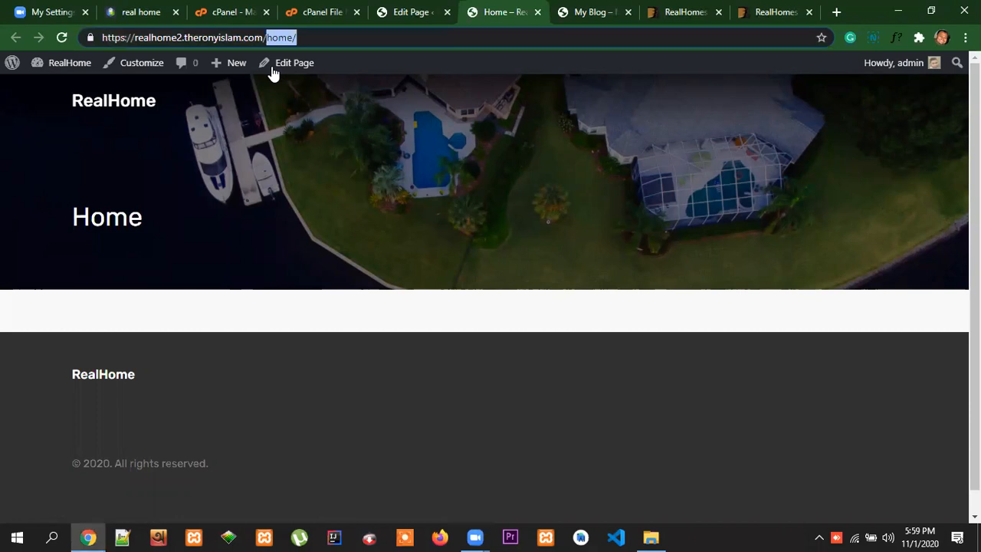
pyautogui.click(323, 90)
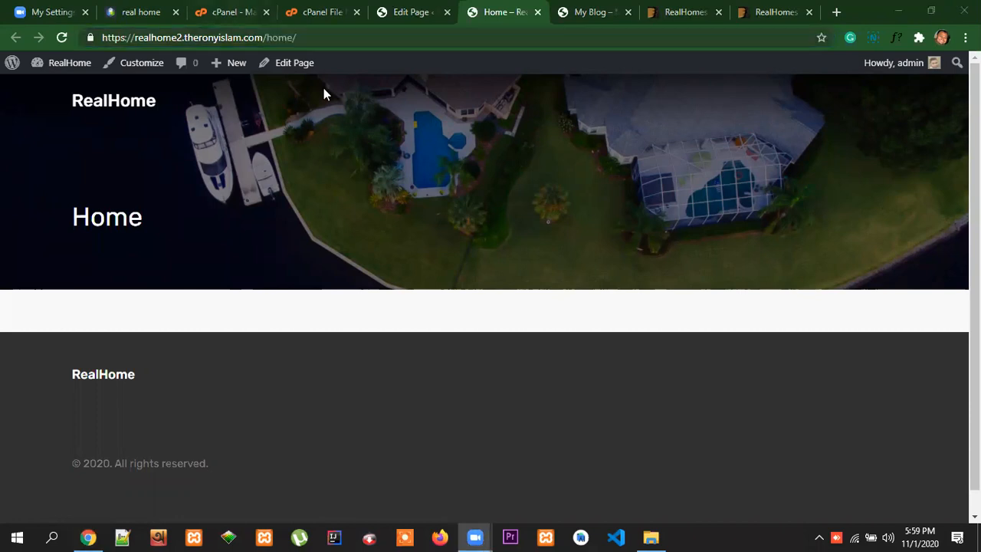
# Return to the Home page in the WordPress editor and start adding another new page
pyautogui.click(150, 12)
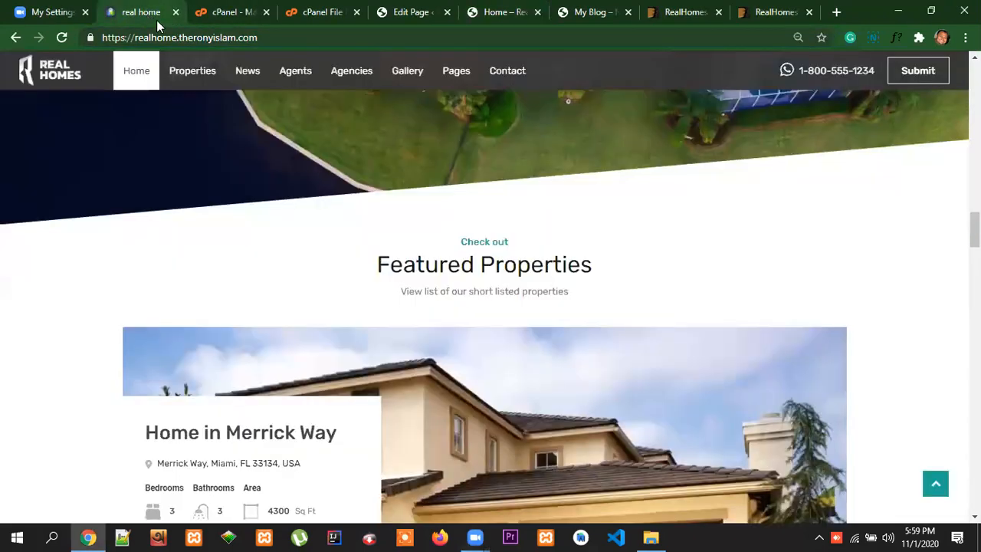
pyautogui.click(236, 11)
pyautogui.click(337, 11)
pyautogui.click(426, 12)
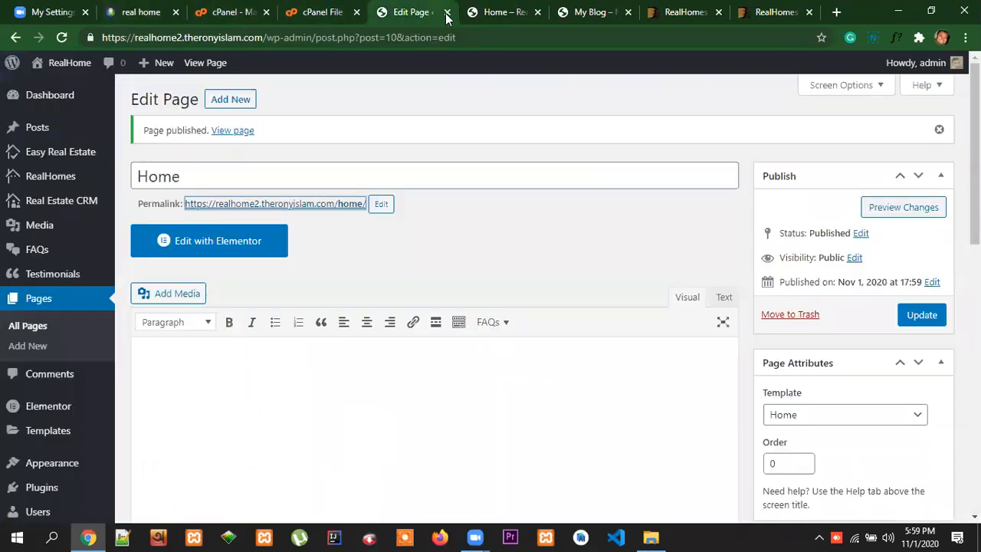
pyautogui.click(201, 176)
pyautogui.click(230, 99)
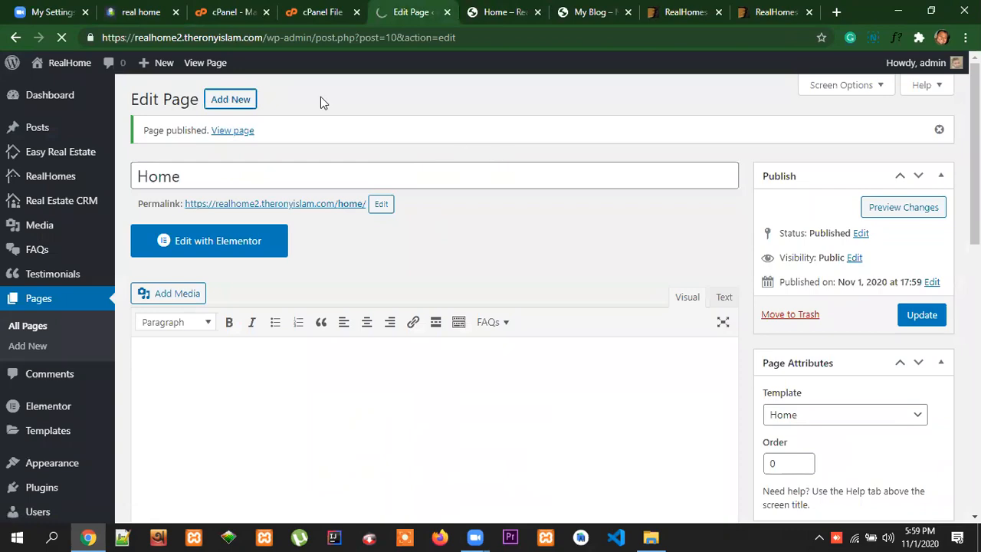
# Open the News page of the reference Real Homes site and examine its post list and sidebar sections
pyautogui.click(141, 11)
pyautogui.scroll(4, 644, 256)
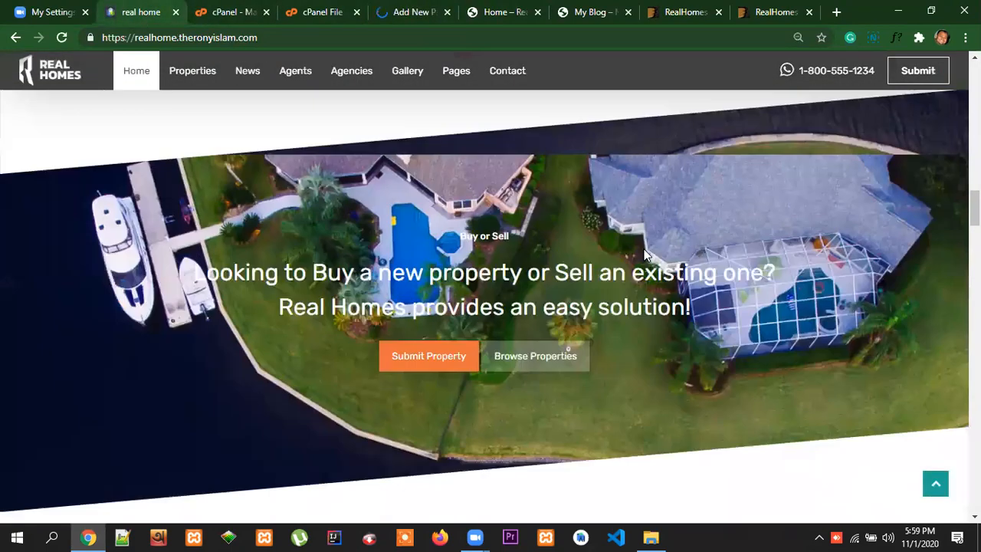
pyautogui.scroll(10, 644, 255)
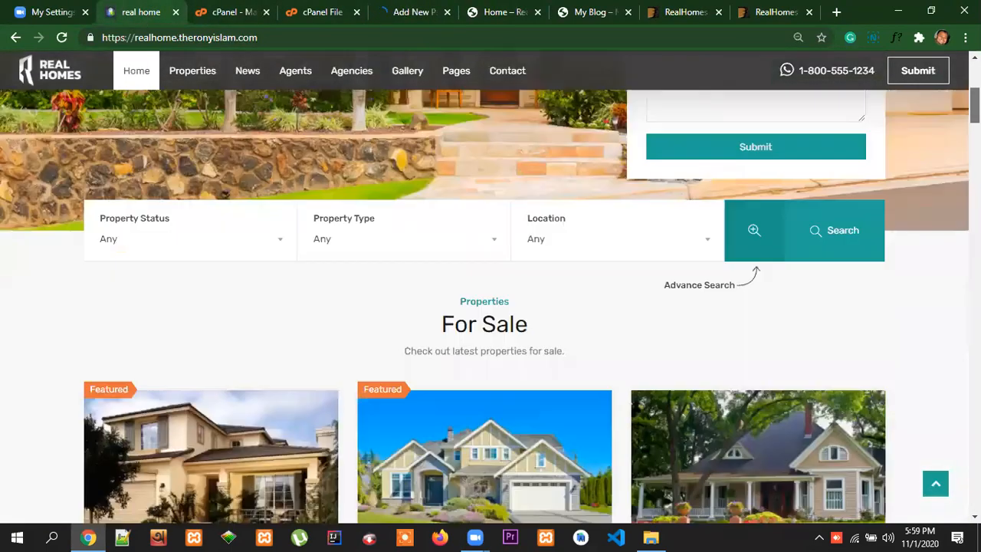
pyautogui.scroll(5, 668, 148)
pyautogui.click(379, 98)
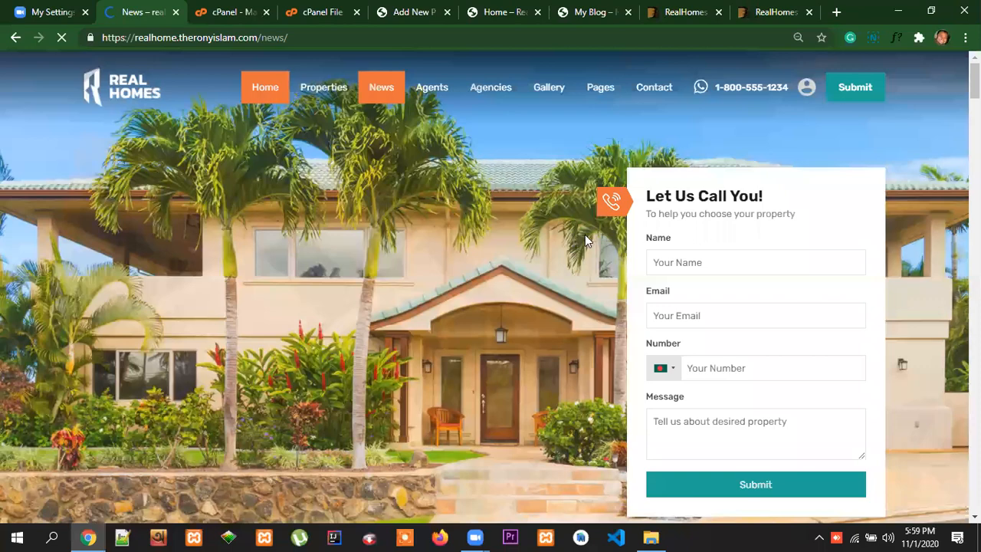
pyautogui.scroll(-2, 657, 331)
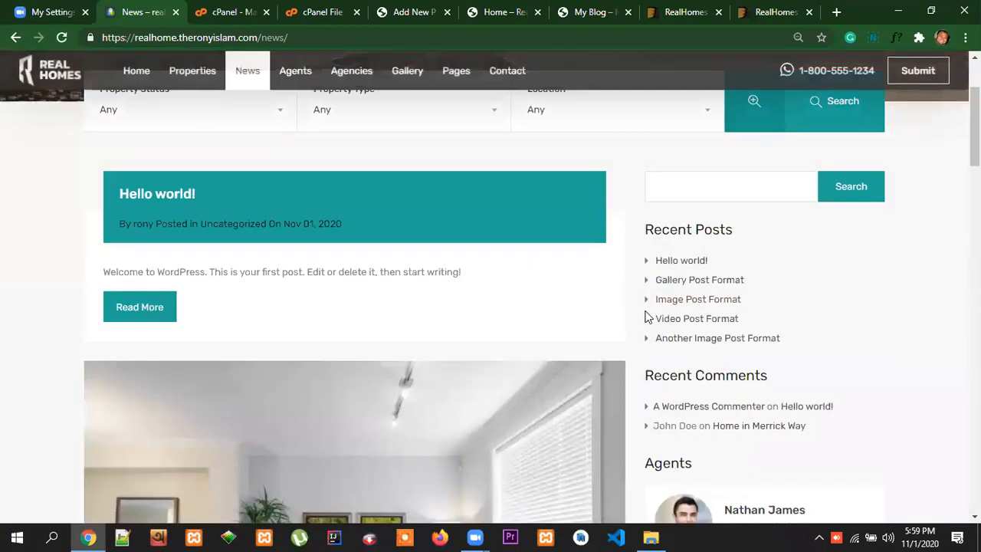
pyautogui.scroll(-4, 648, 317)
pyautogui.scroll(6, 659, 339)
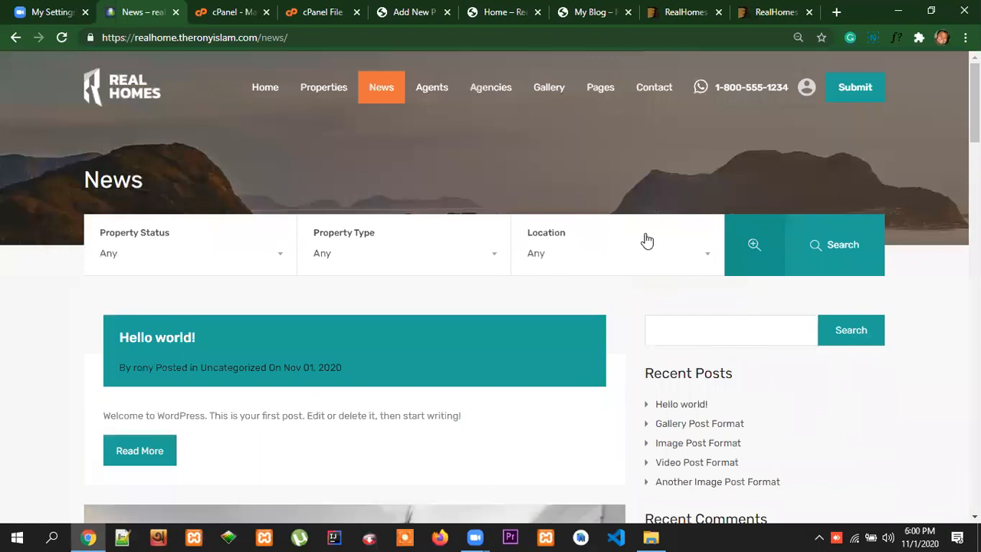
pyautogui.scroll(-2, 929, 341)
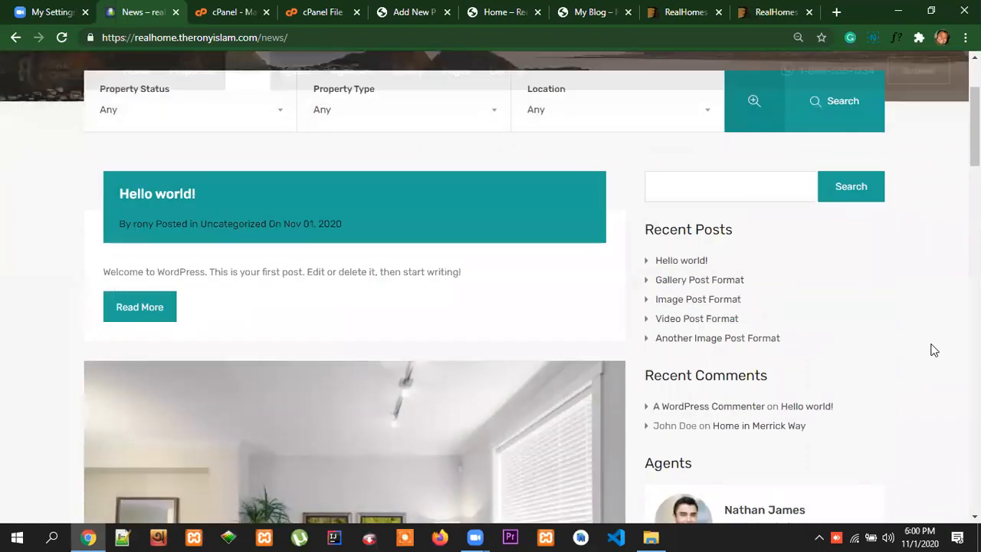
pyautogui.scroll(-5, 799, 491)
pyautogui.scroll(5, 419, 346)
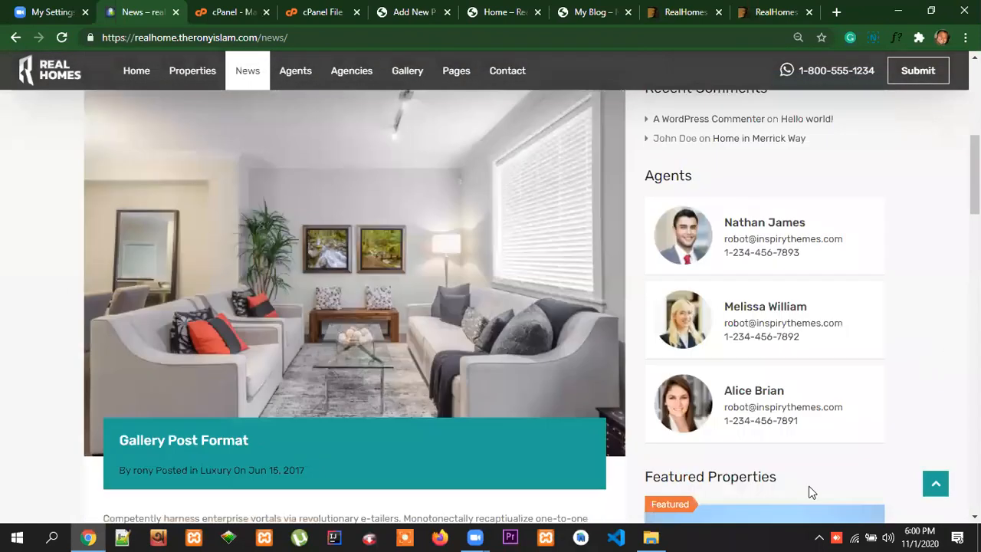
pyautogui.scroll(-4, 420, 283)
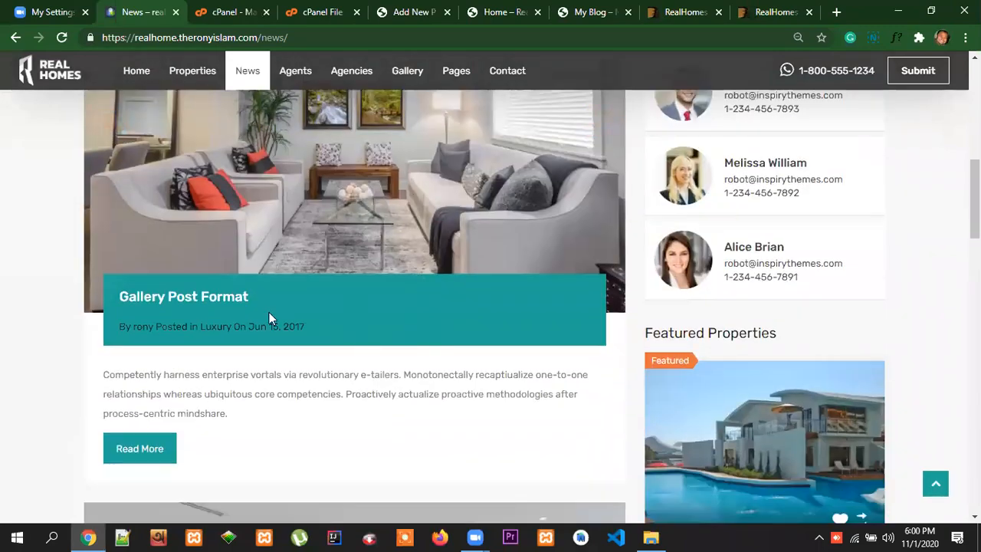
pyautogui.scroll(-5, 378, 434)
pyautogui.scroll(-8, 368, 435)
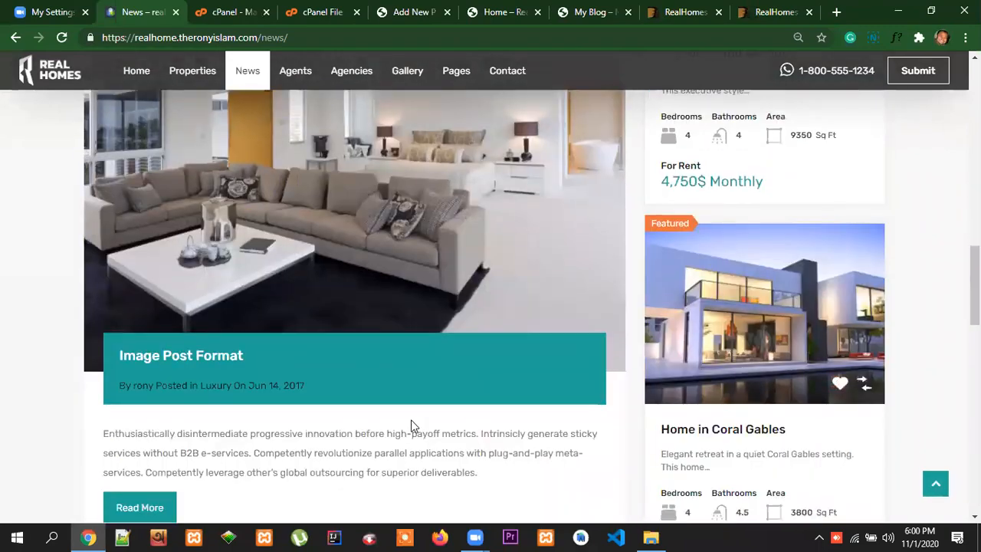
pyautogui.scroll(-3, 526, 436)
pyautogui.scroll(12, 869, 442)
pyautogui.scroll(7, 922, 439)
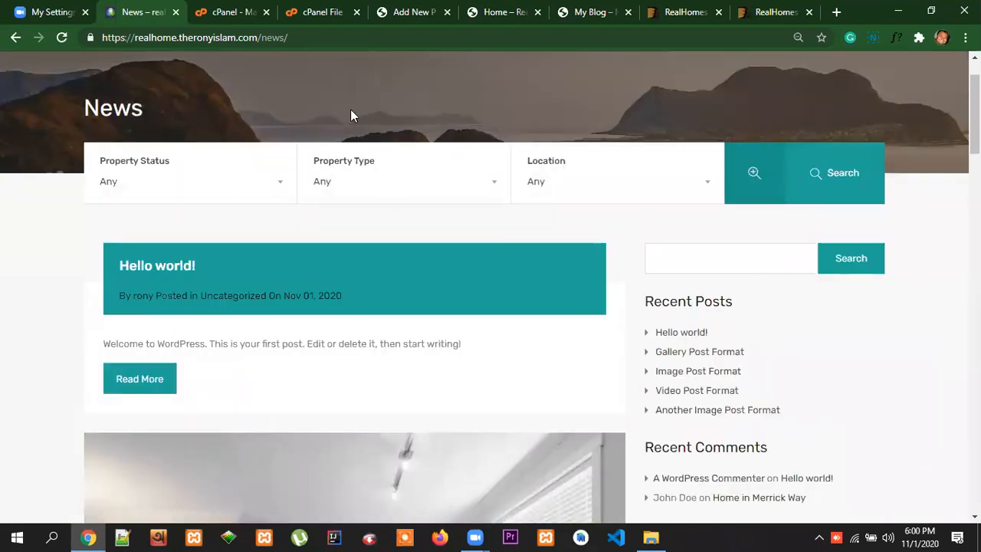
# Title the new WordPress page Blog, keep the Default template and publish it
pyautogui.click(414, 11)
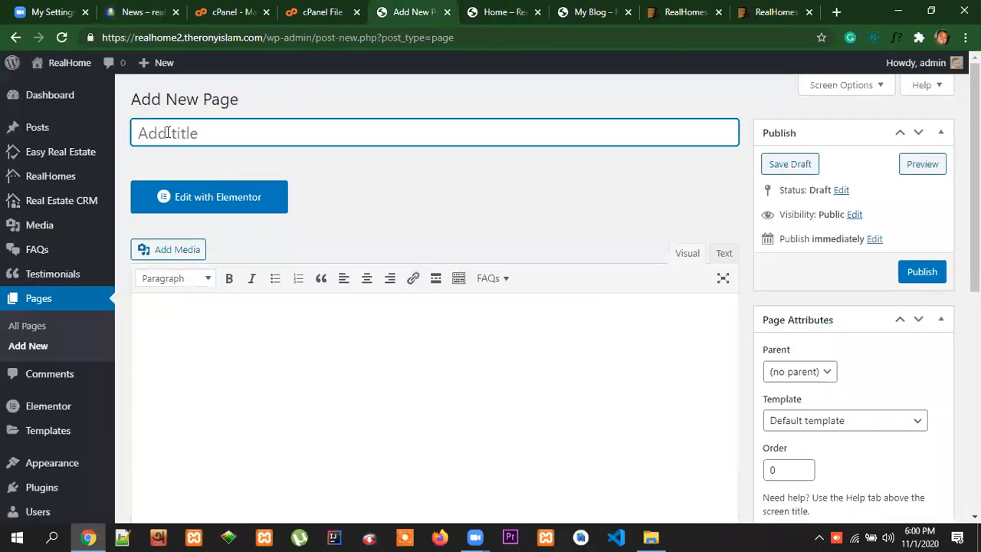
pyautogui.write('Blog')
pyautogui.scroll(-1, 889, 399)
pyautogui.click(864, 355)
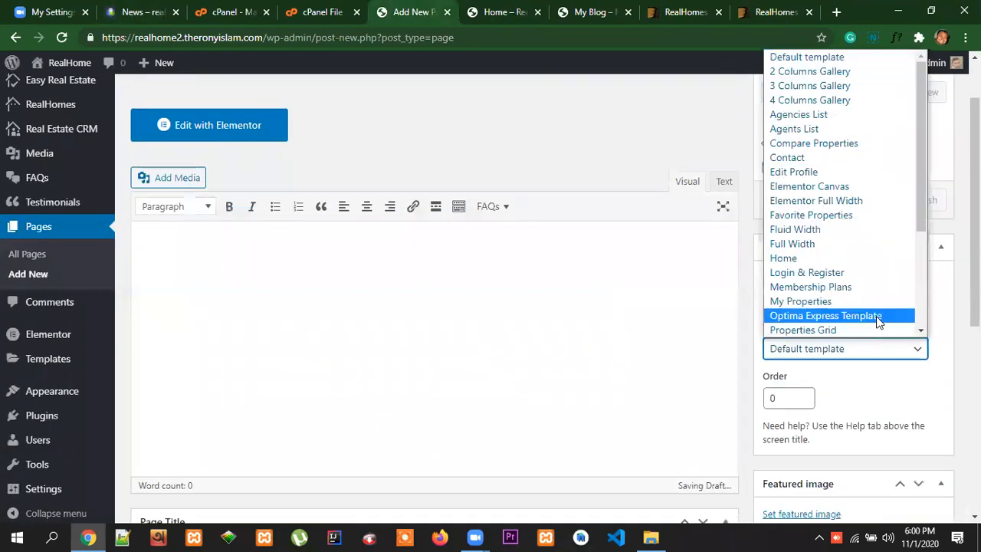
pyautogui.scroll(-5, 912, 343)
pyautogui.scroll(4, 930, 361)
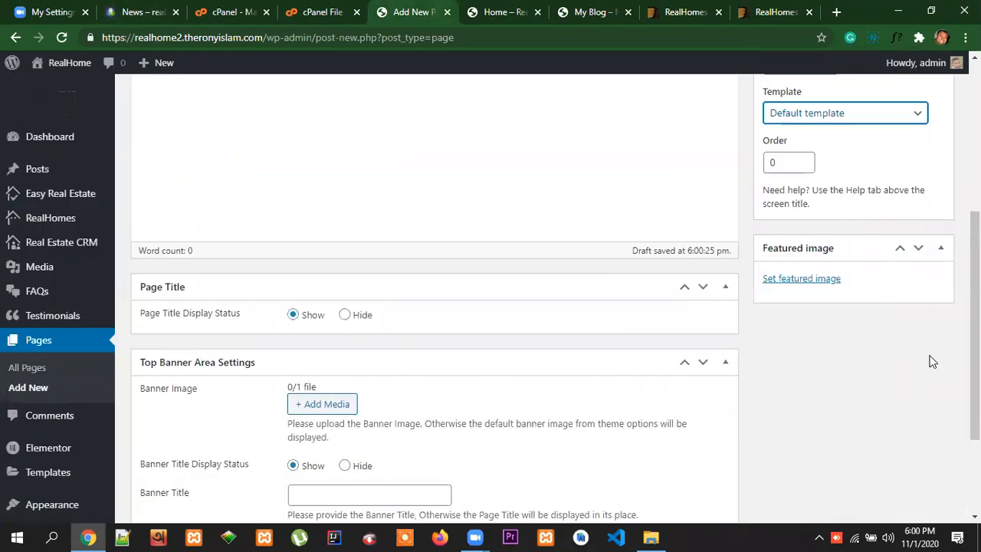
pyautogui.click(898, 255)
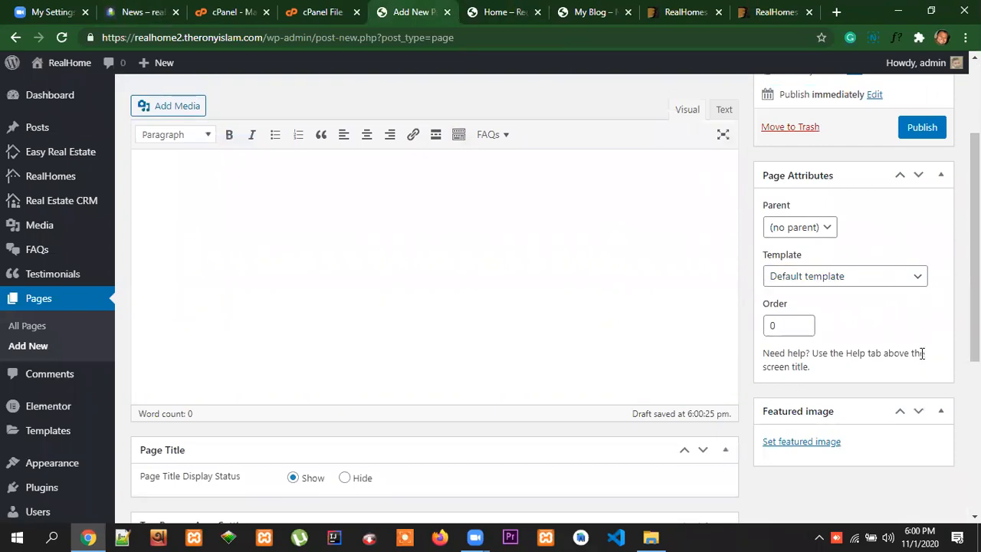
pyautogui.scroll(2, 924, 358)
pyautogui.click(924, 276)
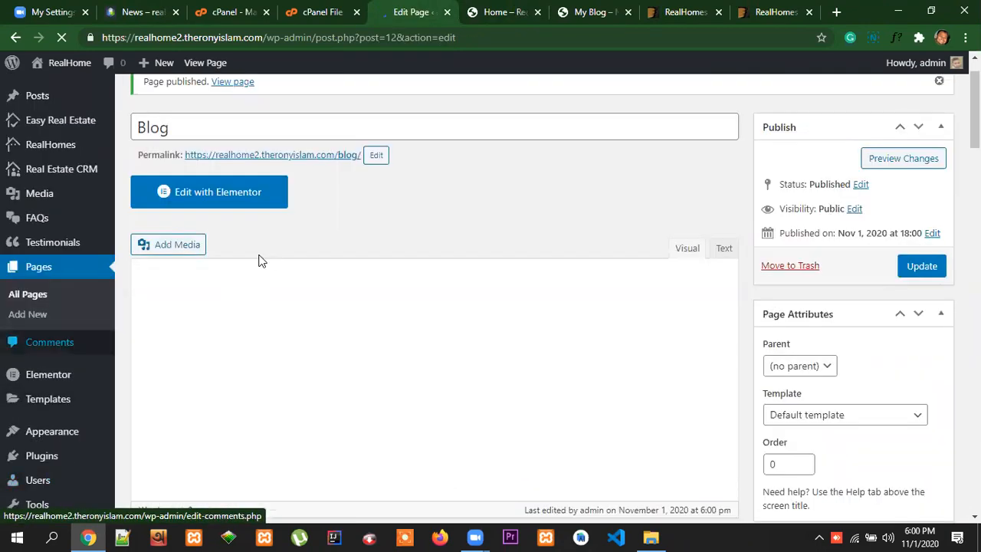
# Open the Reading settings of the realhome2 site
pyautogui.scroll(-3, 72, 490)
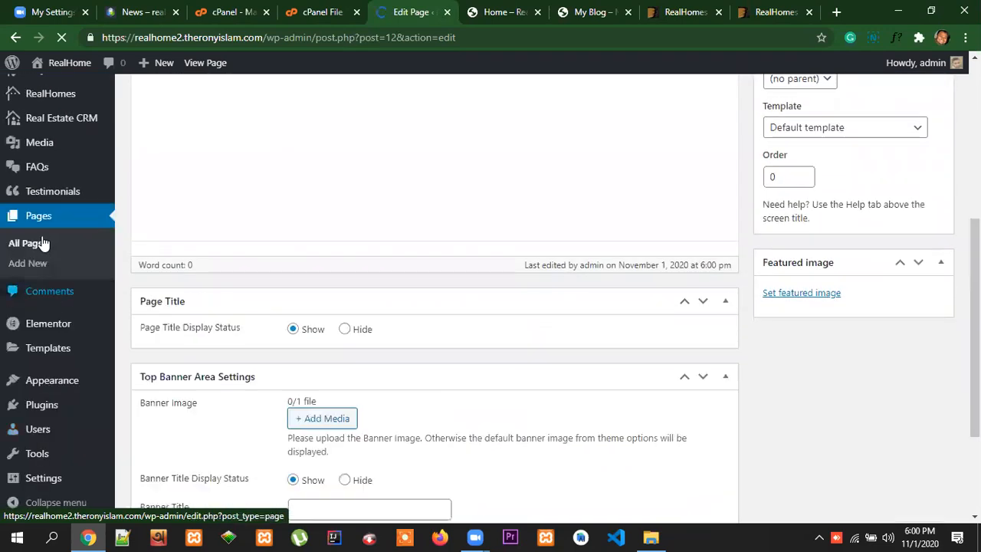
pyautogui.scroll(-2, 62, 317)
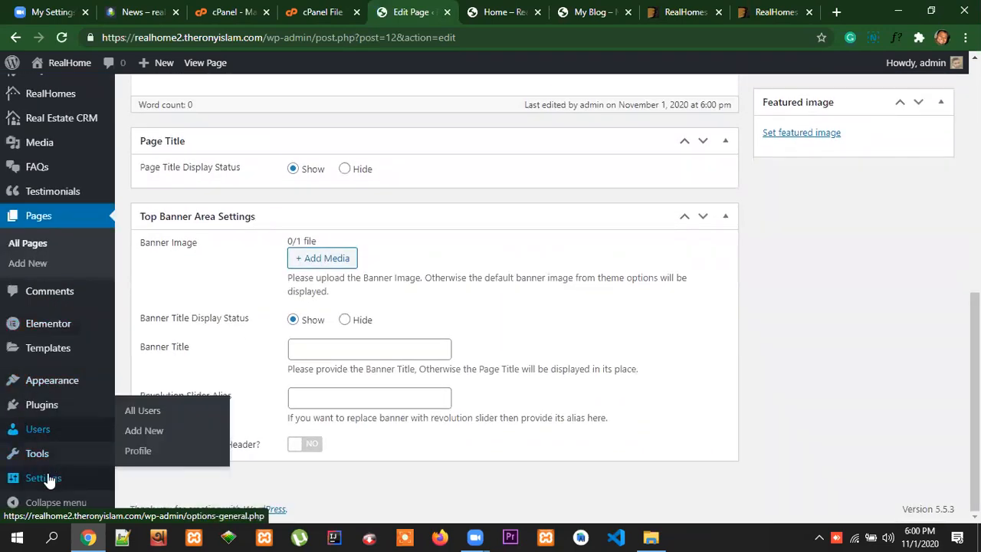
pyautogui.click(39, 479)
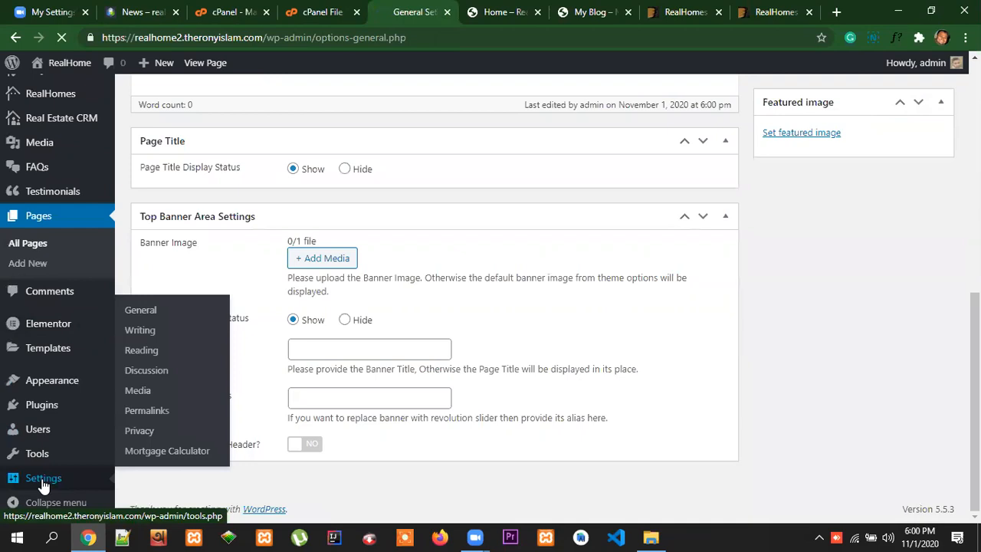
pyautogui.scroll(-4, 92, 490)
pyautogui.click(34, 375)
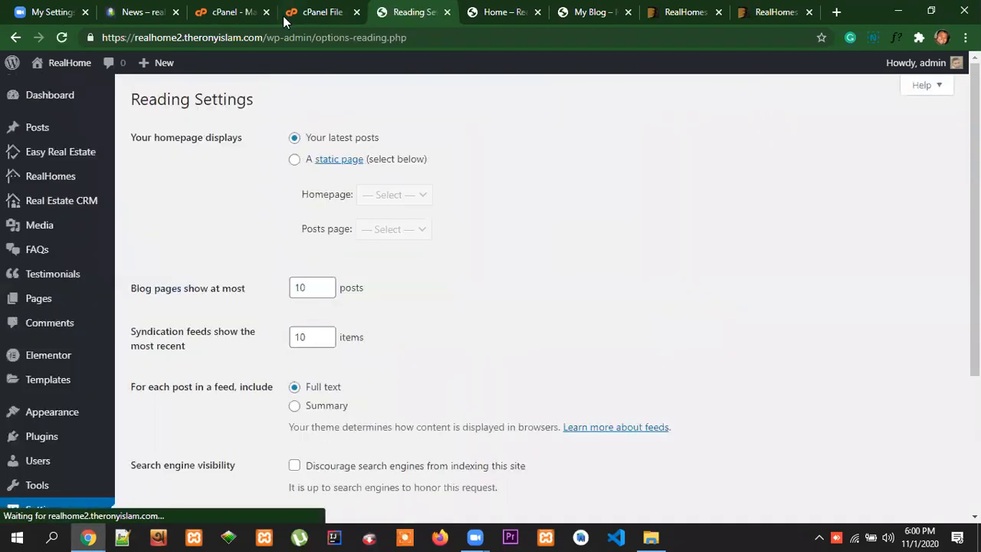
# Set the homepage to display a static page, with Home as the homepage and Blog as the posts page, and save
pyautogui.click(295, 159)
pyautogui.click(390, 202)
pyautogui.click(387, 241)
pyautogui.click(395, 235)
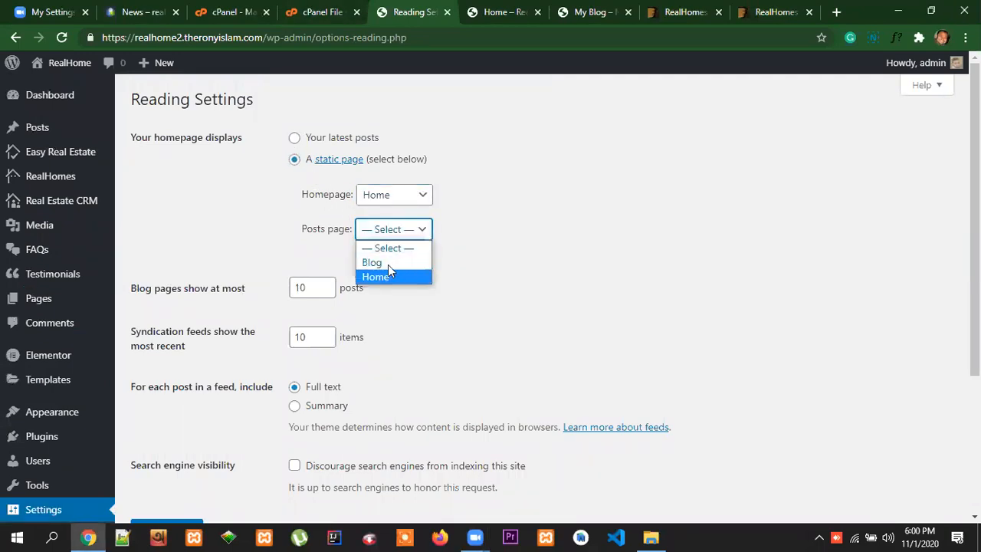
pyautogui.click(388, 264)
pyautogui.scroll(-3, 527, 414)
pyautogui.click(173, 329)
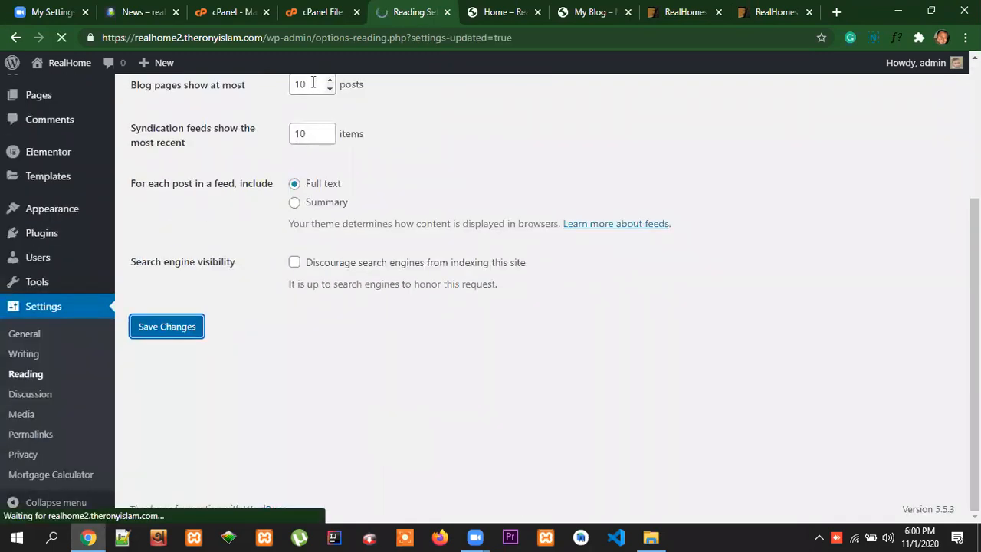
# Load the realhome2 site's root address without /home/ and check the front page it displays
pyautogui.hotkey('ctrl', 'Tab')
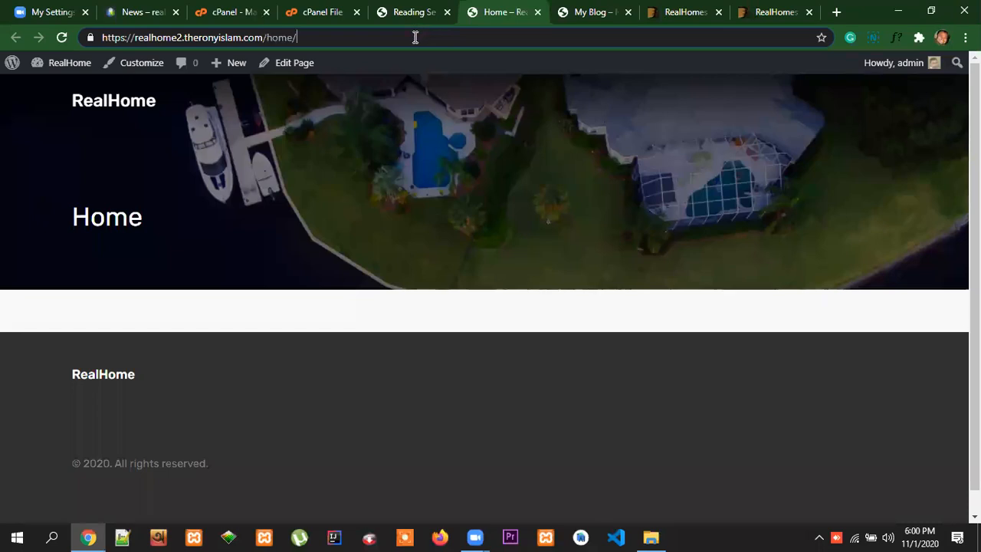
pyautogui.press('F5')
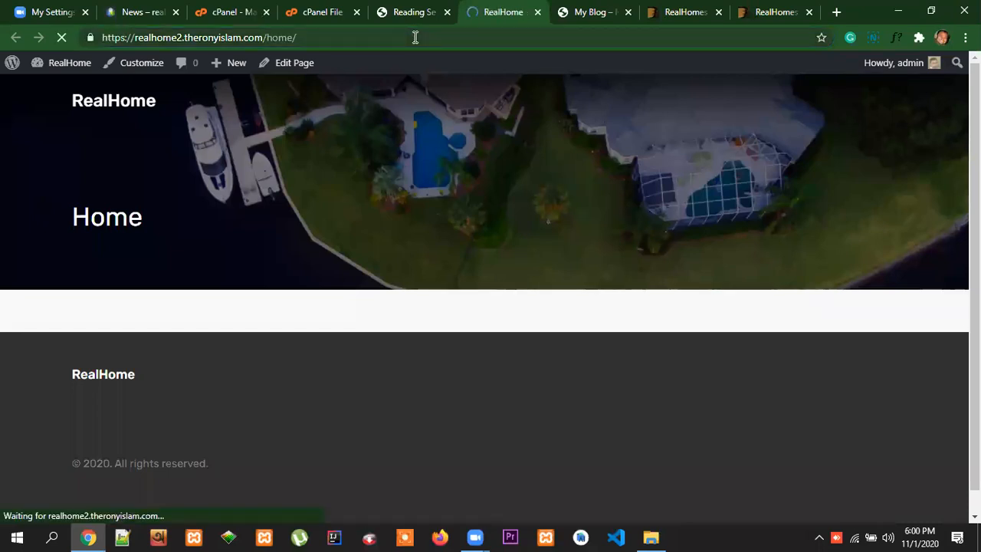
pyautogui.moveTo(312, 42); pyautogui.dragTo(268, 38)
pyautogui.press('BackSpace')
pyautogui.press('Return')
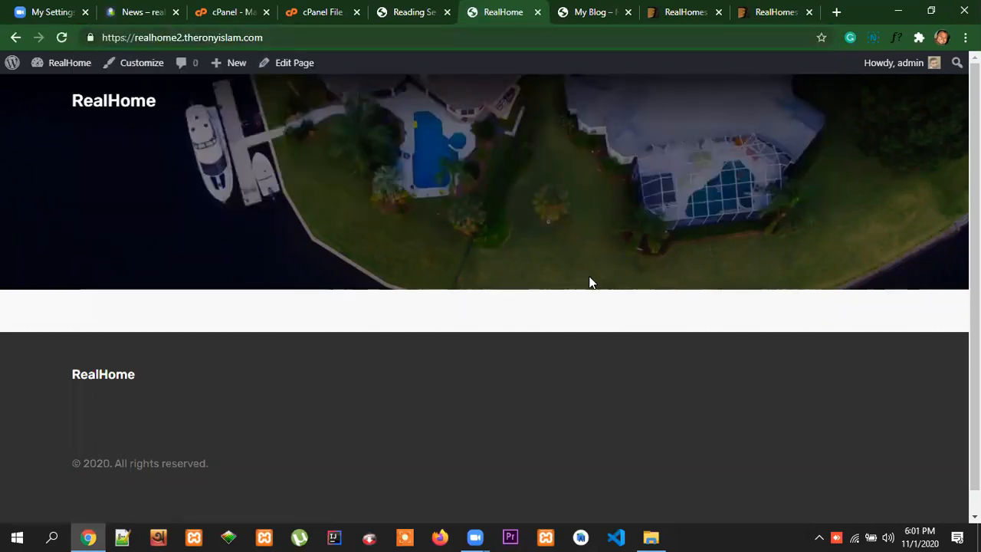
pyautogui.scroll(-1, 908, 385)
pyautogui.scroll(1, 908, 382)
# Check the realhome2 site's list of pages, and open the Agents page on the reference Real Homes site
pyautogui.click(417, 15)
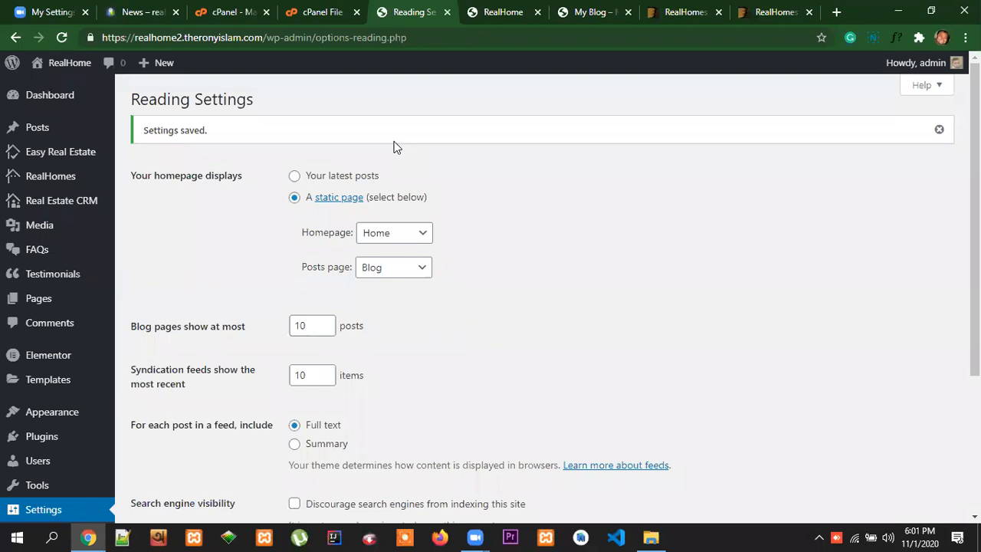
pyautogui.click(34, 304)
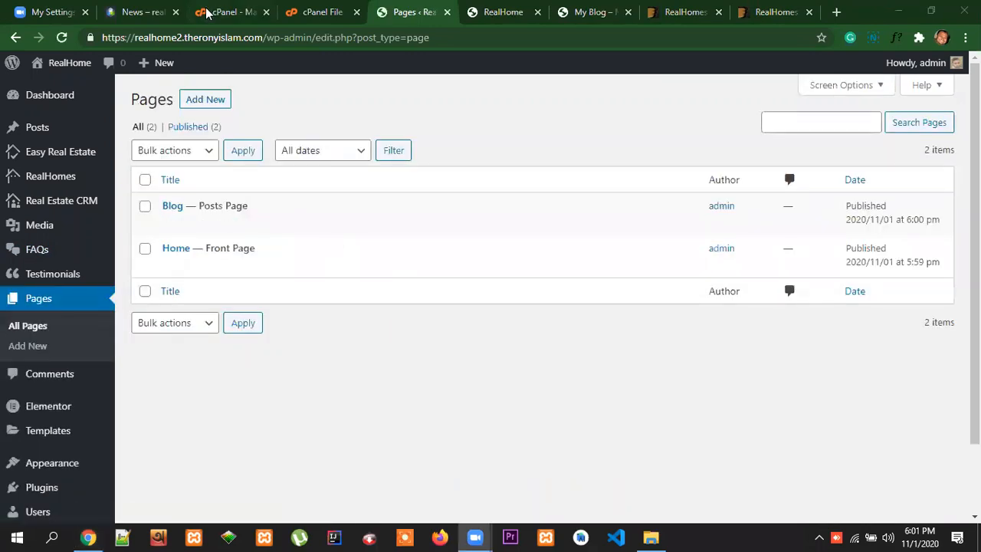
pyautogui.click(141, 12)
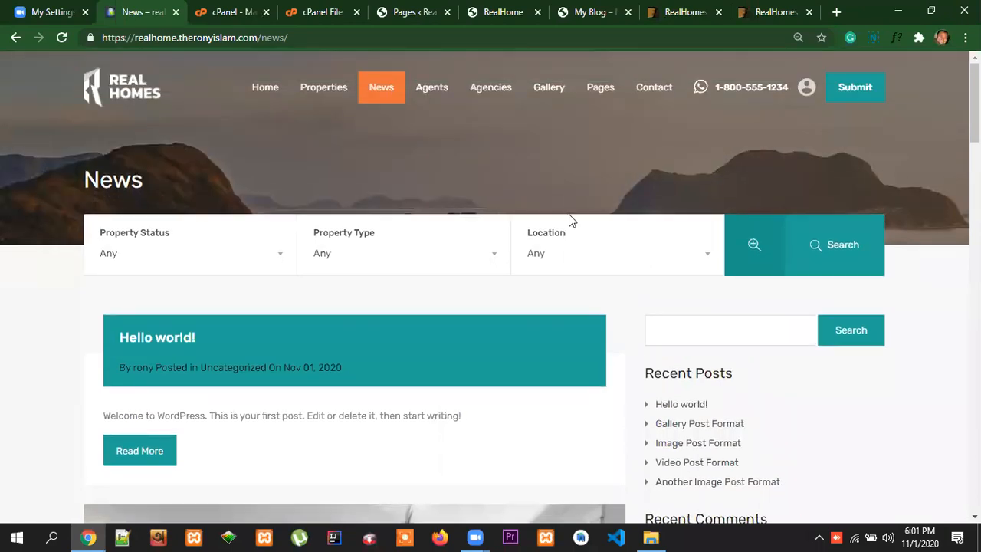
pyautogui.click(439, 92)
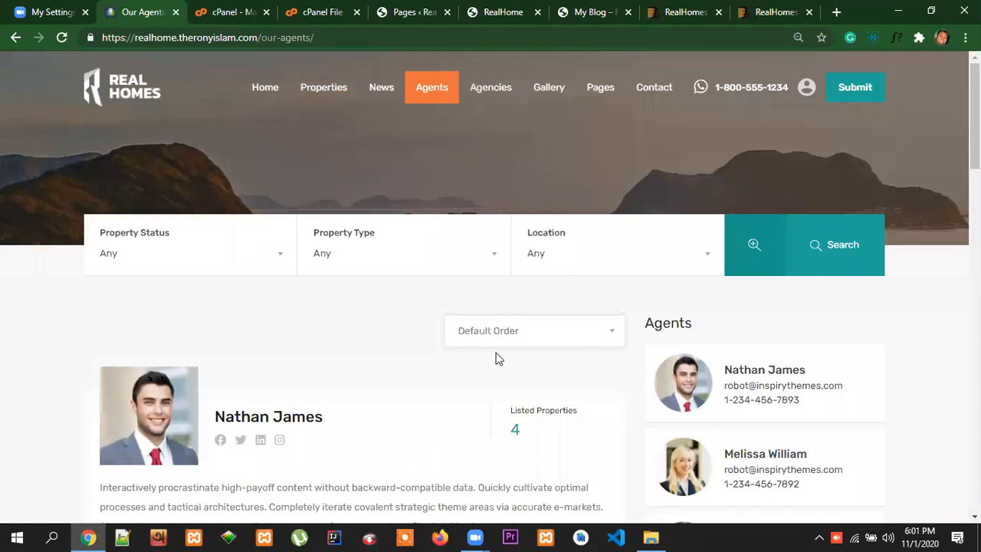
# Examine the agents list on the reference Real Homes site and the first agent's profile page
pyautogui.scroll(-5, 610, 386)
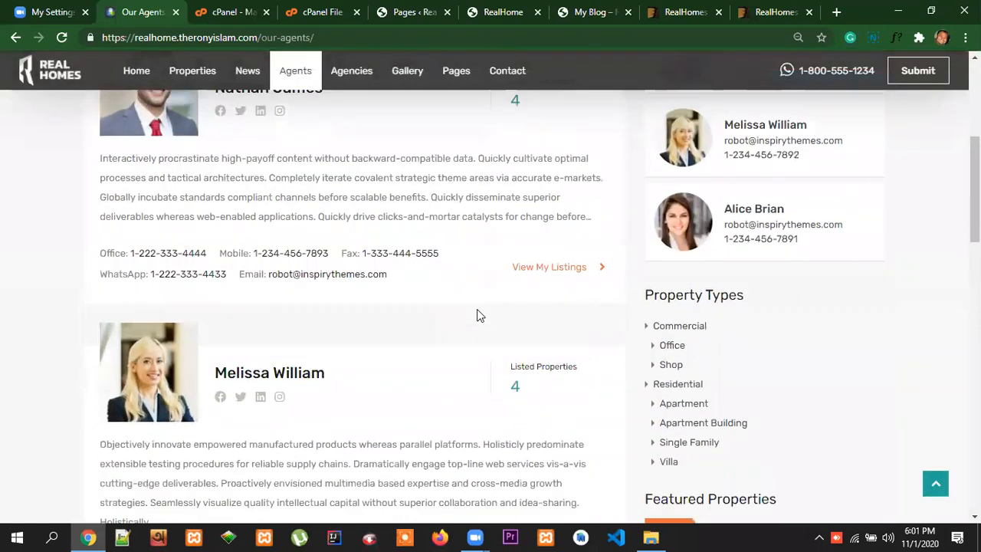
pyautogui.scroll(-5, 492, 389)
pyautogui.scroll(5, 493, 389)
pyautogui.scroll(3, 355, 328)
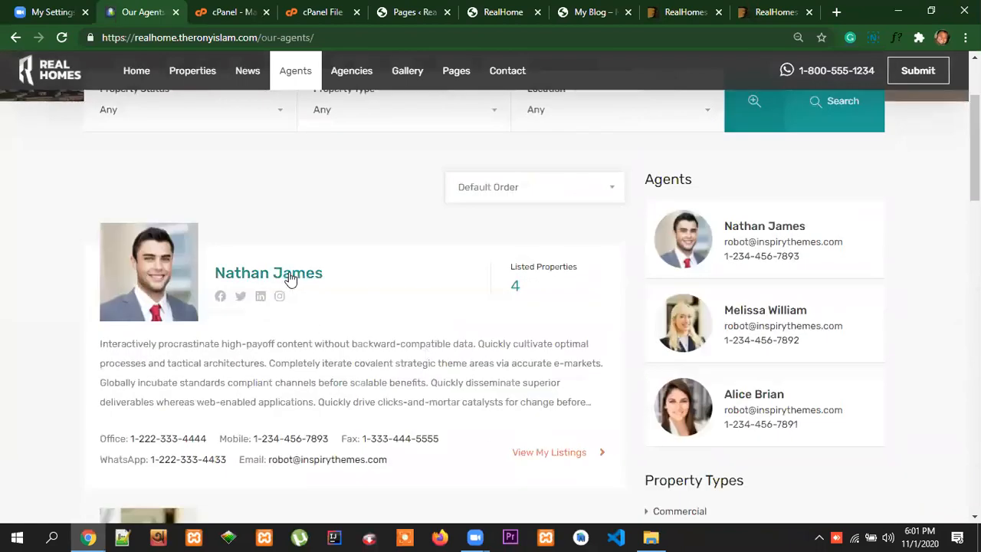
pyautogui.click(314, 281)
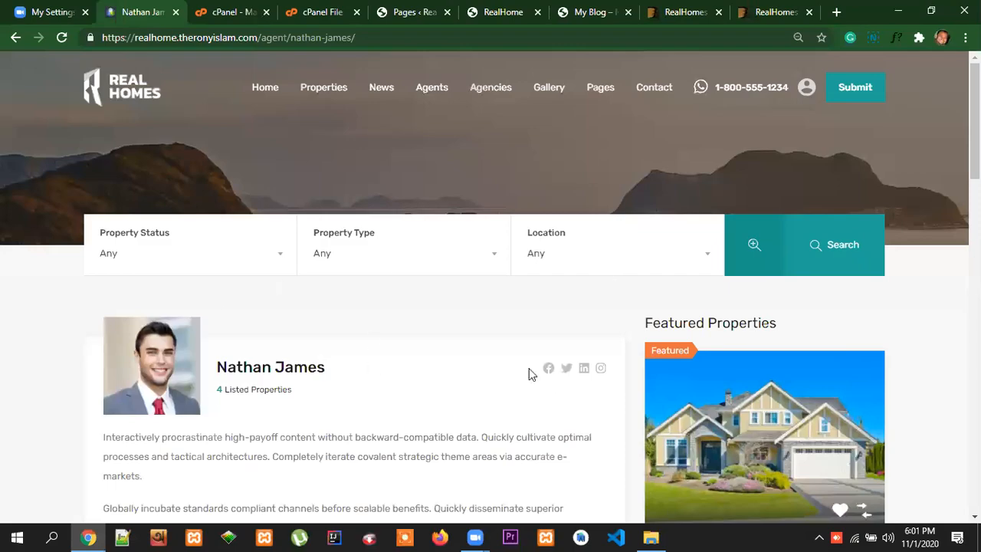
pyautogui.scroll(-3, 506, 375)
pyautogui.scroll(-12, 490, 383)
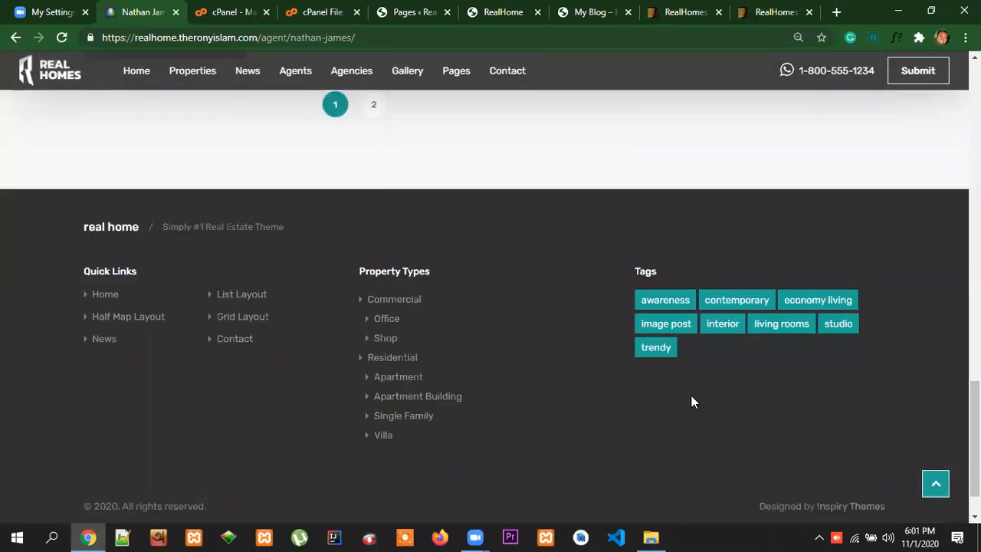
pyautogui.scroll(8, 692, 400)
pyautogui.scroll(10, 665, 361)
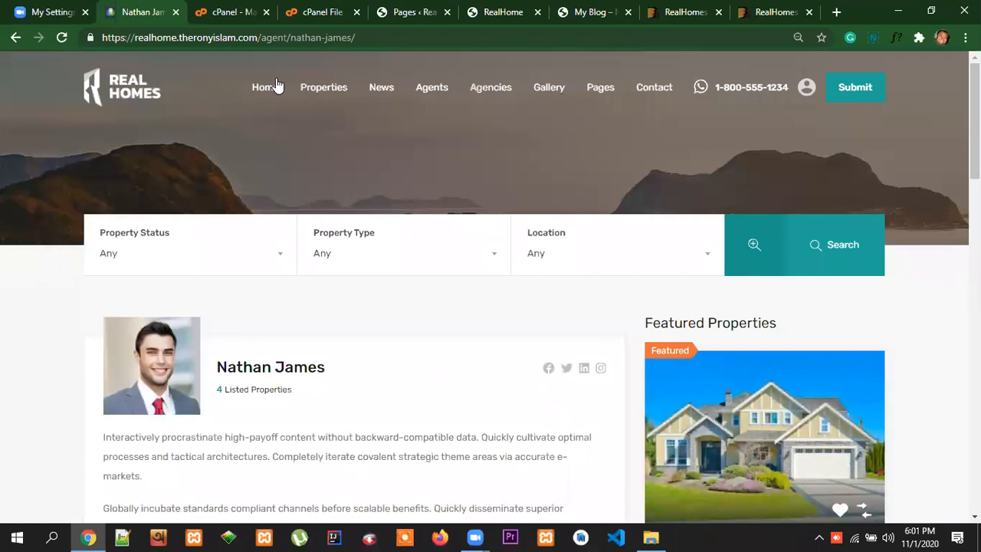
# Add a new page titled Agents on the realhome2 site
pyautogui.click(397, 14)
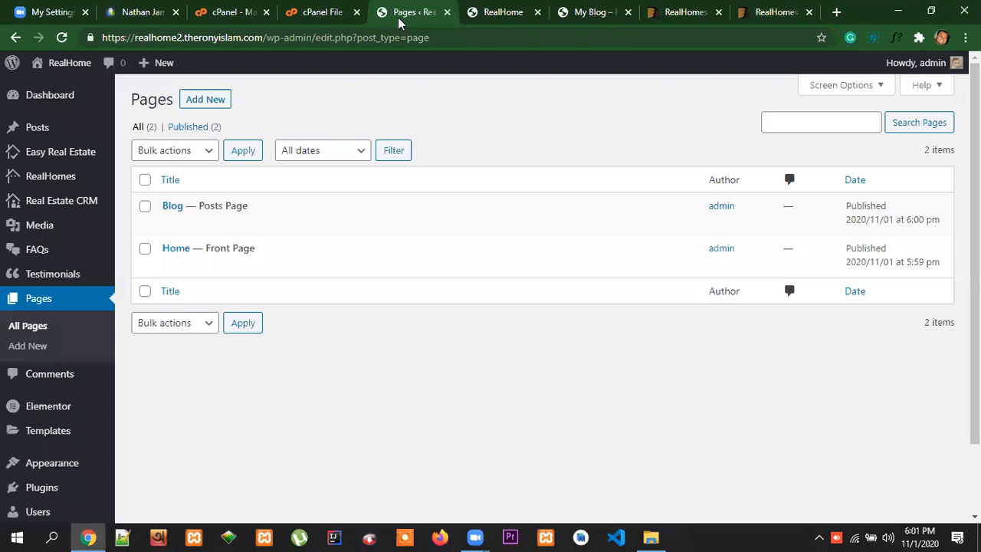
pyautogui.click(203, 100)
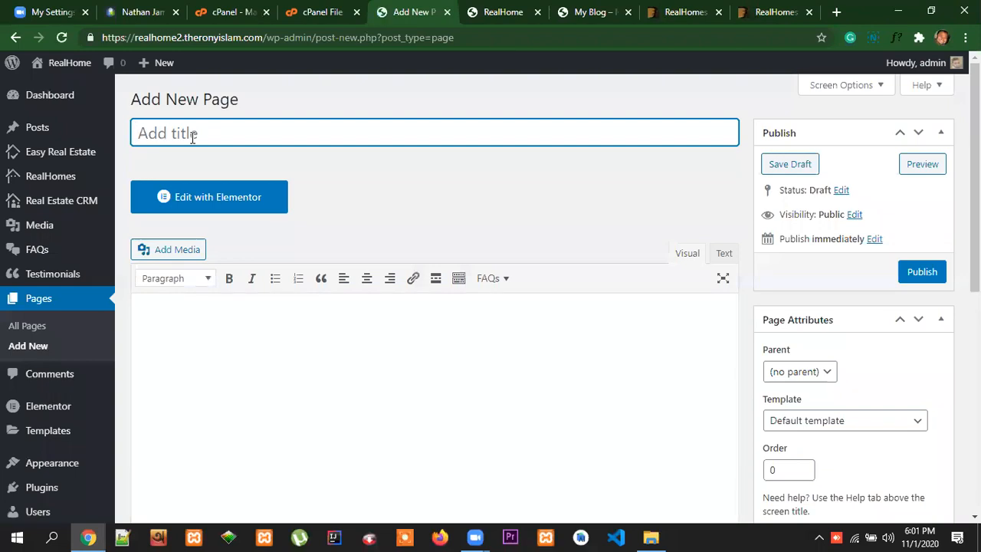
pyautogui.write('Agents')
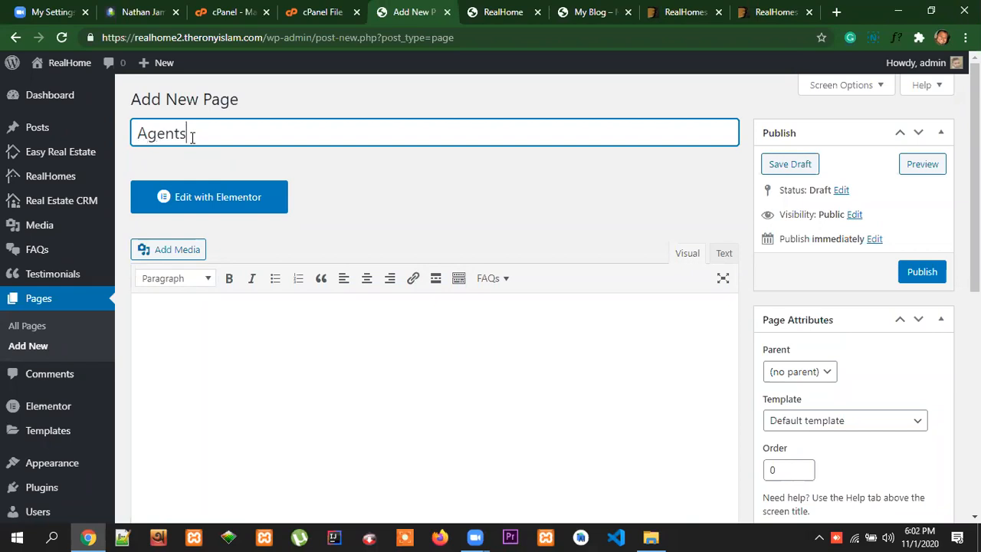
# Assign the Agents List template to the Agents page and publish it
pyautogui.scroll(-1, 919, 397)
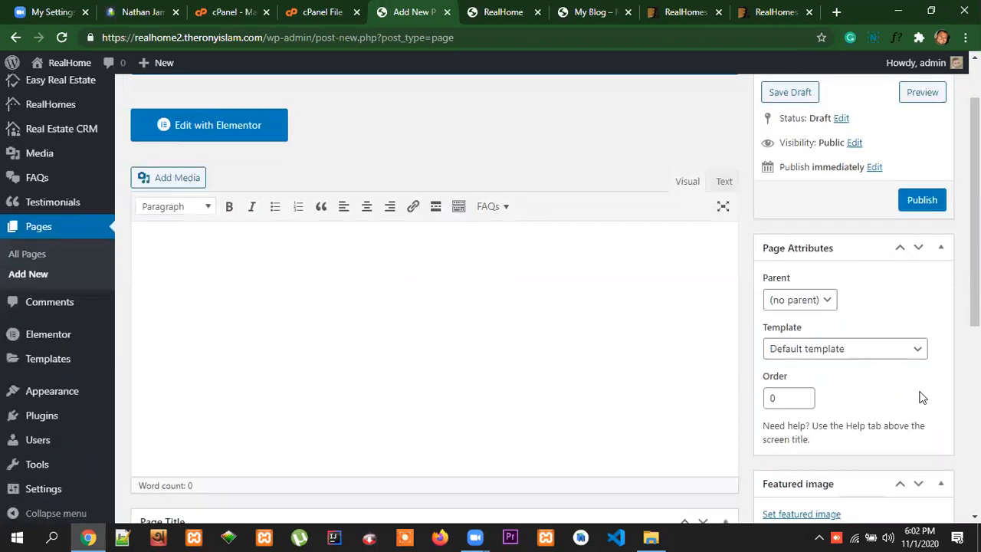
pyautogui.click(858, 352)
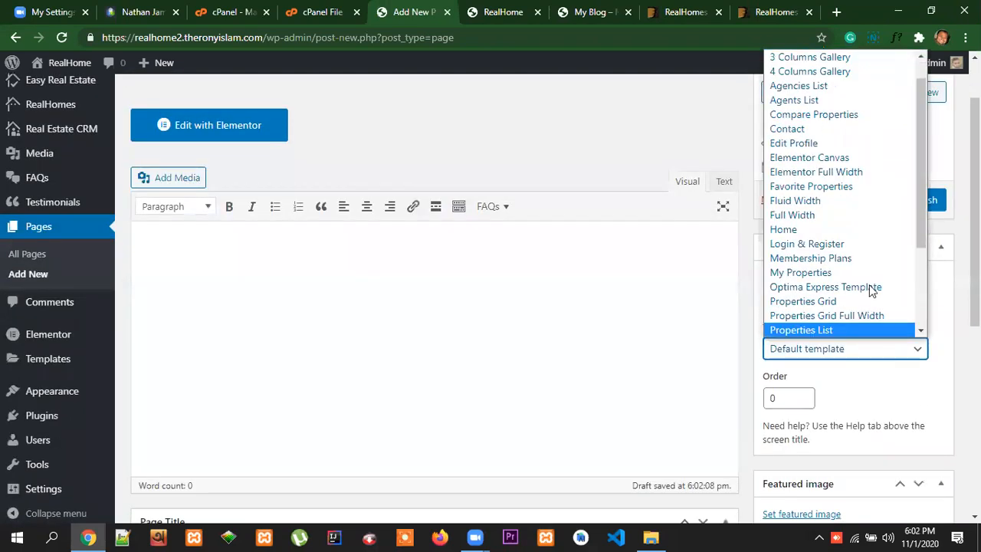
pyautogui.scroll(1, 889, 333)
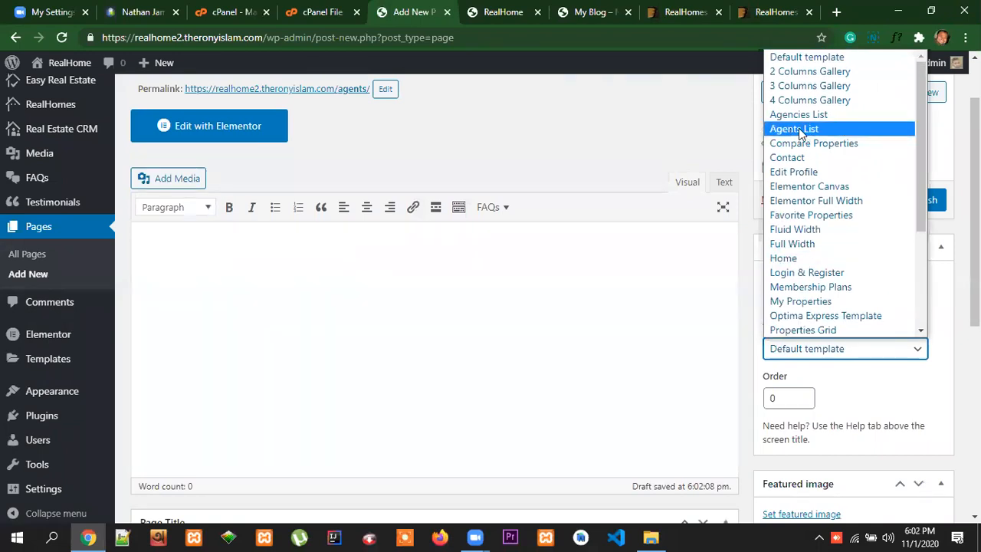
pyautogui.click(799, 130)
pyautogui.click(925, 210)
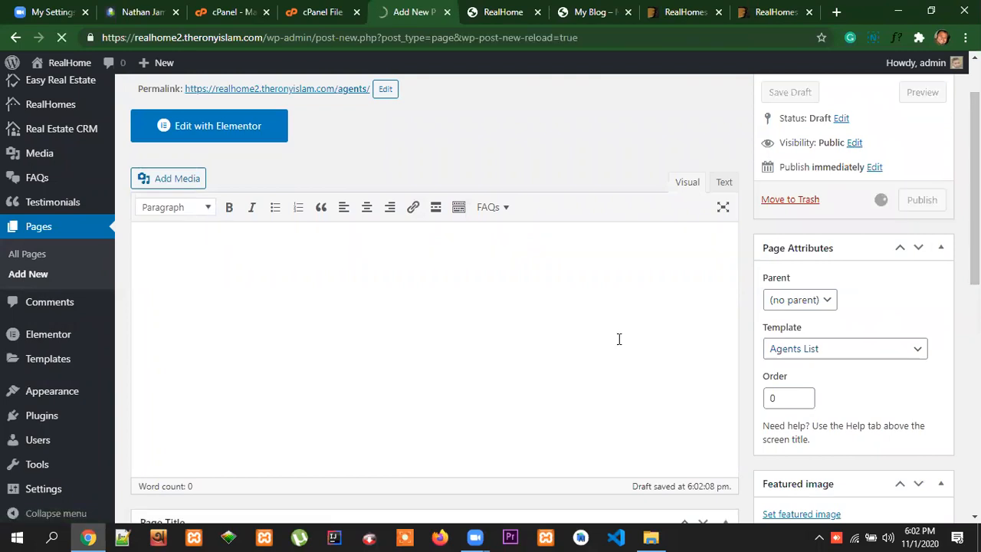
pyautogui.scroll(-10, 464, 412)
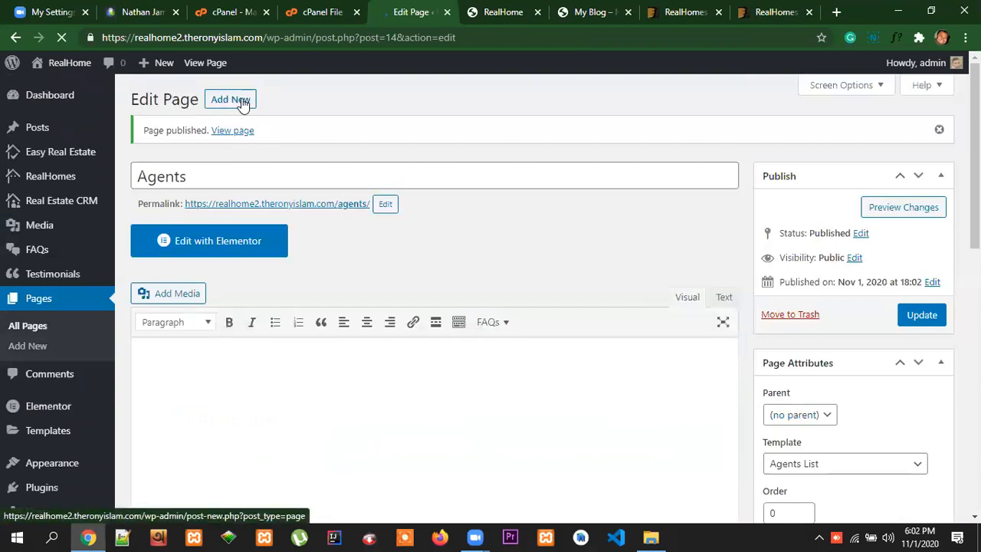
# Start another new page and look over the Agencies page on the reference Real Homes site
pyautogui.click(233, 100)
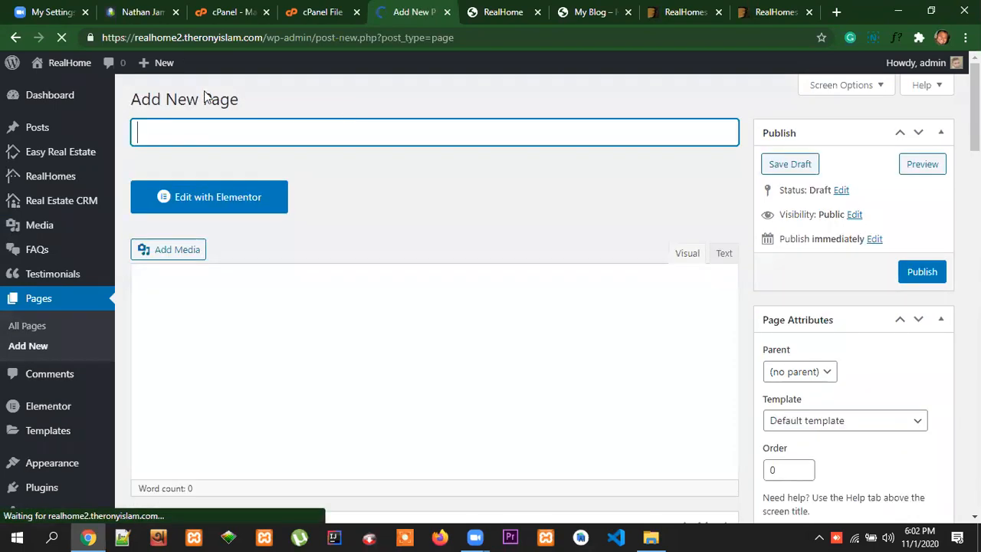
pyautogui.click(141, 12)
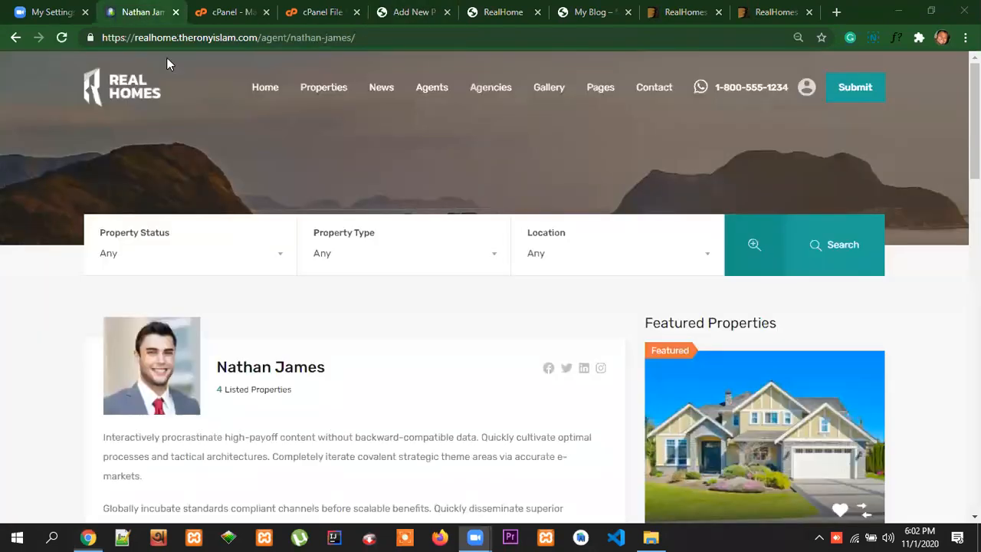
pyautogui.click(491, 91)
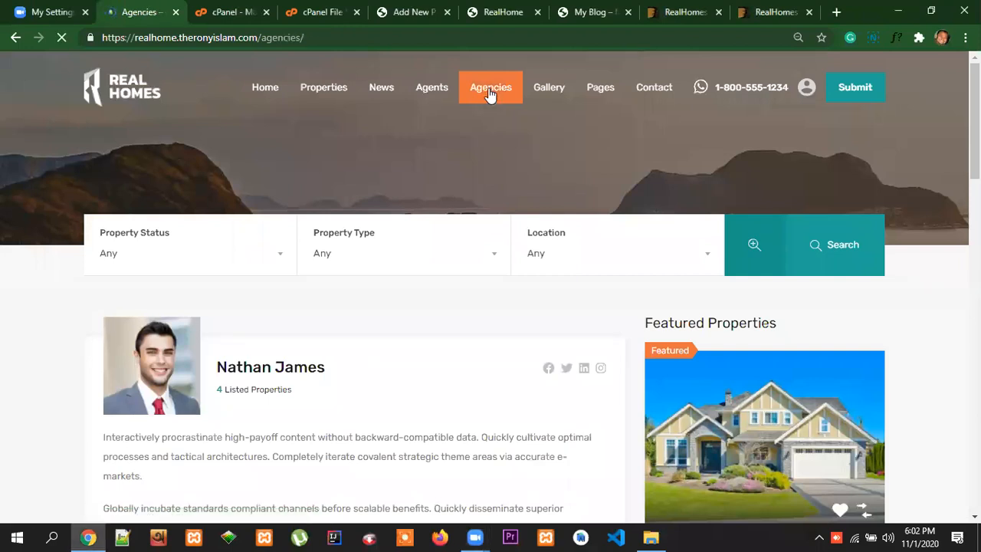
pyautogui.scroll(-1, 269, 280)
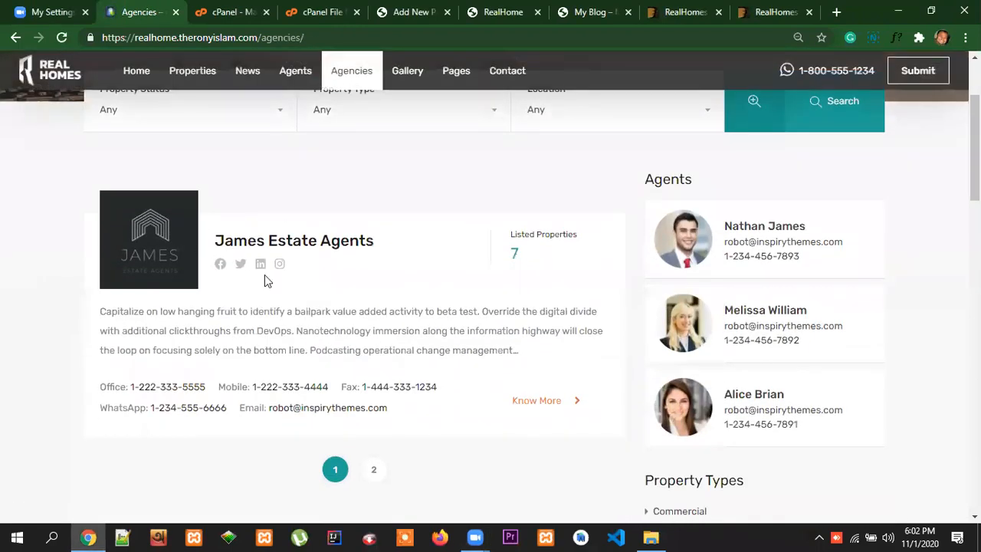
pyautogui.scroll(-3, 410, 374)
pyautogui.scroll(2, 410, 373)
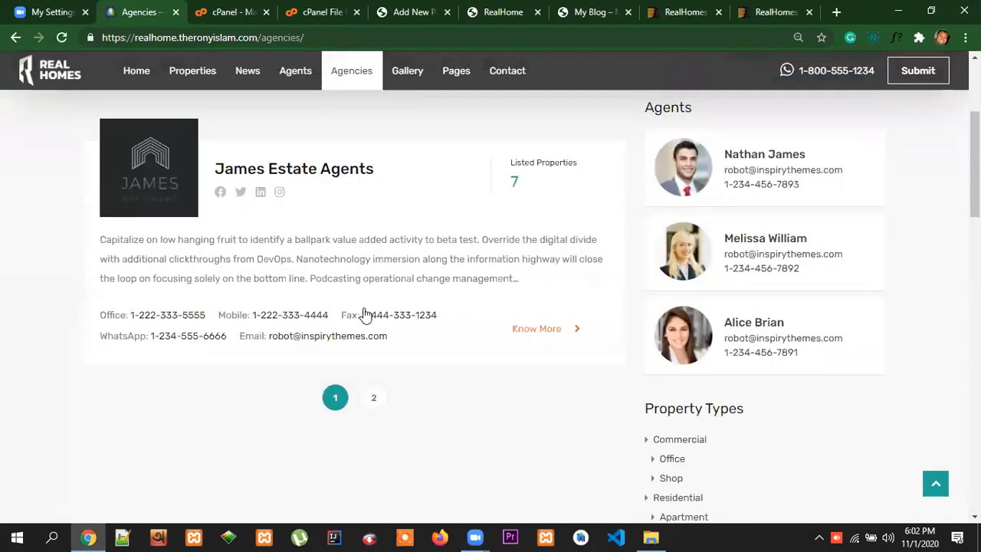
# Title the realhome2 site's new page Agencies, assign it the Agencies List template and publish it
pyautogui.click(415, 10)
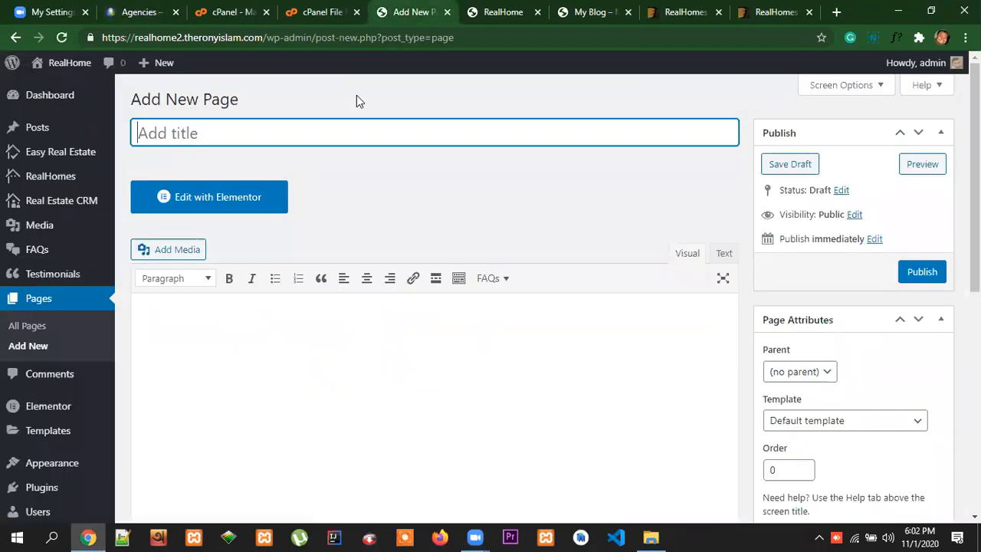
pyautogui.write('Agen')
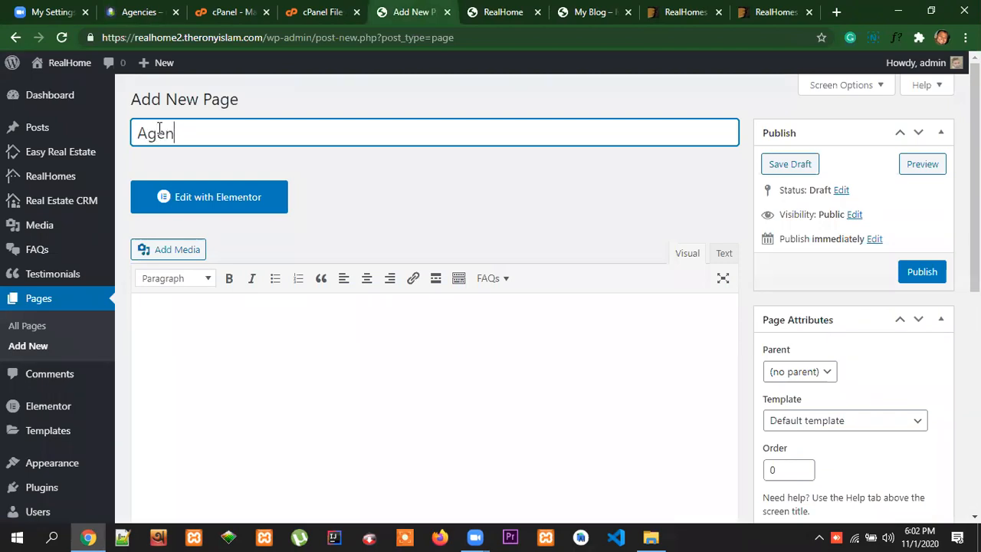
pyautogui.write('cies')
pyautogui.click(834, 420)
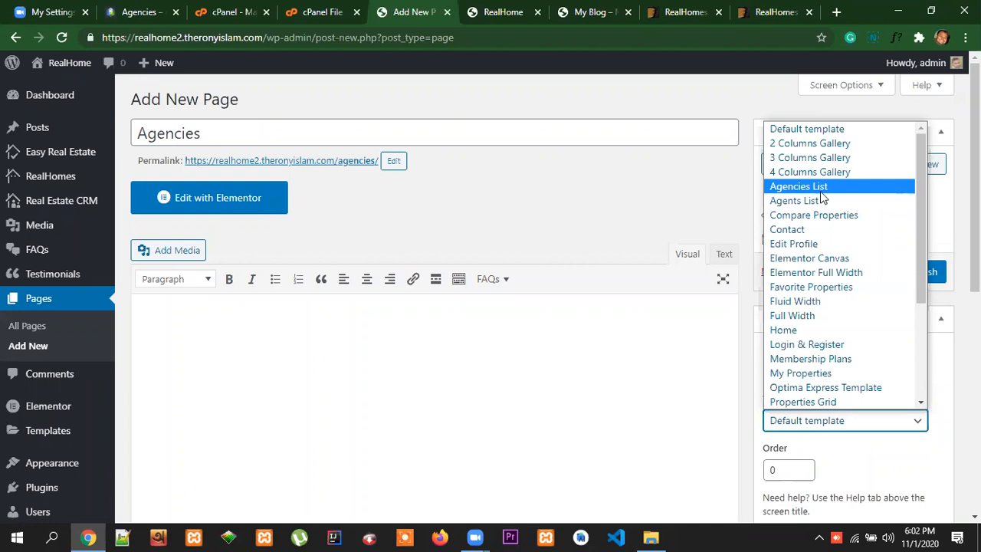
pyautogui.click(814, 187)
pyautogui.scroll(-2, 955, 313)
pyautogui.scroll(2, 950, 319)
pyautogui.click(922, 273)
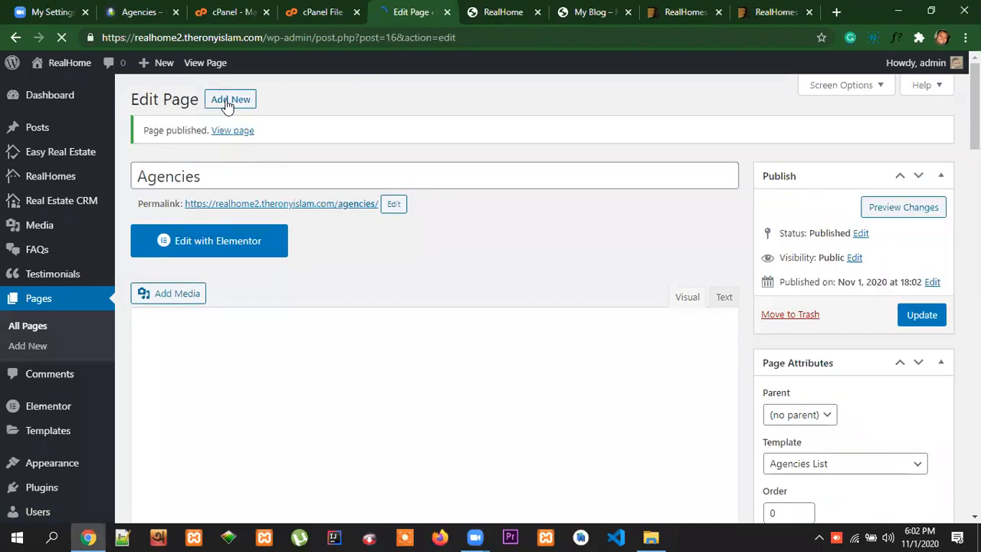
# Start another new page and look through the available page templates without choosing one
pyautogui.click(230, 99)
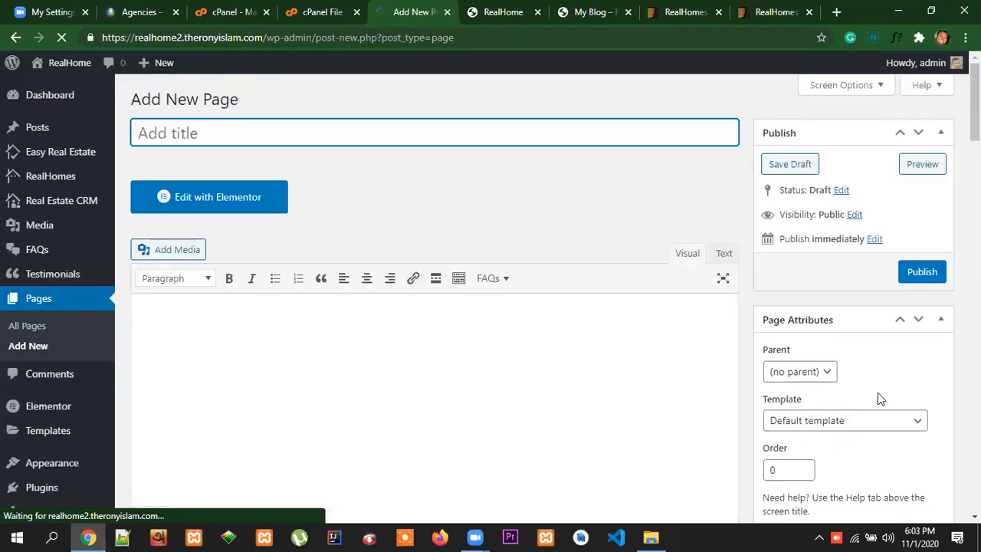
pyautogui.scroll(-1, 954, 391)
pyautogui.scroll(-1, 954, 391)
pyautogui.scroll(2, 954, 390)
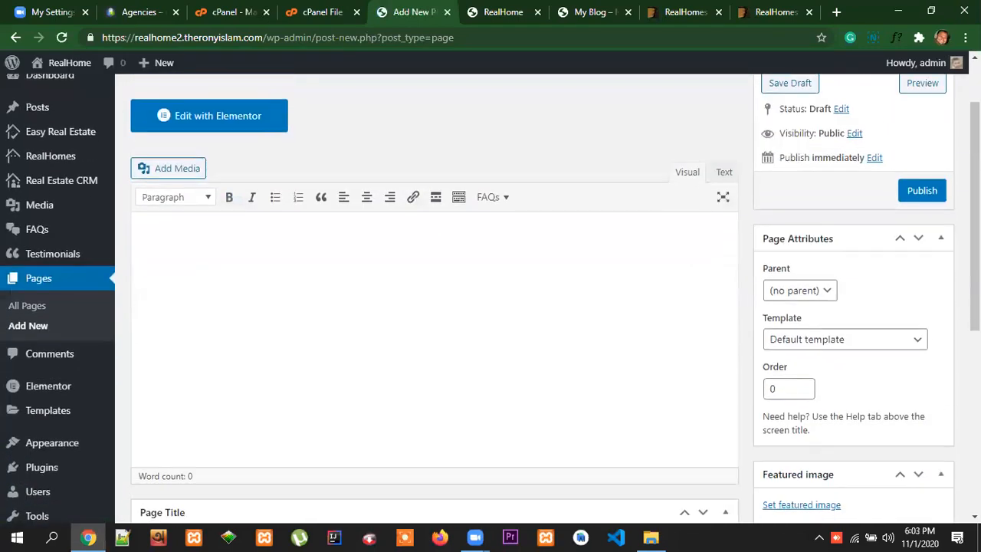
pyautogui.scroll(-1, 848, 361)
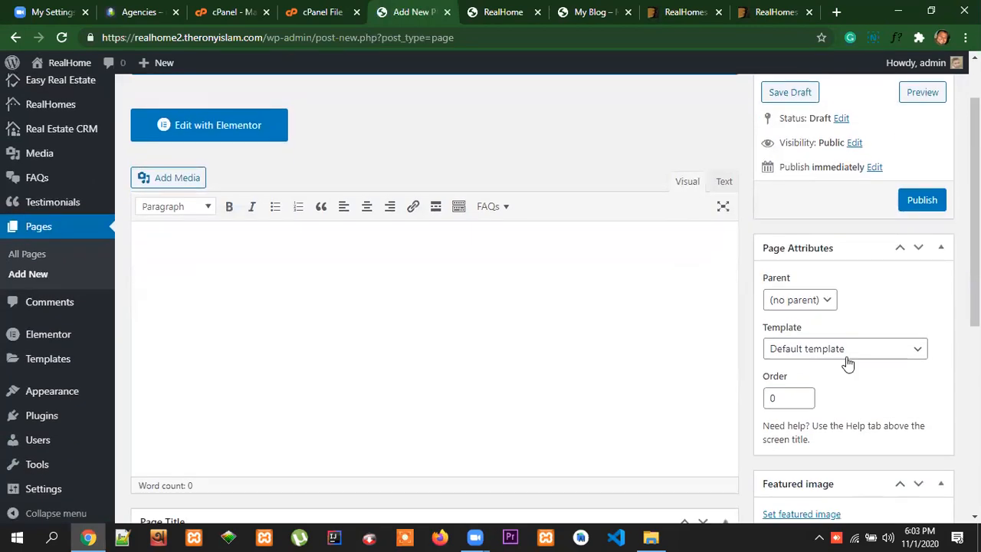
pyautogui.click(850, 351)
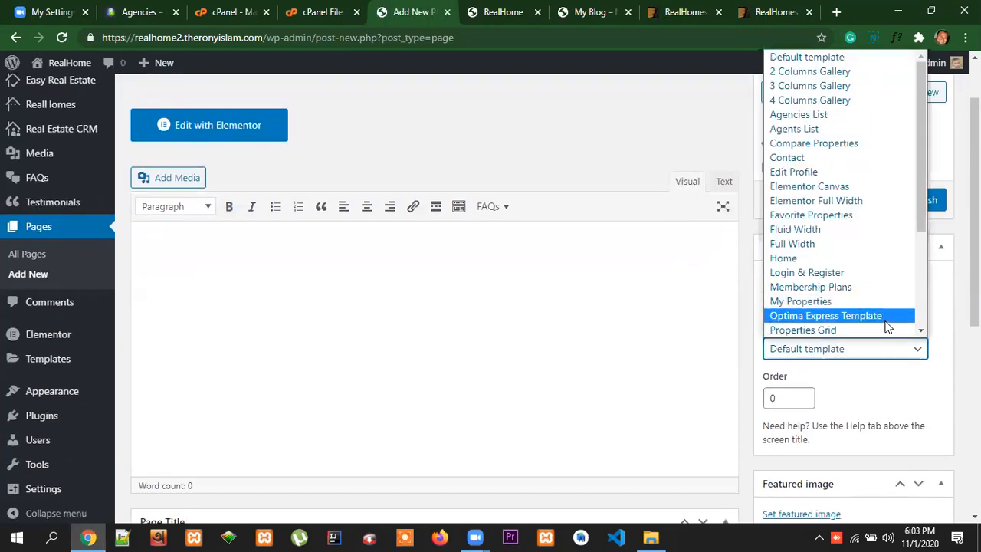
pyautogui.scroll(1, 947, 288)
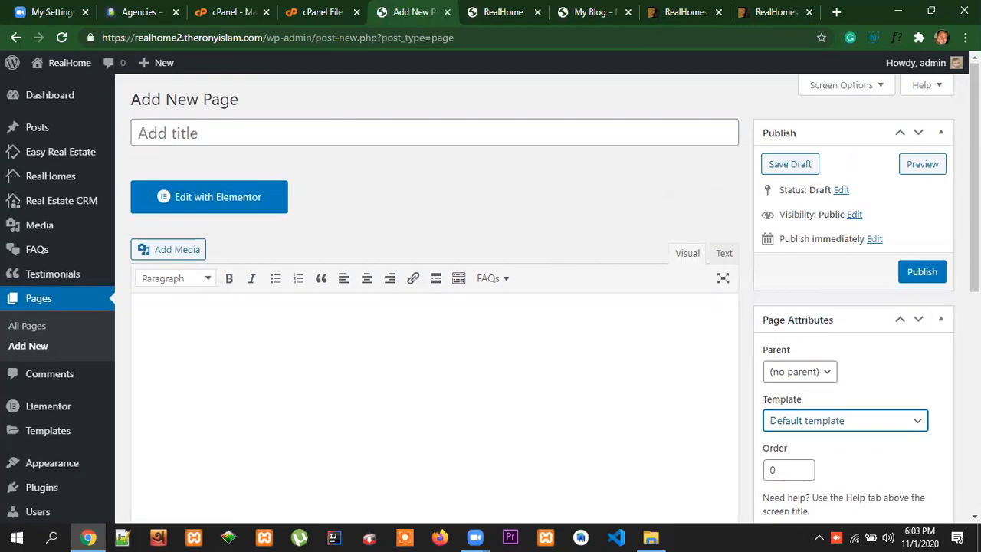
pyautogui.click(849, 428)
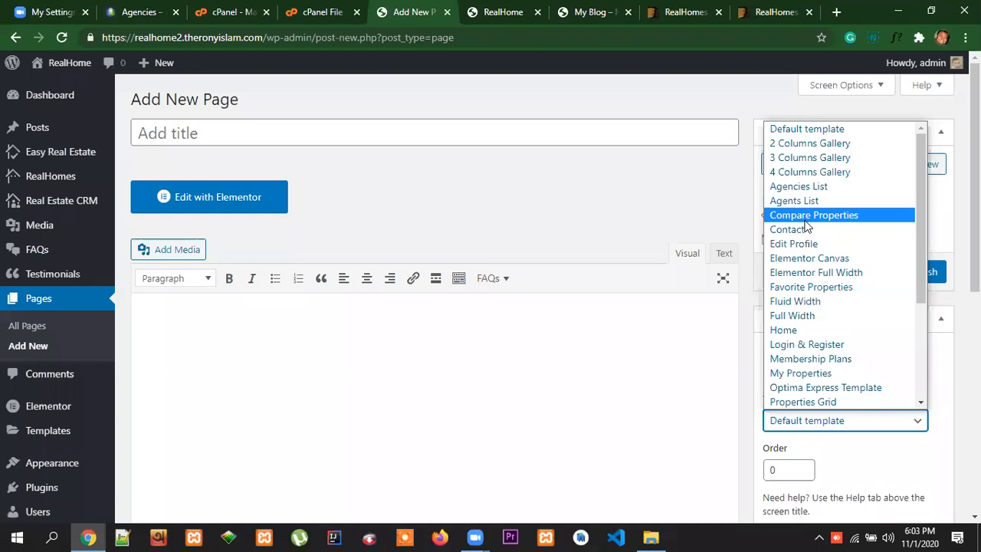
pyautogui.click(696, 200)
# Check the navigation menu on the reference Real Homes site's Agencies page
pyautogui.click(142, 9)
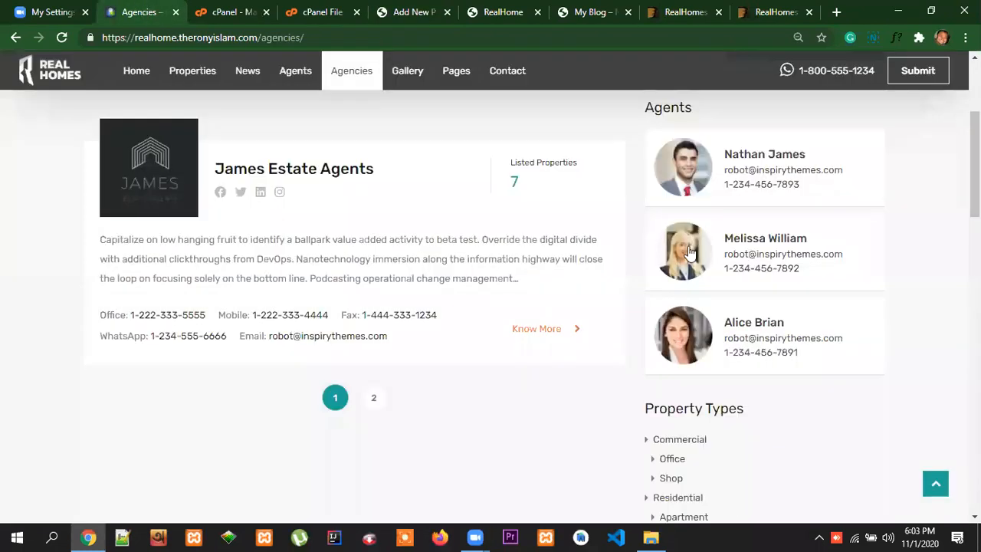
pyautogui.scroll(3, 615, 298)
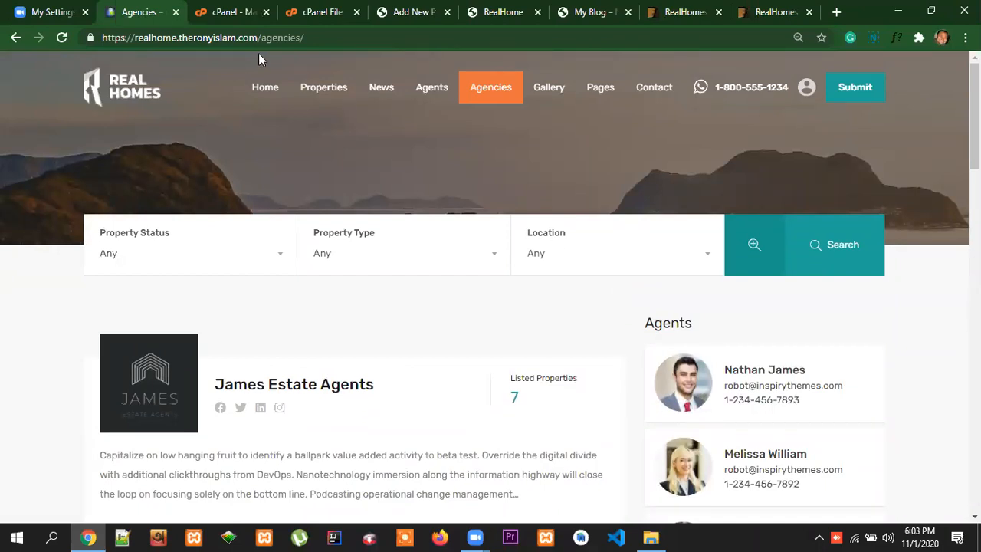
pyautogui.click(770, 152)
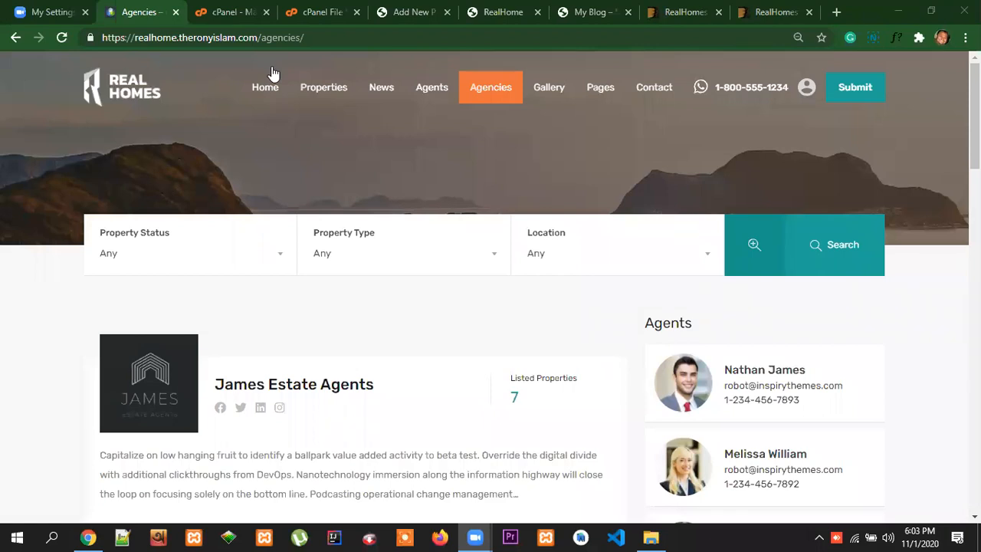
# Return to the realhome2 site's new page, check the available page templates and title the page Compare
pyautogui.click(410, 12)
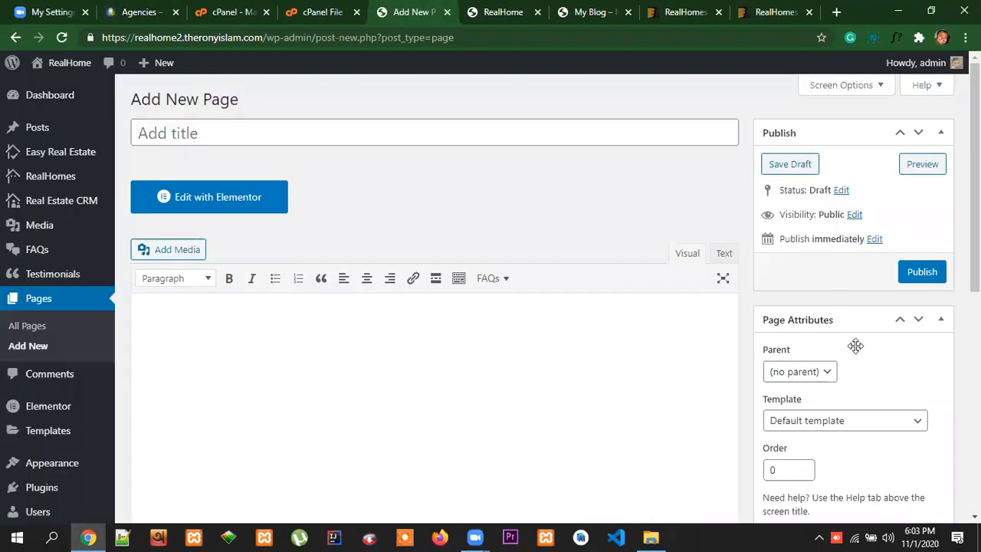
pyautogui.click(845, 423)
pyautogui.scroll(-1, 887, 263)
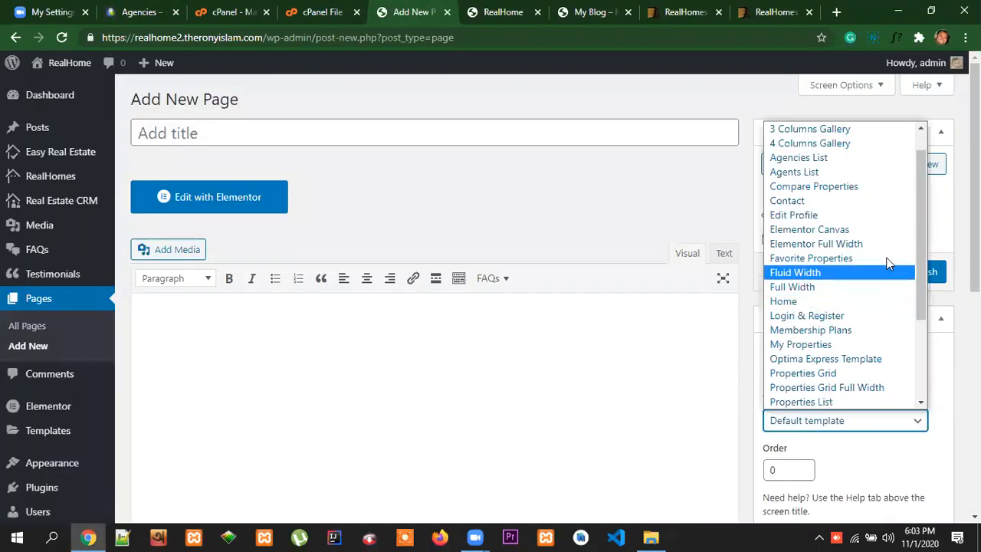
pyautogui.click(336, 134)
pyautogui.write('Comp')
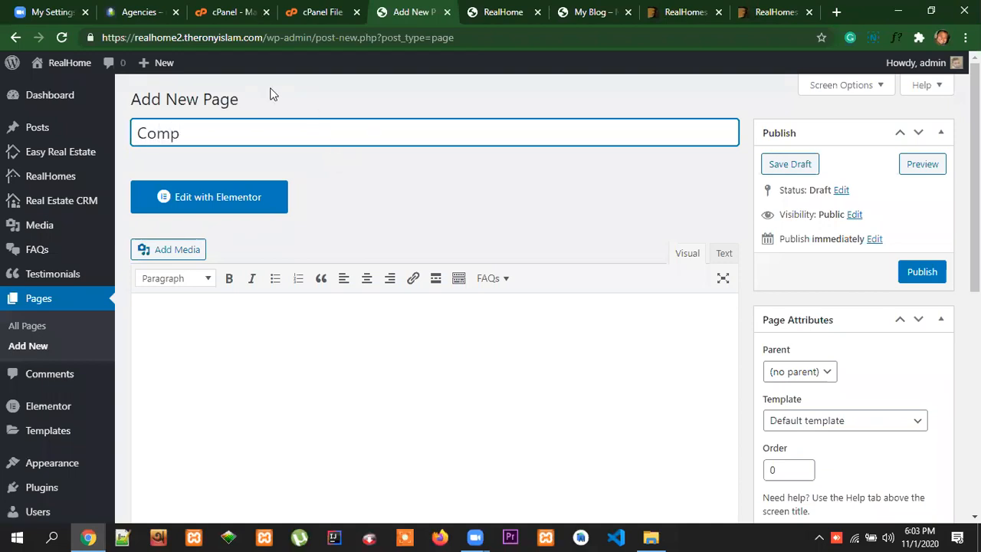
pyautogui.click(489, 196)
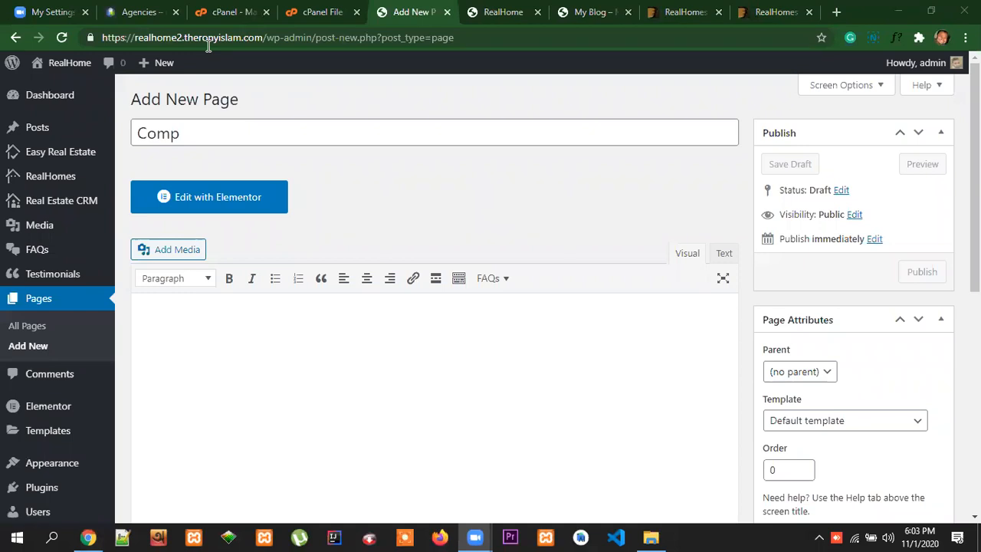
pyautogui.click(835, 426)
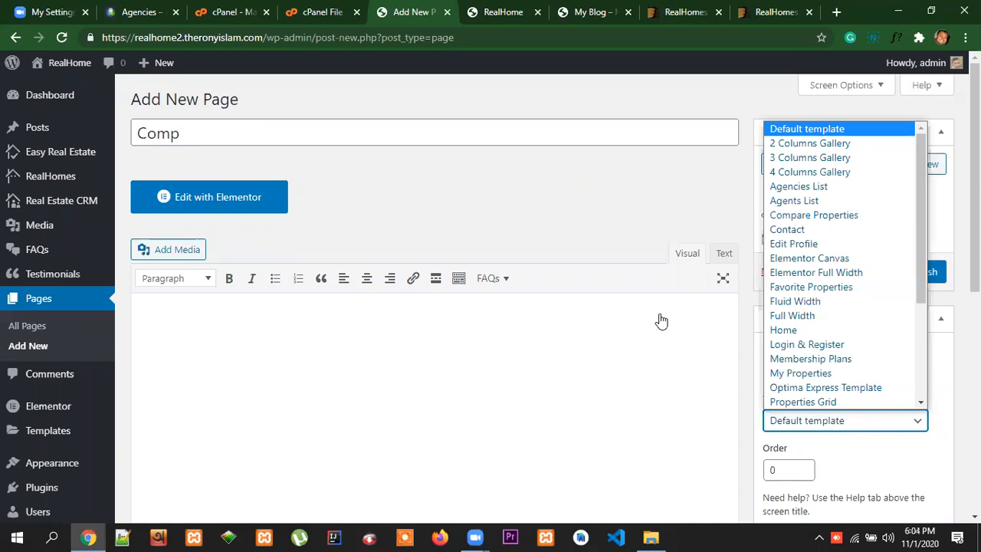
pyautogui.click(237, 144)
pyautogui.write('are')
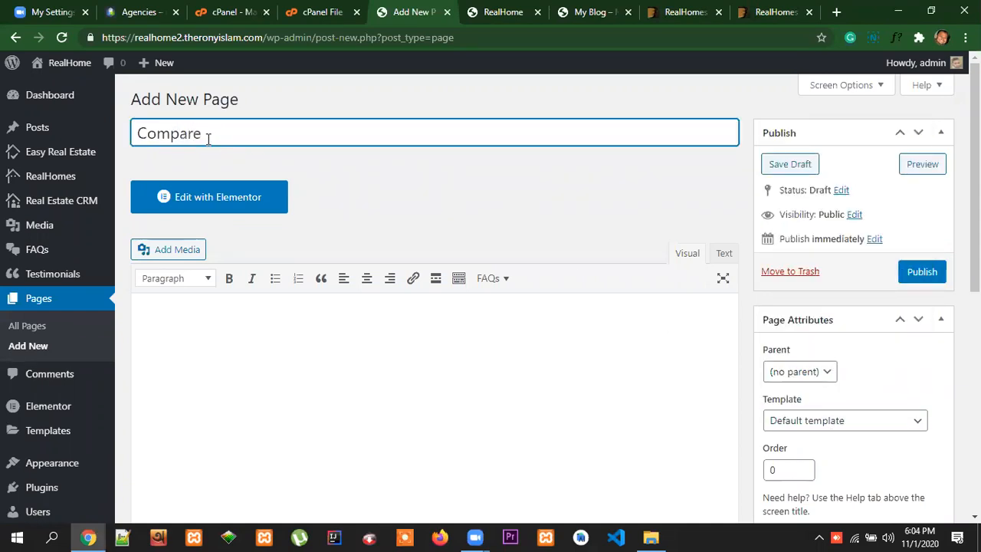
# Assign the Compare Properties template to the Compare page and publish it
pyautogui.click(875, 424)
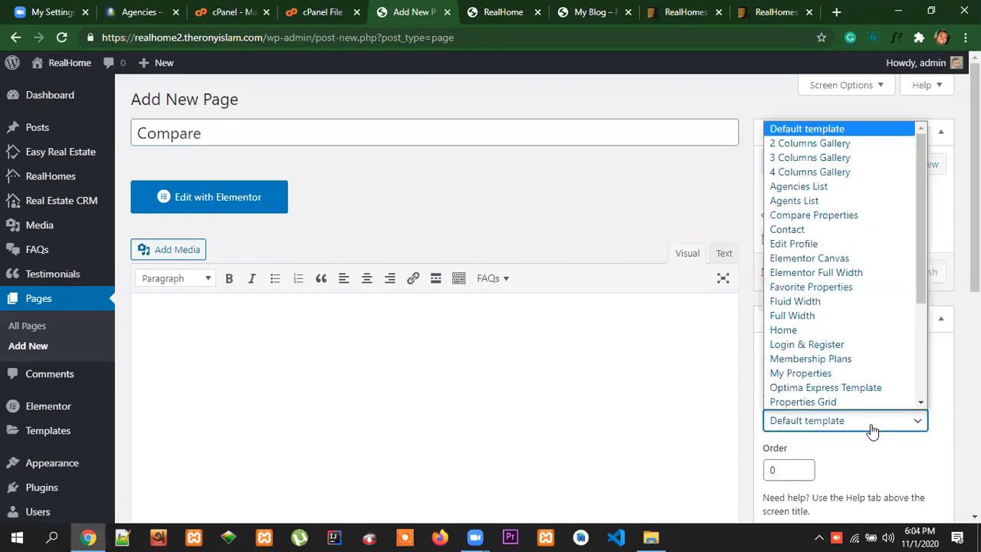
pyautogui.scroll(-1, 865, 250)
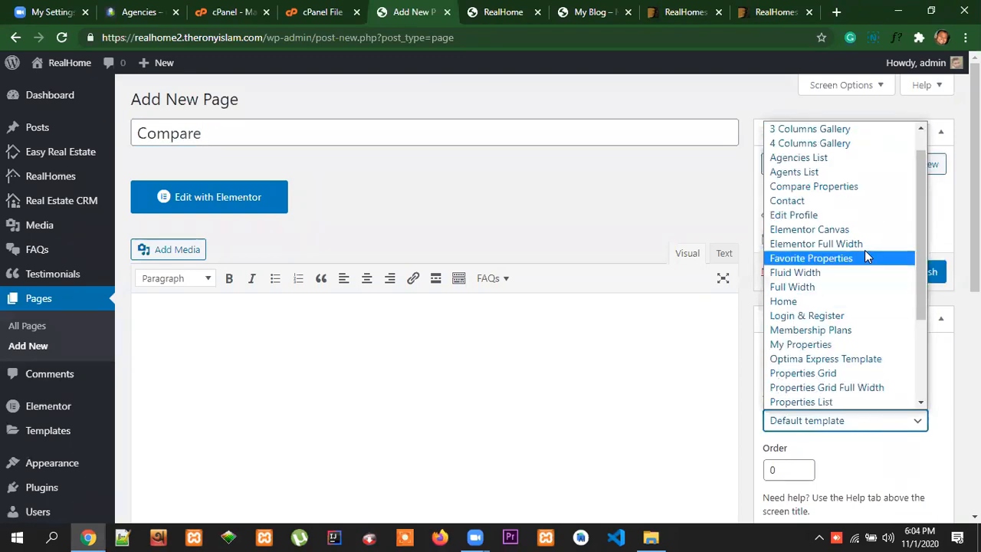
pyautogui.click(813, 189)
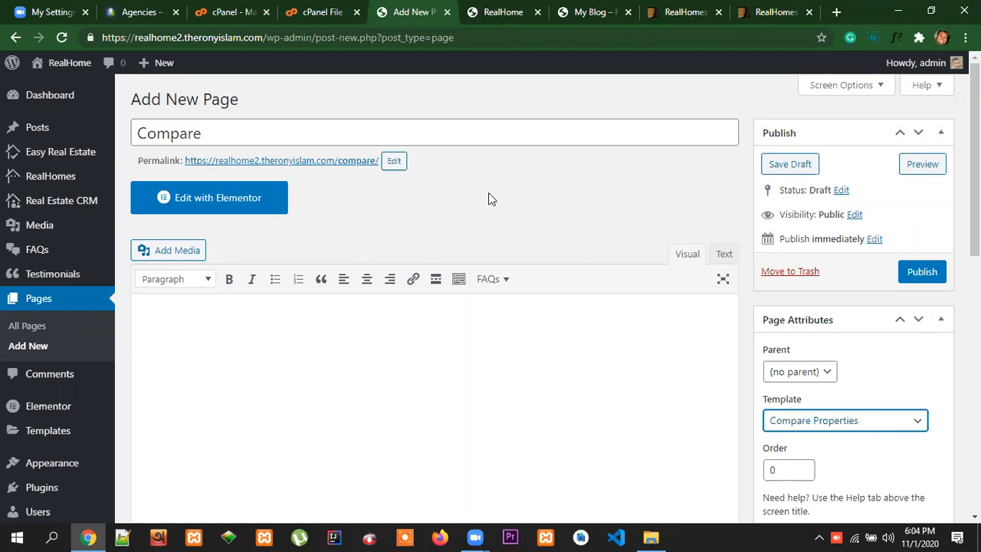
pyautogui.scroll(-2, 679, 334)
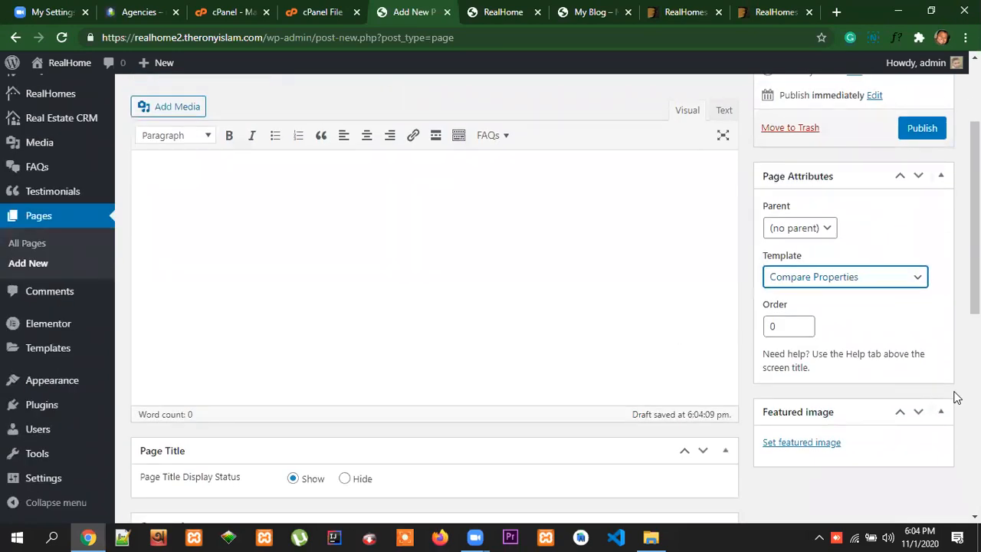
pyautogui.scroll(1, 910, 366)
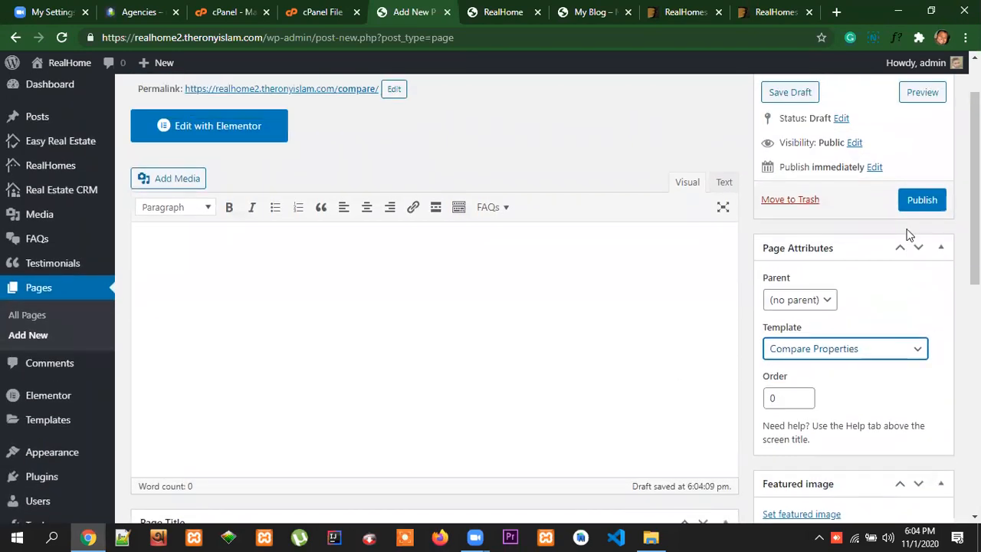
pyautogui.click(921, 201)
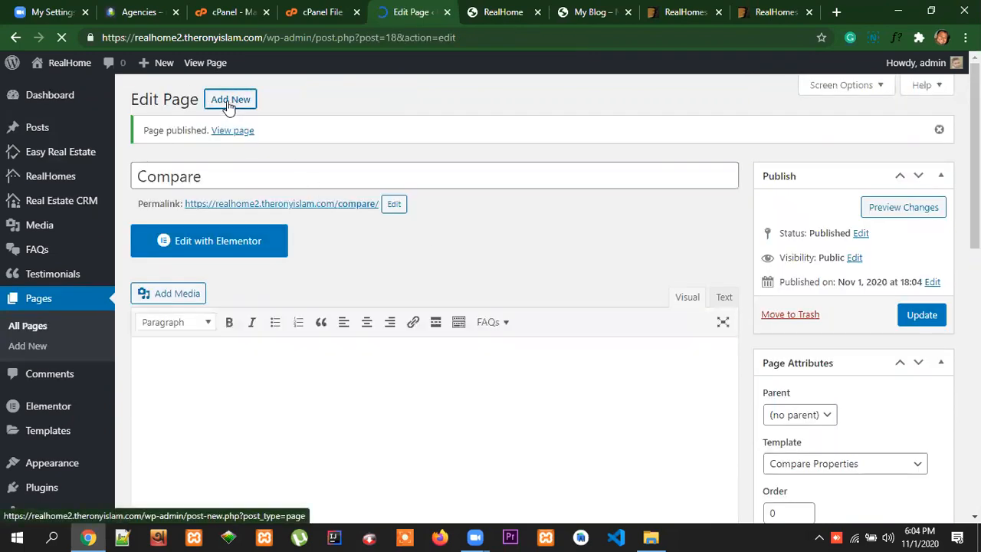
# Start another new page, check the available page templates and title the page Contact
pyautogui.click(229, 101)
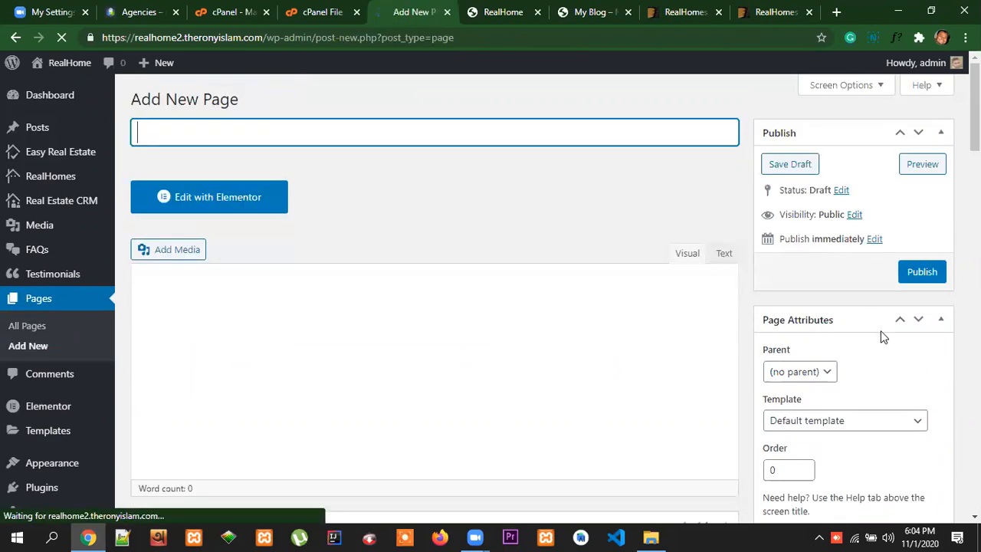
pyautogui.click(871, 419)
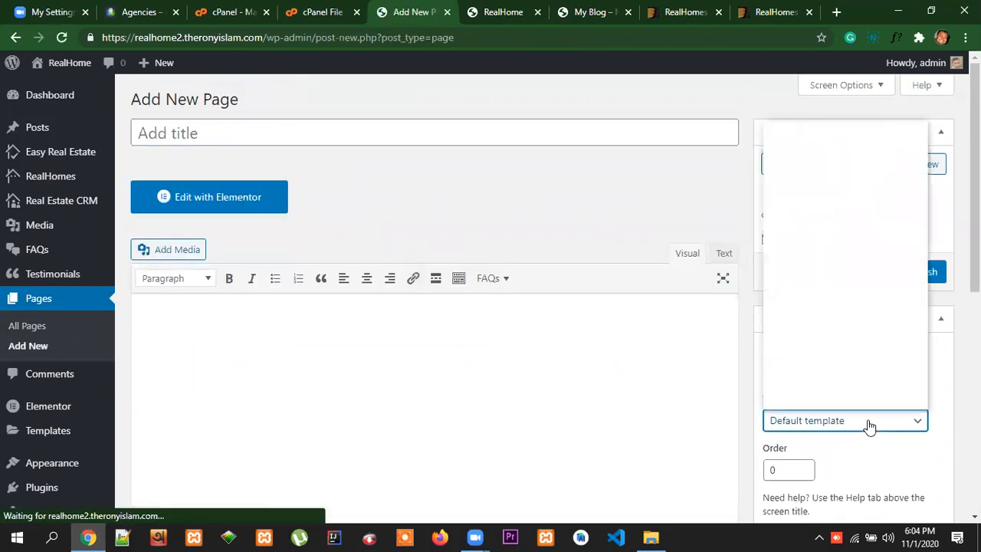
pyautogui.scroll(-1, 892, 230)
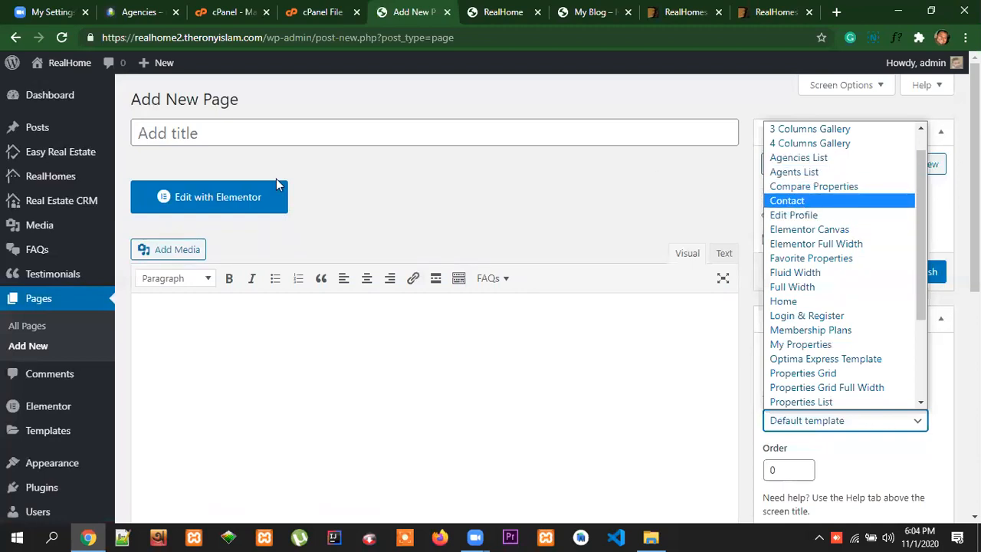
pyautogui.click(209, 137)
pyautogui.write('C')
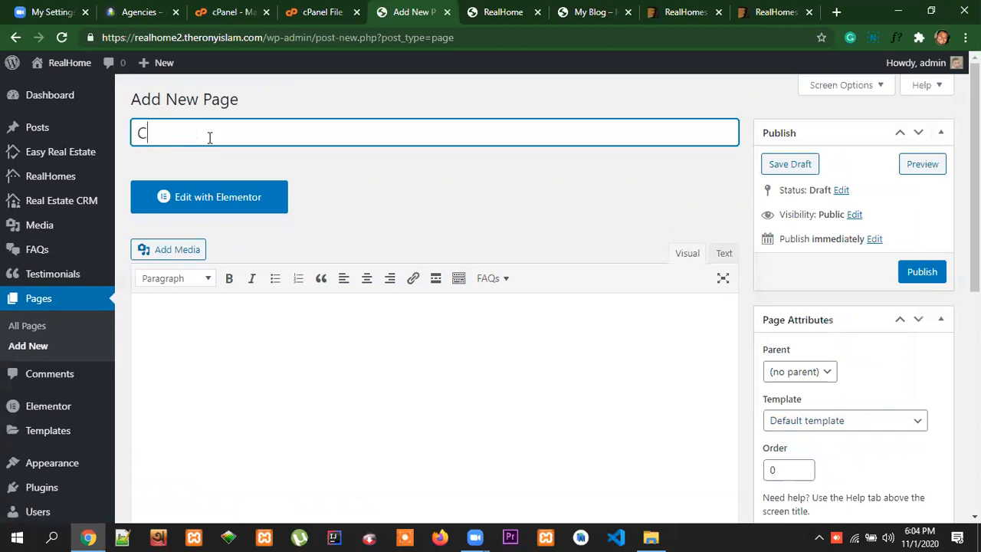
pyautogui.write('tact')
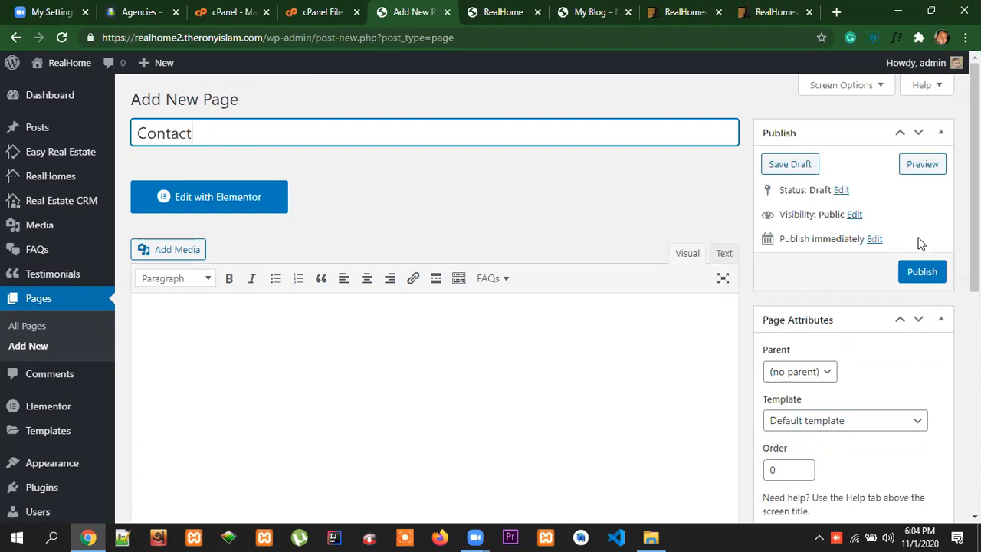
# Assign the Contact template to the Contact page and publish it
pyautogui.click(852, 424)
pyautogui.click(800, 229)
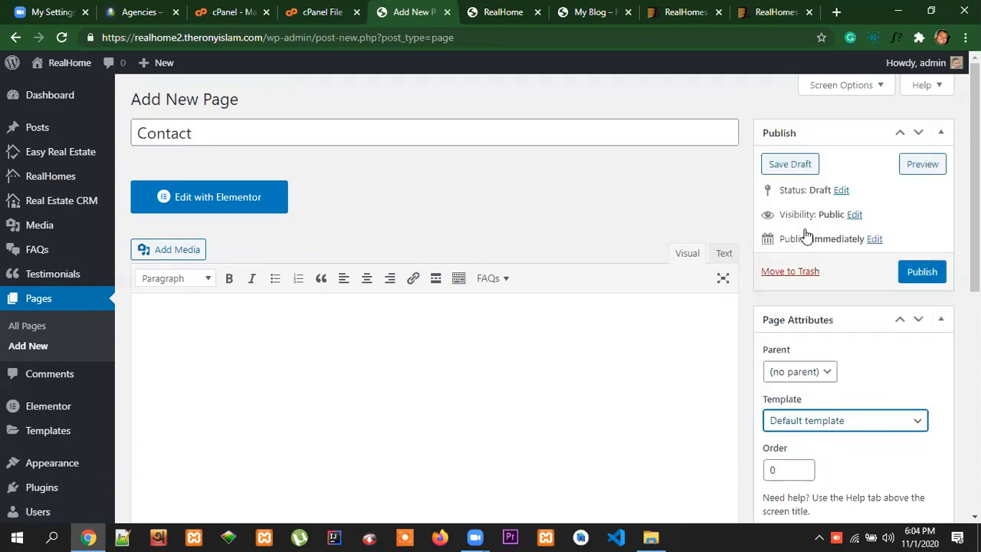
pyautogui.click(922, 272)
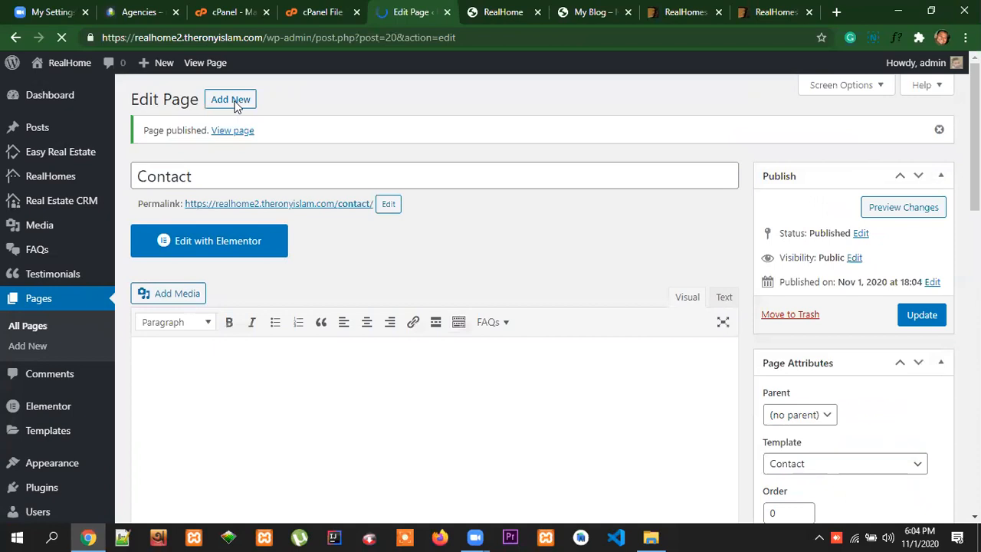
# Start another new page, look through the available page templates and title the page Edit profile
pyautogui.click(231, 99)
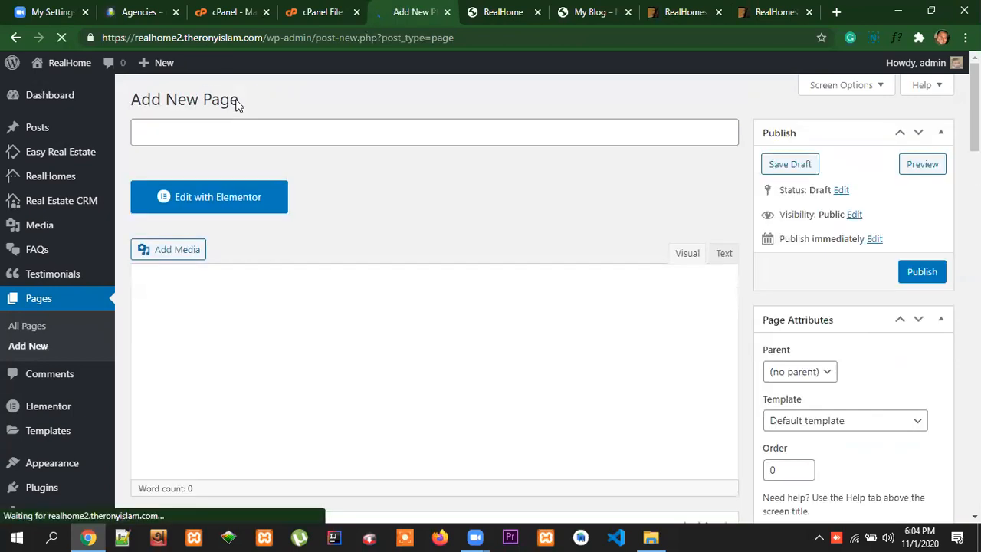
pyautogui.scroll(-1, 889, 377)
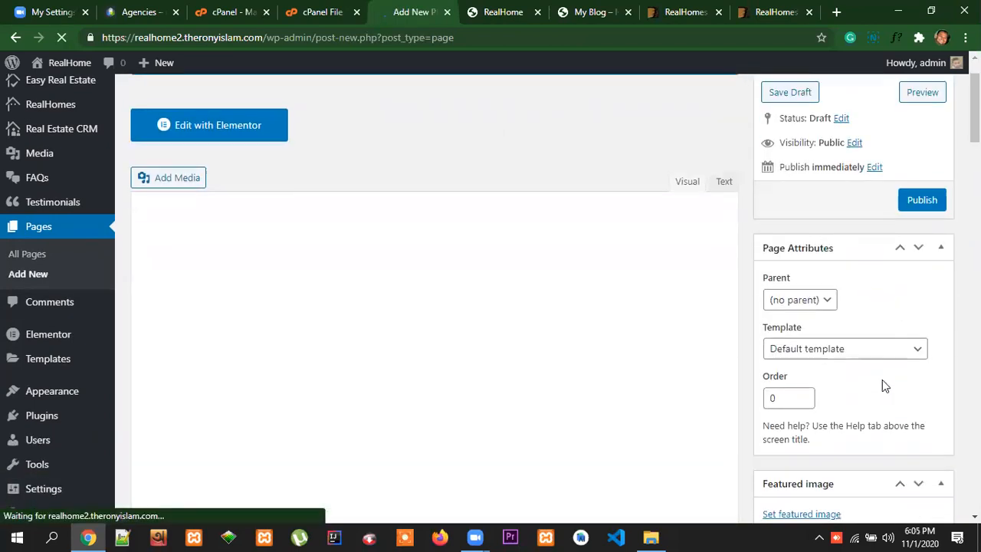
pyautogui.click(850, 349)
pyautogui.scroll(-1, 851, 222)
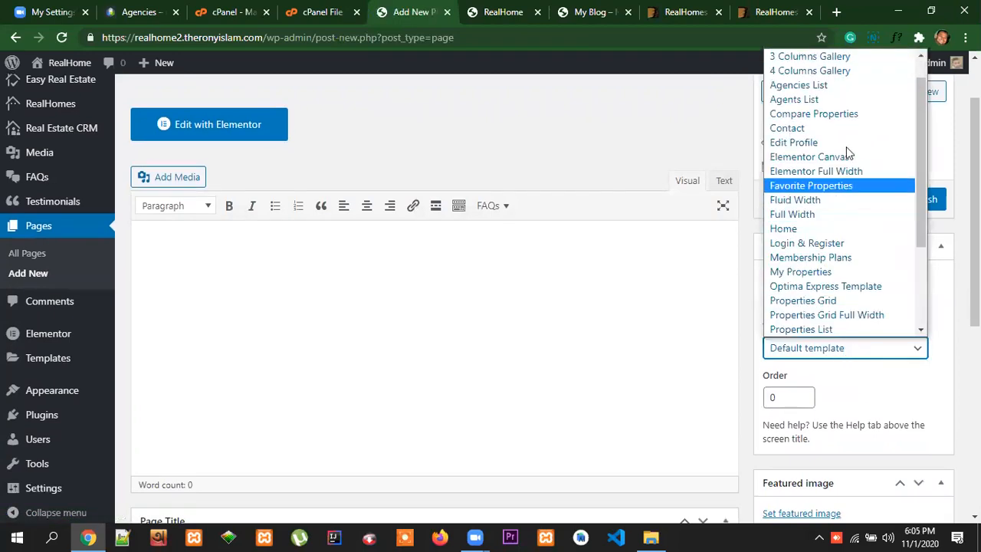
pyautogui.scroll(1, 884, 228)
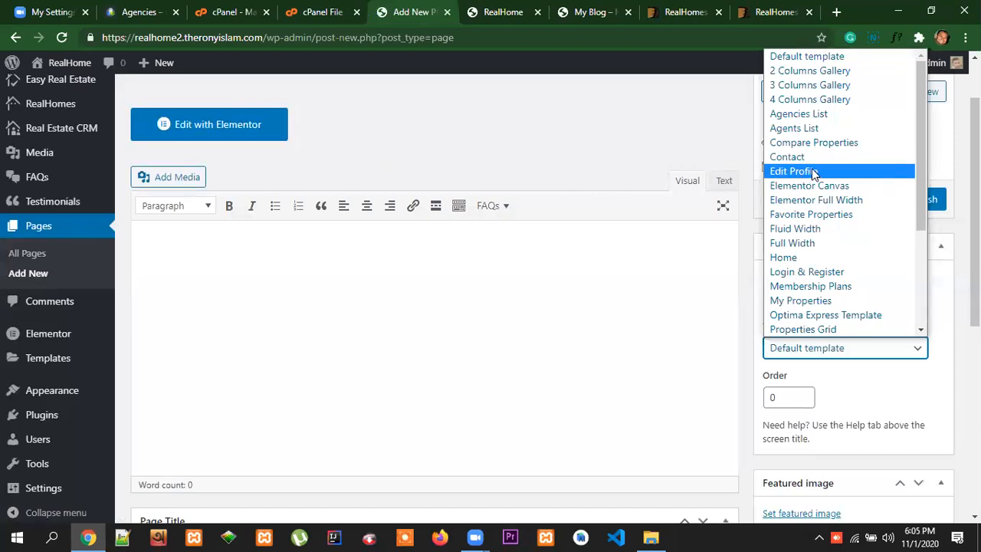
pyautogui.scroll(1, 630, 274)
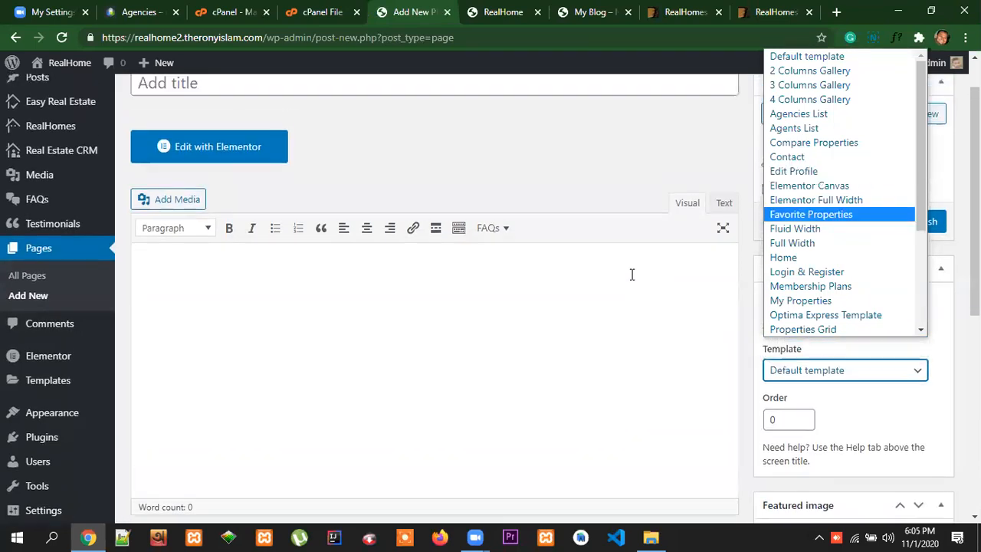
pyautogui.click(187, 131)
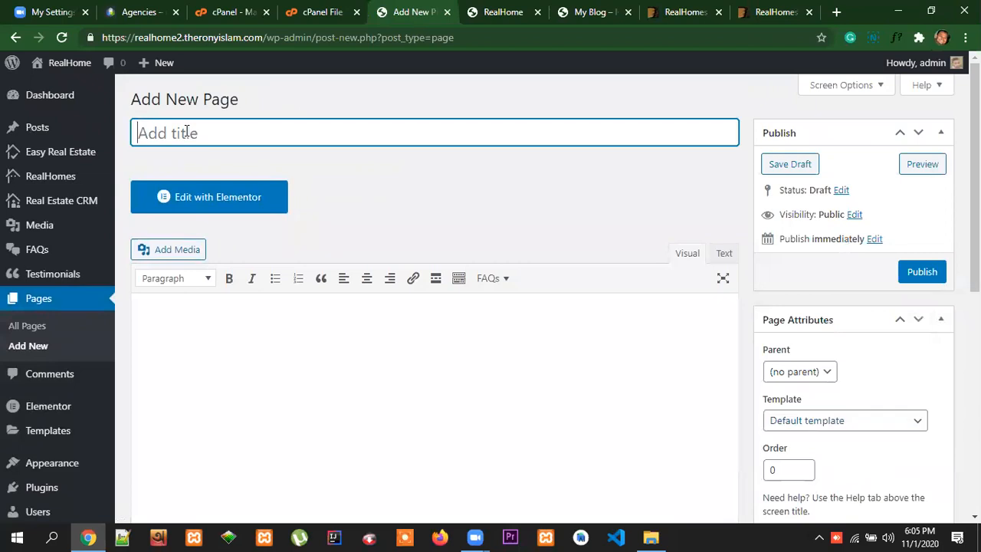
pyautogui.write('edit p')
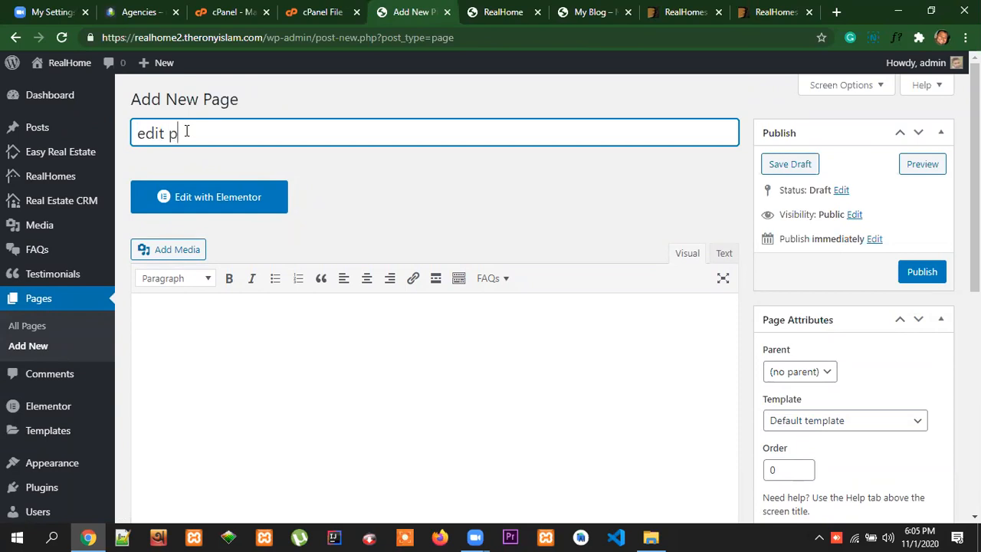
pyautogui.write('rofile')
pyautogui.moveTo(142, 137); pyautogui.dragTo(135, 139)
pyautogui.write('E')
# Assign the Edit Profile template to the Edit profile page and publish it
pyautogui.click(835, 426)
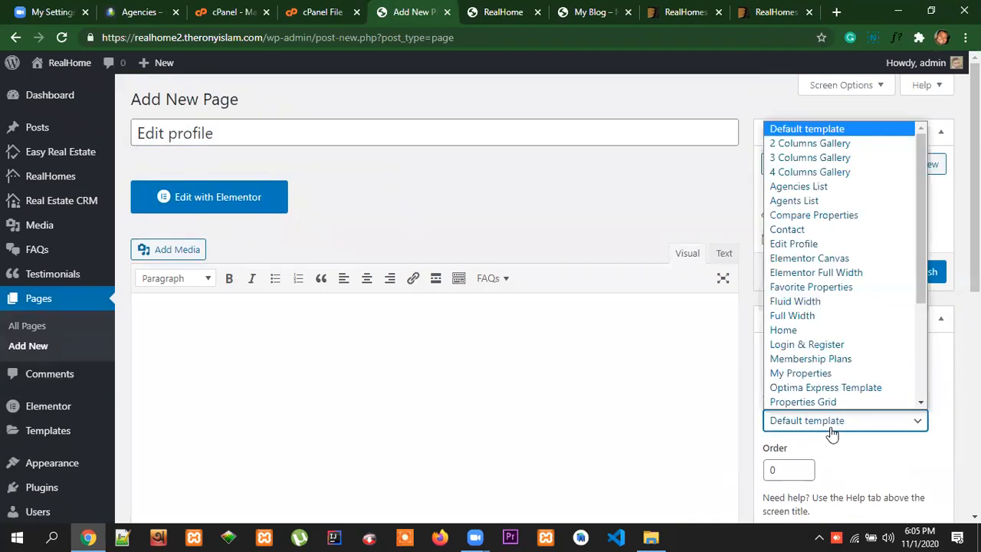
pyautogui.click(822, 245)
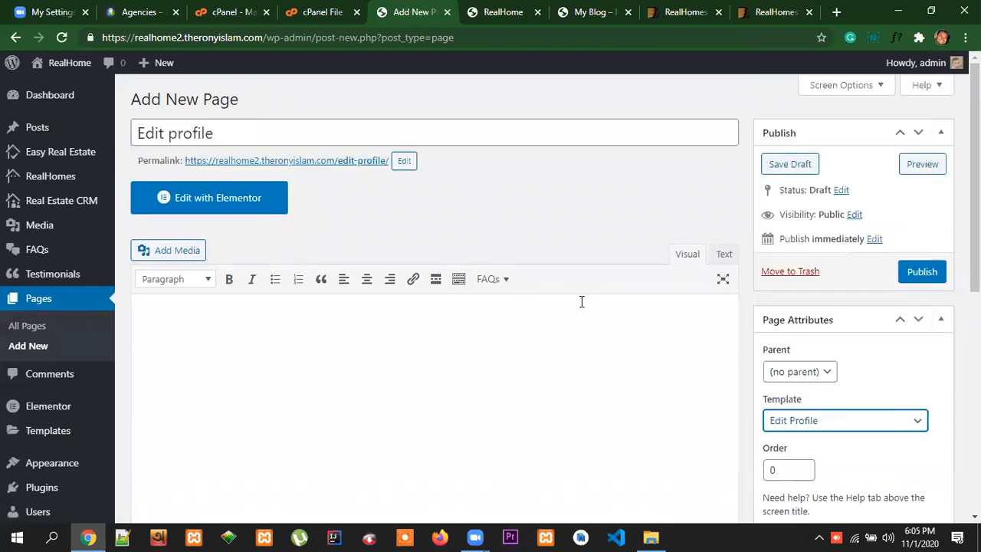
pyautogui.click(919, 276)
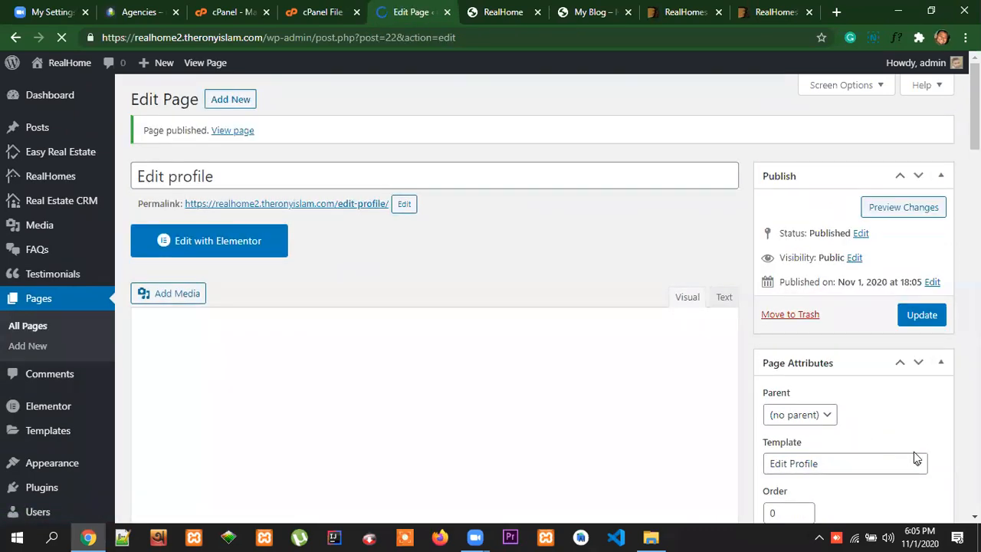
# Start another new page and look through the page template options without choosing one
pyautogui.click(239, 102)
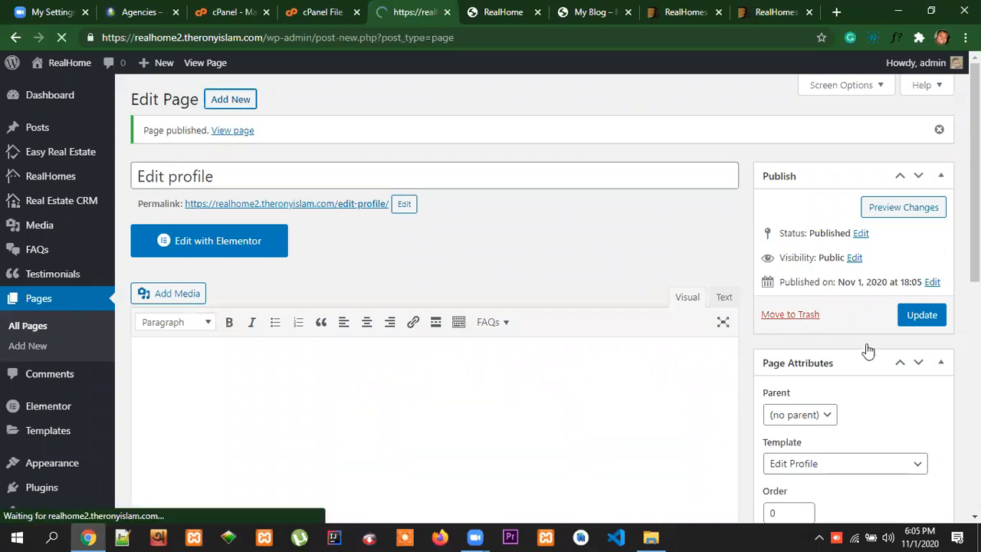
pyautogui.scroll(-3, 871, 346)
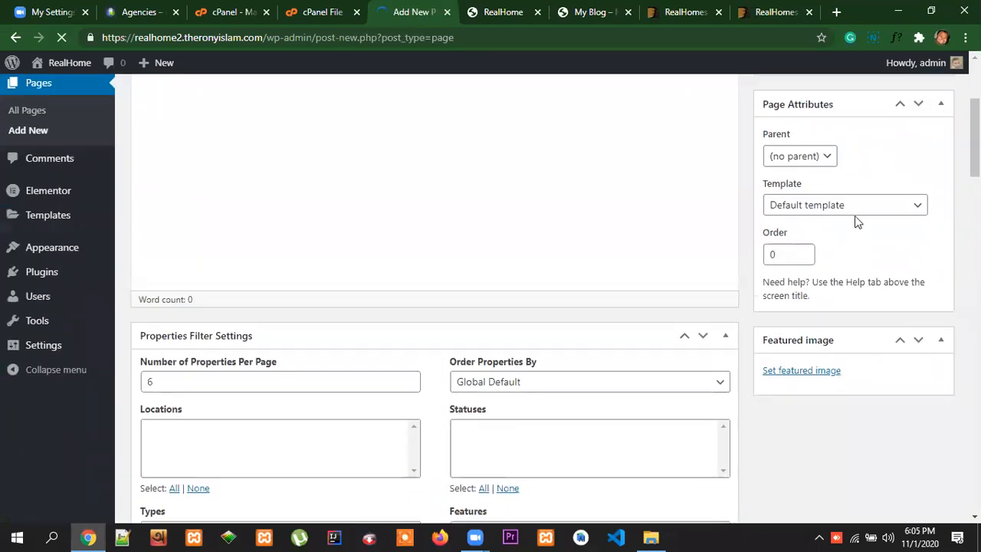
pyautogui.click(858, 205)
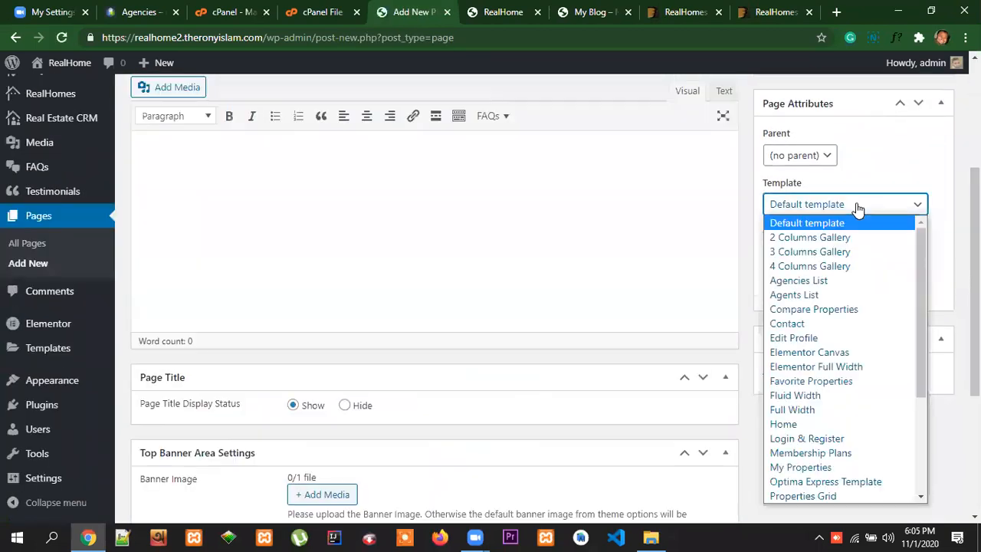
pyautogui.scroll(-4, 901, 297)
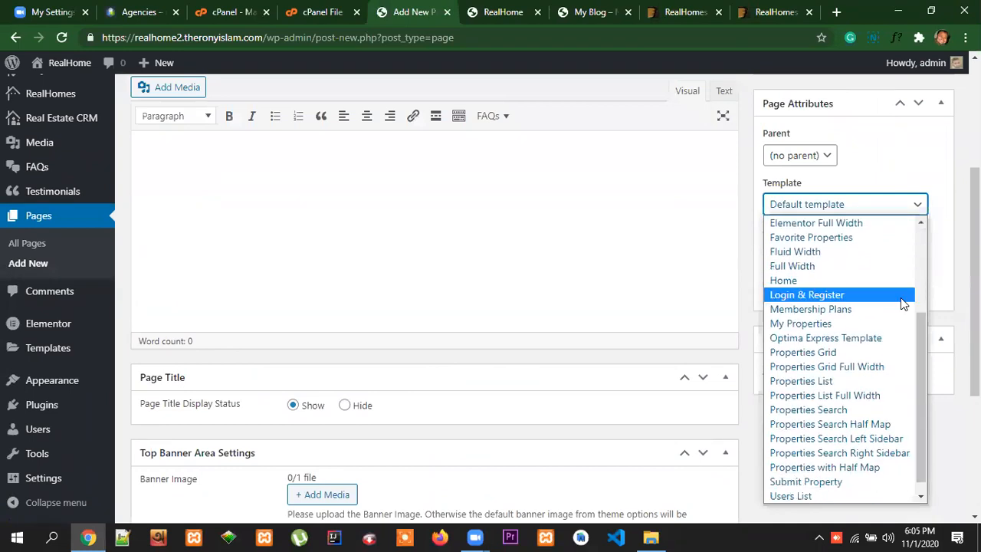
pyautogui.scroll(4, 902, 303)
pyautogui.scroll(-2, 922, 339)
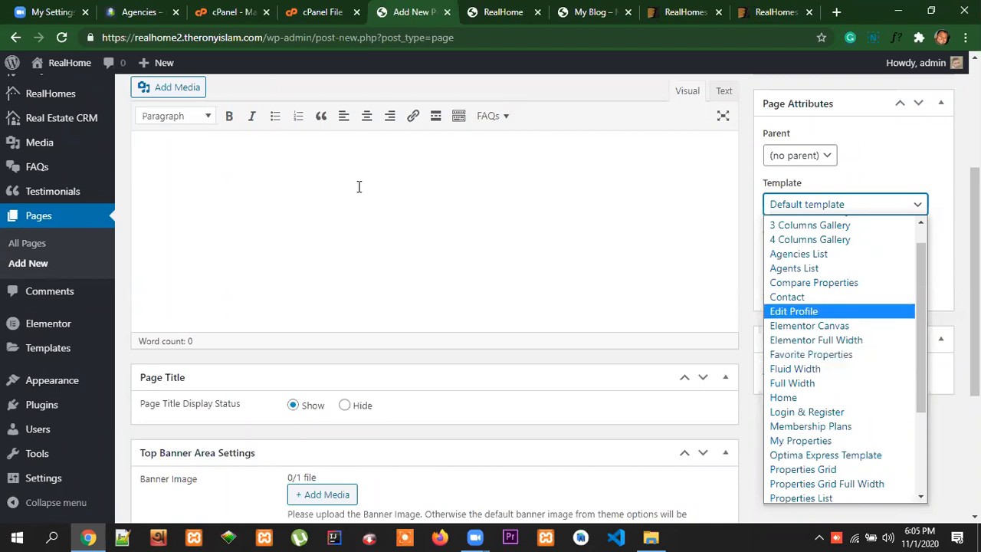
# Switch to the reference Real Homes site and look over its Agencies page
pyautogui.click(142, 11)
pyautogui.scroll(-3, 587, 299)
pyautogui.scroll(3, 587, 299)
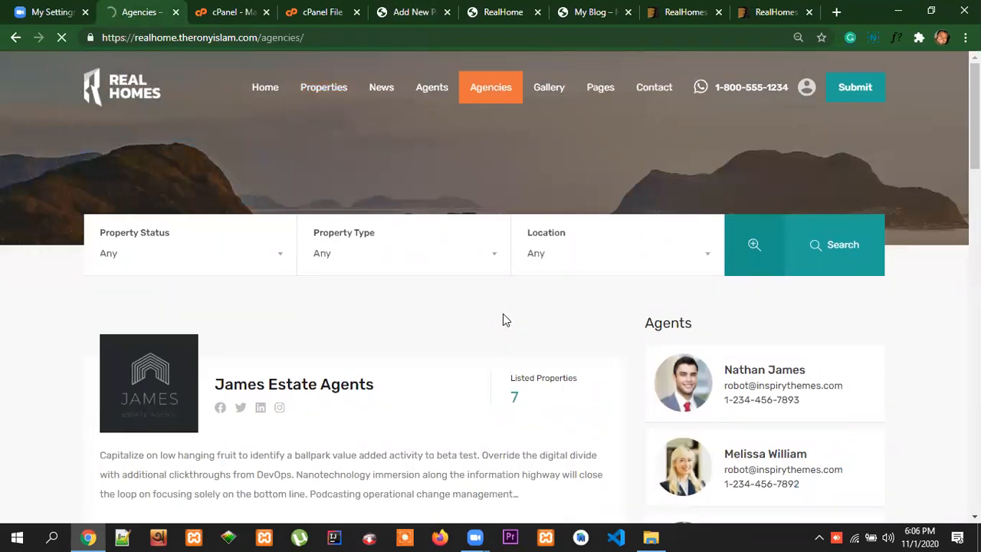
# Look over the reference site's Agencies page and property list layout, and mark Home in Merrick Way as a favorite
pyautogui.scroll(-2, 504, 321)
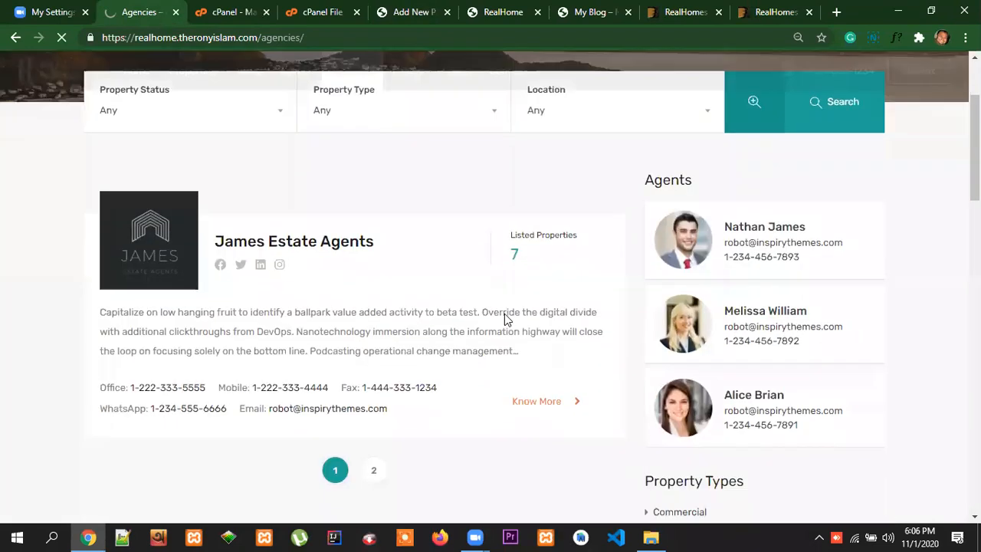
pyautogui.scroll(1, 504, 321)
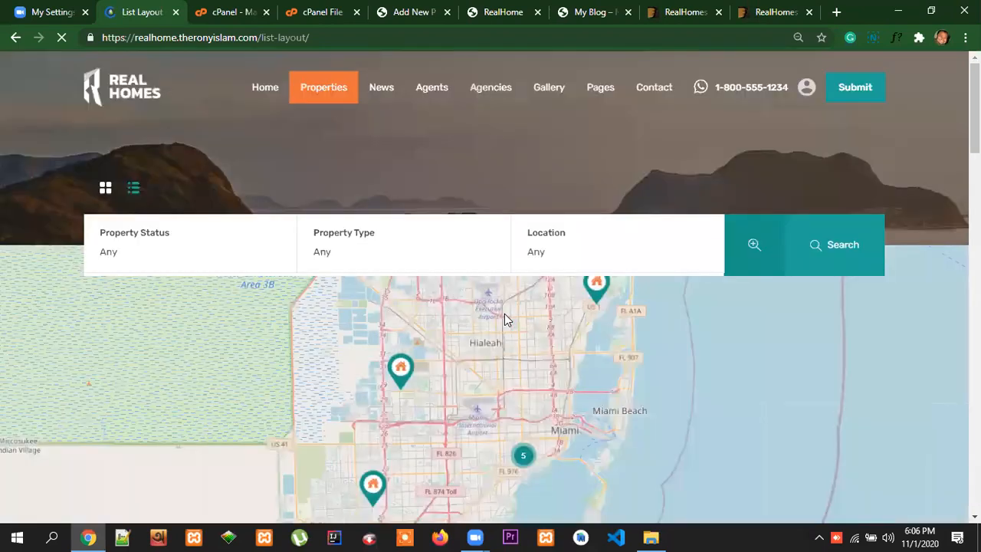
pyautogui.scroll(-1, 812, 364)
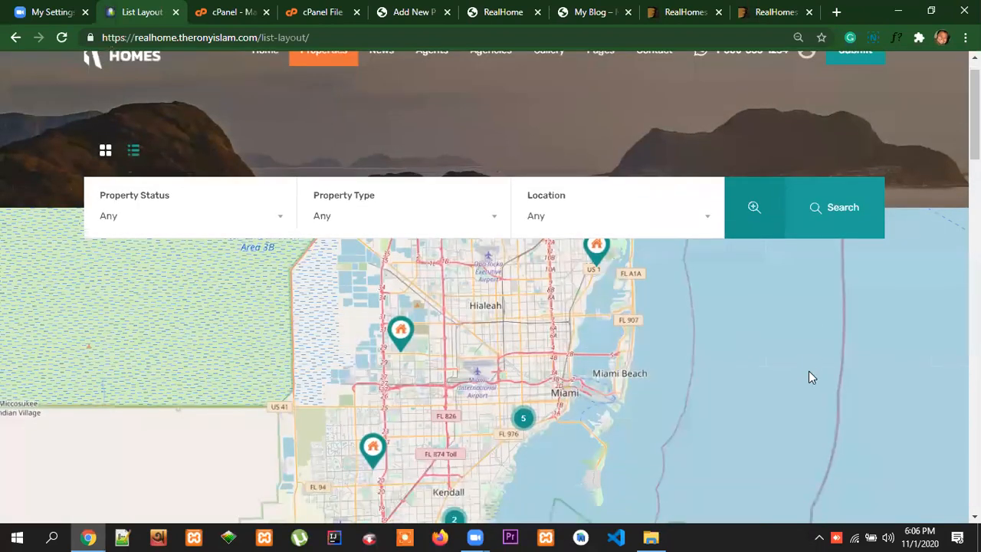
pyautogui.scroll(-5, 222, 205)
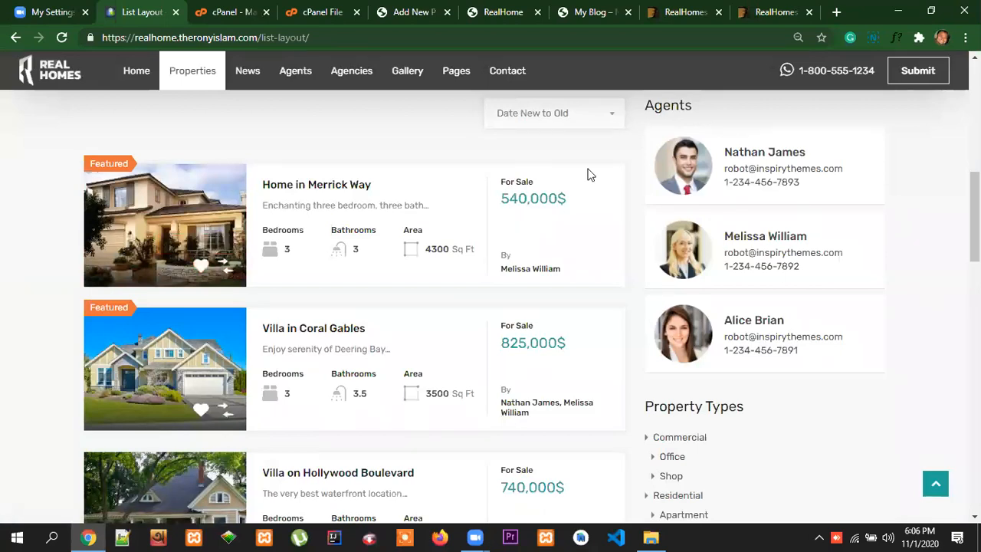
pyautogui.click(199, 269)
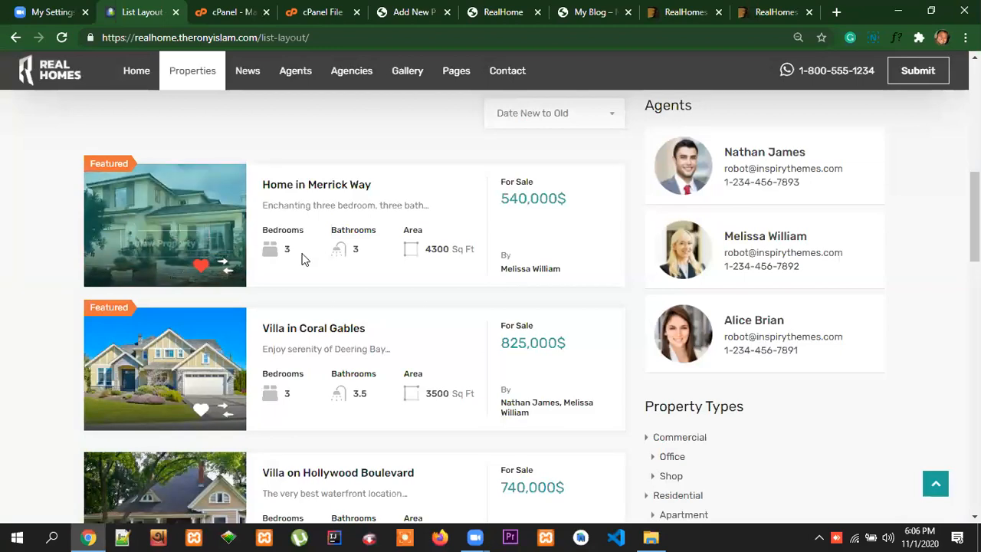
pyautogui.scroll(3, 490, 307)
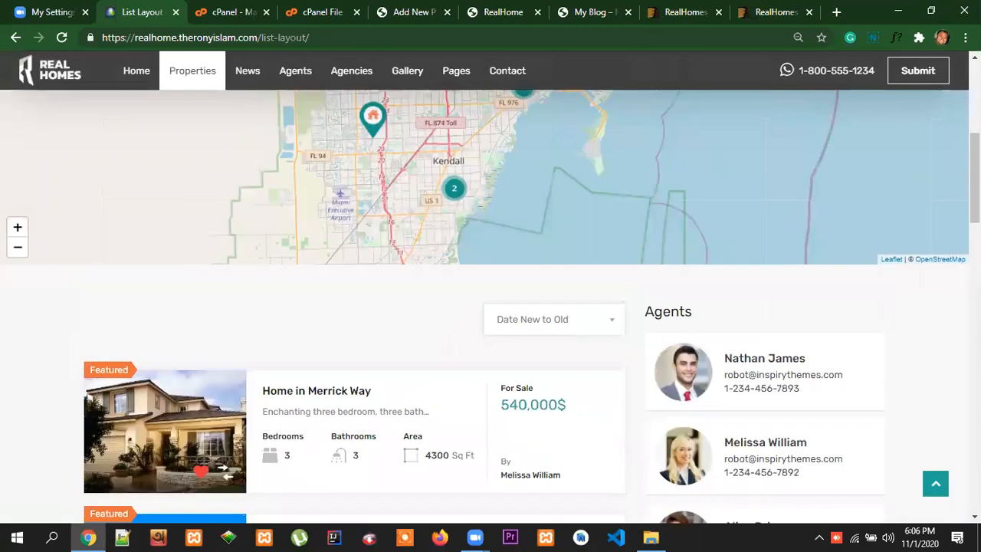
pyautogui.scroll(5, 491, 307)
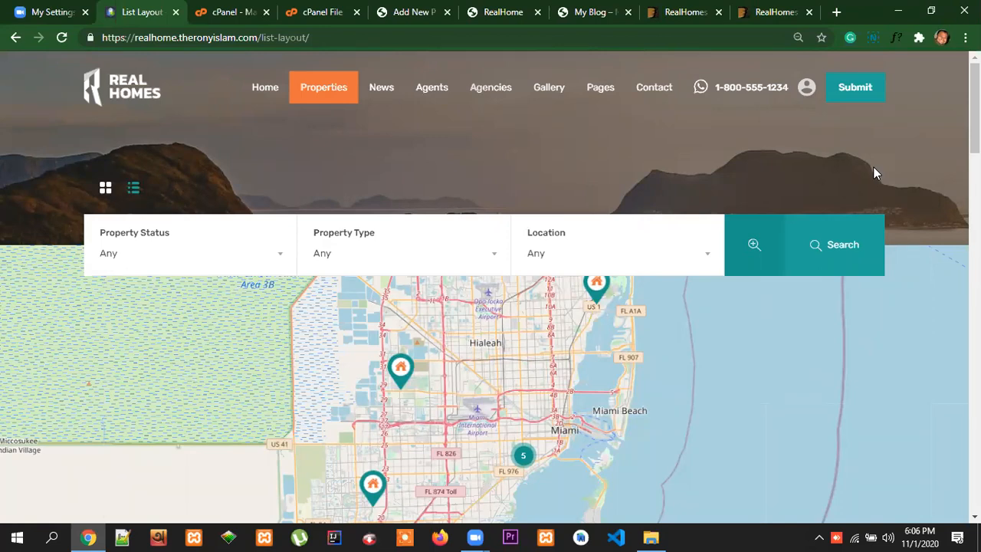
pyautogui.scroll(-2, 944, 164)
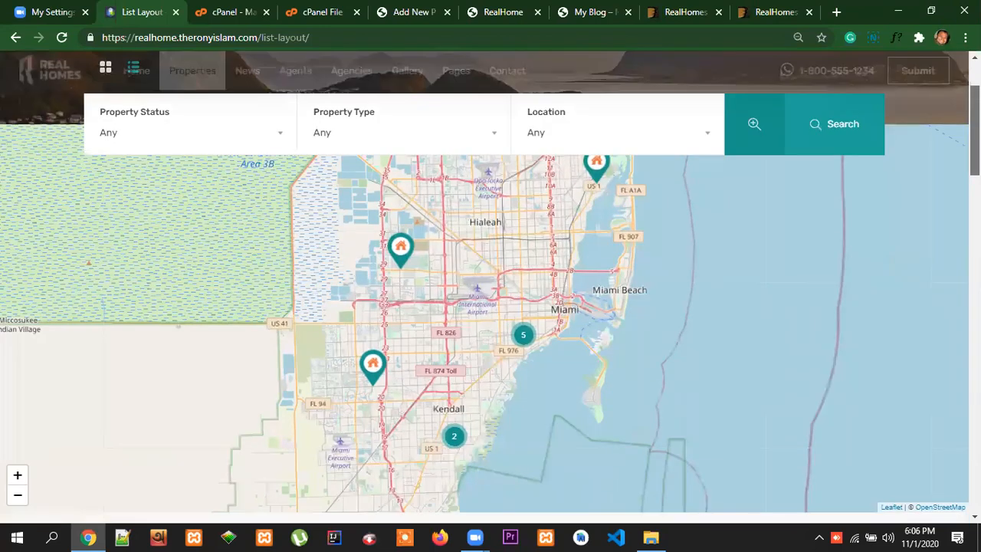
pyautogui.scroll(2, 928, 139)
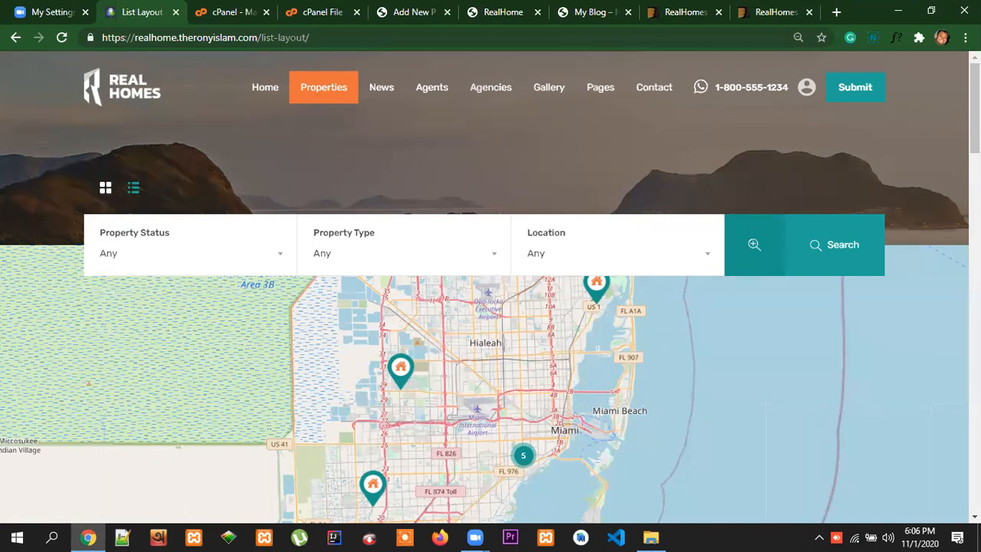
# Return to the blank new page on the realhome2 site, check the page templates and title the page Favorite
pyautogui.click(425, 12)
pyautogui.scroll(2, 505, 314)
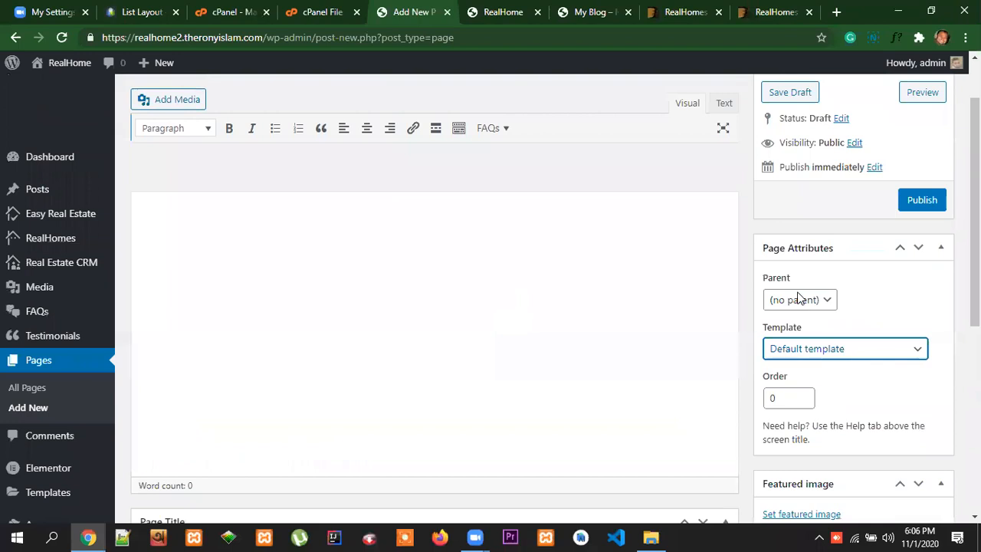
pyautogui.click(868, 426)
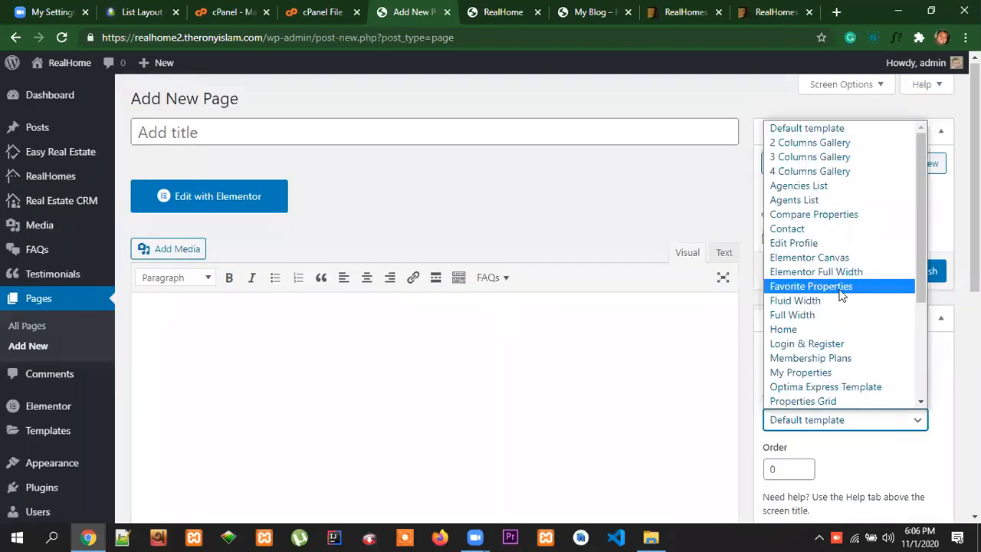
pyautogui.click(201, 133)
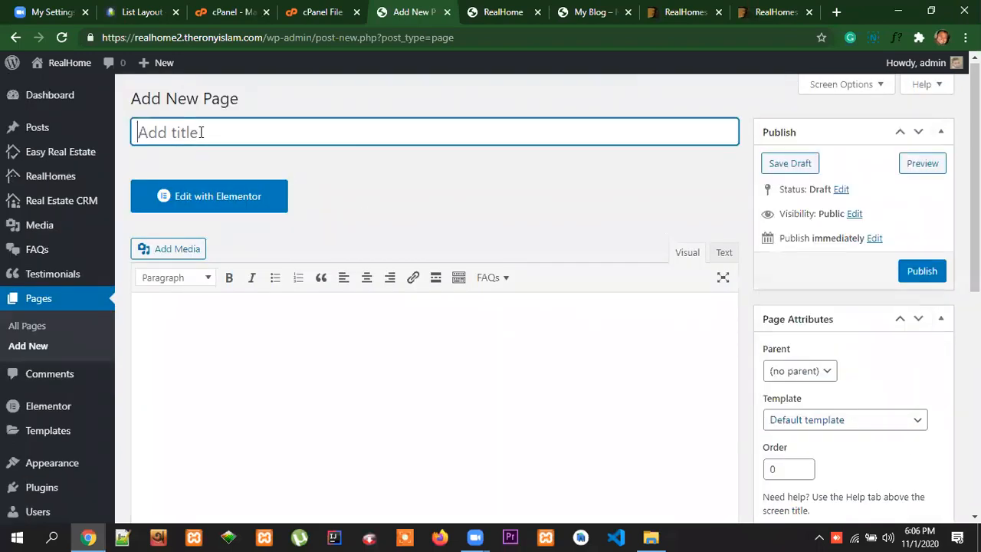
pyautogui.write('Favorite')
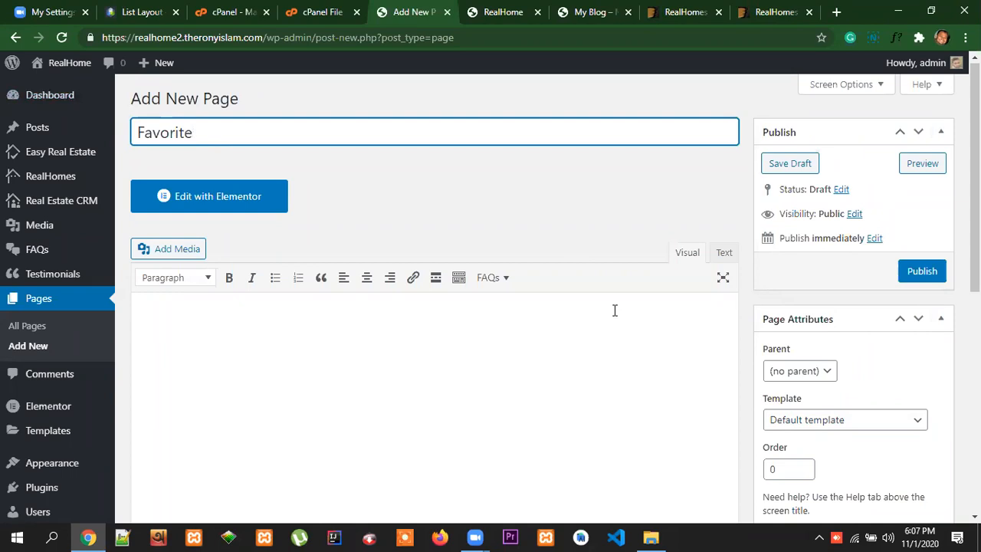
# Assign the Favorite Properties template to the Favorite page and publish it
pyautogui.click(823, 422)
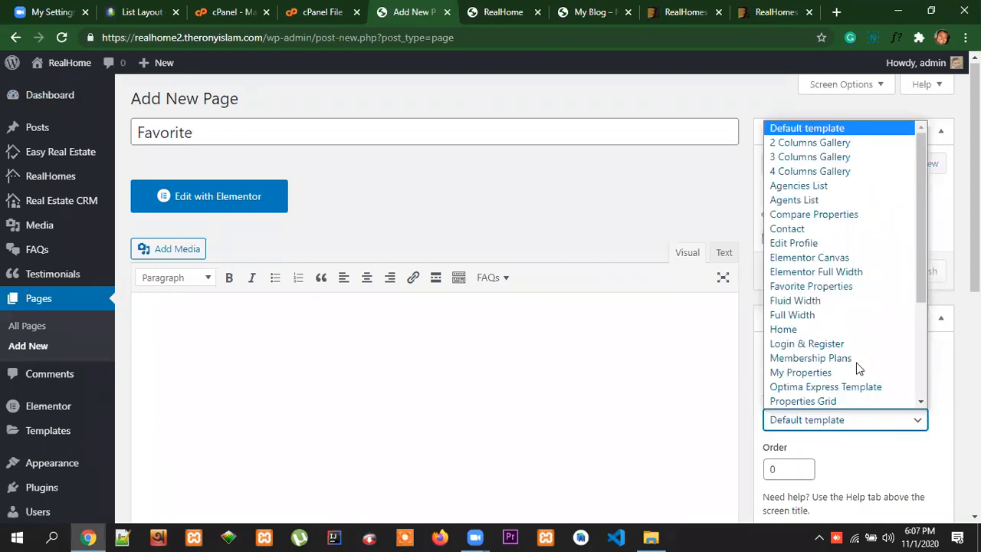
pyautogui.click(845, 286)
pyautogui.click(917, 271)
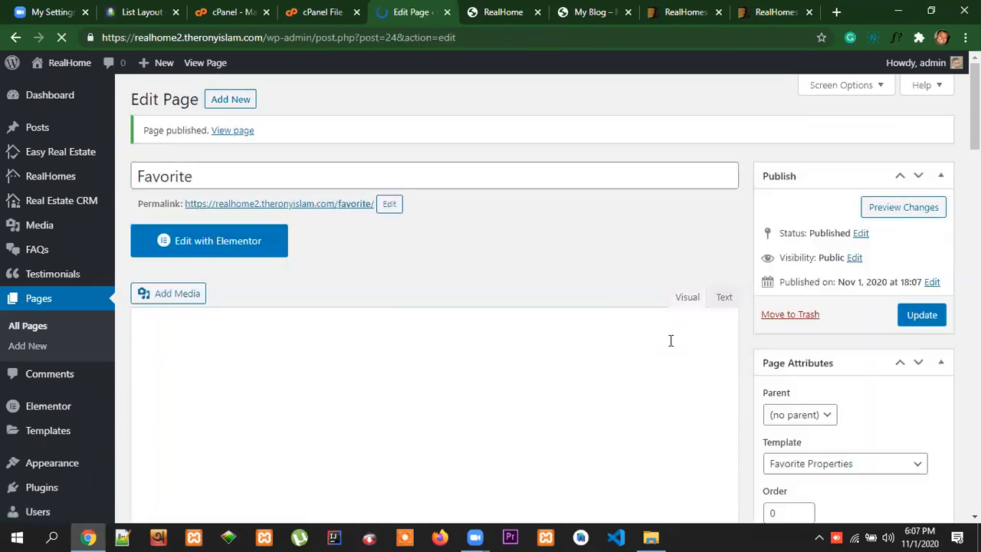
# Start another new page and look through the full list of page templates, leaving the default template selected
pyautogui.click(240, 105)
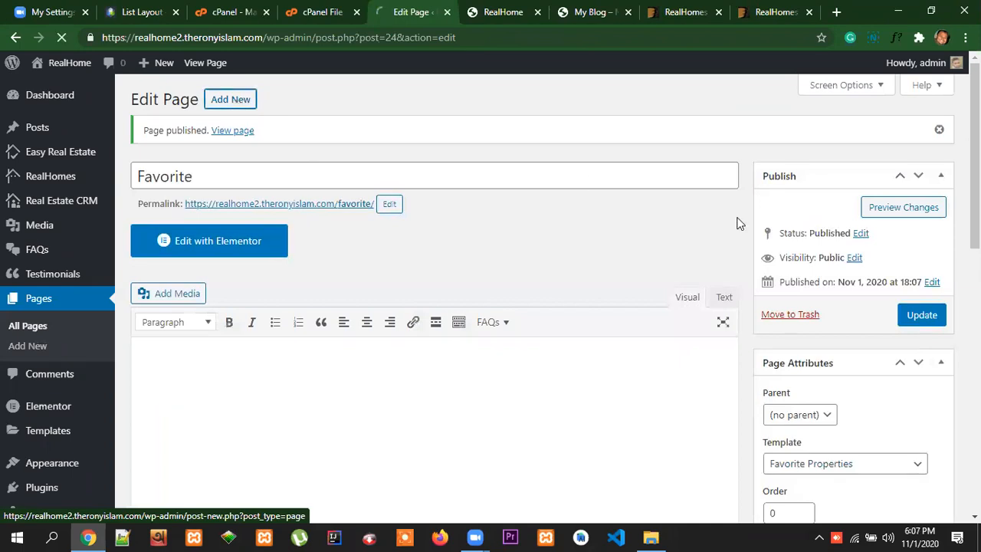
pyautogui.scroll(-2, 880, 341)
pyautogui.scroll(-1, 920, 383)
pyautogui.scroll(-2, 881, 329)
pyautogui.click(861, 282)
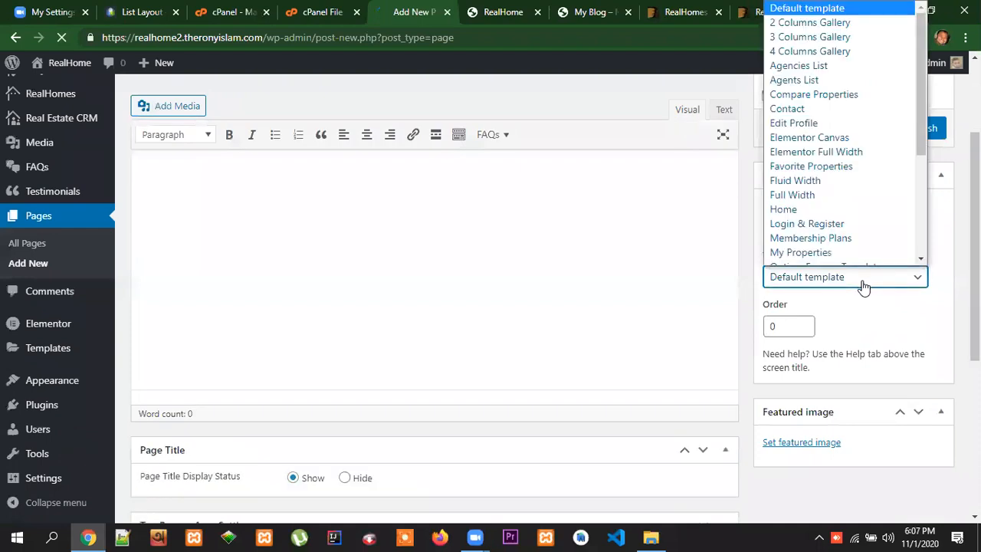
pyautogui.click(864, 349)
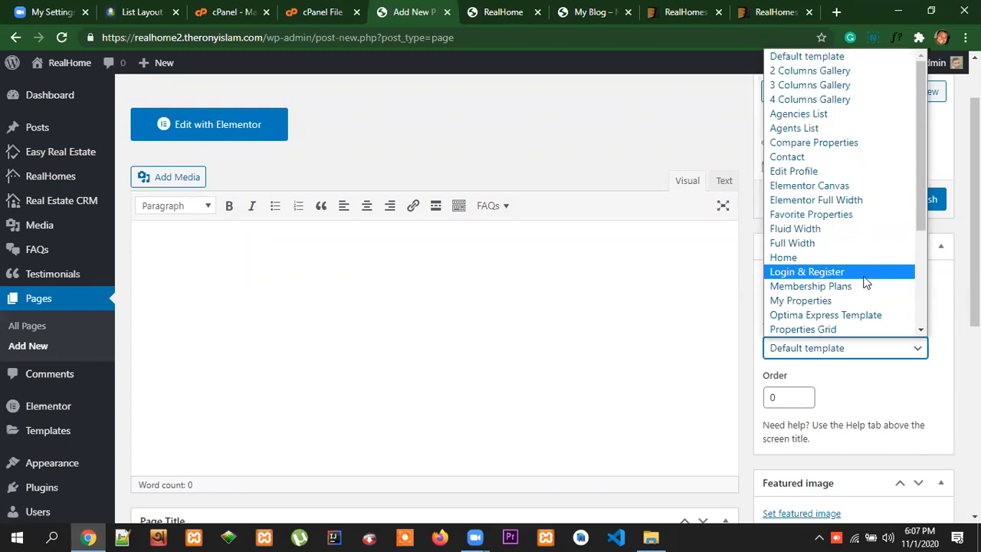
pyautogui.moveTo(920, 217); pyautogui.dragTo(920, 307)
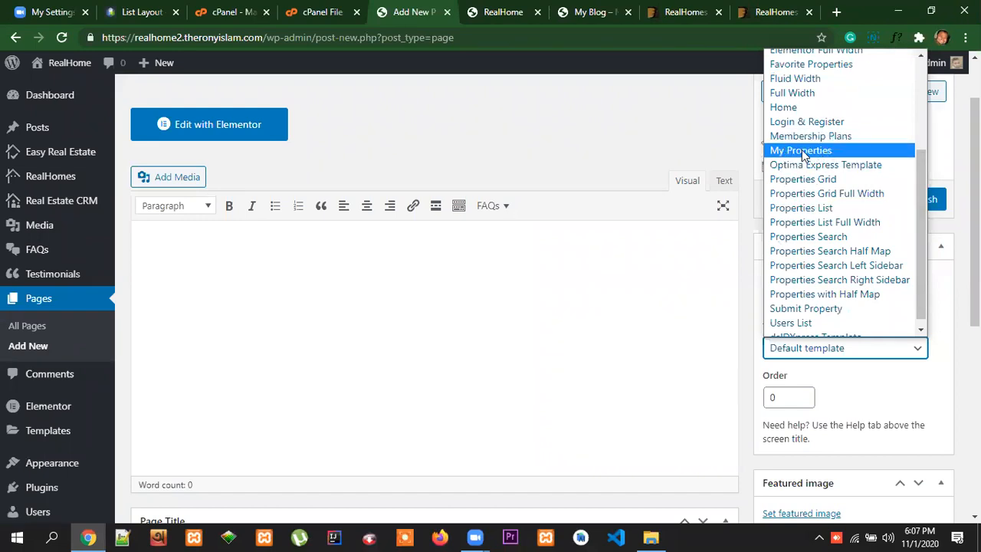
pyautogui.scroll(3, 846, 236)
pyautogui.scroll(-4, 847, 243)
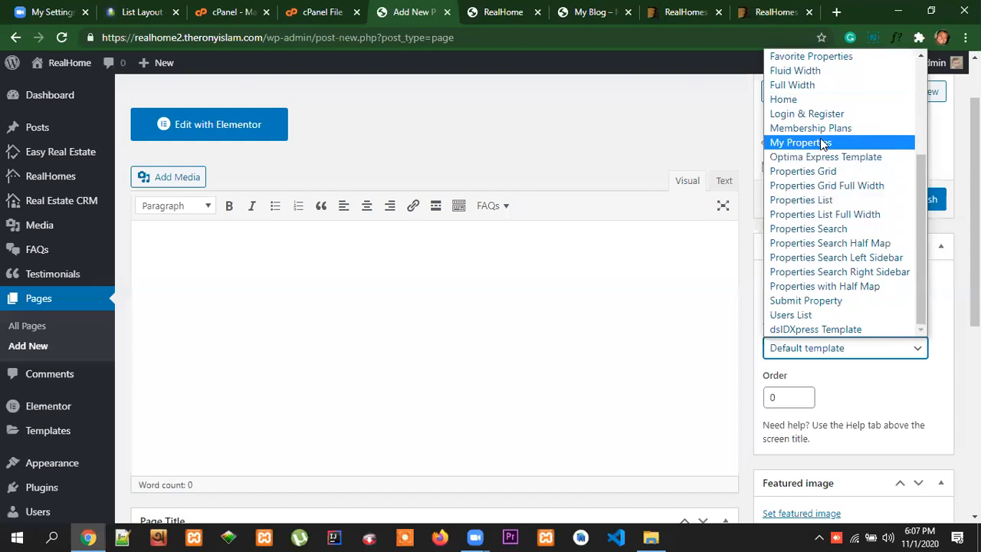
pyautogui.scroll(1, 731, 245)
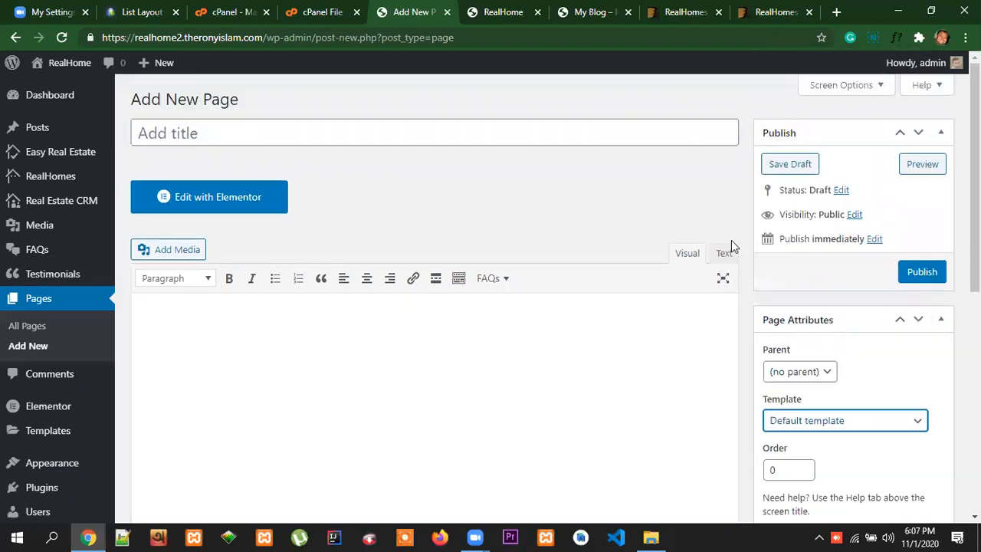
pyautogui.click(181, 132)
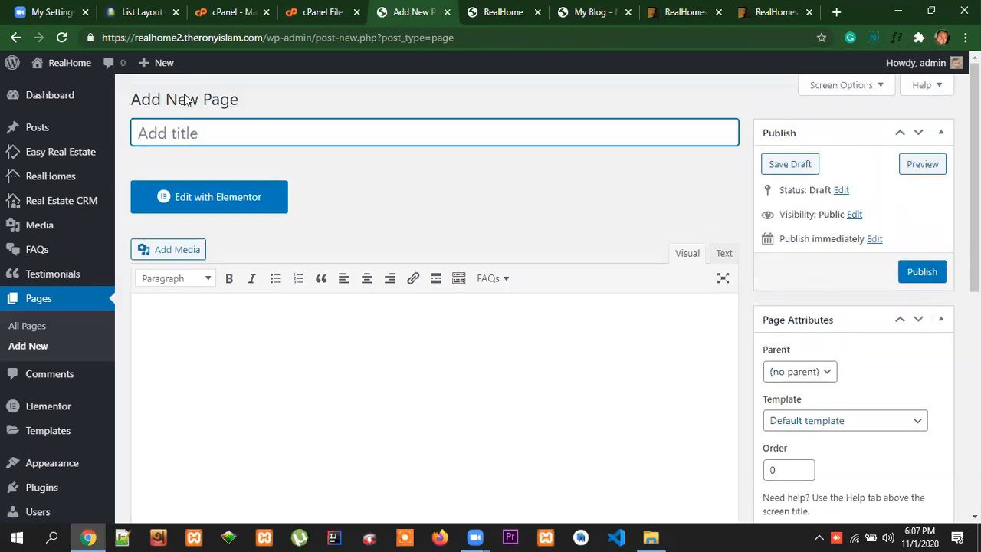
# Look at the property list page on the reference site and return to the new page editor
pyautogui.click(142, 11)
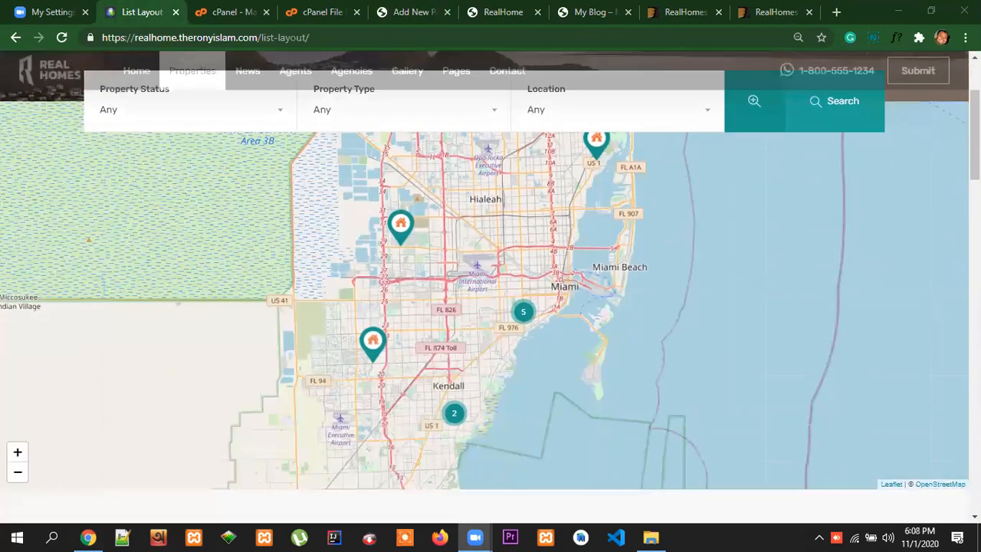
pyautogui.scroll(2, 962, 405)
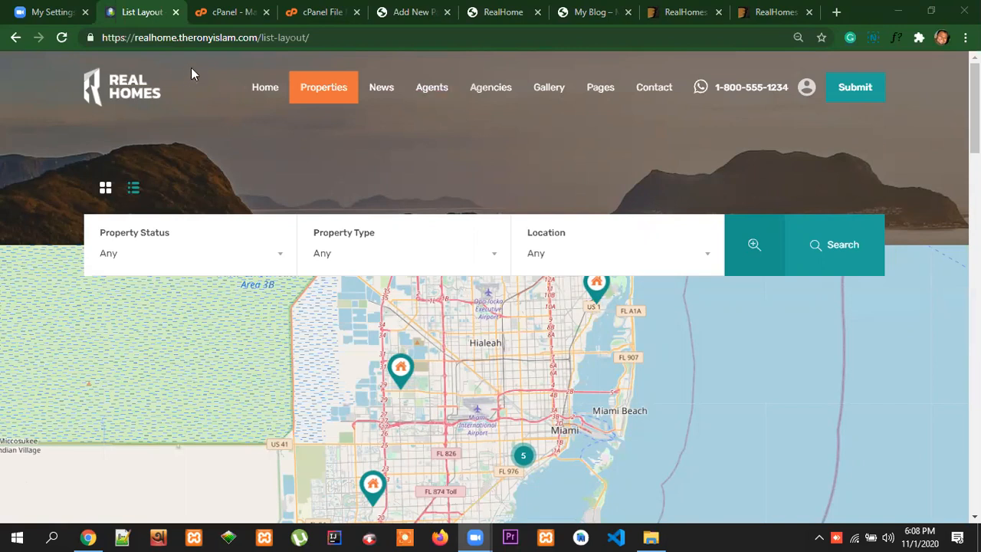
pyautogui.click(416, 13)
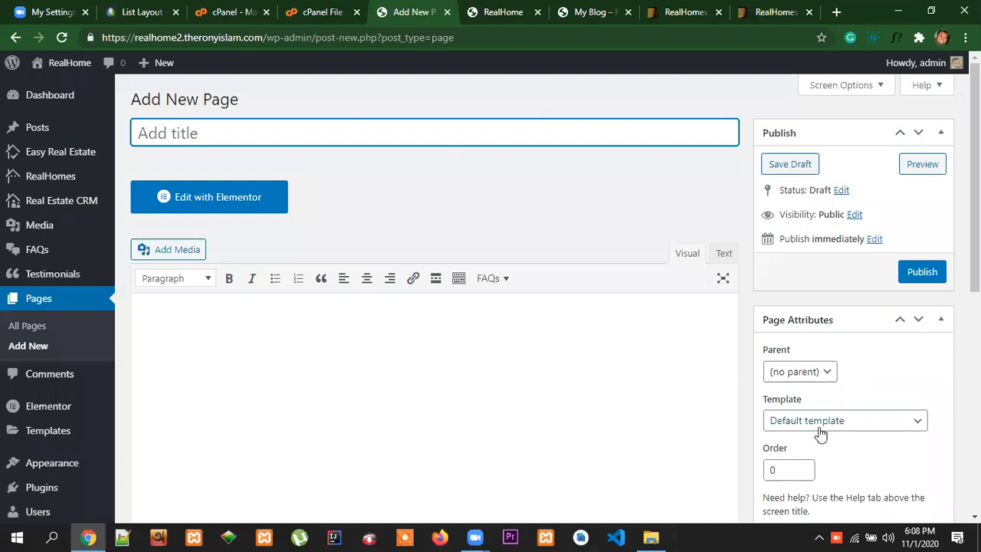
# Title the new page My Property and assign it the My Properties template
pyautogui.write('My')
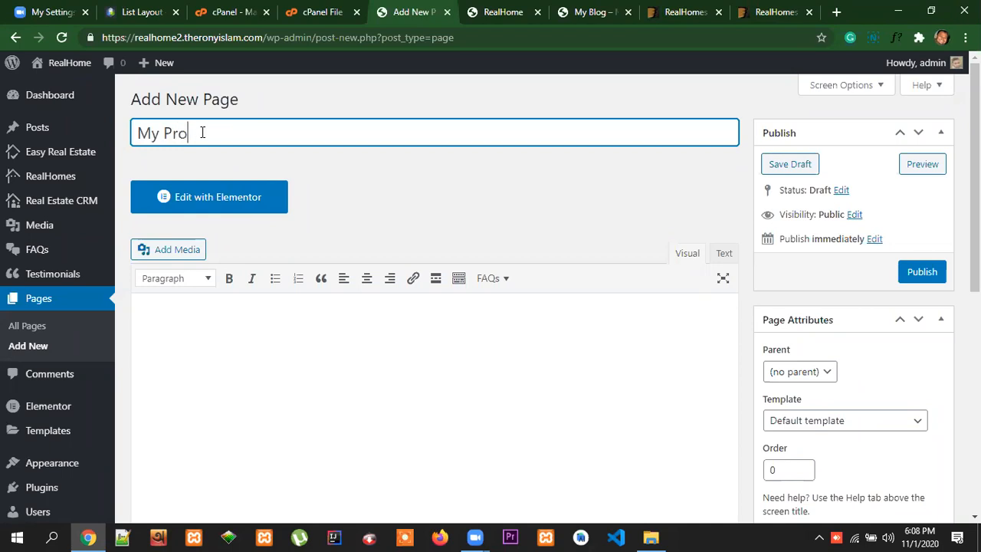
pyautogui.write('Property')
pyautogui.click(838, 420)
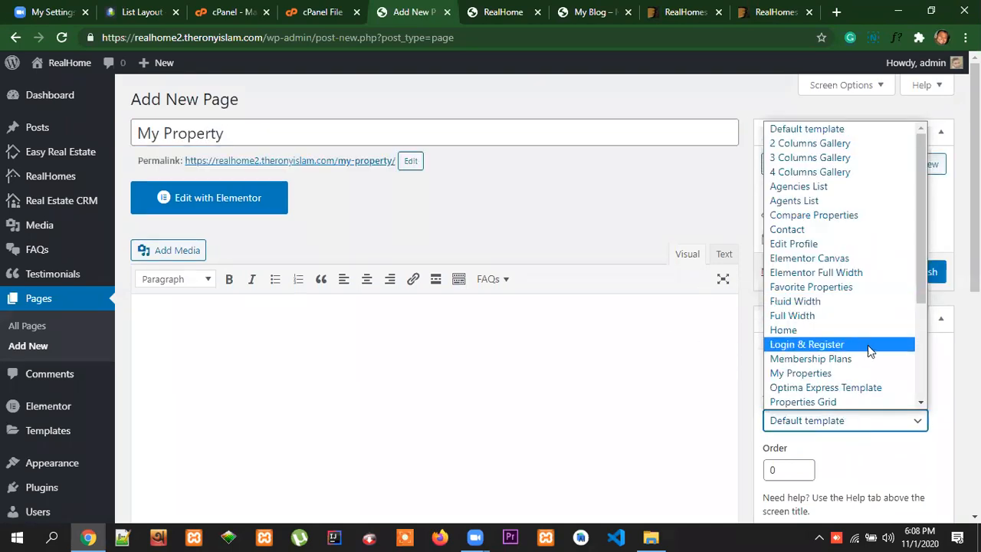
pyautogui.click(853, 374)
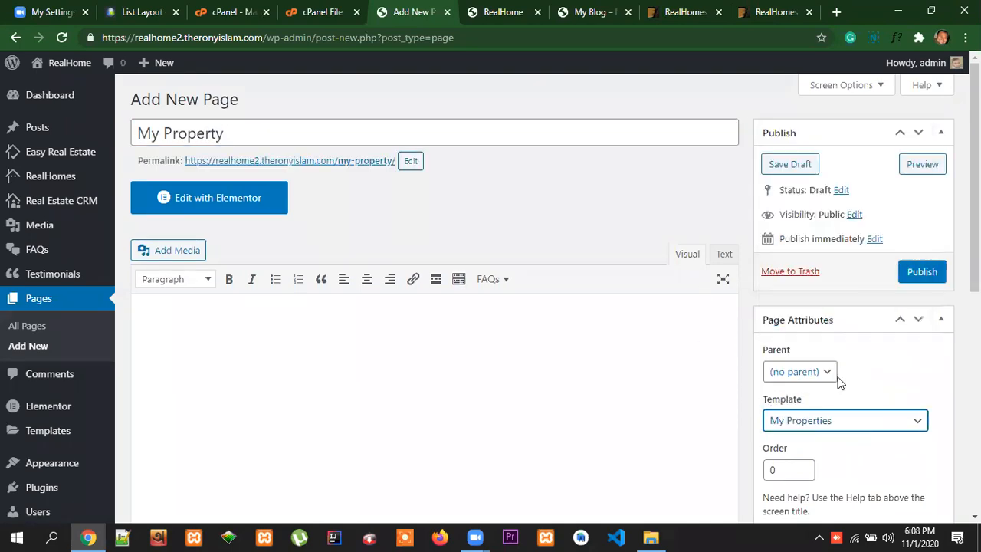
# Correct the page title to My Properties and publish the page
pyautogui.click(227, 132)
pyautogui.moveTo(228, 133); pyautogui.dragTo(219, 133)
pyautogui.write('ies')
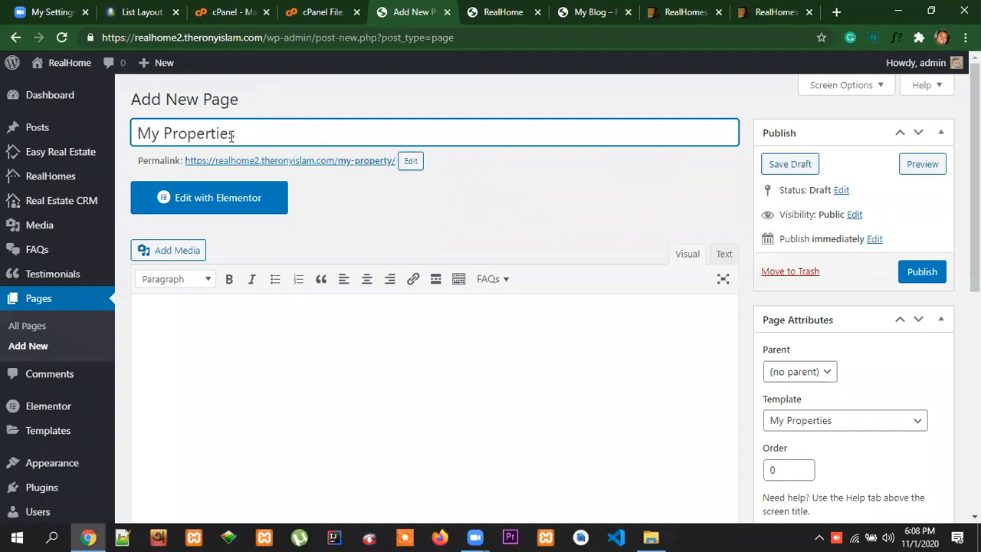
pyautogui.click(922, 273)
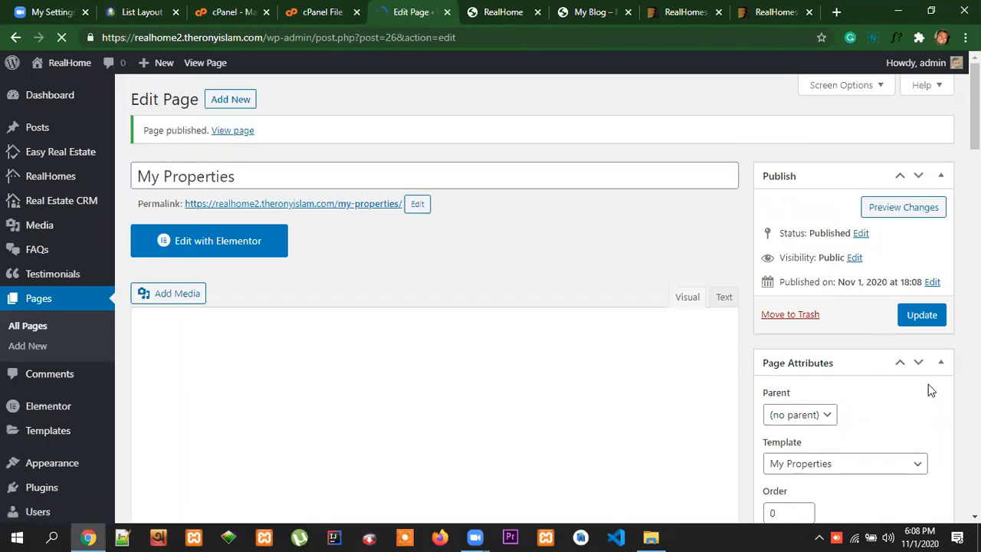
# Look through the template options on the published My Properties page, examining the property grid, list and search layouts
pyautogui.scroll(-2, 898, 433)
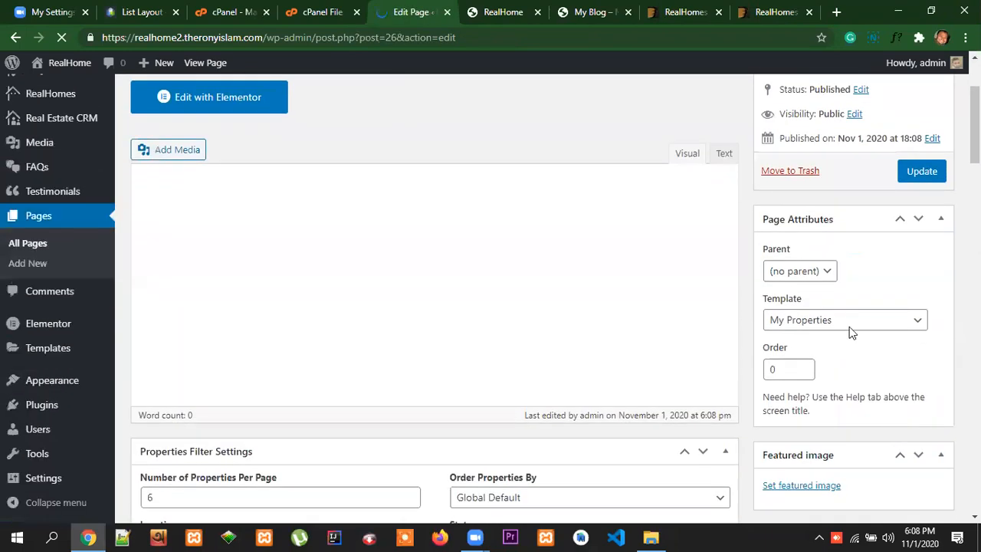
pyautogui.click(855, 327)
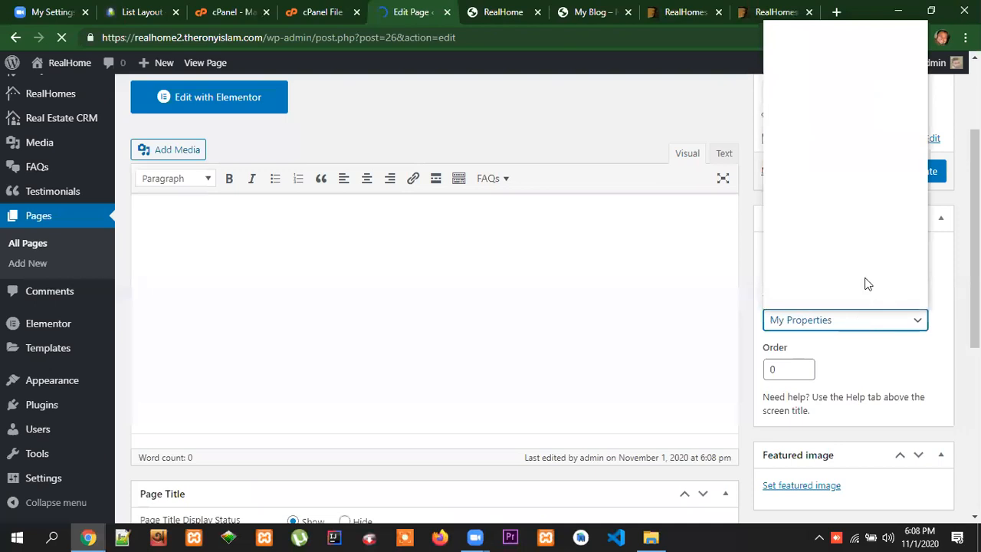
pyautogui.scroll(-2, 886, 270)
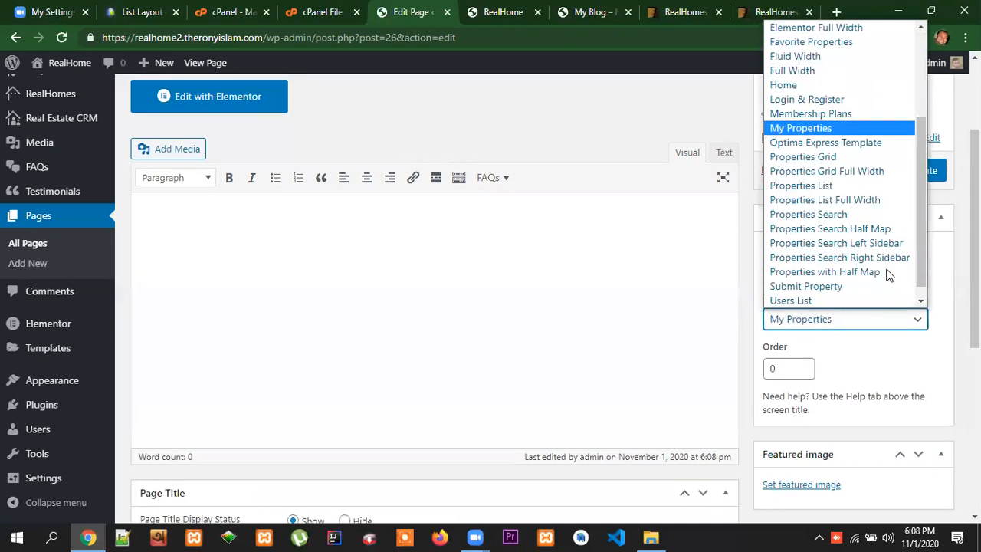
pyautogui.moveTo(922, 206); pyautogui.dragTo(922, 194)
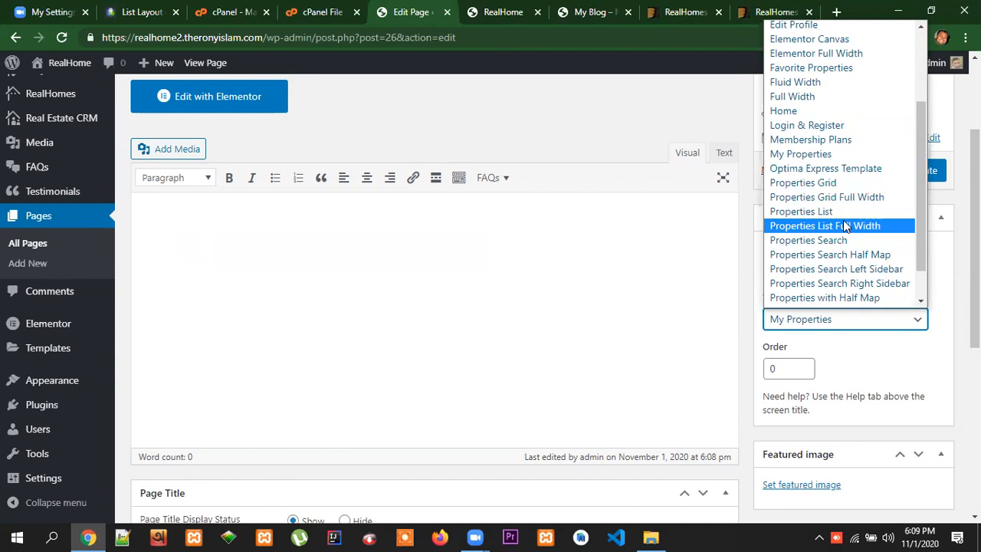
pyautogui.click(319, 139)
pyautogui.click(838, 322)
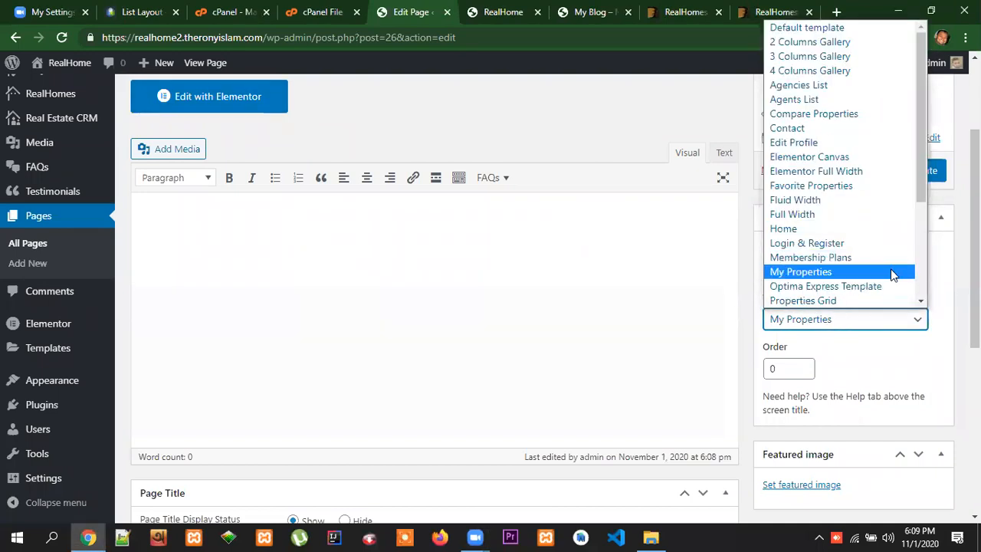
pyautogui.scroll(-3, 834, 268)
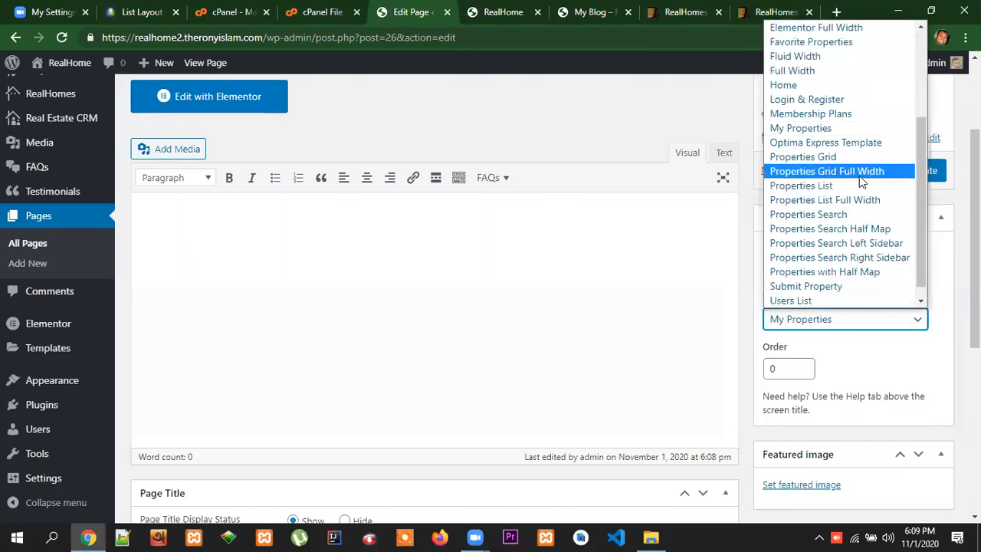
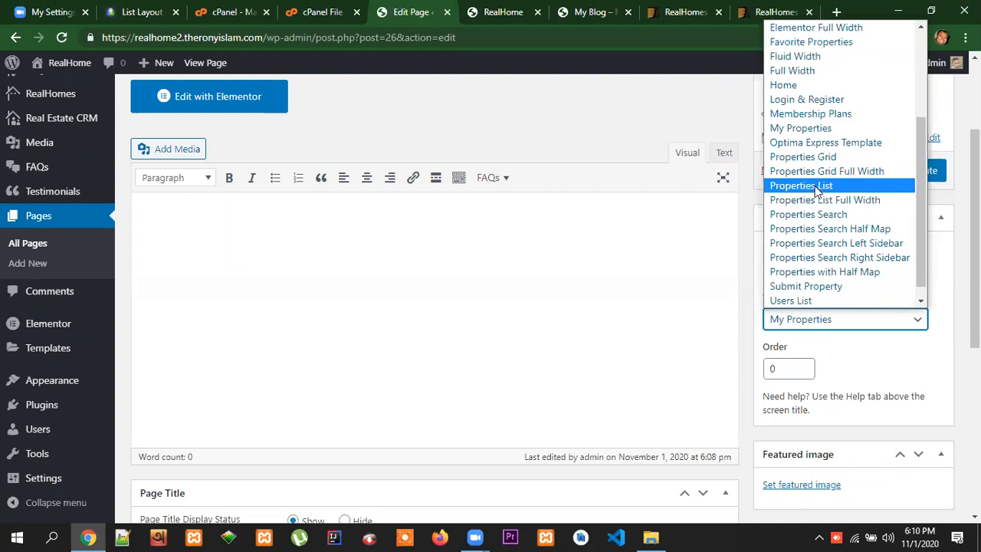
# Start a new page from the My Properties editor and title it Properties
pyautogui.scroll(1, 918, 358)
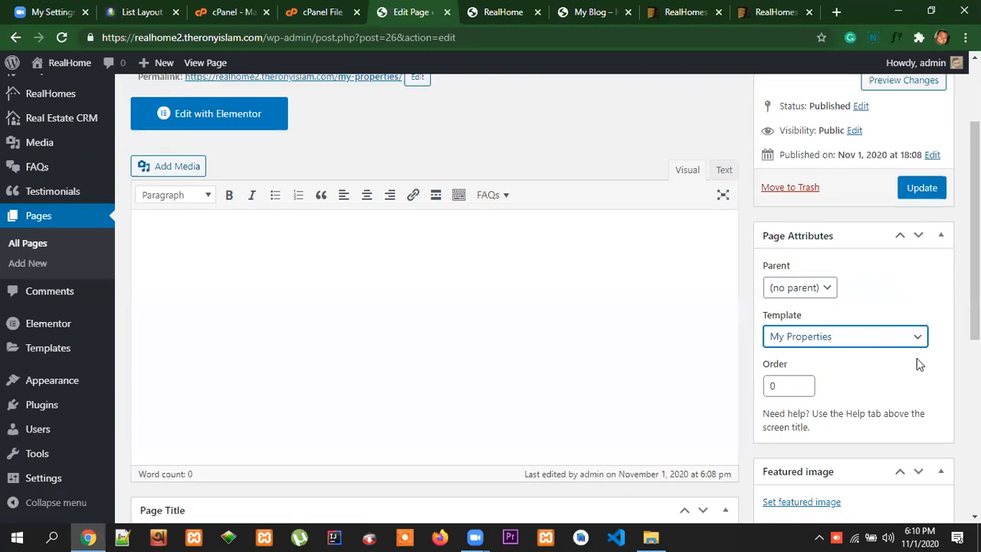
pyautogui.scroll(1, 320, 148)
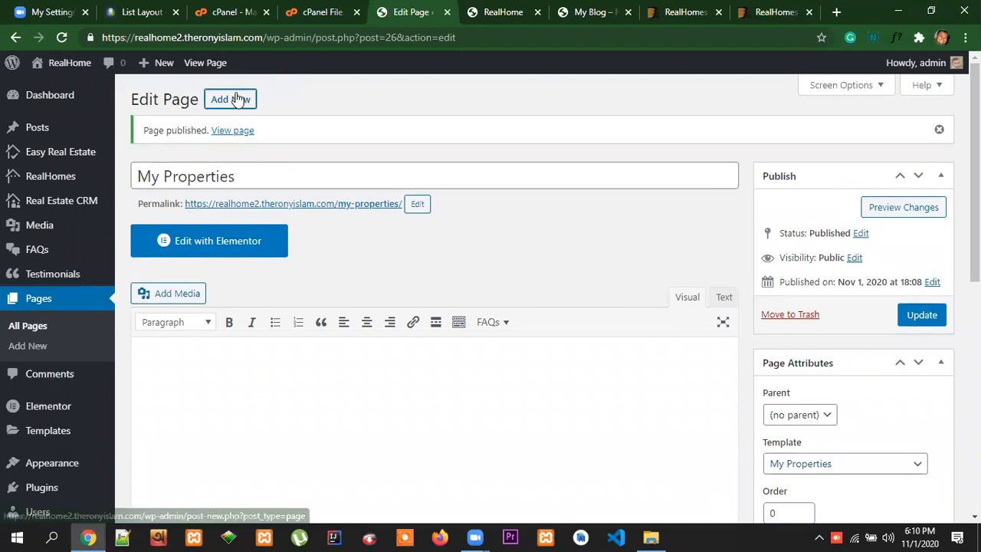
pyautogui.click(238, 100)
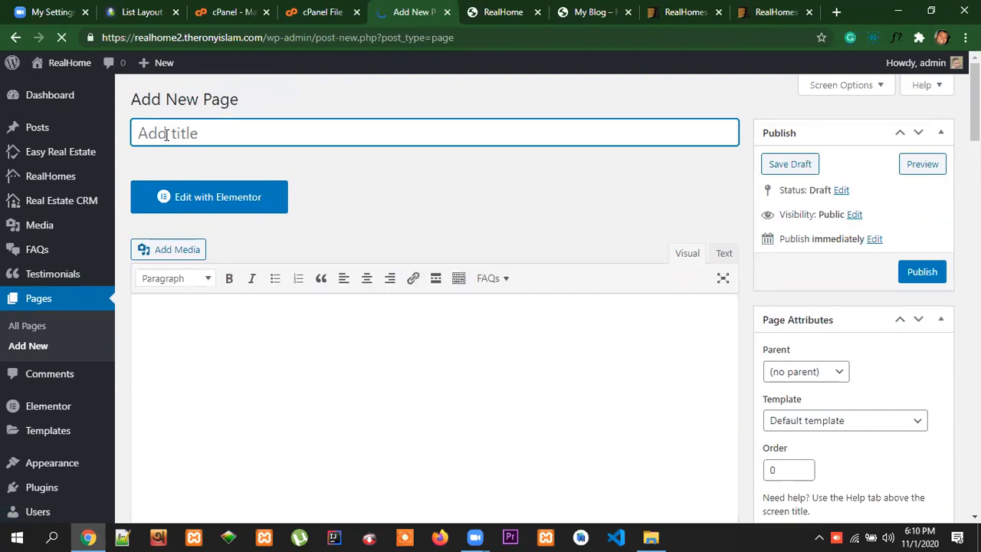
pyautogui.write('Prope')
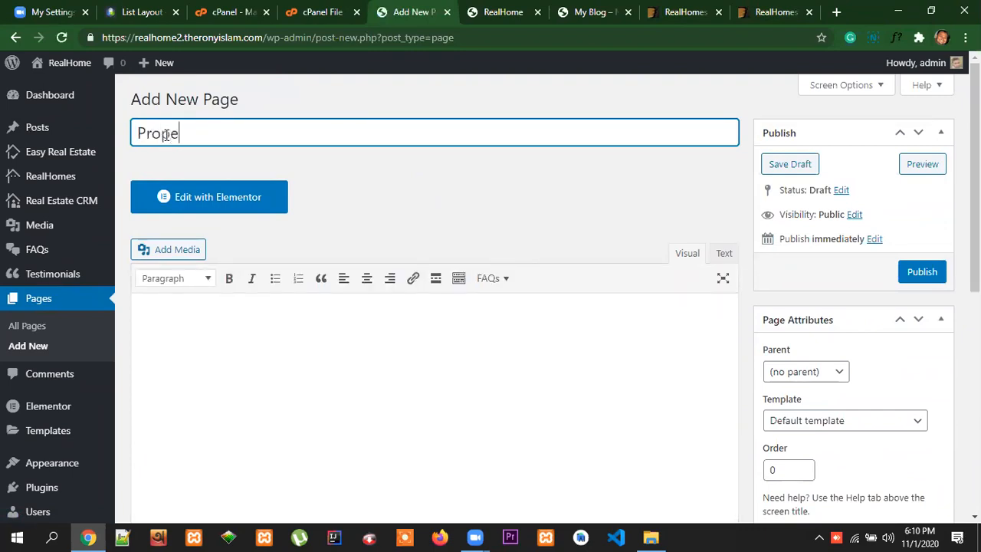
pyautogui.write('rties')
# Assign the Properties List template to the Properties page and publish it
pyautogui.click(872, 421)
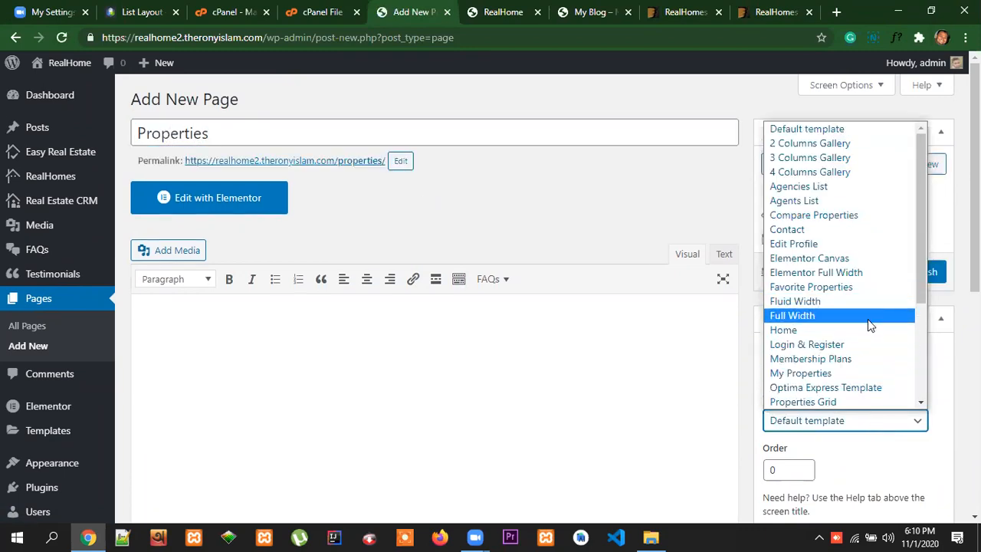
pyautogui.scroll(-2, 868, 319)
pyautogui.click(851, 272)
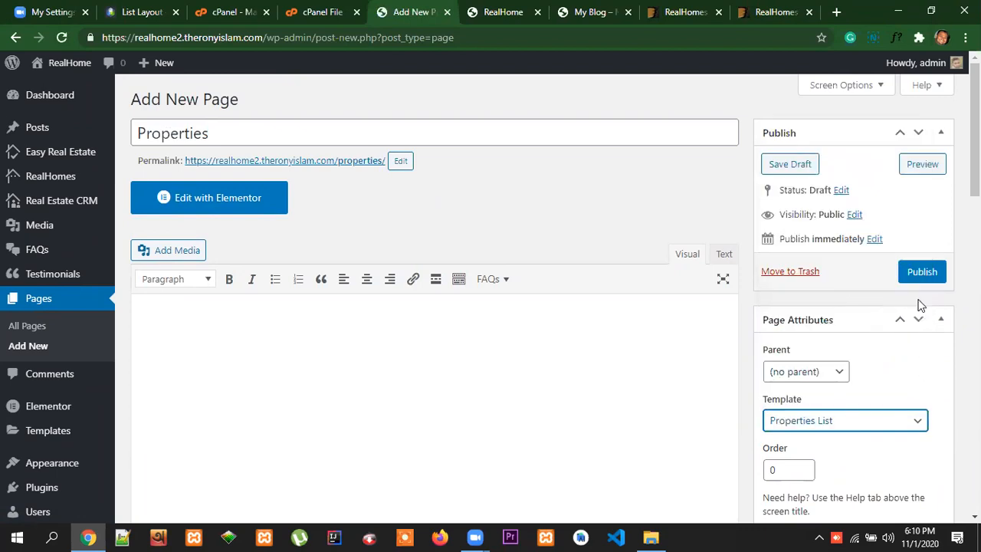
pyautogui.click(920, 273)
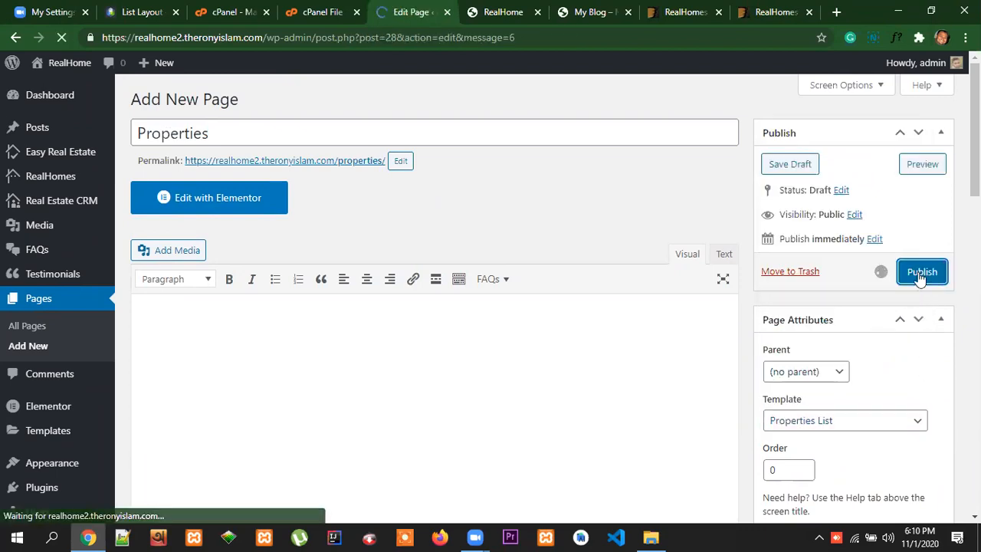
pyautogui.scroll(-2, 930, 400)
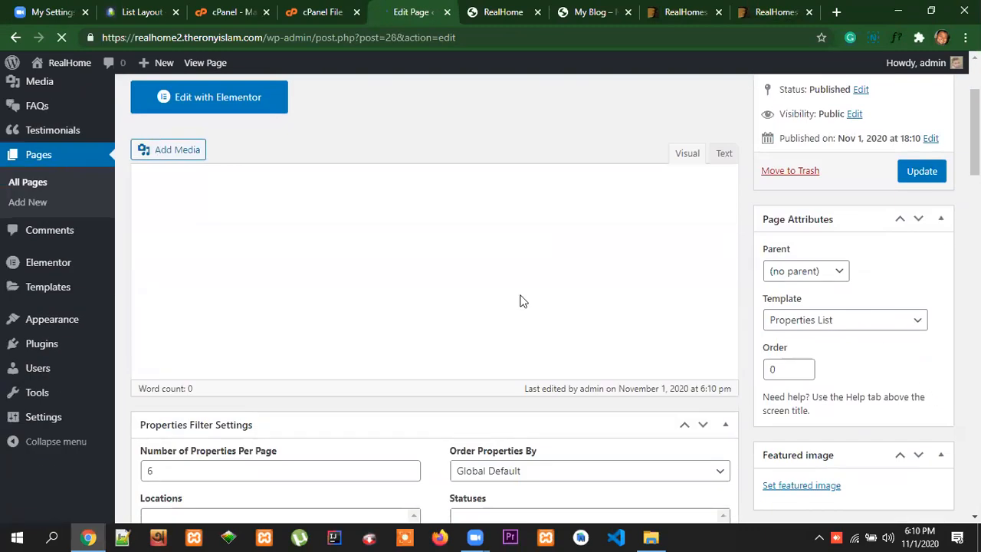
# Start another new page and check its property template options against the reference site's list layout page
pyautogui.scroll(2, 520, 301)
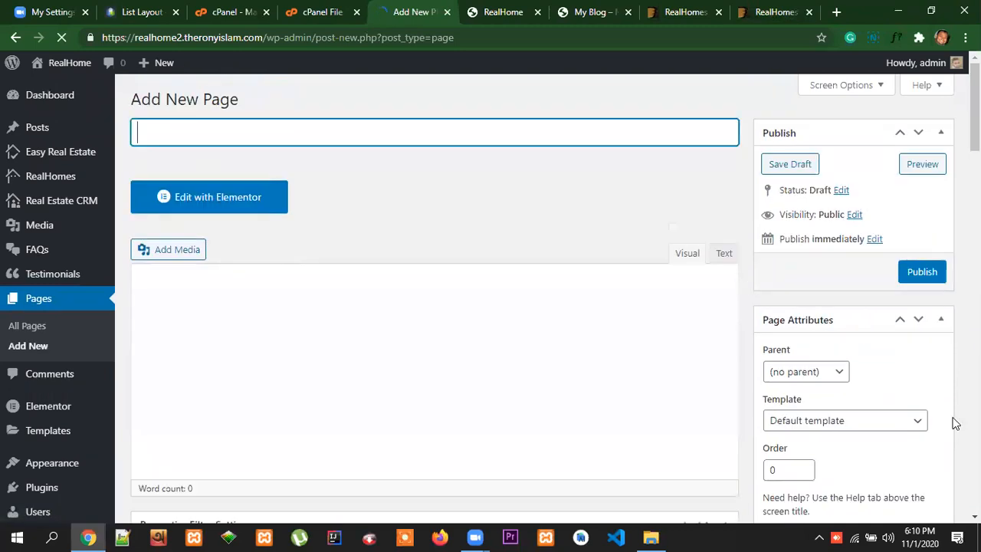
pyautogui.scroll(-1, 920, 387)
pyautogui.click(870, 357)
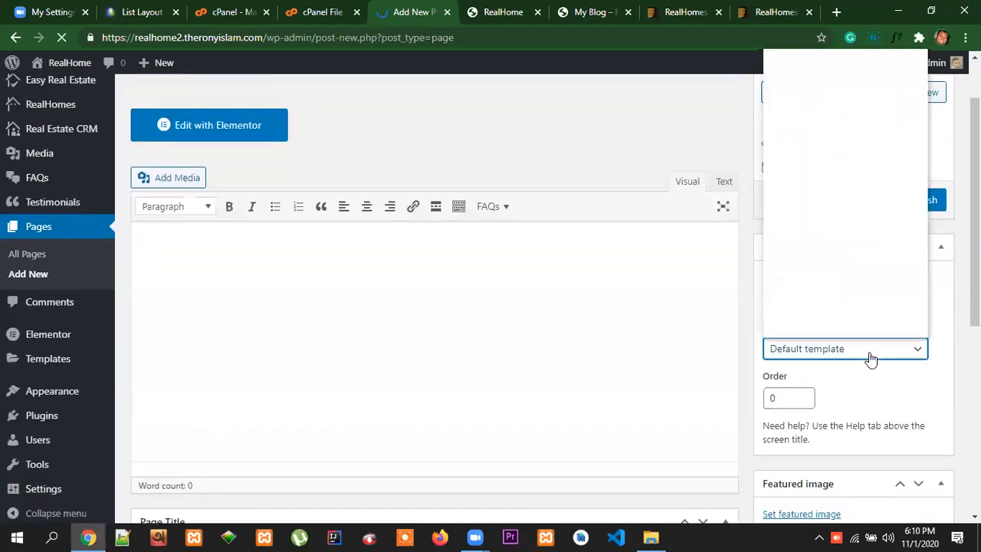
pyautogui.scroll(-2, 898, 287)
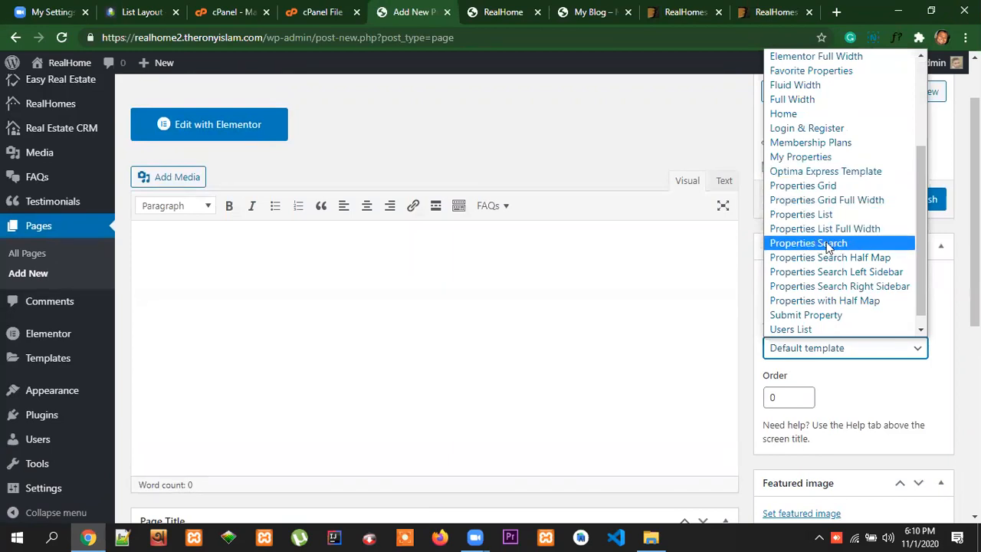
pyautogui.click(141, 12)
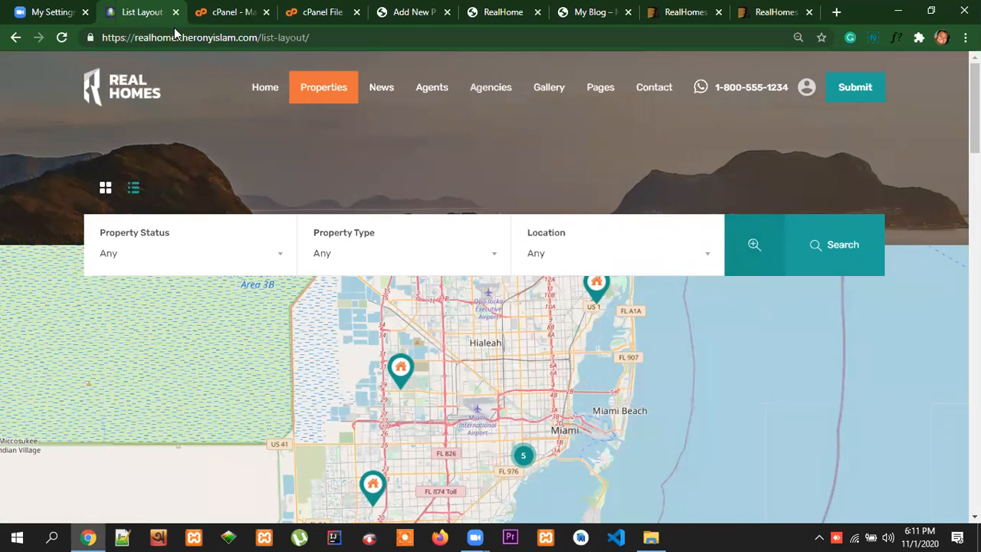
pyautogui.click(408, 13)
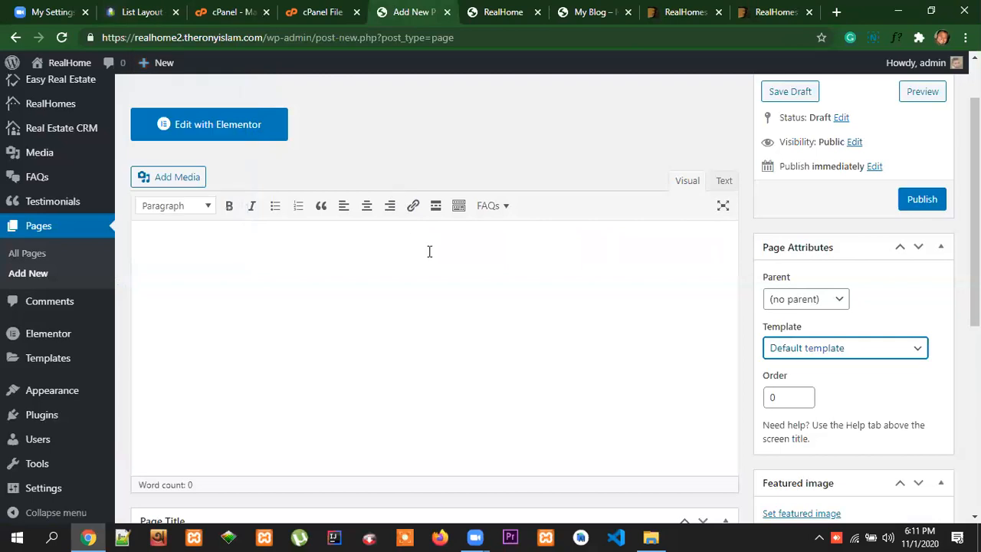
# Title the new page Property Search
pyautogui.click(179, 125)
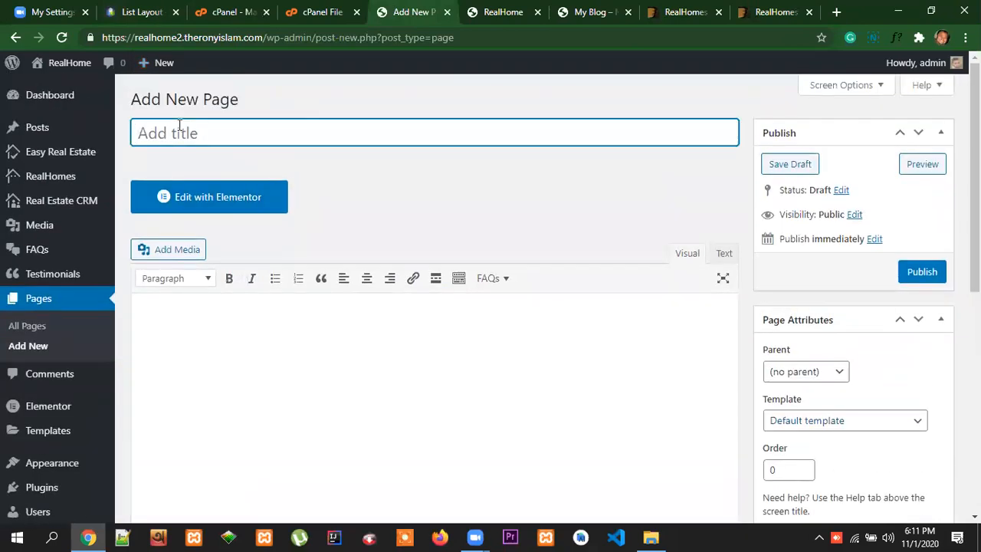
pyautogui.write('Property')
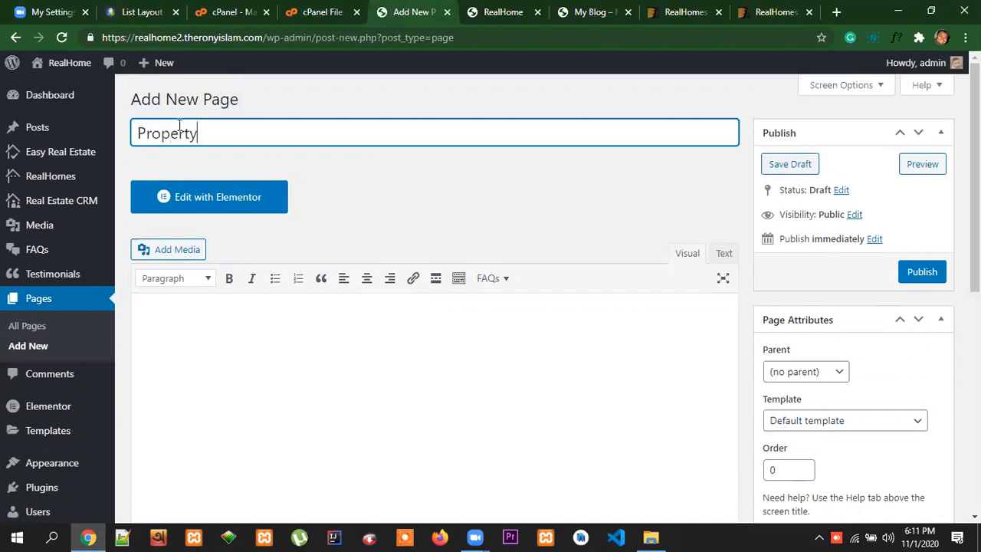
pyautogui.write(' Search')
# Assign the Properties Search template to the Property Search page and publish it
pyautogui.click(863, 420)
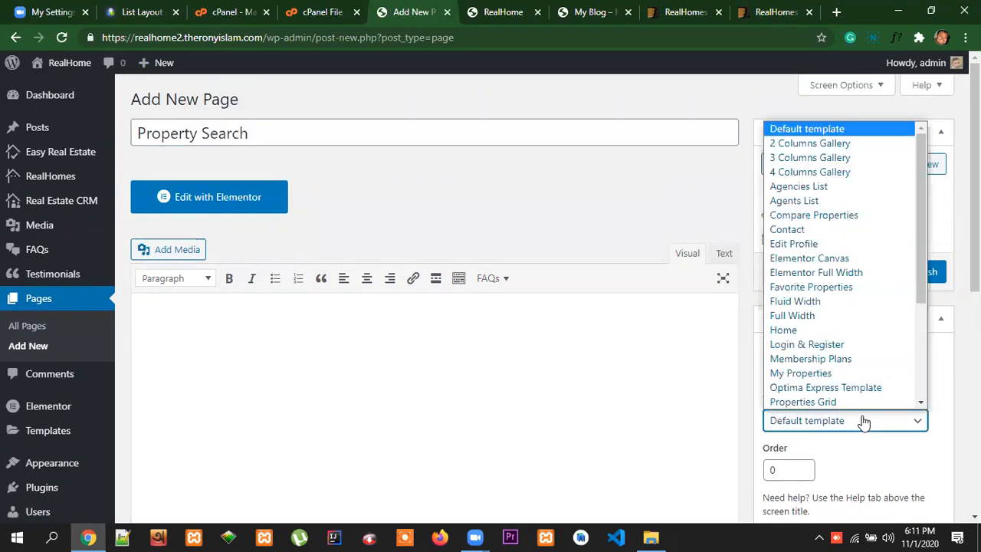
pyautogui.scroll(-1, 878, 386)
pyautogui.scroll(-3, 878, 373)
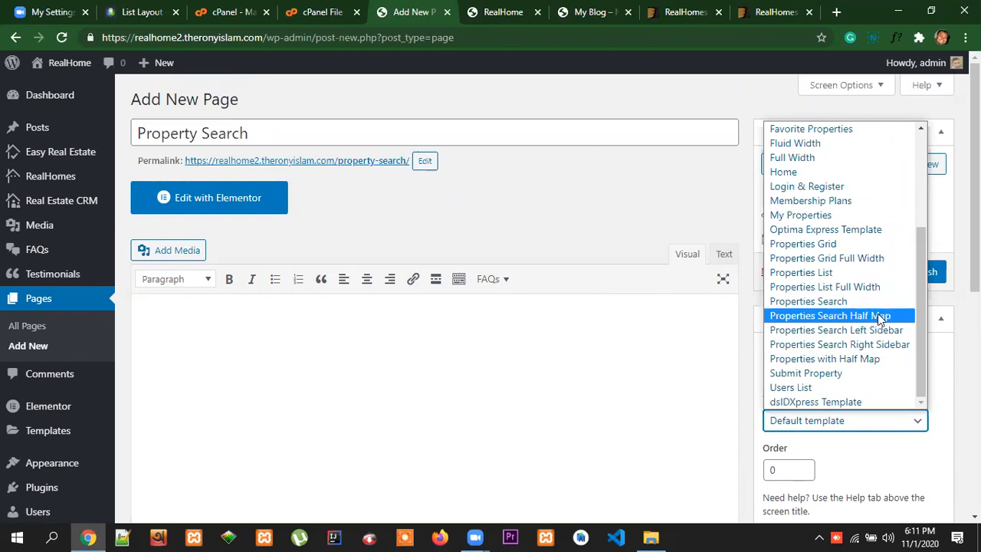
pyautogui.click(816, 307)
pyautogui.scroll(-2, 937, 380)
pyautogui.scroll(2, 945, 394)
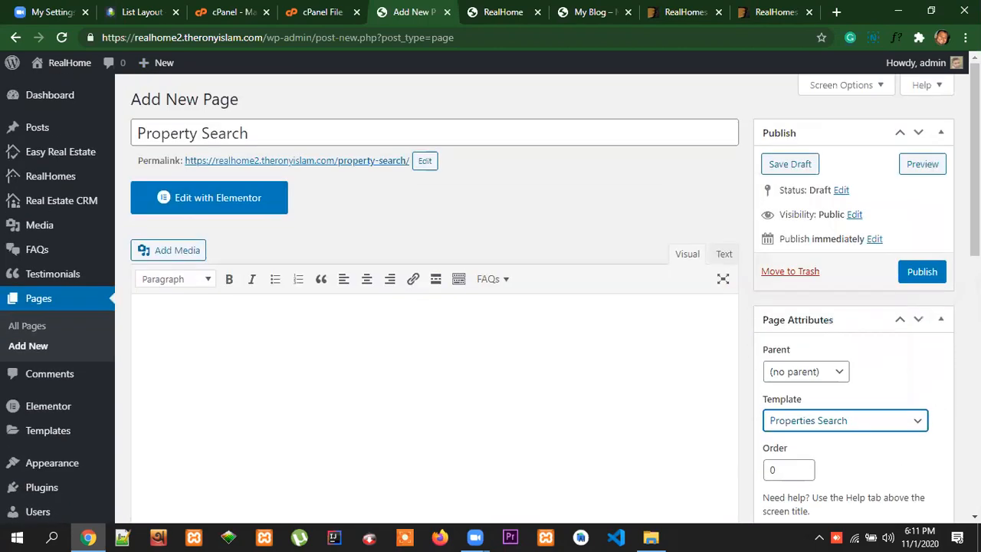
pyautogui.click(921, 273)
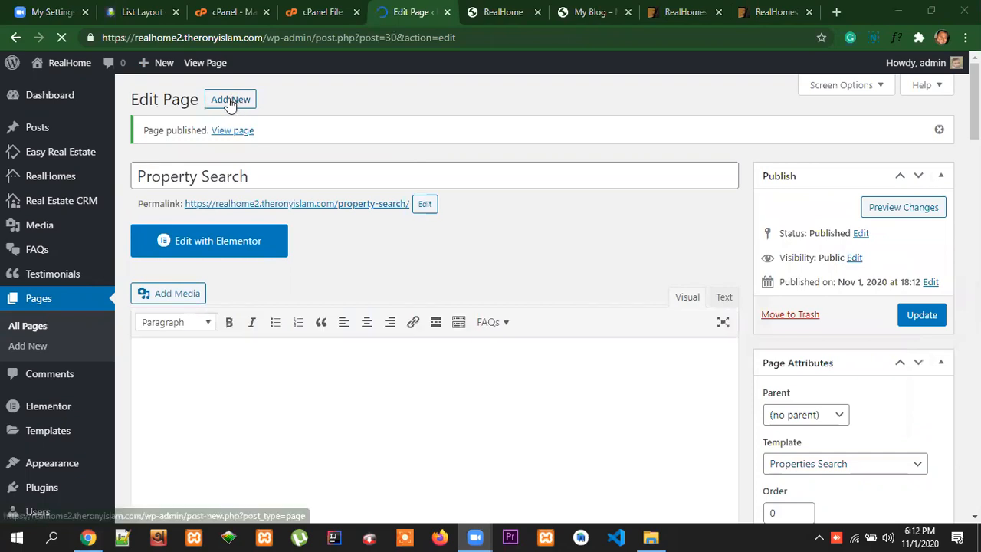
# Add one more page, review the remaining templates and consult the reference site before returning to the editor
pyautogui.click(227, 105)
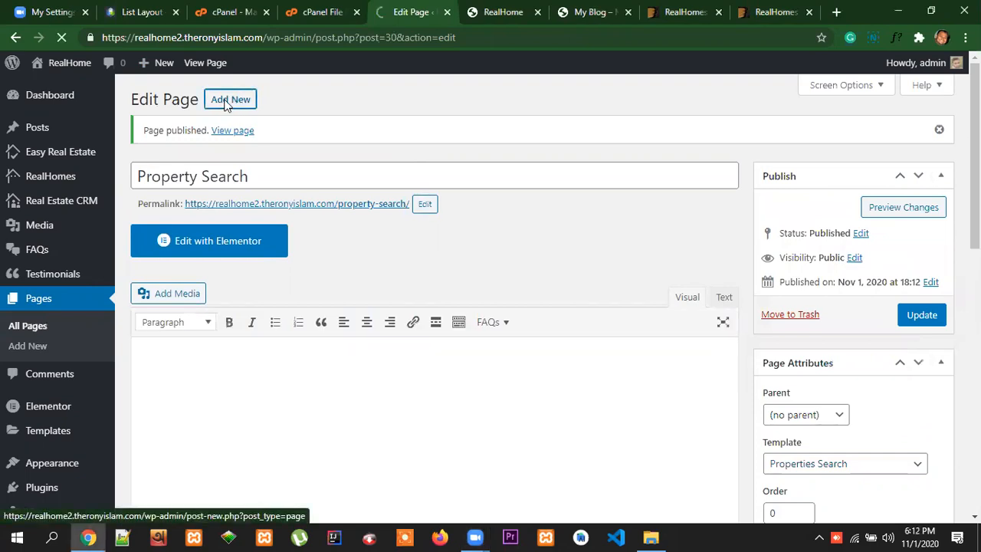
pyautogui.scroll(-1, 851, 357)
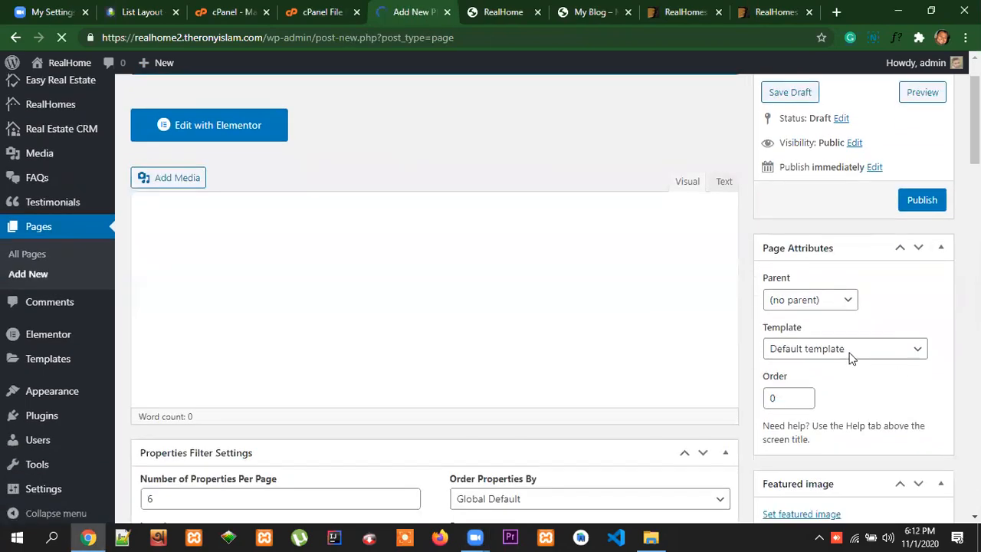
pyautogui.click(853, 351)
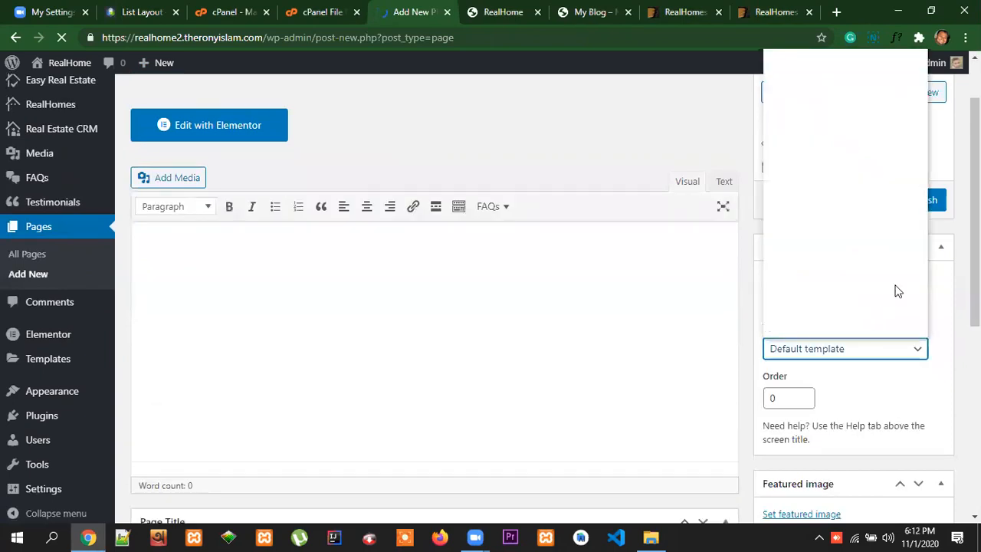
pyautogui.scroll(-4, 901, 291)
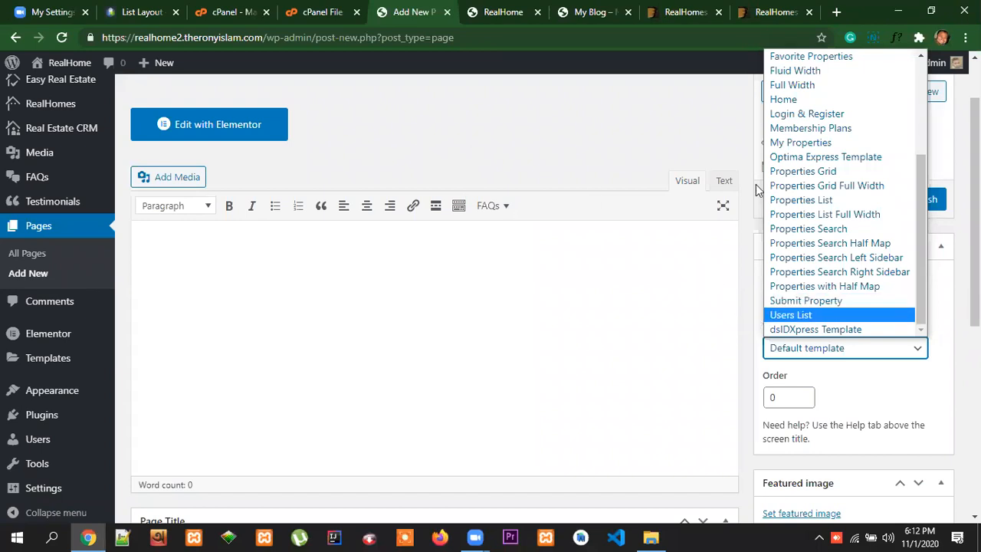
pyautogui.click(142, 12)
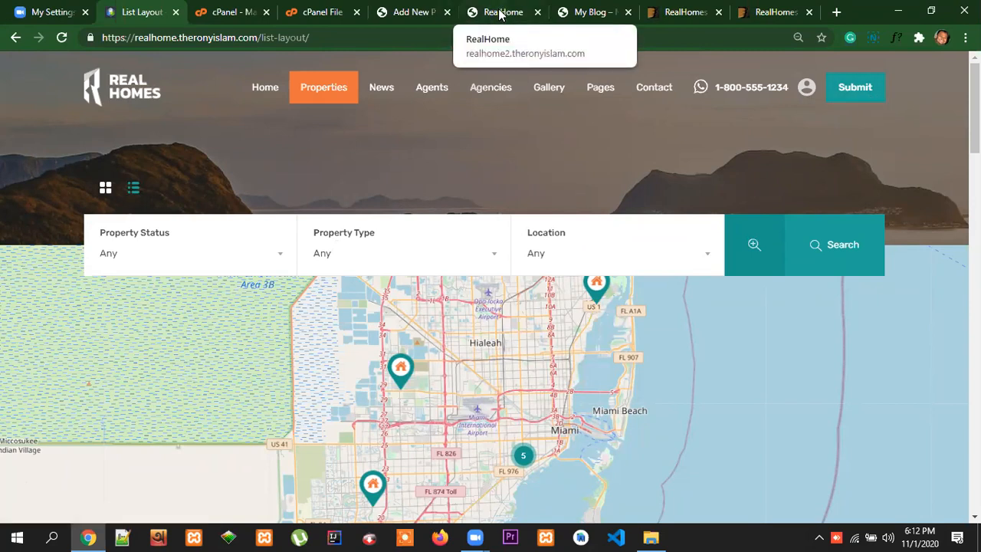
pyautogui.click(405, 11)
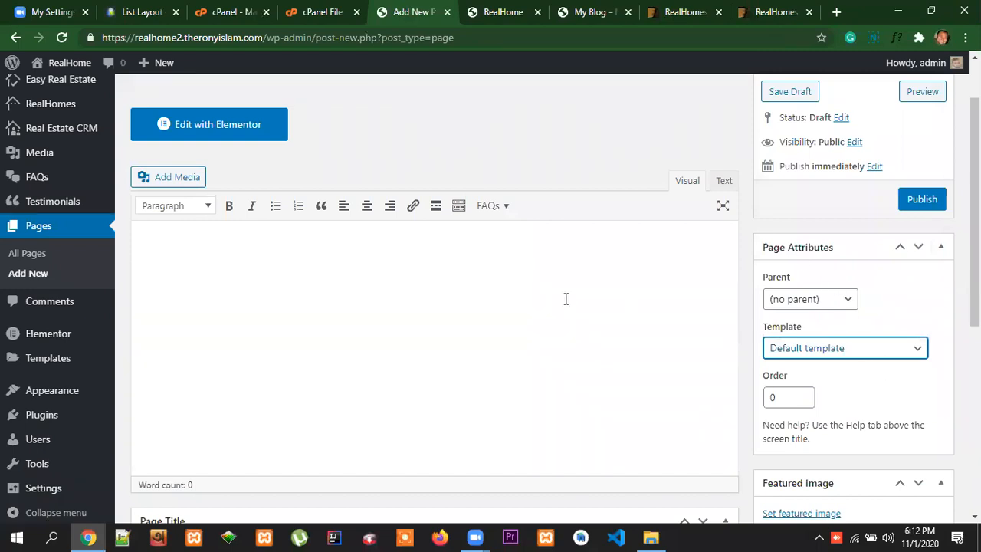
# Title the new page Submit Property
pyautogui.scroll(1, 565, 299)
pyautogui.click(175, 133)
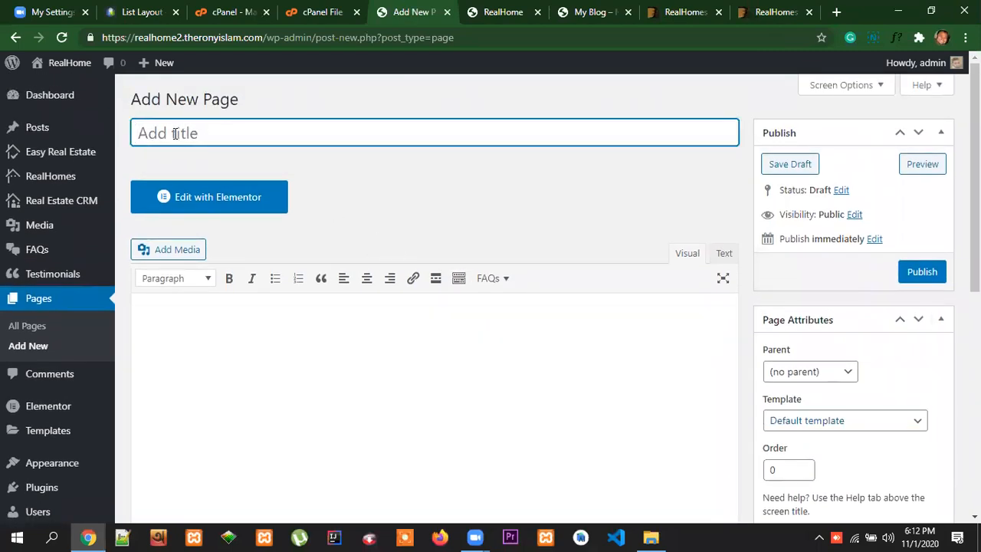
pyautogui.write('Subm')
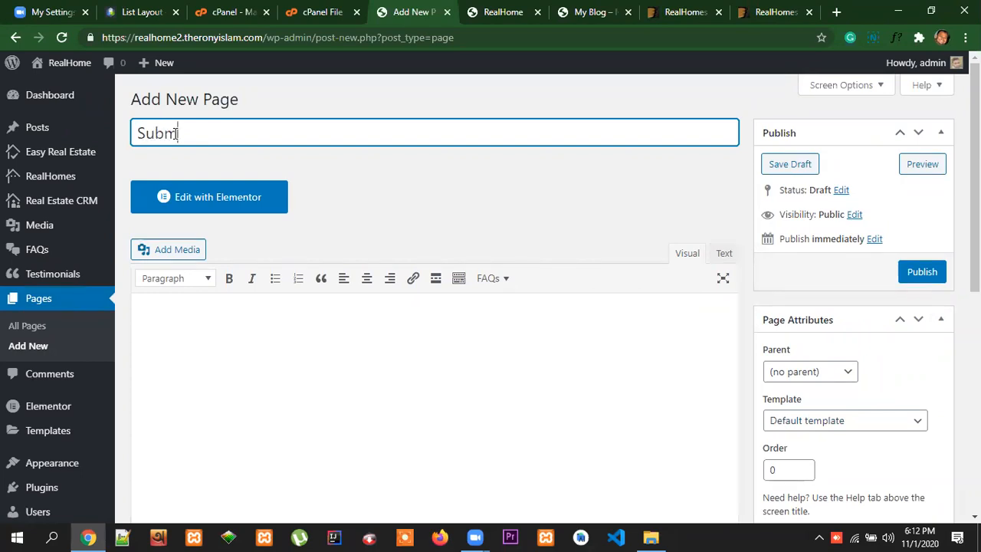
pyautogui.write('it Property')
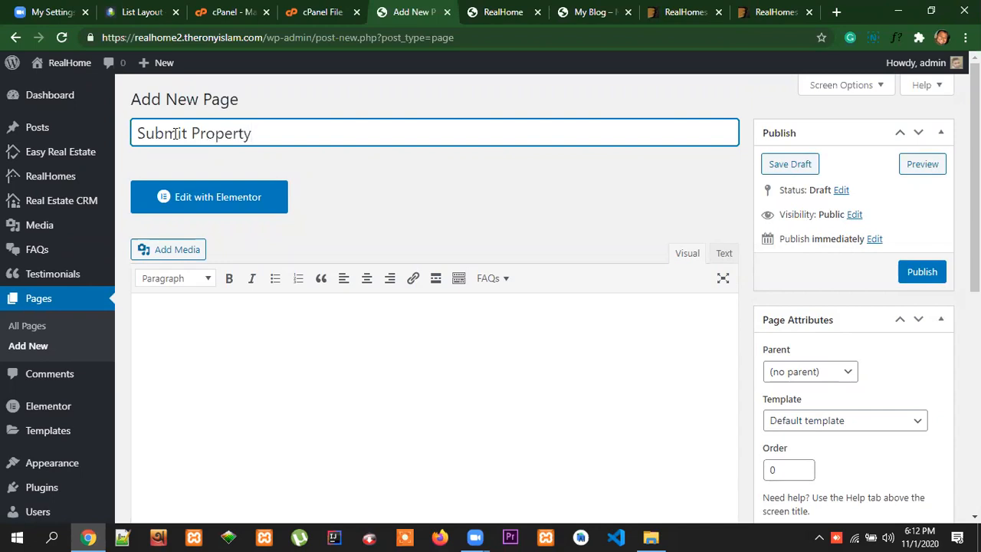
# Assign the Submit Property template to the Submit Property page and publish it
pyautogui.click(845, 418)
pyautogui.scroll(-1, 887, 375)
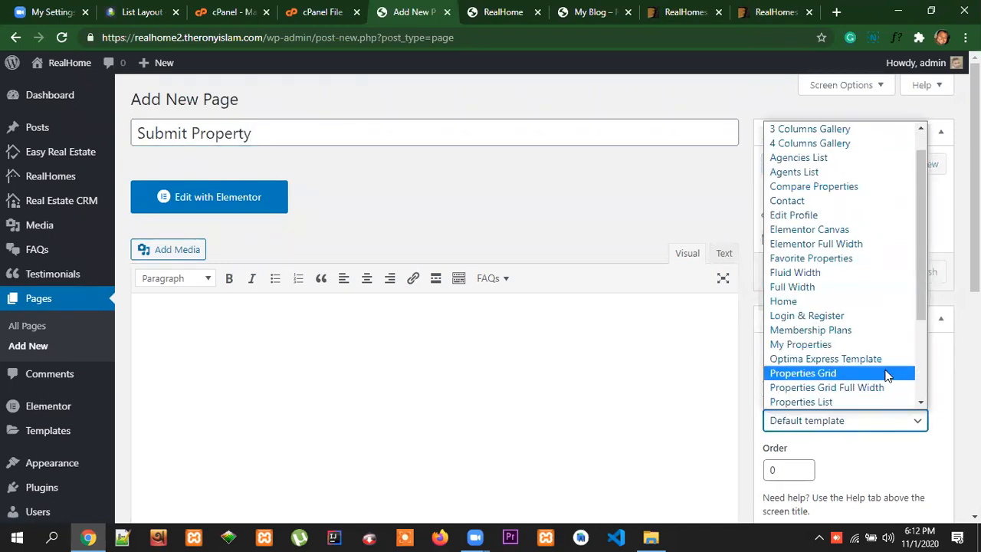
pyautogui.scroll(-2, 885, 375)
pyautogui.click(834, 374)
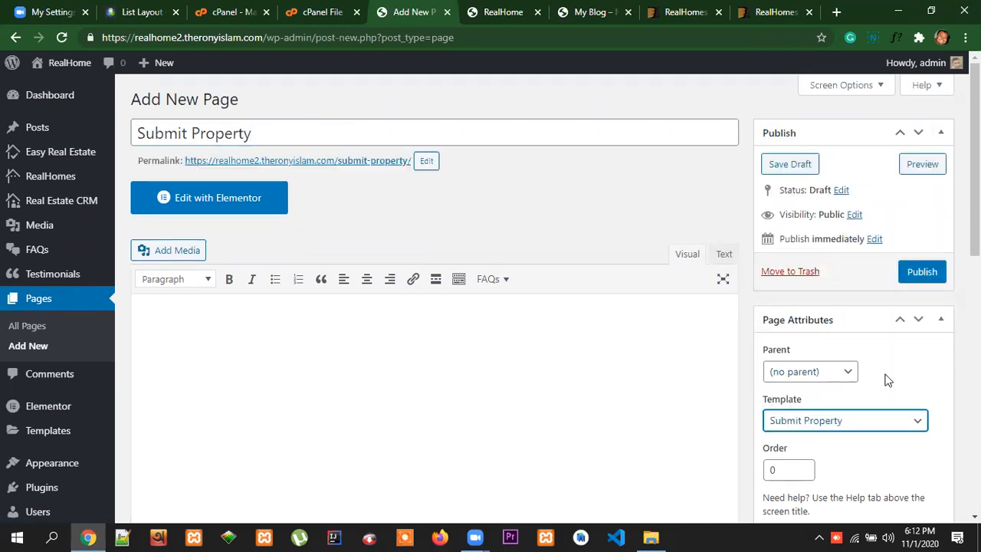
pyautogui.scroll(-2, 886, 380)
pyautogui.scroll(2, 920, 373)
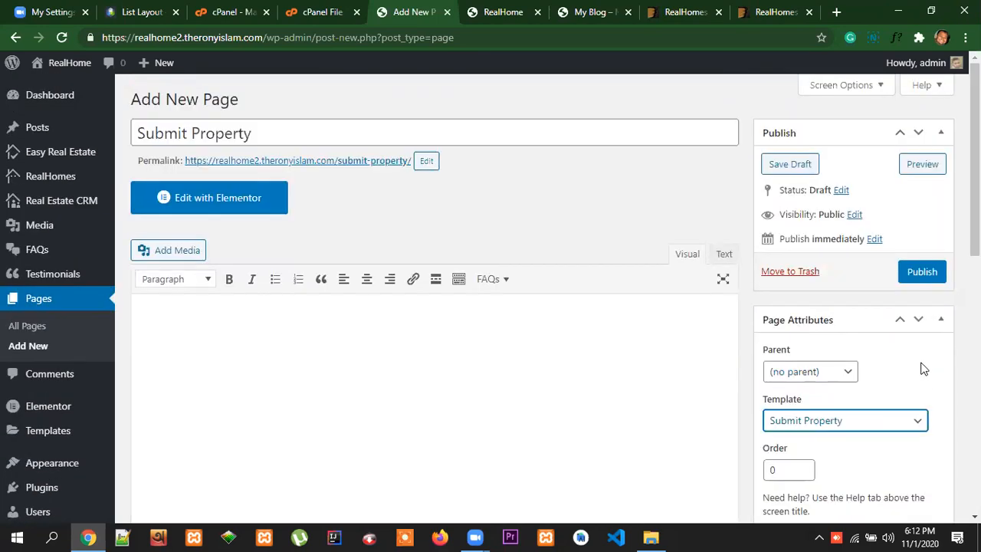
pyautogui.click(923, 274)
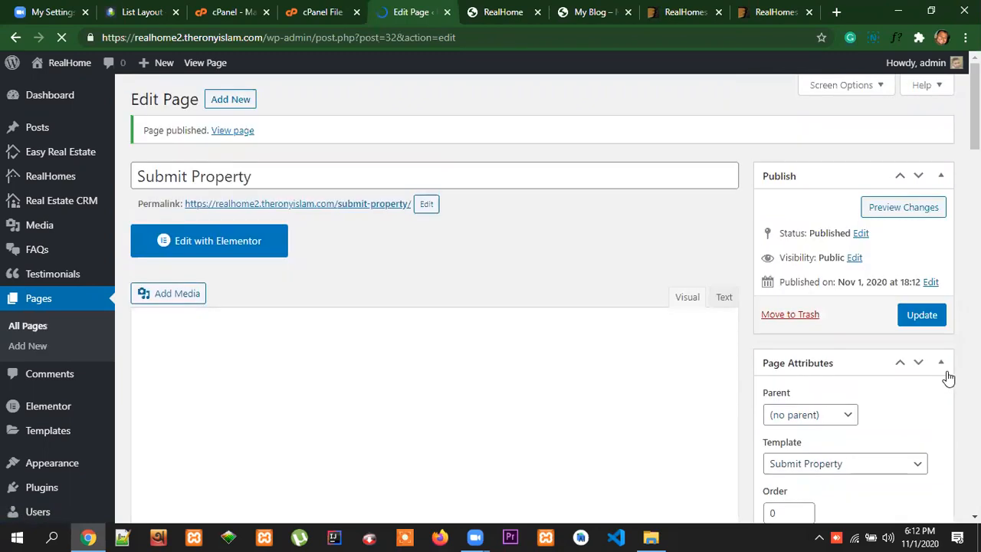
pyautogui.scroll(-3, 949, 378)
pyautogui.scroll(3, 943, 373)
# Add a new page, check which templates remain, and title the page Users
pyautogui.click(230, 107)
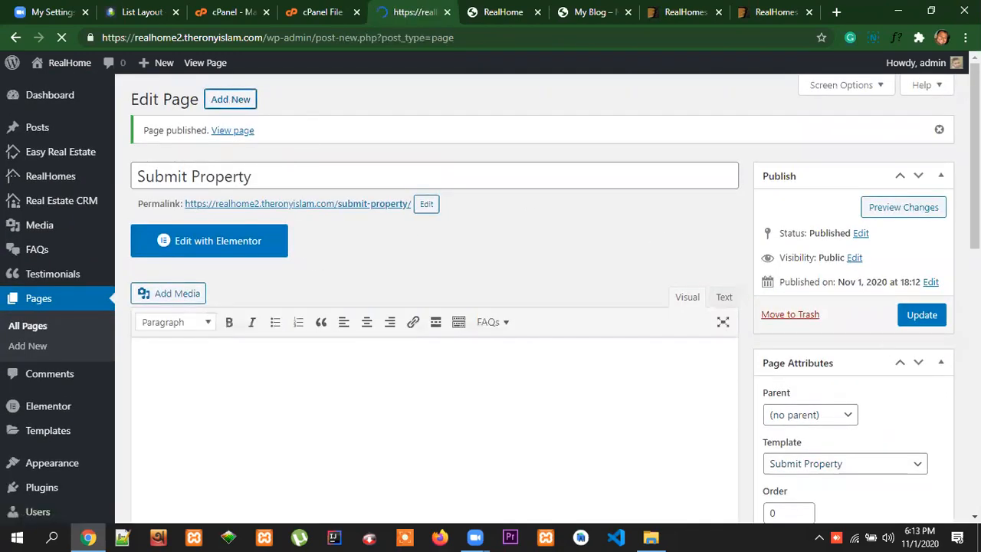
pyautogui.scroll(-4, 946, 407)
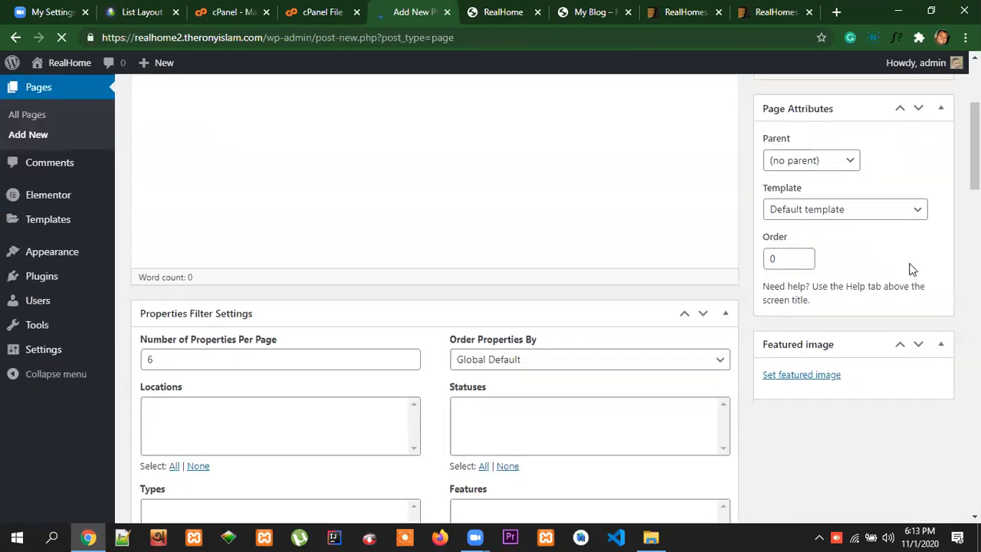
pyautogui.click(889, 349)
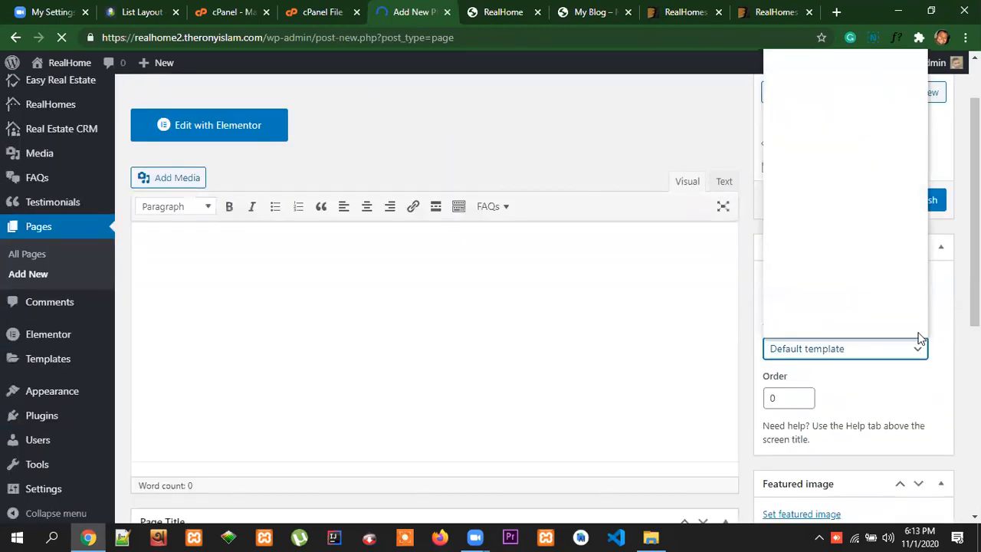
pyautogui.scroll(-3, 893, 291)
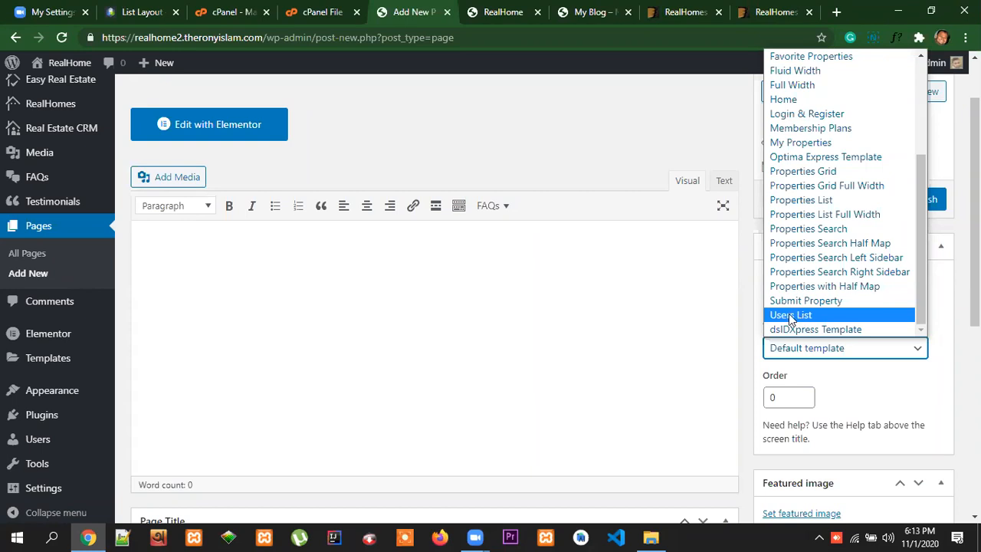
pyautogui.scroll(2, 610, 292)
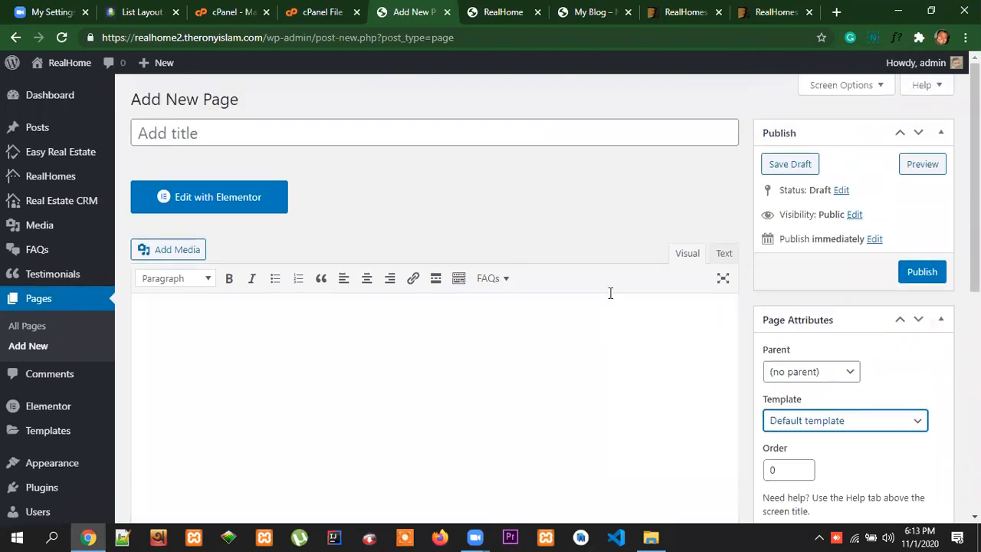
pyautogui.click(223, 135)
pyautogui.write('Users')
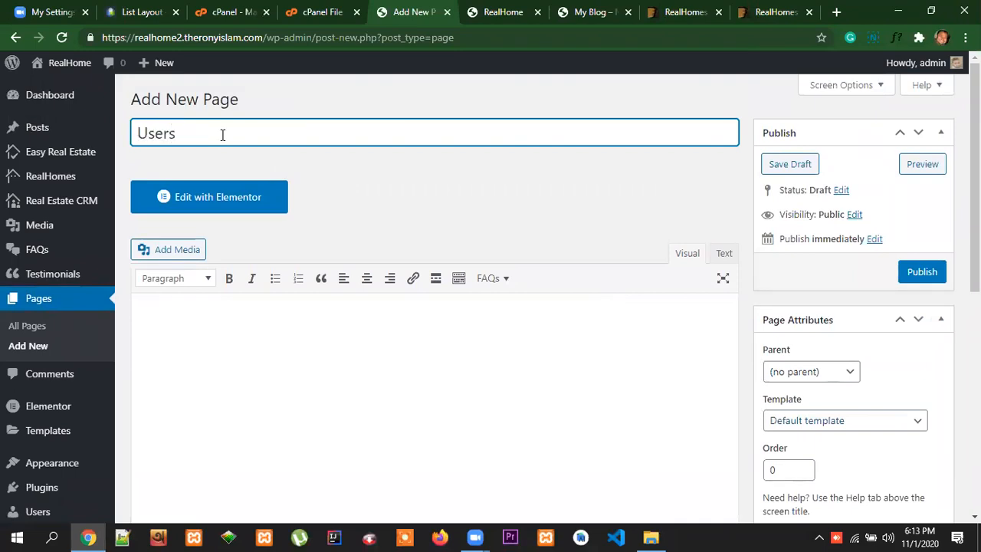
# Assign the Users List template to the Users page and publish it
pyautogui.click(857, 421)
pyautogui.scroll(-1, 857, 383)
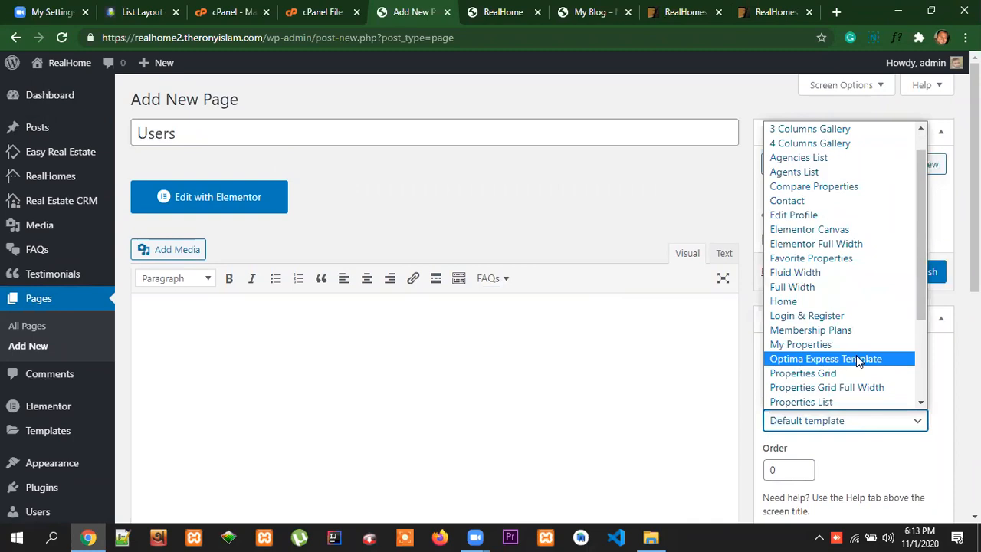
pyautogui.scroll(-3, 856, 360)
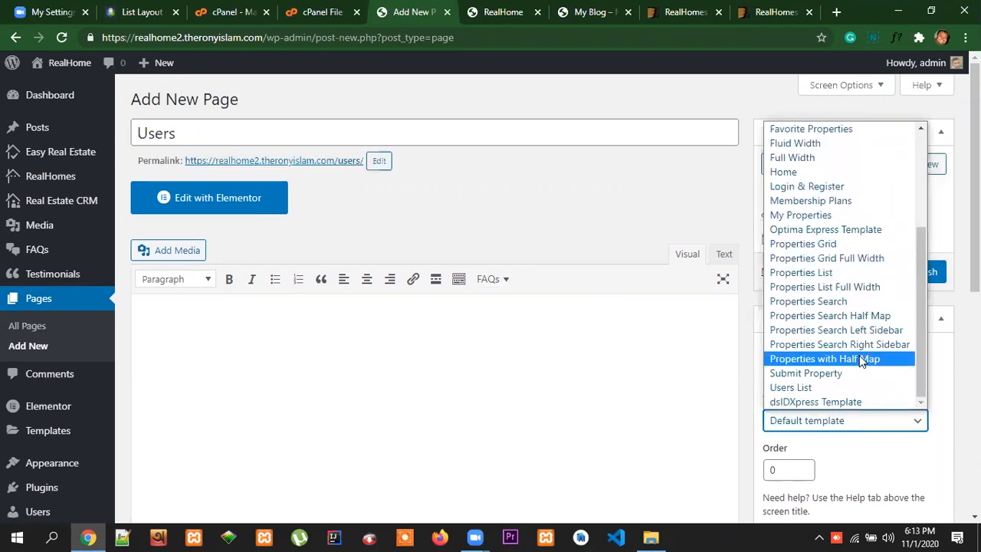
pyautogui.click(819, 390)
pyautogui.scroll(-4, 869, 426)
pyautogui.scroll(4, 873, 442)
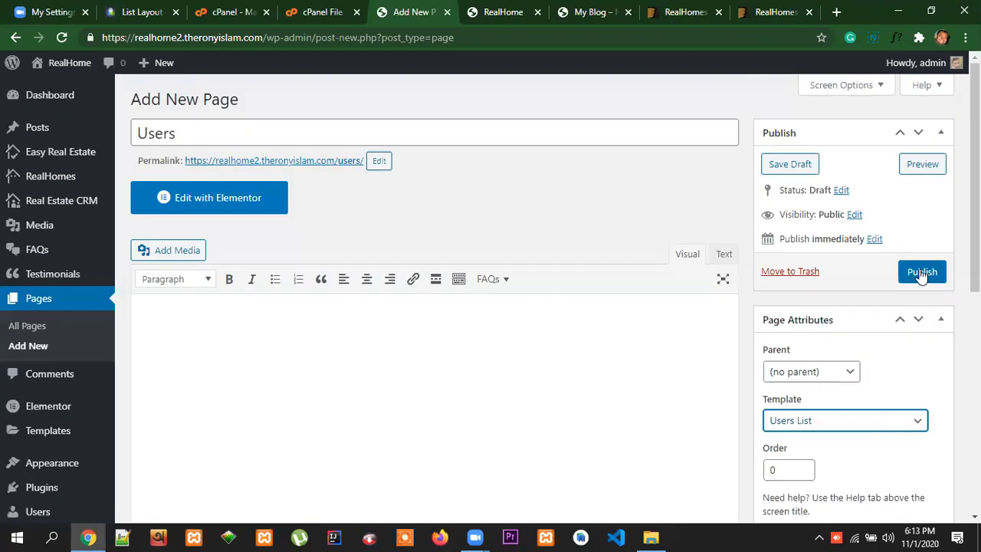
pyautogui.click(922, 273)
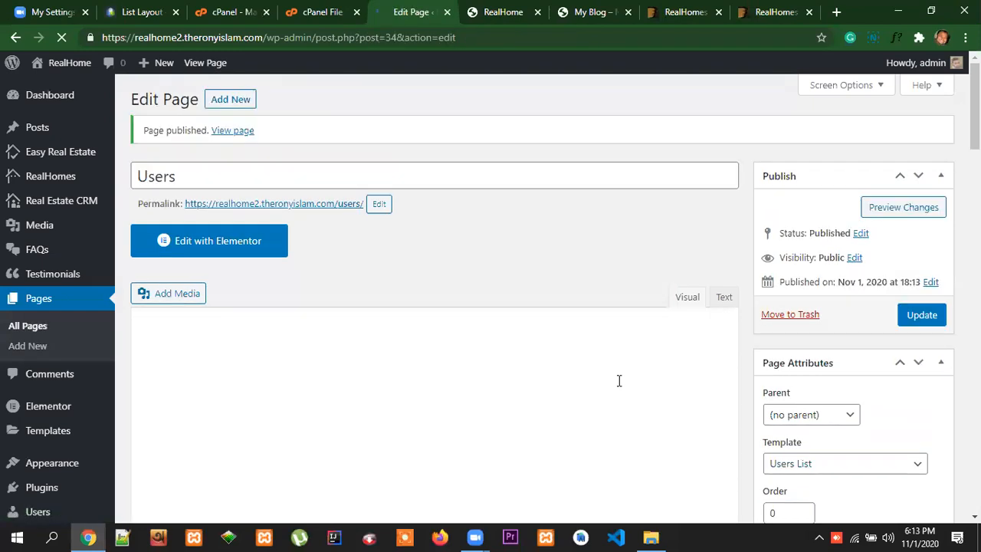
# Review the template options on the Users page for any that still need a page, keeping the current choice
pyautogui.scroll(-3, 912, 383)
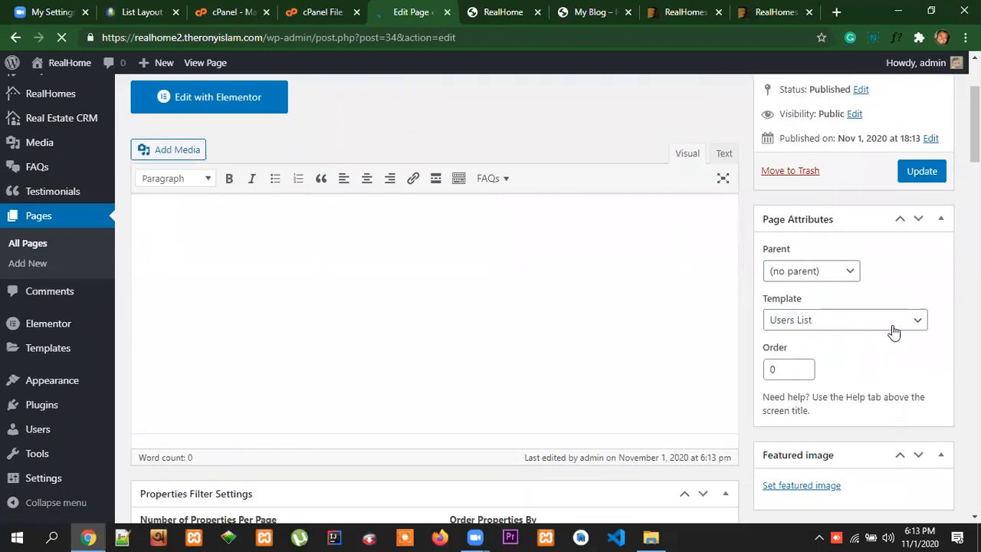
pyautogui.click(892, 328)
pyautogui.scroll(-1, 905, 285)
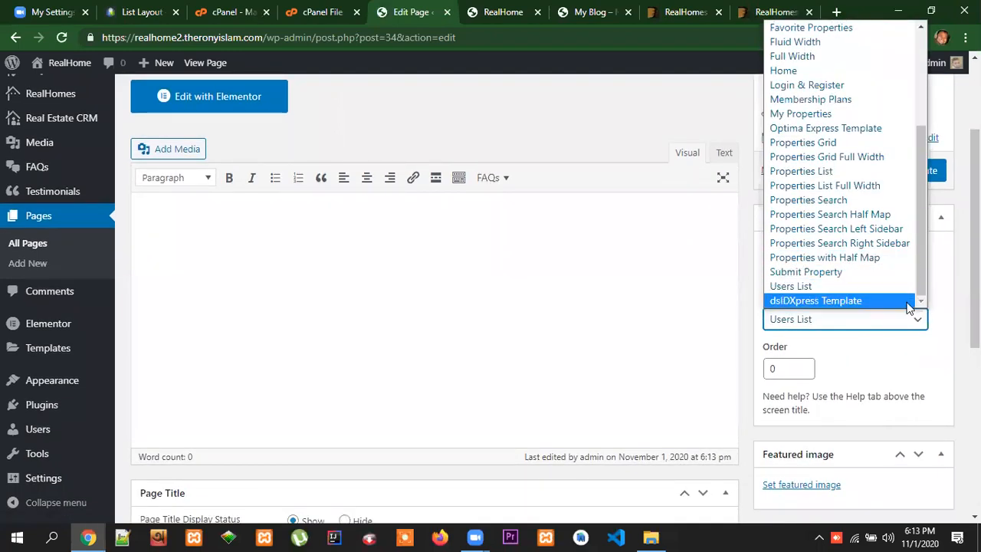
pyautogui.scroll(4, 910, 302)
pyautogui.scroll(2, 949, 309)
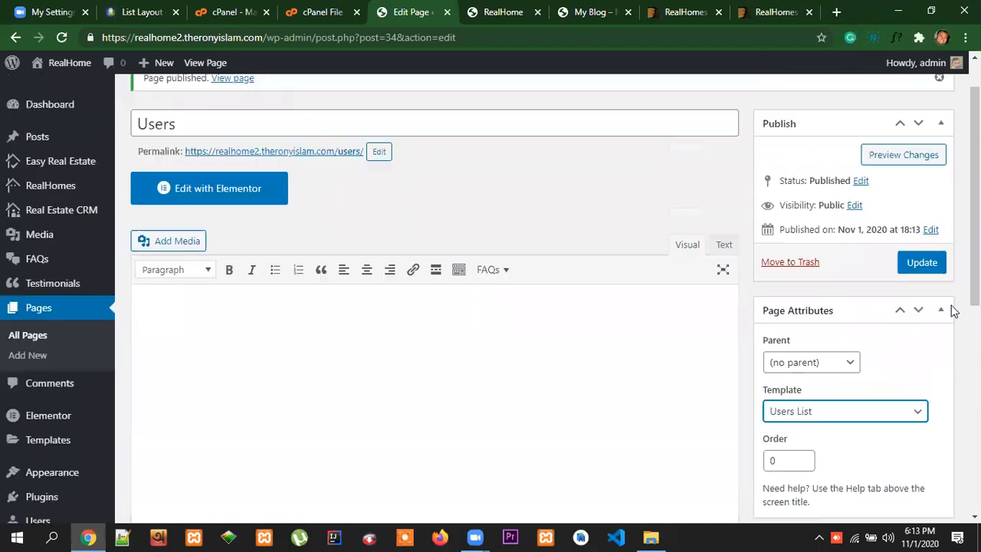
pyautogui.scroll(-2, 912, 421)
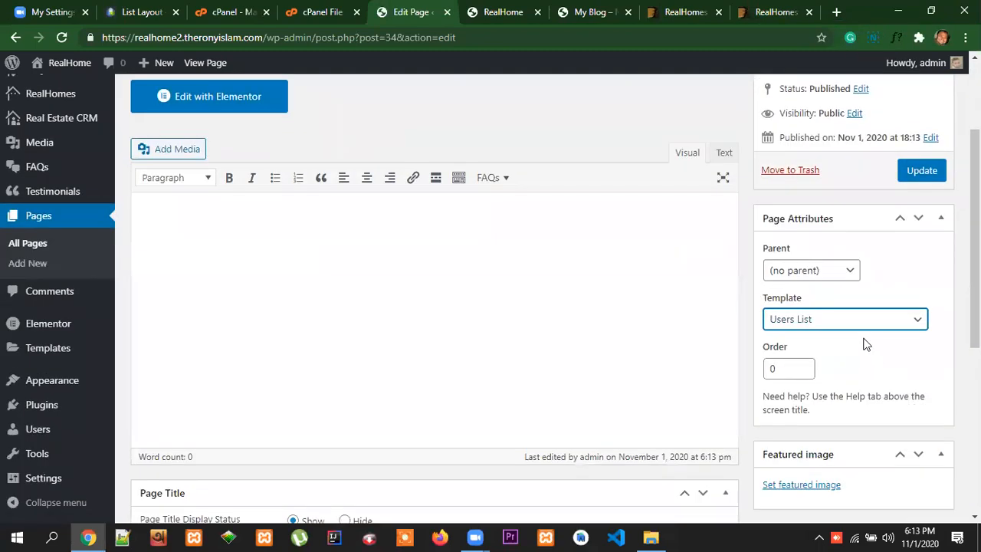
pyautogui.scroll(2, 604, 374)
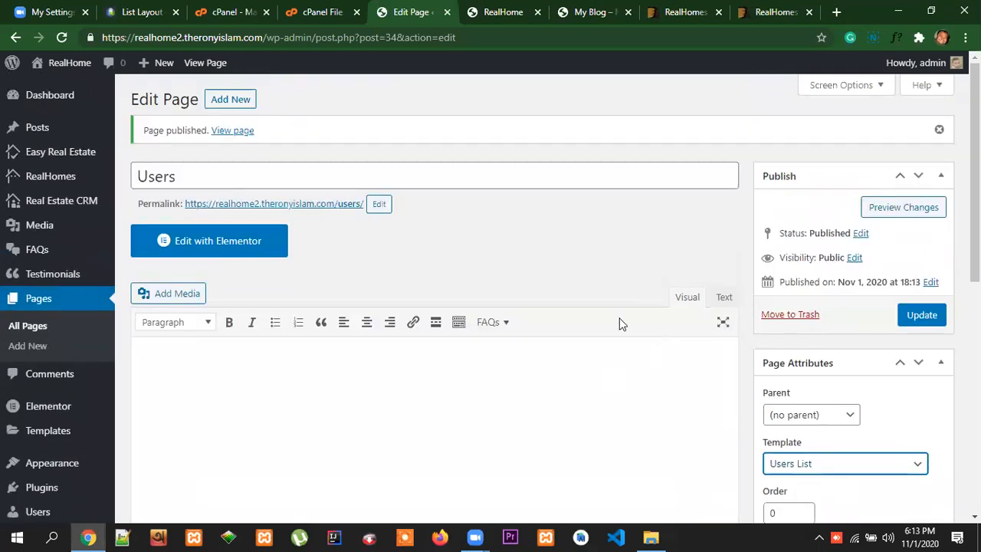
# Open the list of all pages and review the published pages from Agencies through Users
pyautogui.click(32, 327)
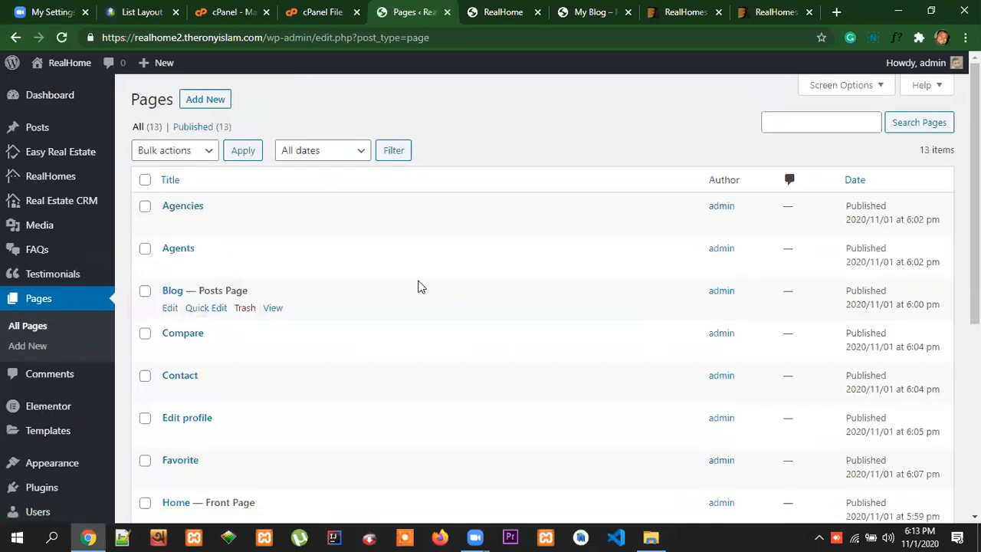
pyautogui.scroll(-5, 313, 268)
pyautogui.scroll(2, 337, 298)
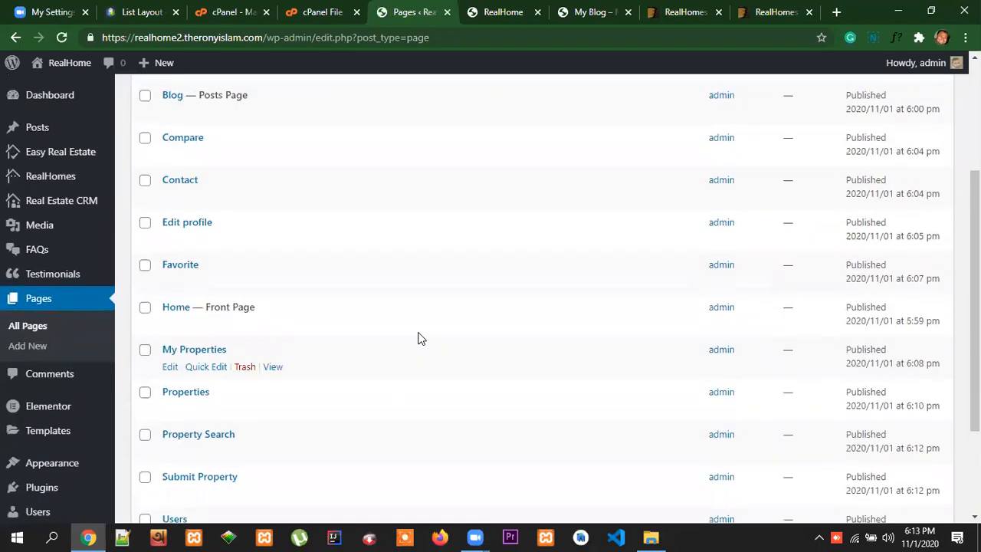
pyautogui.scroll(-2, 527, 354)
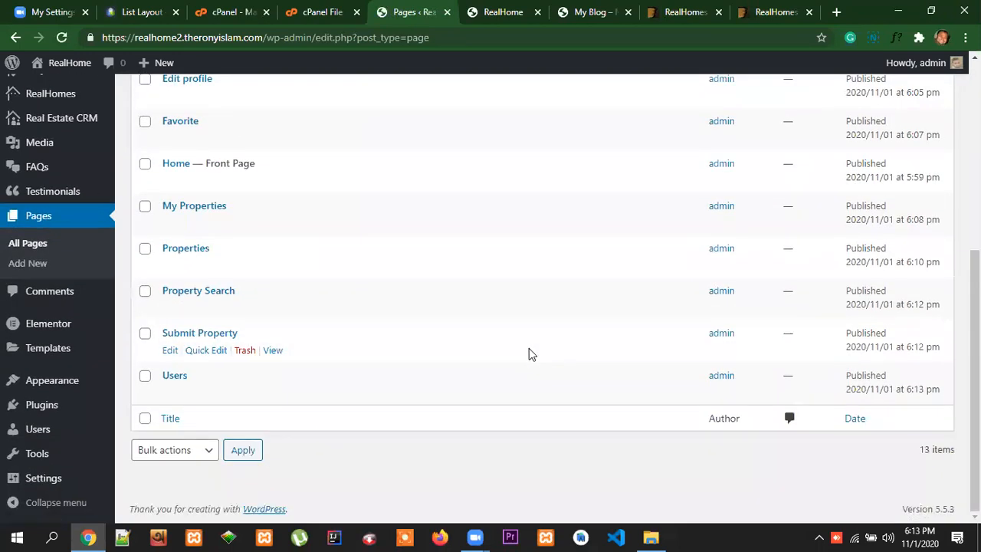
pyautogui.scroll(5, 529, 353)
pyautogui.scroll(-2, 569, 424)
pyautogui.scroll(2, 571, 424)
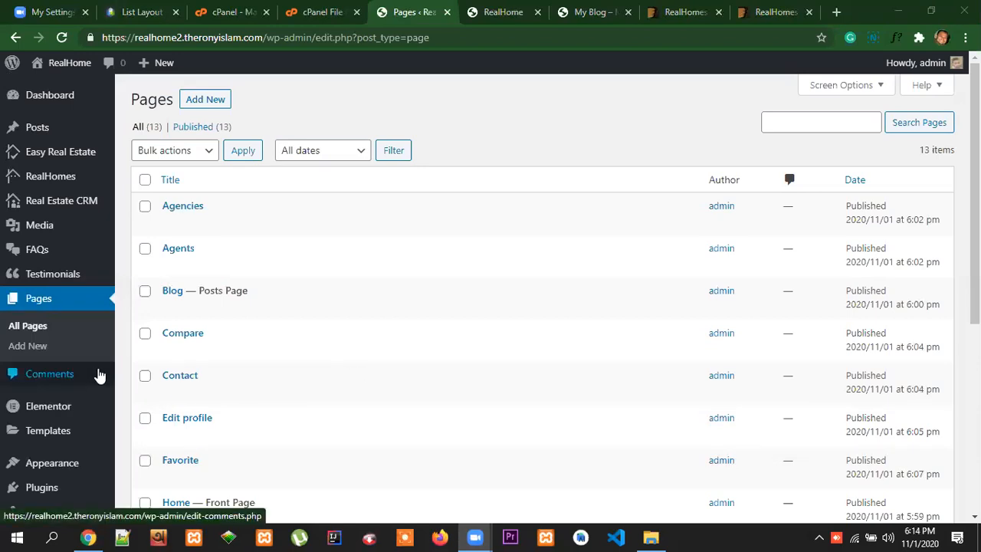
# Open the theme Customizer in a separate tab, look through its settings sections, and close it without changes
pyautogui.scroll(-2, 98, 375)
pyautogui.moveTo(68, 383)
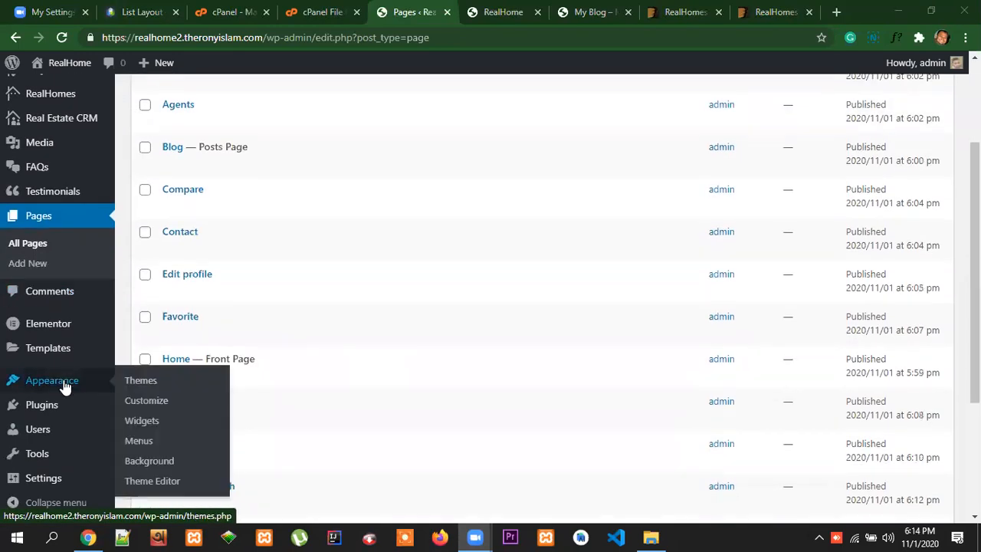
pyautogui.rightClick(150, 404)
pyautogui.click(208, 268)
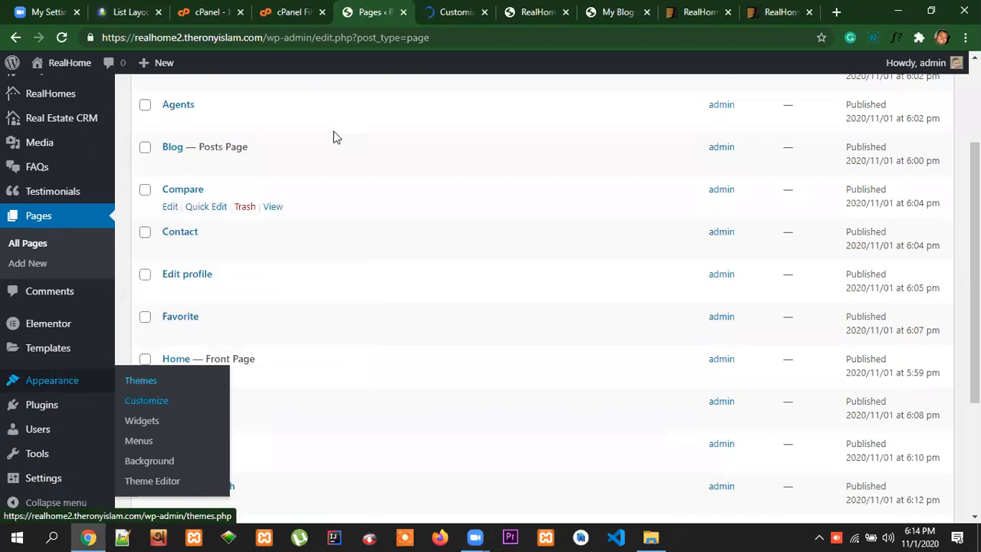
pyautogui.click(438, 17)
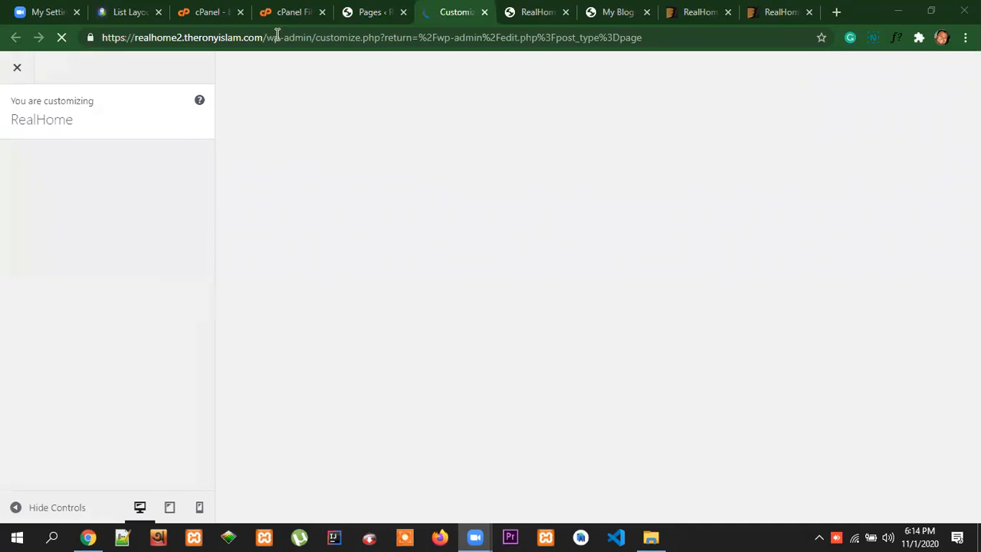
pyautogui.scroll(-5, 158, 351)
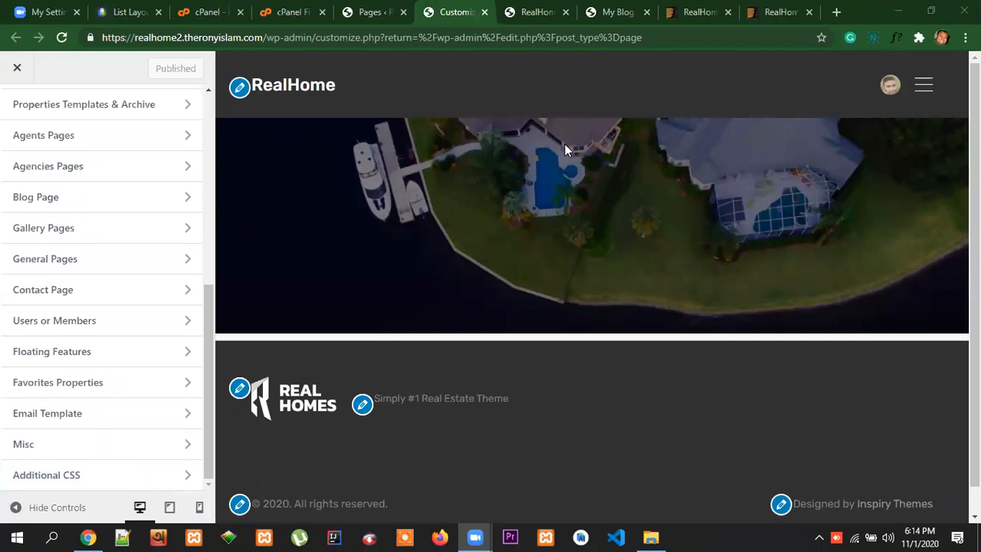
pyautogui.click(17, 71)
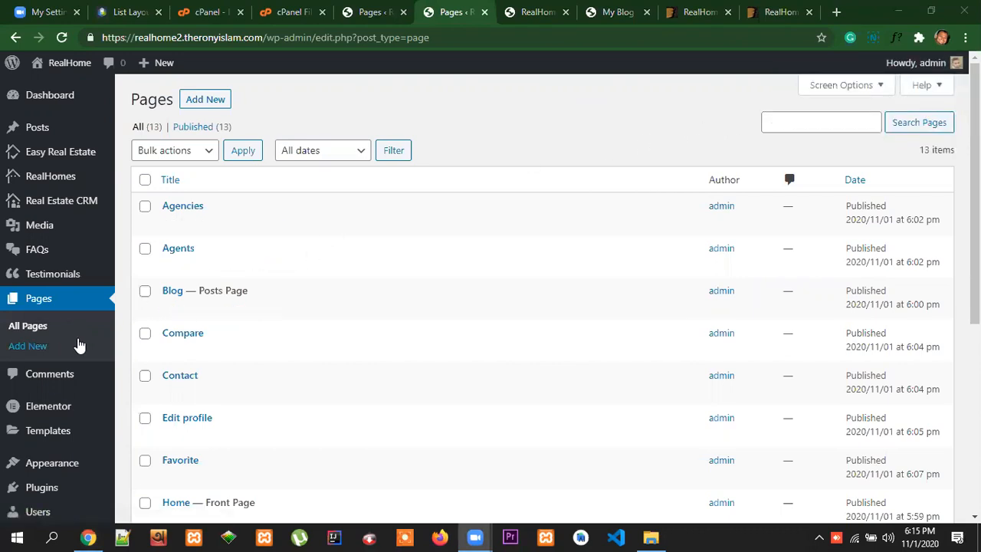
# Look over the admin options and page list, consult the reference site's property list layout, and return to the page list
pyautogui.scroll(-5, 79, 291)
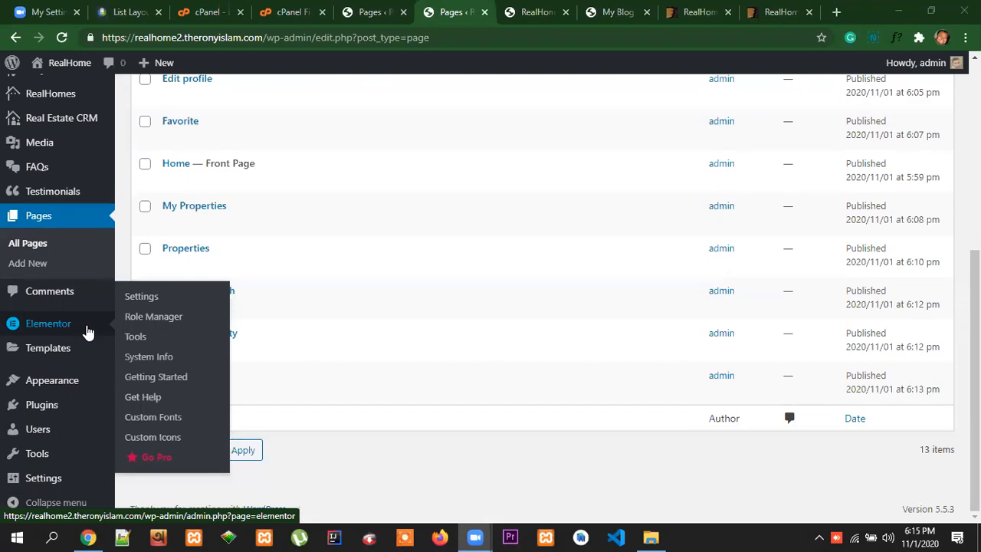
pyautogui.scroll(5, 525, 171)
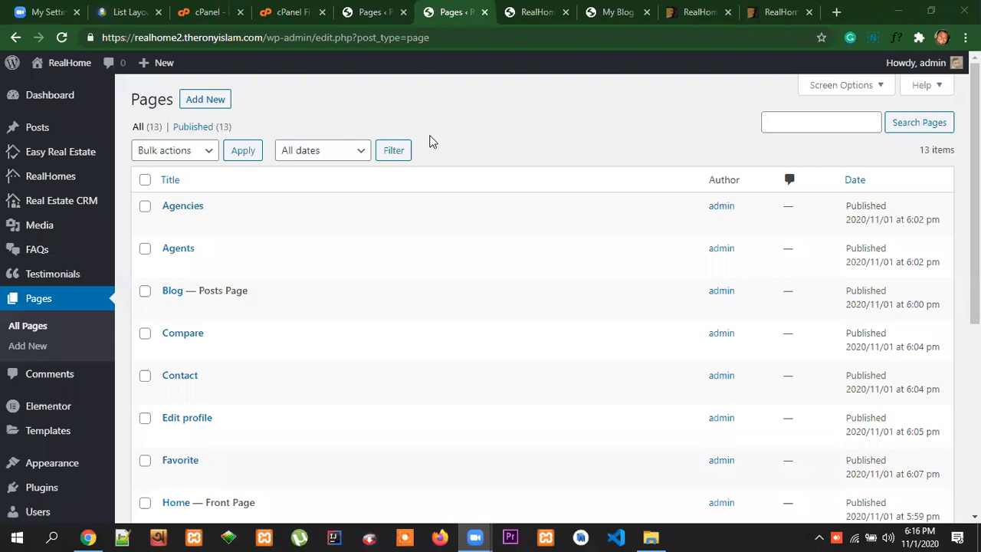
pyautogui.scroll(-1, 91, 375)
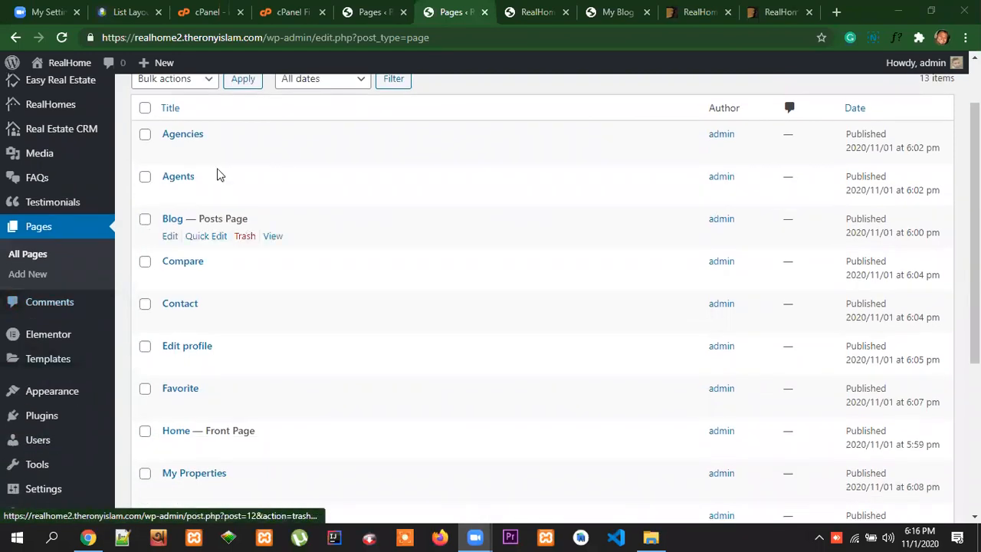
pyautogui.click(136, 13)
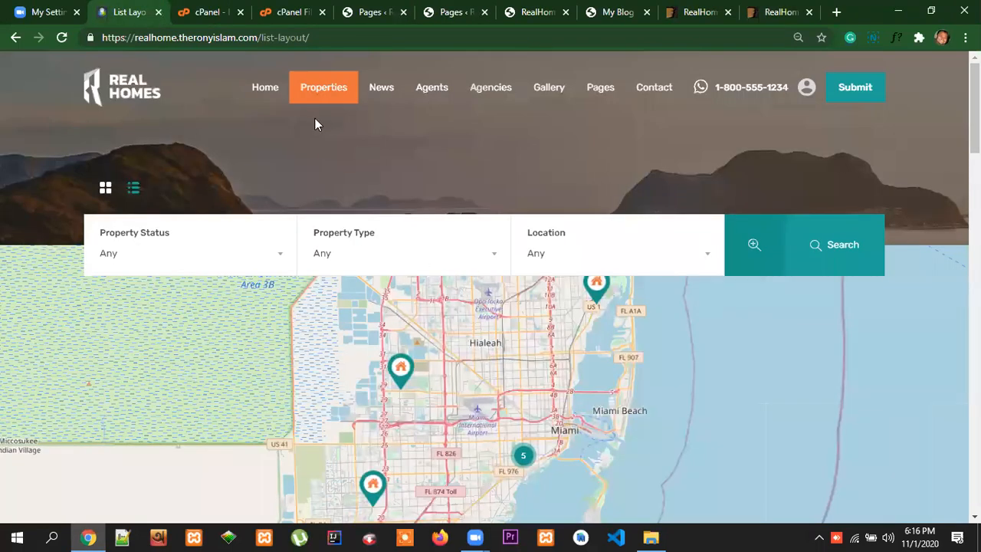
pyautogui.click(510, 161)
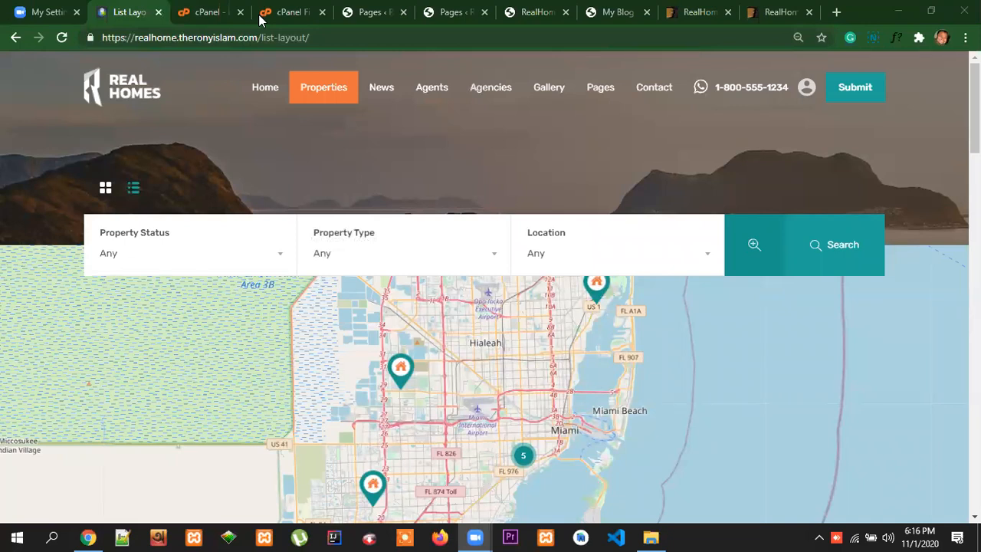
pyautogui.hotkey('ctrl', '6')
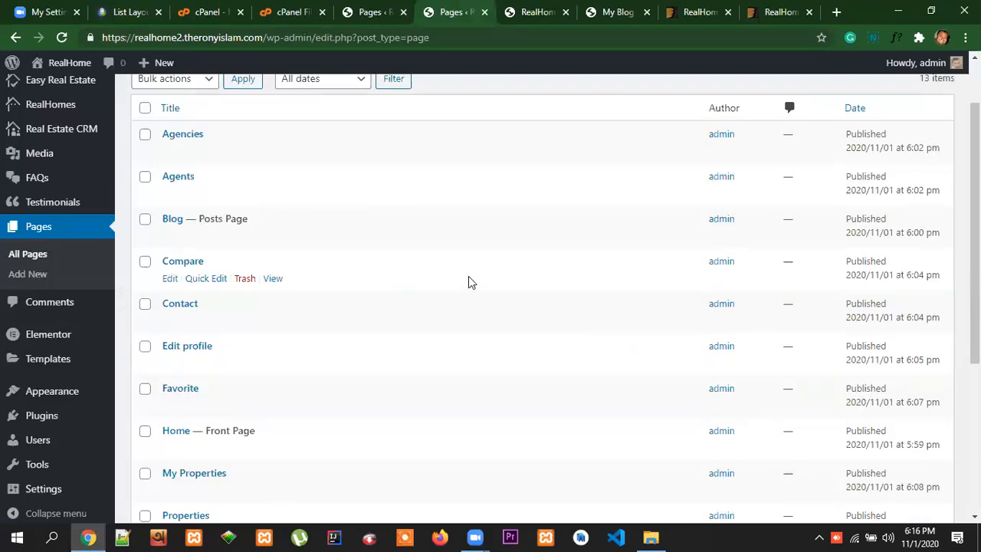
# Start a new Easy Real Estate property and review the fields and taxonomy boxes of its form
pyautogui.scroll(1, 138, 222)
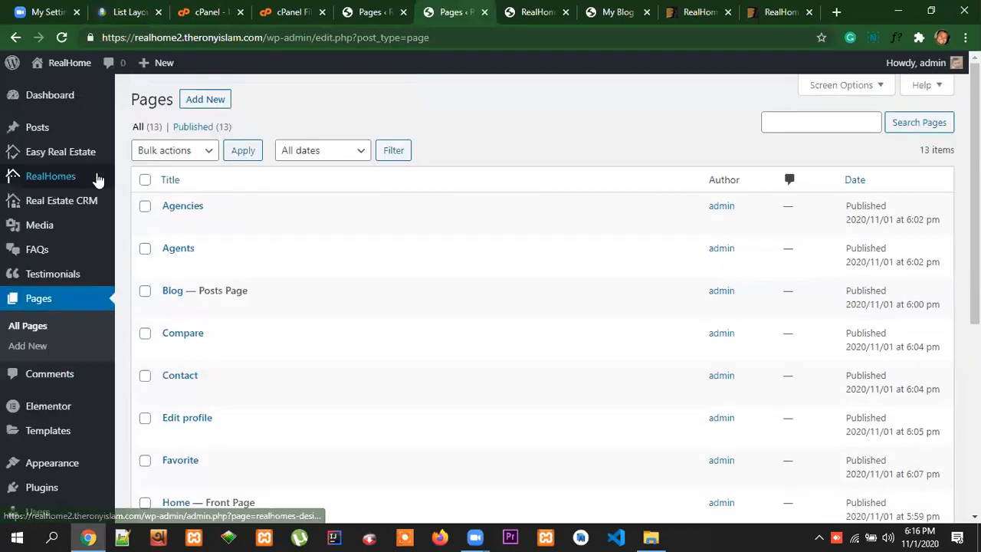
pyautogui.moveTo(96, 153)
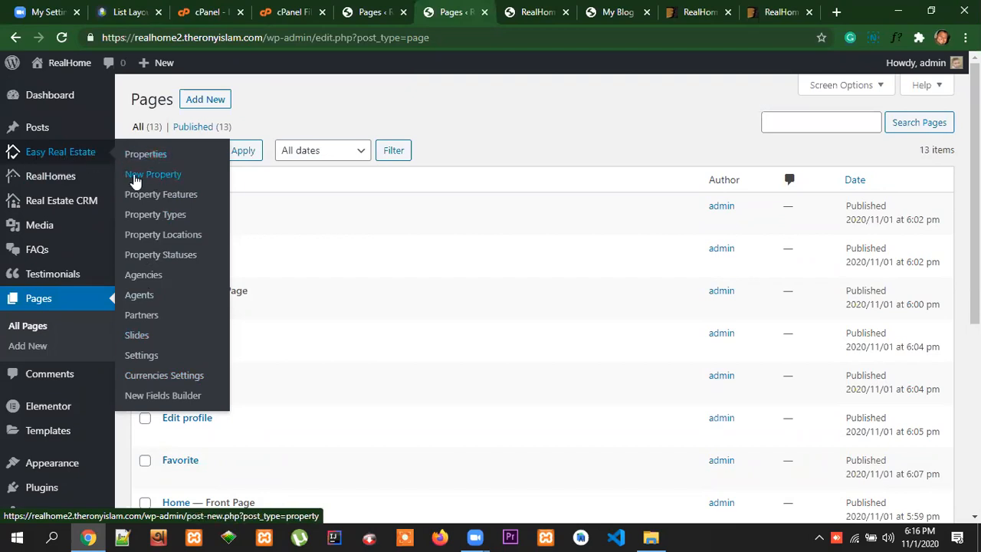
pyautogui.click(167, 176)
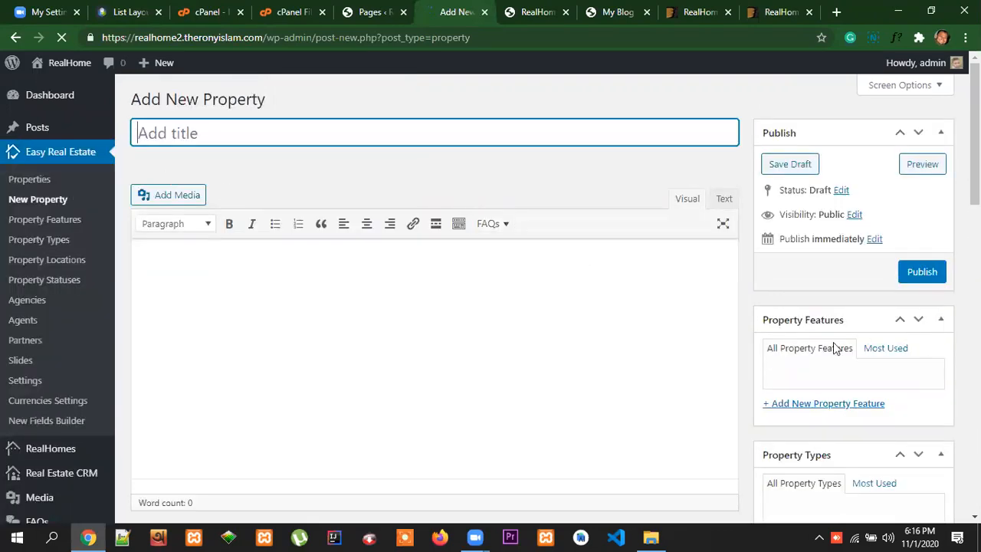
pyautogui.scroll(-10, 896, 344)
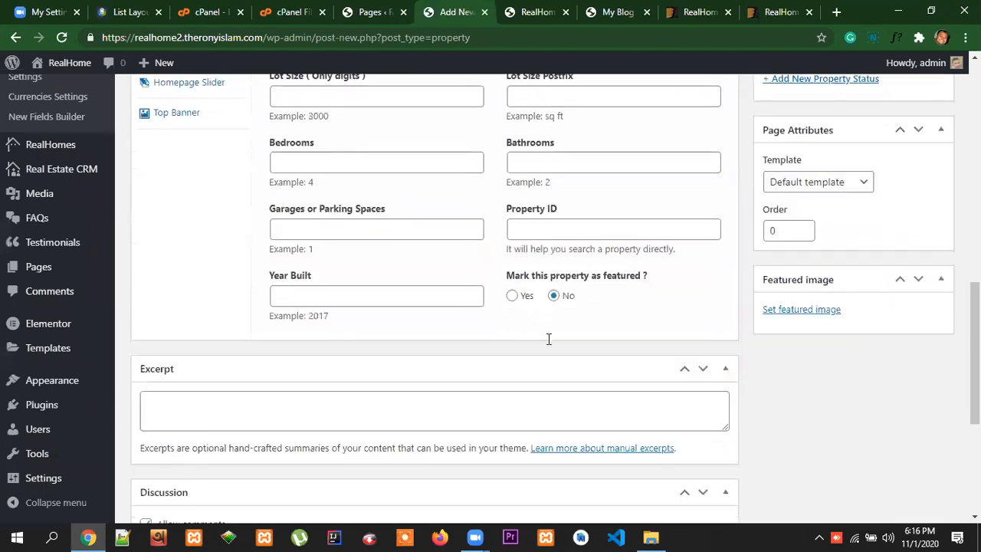
pyautogui.scroll(-4, 551, 337)
pyautogui.scroll(14, 853, 344)
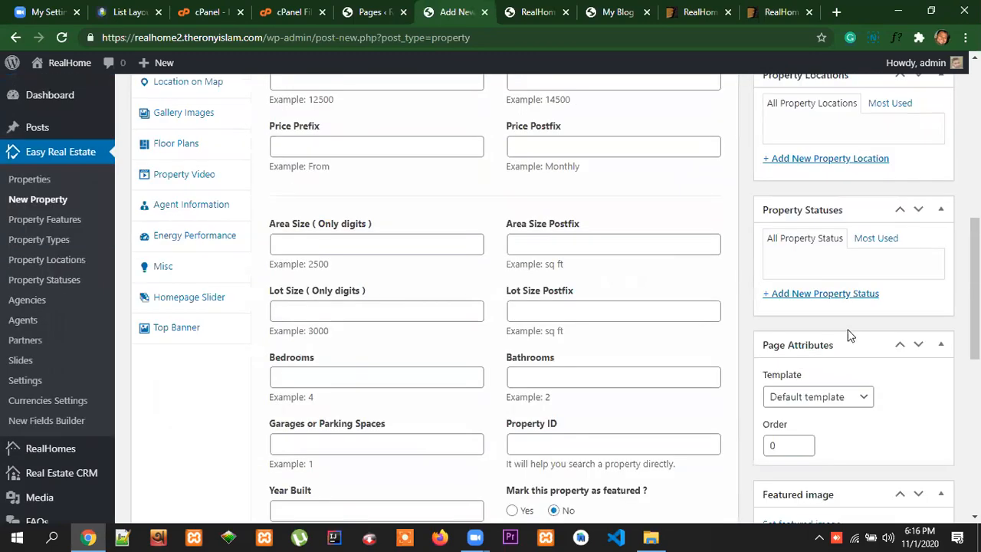
# Review the new property form's feature, type, location and status boxes, its Agent Information options and the remaining sections
pyautogui.scroll(-4, 782, 339)
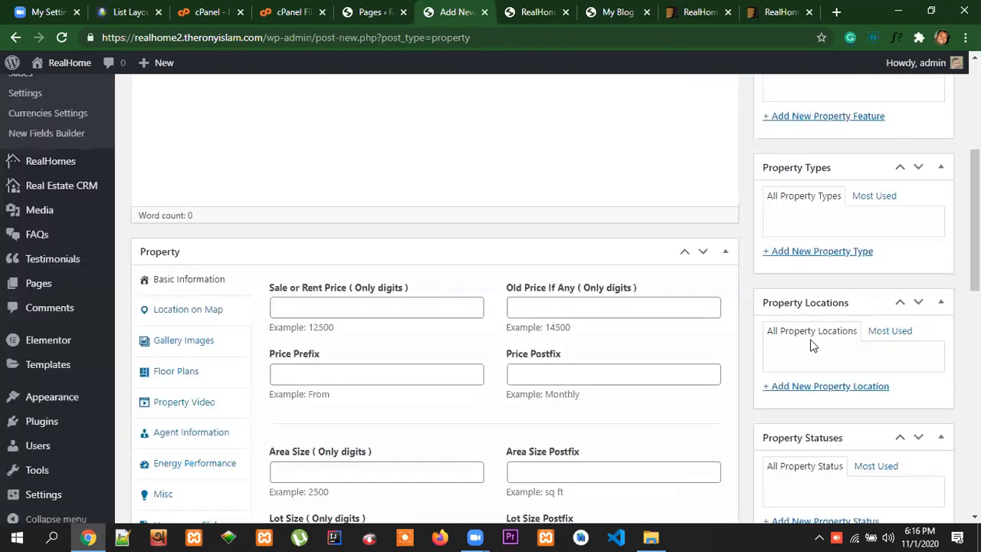
pyautogui.scroll(4, 810, 344)
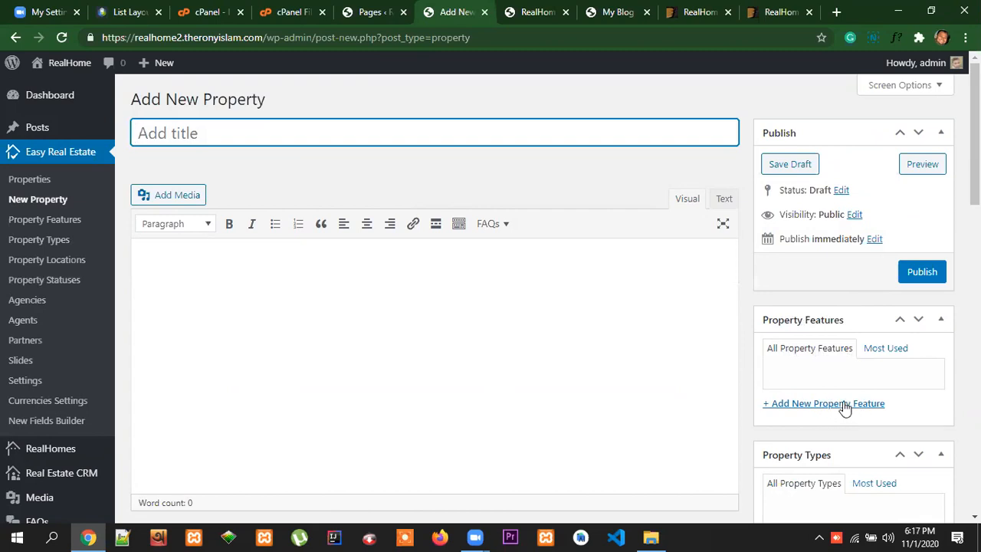
pyautogui.scroll(-2, 894, 407)
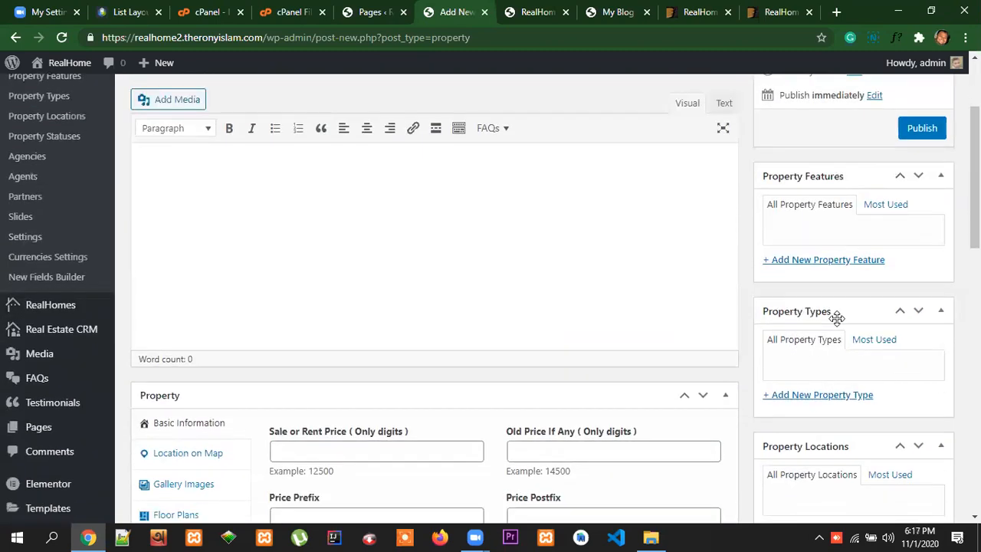
pyautogui.scroll(-2, 832, 360)
pyautogui.scroll(-2, 866, 357)
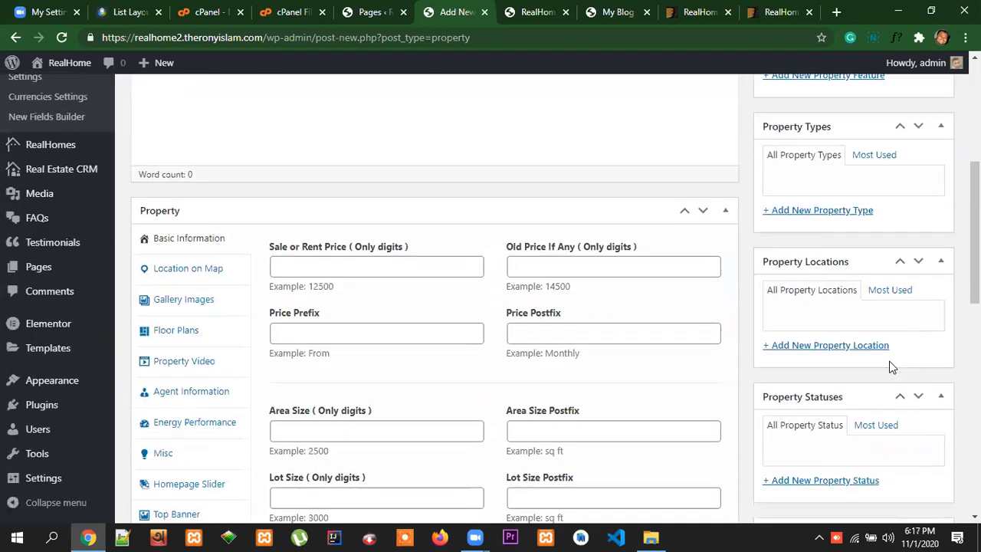
pyautogui.scroll(-1, 875, 348)
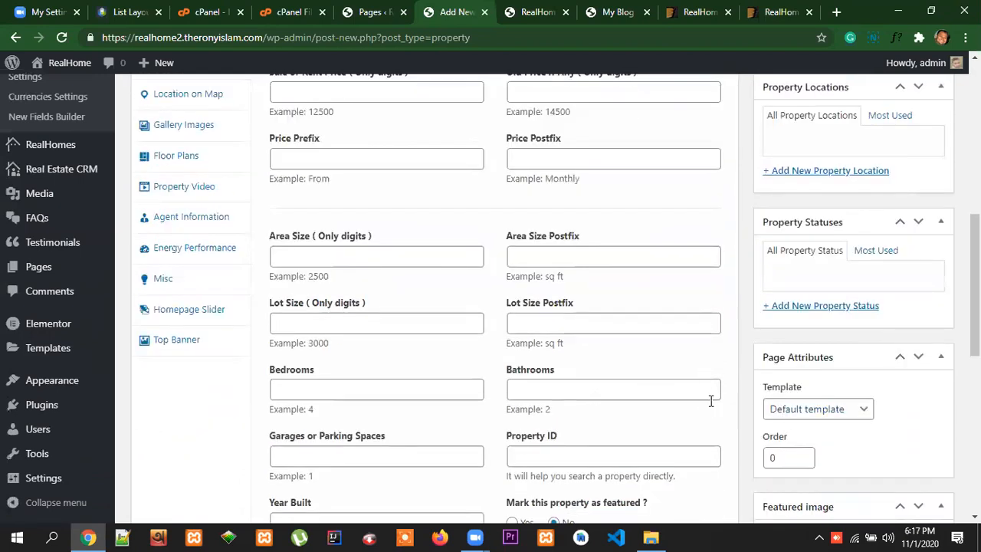
pyautogui.click(182, 222)
pyautogui.scroll(2, 490, 259)
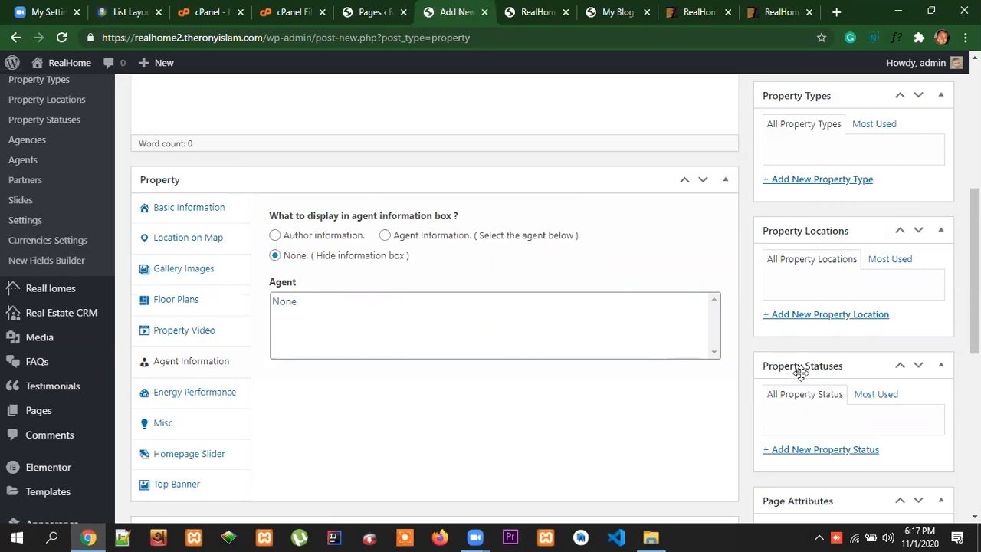
pyautogui.scroll(2, 865, 197)
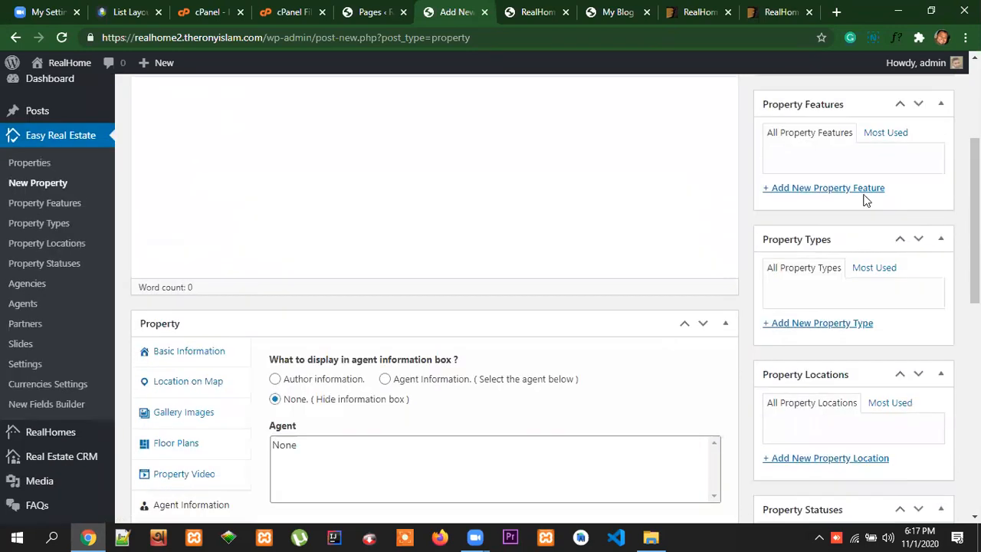
pyautogui.scroll(-2, 856, 434)
pyautogui.scroll(5, 869, 460)
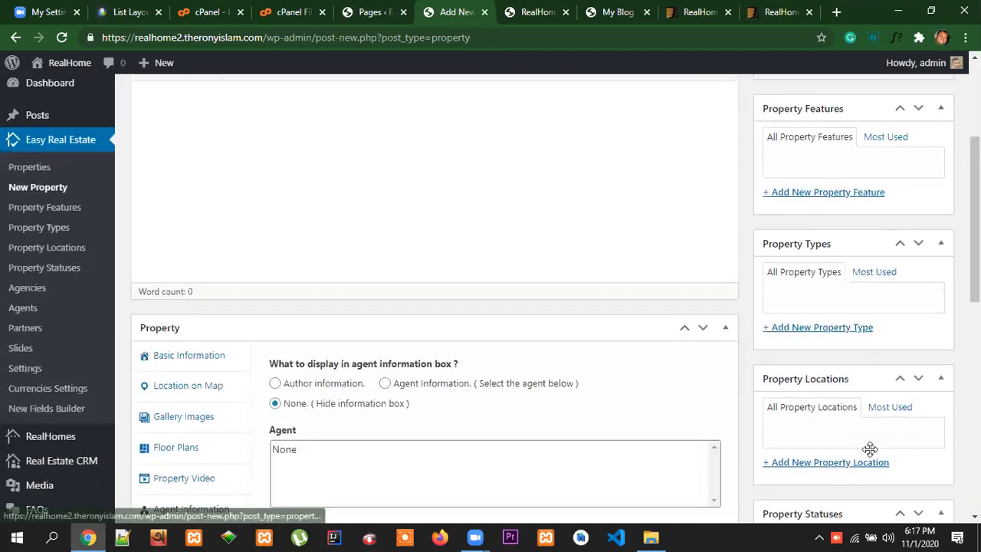
pyautogui.scroll(-7, 866, 412)
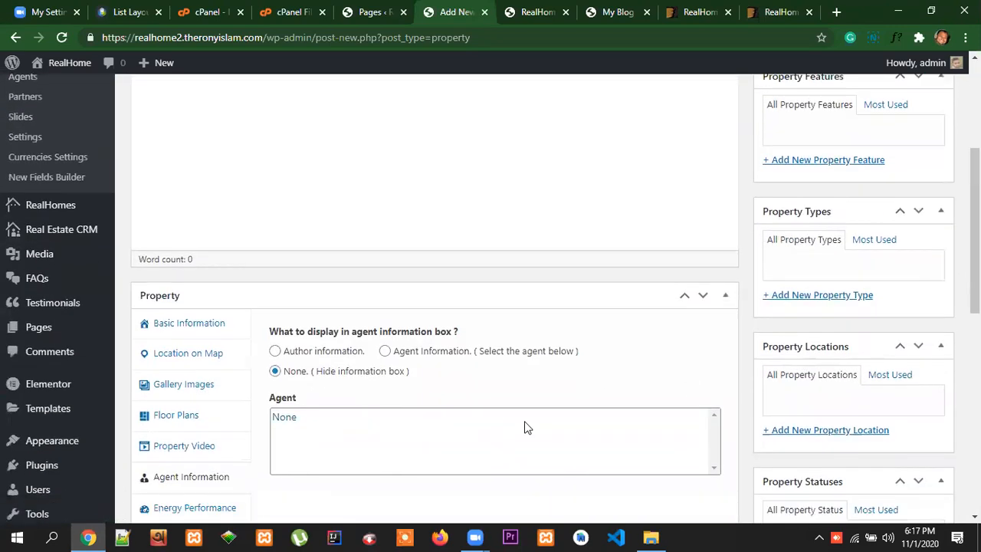
pyautogui.scroll(-3, 710, 415)
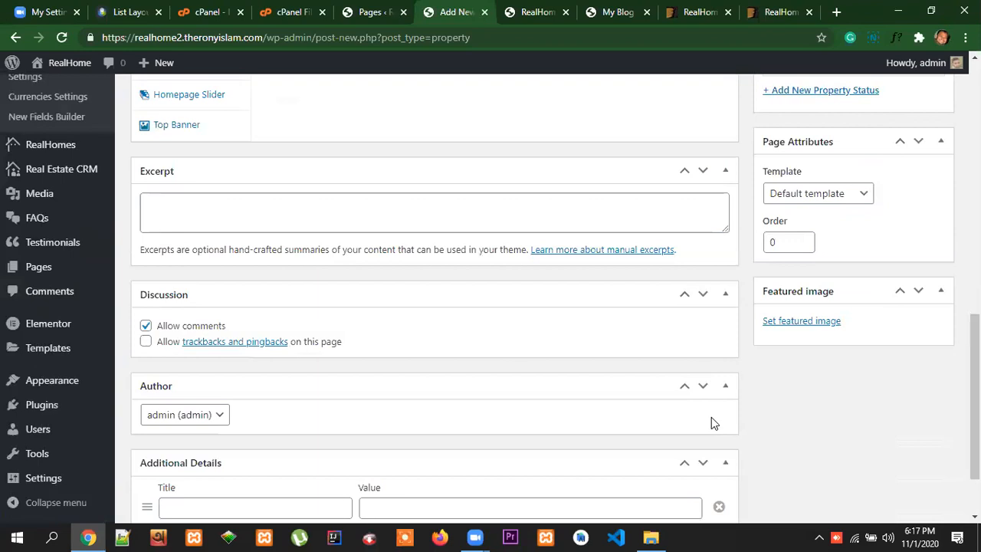
pyautogui.scroll(-2, 711, 417)
pyautogui.scroll(10, 783, 425)
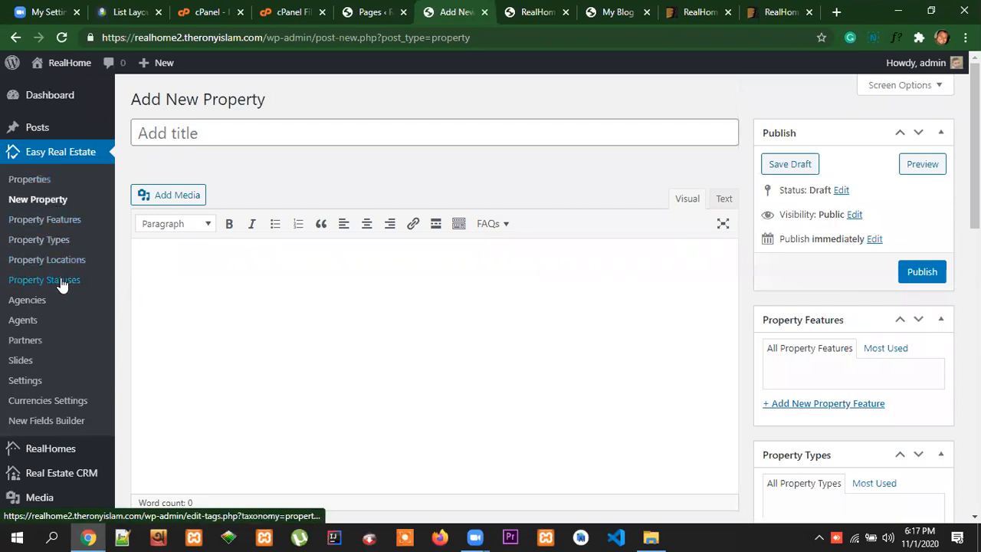
# Open Property Features, Property Types, Property Locations, Property Statuses, Agencies and Agents in separate tabs and bring up Property Features
pyautogui.rightClick(56, 223)
pyautogui.click(96, 230)
pyautogui.rightClick(48, 244)
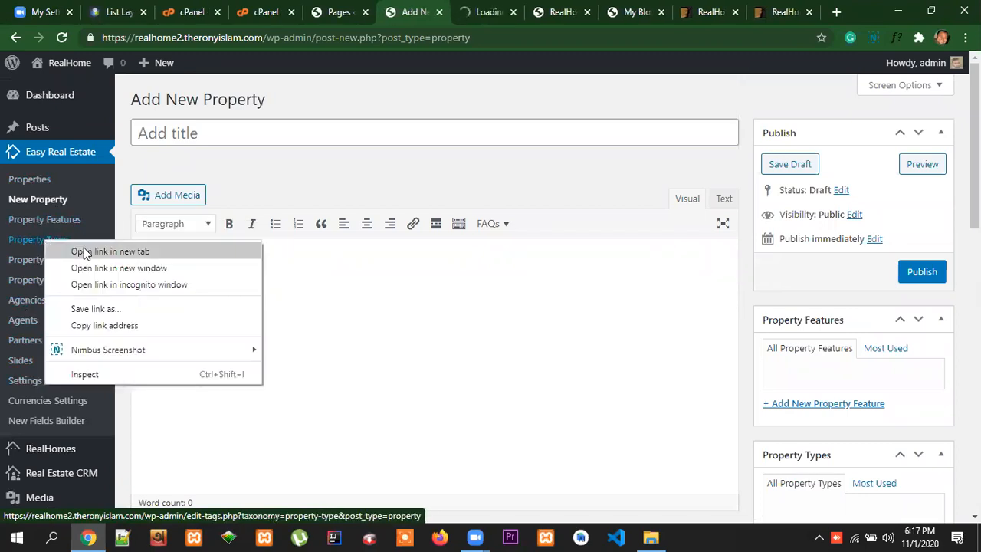
pyautogui.click(84, 250)
pyautogui.rightClick(47, 265)
pyautogui.click(98, 272)
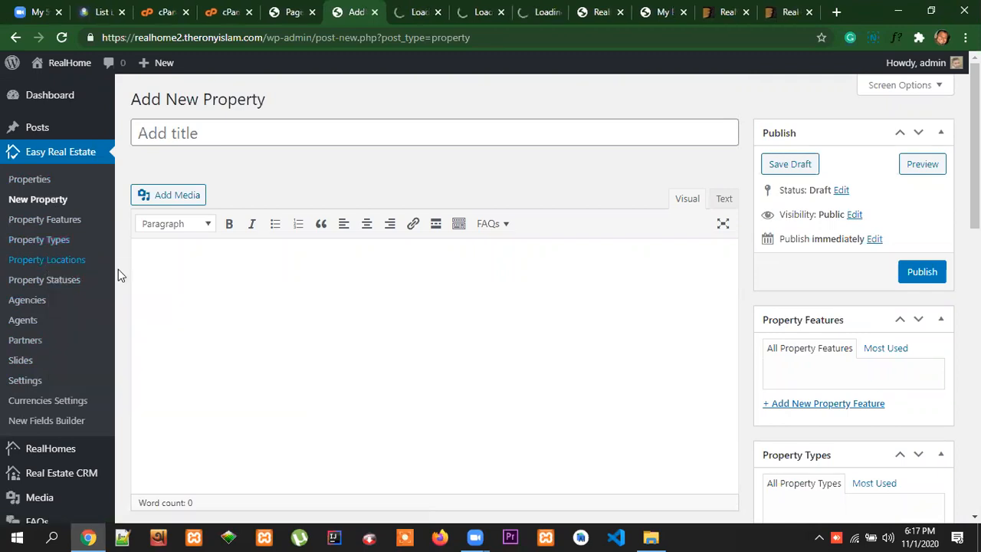
pyautogui.rightClick(49, 285)
pyautogui.click(100, 292)
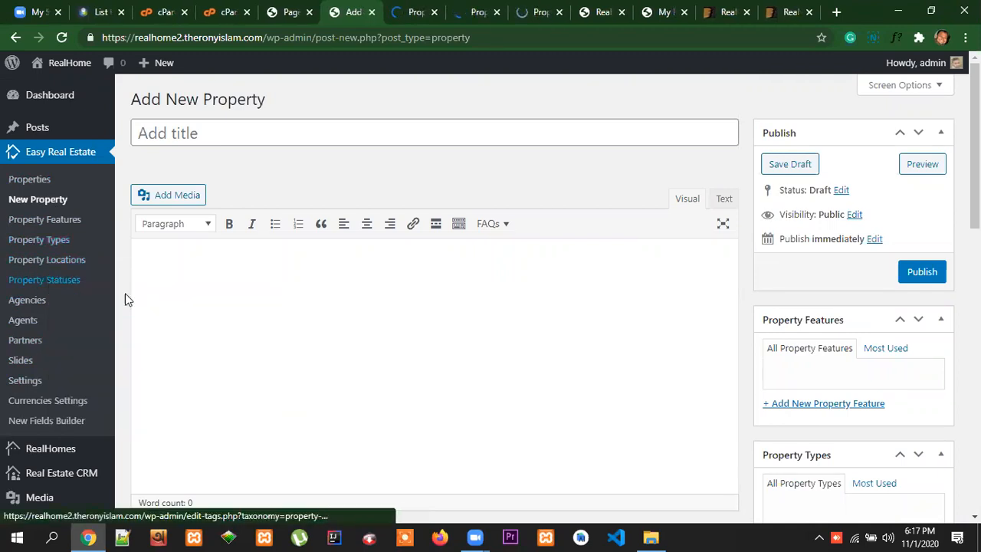
pyautogui.rightClick(27, 302)
pyautogui.click(68, 310)
pyautogui.rightClick(25, 324)
pyautogui.click(71, 331)
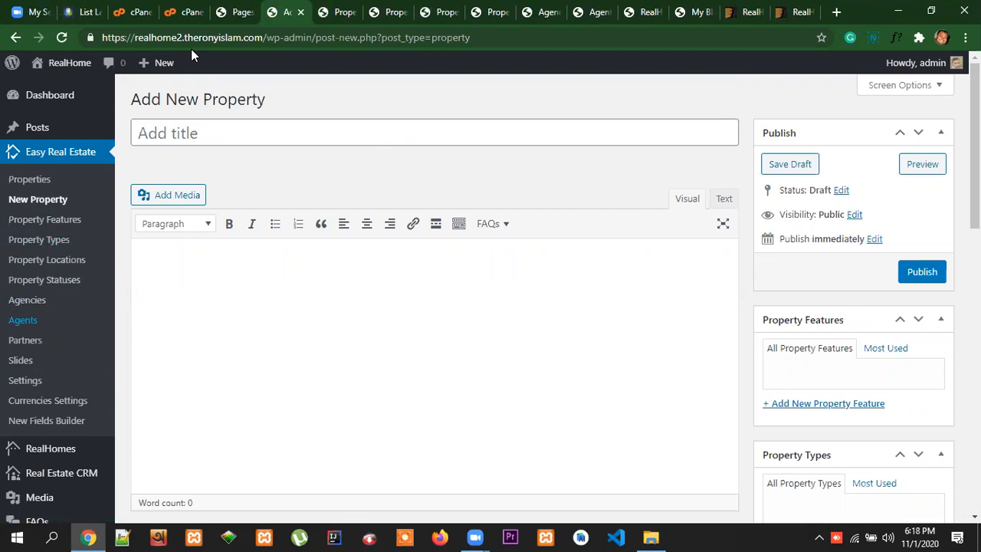
pyautogui.click(337, 12)
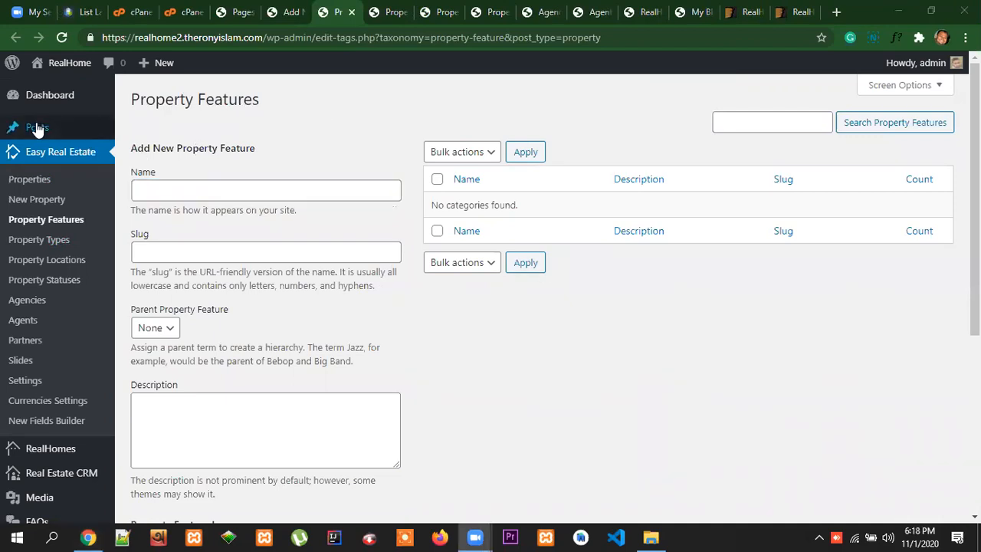
pyautogui.moveTo(40, 128)
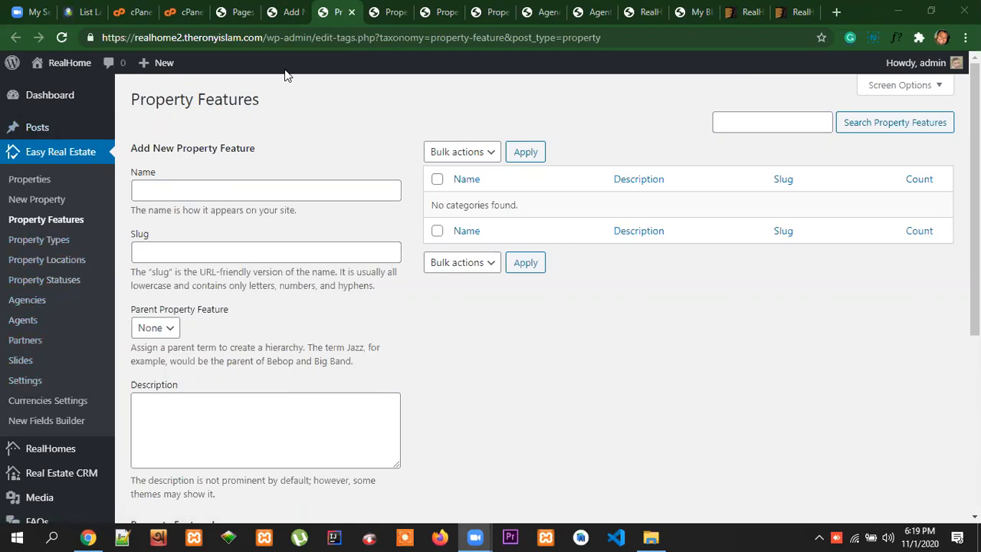
# Look over the property listings on the reference site's List Layout page
pyautogui.click(91, 14)
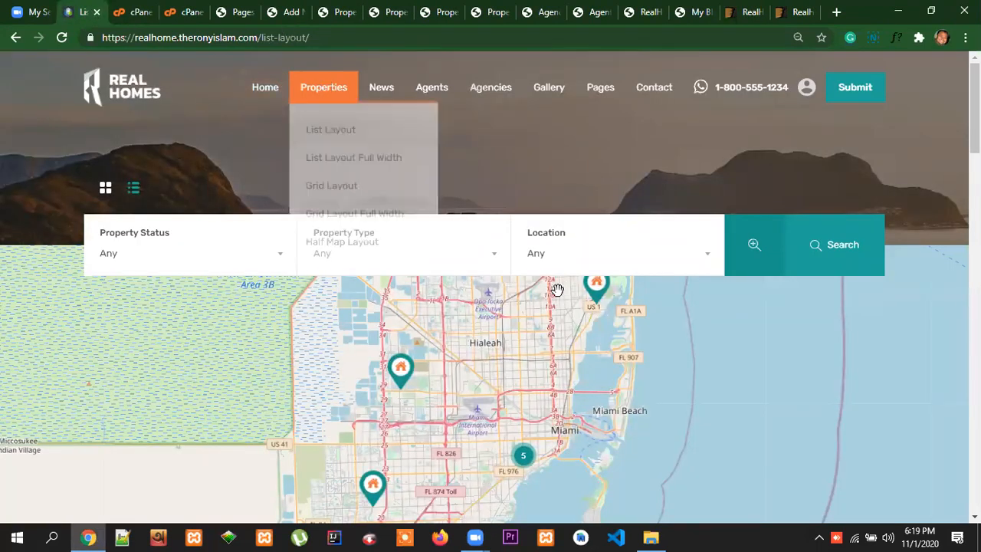
pyautogui.scroll(-10, 560, 276)
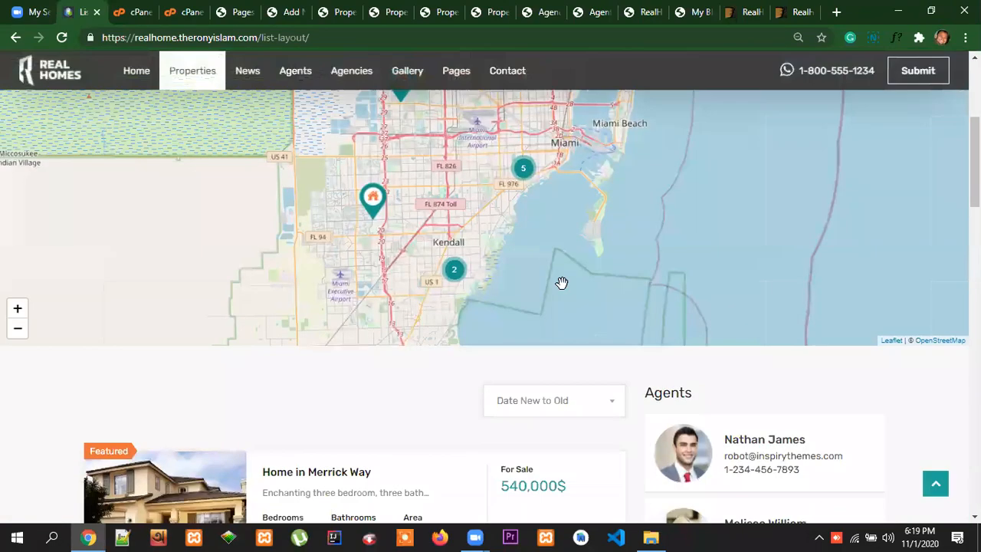
pyautogui.scroll(2, 554, 291)
pyautogui.scroll(-9, 311, 376)
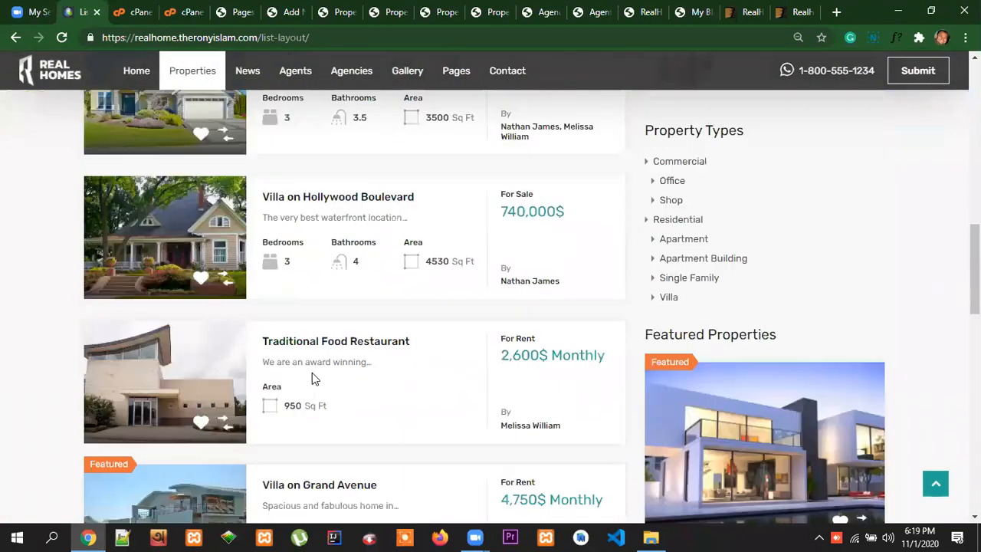
pyautogui.scroll(6, 386, 381)
pyautogui.scroll(3, 389, 379)
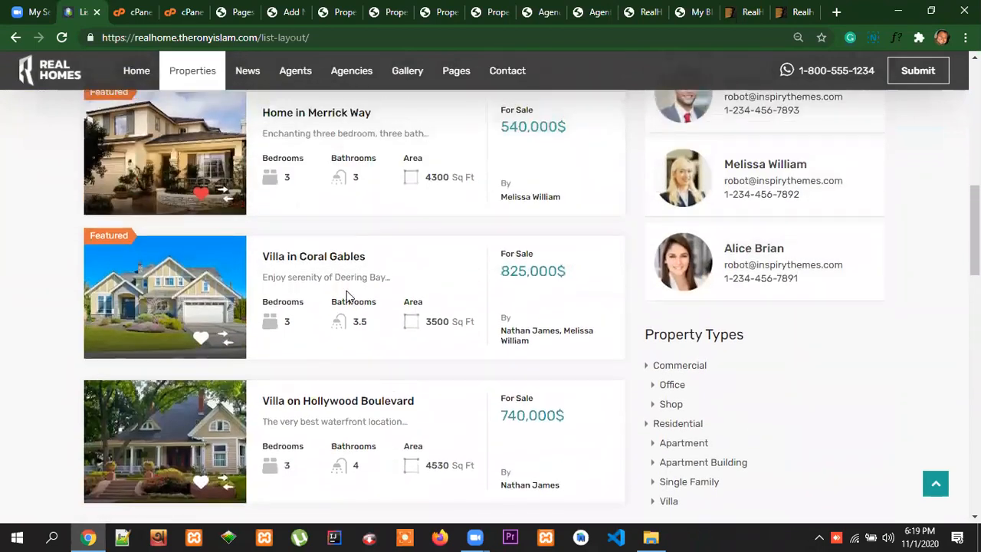
pyautogui.scroll(2, 447, 287)
# Open the Home in Merrick Way listing on the reference site and examine its details down to the Features section
pyautogui.click(361, 187)
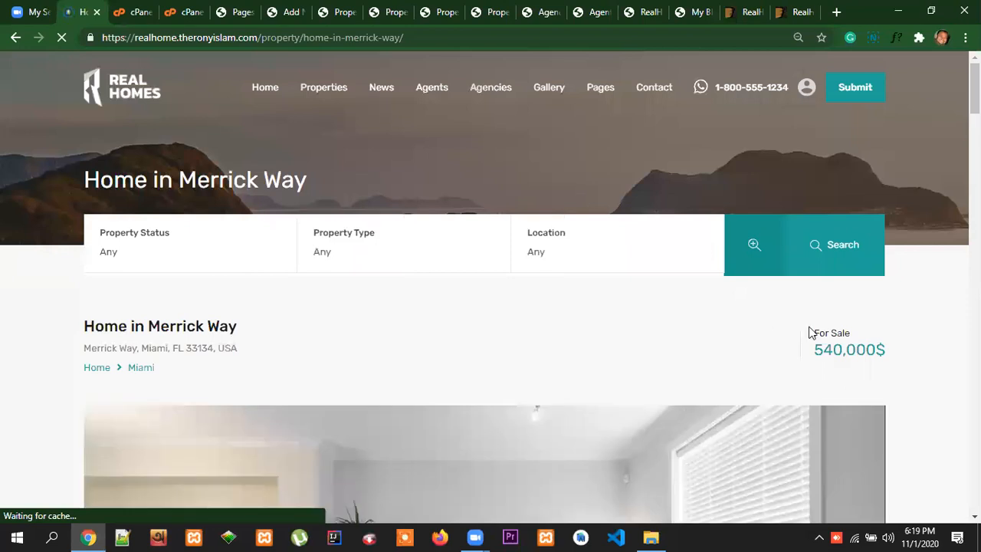
pyautogui.scroll(-1, 810, 329)
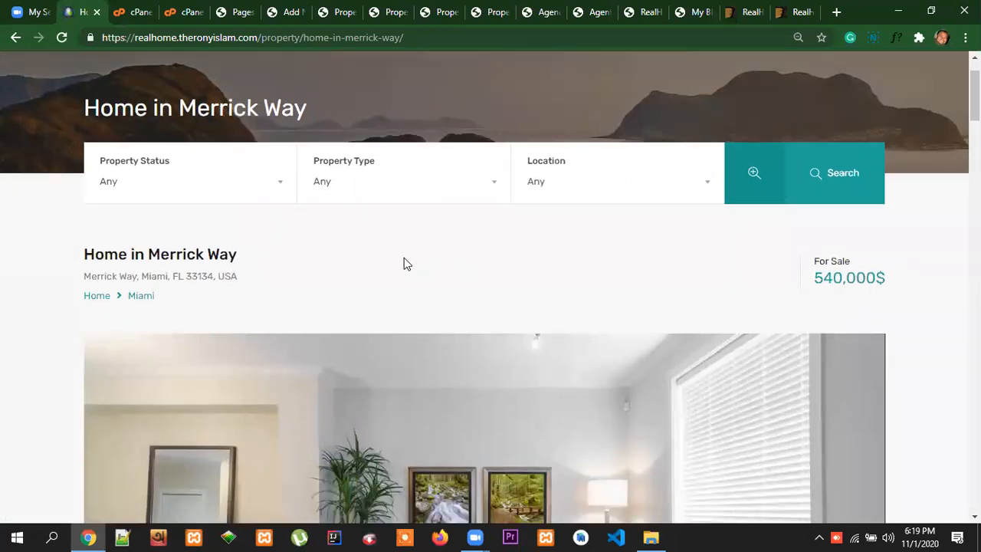
pyautogui.scroll(-7, 815, 319)
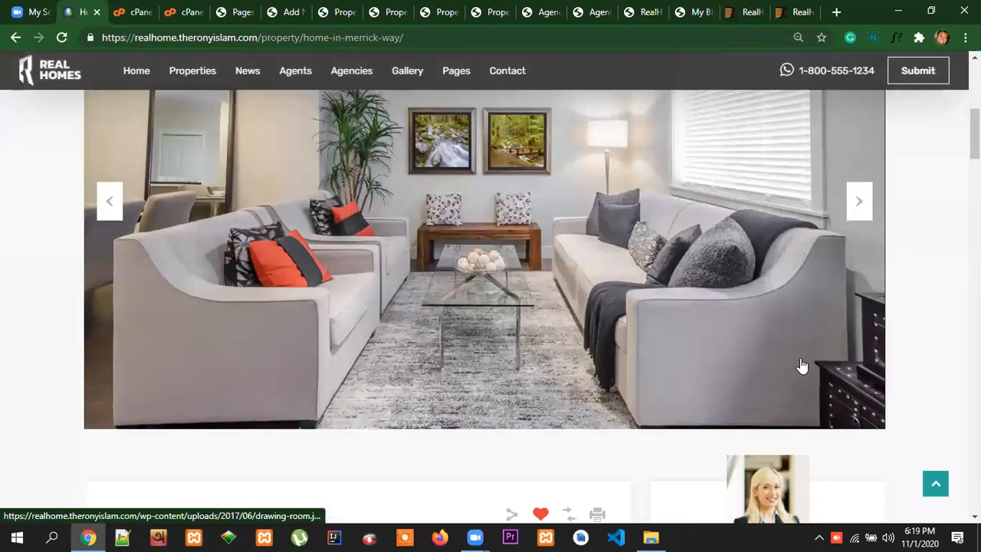
pyautogui.scroll(-2, 799, 370)
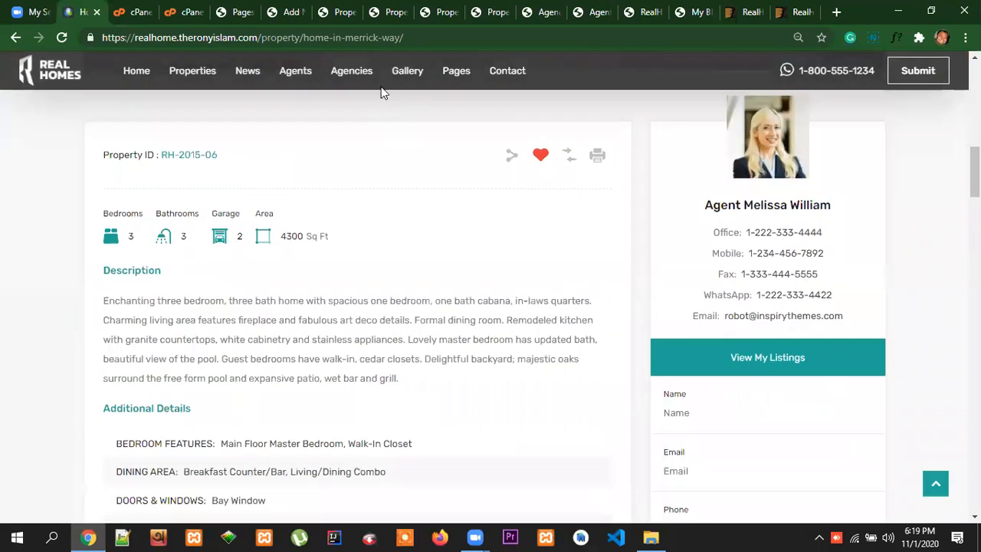
pyautogui.click(345, 21)
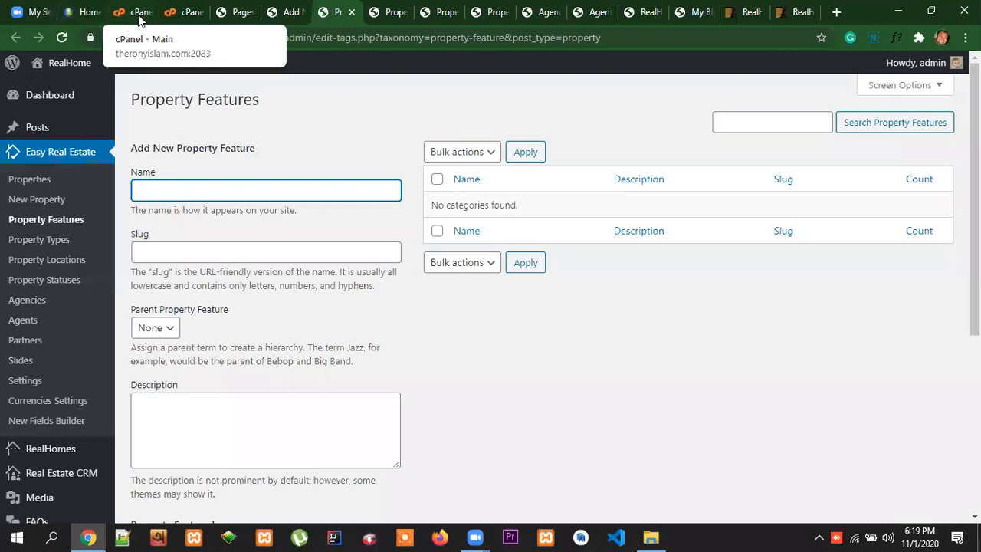
pyautogui.click(83, 13)
pyautogui.scroll(-5, 591, 344)
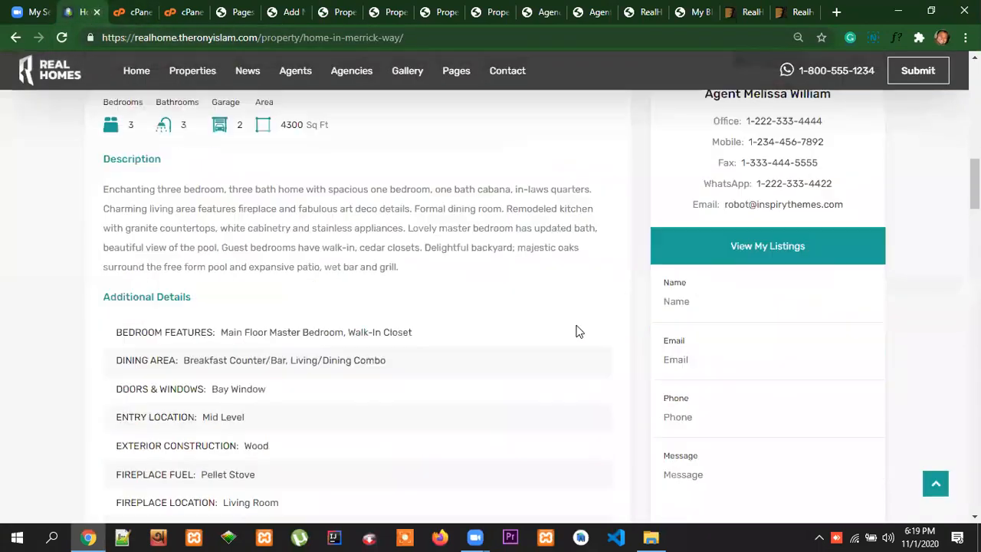
pyautogui.scroll(-1, 182, 345)
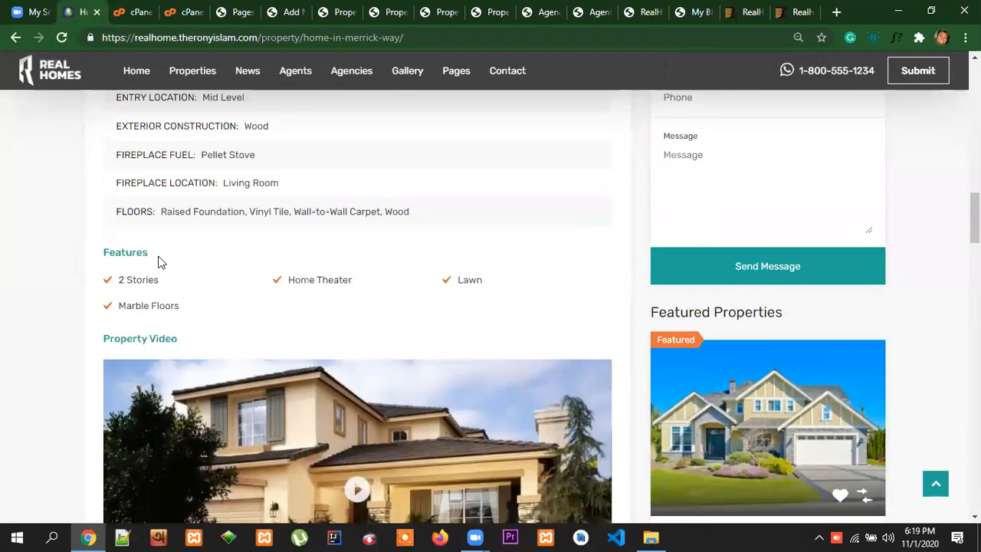
# Copy the feature name "2 Stories" from the reference listing and add it as a new property feature
pyautogui.doubleClick(135, 256)
pyautogui.click(161, 313)
pyautogui.moveTo(162, 284); pyautogui.dragTo(120, 285)
pyautogui.hotkey('ctrl', 'c')
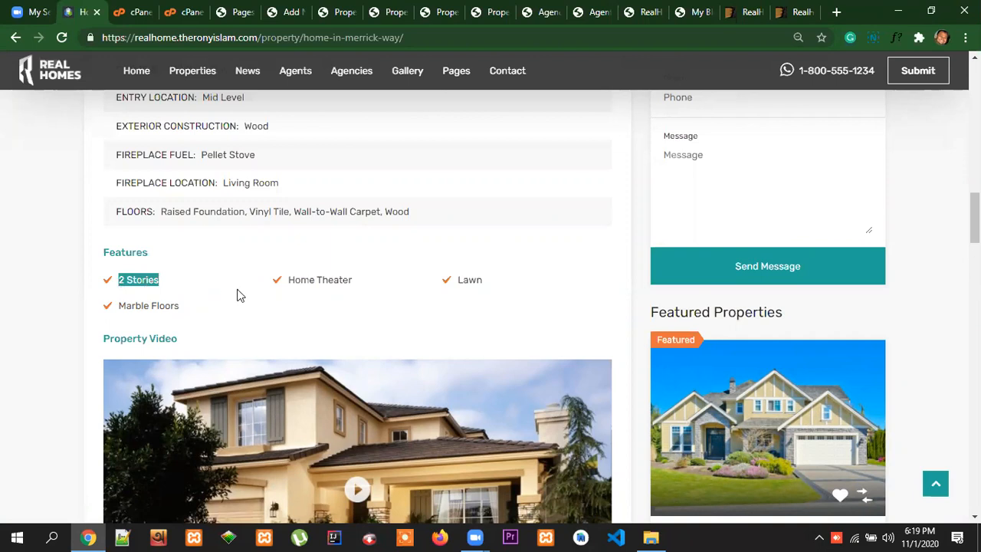
pyautogui.click(337, 11)
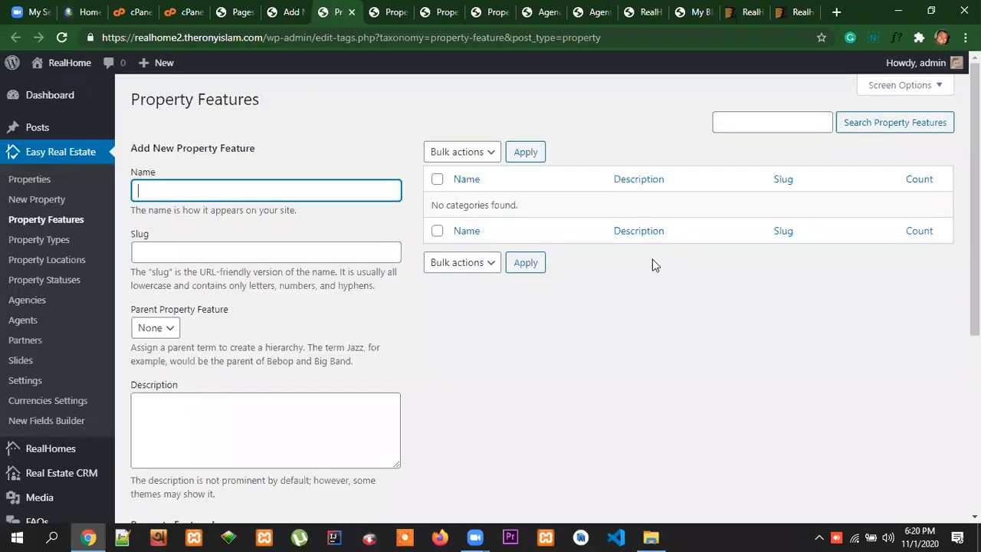
pyautogui.hotkey('ctrl', 'v')
pyautogui.scroll(-2, 245, 406)
pyautogui.scroll(2, 254, 394)
pyautogui.scroll(-3, 254, 460)
pyautogui.click(217, 424)
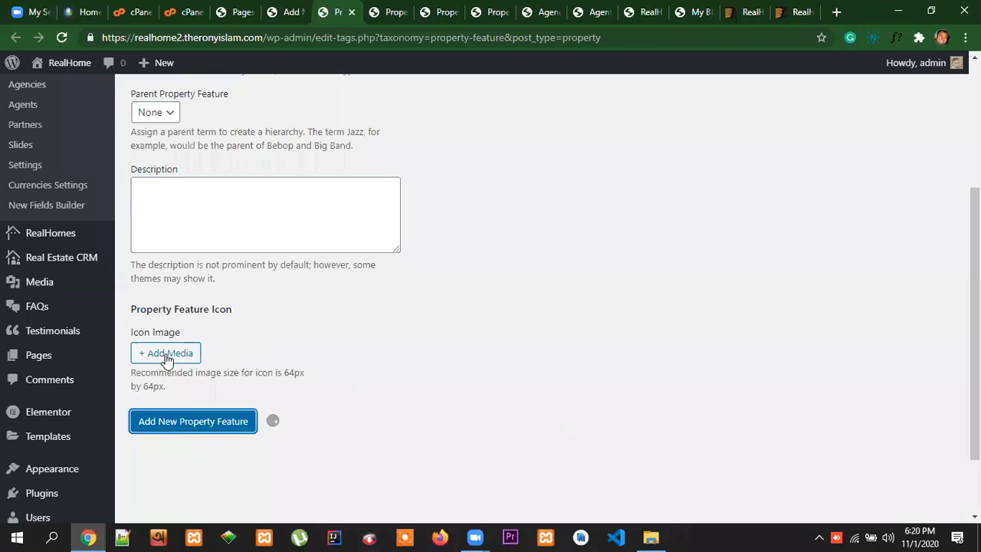
# Check the reference listing's features and the new property form, then review the property features list
pyautogui.click(88, 12)
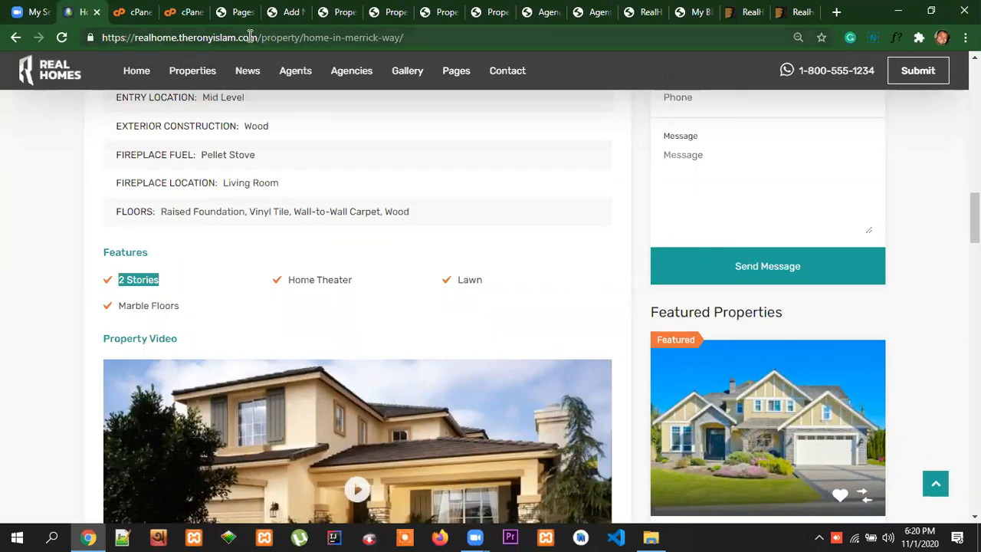
pyautogui.click(288, 12)
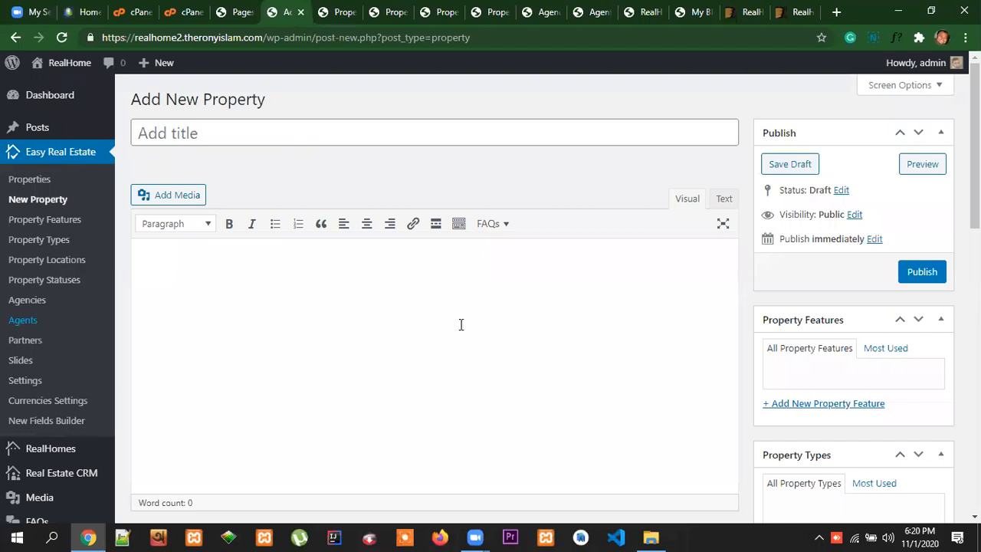
pyautogui.click(343, 14)
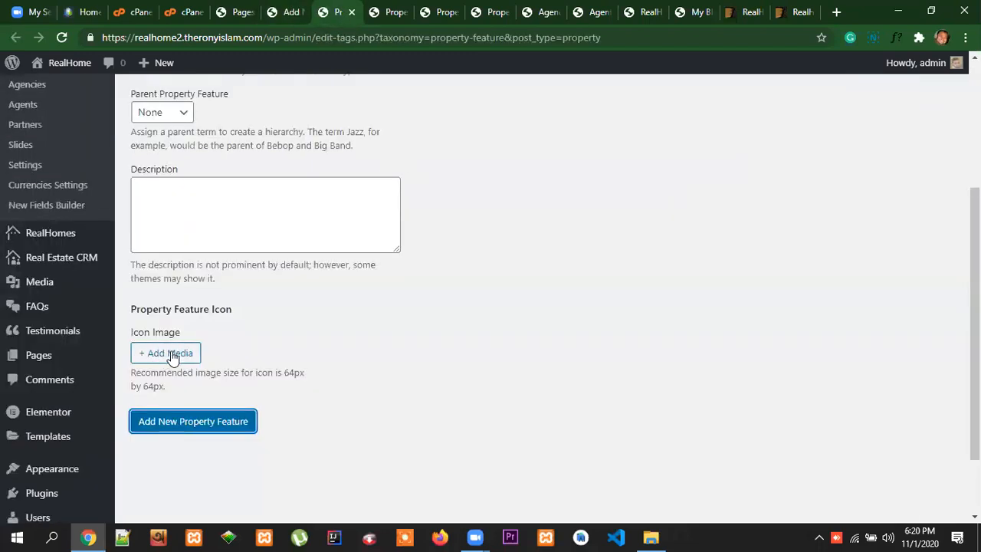
pyautogui.scroll(1, 353, 354)
pyautogui.scroll(2, 353, 354)
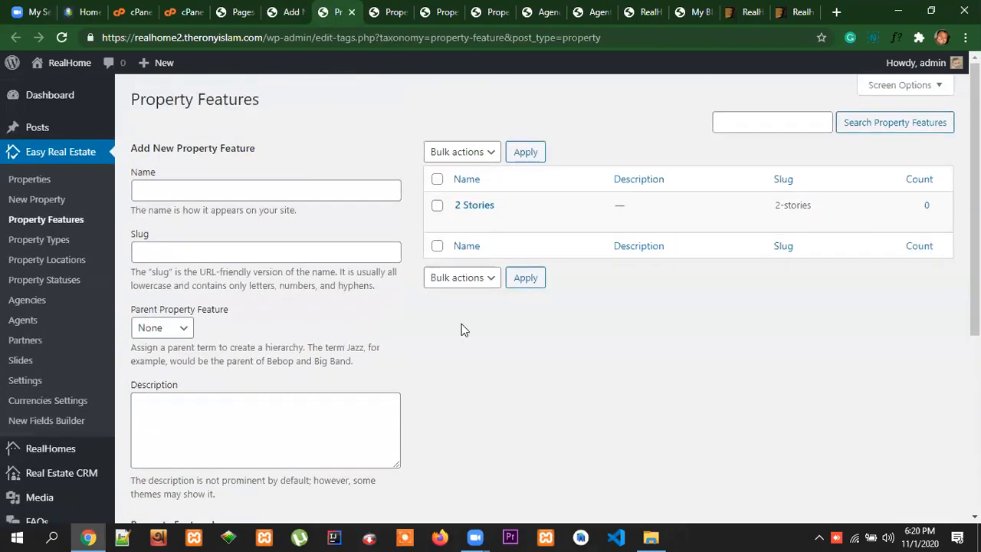
# Copy the feature name "Home Theater" from the Home in Merrick Way reference listing and add it as a new property feature
pyautogui.click(73, 13)
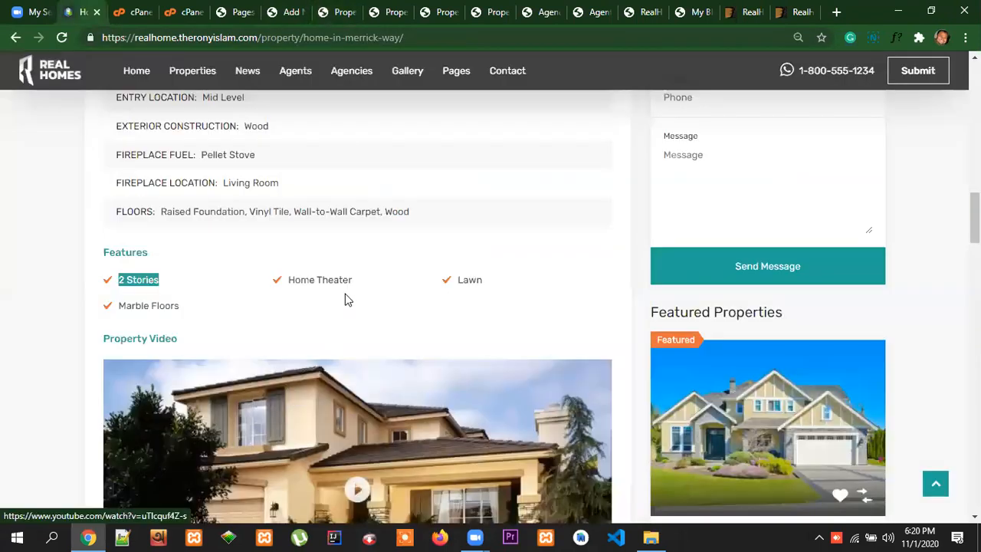
pyautogui.moveTo(356, 281); pyautogui.dragTo(298, 280)
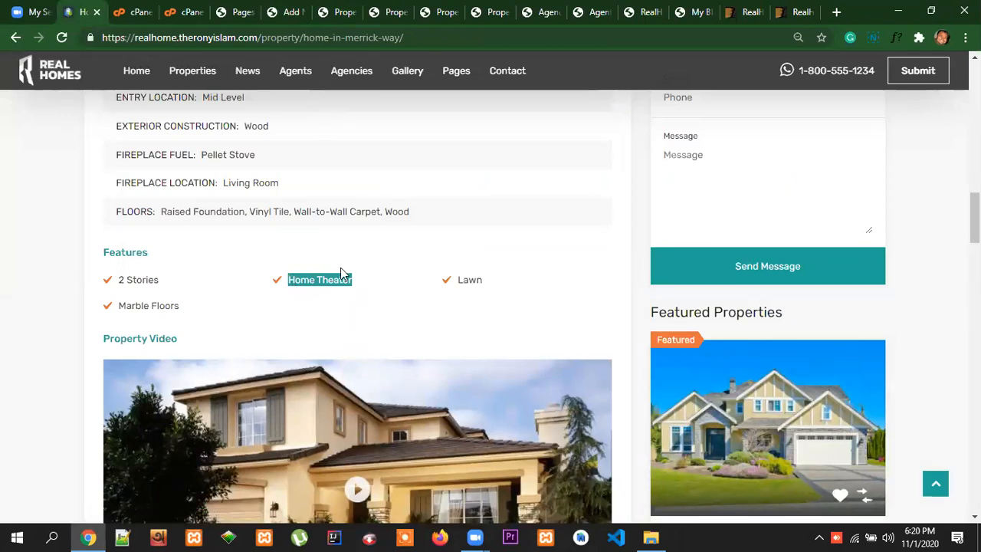
pyautogui.scroll(-2, 429, 322)
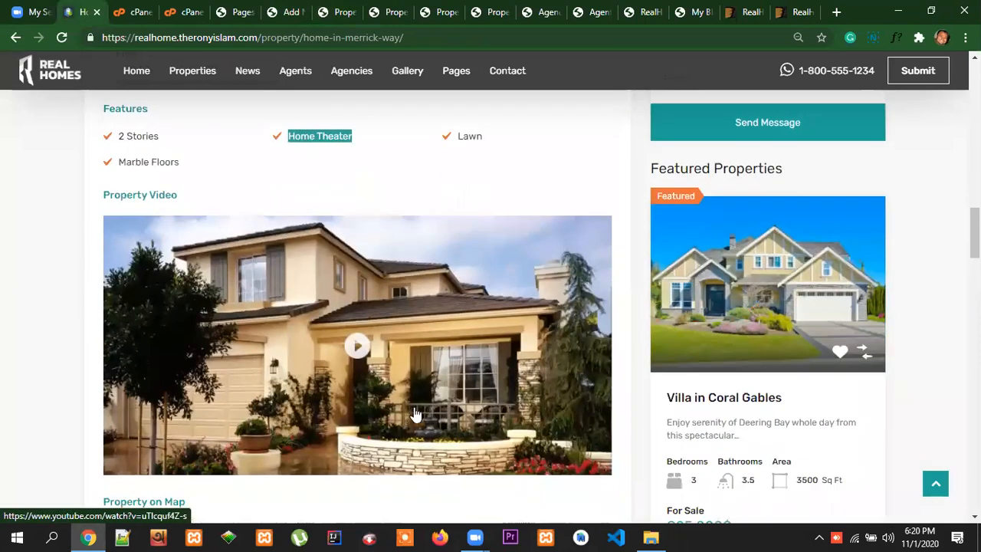
pyautogui.scroll(2, 434, 316)
pyautogui.click(345, 14)
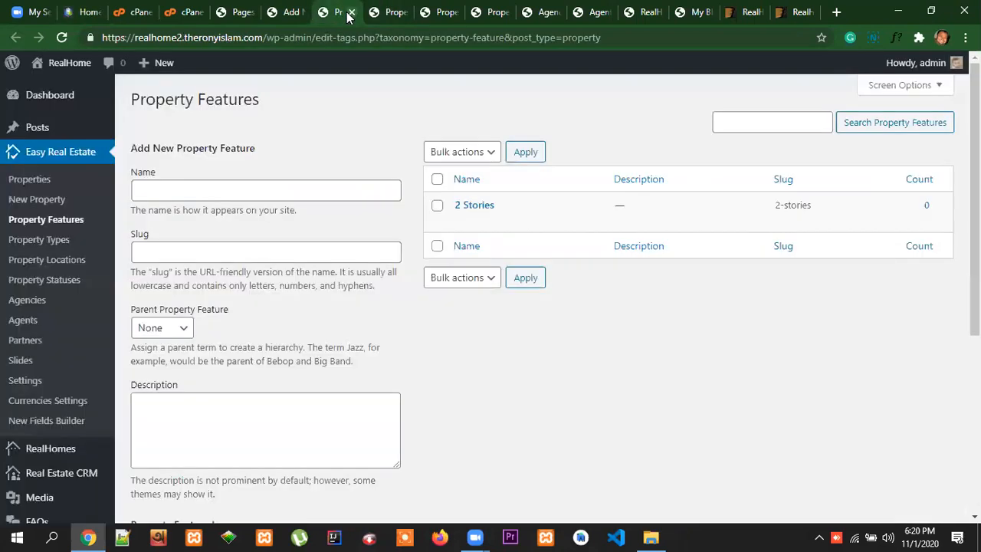
pyautogui.click(198, 192)
pyautogui.write('Home Theater')
pyautogui.scroll(-4, 432, 394)
pyautogui.click(172, 346)
pyautogui.scroll(4, 574, 383)
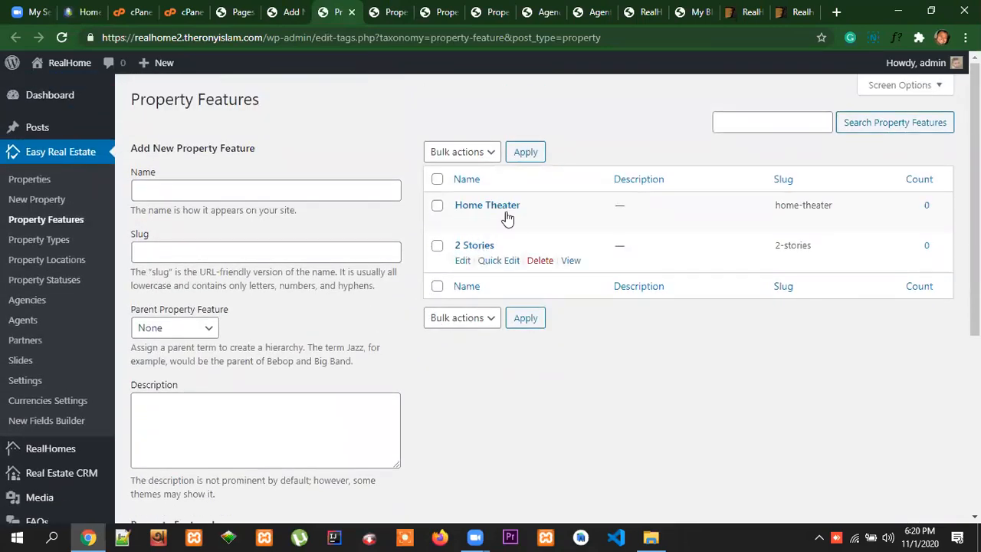
# Copy the feature name "Lawn" from the reference listing and add it as a new property feature
pyautogui.click(84, 12)
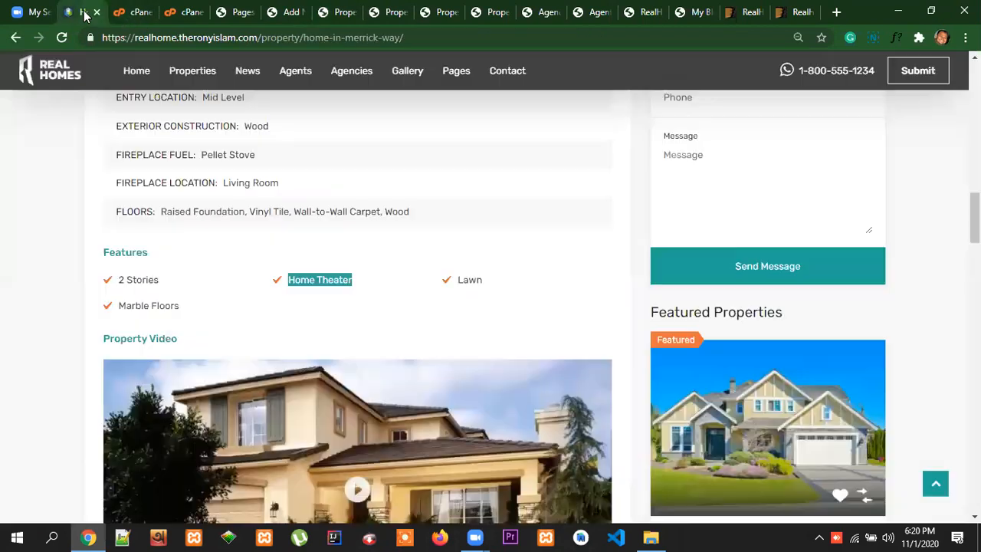
pyautogui.moveTo(493, 280); pyautogui.dragTo(458, 282)
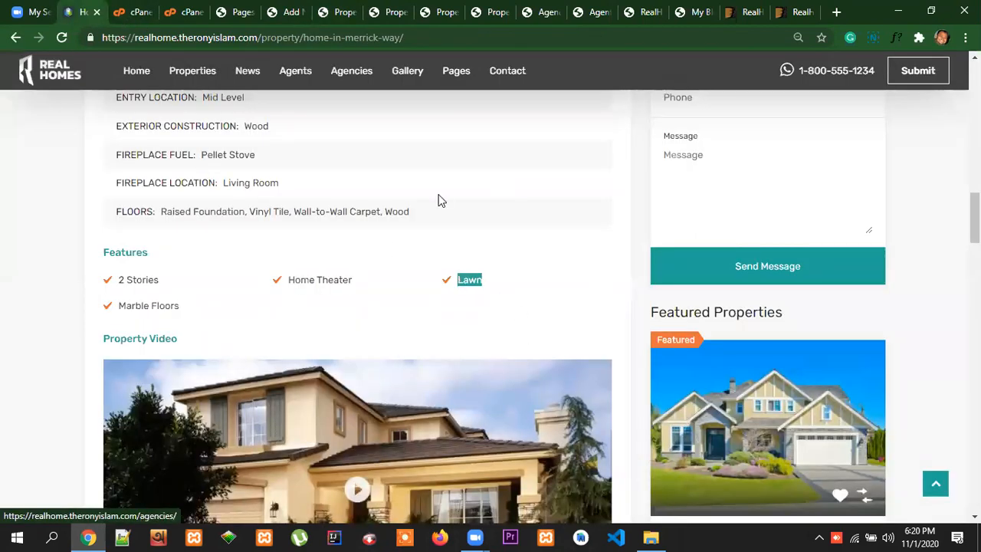
pyautogui.click(291, 11)
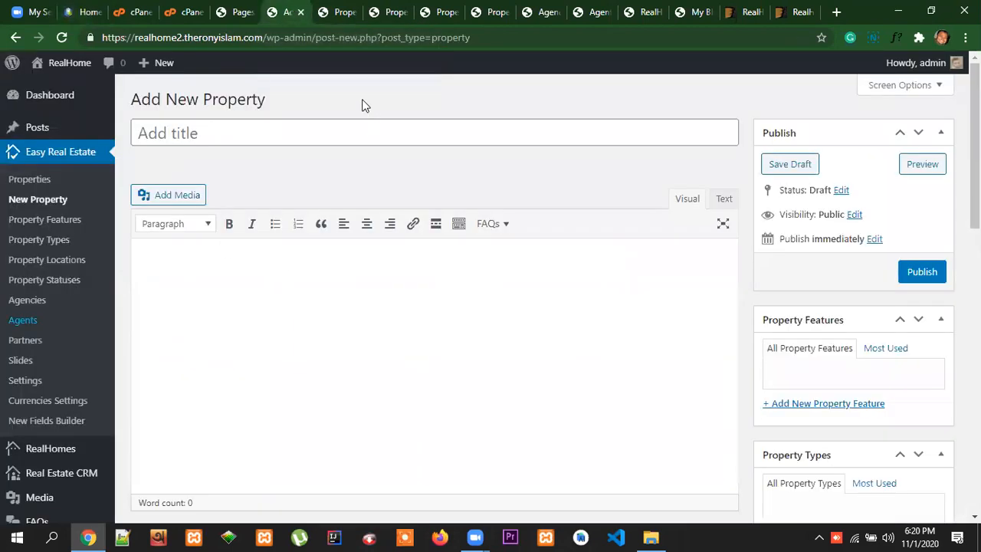
pyautogui.click(346, 19)
pyautogui.click(188, 193)
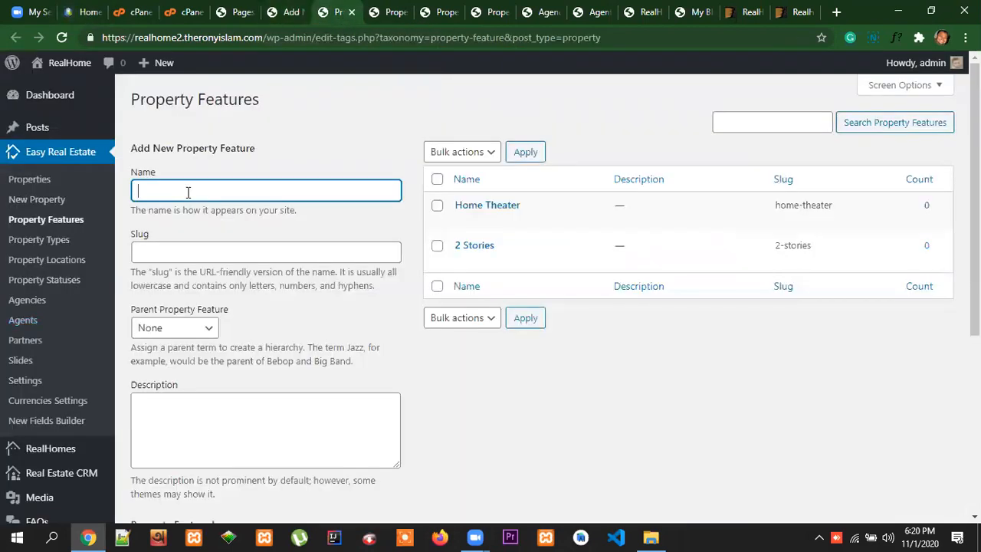
pyautogui.write('Lawn')
pyautogui.press('Return')
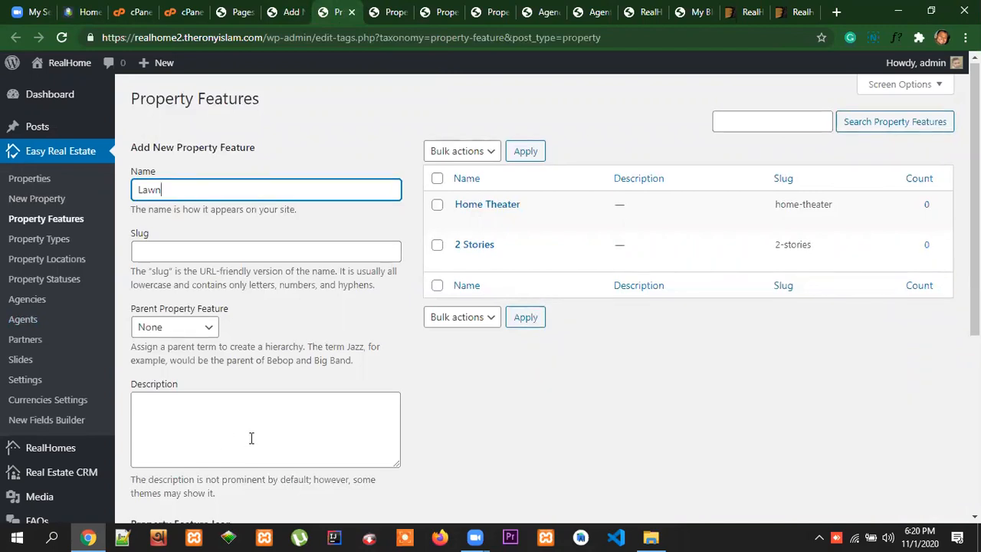
pyautogui.scroll(-4, 251, 501)
pyautogui.click(202, 400)
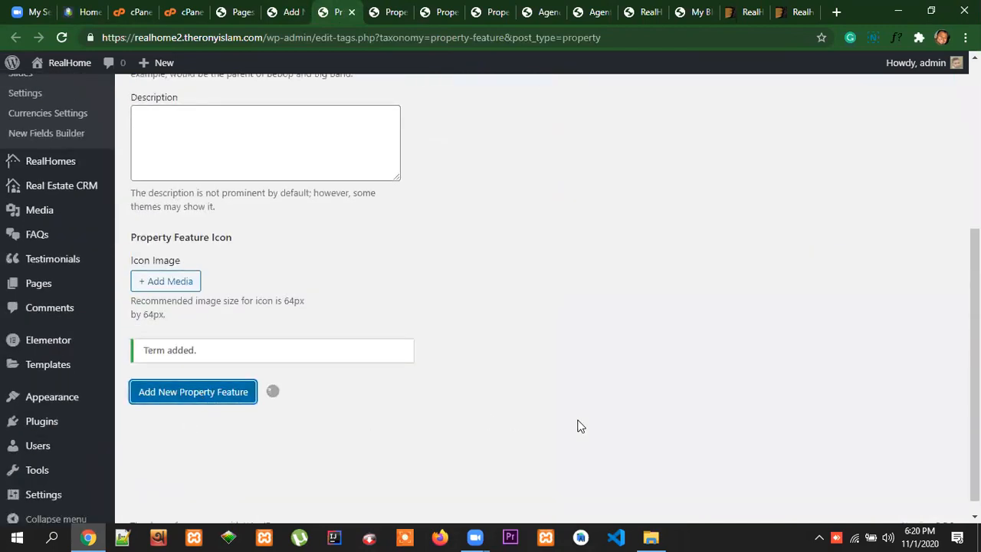
pyautogui.scroll(4, 608, 434)
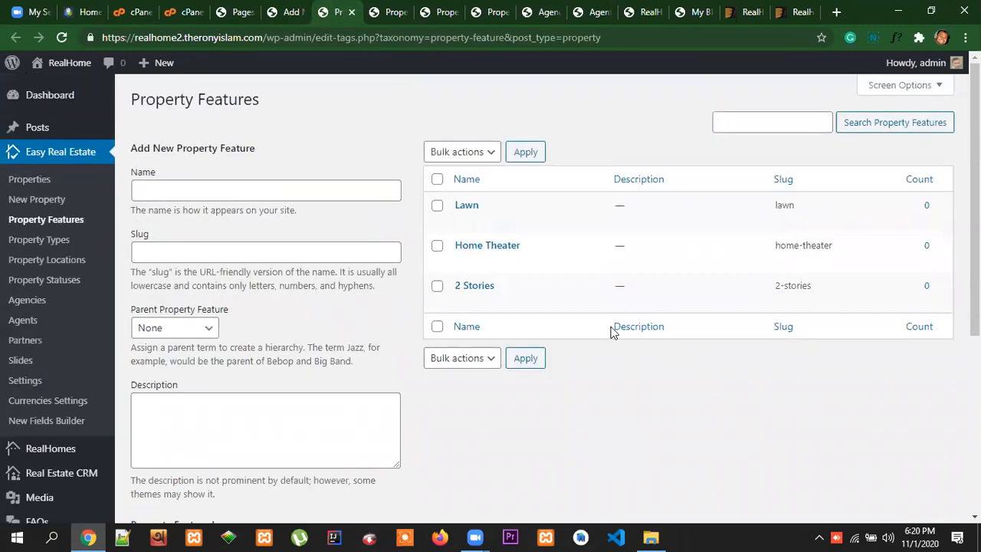
# Copy the feature name "Marble Floors" from the reference listing and add it as a new property feature
pyautogui.click(98, 17)
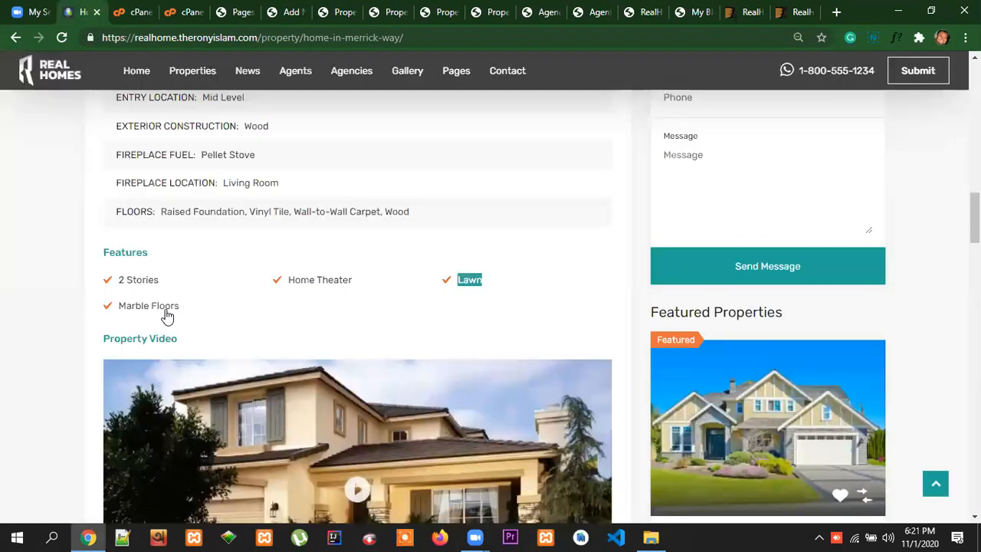
pyautogui.moveTo(192, 306); pyautogui.dragTo(118, 305)
pyautogui.hotkey('ctrl', 'c')
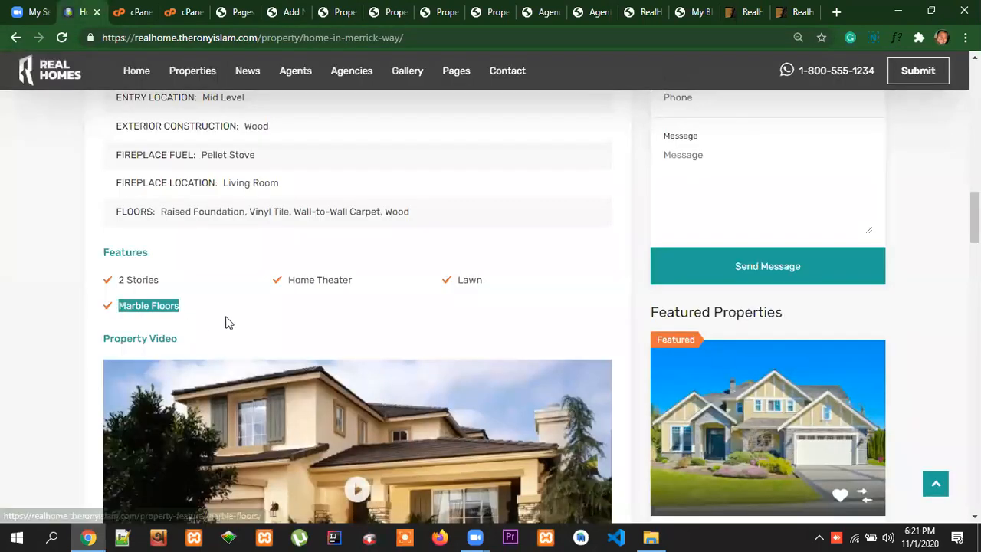
pyautogui.click(337, 12)
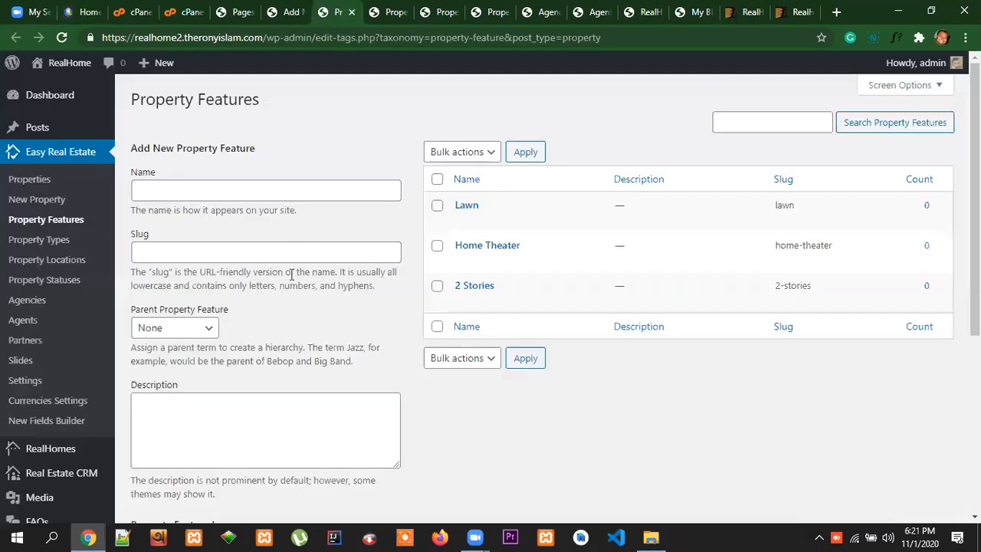
pyautogui.click(178, 192)
pyautogui.hotkey('ctrl', 'v')
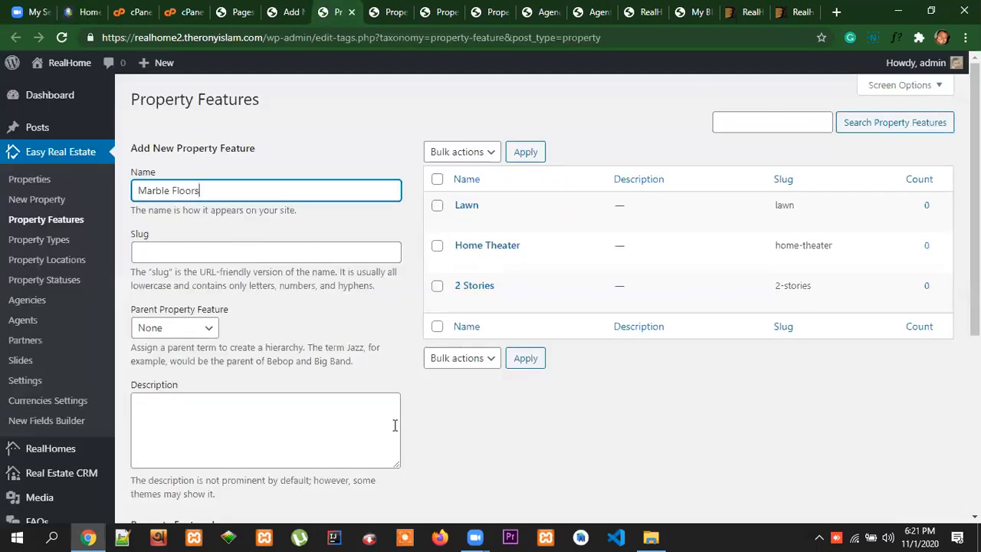
pyautogui.scroll(-3, 394, 425)
pyautogui.scroll(-2, 253, 444)
pyautogui.click(223, 431)
pyautogui.scroll(5, 722, 387)
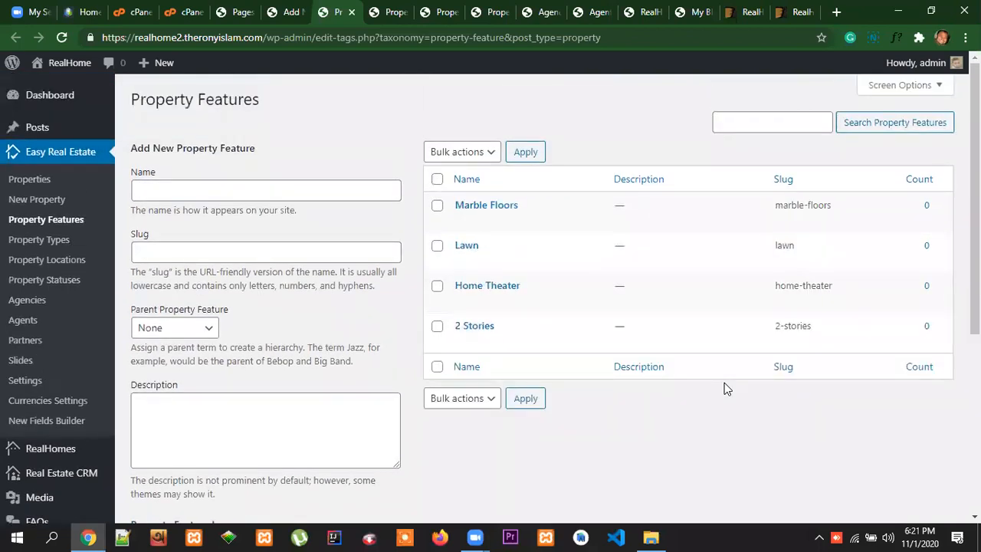
# Check the reference listing's features against the property features list, and close the Property Features page
pyautogui.click(88, 13)
pyautogui.scroll(3, 514, 309)
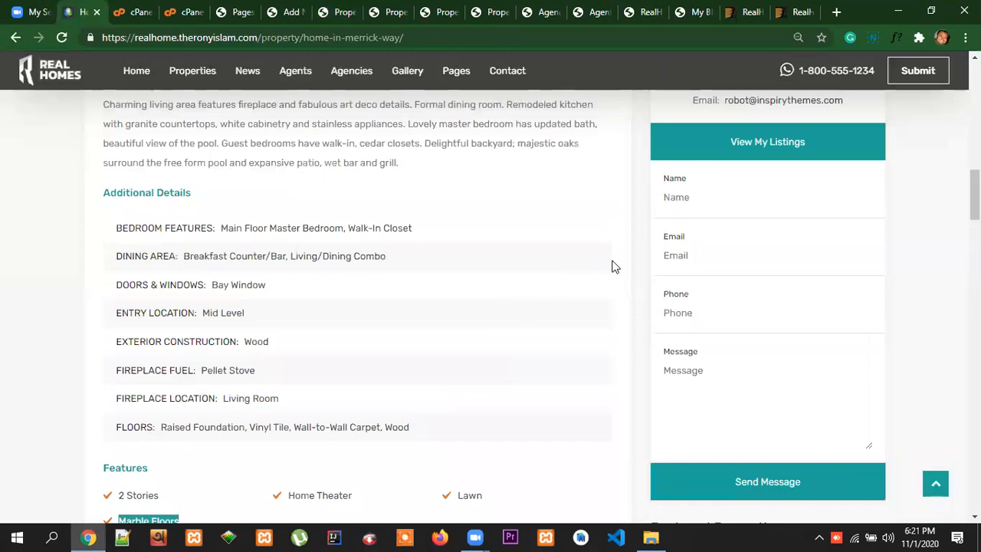
pyautogui.scroll(-3, 602, 304)
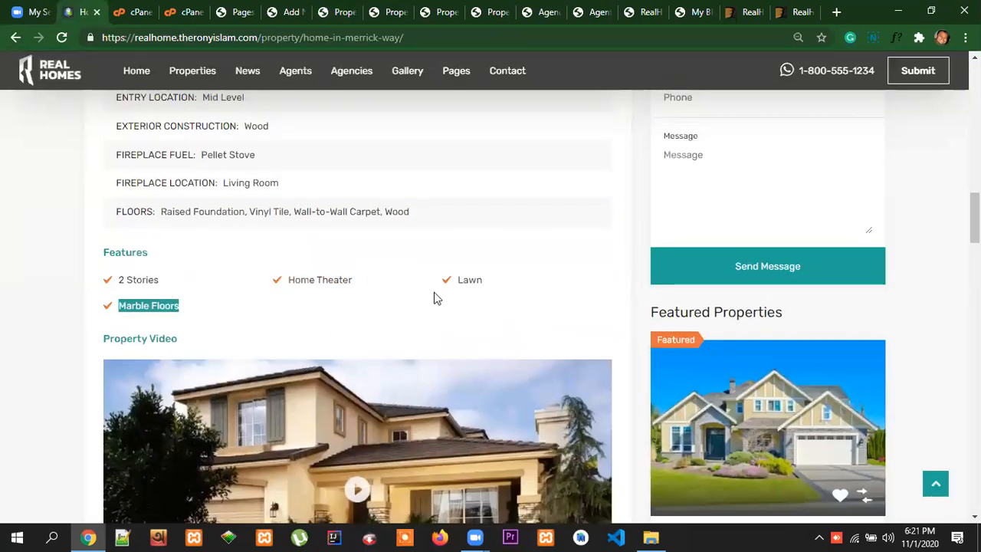
pyautogui.click(394, 13)
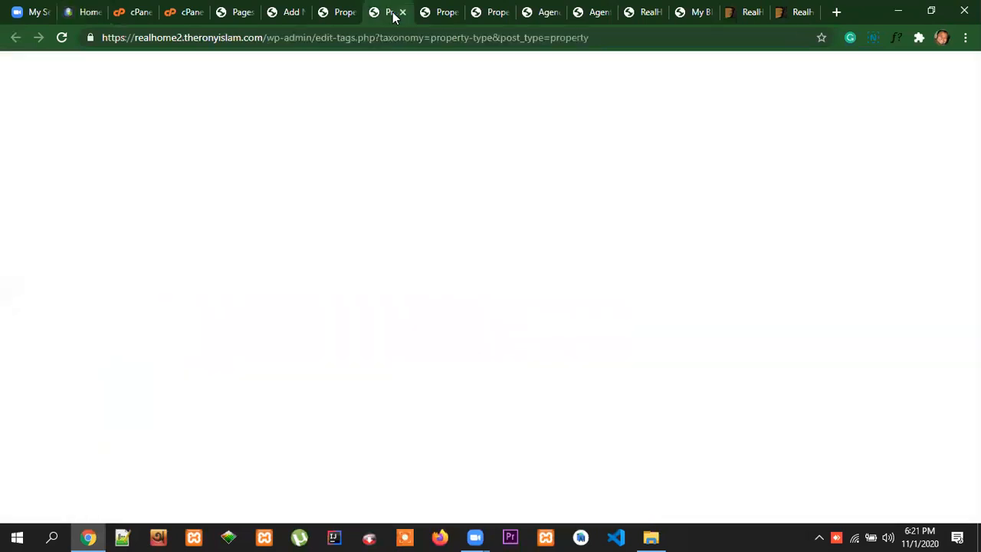
pyautogui.click(338, 12)
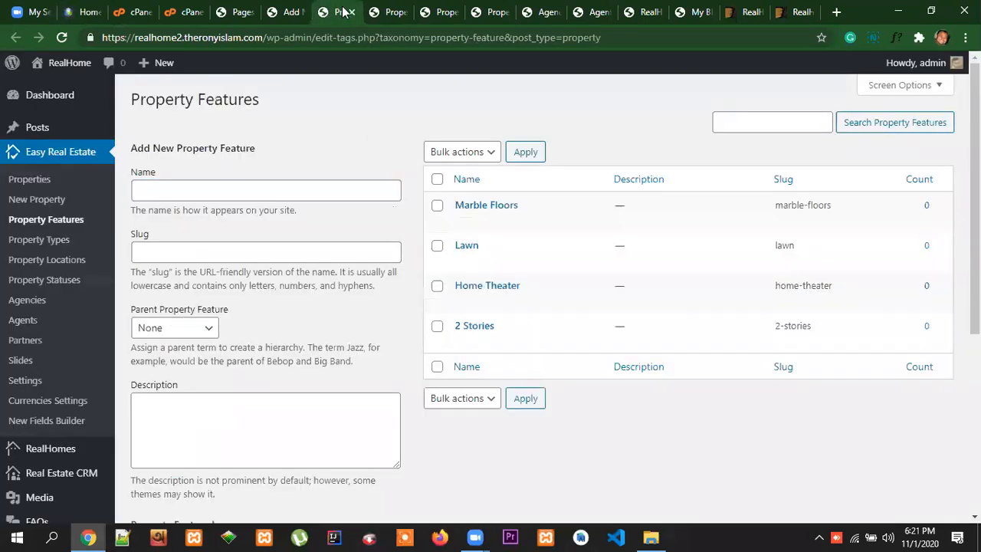
pyautogui.scroll(-3, 486, 411)
pyautogui.scroll(3, 493, 398)
pyautogui.click(351, 11)
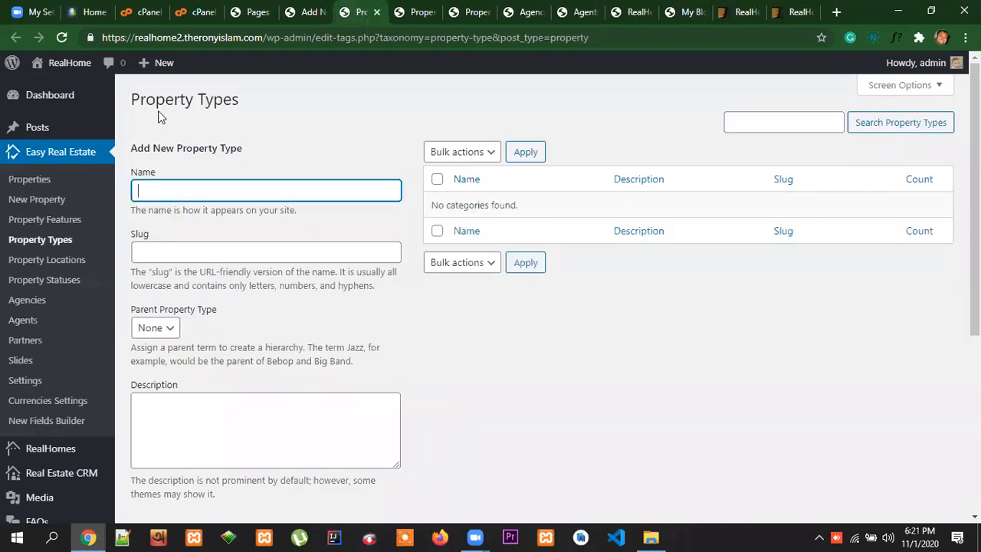
# Copy the type name "Commercial" from the Property Types in the reference site's footer and add it as a new property type
pyautogui.click(137, 13)
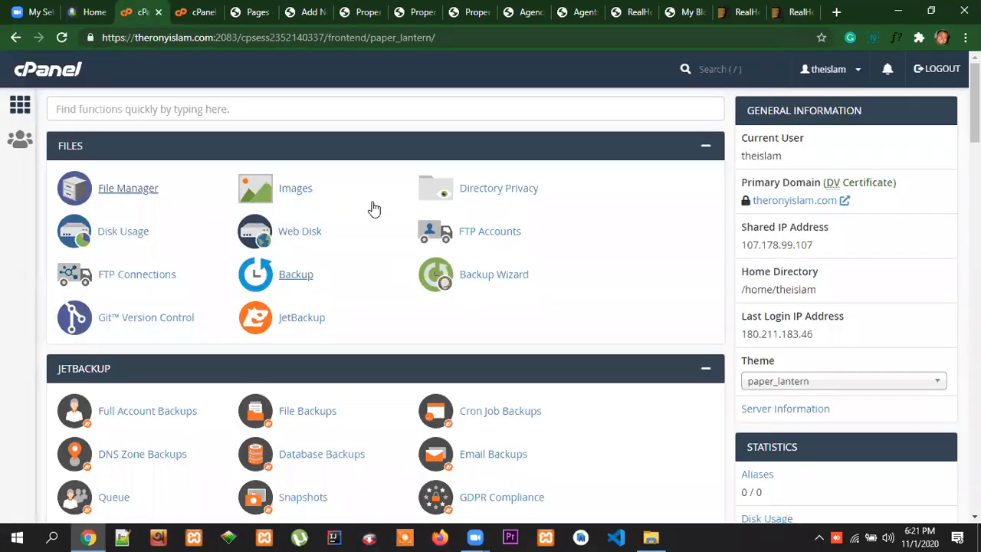
pyautogui.click(96, 12)
pyautogui.scroll(10, 597, 228)
pyautogui.scroll(7, 641, 228)
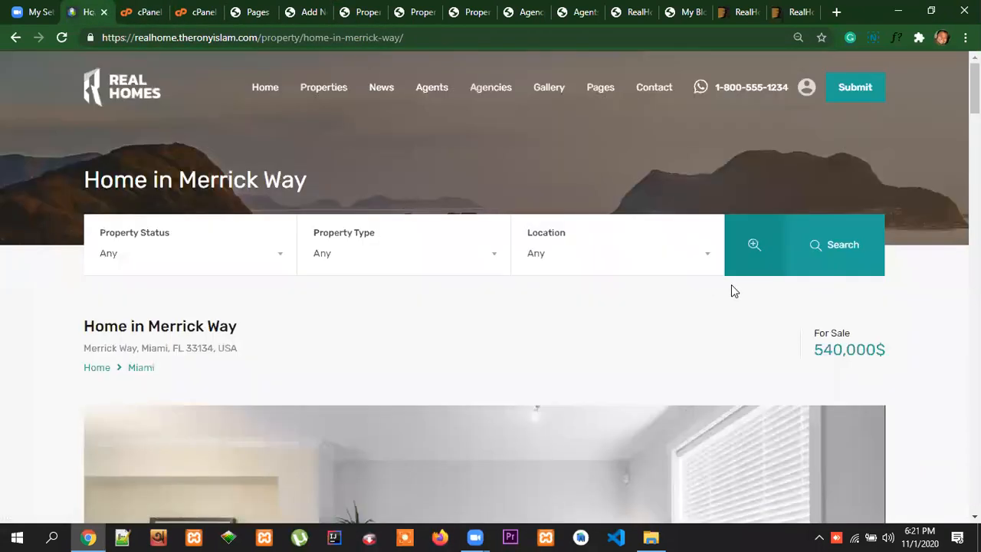
pyautogui.scroll(-20, 490, 287)
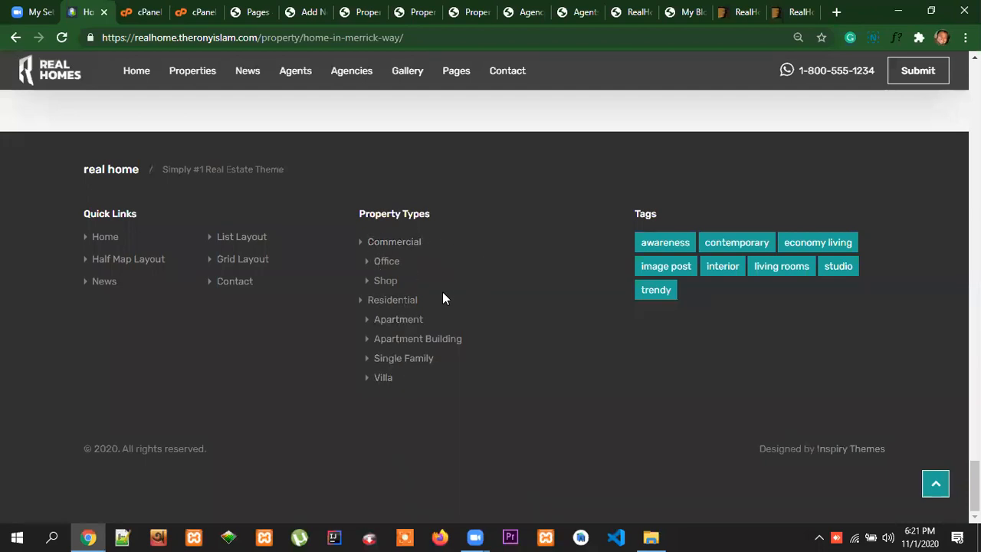
pyautogui.click(395, 242)
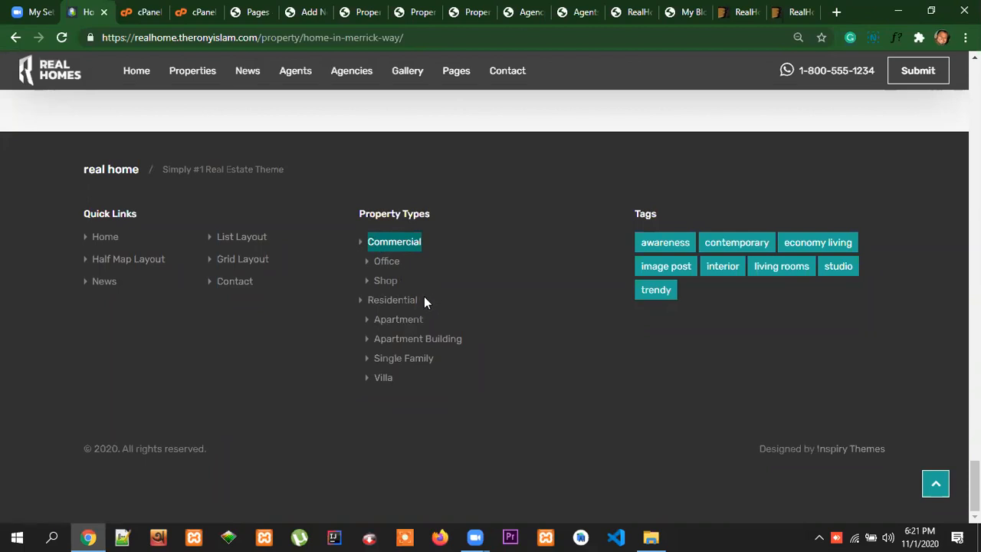
pyautogui.click(393, 300)
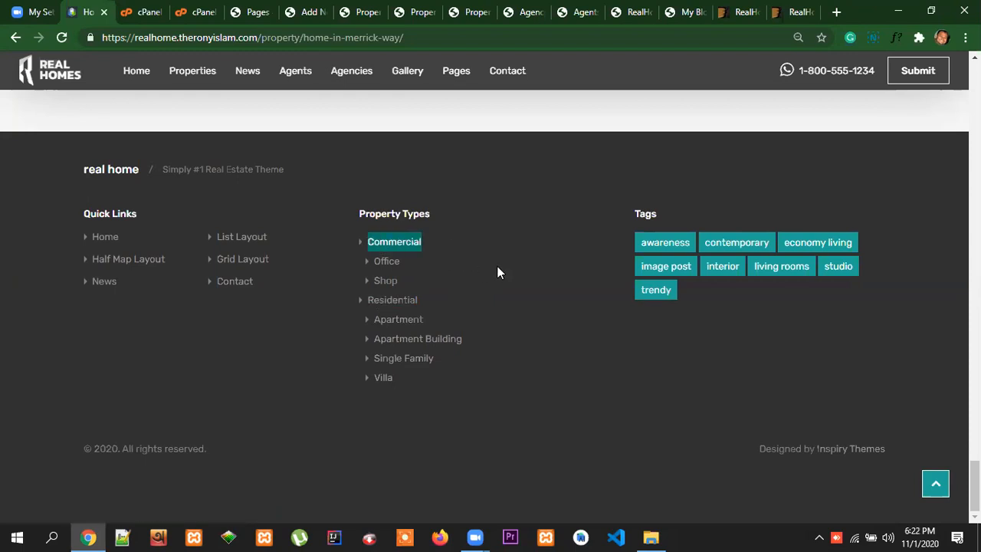
pyautogui.click(367, 12)
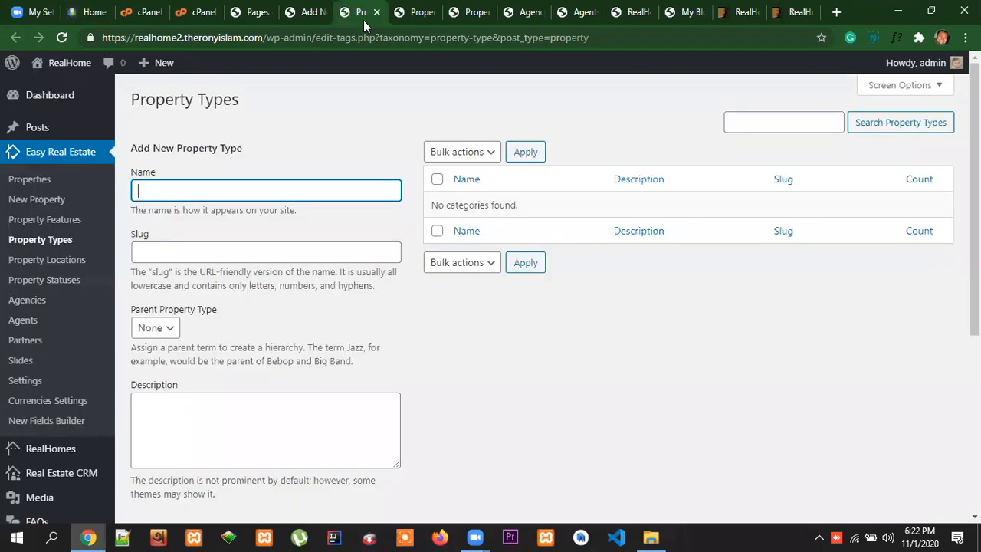
pyautogui.write('Commercial')
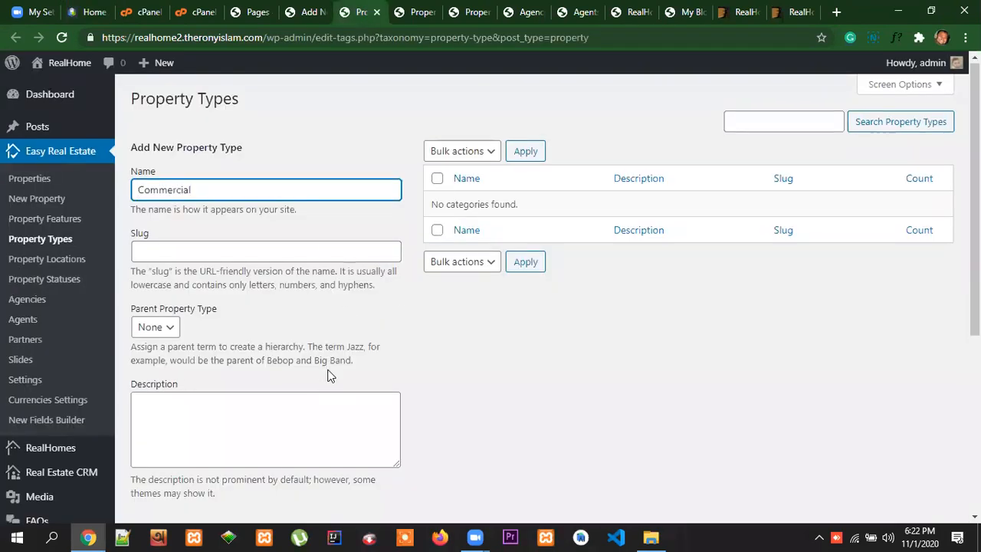
pyautogui.scroll(-2, 253, 429)
pyautogui.scroll(-1, 214, 467)
pyautogui.click(230, 451)
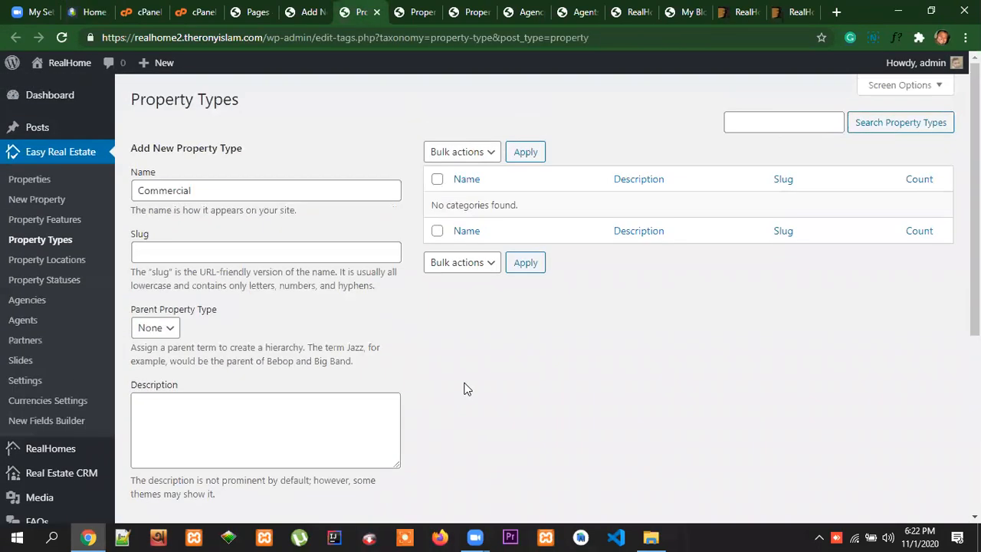
# Copy the type name "Residential" from the reference site's footer and add it as a new property type without a parent
pyautogui.click(86, 13)
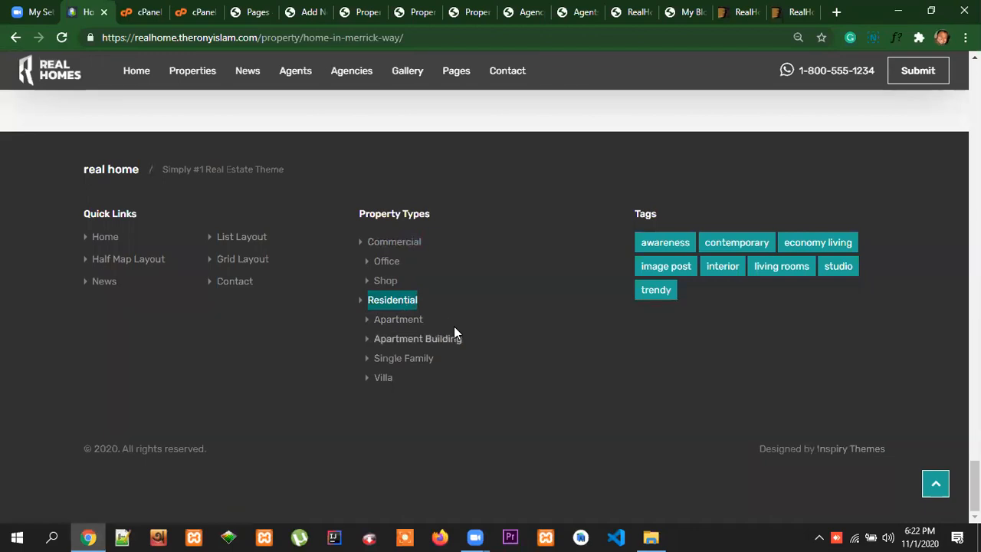
pyautogui.click(360, 12)
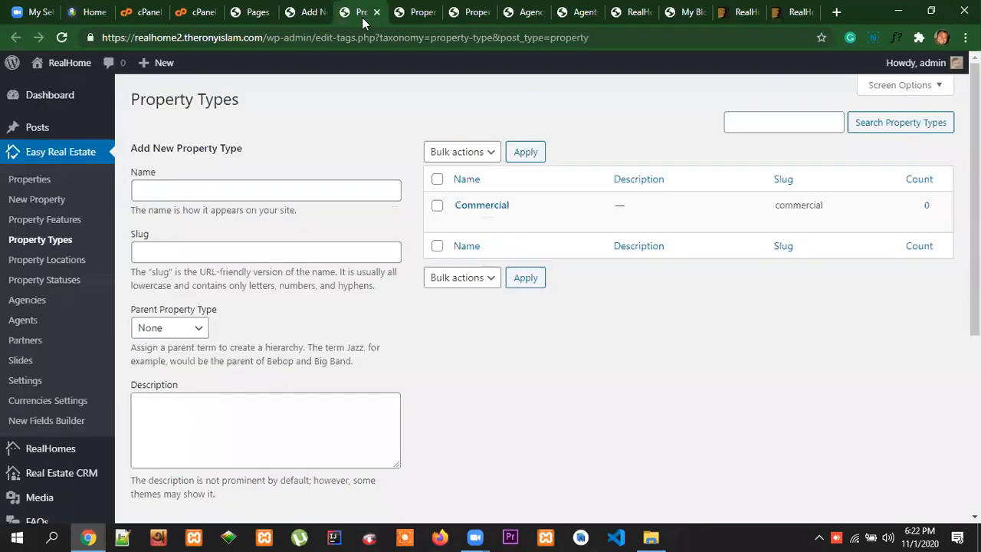
pyautogui.scroll(-2, 324, 350)
pyautogui.scroll(2, 299, 369)
pyautogui.click(180, 188)
pyautogui.write('Residential')
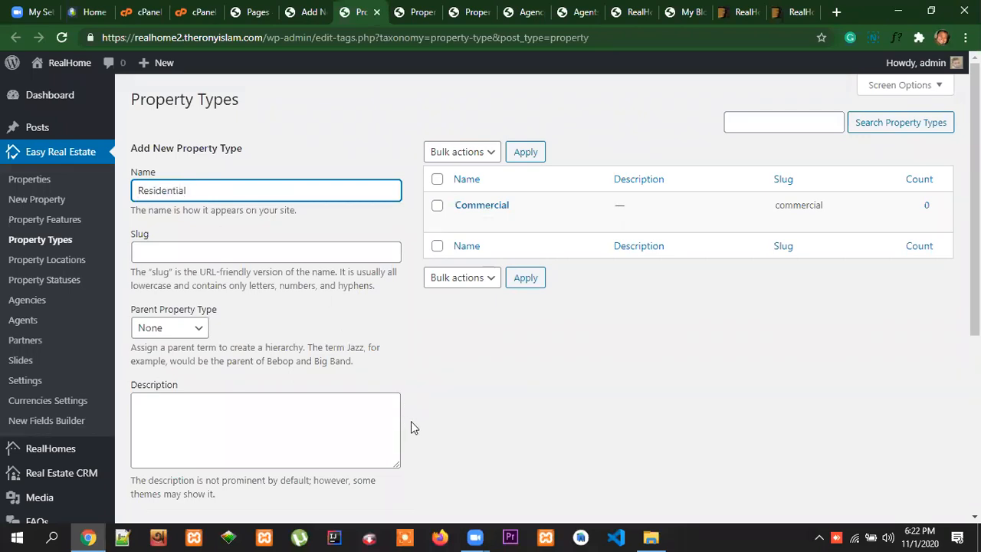
pyautogui.scroll(-3, 375, 466)
pyautogui.click(188, 452)
pyautogui.scroll(2, 554, 394)
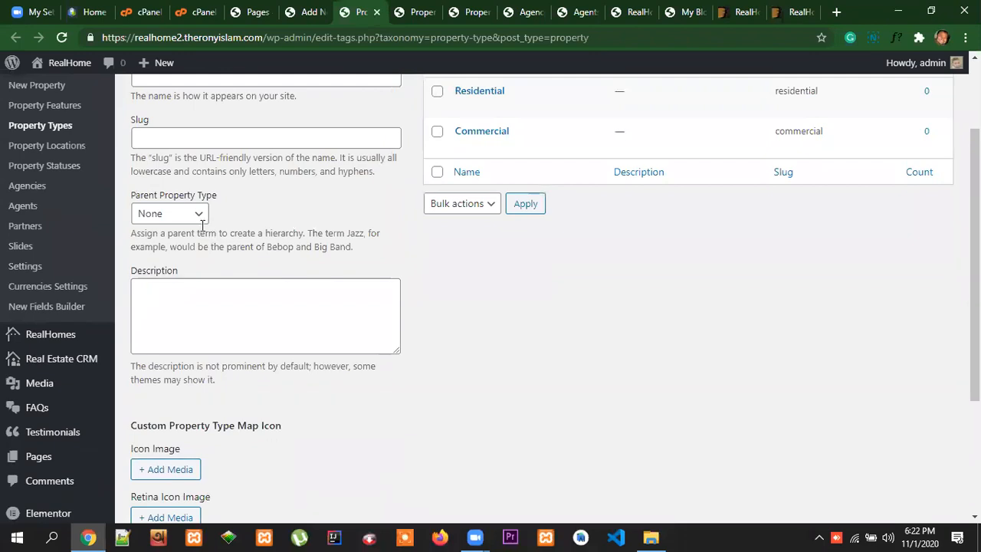
pyautogui.scroll(1, 427, 295)
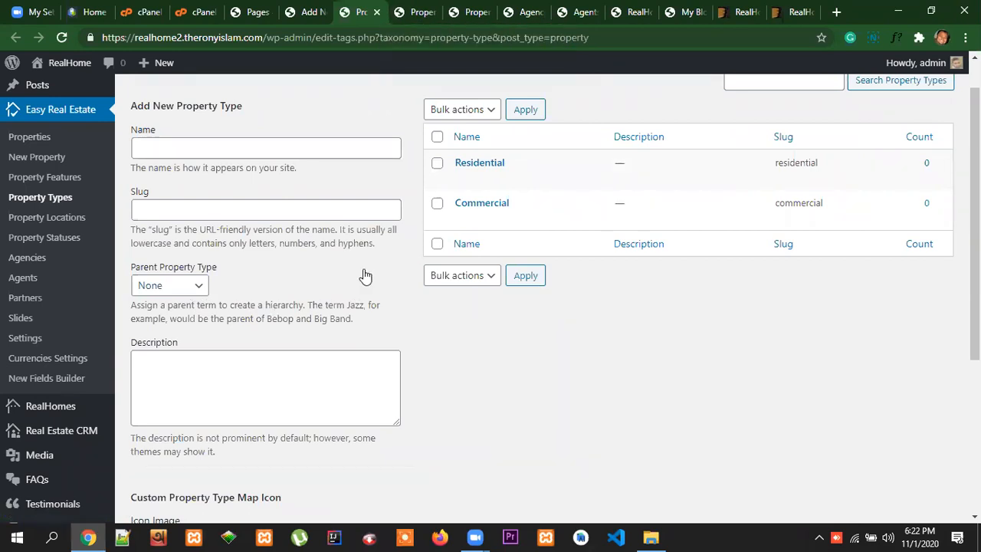
# Check the available parent options for a new property type, and close the Property Types page
pyautogui.moveTo(475, 215)
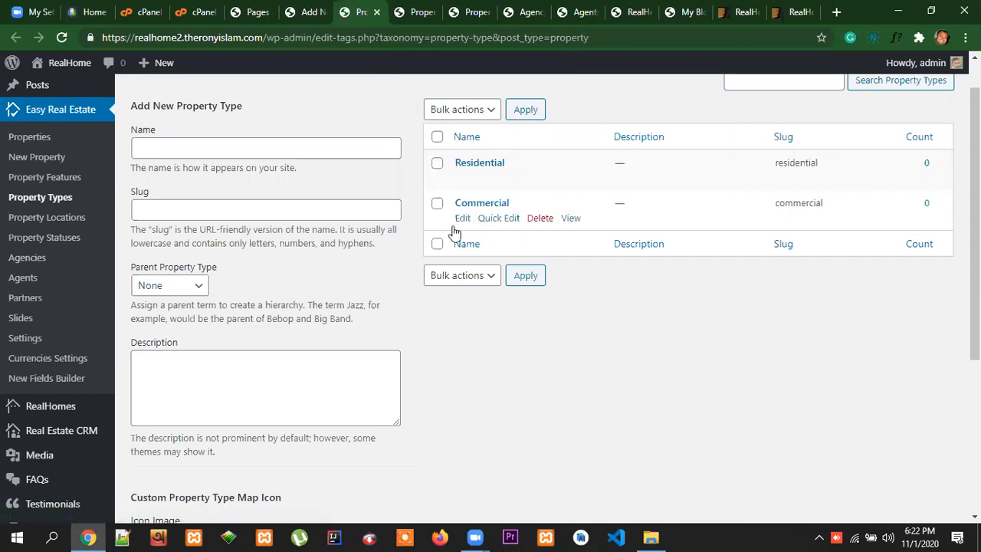
pyautogui.click(189, 285)
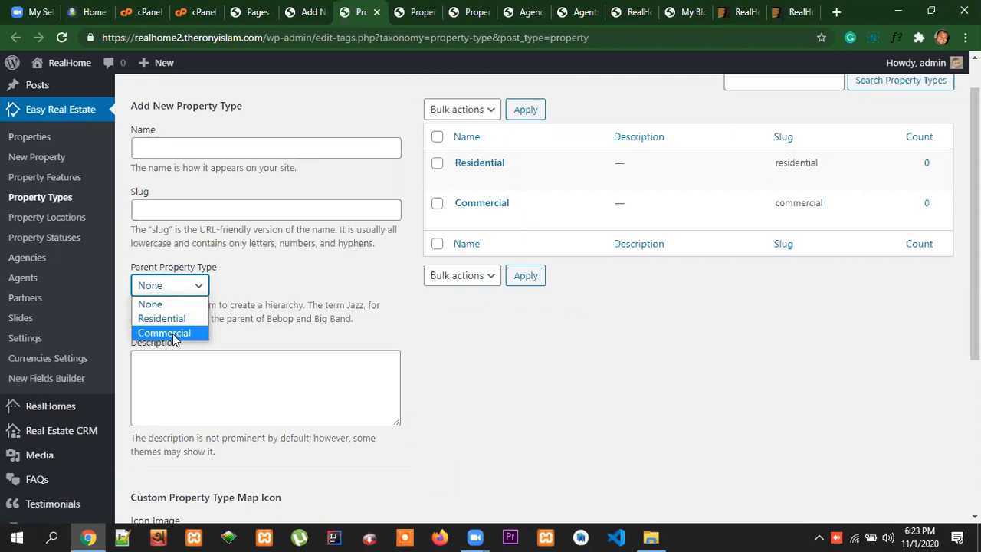
pyautogui.click(508, 371)
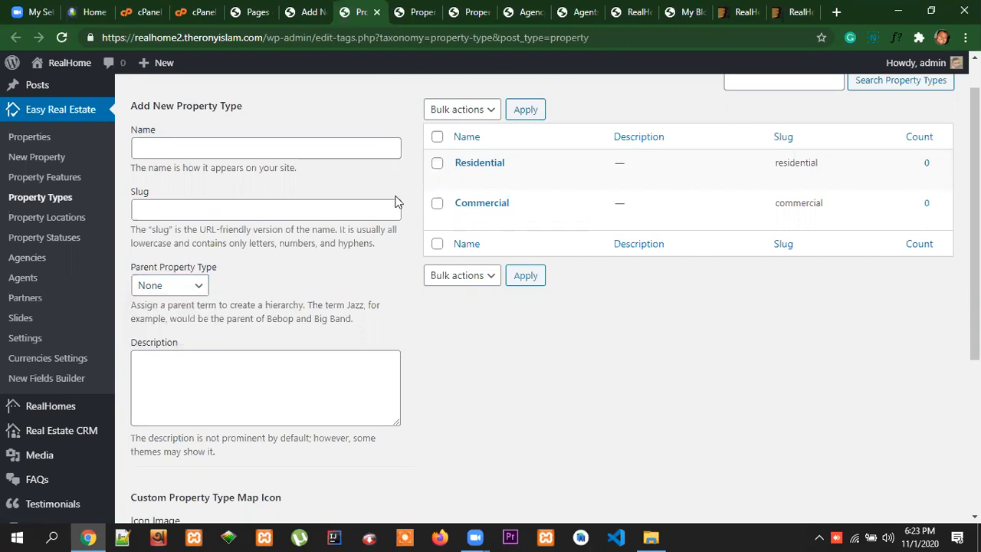
pyautogui.click(376, 12)
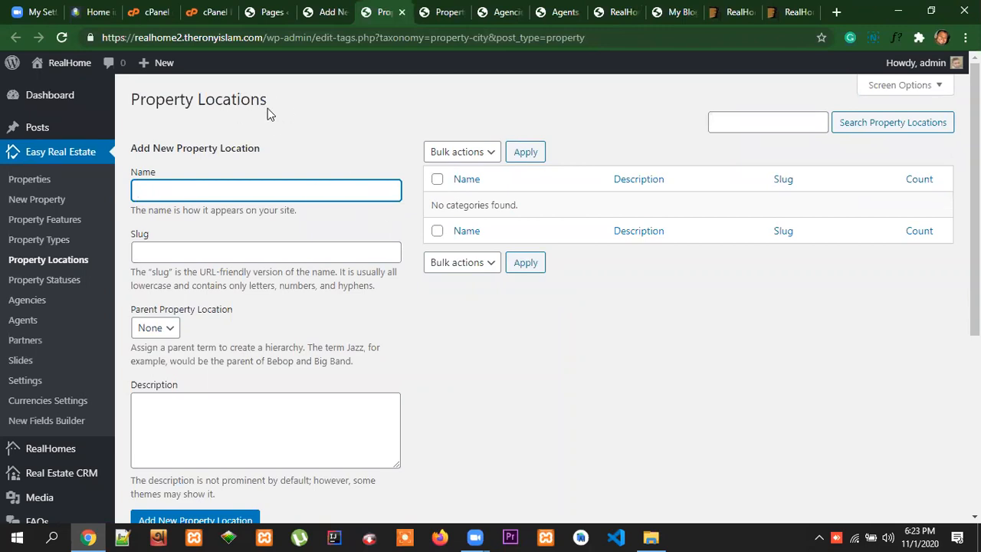
# Copy the city name "Miami" from the address on the reference listing and add it as a new property location
pyautogui.click(94, 11)
pyautogui.scroll(10, 506, 341)
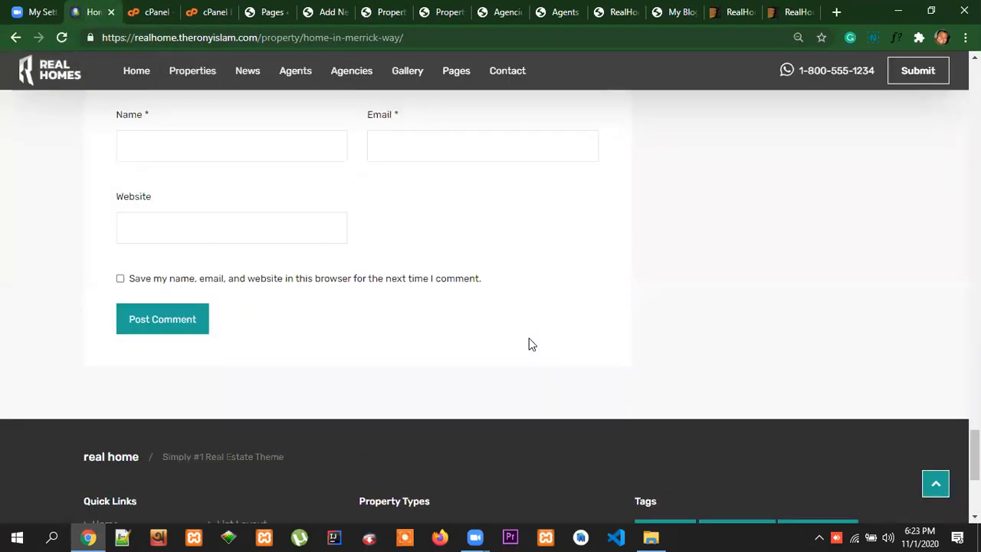
pyautogui.scroll(15, 531, 337)
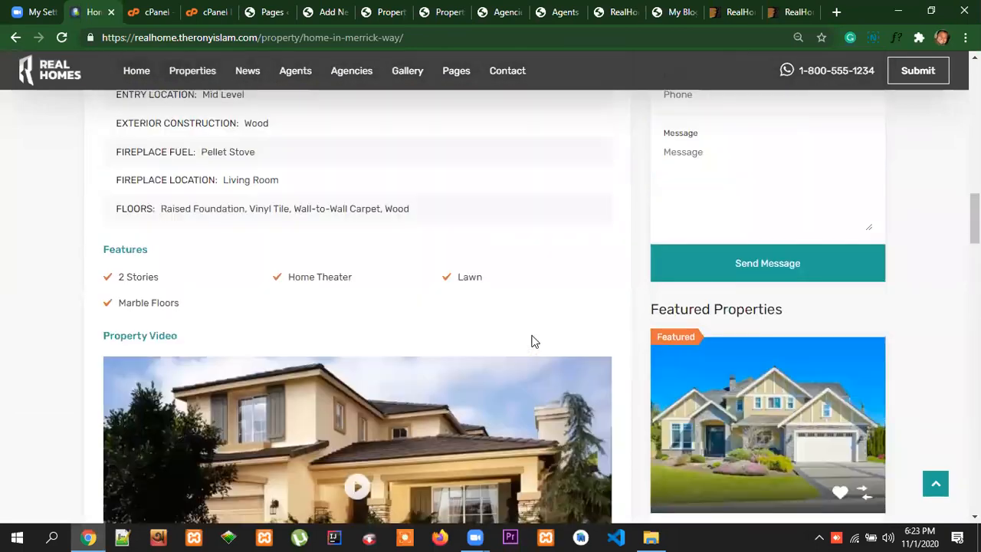
pyautogui.scroll(15, 534, 342)
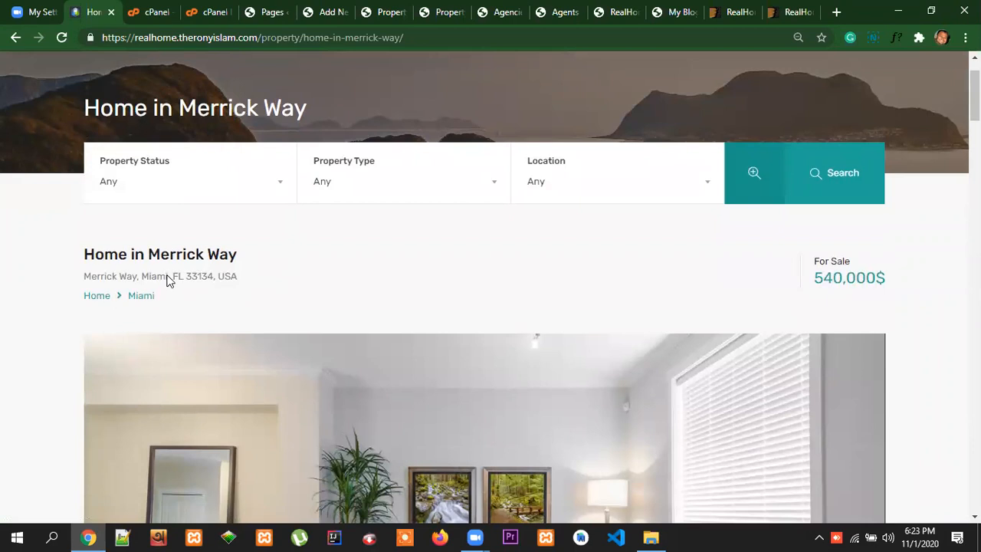
pyautogui.doubleClick(147, 276)
pyautogui.hotkey('ctrl', 'c')
pyautogui.click(330, 11)
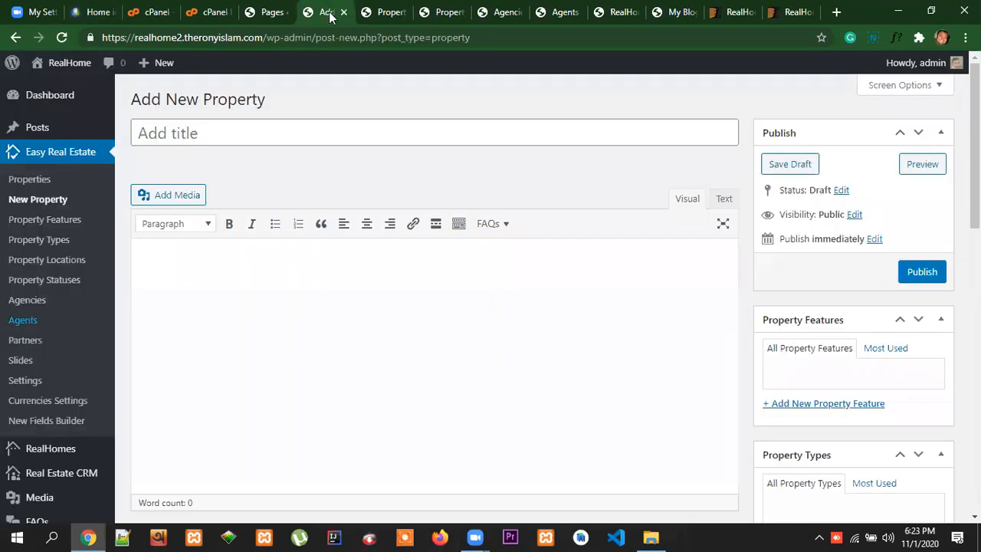
pyautogui.click(409, 12)
pyautogui.hotkey('ctrl', 'v')
pyautogui.scroll(-3, 300, 416)
pyautogui.click(199, 521)
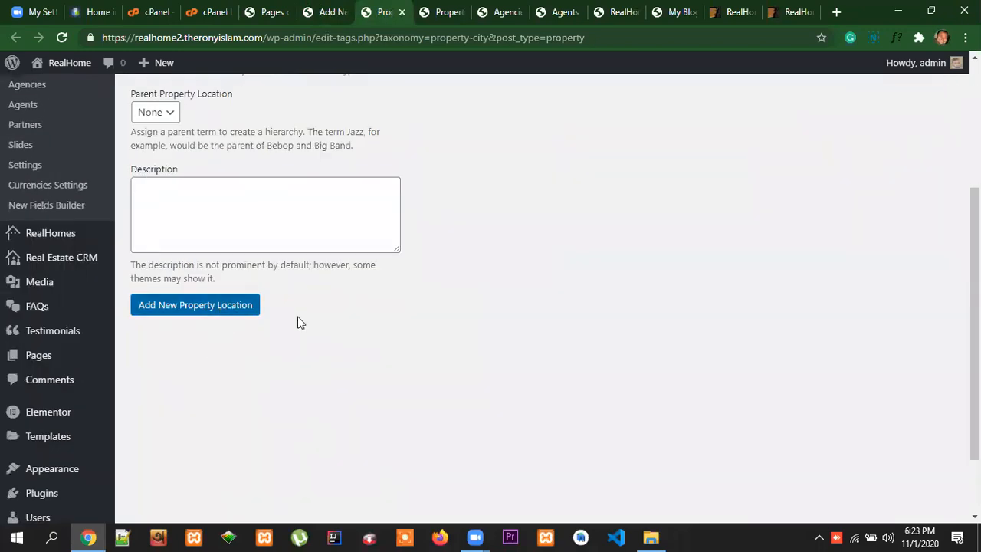
# Add a new property location named "Villa" without a parent
pyautogui.scroll(3, 414, 318)
pyautogui.click(184, 194)
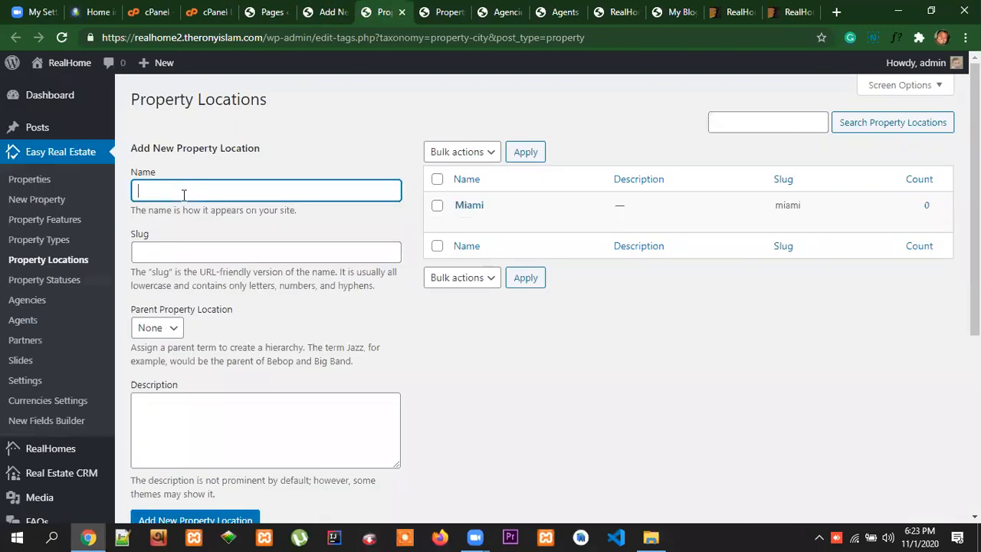
pyautogui.write('Villa')
pyautogui.scroll(-3, 396, 357)
pyautogui.click(201, 305)
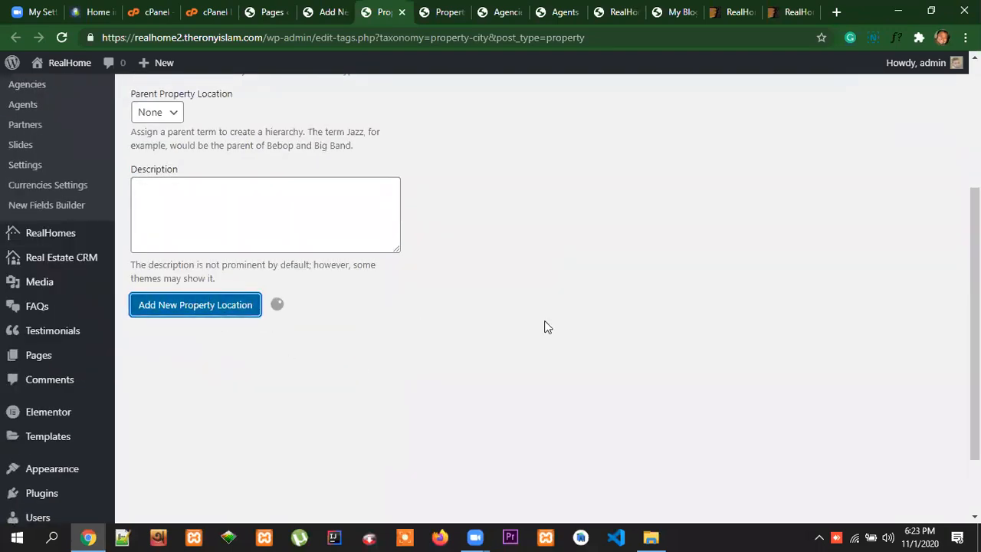
# Add a new property location named "Losagle" without a parent, and close the Property Locations page
pyautogui.scroll(3, 568, 319)
pyautogui.click(219, 196)
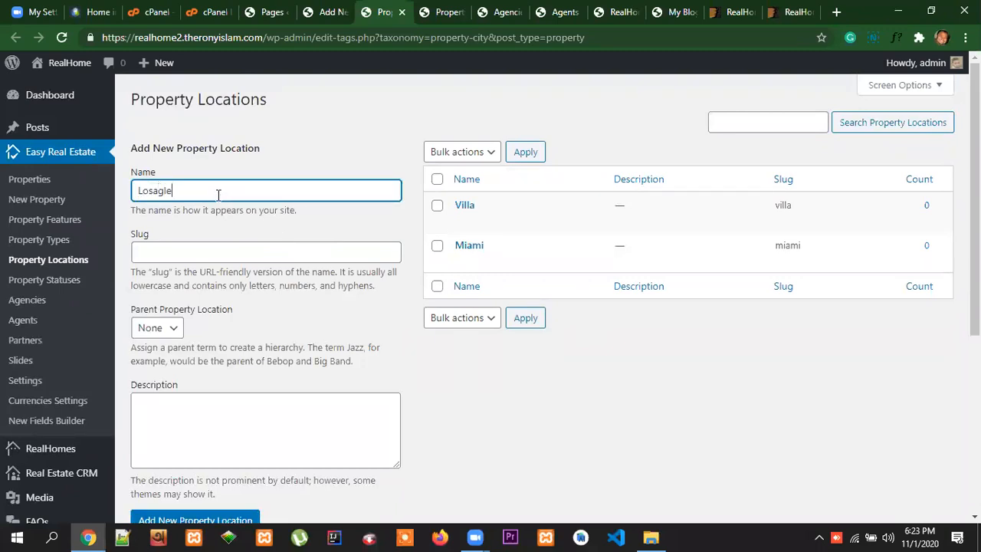
pyautogui.write('Losagle')
pyautogui.scroll(-3, 316, 224)
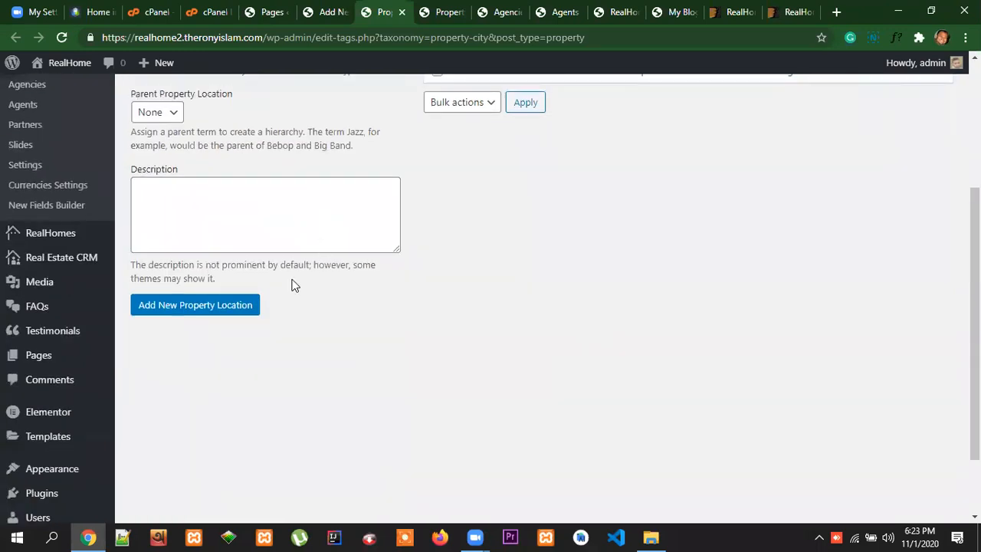
pyautogui.click(219, 305)
pyautogui.scroll(3, 575, 302)
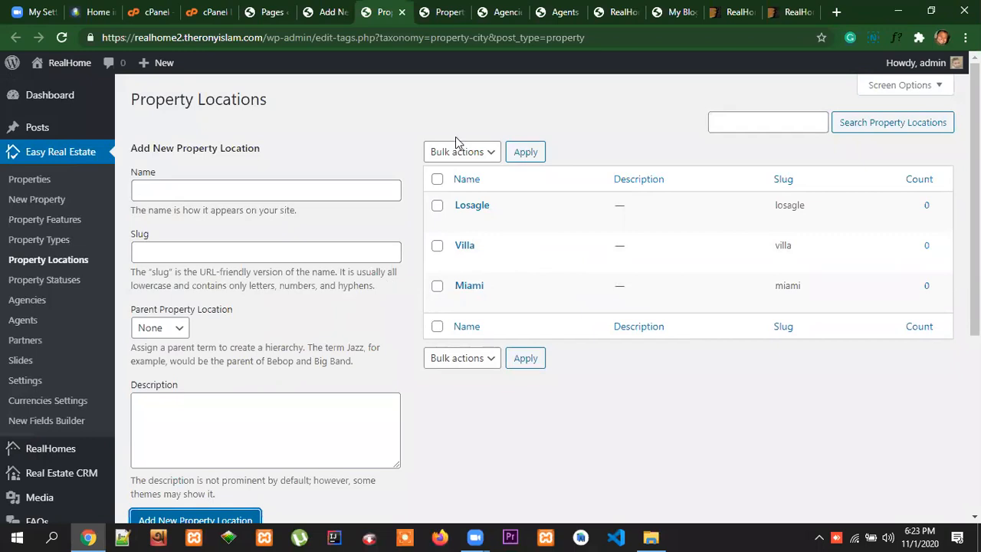
pyautogui.click(401, 12)
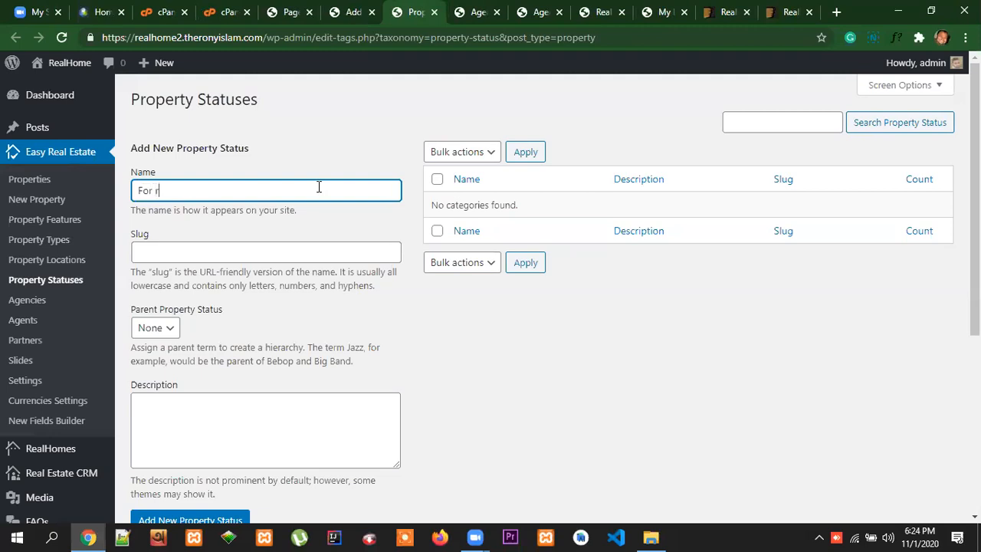
# Add a new property status named "For rent" without a parent
pyautogui.write('t')
pyautogui.scroll(-2, 307, 360)
pyautogui.click(219, 379)
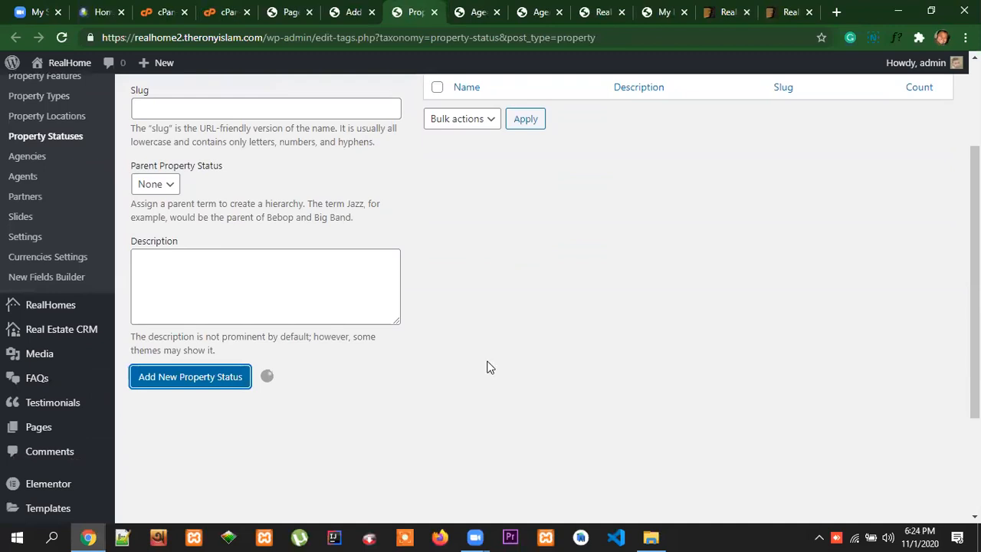
# Add a new property status named "For Sale" without a parent, and close the Property Statuses page
pyautogui.scroll(2, 488, 365)
pyautogui.click(175, 197)
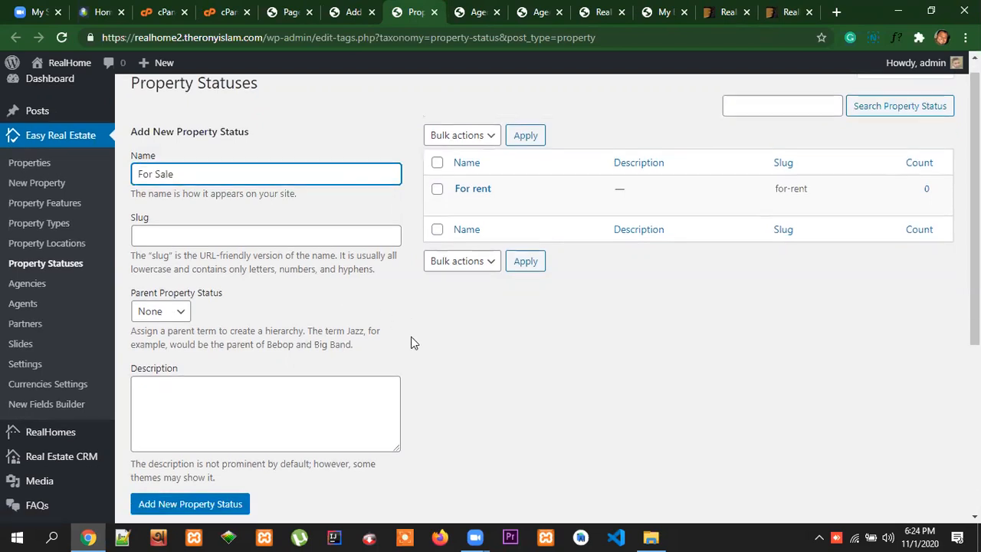
pyautogui.scroll(-2, 411, 342)
pyautogui.click(191, 375)
pyautogui.scroll(2, 641, 371)
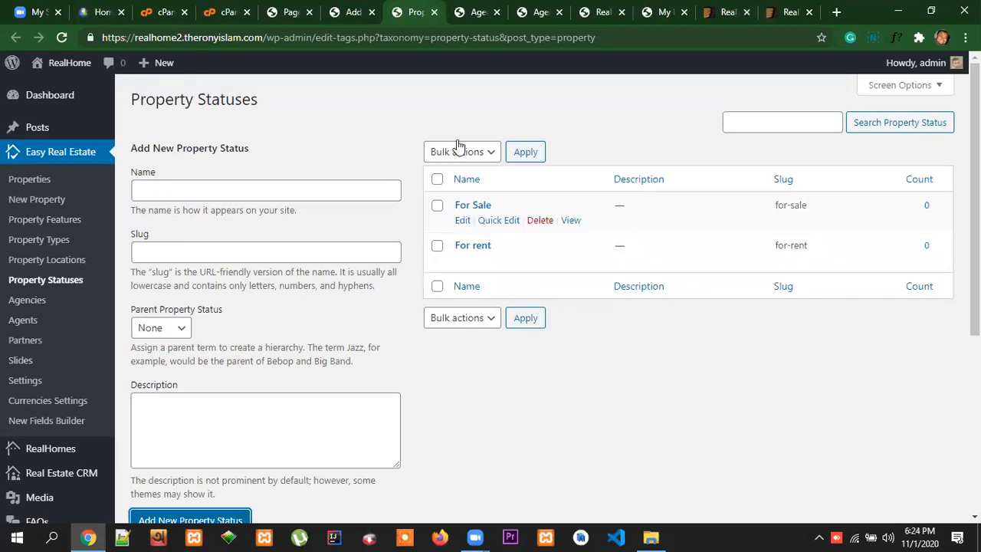
pyautogui.click(433, 13)
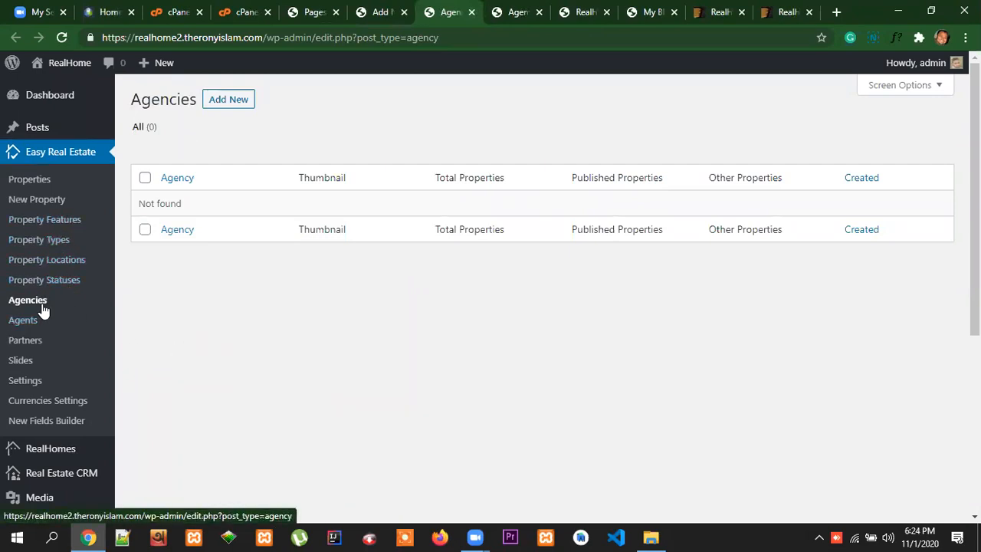
# Look at the Agents list, return to the Agencies list and start adding a new agency
pyautogui.click(521, 12)
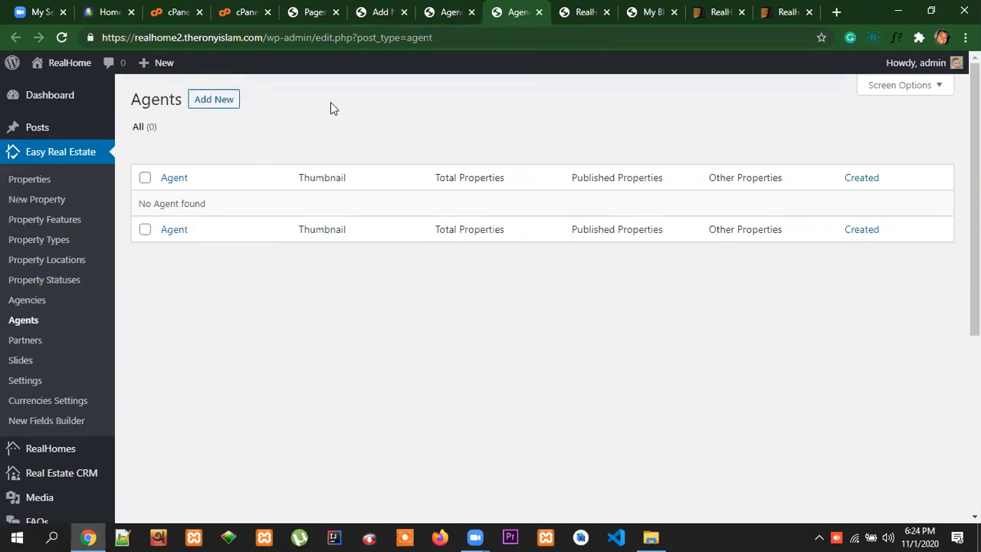
pyautogui.click(449, 14)
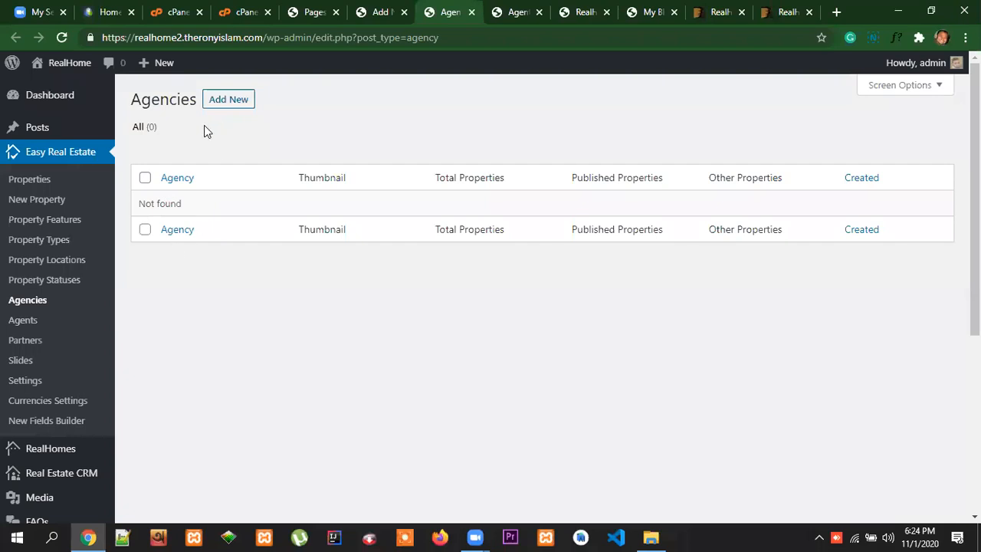
pyautogui.click(228, 99)
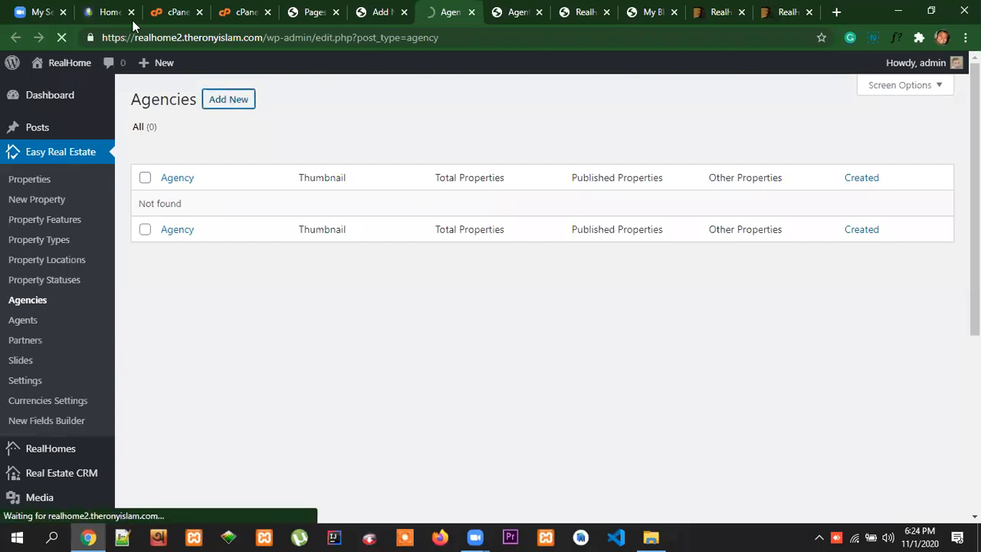
# Open the James Estate Agents detail page from the Agencies section of the reference site
pyautogui.click(111, 13)
pyautogui.scroll(2, 135, 167)
pyautogui.click(137, 97)
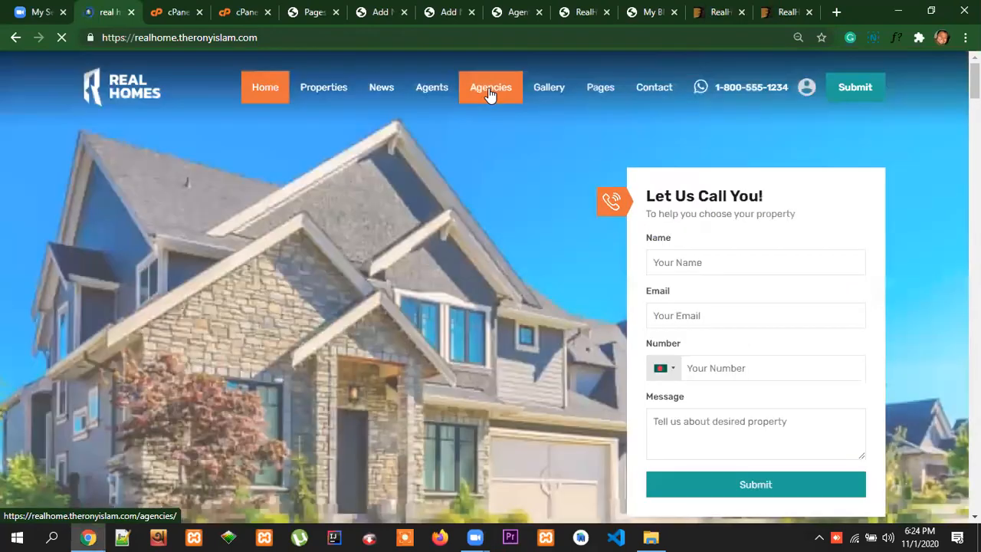
pyautogui.click(490, 89)
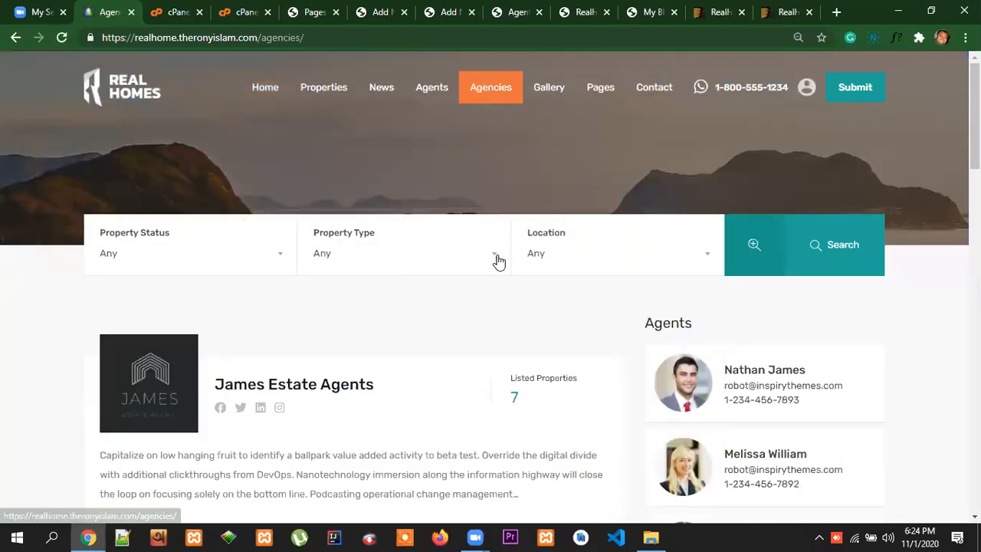
pyautogui.scroll(-6, 497, 260)
pyautogui.scroll(4, 453, 344)
pyautogui.scroll(1, 456, 333)
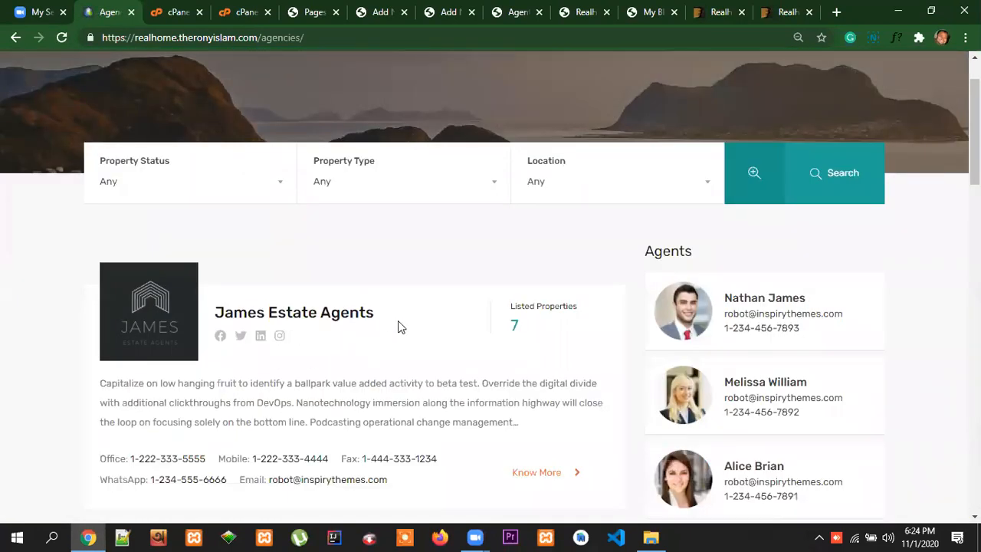
pyautogui.click(447, 331)
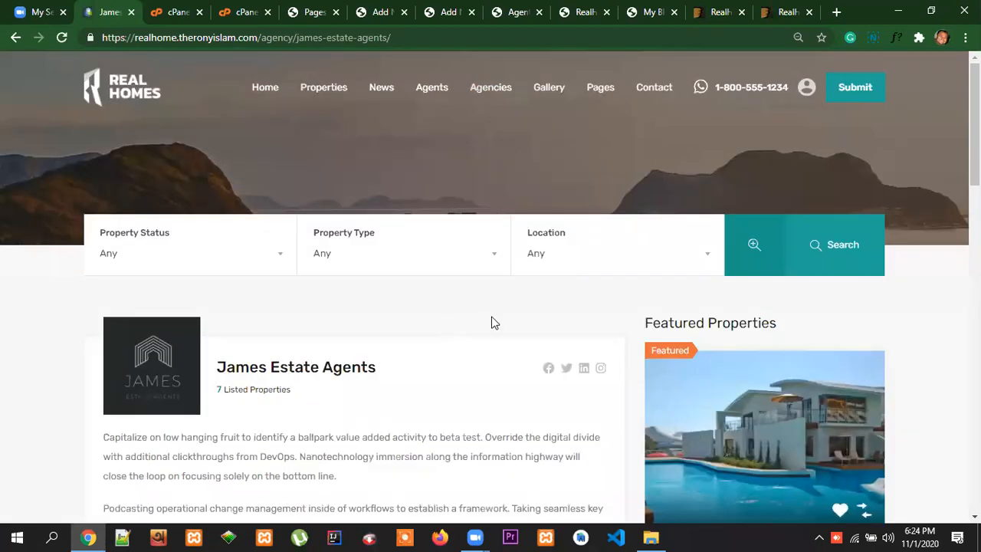
pyautogui.scroll(-2, 492, 323)
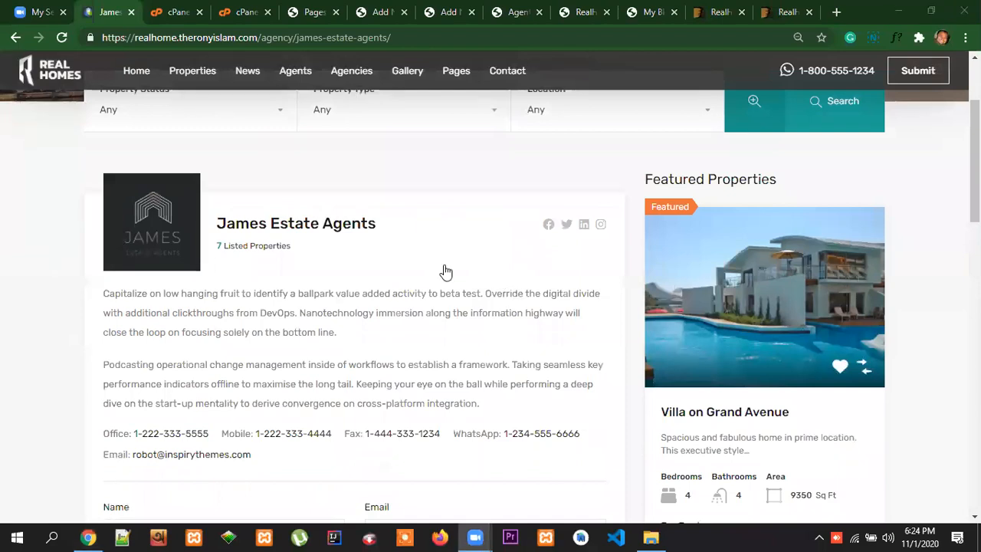
# Copy the agency name "James Estate Agents" from the reference page into the new agency's title
pyautogui.moveTo(379, 223); pyautogui.dragTo(217, 227)
pyautogui.hotkey('ctrl', 'c')
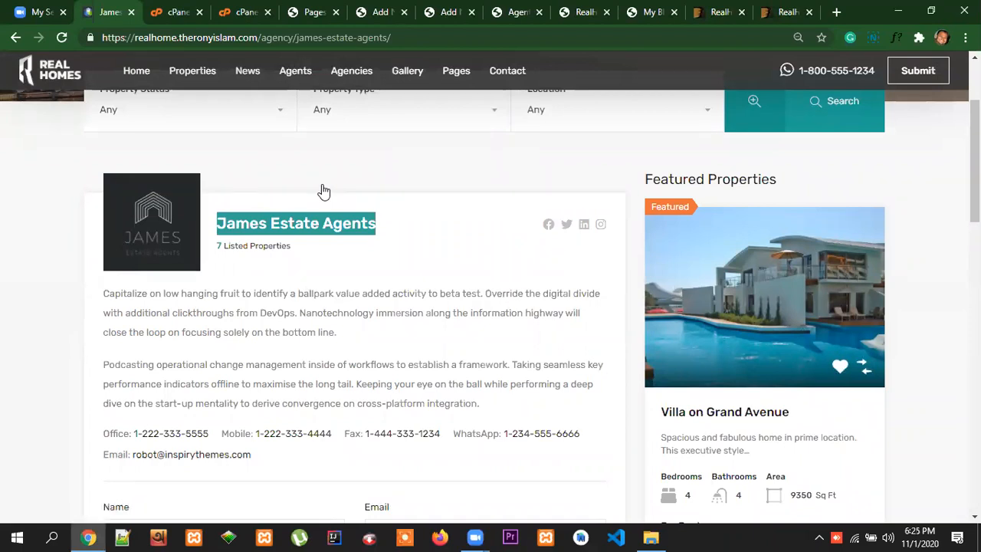
pyautogui.click(381, 12)
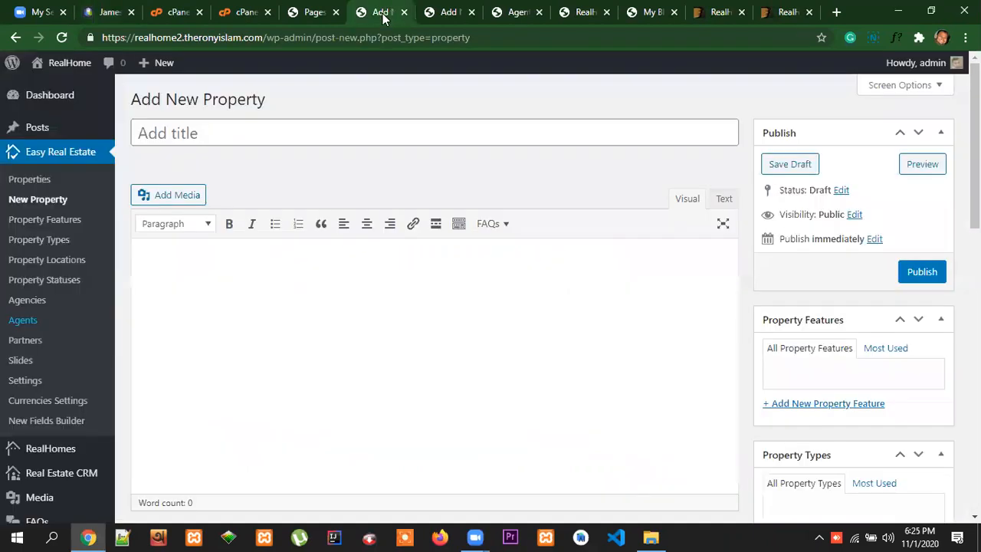
pyautogui.click(449, 12)
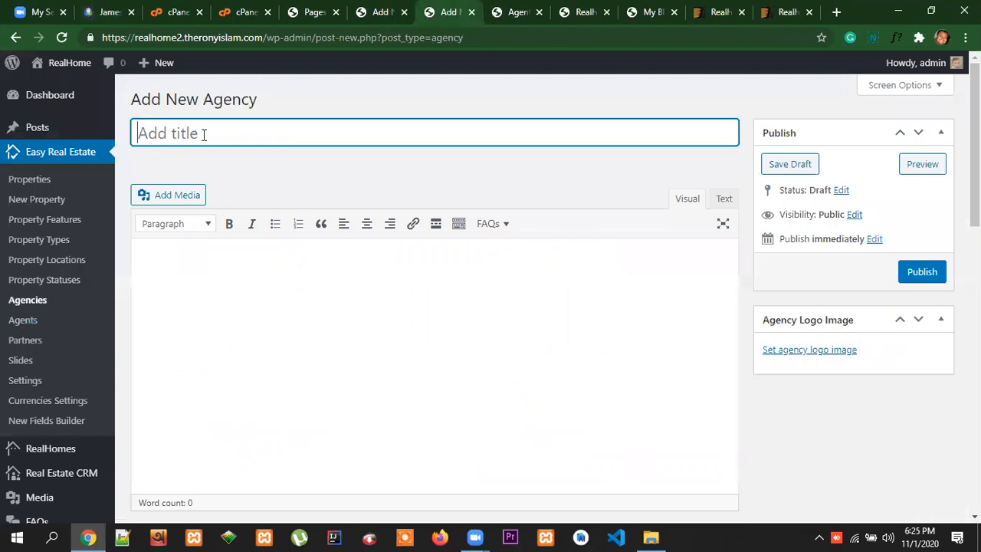
pyautogui.hotkey('ctrl', 'v')
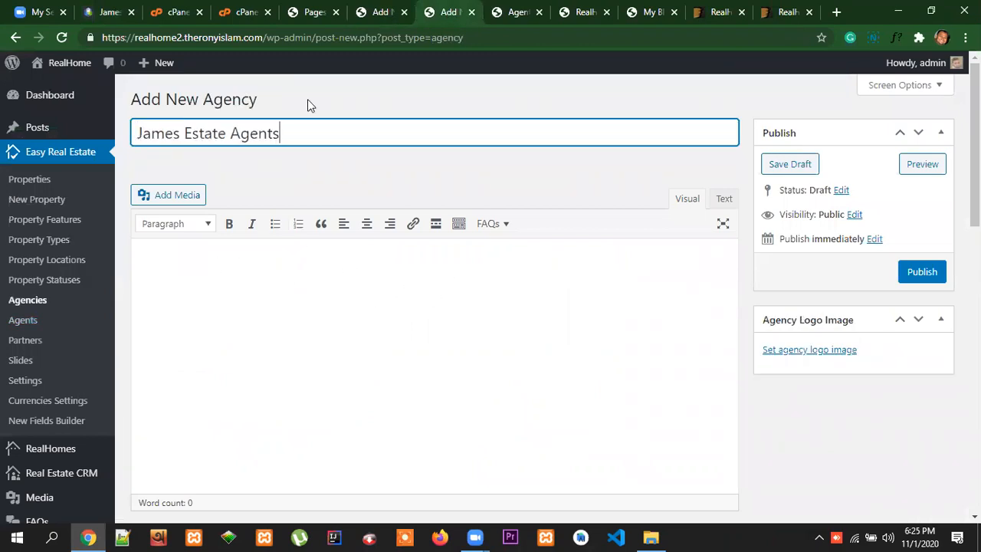
# Copy both description paragraphs from the reference agency page into the new agency's content
pyautogui.click(107, 13)
pyautogui.moveTo(497, 420); pyautogui.dragTo(100, 297)
pyautogui.hotkey('ctrl', 'c')
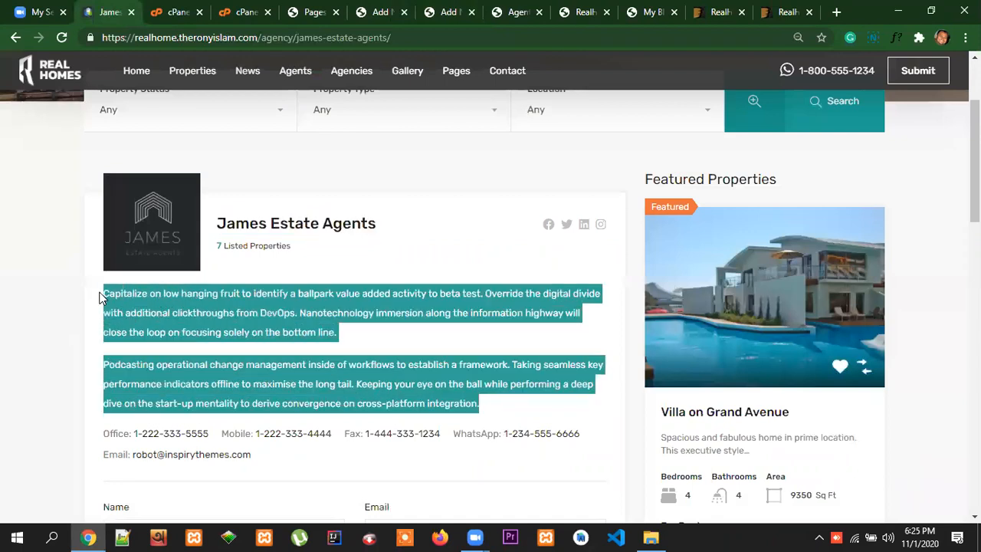
pyautogui.click(448, 13)
pyautogui.click(157, 255)
pyautogui.hotkey('ctrl', 'v')
pyautogui.scroll(-3, 548, 334)
pyautogui.scroll(3, 548, 334)
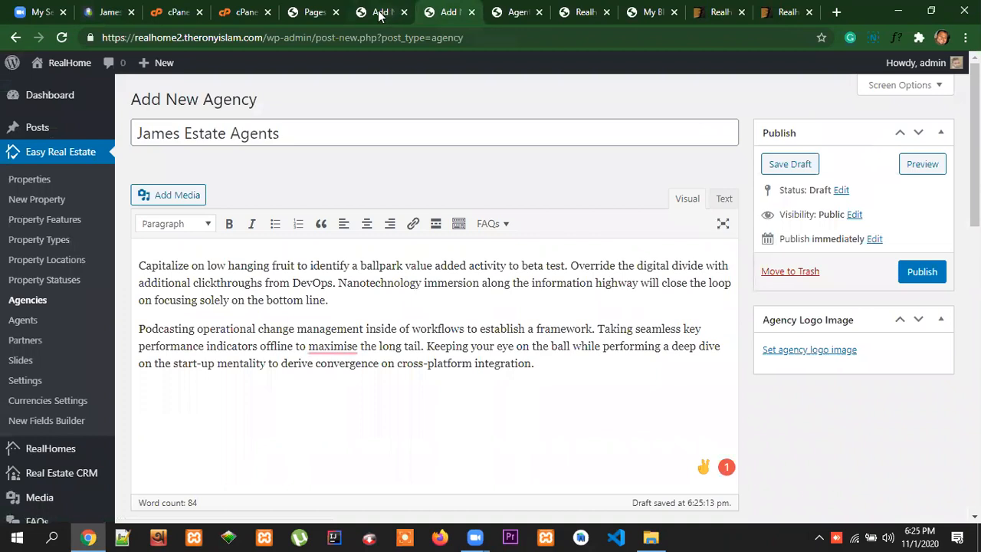
# Save the James Estate Agents logo from the reference page as the PNG image modern-james-agents-210x210.png
pyautogui.click(107, 11)
pyautogui.rightClick(166, 221)
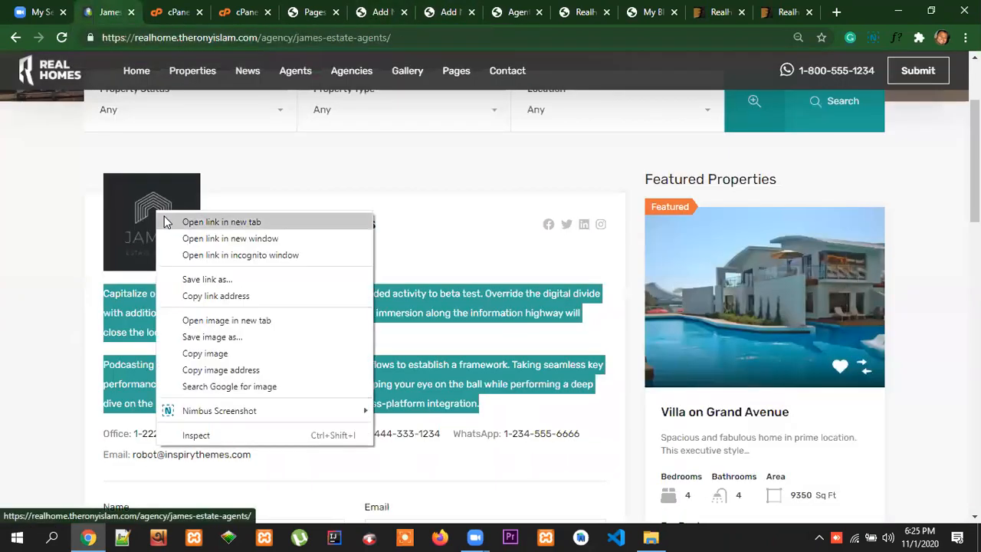
pyautogui.click(218, 340)
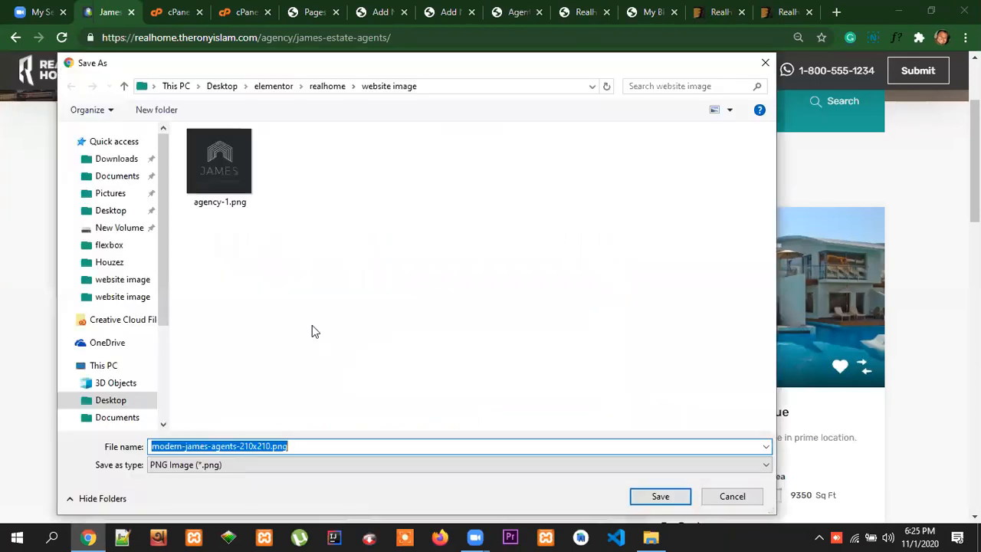
pyautogui.click(118, 400)
pyautogui.click(660, 497)
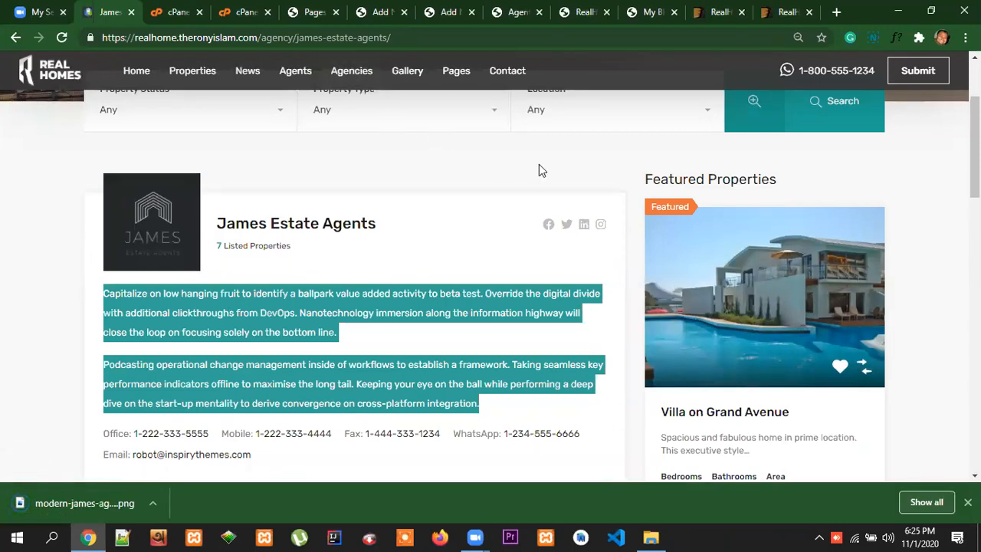
# Upload modern-james-agents-210x210.png from the Desktop and set it as the new agency's logo image
pyautogui.click(449, 14)
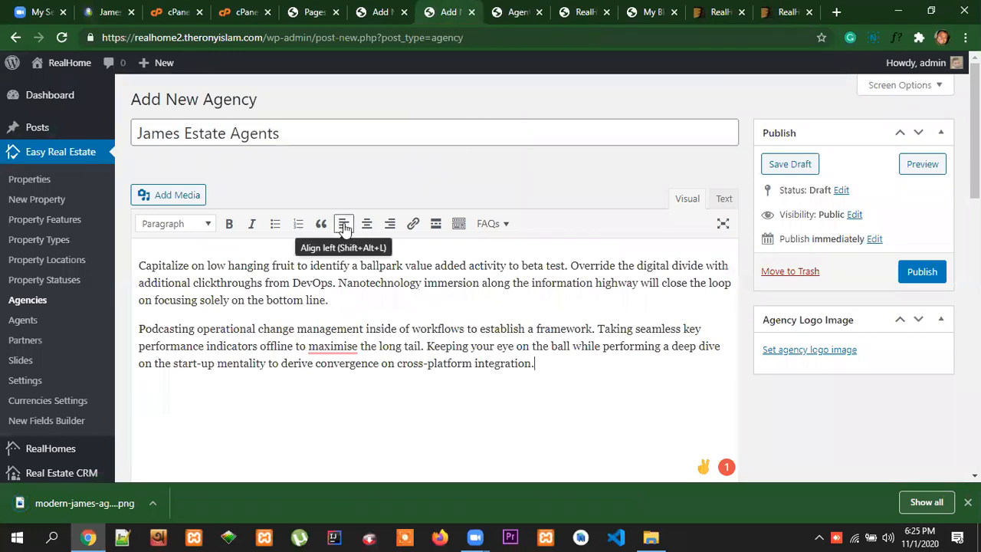
pyautogui.click(807, 349)
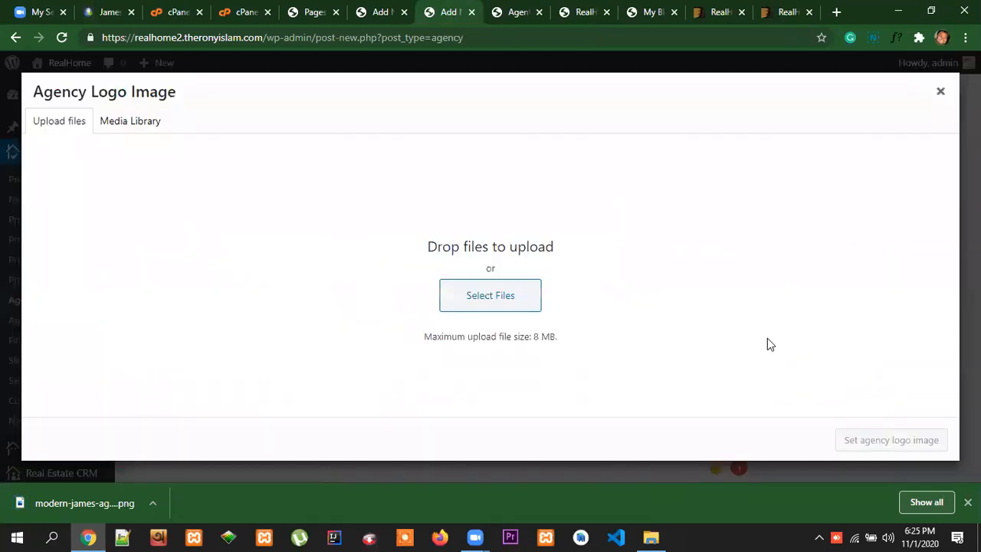
pyautogui.click(526, 303)
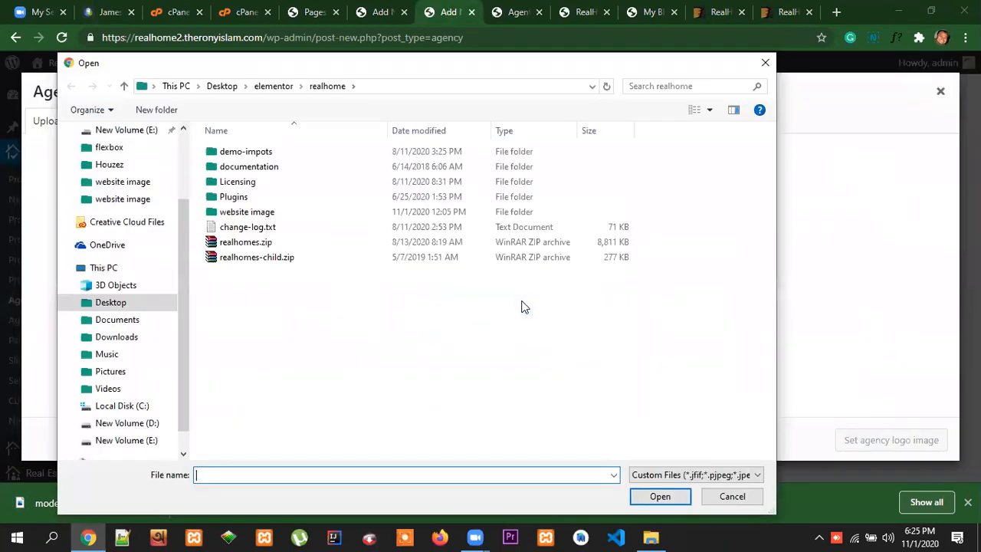
pyautogui.click(114, 286)
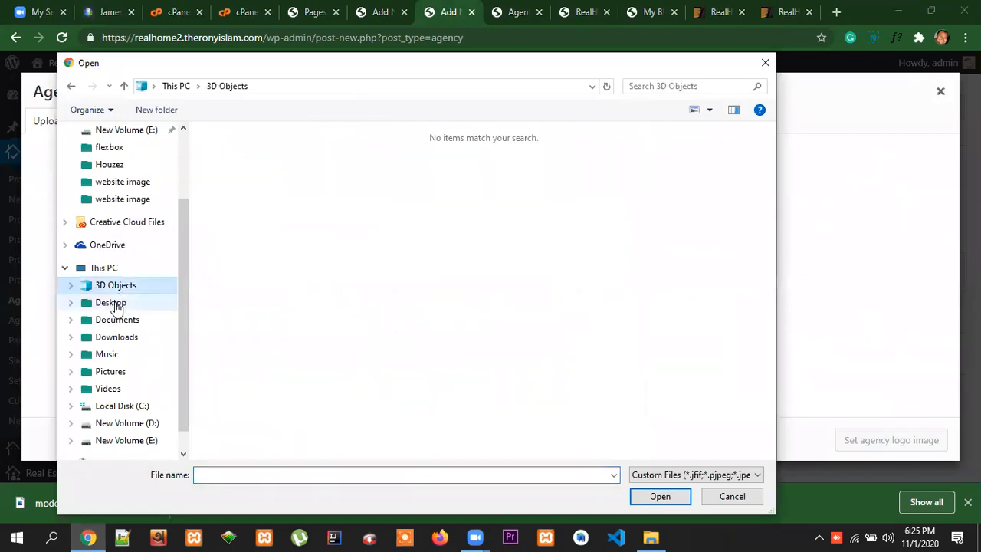
pyautogui.click(114, 304)
pyautogui.click(619, 247)
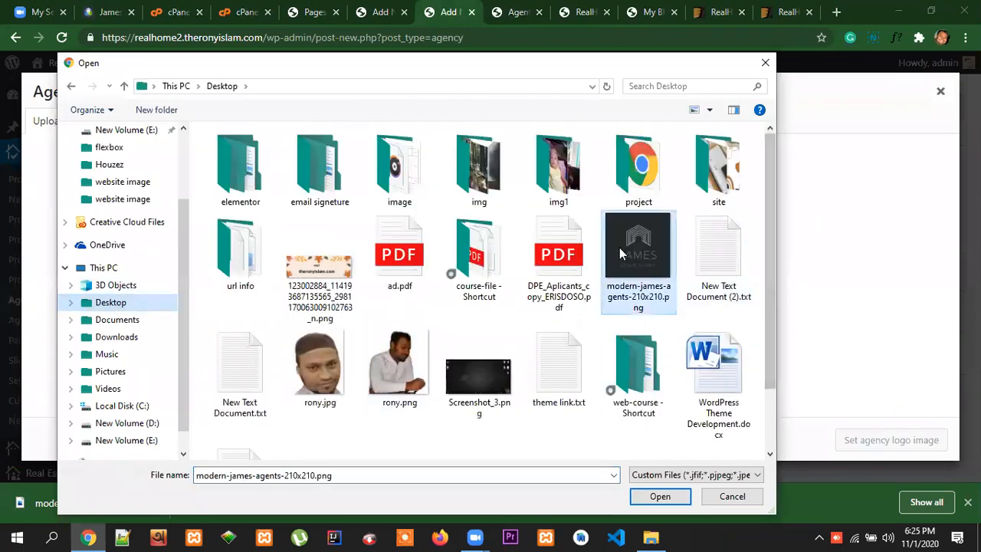
pyautogui.click(659, 496)
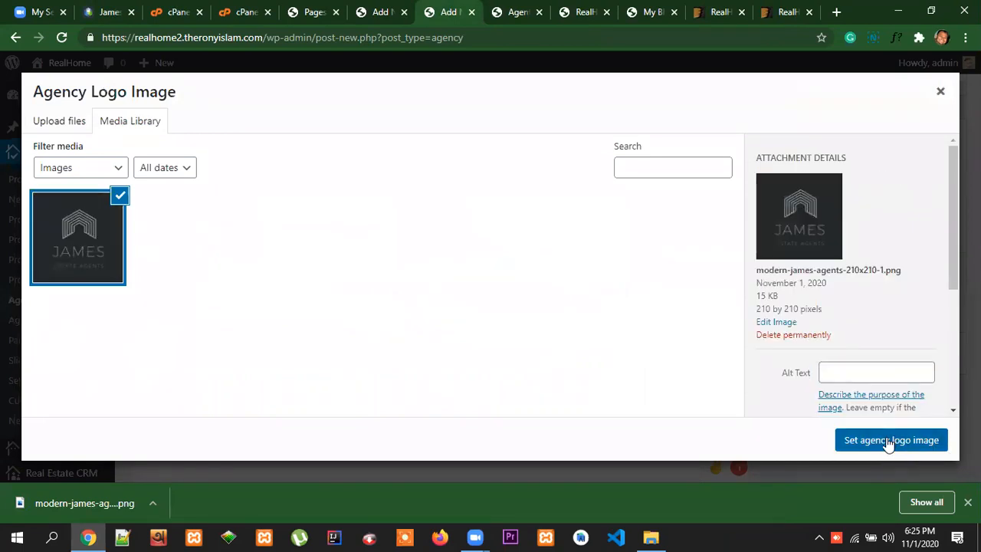
pyautogui.click(889, 445)
# Copy the mobile number from the James Estate Agents reference page into the new agency's Mobile Number field
pyautogui.scroll(-5, 637, 401)
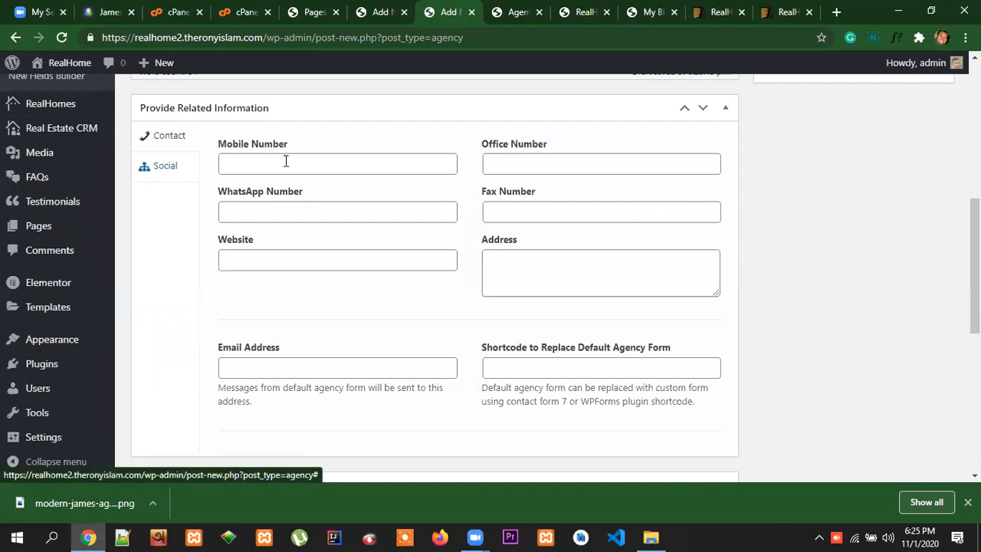
pyautogui.scroll(1, 453, 368)
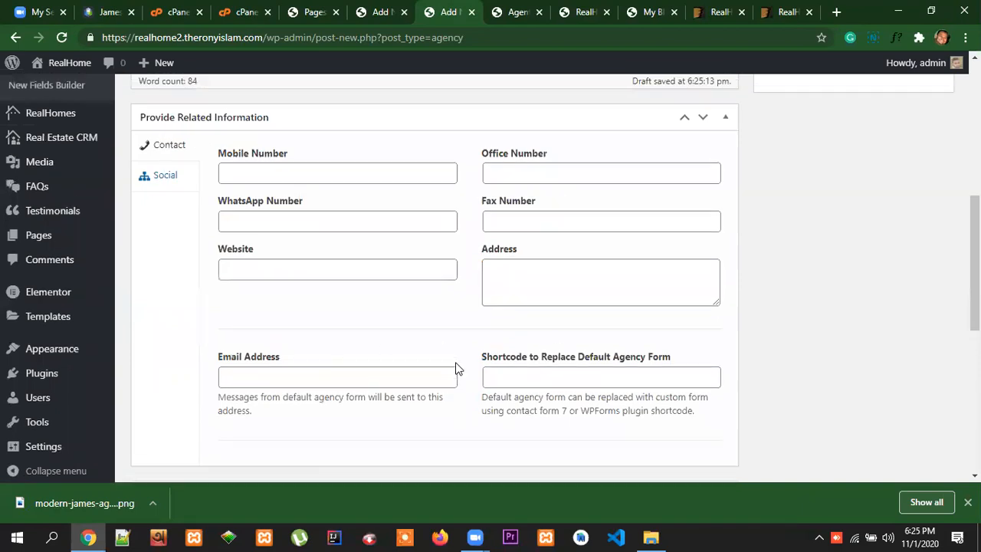
pyautogui.click(111, 13)
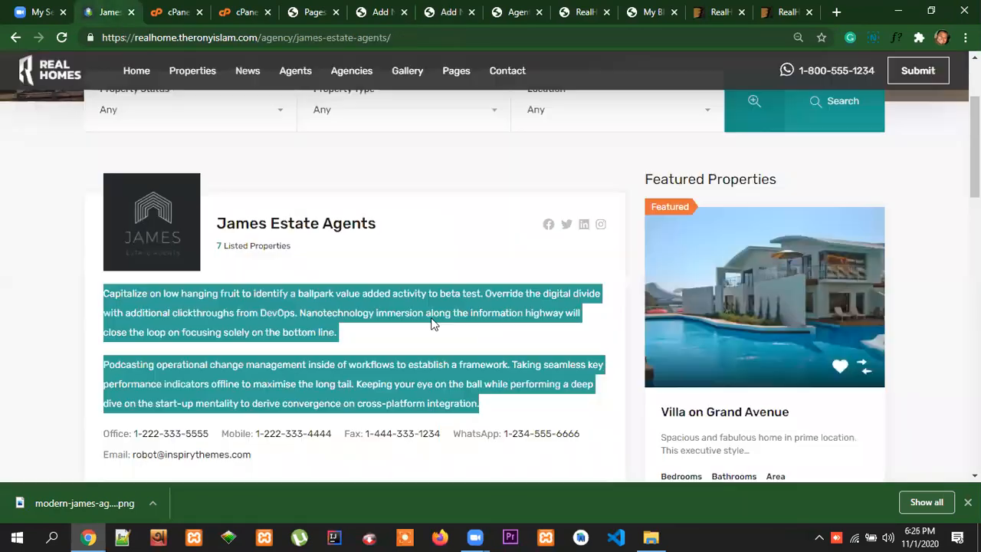
pyautogui.scroll(-2, 434, 322)
pyautogui.scroll(-2, 268, 303)
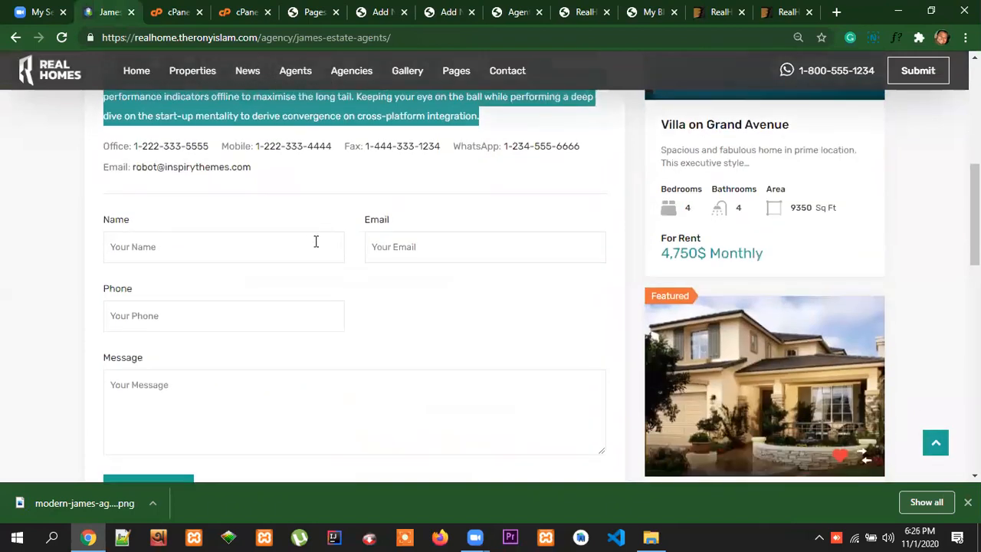
pyautogui.scroll(2, 326, 260)
pyautogui.moveTo(335, 291); pyautogui.dragTo(258, 289)
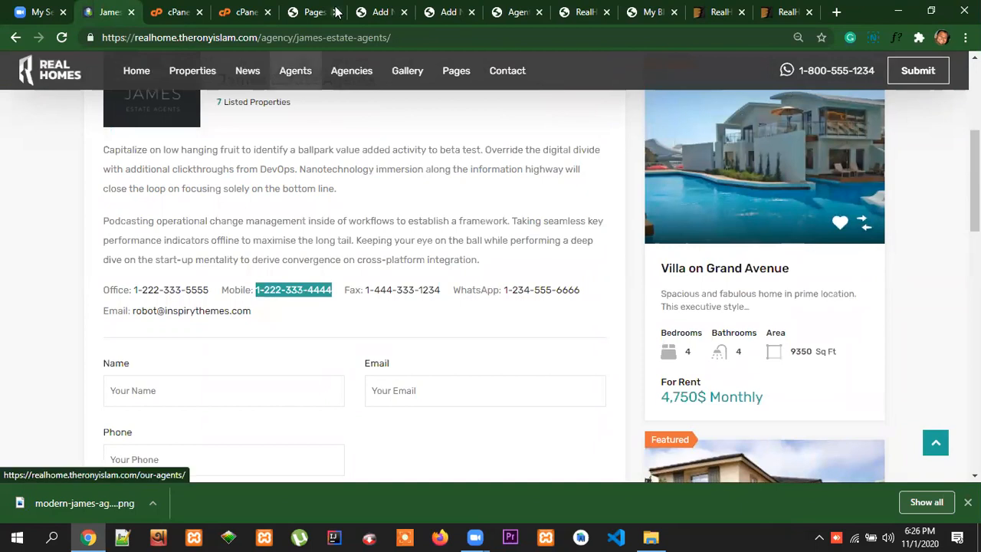
pyautogui.click(450, 13)
pyautogui.click(282, 234)
pyautogui.hotkey('ctrl', 'v')
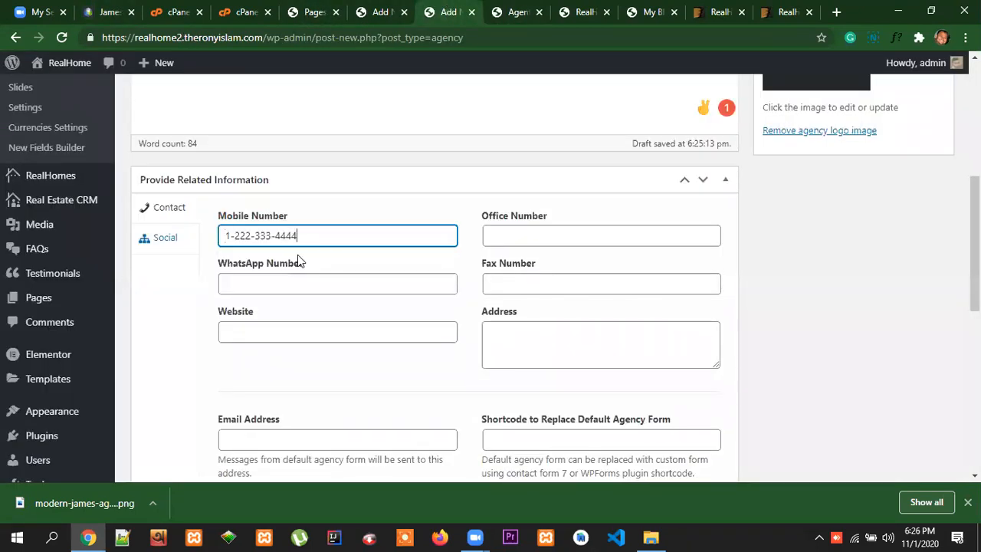
# Fill in the agency's office, WhatsApp and fax numbers from the saved autofill suggestions
pyautogui.click(519, 238)
pyautogui.click(521, 268)
pyautogui.click(338, 288)
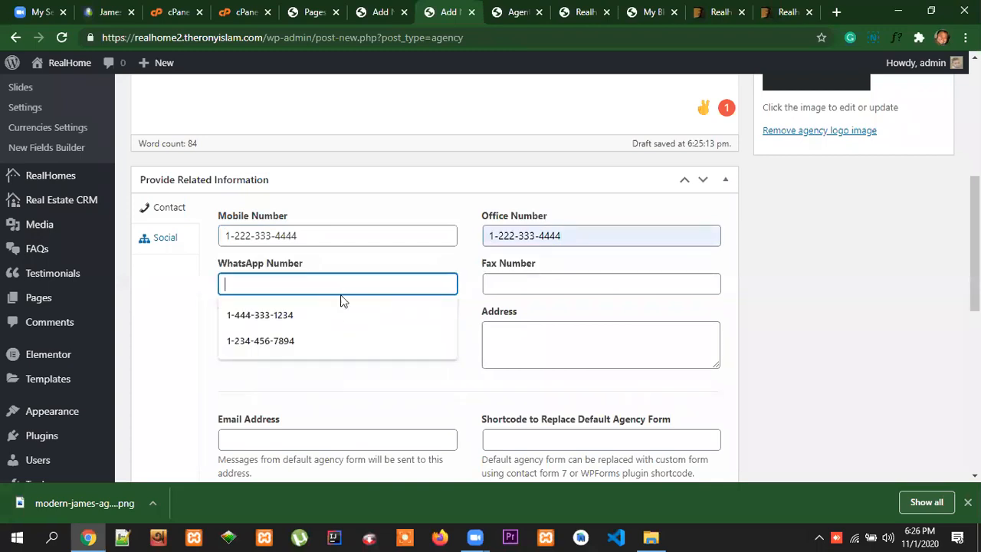
pyautogui.click(307, 316)
pyautogui.click(506, 282)
pyautogui.click(532, 341)
# Set the agency's website to theronyislam.com
pyautogui.click(280, 332)
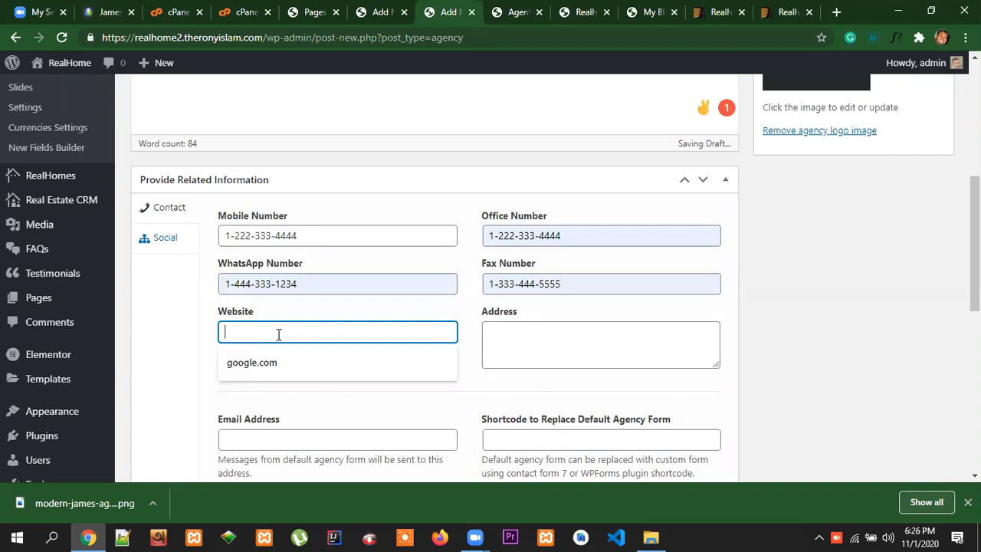
pyautogui.click(276, 330)
pyautogui.click(277, 363)
pyautogui.moveTo(288, 331); pyautogui.dragTo(224, 339)
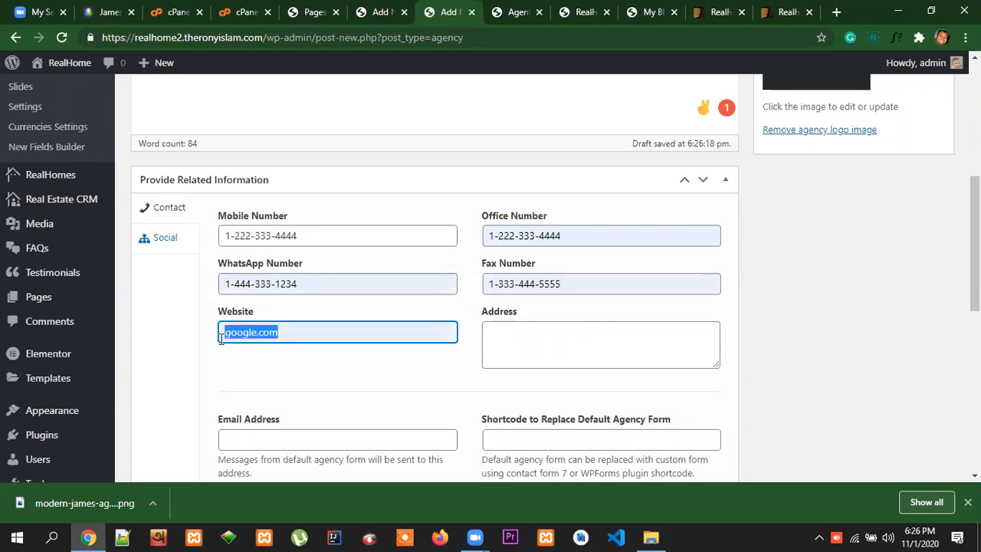
pyautogui.write('theron')
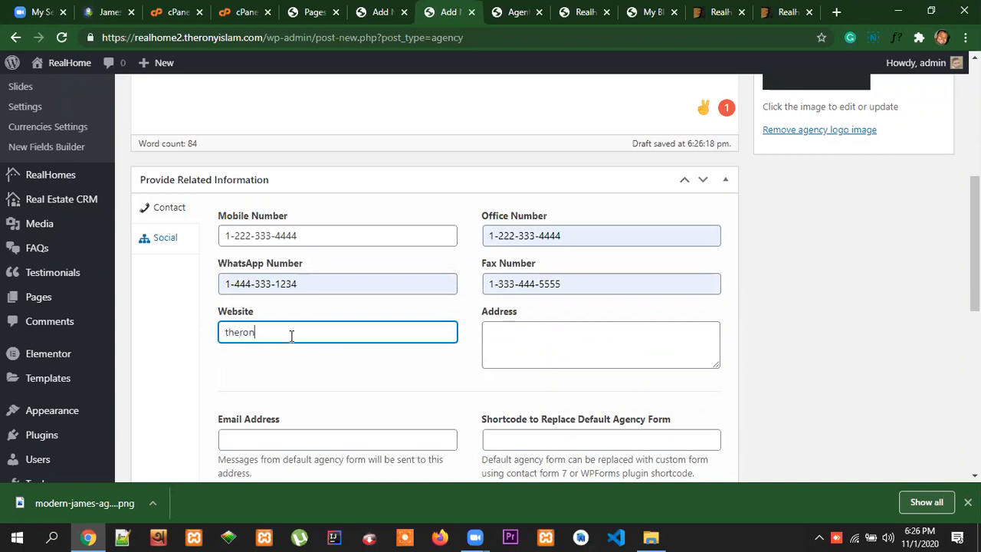
pyautogui.write('yislam.com')
# Examine the James Estate Agents reference page for an address to use in the new agency's Address field
pyautogui.click(508, 335)
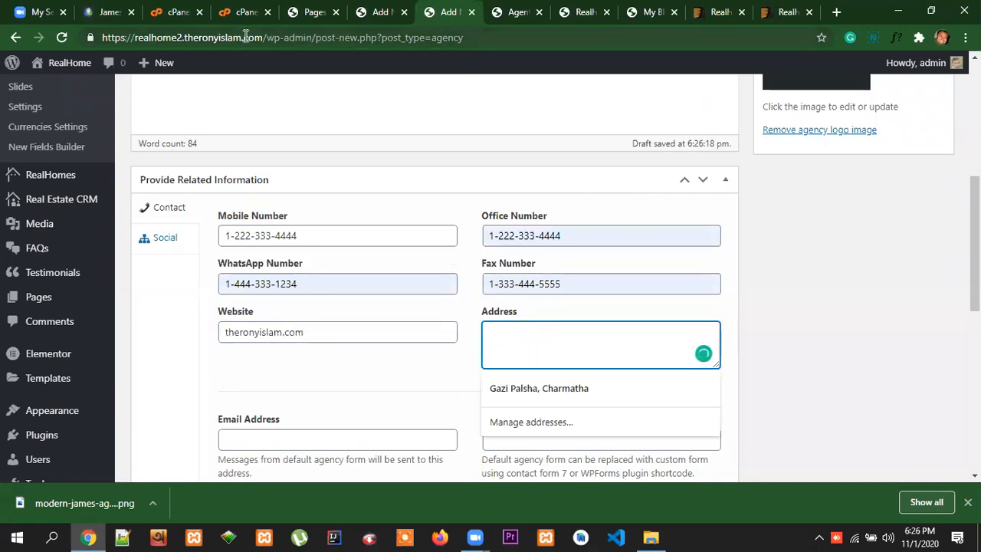
pyautogui.click(110, 19)
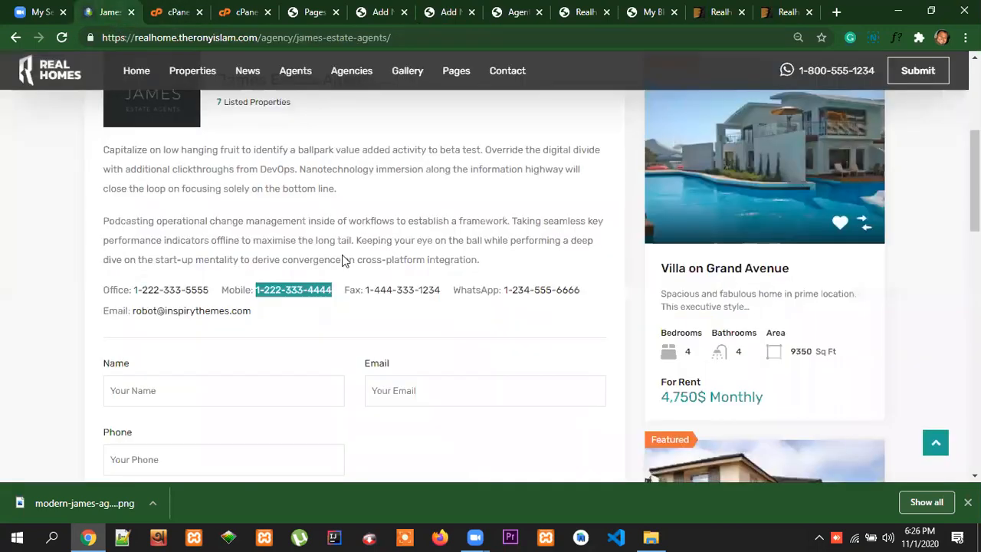
pyautogui.scroll(3, 409, 311)
pyautogui.scroll(-1, 409, 311)
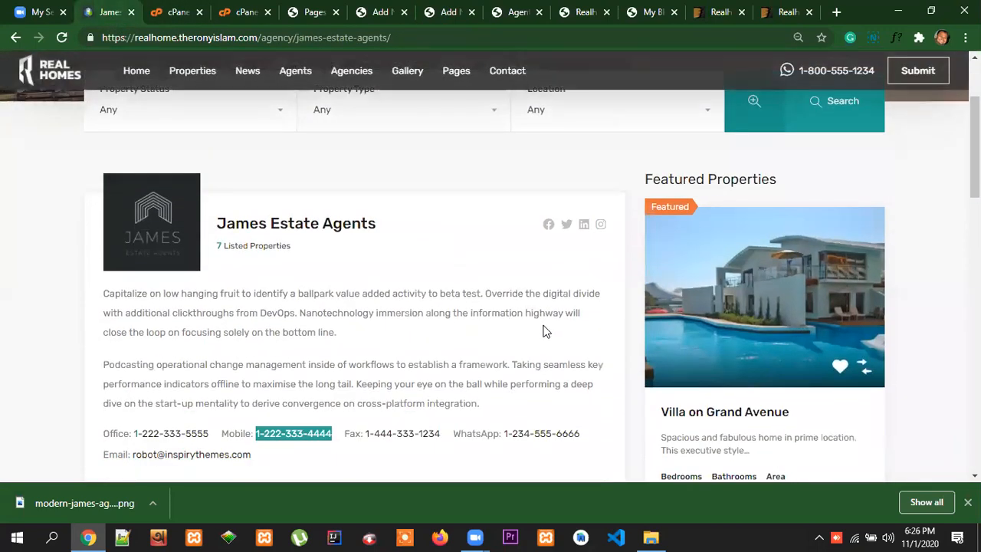
pyautogui.scroll(-2, 545, 327)
pyautogui.scroll(-2, 544, 332)
pyautogui.scroll(2, 544, 332)
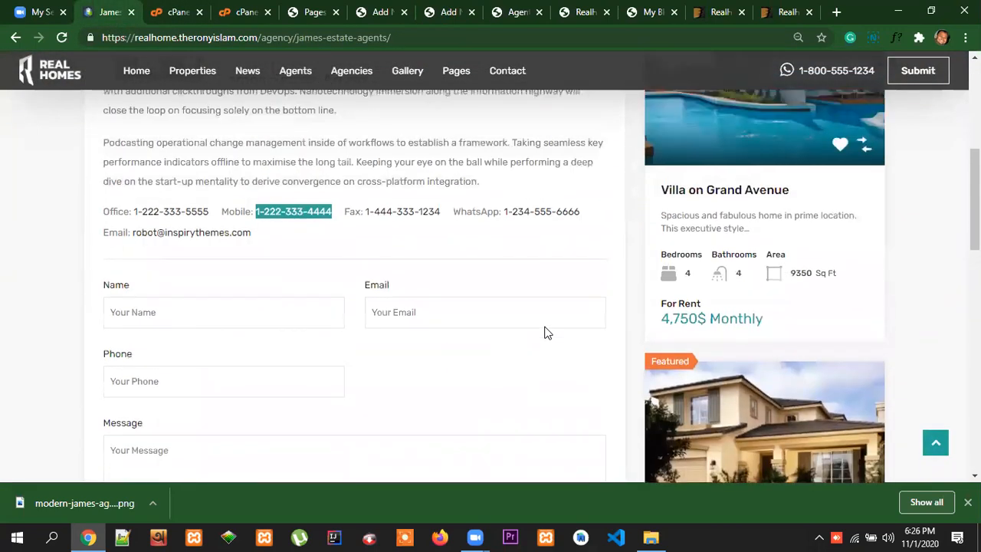
pyautogui.scroll(2, 545, 332)
pyautogui.scroll(-6, 546, 333)
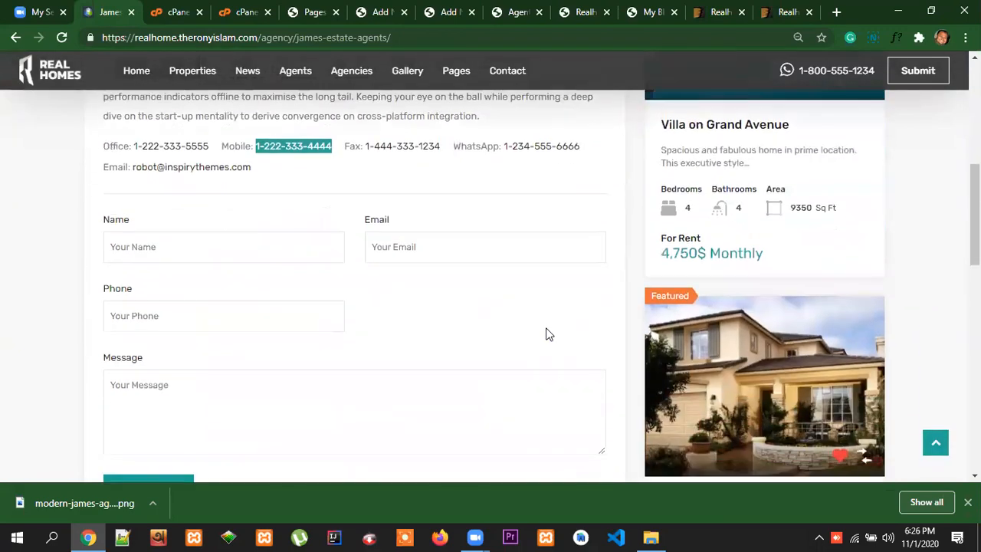
pyautogui.scroll(-4, 546, 333)
pyautogui.scroll(7, 547, 333)
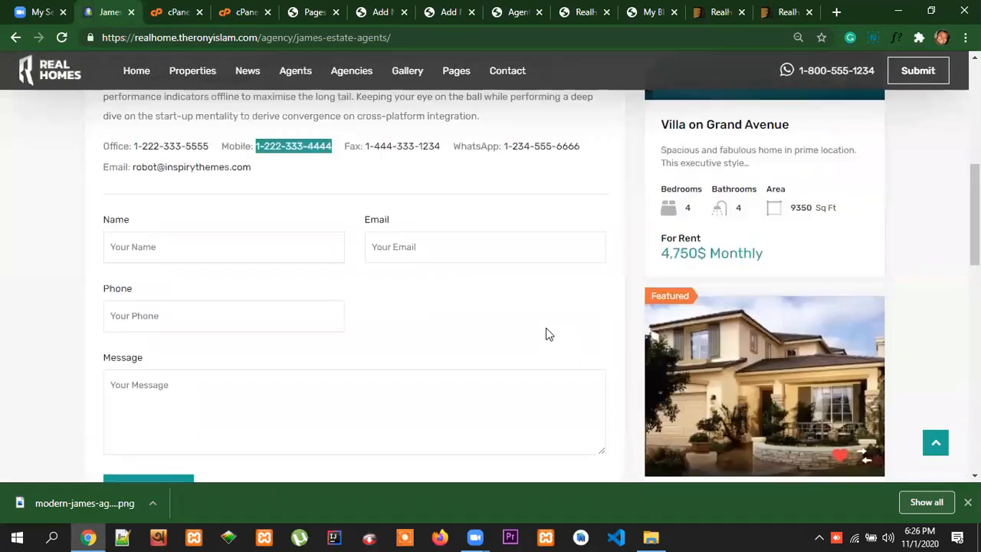
pyautogui.scroll(1, 547, 334)
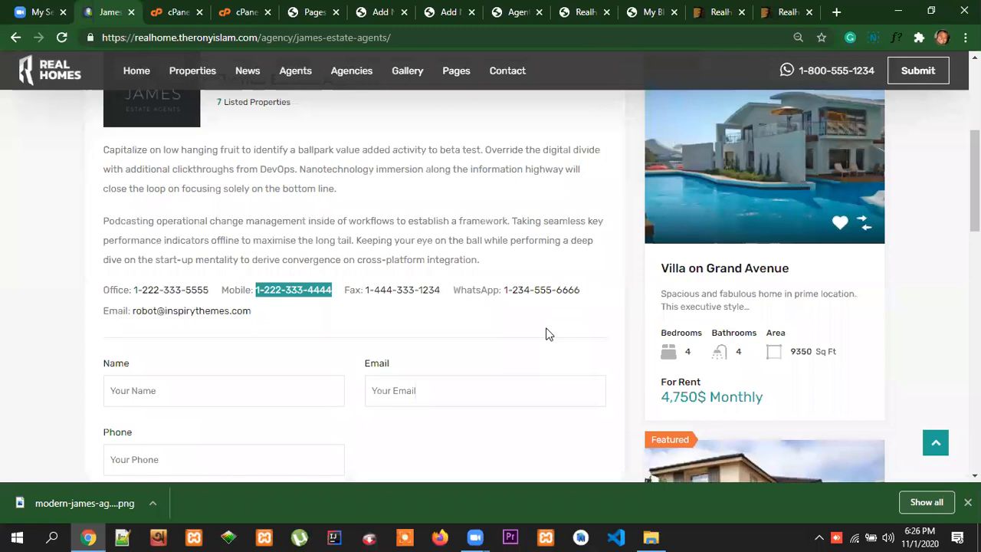
pyautogui.click(529, 325)
pyautogui.scroll(2, 534, 321)
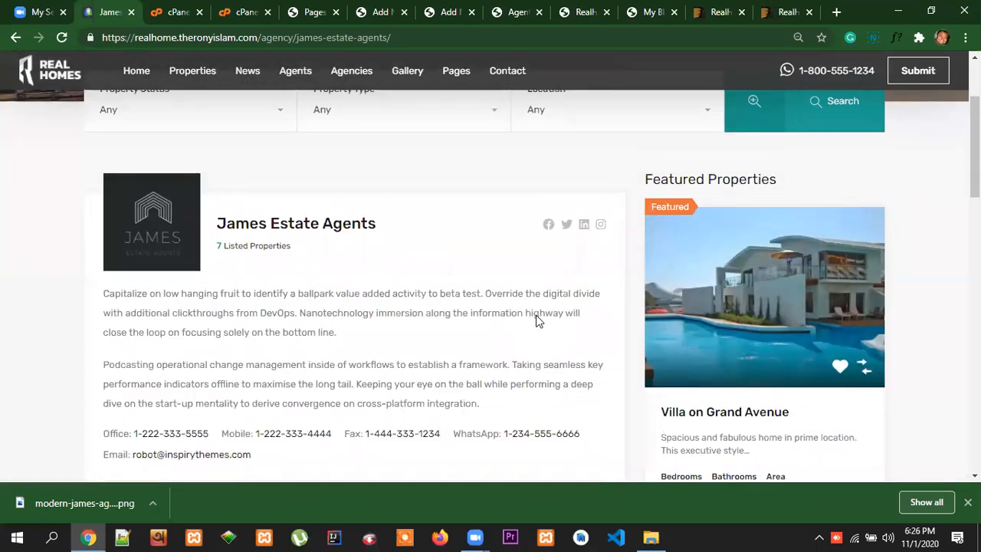
pyautogui.scroll(2, 539, 322)
pyautogui.scroll(-1, 538, 322)
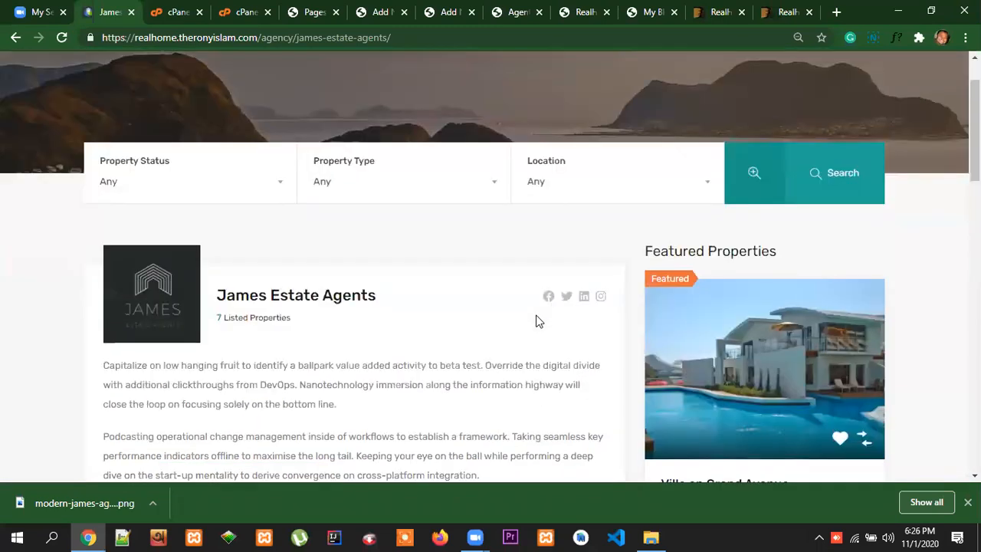
pyautogui.scroll(-1, 539, 321)
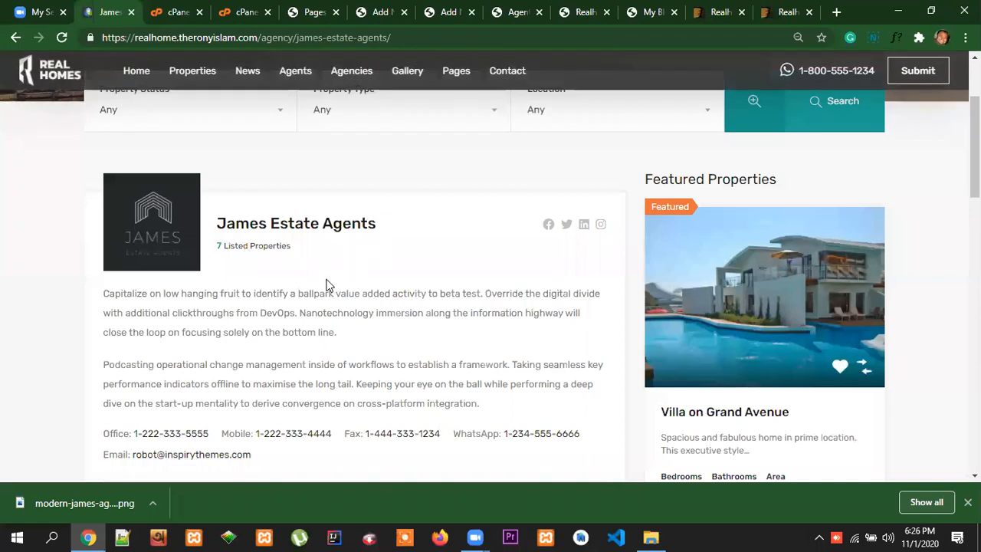
pyautogui.scroll(-1, 330, 271)
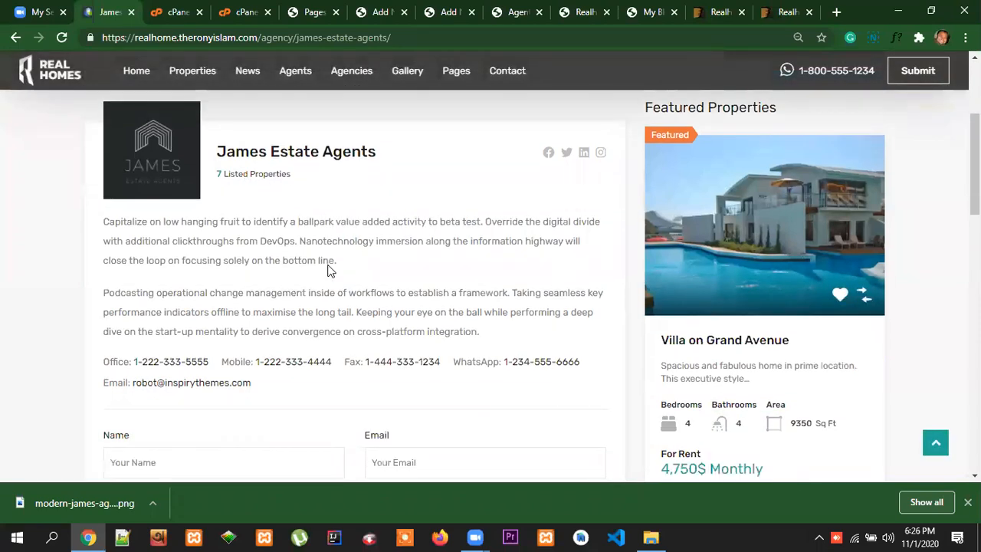
pyautogui.scroll(-4, 329, 270)
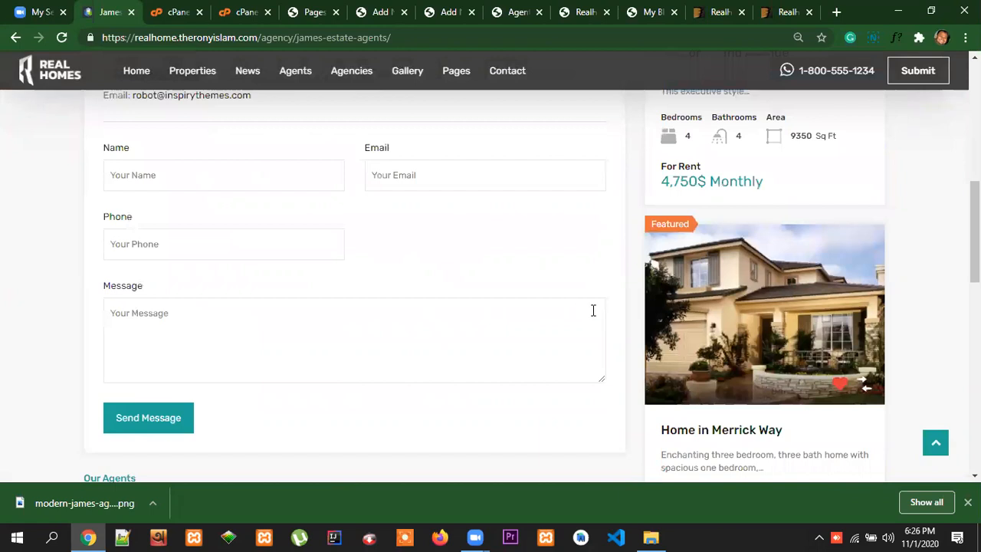
pyautogui.scroll(-1, 826, 369)
pyautogui.scroll(7, 827, 368)
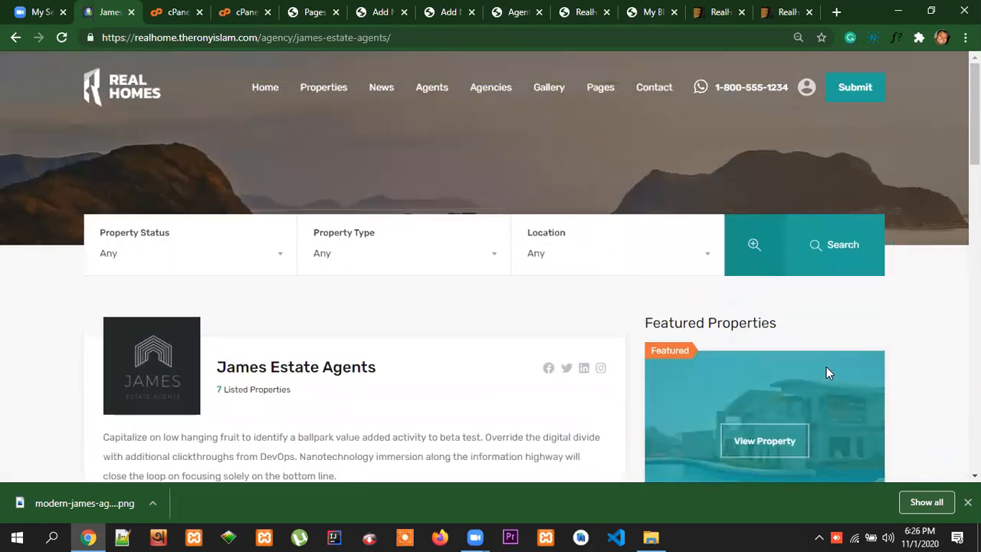
# Check the James Estate Agents entry in the reference site's Agencies listing for an address
pyautogui.click(491, 86)
pyautogui.scroll(-2, 567, 302)
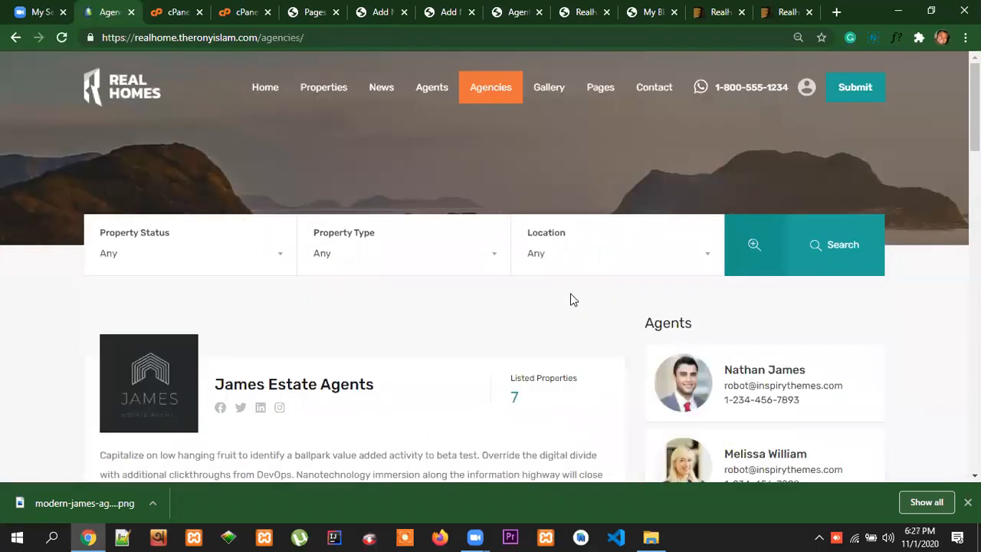
pyautogui.scroll(-2, 570, 299)
pyautogui.scroll(-2, 570, 298)
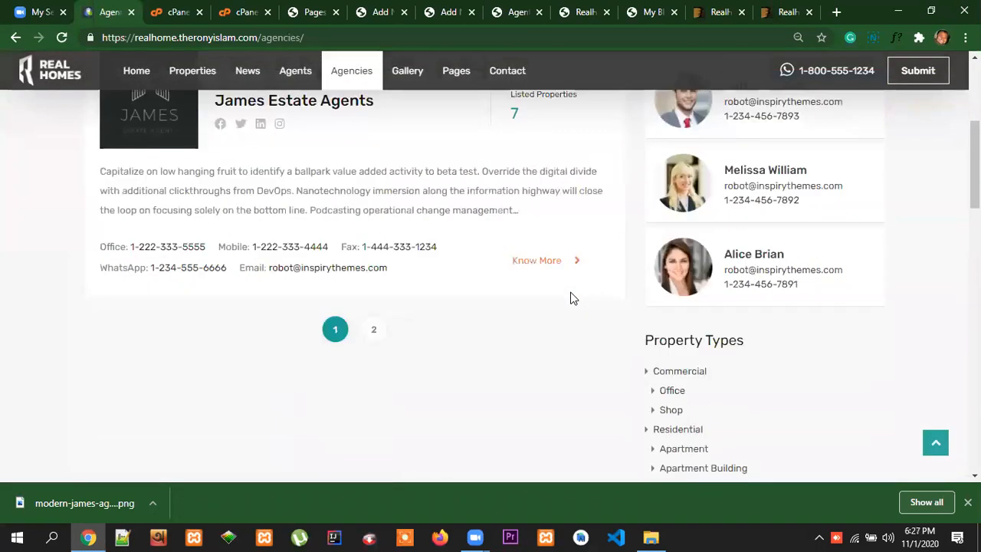
pyautogui.scroll(1, 570, 298)
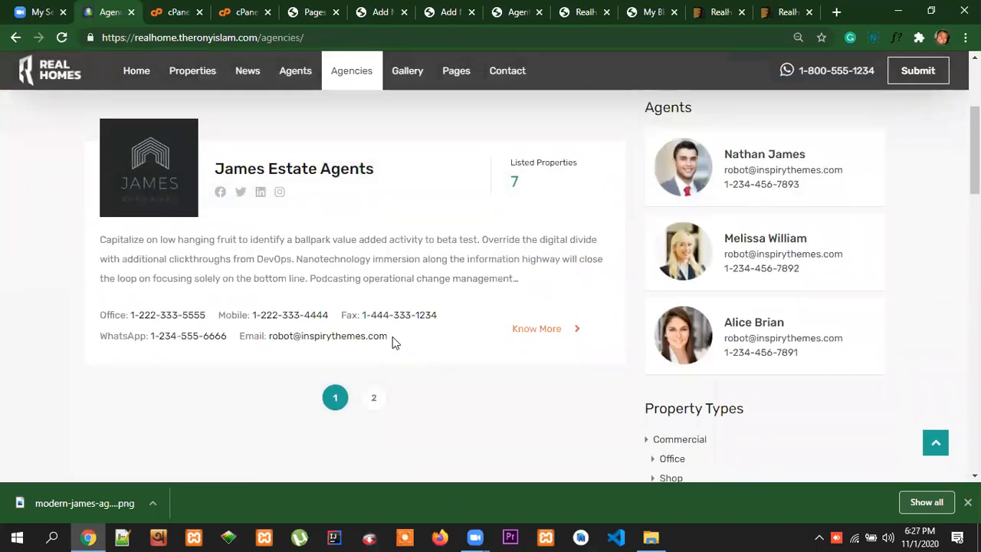
# Return to the new agency form and fill in the agency's postal address from the saved suggestion
pyautogui.click(176, 12)
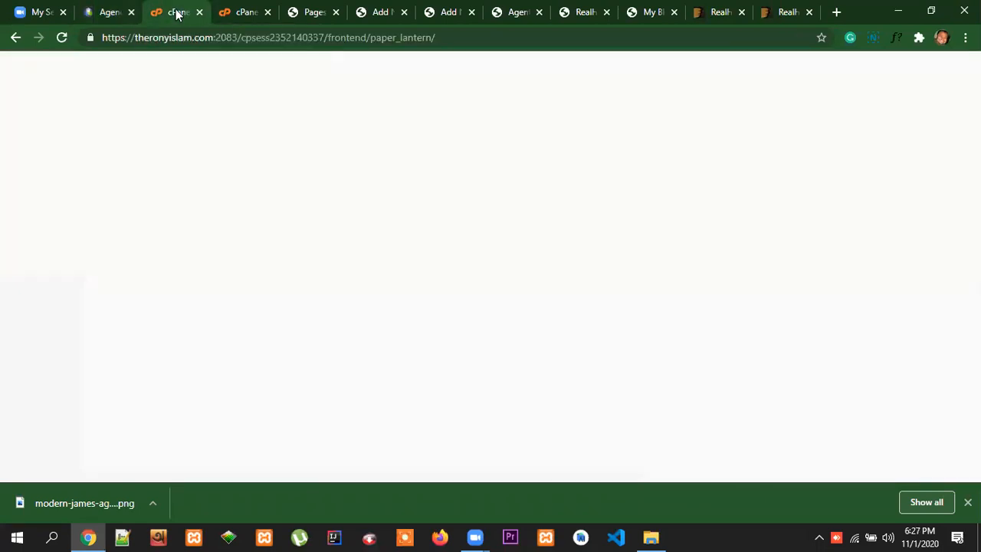
pyautogui.click(448, 14)
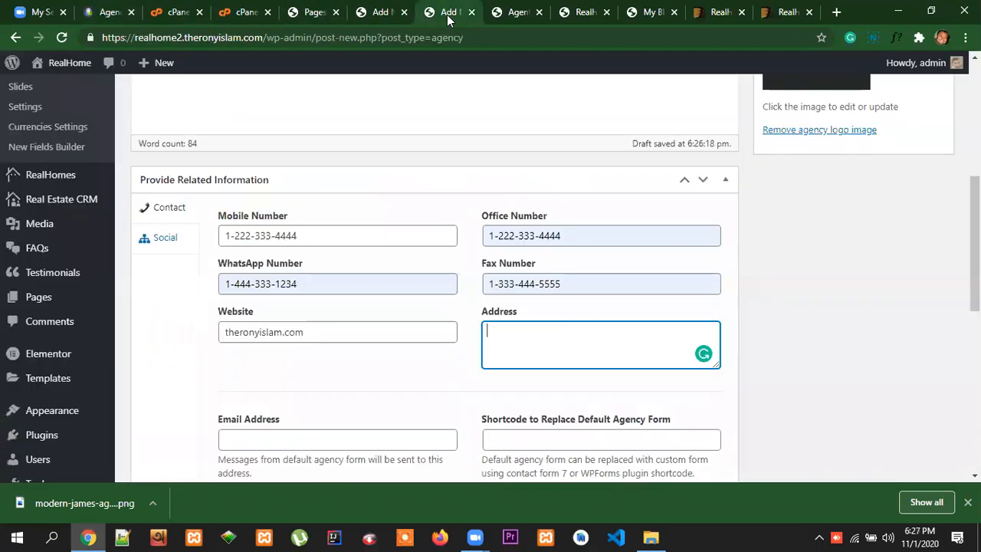
pyautogui.click(520, 334)
pyautogui.click(529, 386)
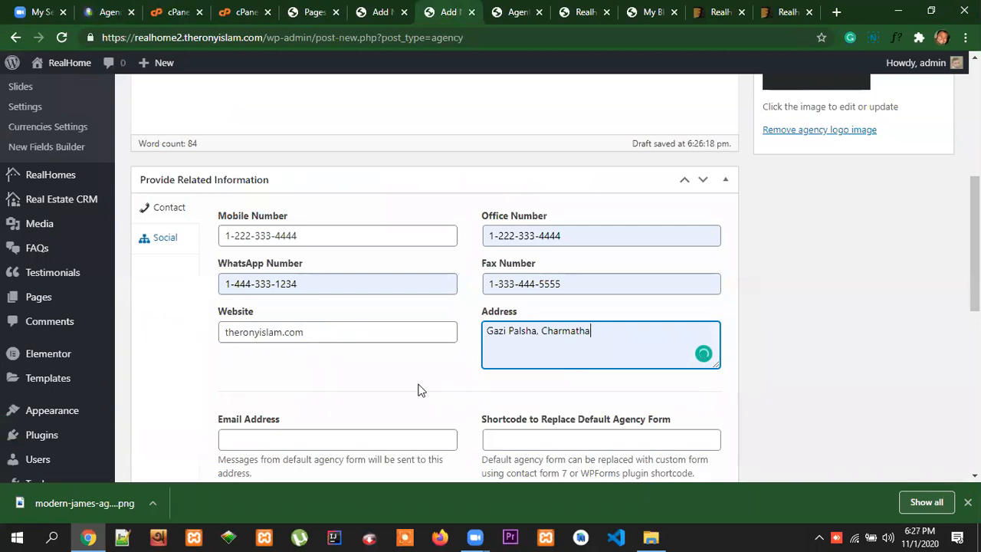
# Copy the James Estate Agents email address from the reference site's Agencies listing
pyautogui.scroll(-1, 406, 391)
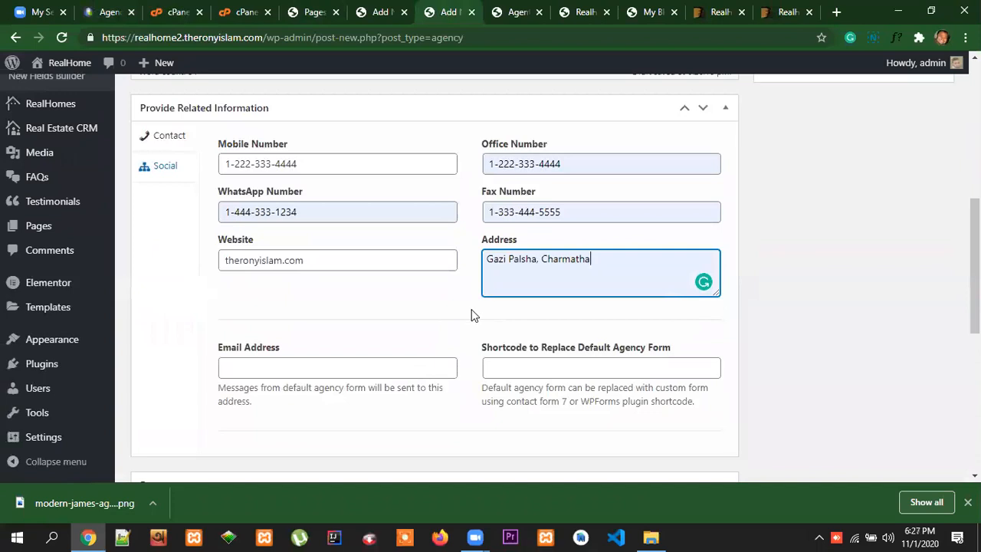
pyautogui.scroll(1, 462, 327)
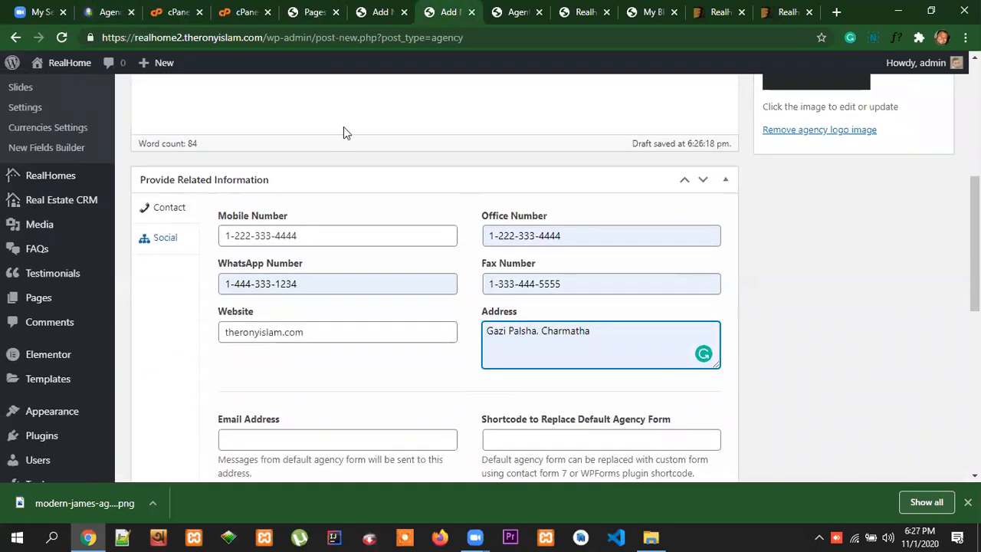
pyautogui.click(104, 12)
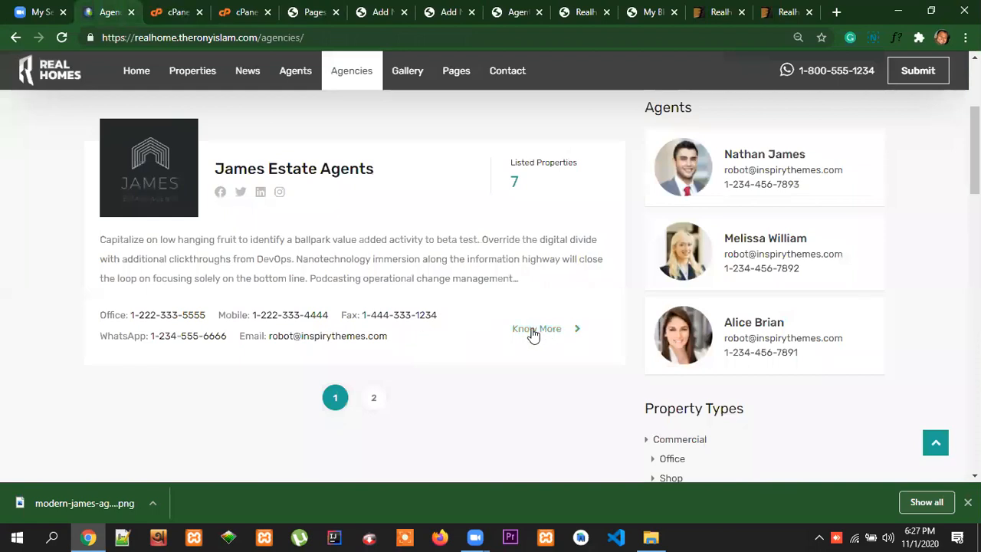
pyautogui.moveTo(389, 343); pyautogui.dragTo(269, 341)
pyautogui.rightClick(306, 338)
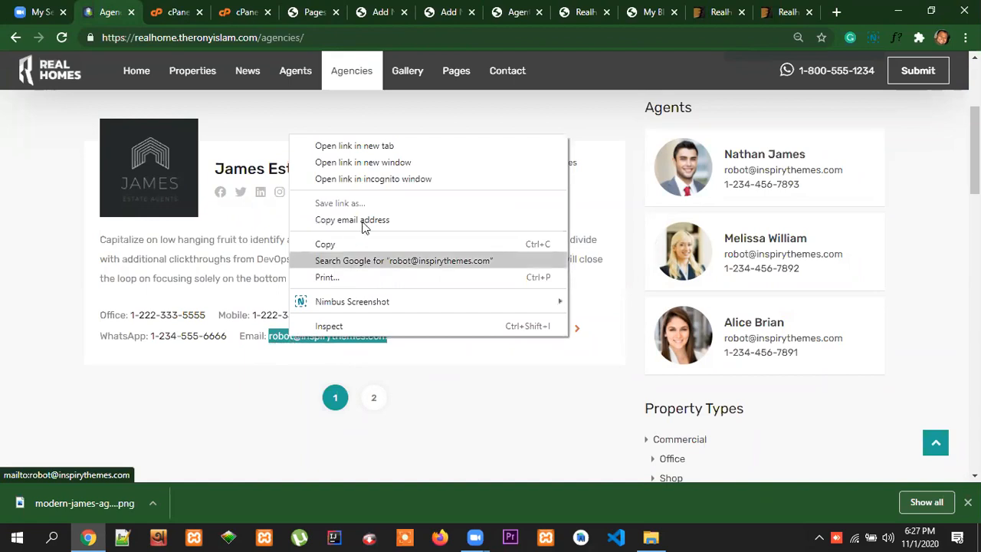
pyautogui.click(346, 244)
# Open the James Estate Agents detail page on the reference site and check its contact details
pyautogui.click(326, 174)
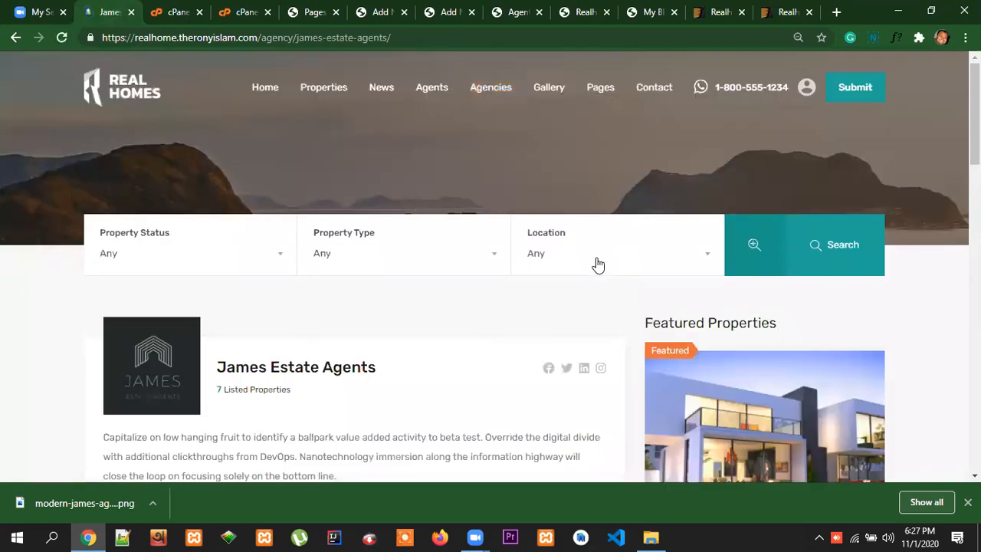
pyautogui.scroll(-2, 547, 313)
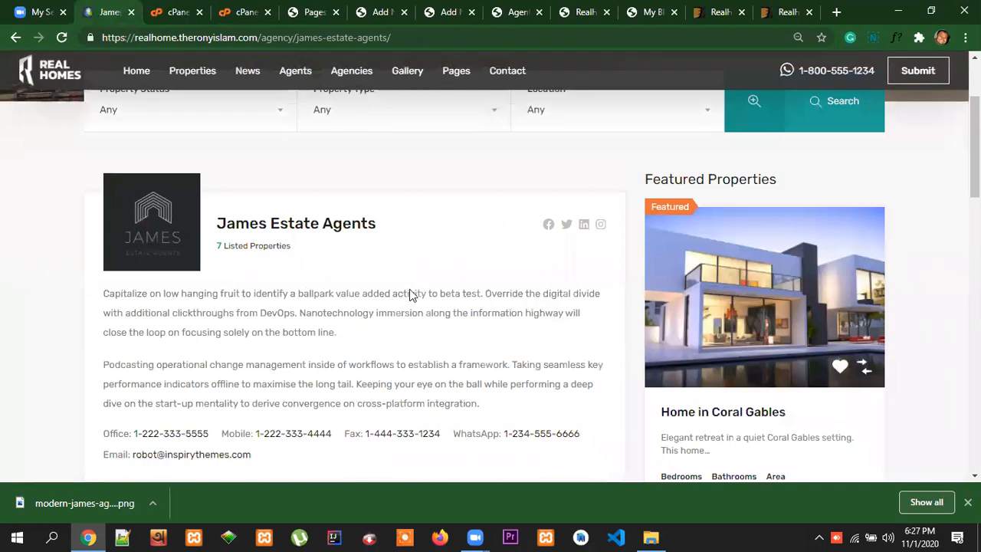
pyautogui.scroll(-1, 437, 298)
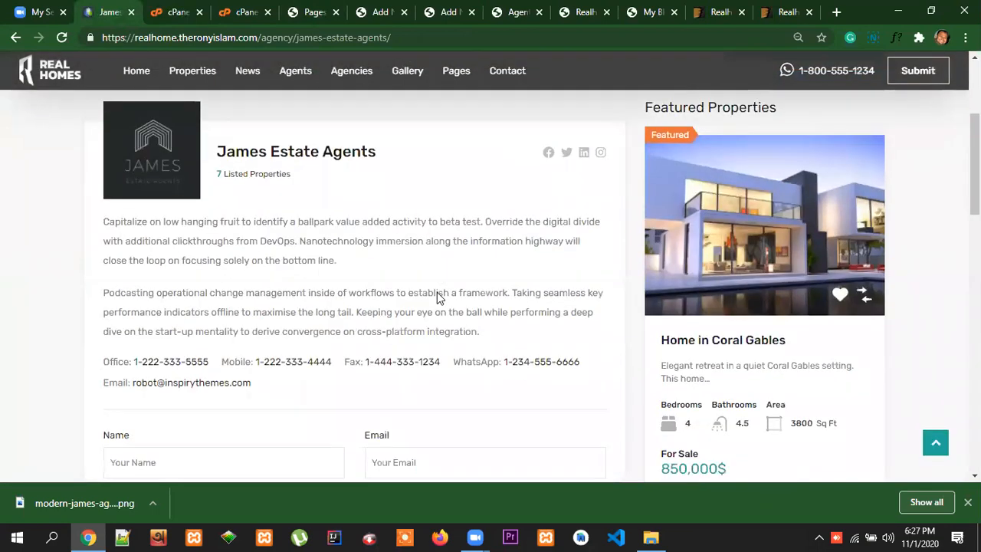
pyautogui.scroll(-2, 437, 297)
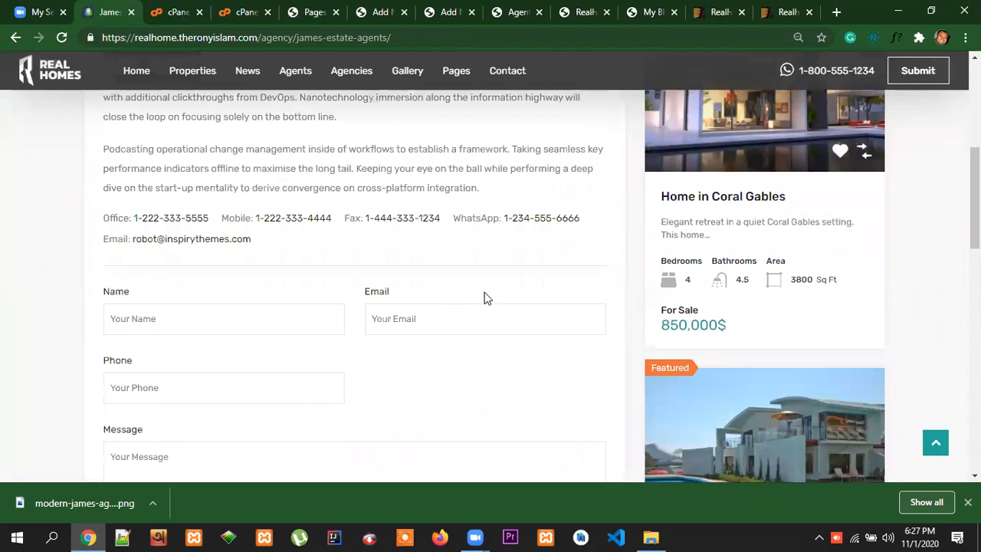
pyautogui.scroll(3, 506, 299)
# Return to the new agency form and fill in its Email Address with the agency's email from the saved suggestion
pyautogui.click(515, 12)
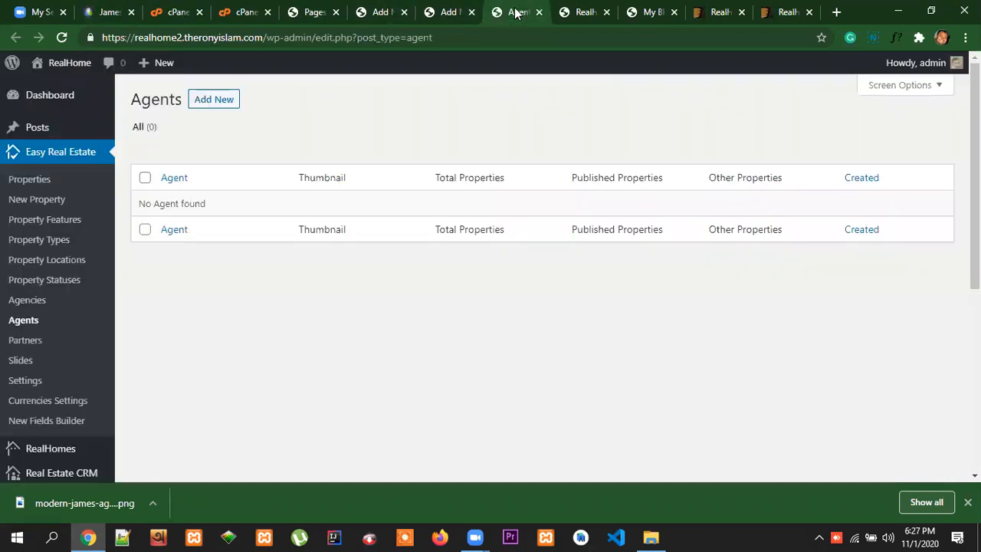
pyautogui.click(452, 12)
pyautogui.scroll(-2, 498, 350)
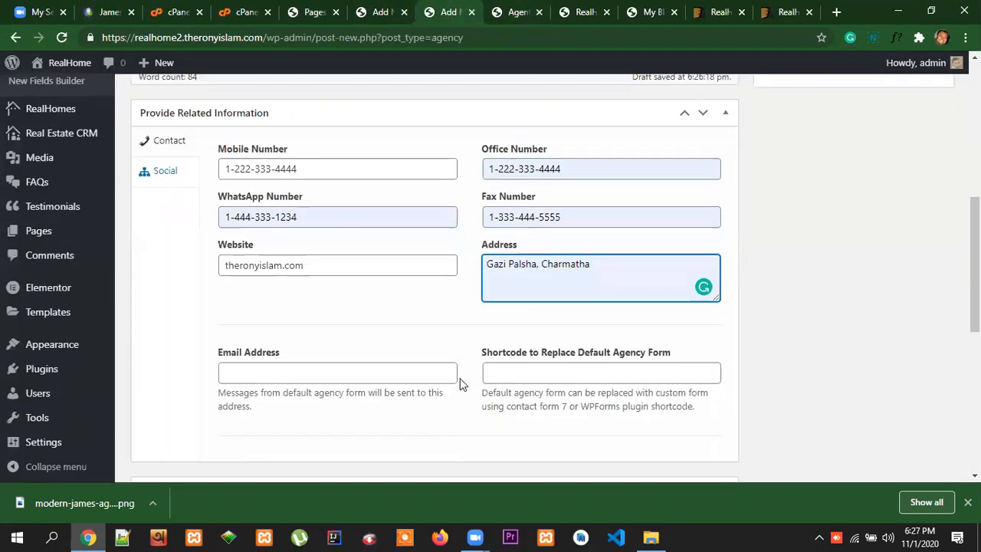
pyautogui.click(280, 296)
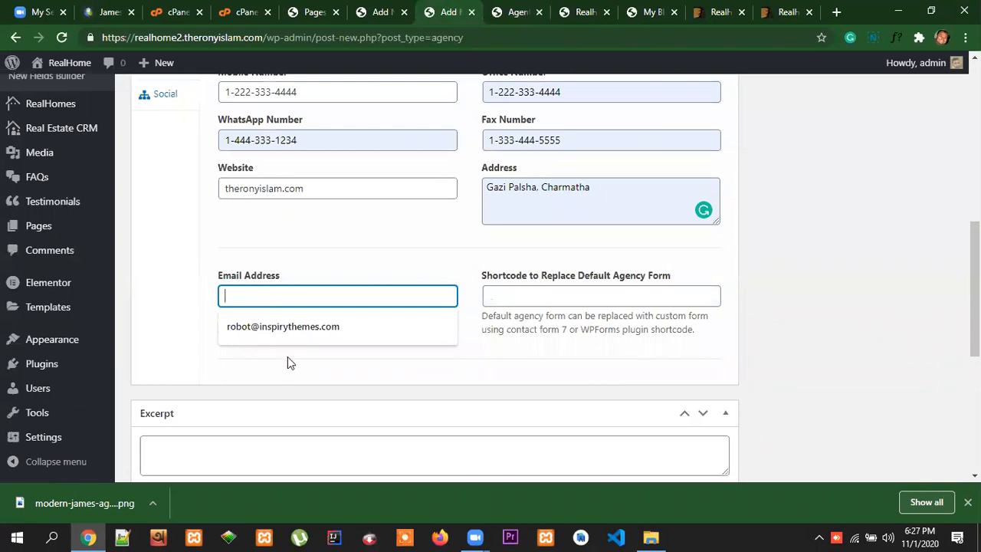
pyautogui.click(283, 328)
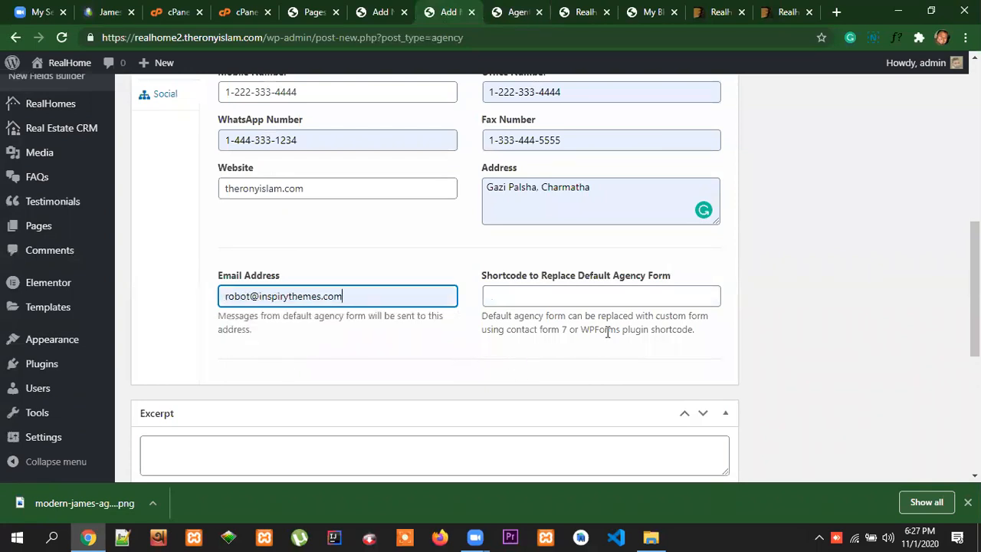
pyautogui.scroll(1, 606, 322)
pyautogui.tripleClick(599, 260)
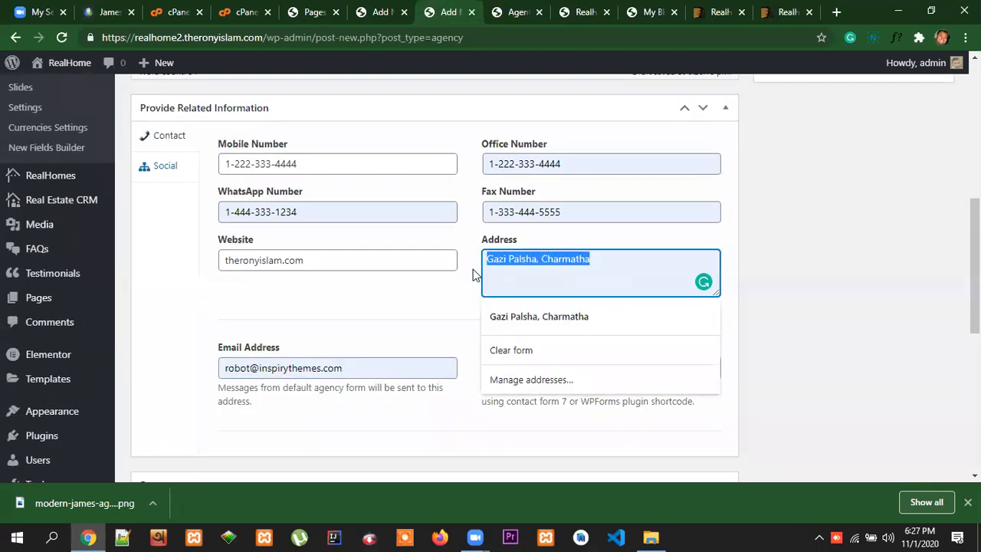
pyautogui.click(442, 300)
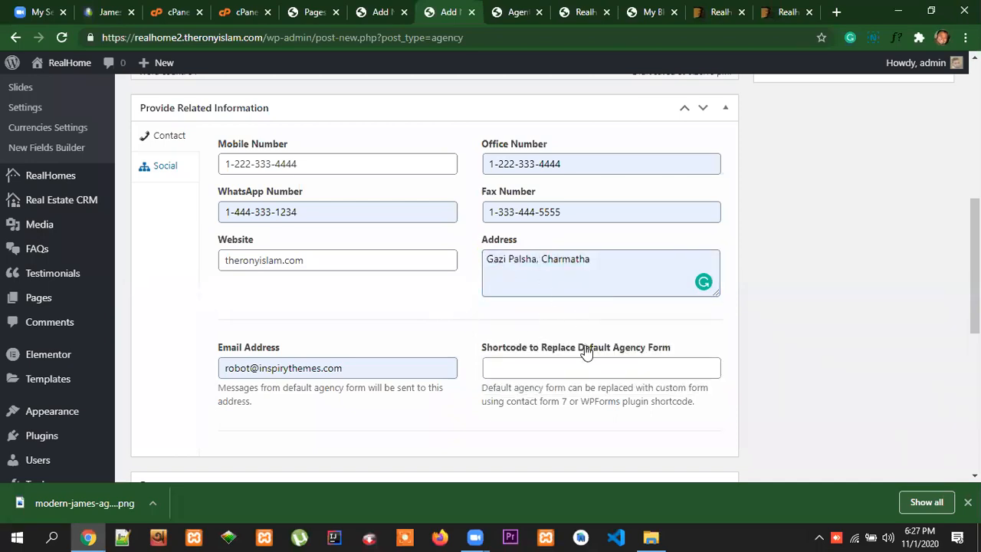
# Examine the default contact form on the James Estate Agents reference page to see what the agency form shortcode would replace
pyautogui.scroll(-2, 596, 373)
pyautogui.scroll(2, 518, 368)
pyautogui.click(518, 368)
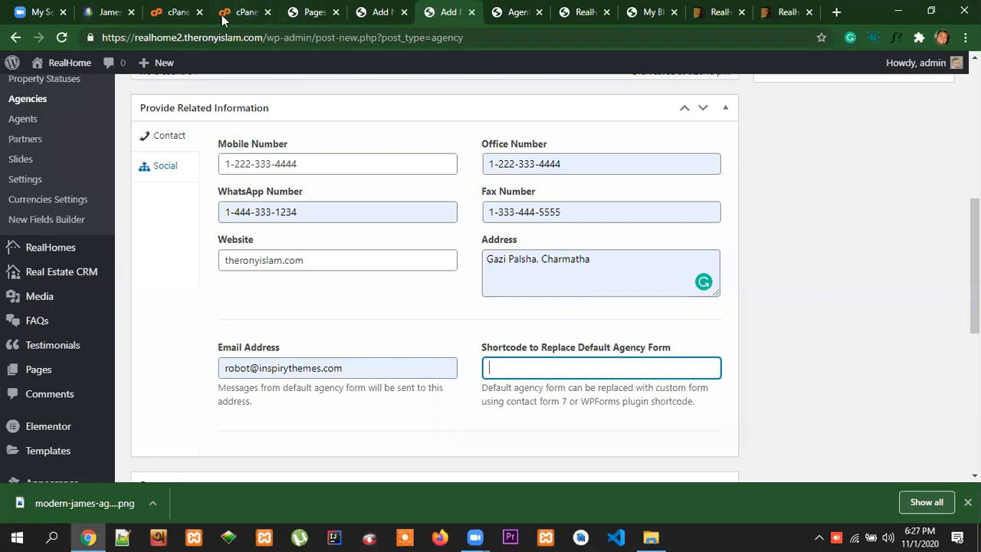
pyautogui.click(135, 12)
pyautogui.scroll(-5, 447, 263)
pyautogui.scroll(1, 369, 263)
pyautogui.click(153, 242)
pyautogui.click(452, 248)
pyautogui.click(267, 313)
pyautogui.click(262, 380)
pyautogui.scroll(-1, 352, 365)
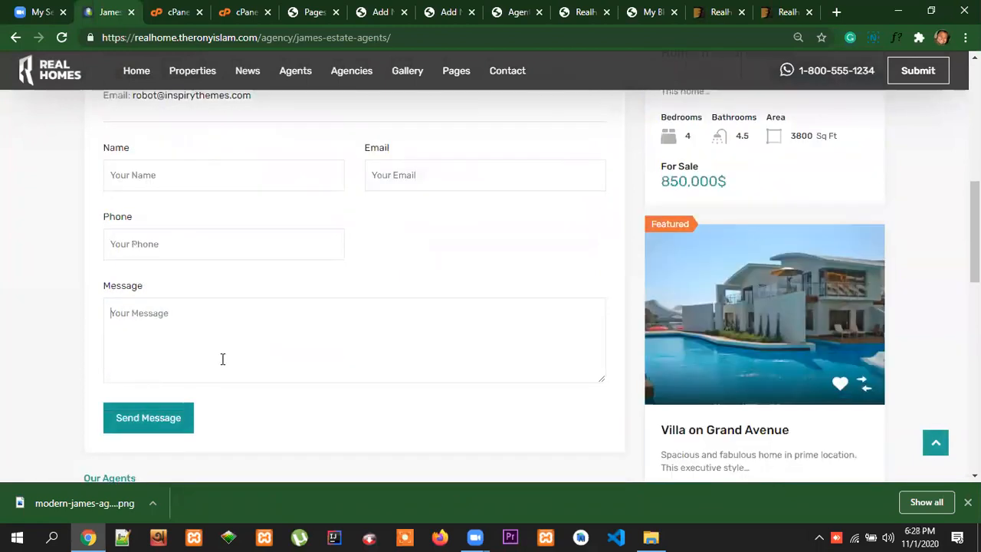
pyautogui.scroll(-2, 519, 304)
pyautogui.scroll(3, 291, 296)
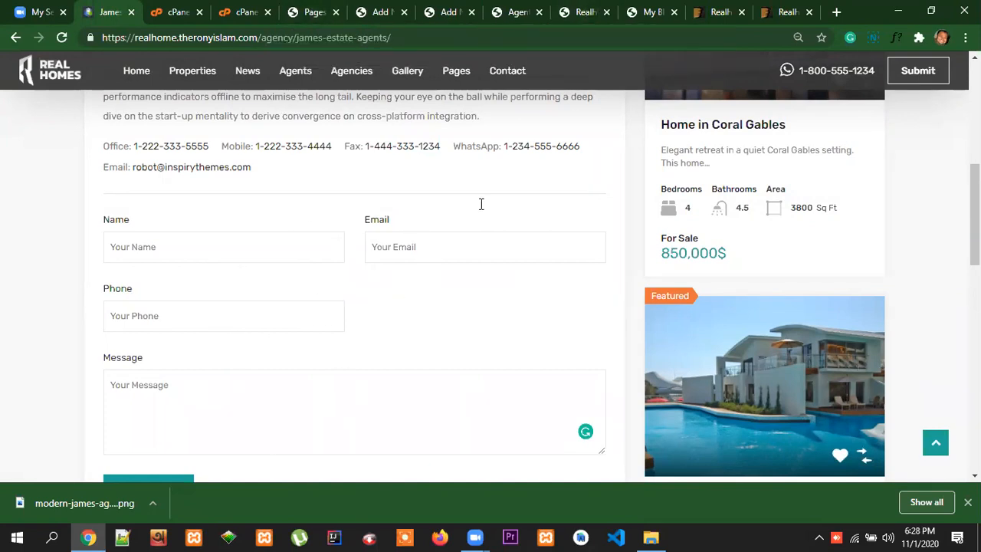
# Return to the new agency form and review its contact fields and the option for replacing the default agency form
pyautogui.click(515, 13)
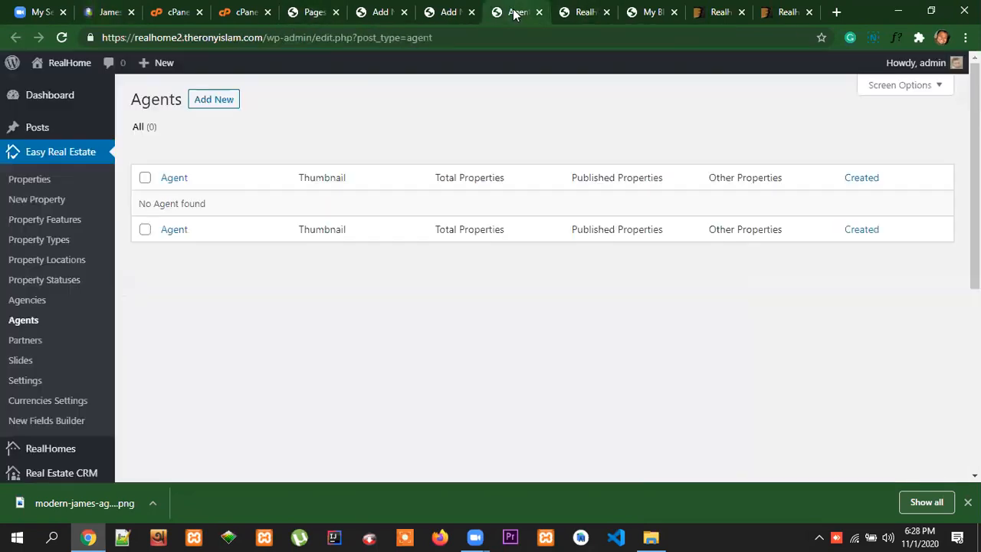
pyautogui.click(452, 13)
pyautogui.scroll(-1, 652, 366)
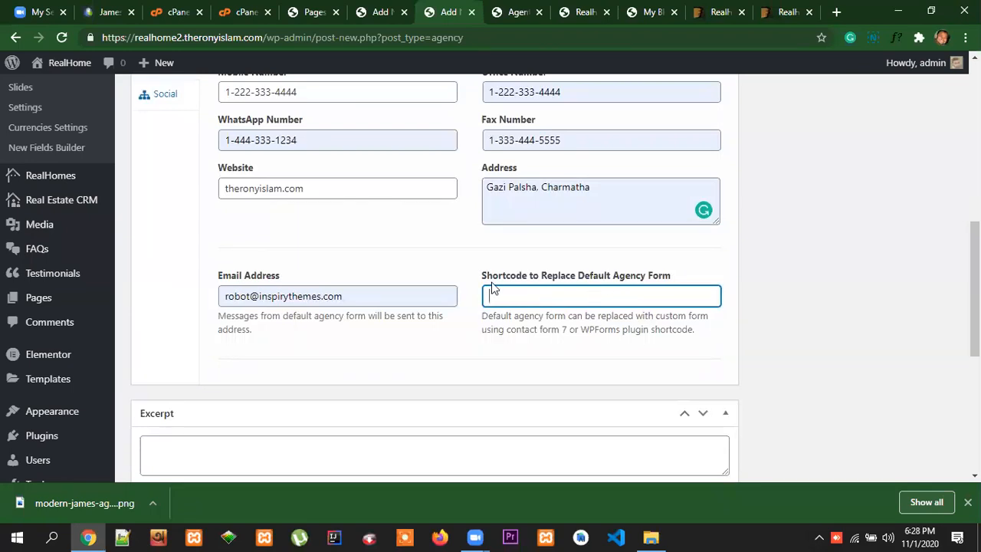
pyautogui.scroll(-4, 669, 305)
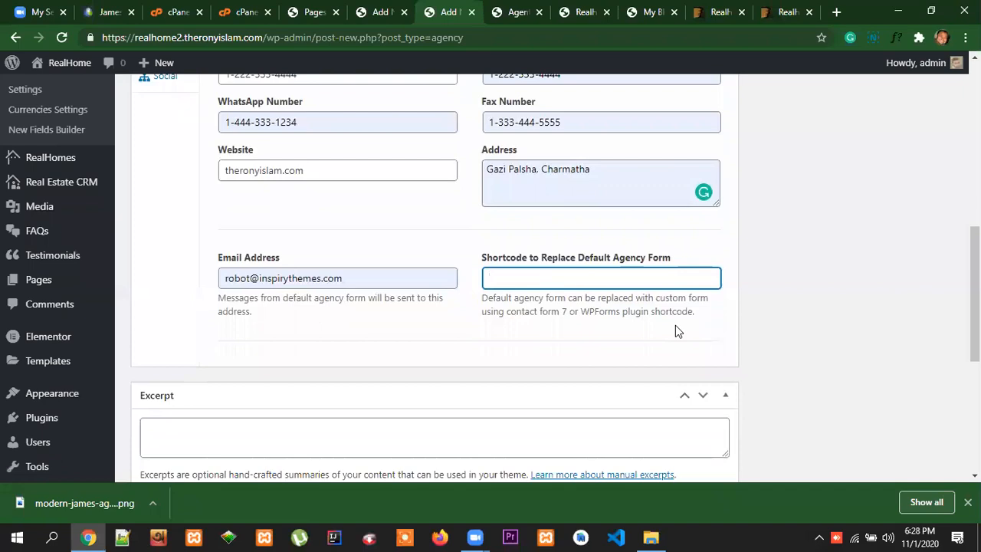
pyautogui.scroll(7, 686, 268)
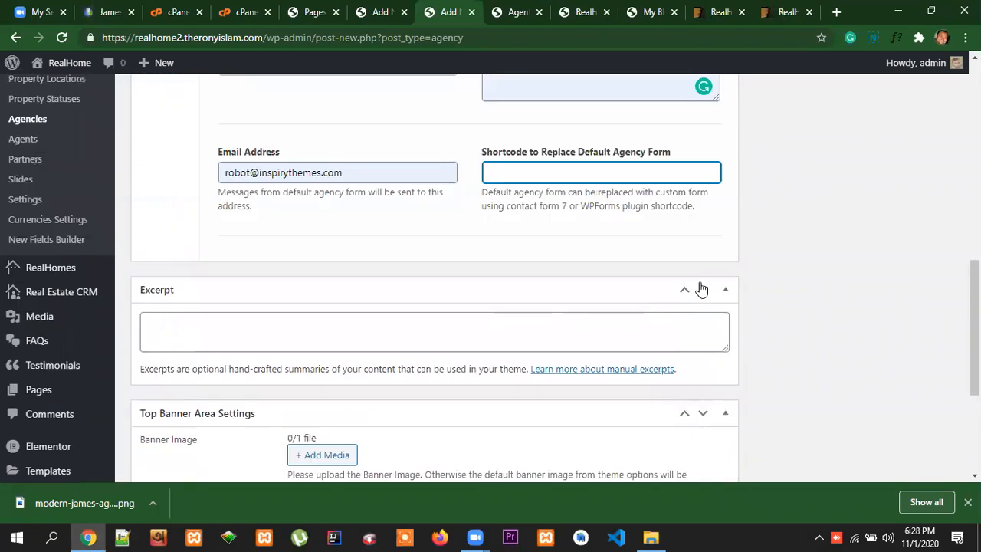
pyautogui.scroll(-3, 394, 182)
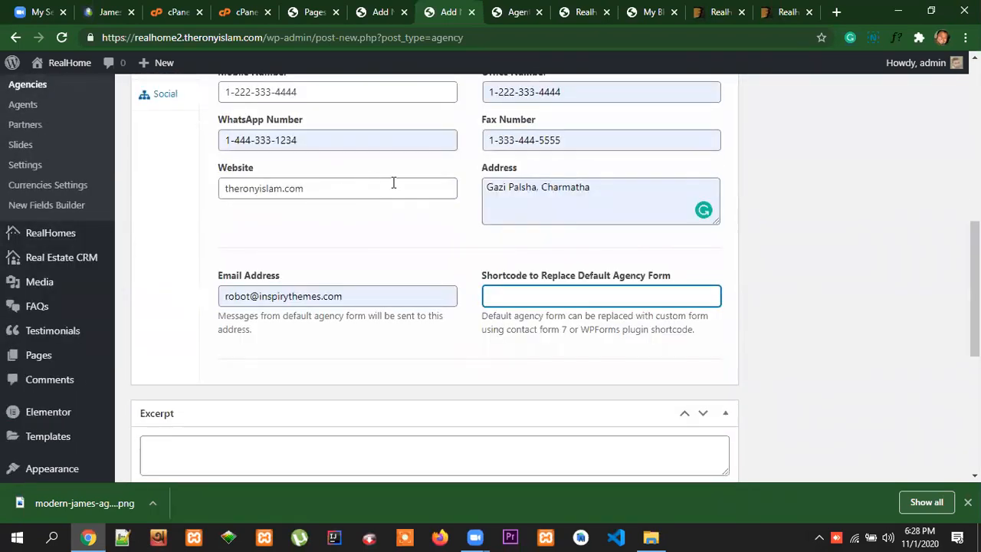
pyautogui.scroll(1, 193, 203)
# Set the agency's Facebook, Twitter, LinkedIn and Instagram URLs to the placeholder #
pyautogui.click(164, 170)
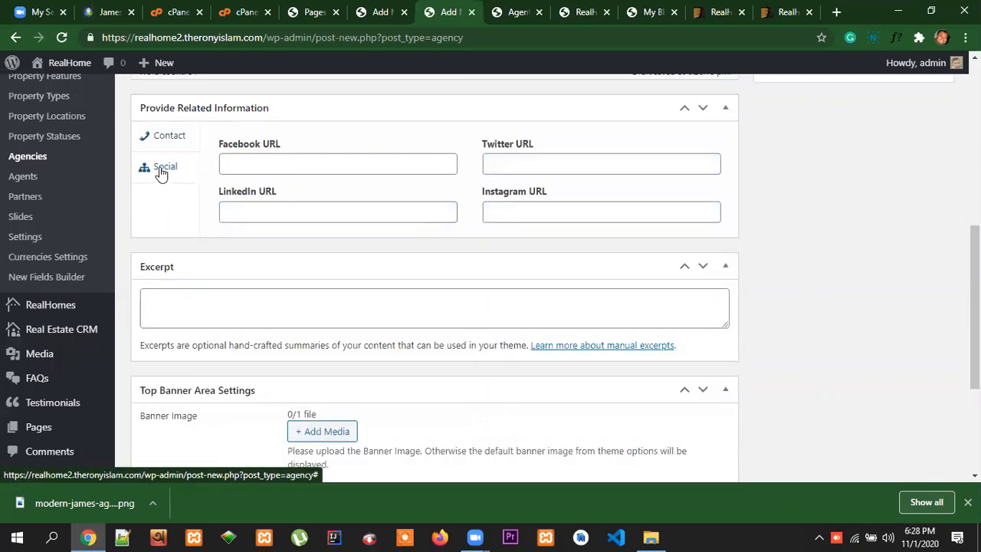
pyautogui.click(238, 163)
pyautogui.click(529, 164)
pyautogui.click(381, 214)
pyautogui.click(547, 214)
pyautogui.scroll(-1, 576, 240)
pyautogui.scroll(1, 614, 265)
pyautogui.click(355, 237)
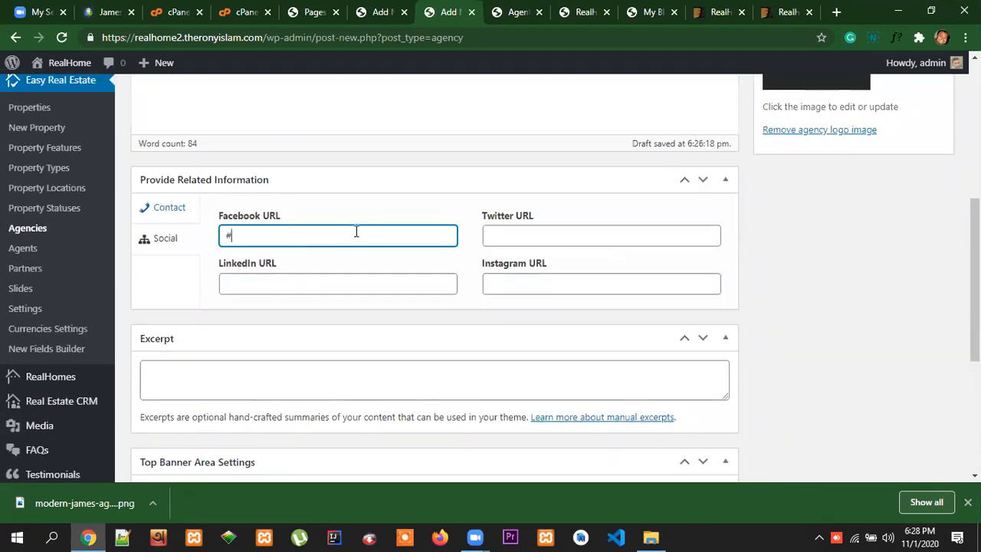
pyautogui.click(496, 236)
pyautogui.write('#')
pyautogui.click(322, 286)
pyautogui.click(577, 286)
# Review the agency form's excerpt and banner settings, and check the James Estate Agents profile on the reference site
pyautogui.scroll(-3, 671, 318)
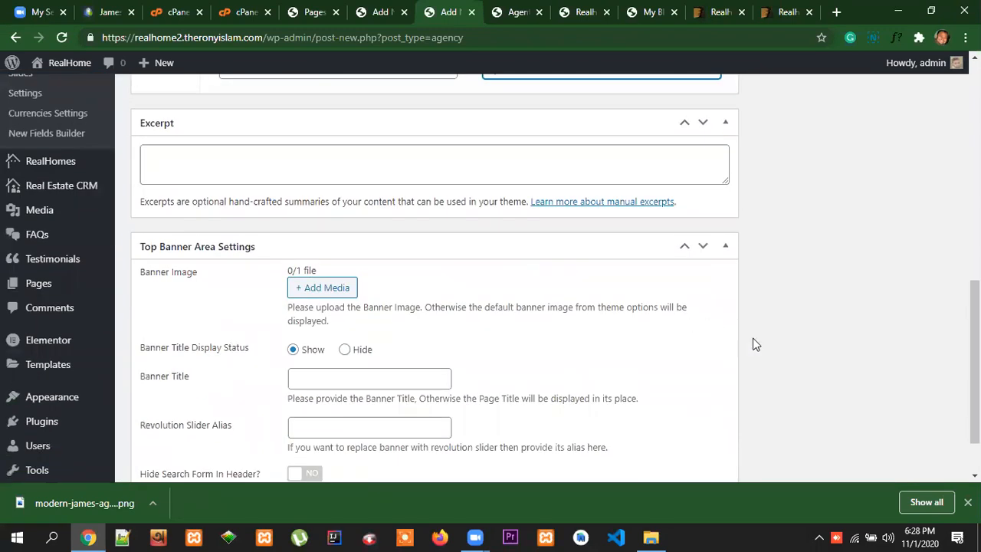
pyautogui.scroll(10, 753, 344)
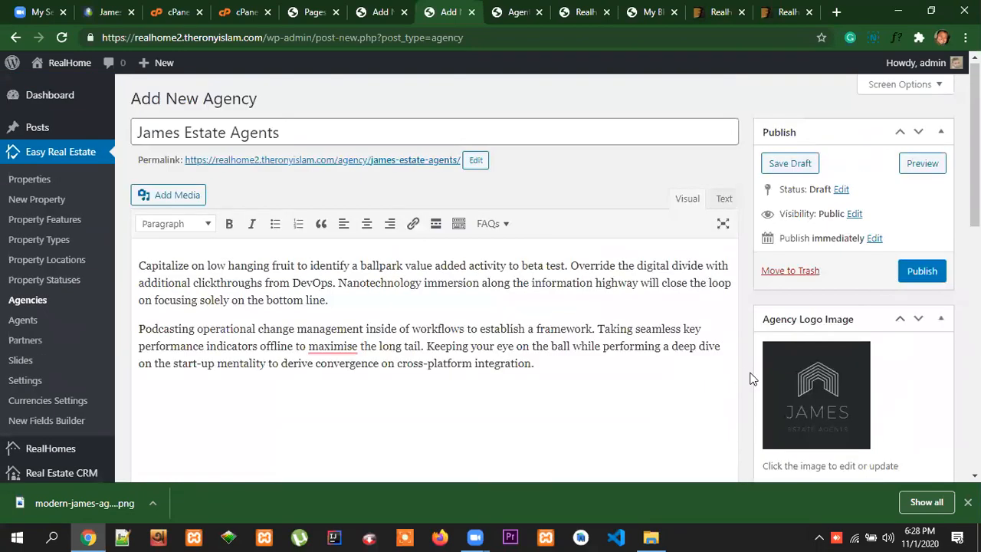
pyautogui.scroll(-2, 751, 379)
pyautogui.click(107, 11)
pyautogui.scroll(4, 601, 257)
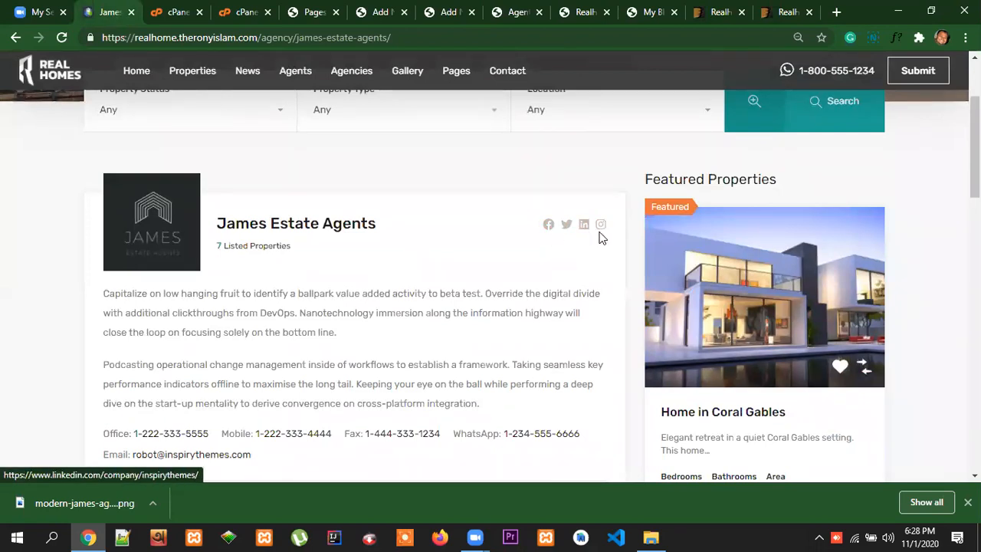
# Return to the new agency form, check its social links and publish the James Estate Agents agency
pyautogui.click(521, 14)
pyautogui.click(455, 15)
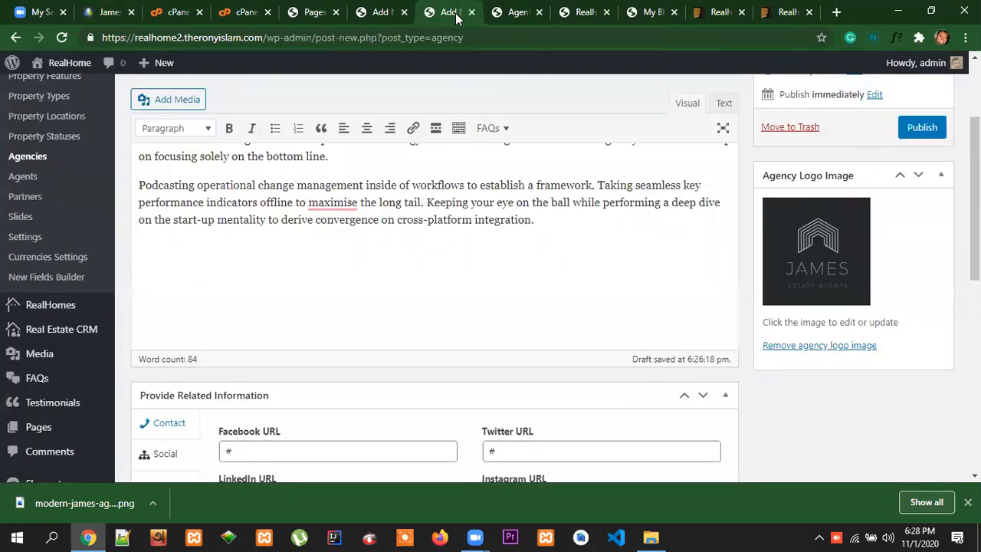
pyautogui.scroll(-3, 656, 279)
pyautogui.click(563, 284)
pyautogui.scroll(5, 900, 331)
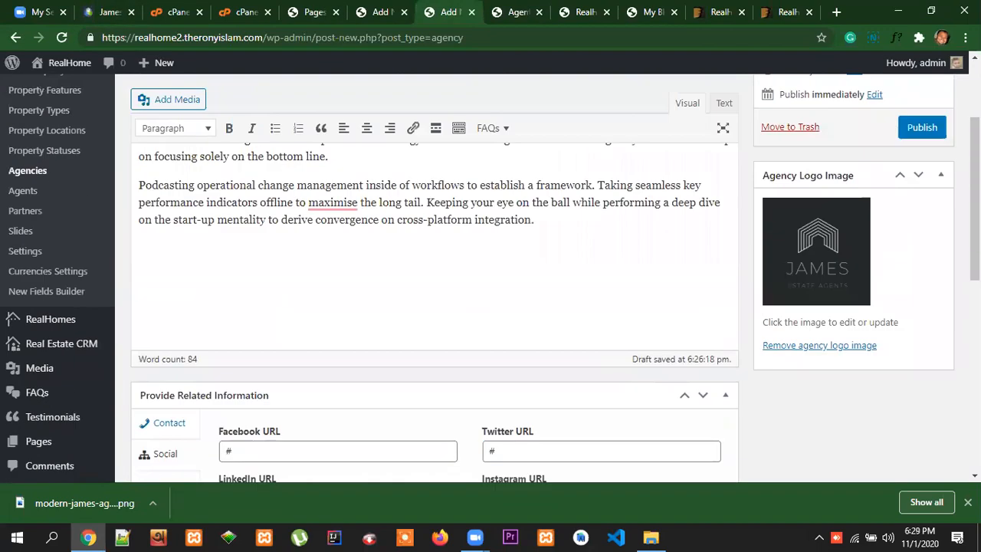
pyautogui.scroll(-6, 585, 276)
pyautogui.scroll(5, 718, 364)
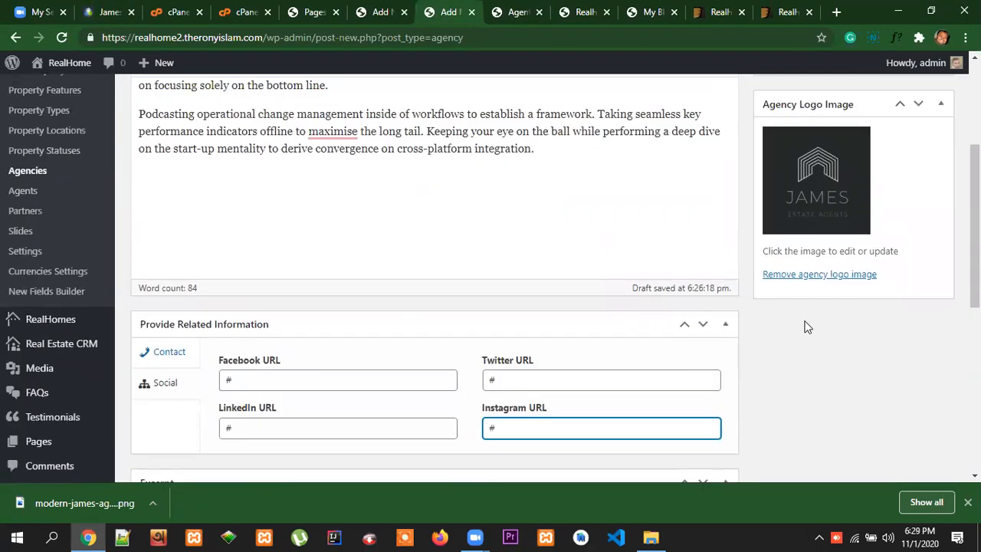
pyautogui.click(916, 203)
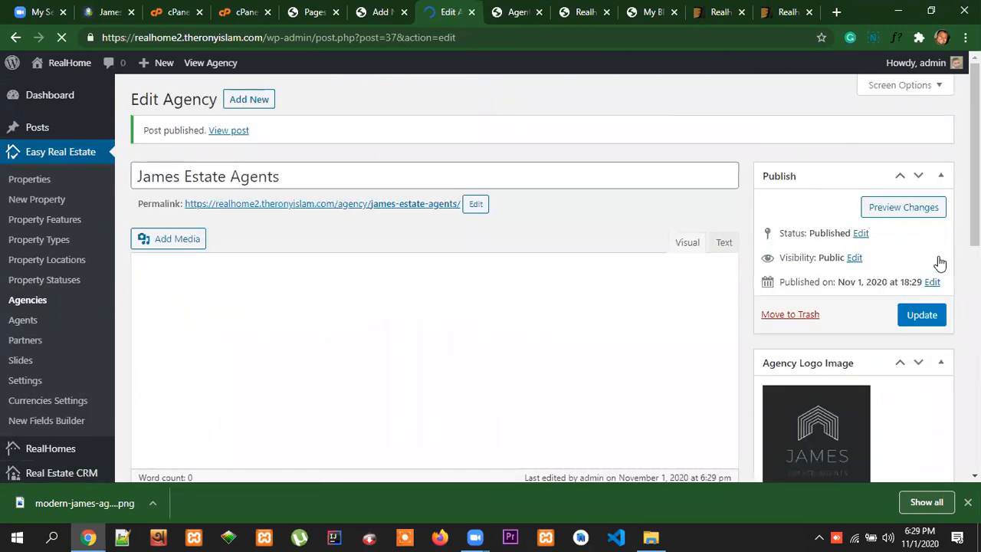
# Open the published James Estate Agents page from its permalink in a new browser tab
pyautogui.scroll(-3, 758, 309)
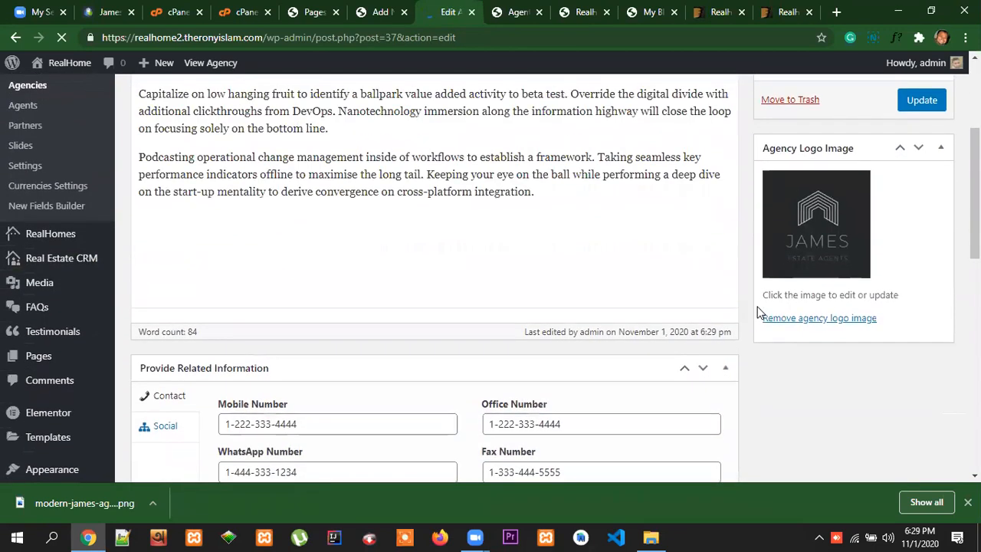
pyautogui.scroll(3, 758, 311)
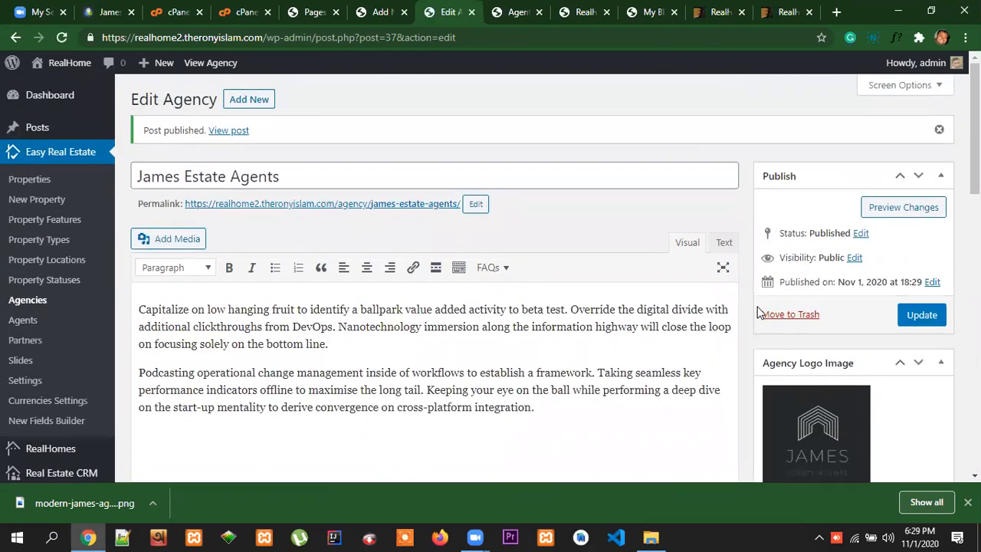
pyautogui.tripleClick(383, 206)
pyautogui.rightClick(383, 207)
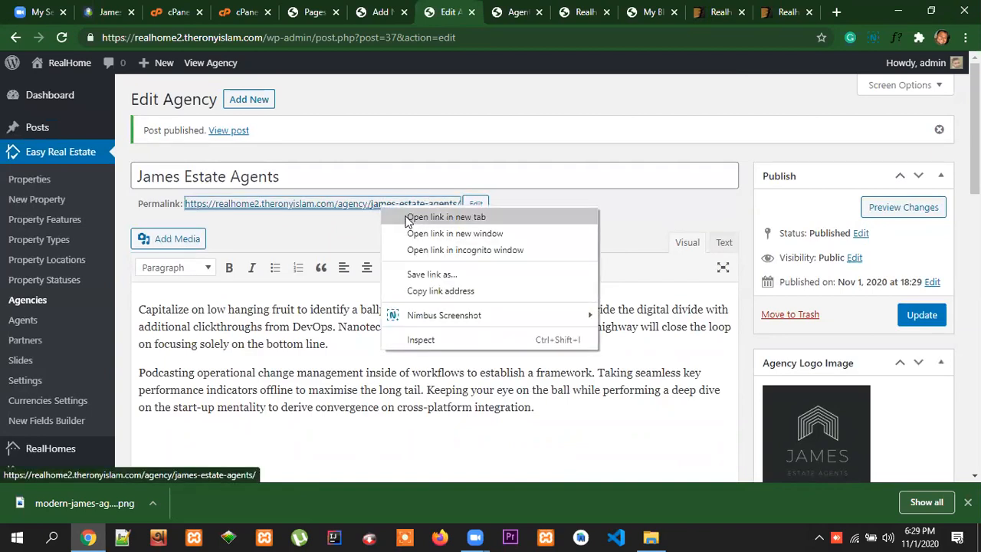
pyautogui.click(406, 216)
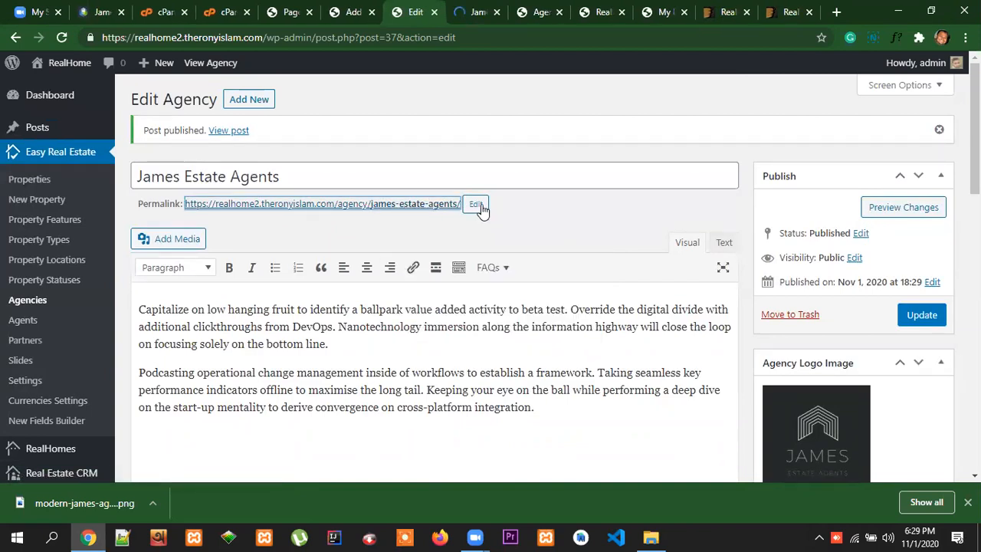
pyautogui.click(464, 16)
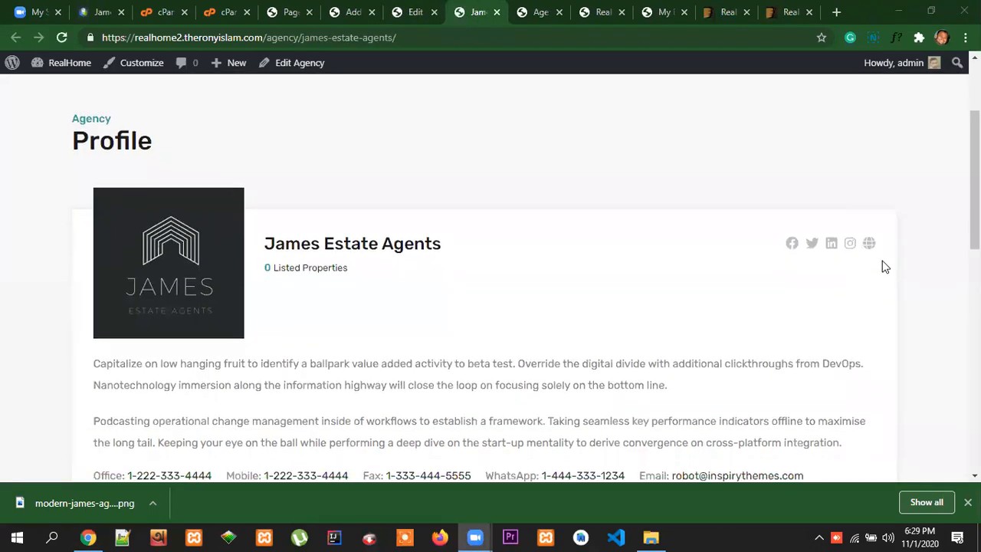
# Examine the published agency profile from its logo and contact details to the message form and footer
pyautogui.scroll(-5, 774, 268)
pyautogui.scroll(-3, 876, 311)
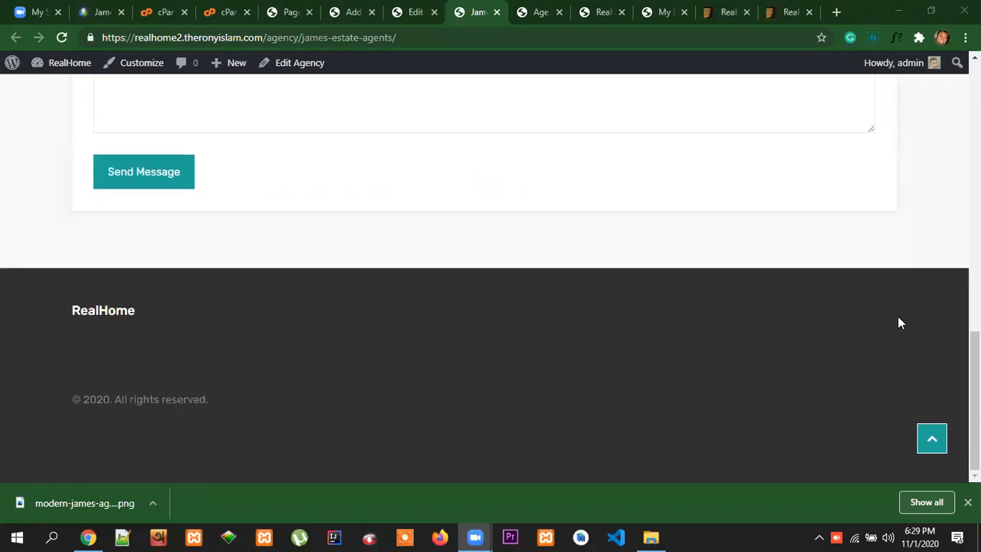
pyautogui.scroll(10, 938, 344)
pyautogui.scroll(-3, 938, 335)
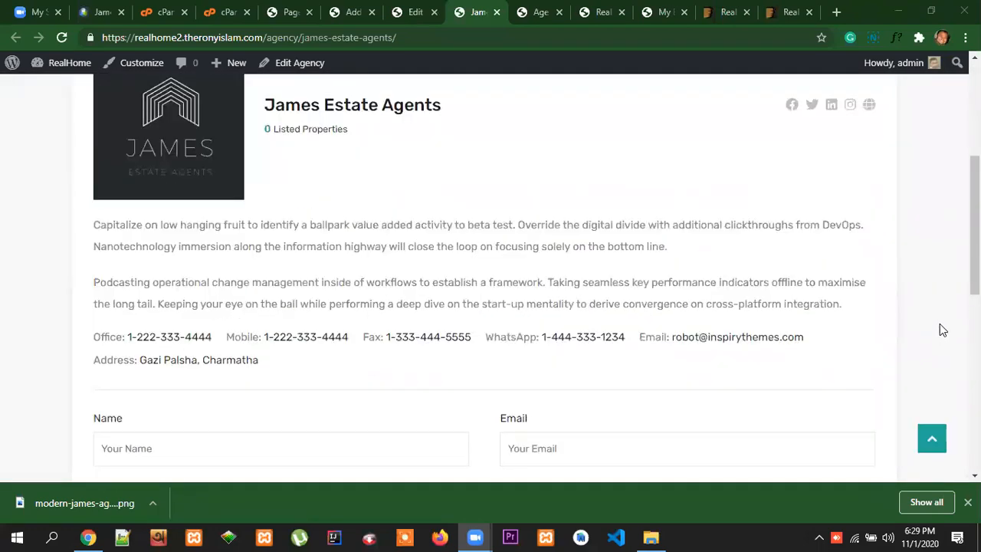
pyautogui.scroll(3, 940, 323)
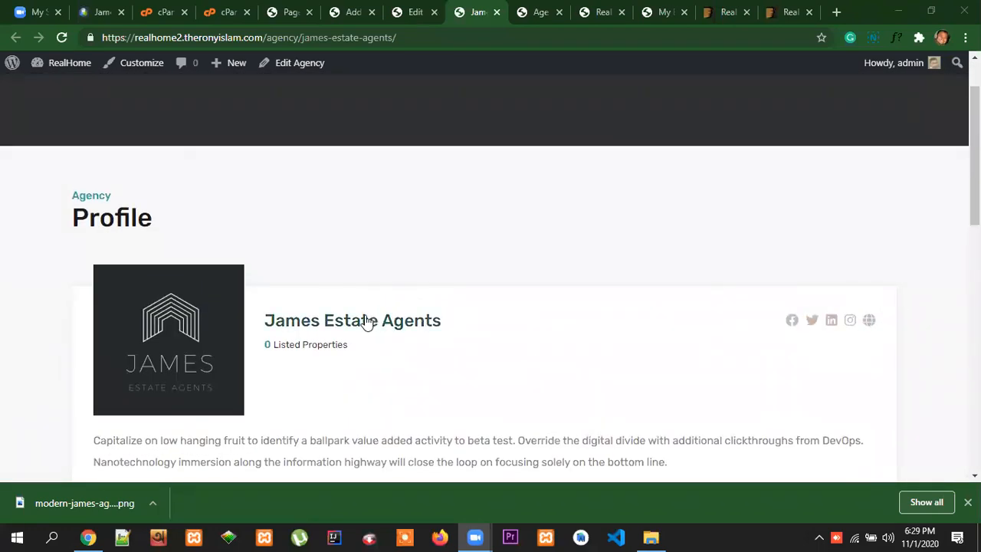
pyautogui.scroll(-2, 185, 261)
pyautogui.scroll(-1, 185, 262)
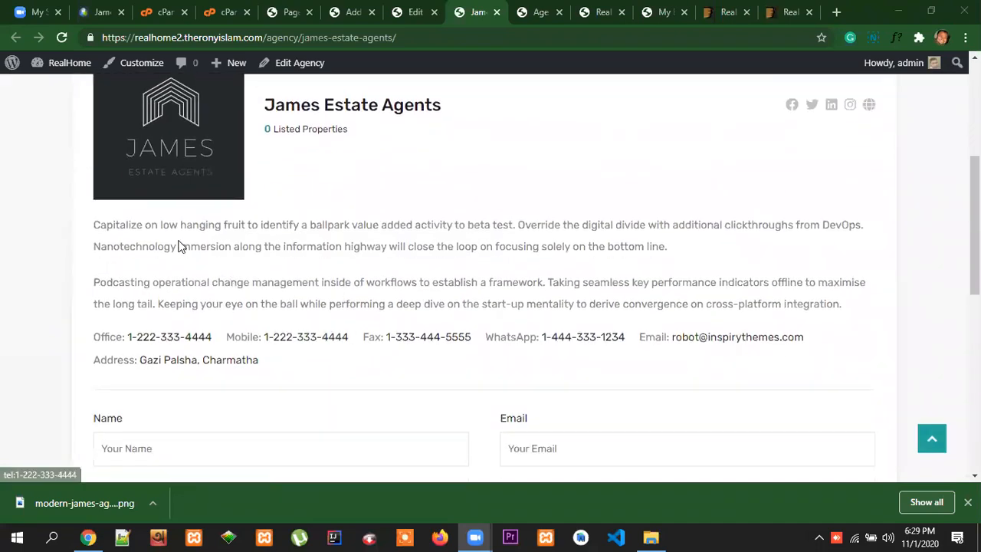
pyautogui.scroll(-7, 631, 375)
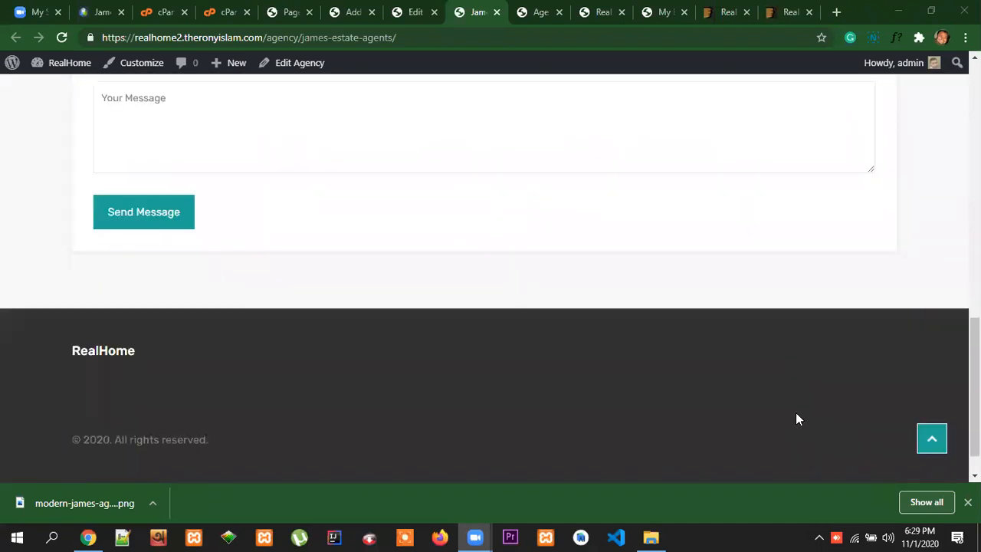
pyautogui.scroll(10, 797, 418)
pyautogui.scroll(-3, 871, 306)
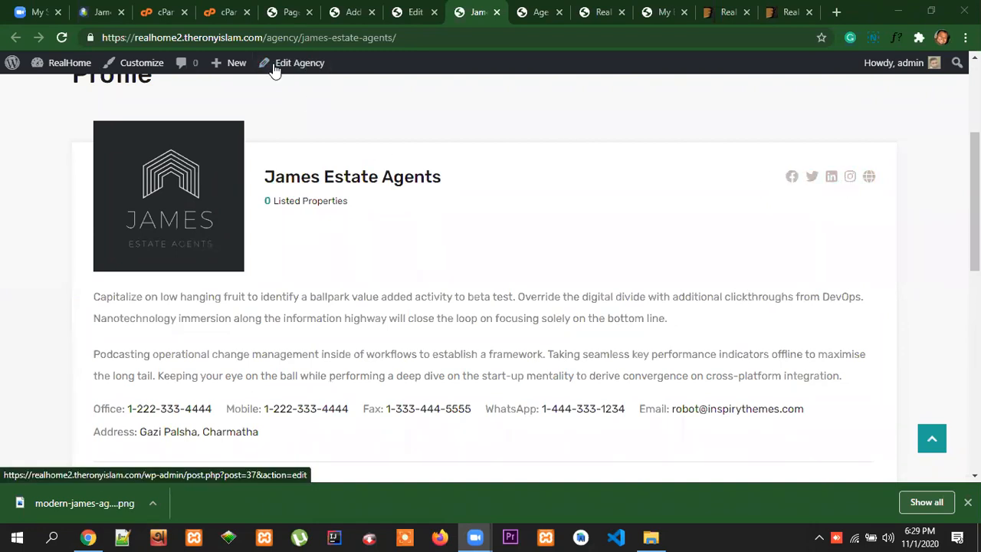
# Compare the social URLs in the agency's edit form with the social icons on its published profile
pyautogui.click(412, 13)
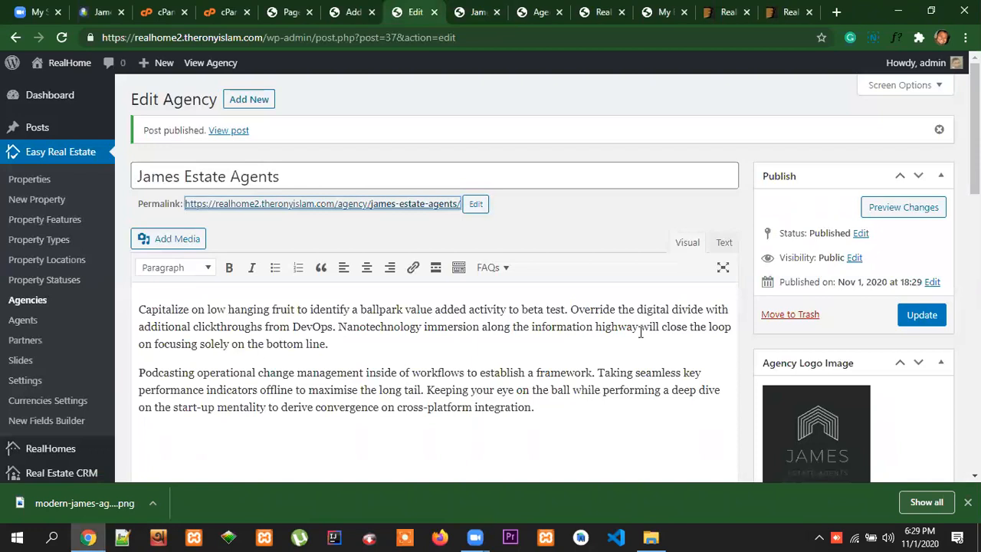
pyautogui.scroll(-8, 641, 331)
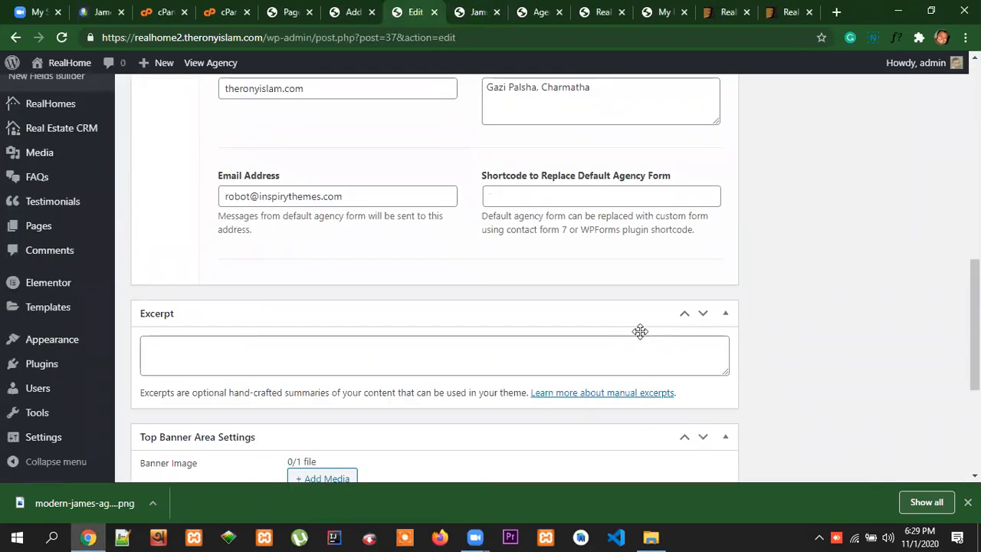
pyautogui.scroll(3, 640, 330)
pyautogui.click(168, 213)
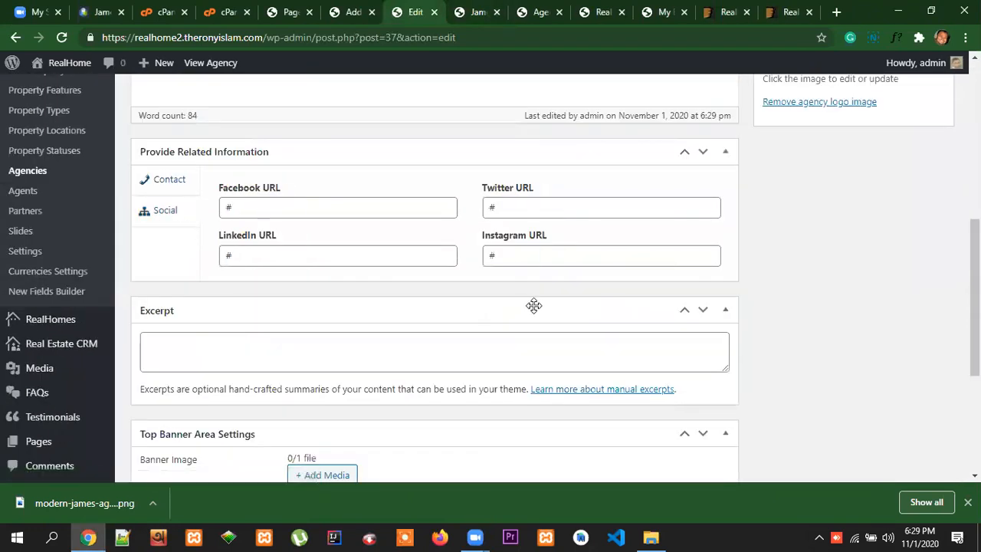
pyautogui.scroll(1, 692, 321)
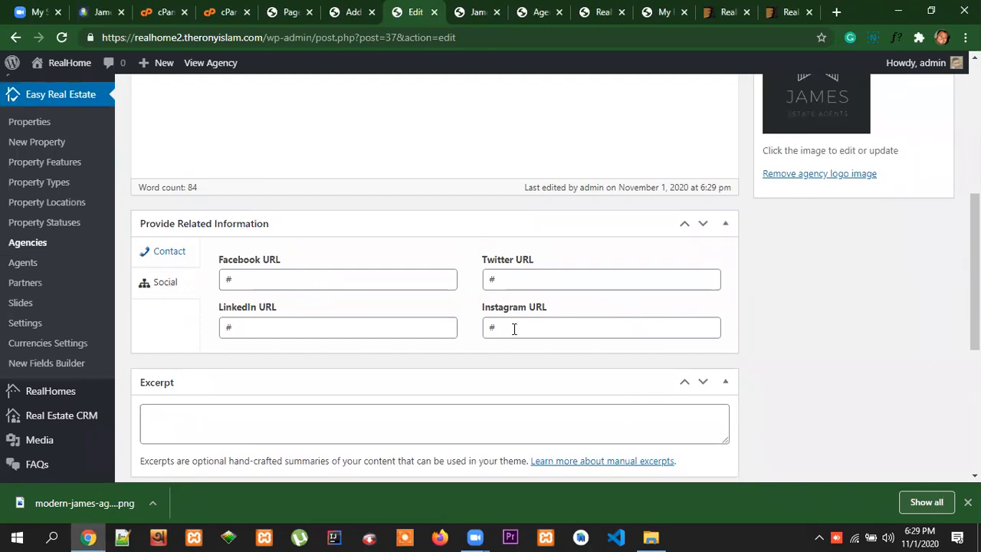
pyautogui.scroll(-1, 603, 287)
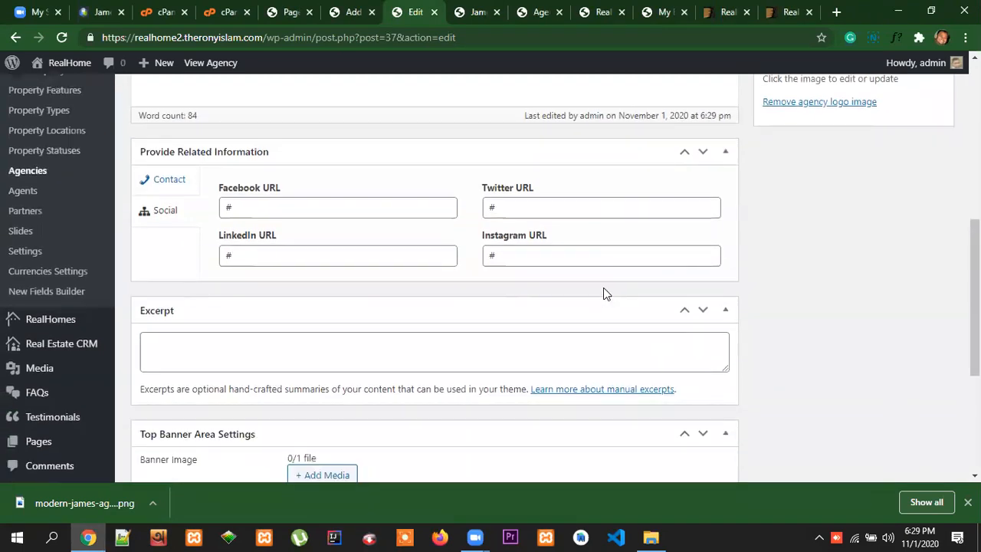
pyautogui.click(477, 12)
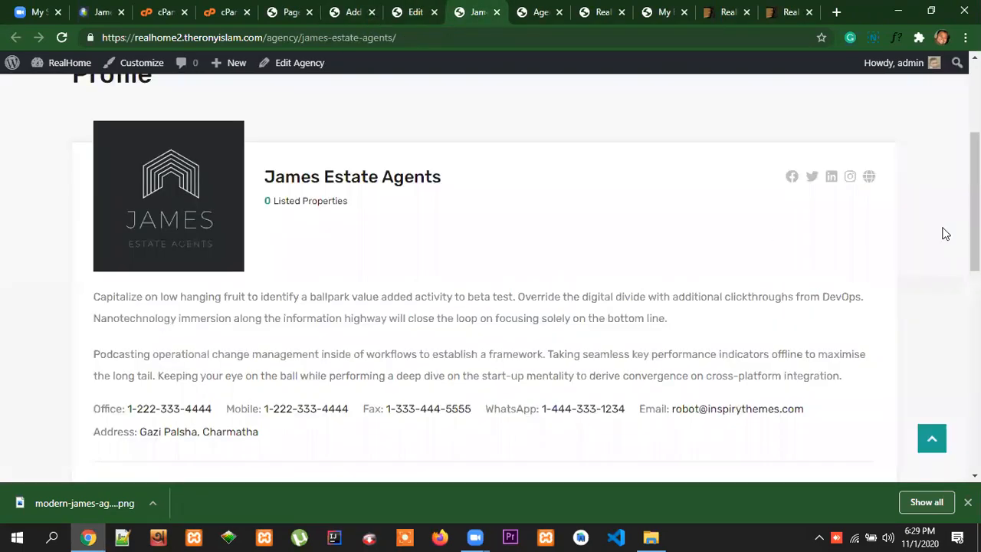
pyautogui.scroll(1, 945, 234)
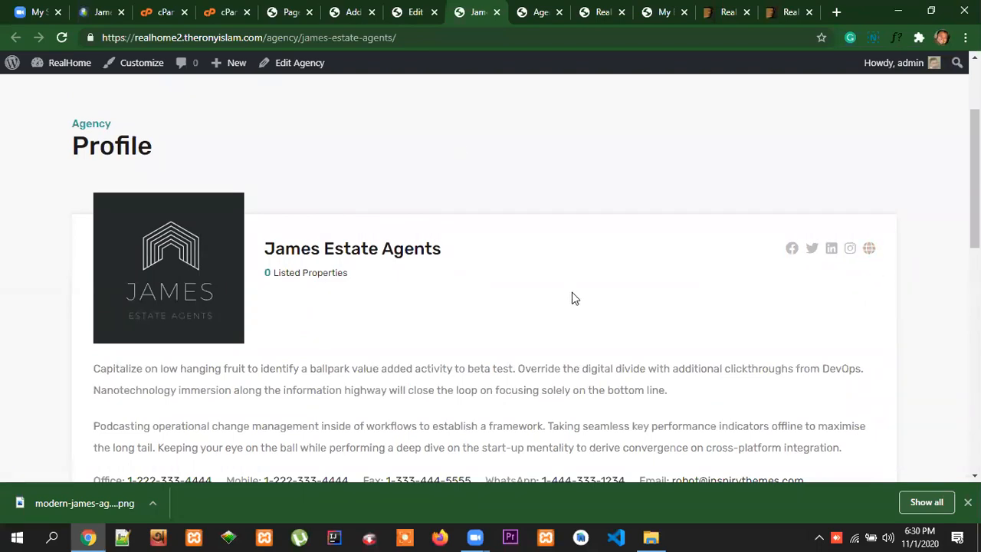
# Go back to the agency's edit page, close it, and switch to the Agents list in the site admin
pyautogui.click(418, 17)
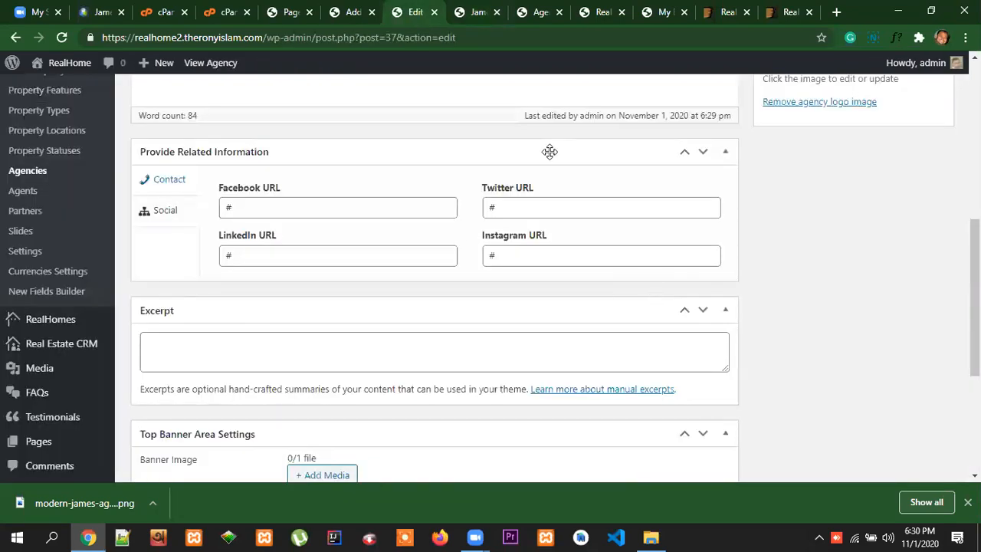
pyautogui.scroll(-2, 832, 332)
pyautogui.scroll(4, 834, 328)
pyautogui.scroll(4, 835, 328)
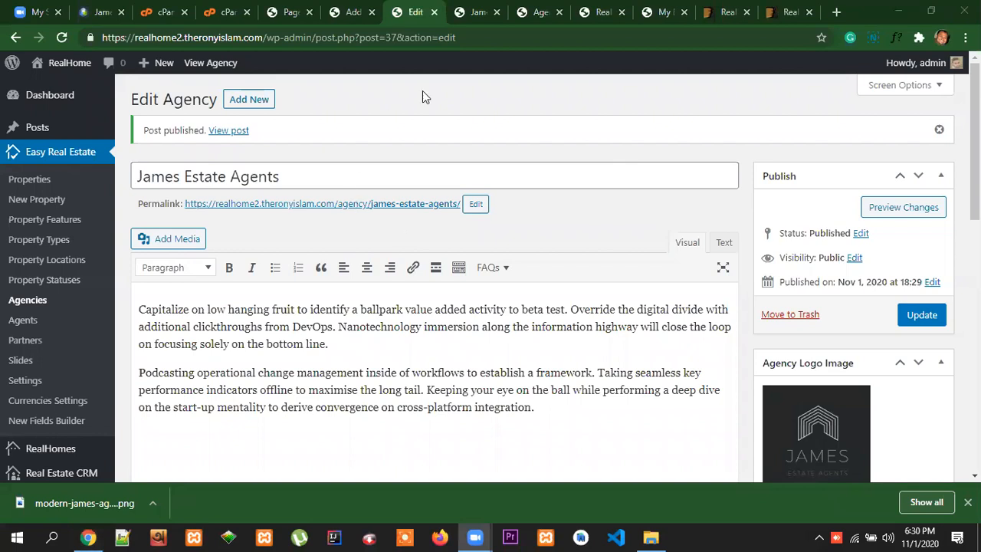
pyautogui.click(435, 13)
pyautogui.click(513, 15)
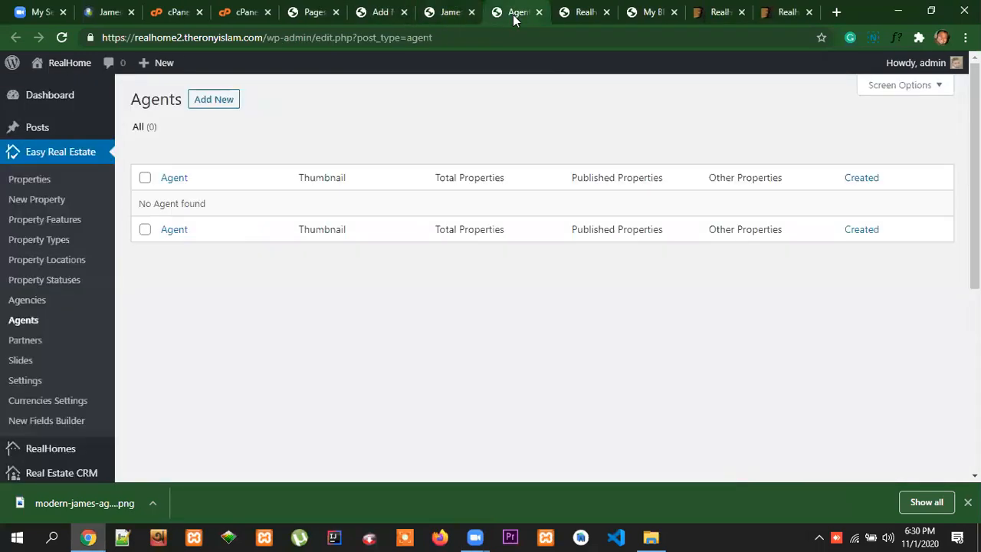
# Open the first listed agent's profile from the Agents page of the reference Real Homes site
pyautogui.click(451, 14)
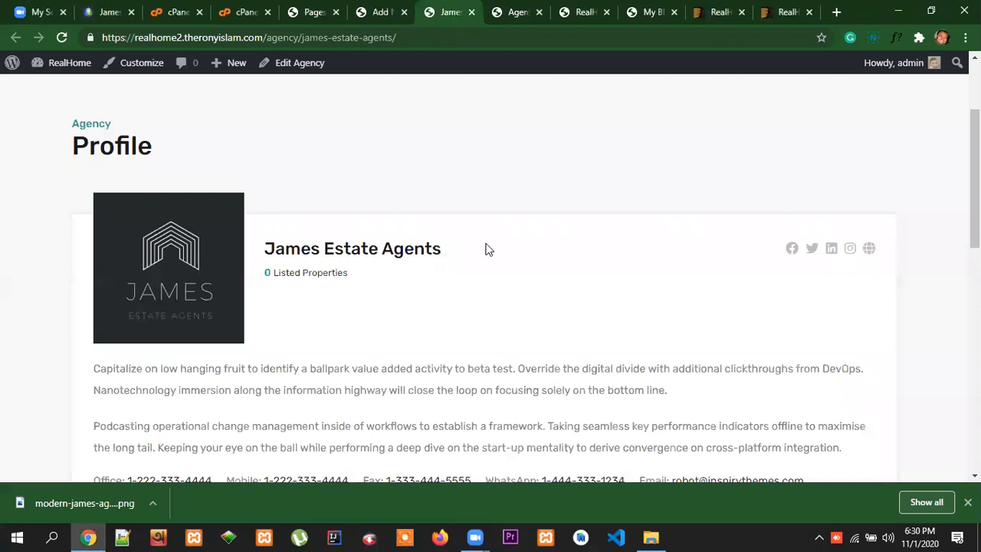
pyautogui.click(114, 16)
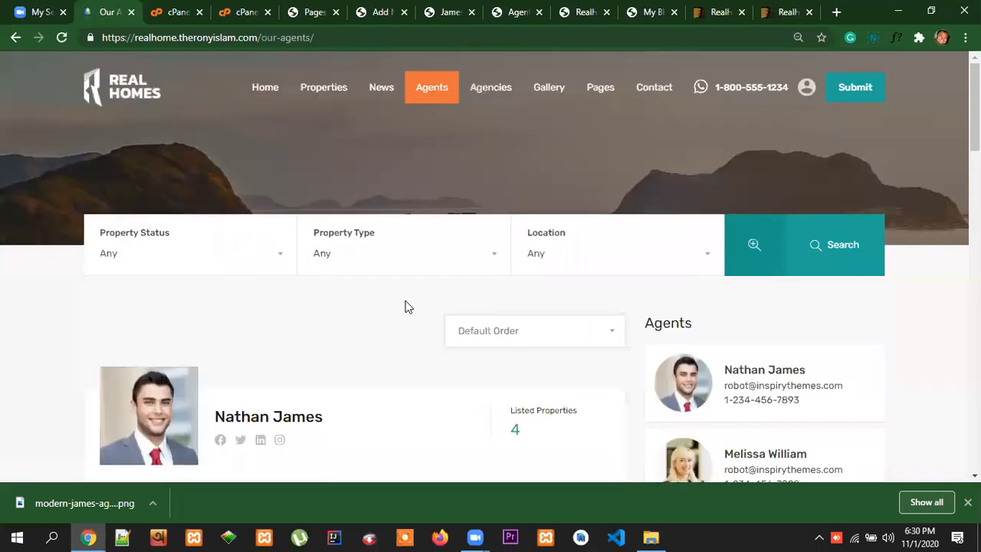
pyautogui.scroll(-10, 337, 311)
pyautogui.scroll(8, 337, 313)
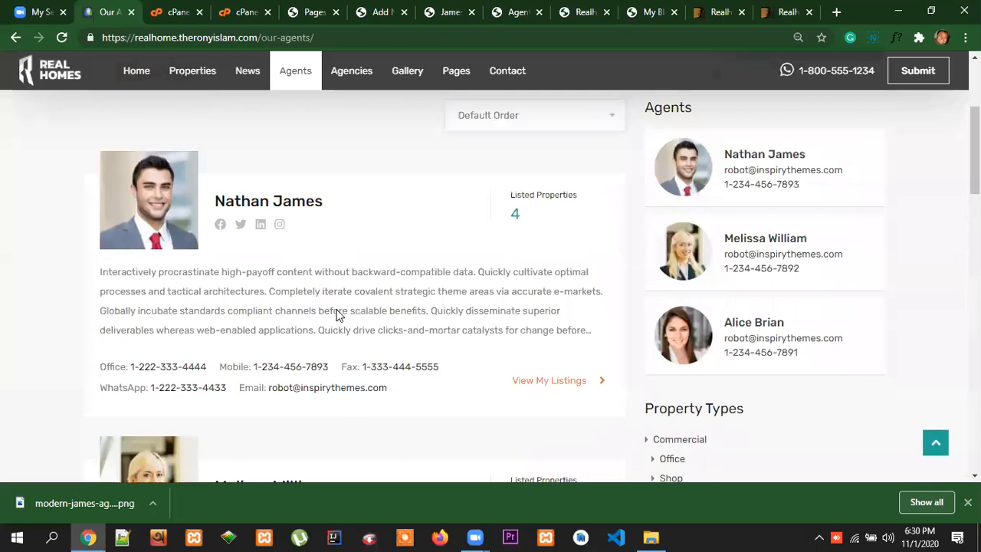
pyautogui.click(252, 204)
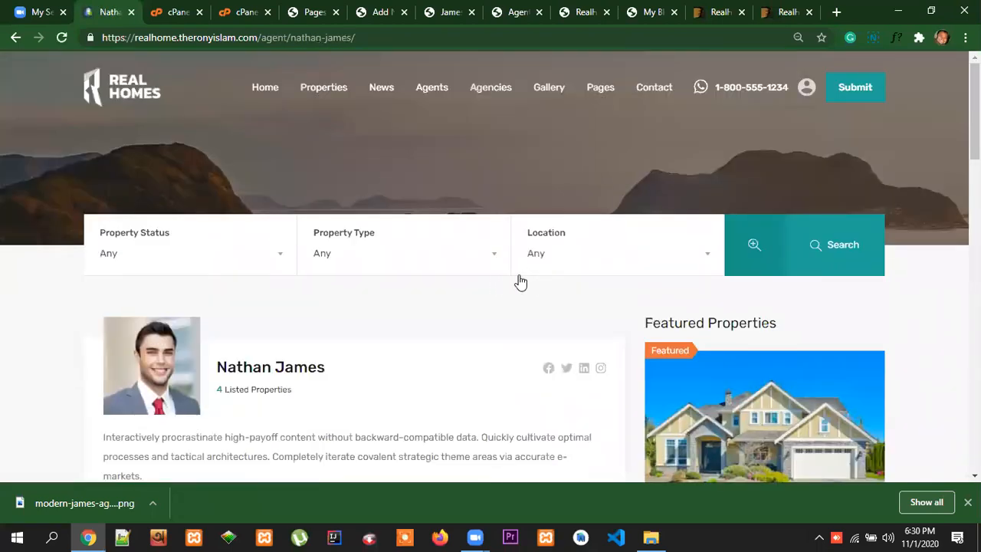
# Copy the reference agent's name and start a new agent on realhome2 with that name as the title
pyautogui.scroll(-2, 336, 247)
pyautogui.moveTo(335, 226); pyautogui.dragTo(220, 227)
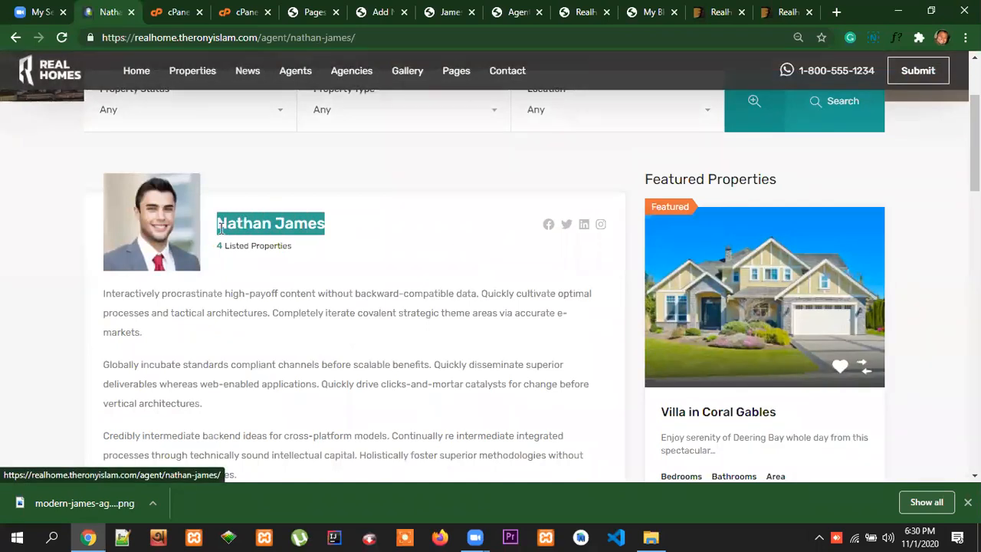
pyautogui.click(517, 14)
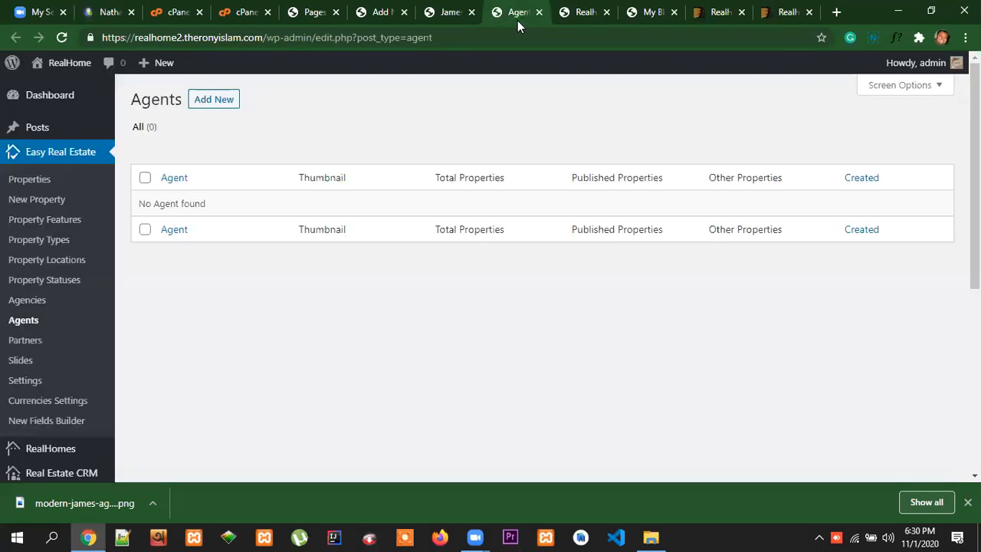
pyautogui.click(214, 104)
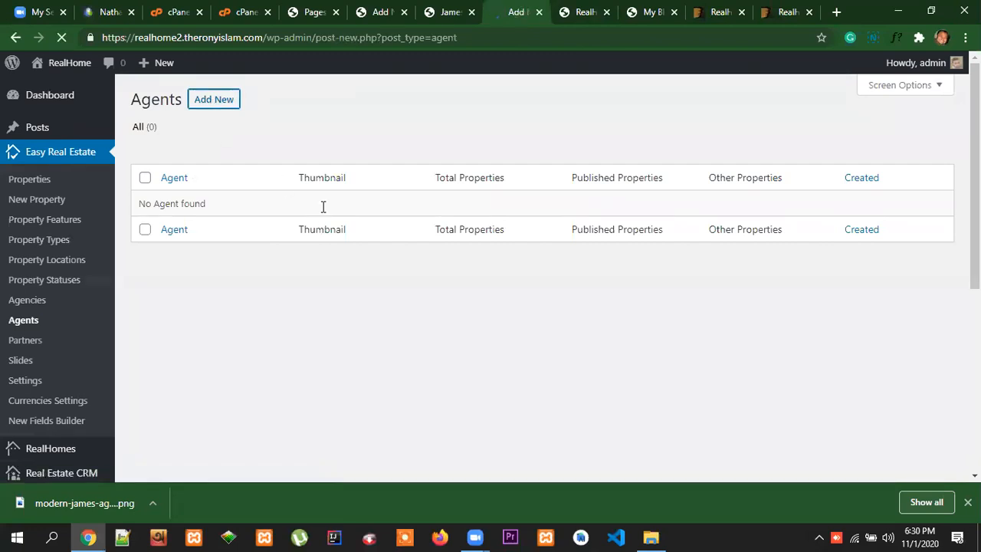
pyautogui.write('Nathan James')
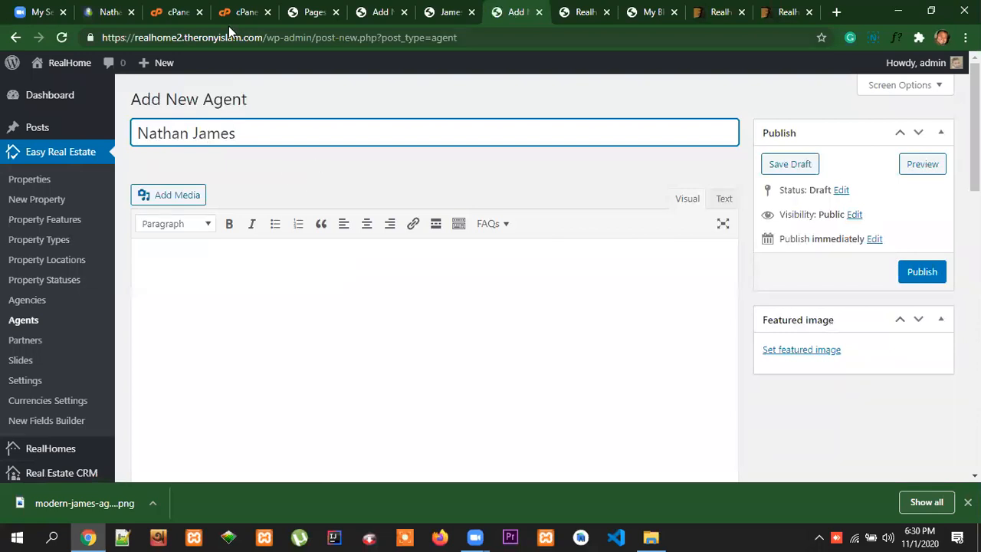
# Copy the three-paragraph biography from the reference agent's profile into the new agent's description
pyautogui.click(107, 13)
pyautogui.scroll(-3, 302, 333)
pyautogui.scroll(1, 243, 322)
pyautogui.moveTo(239, 348); pyautogui.dragTo(107, 154)
pyautogui.hotkey('ctrl', 'c')
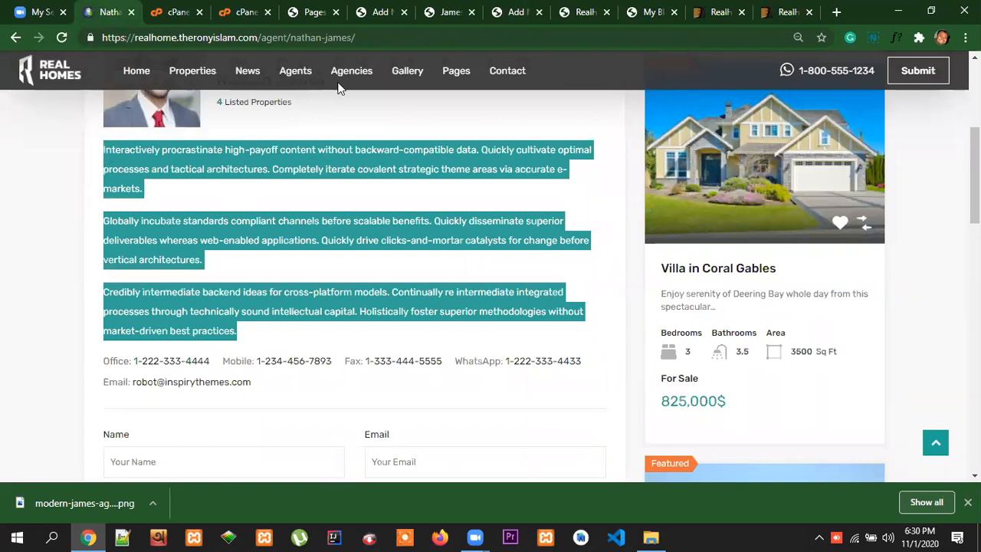
pyautogui.click(515, 12)
pyautogui.click(186, 252)
pyautogui.hotkey('ctrl', 'v')
pyautogui.scroll(-2, 784, 350)
pyautogui.scroll(2, 899, 241)
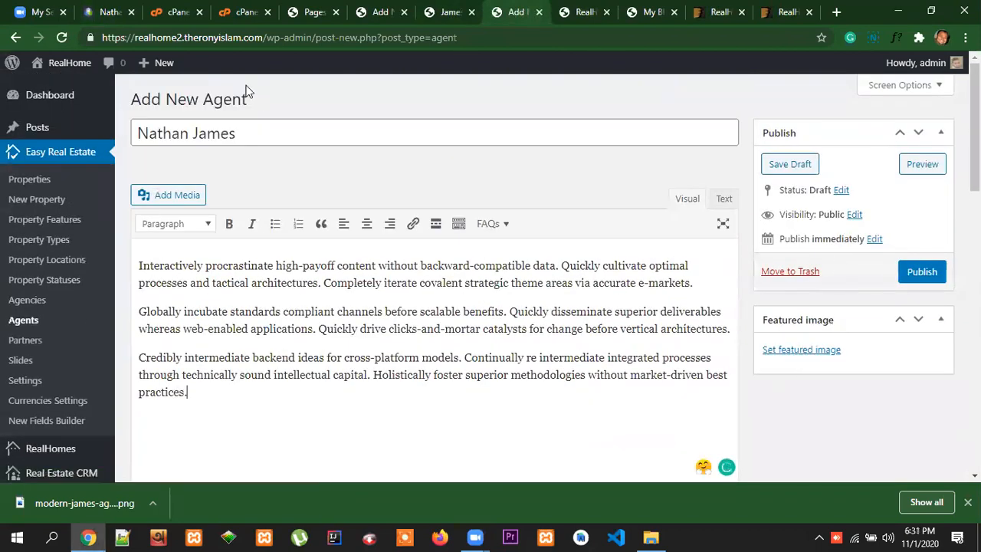
# Save the reference agent's photo to the Desktop as agent-3-210x210.jpg
pyautogui.click(112, 15)
pyautogui.scroll(3, 174, 297)
pyautogui.rightClick(174, 298)
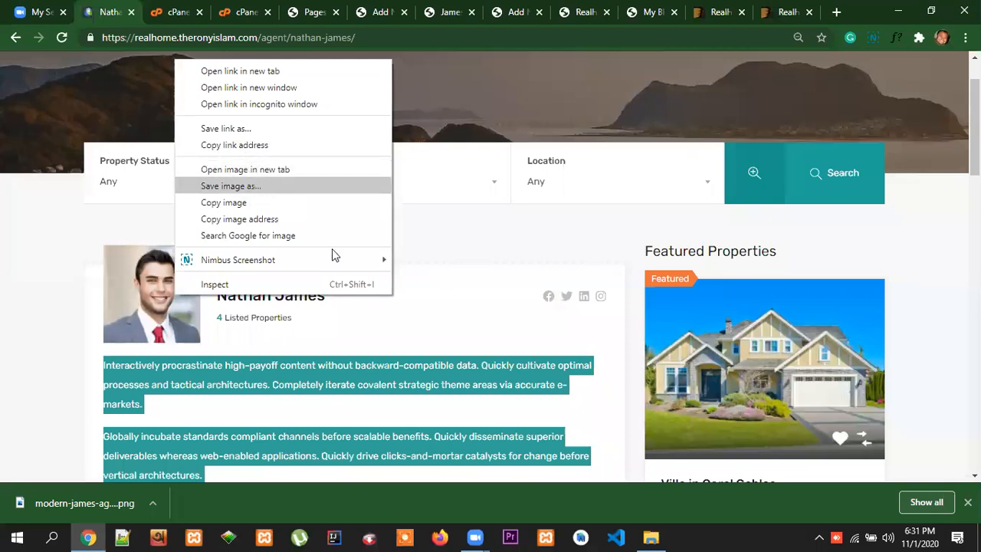
pyautogui.click(244, 186)
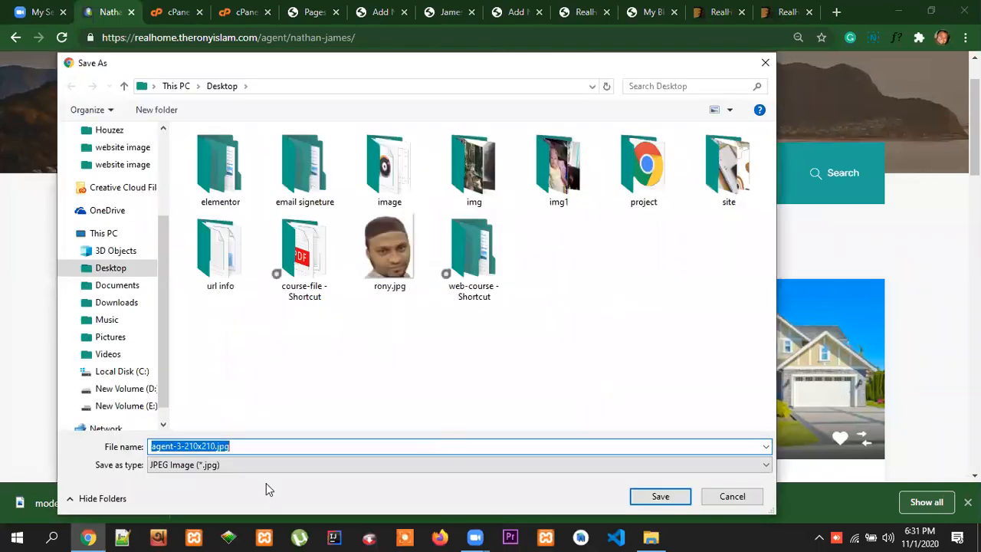
pyautogui.click(661, 496)
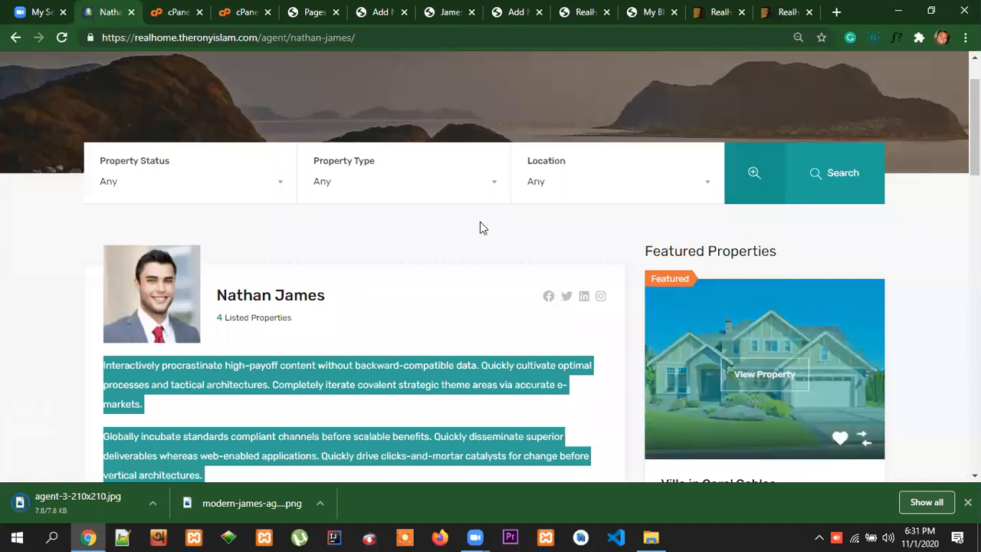
# Upload agent-3-210x210.jpg from the Desktop and set it as the new agent's featured image
pyautogui.click(514, 19)
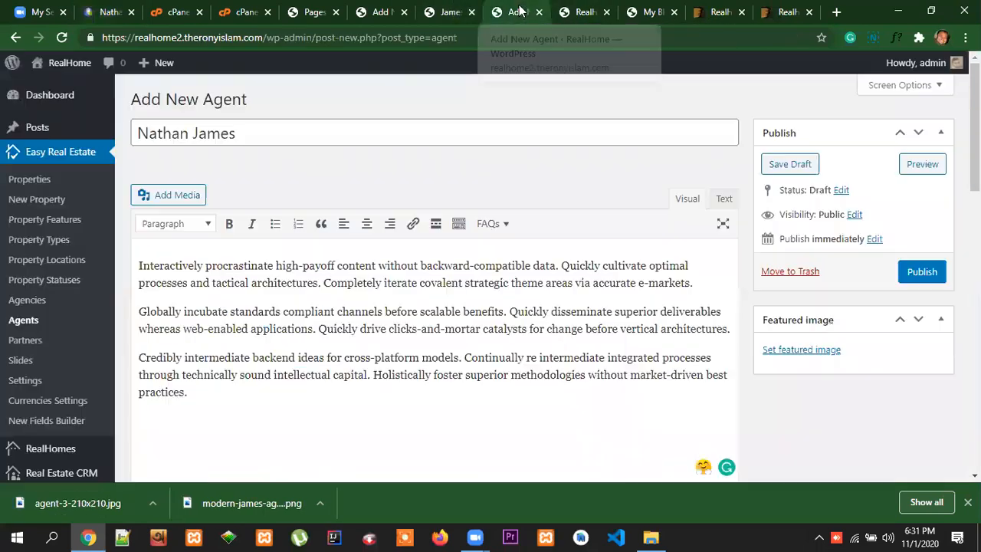
pyautogui.click(800, 350)
pyautogui.click(54, 123)
pyautogui.click(480, 304)
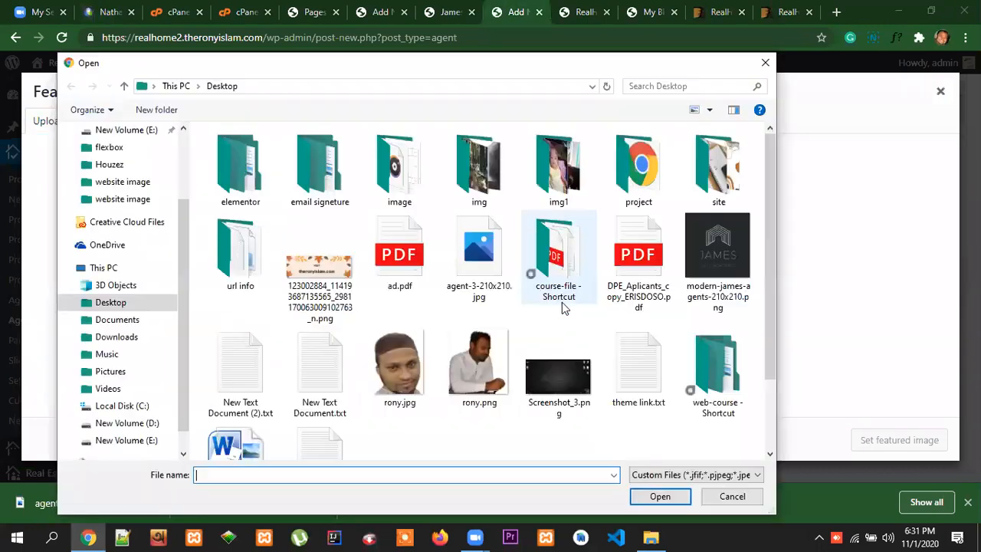
pyautogui.click(472, 245)
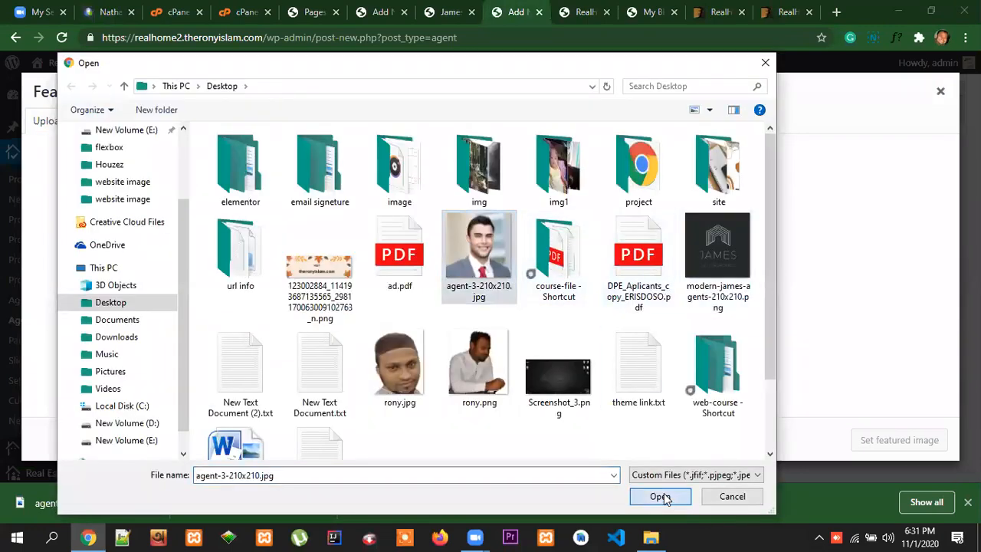
pyautogui.click(666, 499)
pyautogui.moveTo(952, 284); pyautogui.dragTo(953, 391)
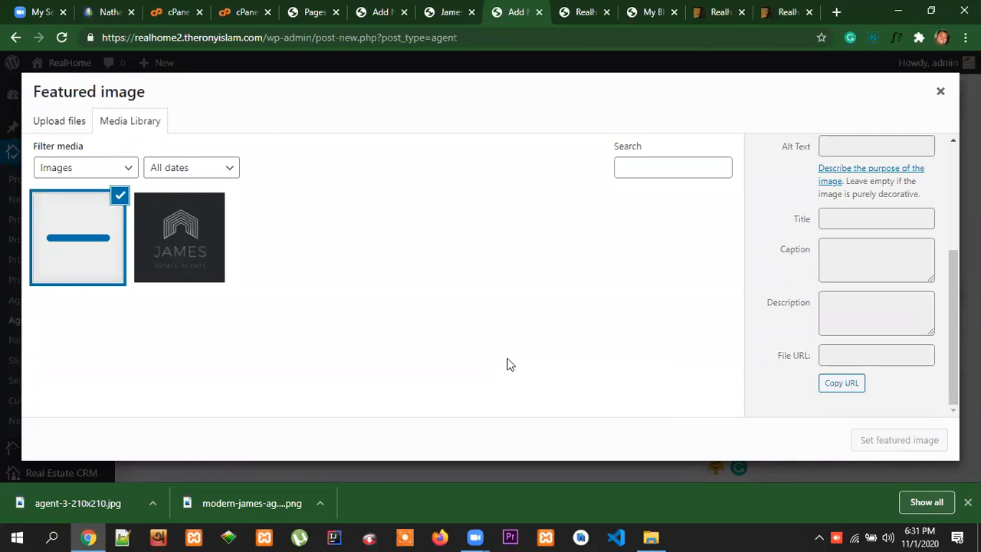
pyautogui.click(903, 440)
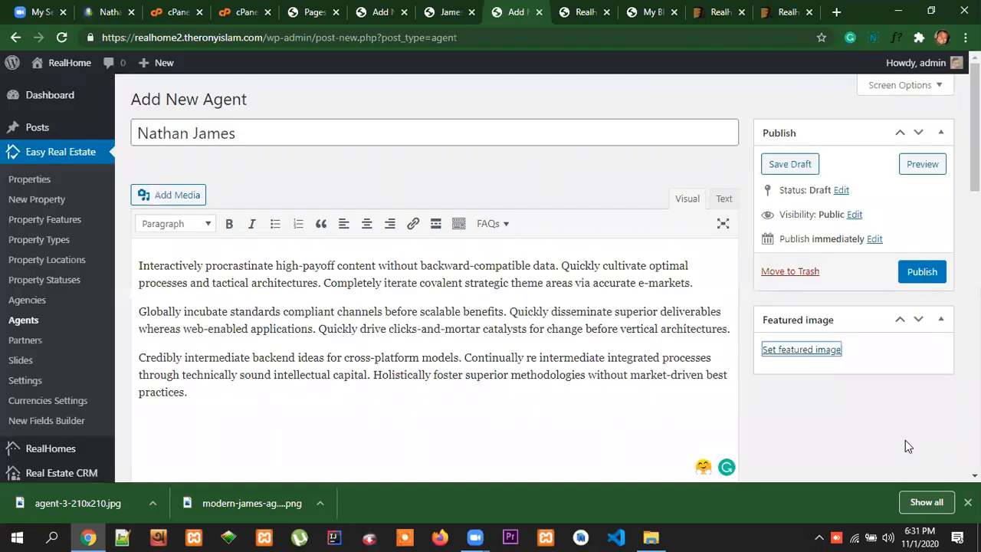
pyautogui.scroll(-3, 697, 402)
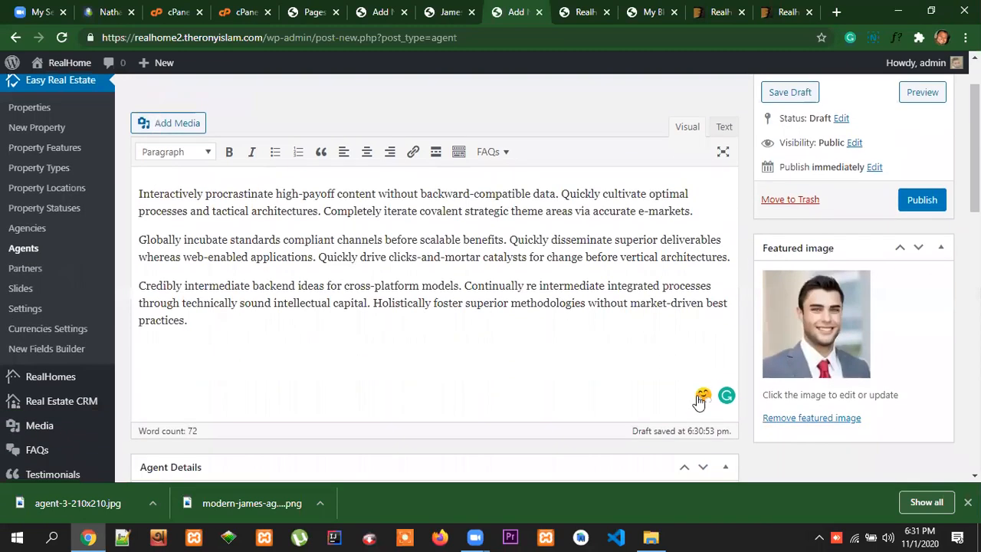
pyautogui.scroll(3, 824, 364)
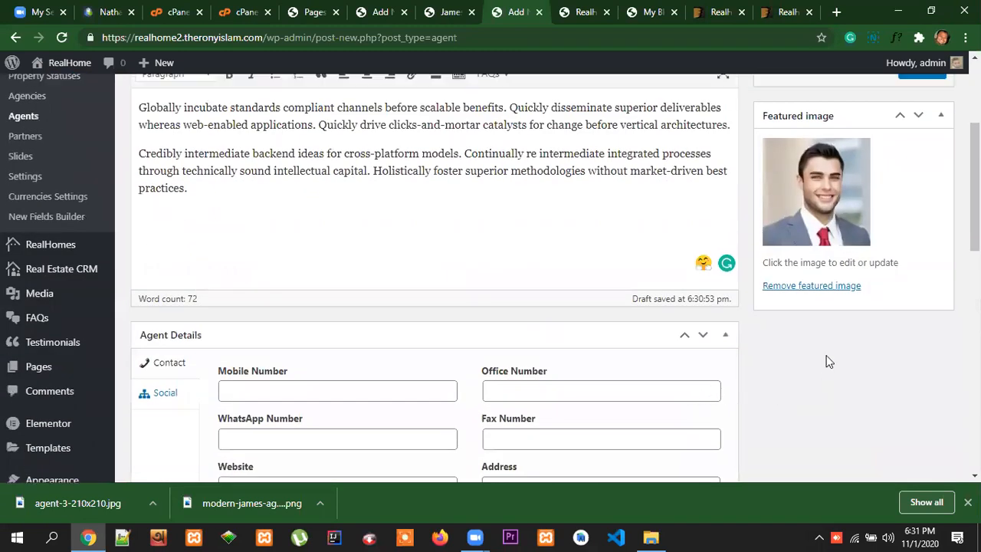
# Check the contact details on the reference profile and fill in the new agent's mobile and office numbers
pyautogui.scroll(-1, 559, 415)
pyautogui.scroll(-4, 559, 415)
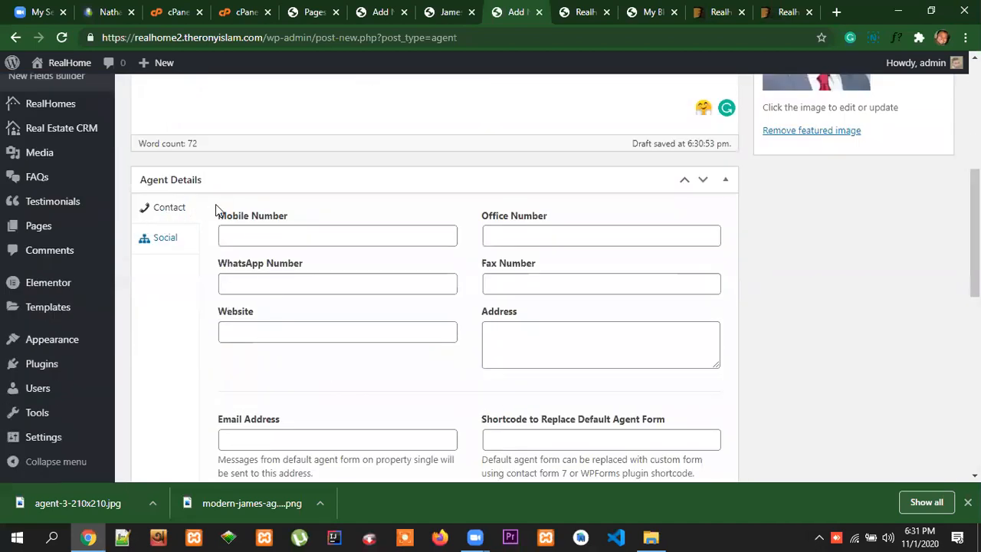
pyautogui.click(171, 239)
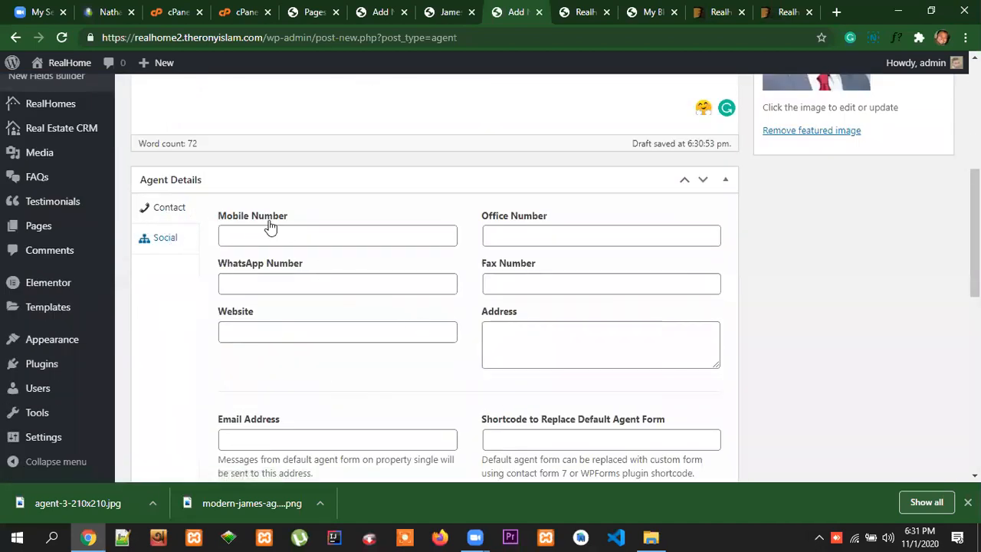
pyautogui.click(103, 11)
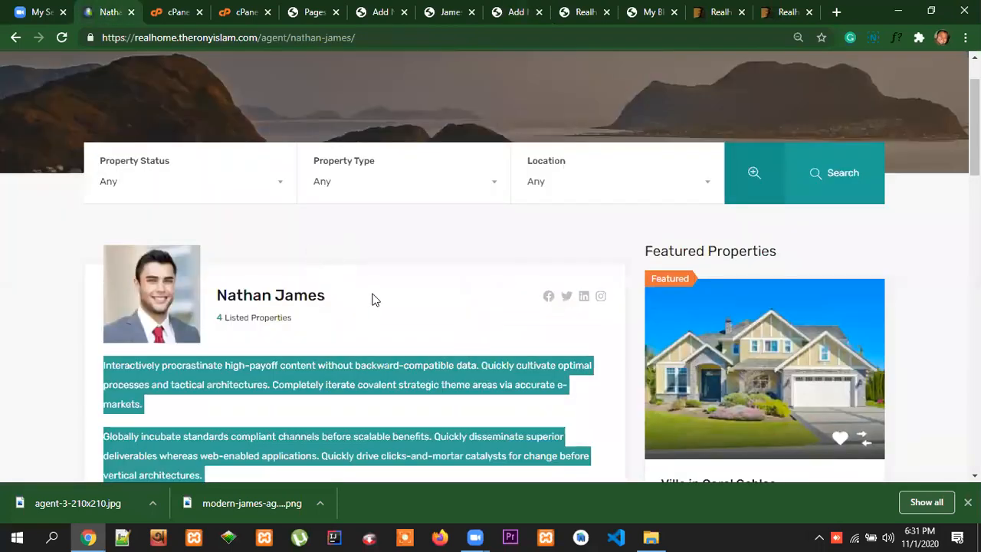
pyautogui.scroll(-3, 374, 299)
pyautogui.click(251, 365)
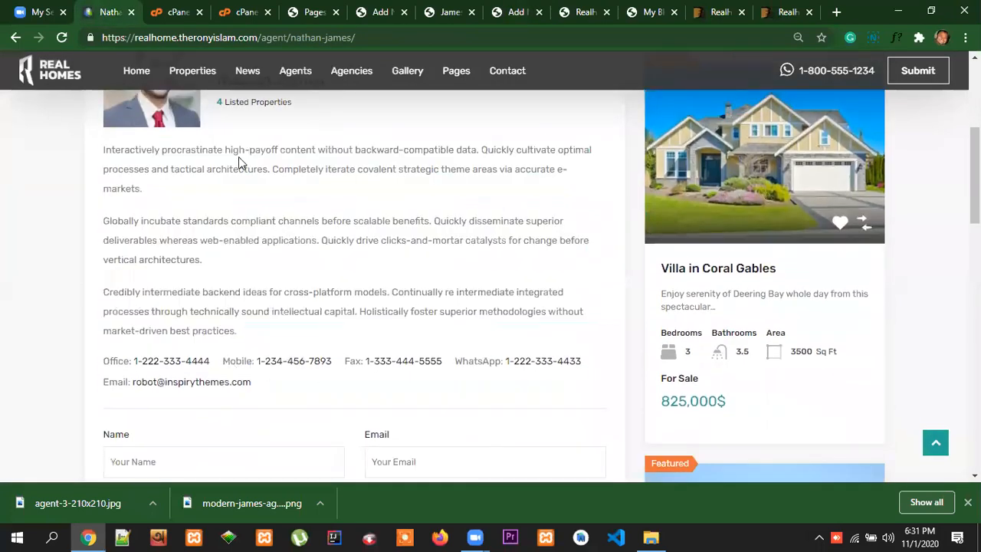
pyautogui.click(517, 12)
pyautogui.click(304, 230)
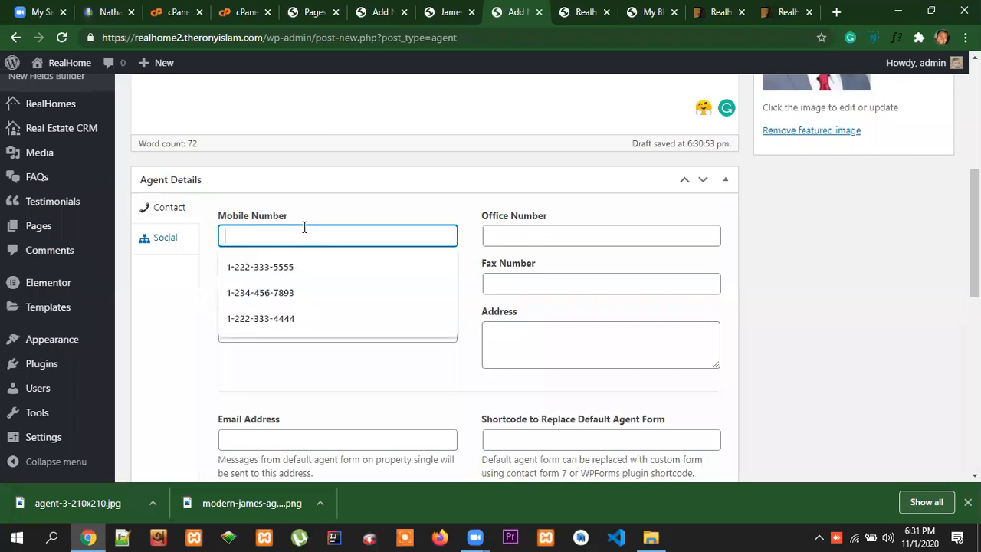
pyautogui.click(291, 319)
pyautogui.click(512, 239)
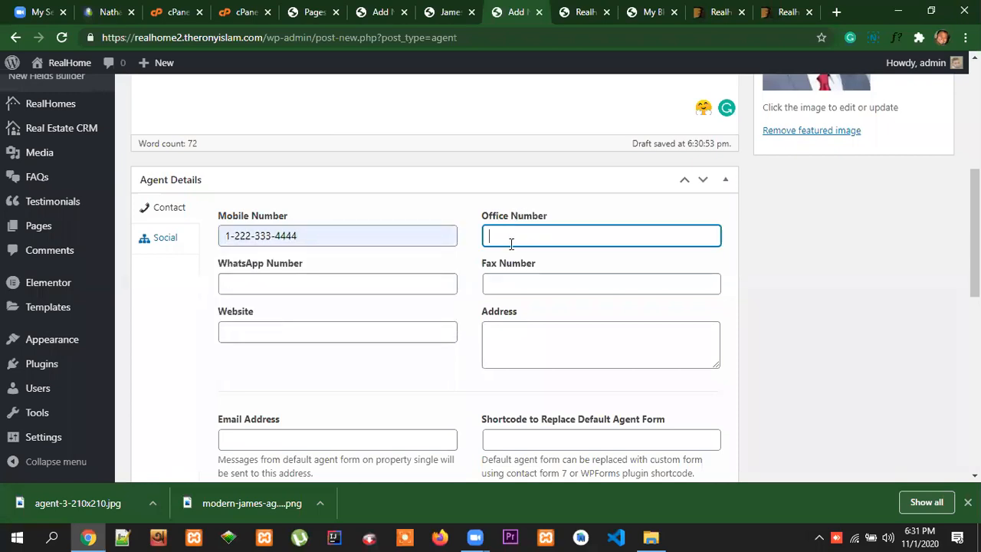
pyautogui.click(524, 266)
# Fill in the new agent's WhatsApp and fax numbers and set the website to theronyislam.com
pyautogui.click(379, 288)
pyautogui.click(384, 313)
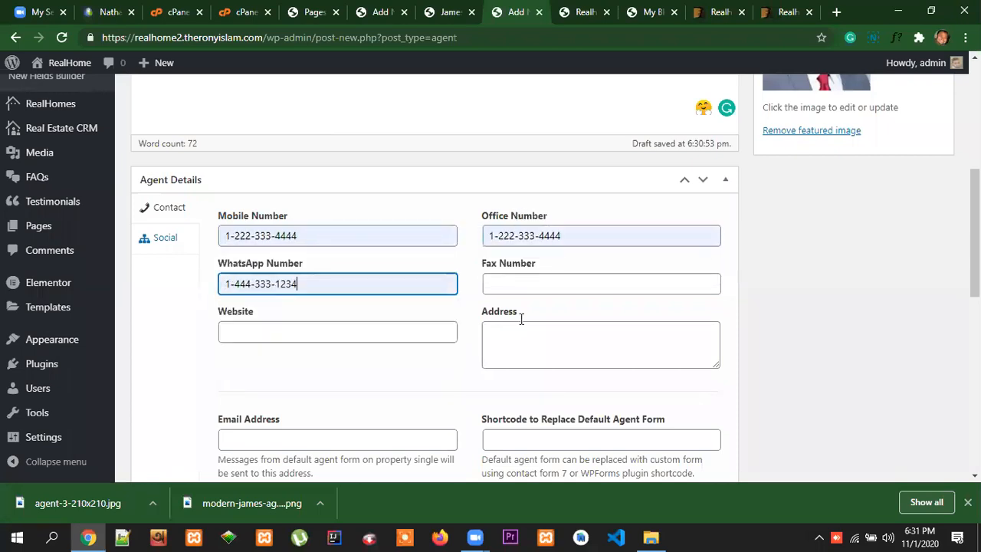
pyautogui.click(529, 286)
pyautogui.click(536, 342)
pyautogui.click(413, 330)
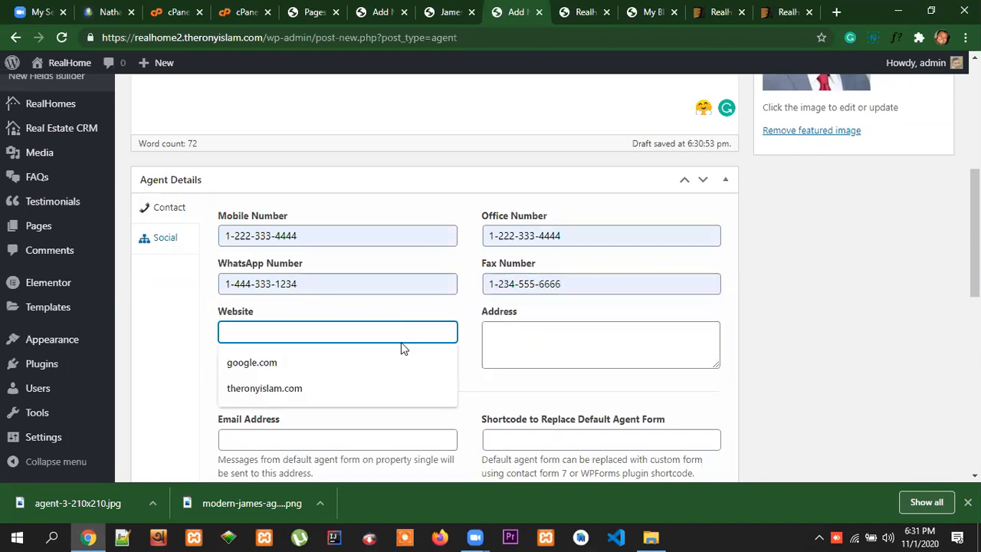
pyautogui.click(389, 389)
# Look for an address on the reference agent's profile, from the header and contact details to the message form and listings
pyautogui.click(551, 336)
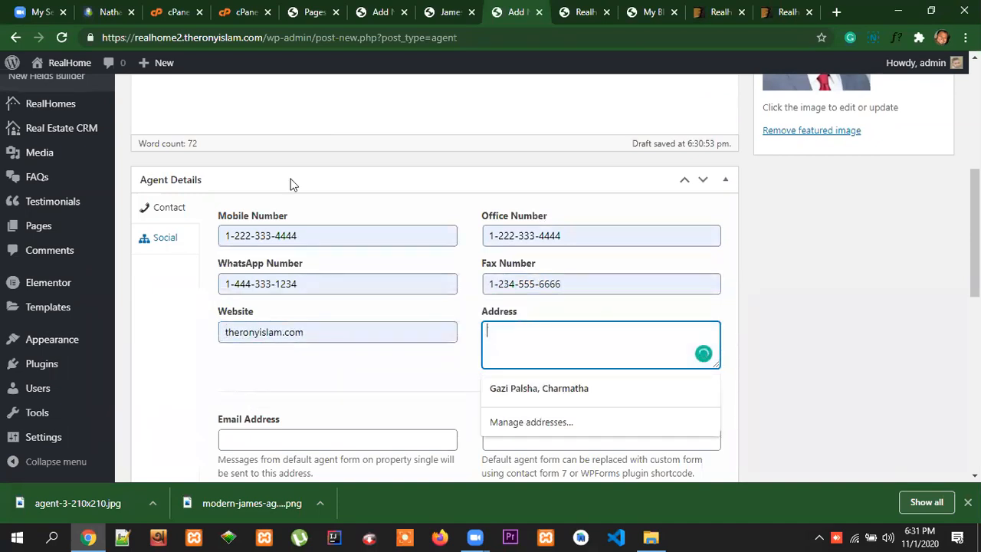
pyautogui.click(108, 13)
pyautogui.scroll(-1, 460, 322)
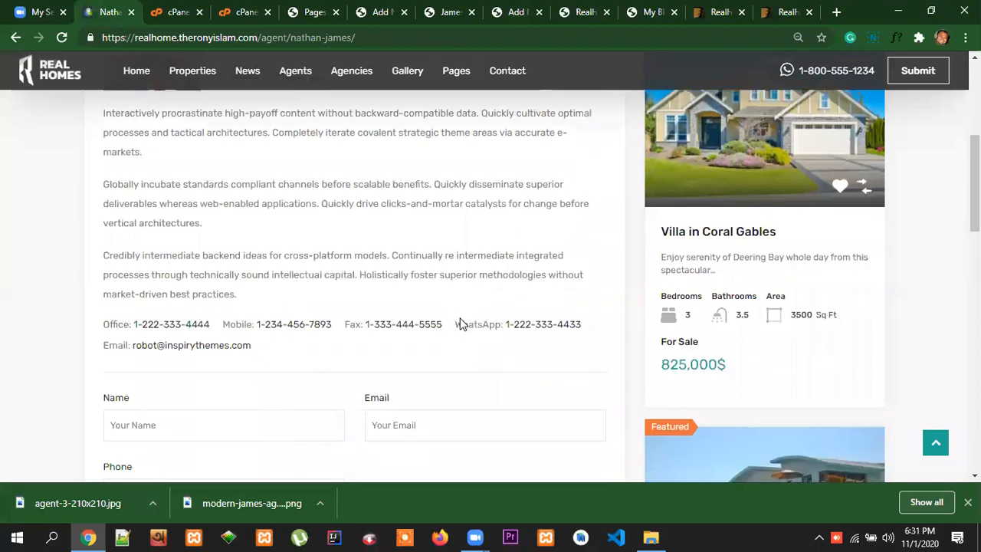
pyautogui.scroll(3, 460, 323)
pyautogui.scroll(-3, 460, 324)
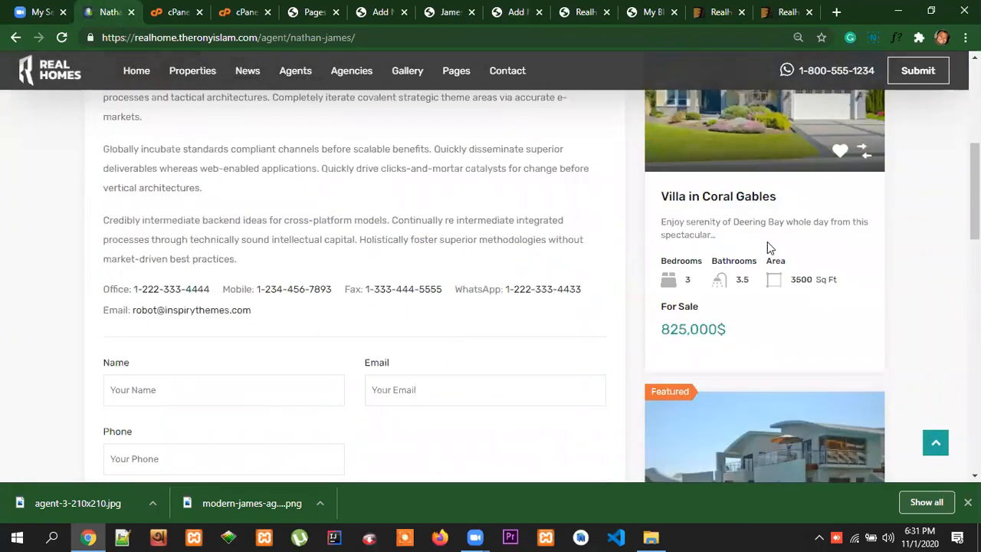
pyautogui.scroll(4, 828, 272)
pyautogui.scroll(-1, 828, 276)
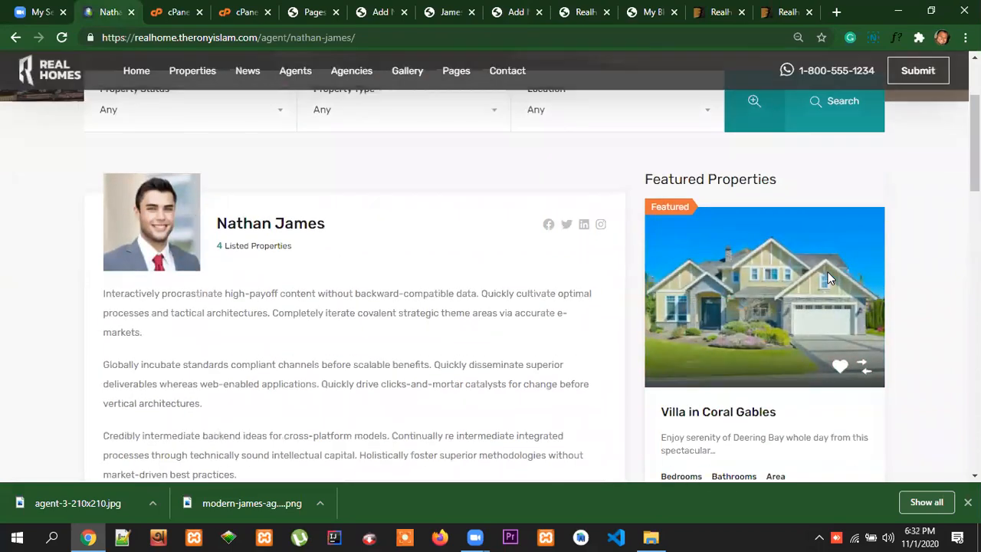
pyautogui.scroll(-3, 828, 276)
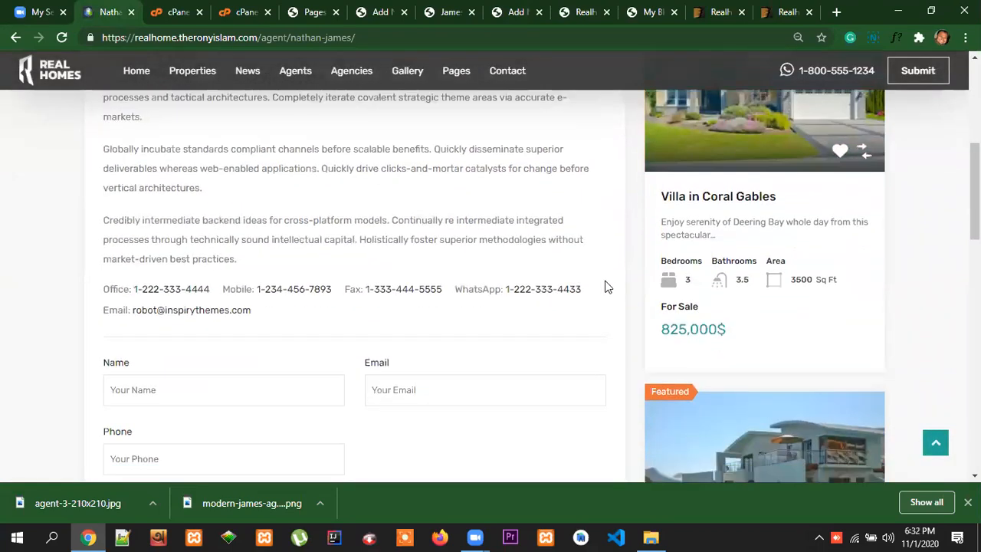
pyautogui.scroll(-5, 605, 287)
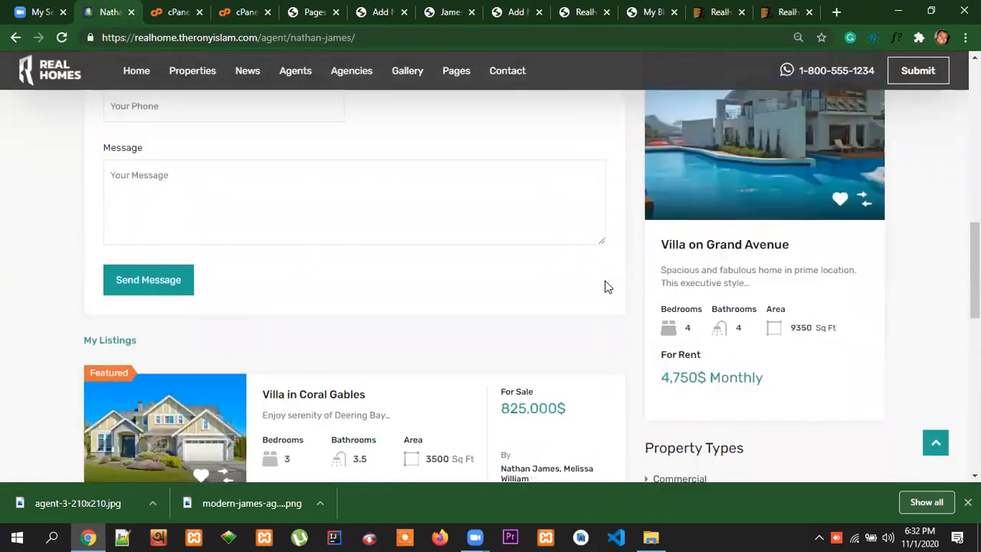
pyautogui.scroll(6, 605, 287)
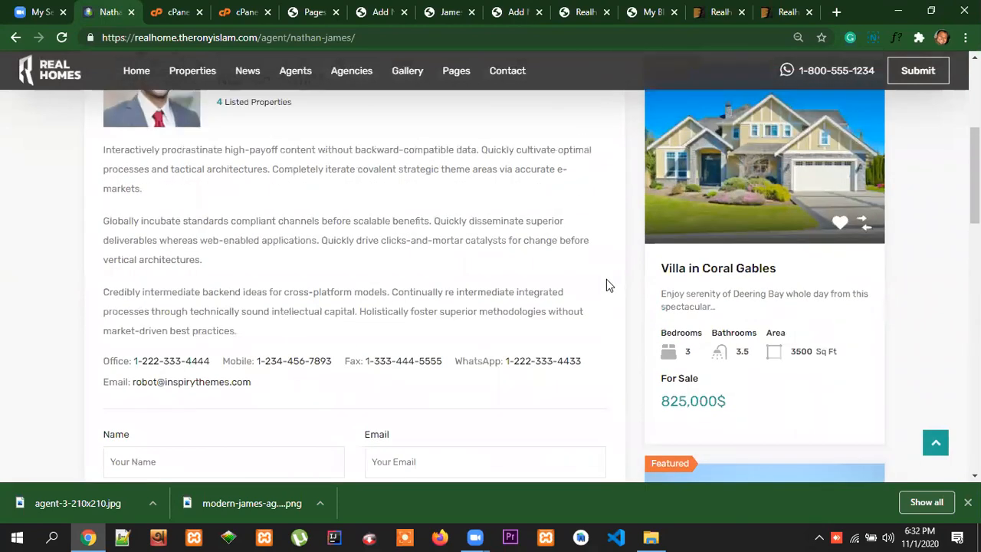
# Fill in the new agent's address and email address with the suggested saved entries
pyautogui.scroll(2, 606, 285)
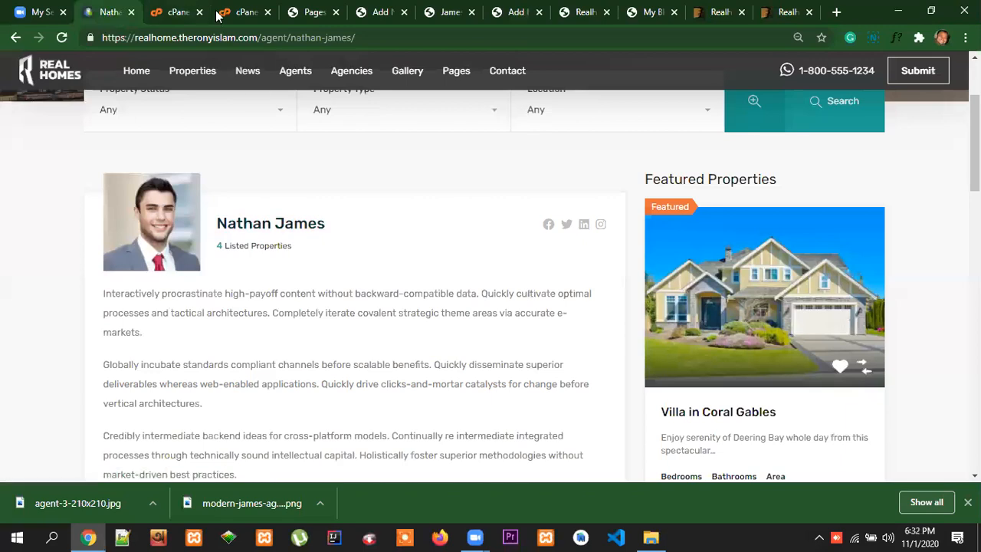
pyautogui.click(518, 12)
pyautogui.click(555, 362)
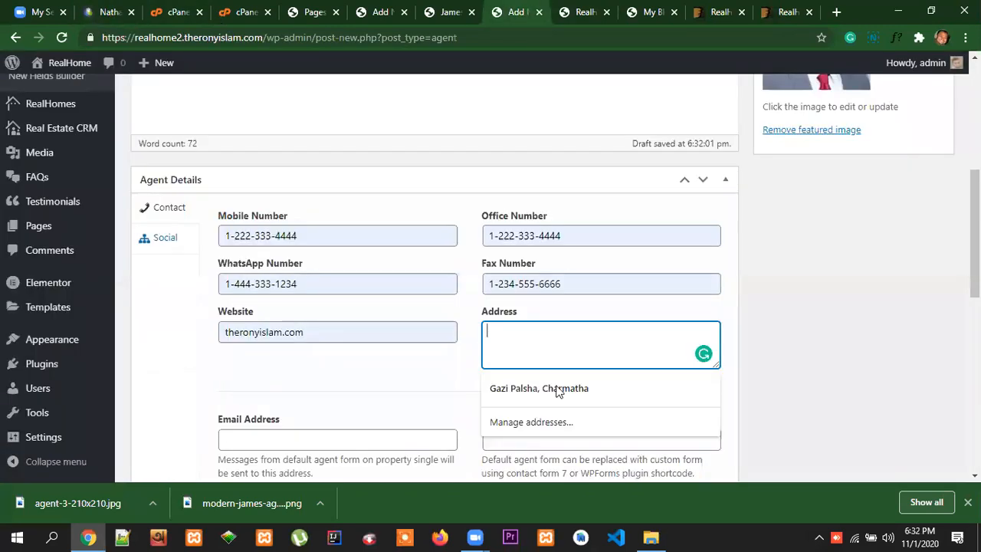
pyautogui.click(573, 389)
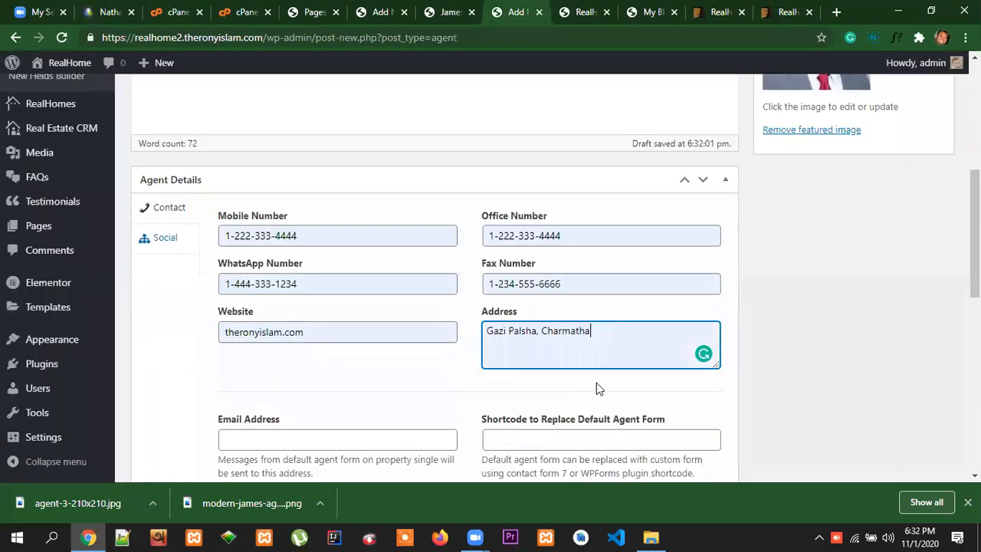
pyautogui.click(599, 331)
pyautogui.click(481, 354)
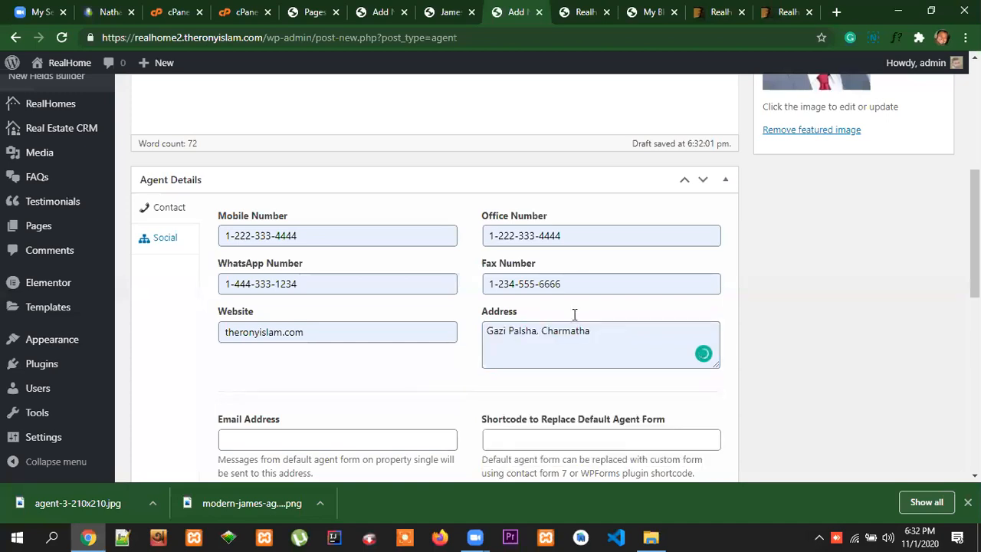
pyautogui.scroll(-1, 574, 314)
pyautogui.click(307, 368)
pyautogui.click(299, 403)
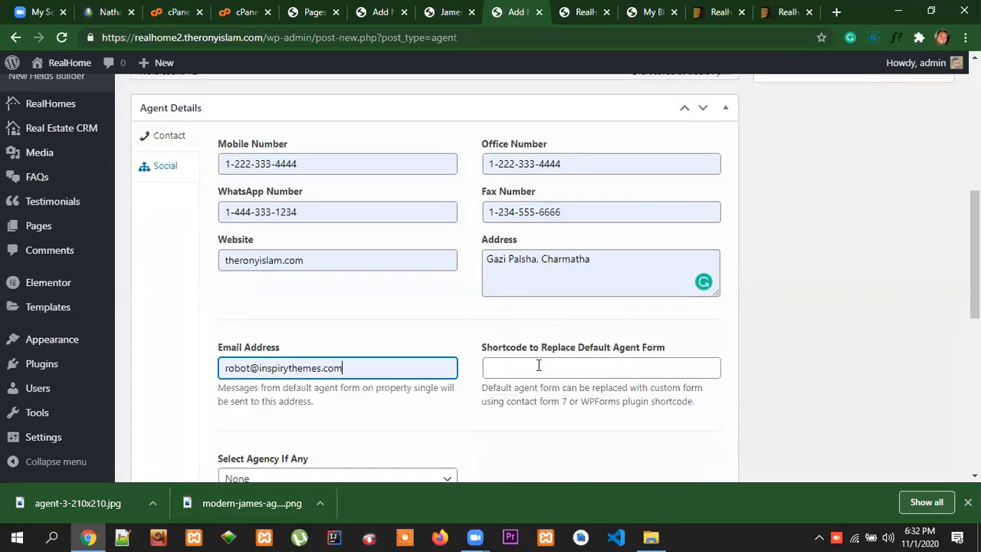
# Compare the agent form's shortcode field with the contact details and message form on the reference agent's profile
pyautogui.scroll(-1, 605, 375)
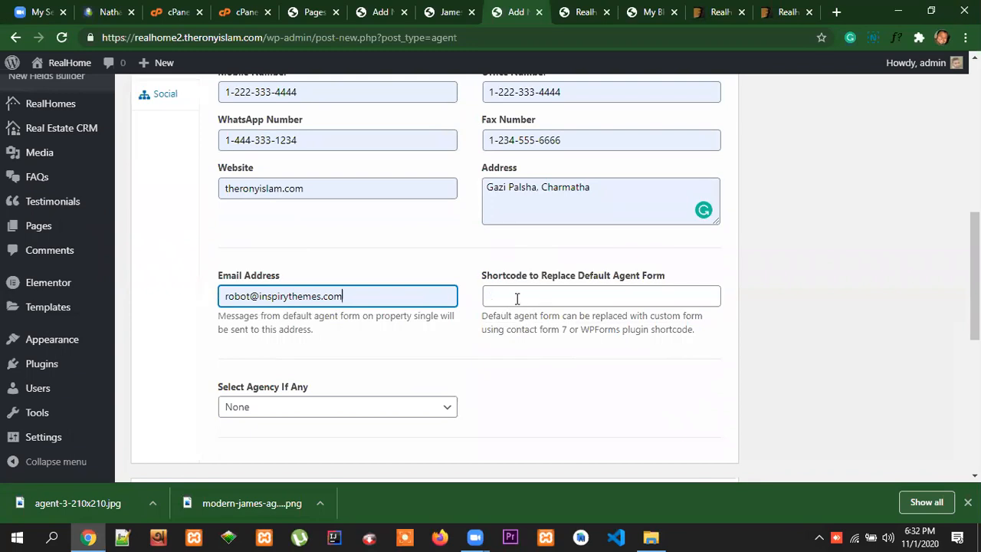
pyautogui.click(140, 17)
pyautogui.scroll(-5, 314, 337)
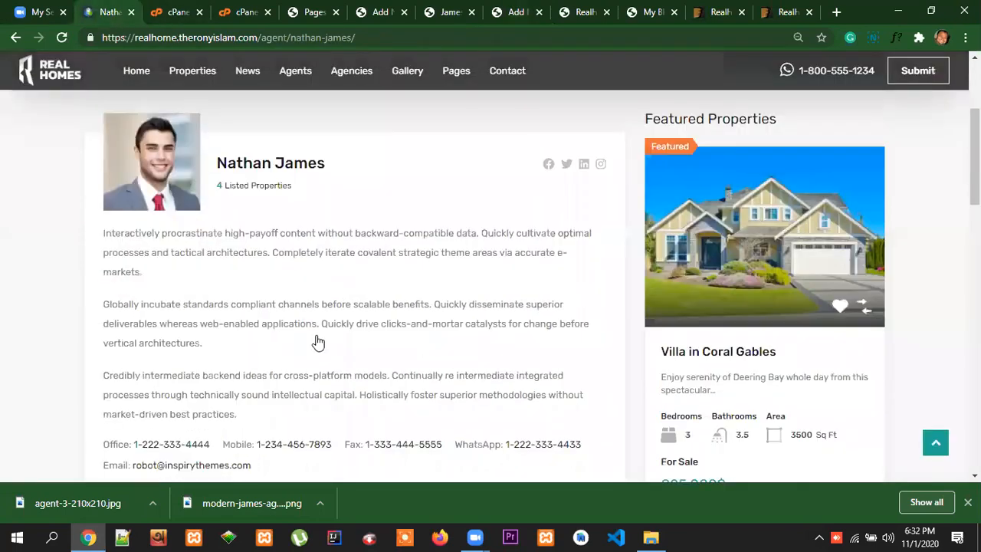
pyautogui.click(215, 238)
pyautogui.click(416, 251)
pyautogui.click(263, 307)
pyautogui.click(231, 398)
pyautogui.scroll(-2, 555, 357)
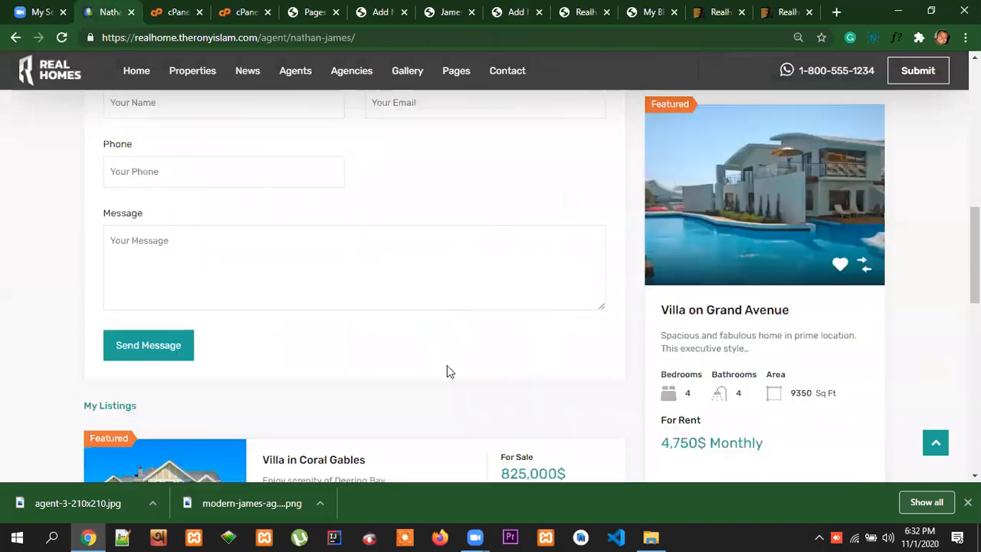
pyautogui.scroll(2, 524, 367)
pyautogui.click(431, 251)
pyautogui.click(280, 250)
pyautogui.click(452, 326)
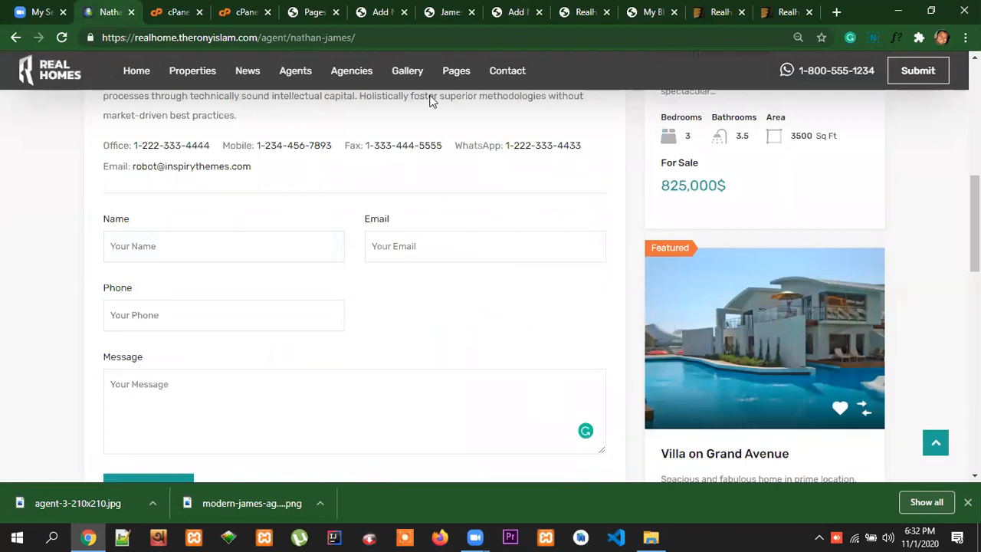
# Leave the agent form shortcode empty and assign the new agent to the James Estate Agents agency
pyautogui.click(516, 12)
pyautogui.click(574, 291)
pyautogui.scroll(-2, 609, 362)
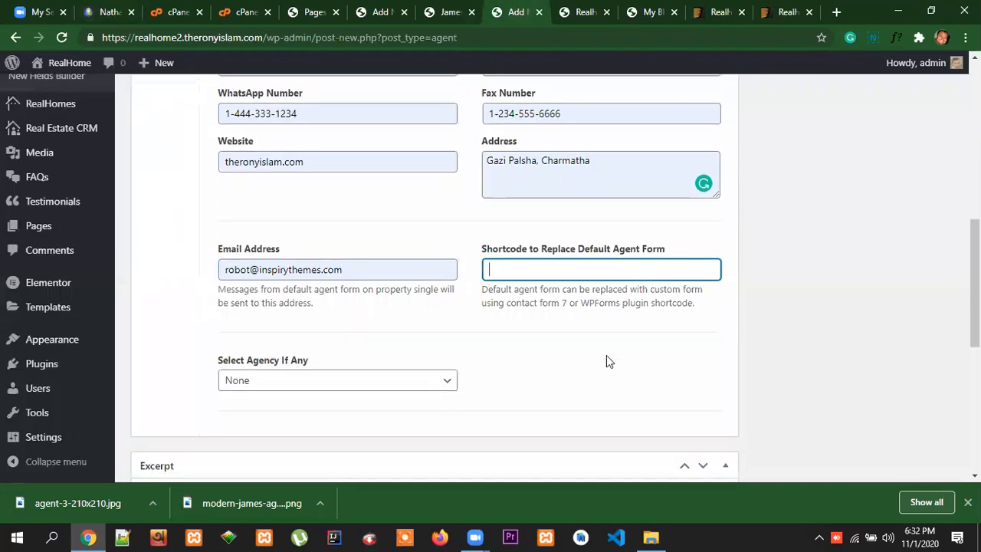
pyautogui.click(603, 284)
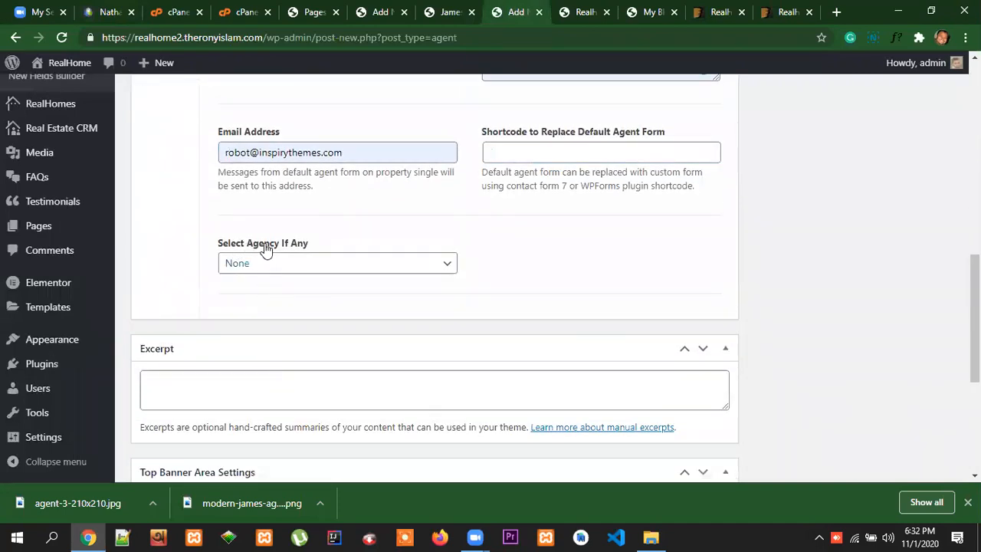
pyautogui.scroll(3, 514, 275)
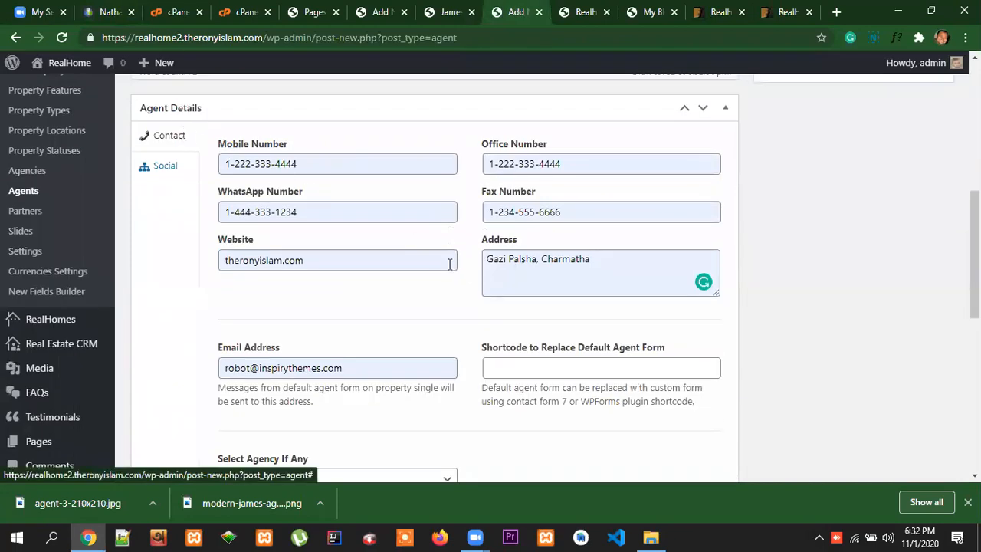
pyautogui.scroll(4, 449, 263)
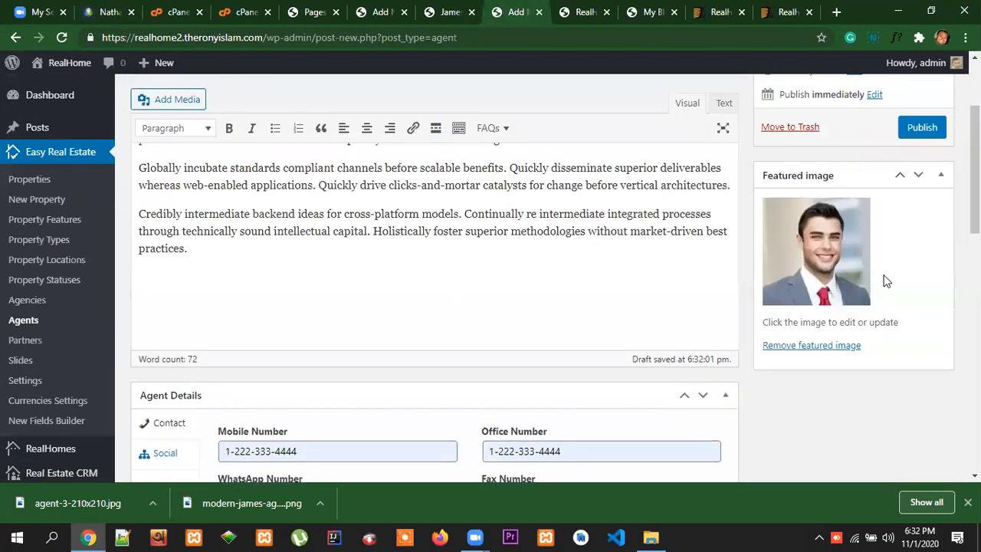
pyautogui.scroll(2, 887, 268)
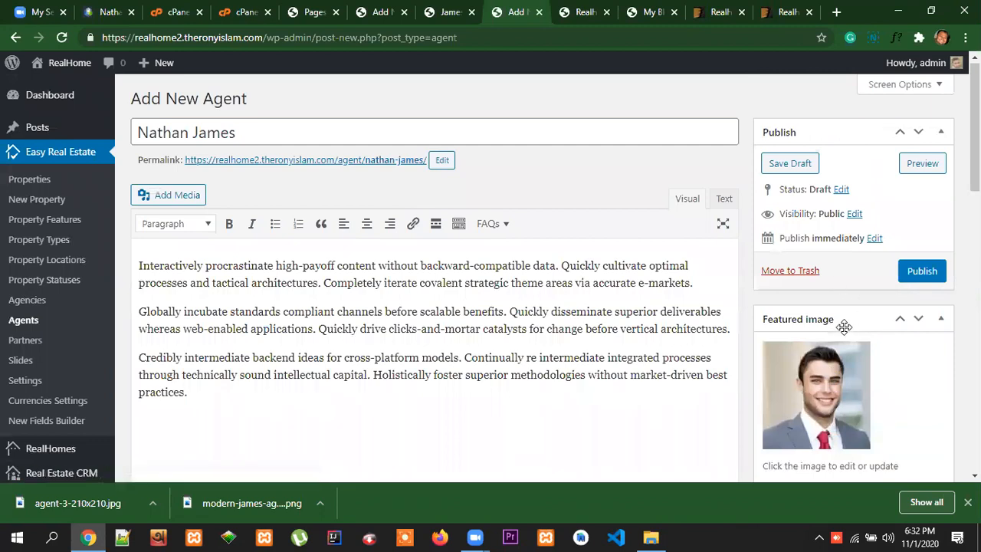
pyautogui.scroll(-9, 584, 312)
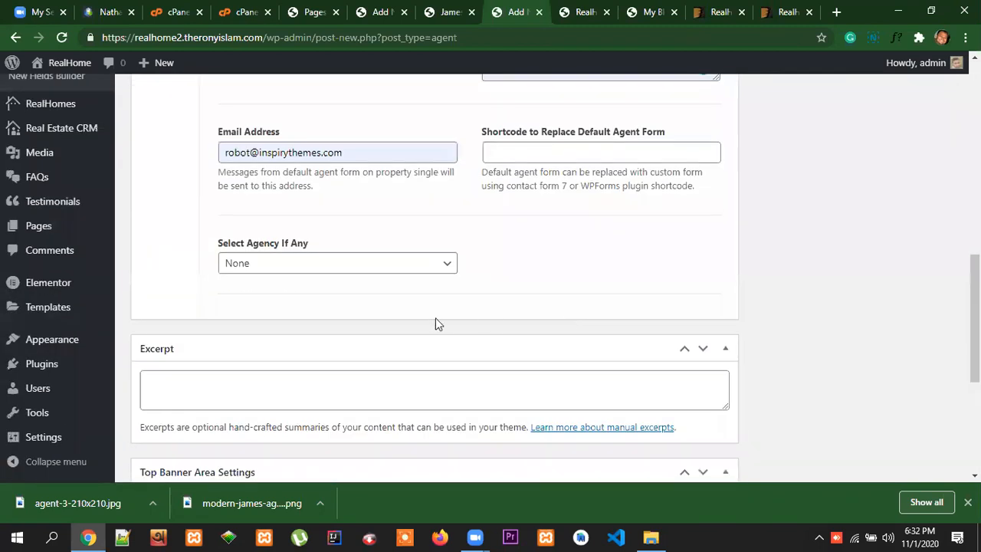
pyautogui.click(371, 265)
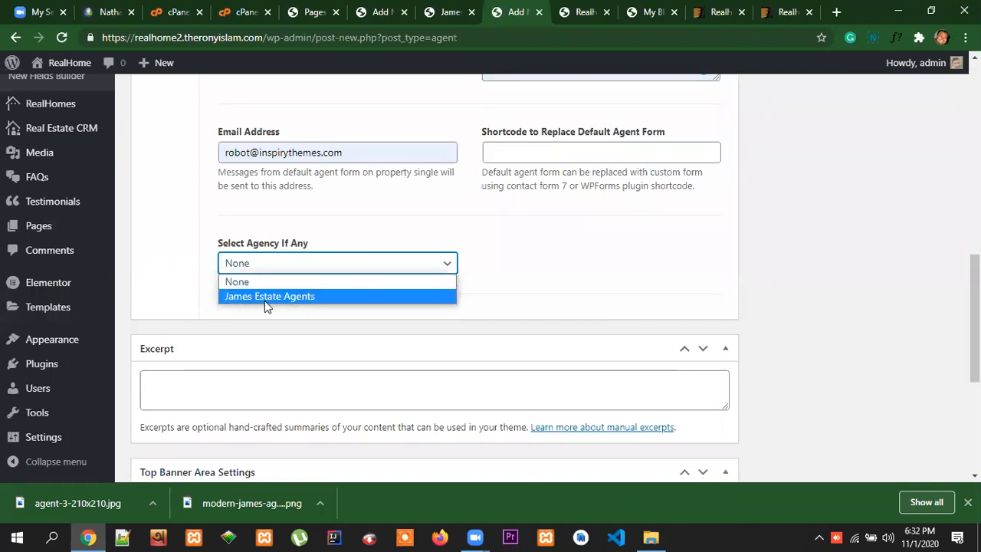
pyautogui.click(310, 296)
# Set the new agent's Facebook, LinkedIn, Twitter and Instagram URLs to #
pyautogui.scroll(10, 863, 295)
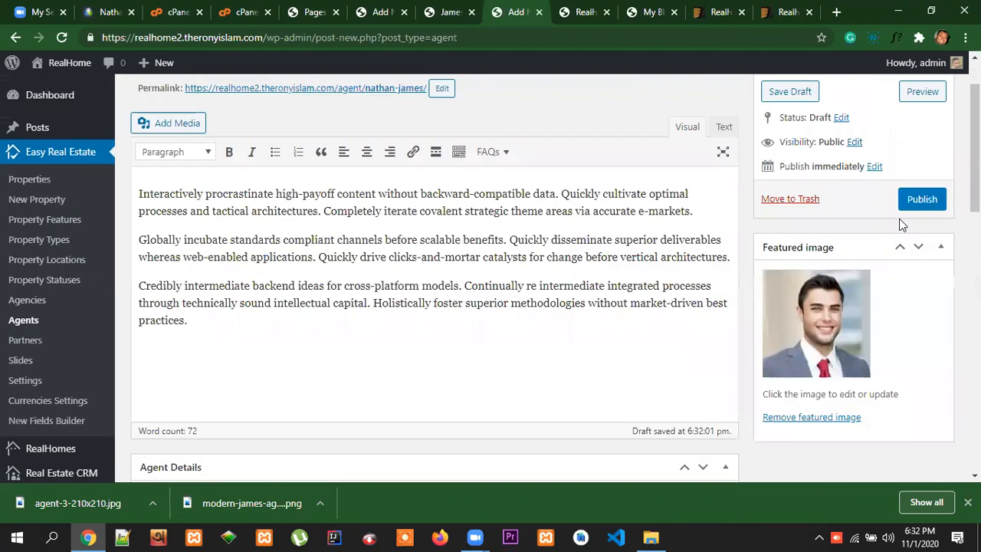
pyautogui.scroll(-8, 585, 311)
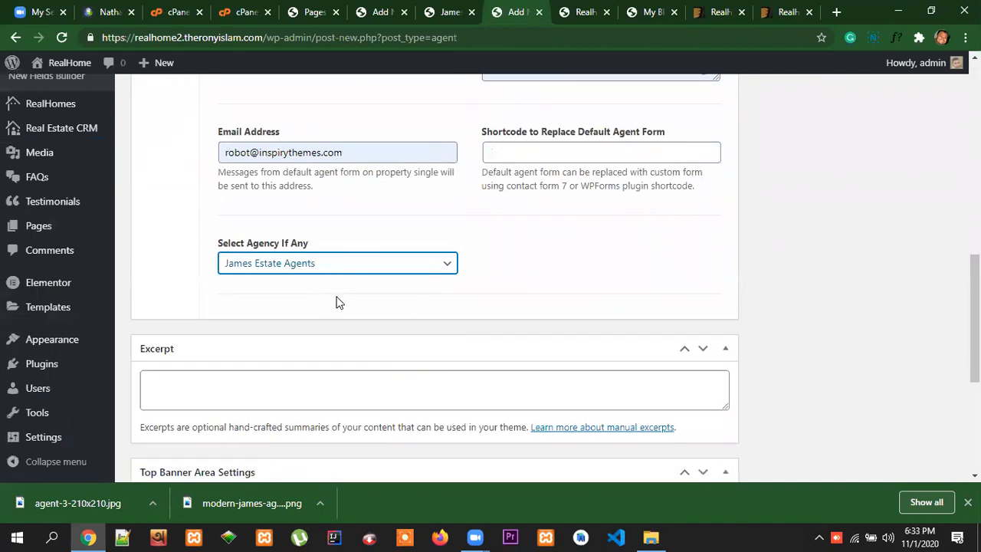
pyautogui.scroll(-2, 387, 299)
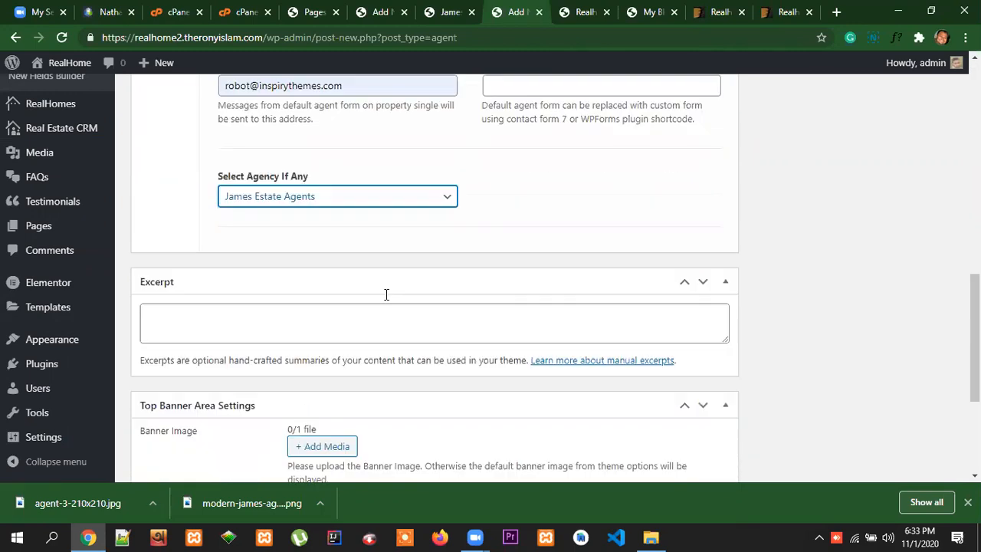
pyautogui.scroll(-2, 926, 357)
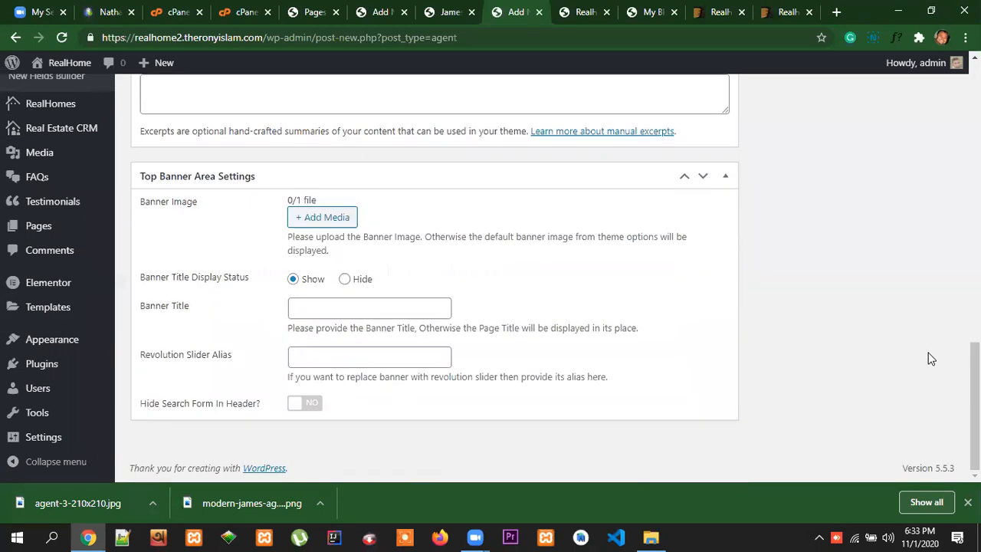
pyautogui.scroll(6, 928, 357)
pyautogui.scroll(3, 946, 360)
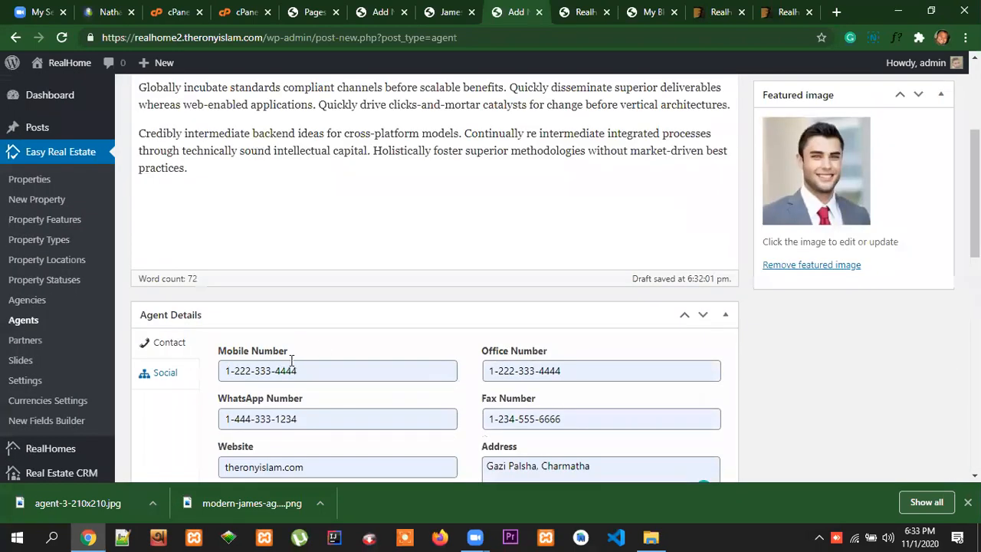
pyautogui.scroll(-1, 230, 337)
pyautogui.click(164, 306)
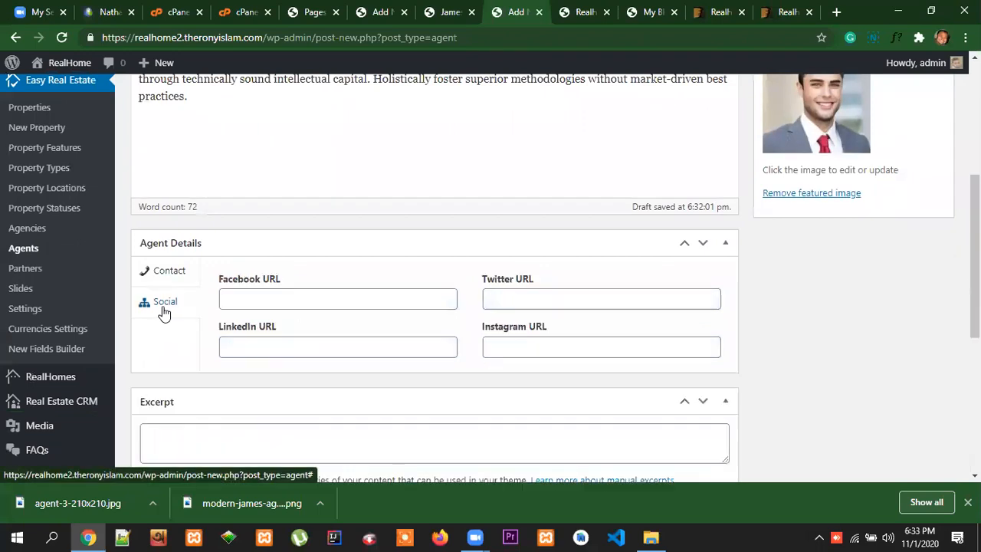
pyautogui.click(276, 302)
pyautogui.click(256, 337)
pyautogui.click(267, 349)
pyautogui.click(258, 379)
pyautogui.click(526, 302)
pyautogui.click(519, 333)
pyautogui.click(532, 350)
pyautogui.click(519, 394)
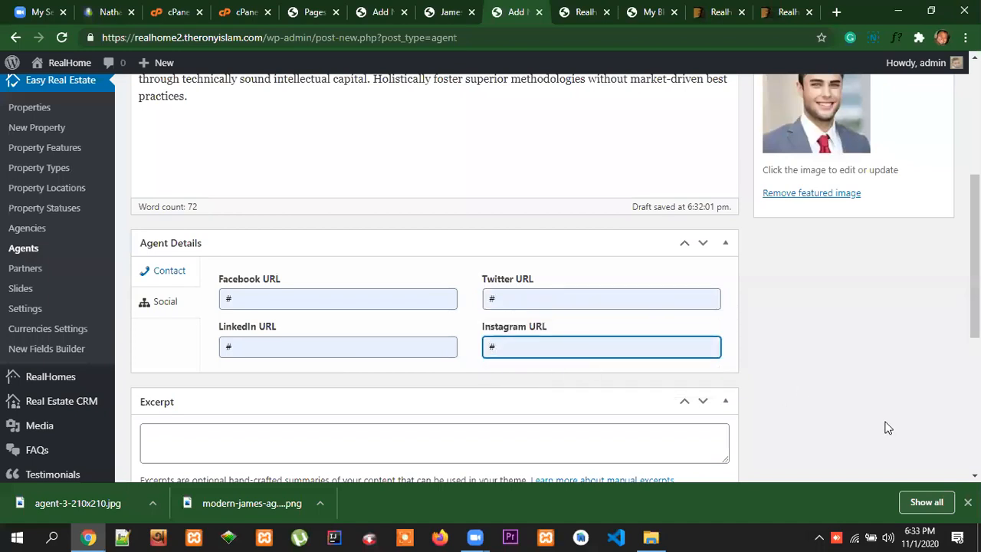
# Publish the new agent and close the browser tabs with the agency profile and the agent editor
pyautogui.scroll(4, 555, 279)
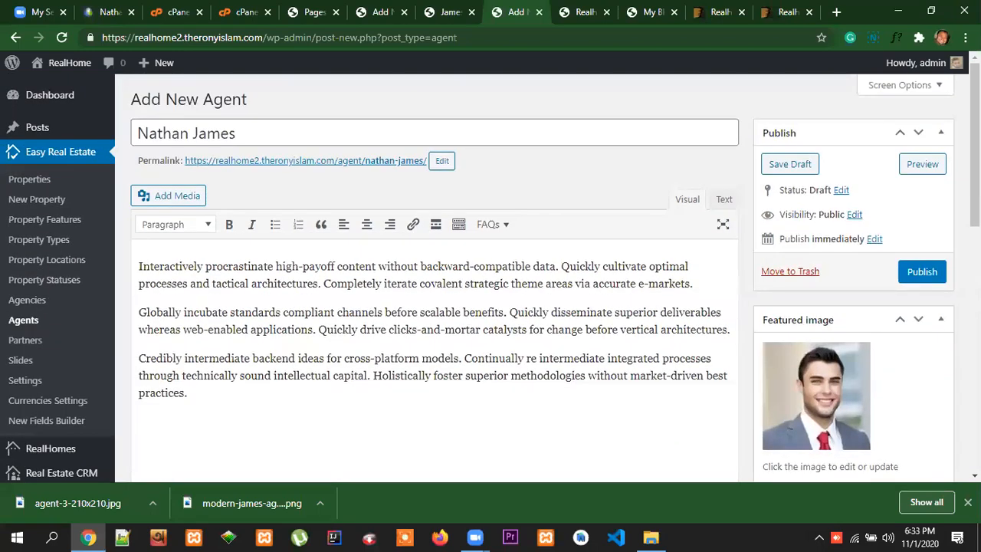
pyautogui.click(930, 277)
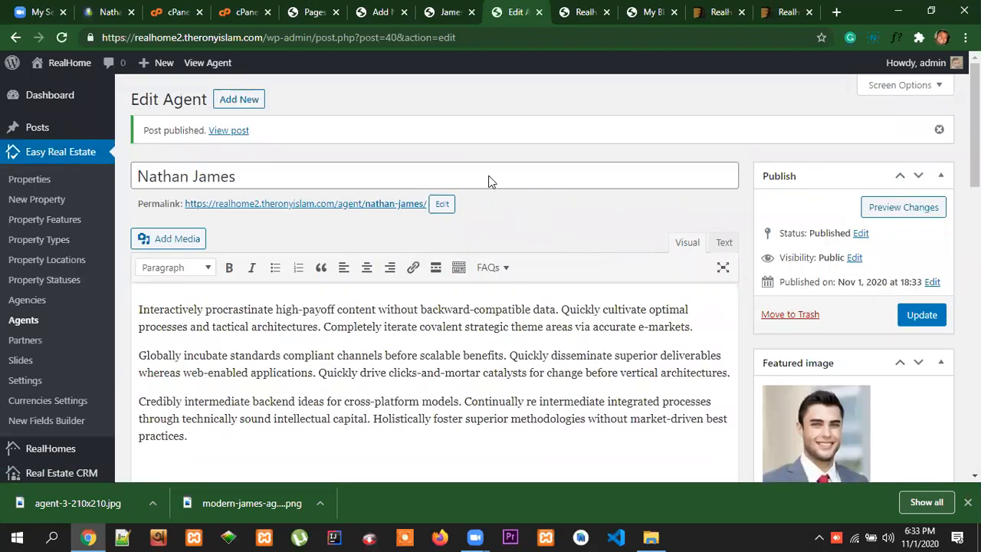
pyautogui.click(383, 12)
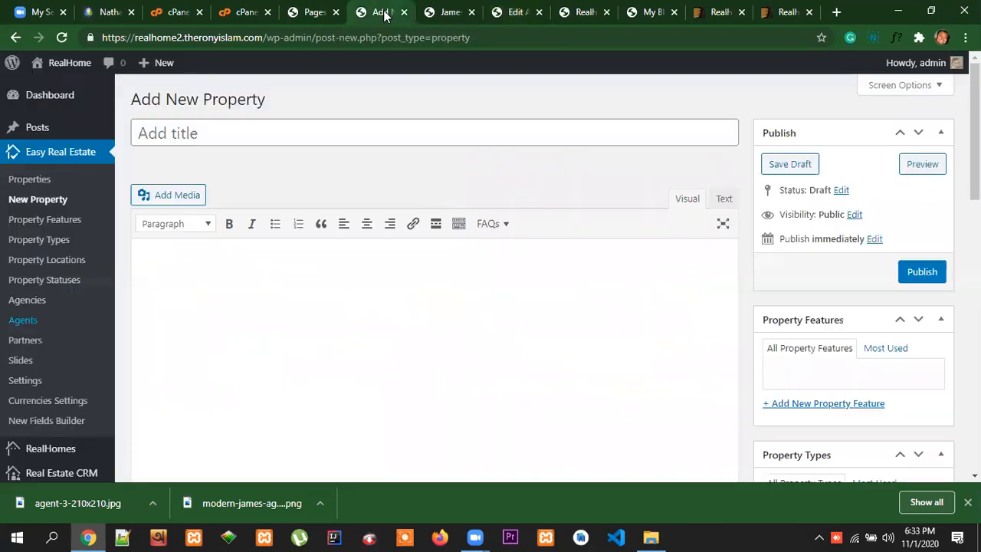
pyautogui.click(446, 13)
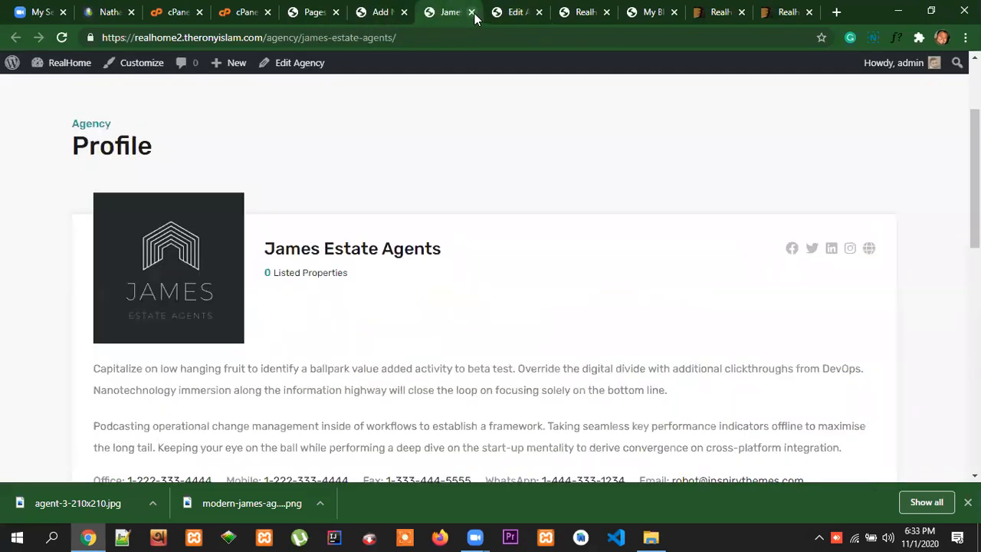
pyautogui.click(471, 12)
pyautogui.click(471, 12)
pyautogui.click(379, 14)
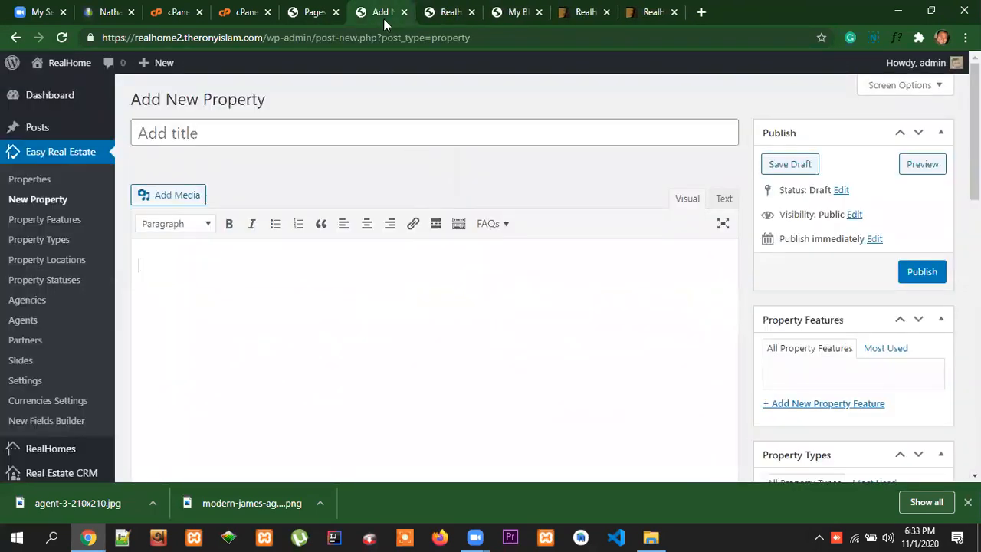
pyautogui.click(374, 14)
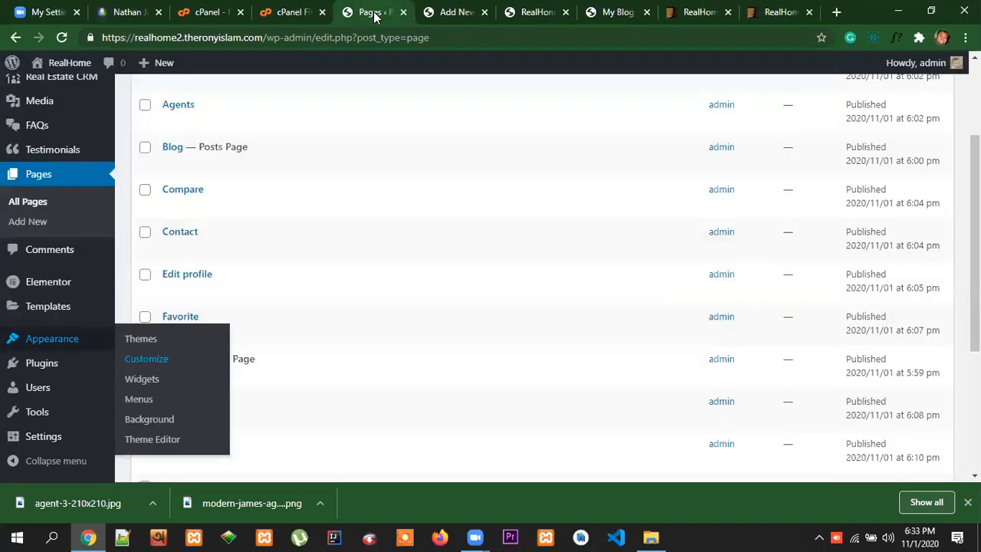
# Open the reference site's property listings in the list layout and bring the first featured property into view
pyautogui.click(129, 16)
pyautogui.scroll(10, 423, 264)
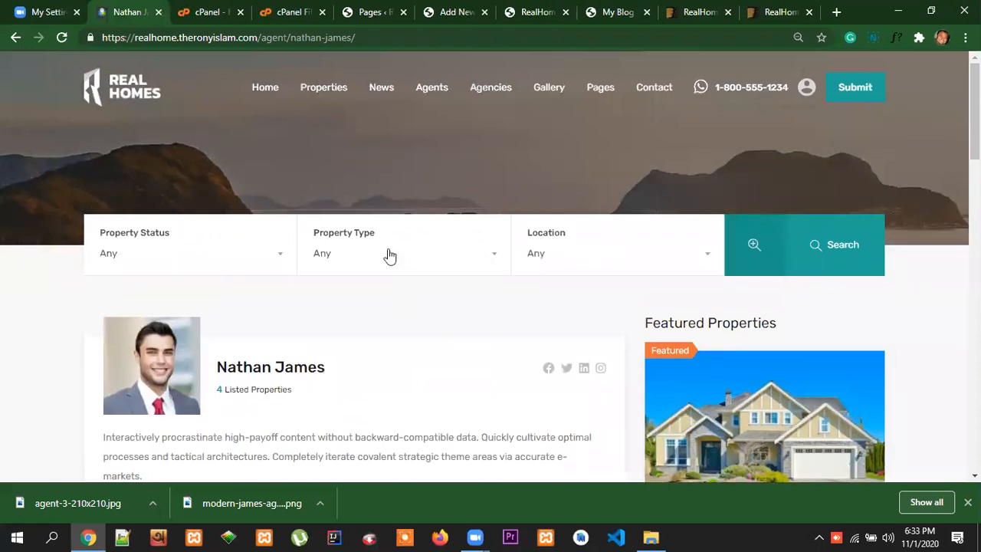
pyautogui.moveTo(326, 99)
pyautogui.click(430, 247)
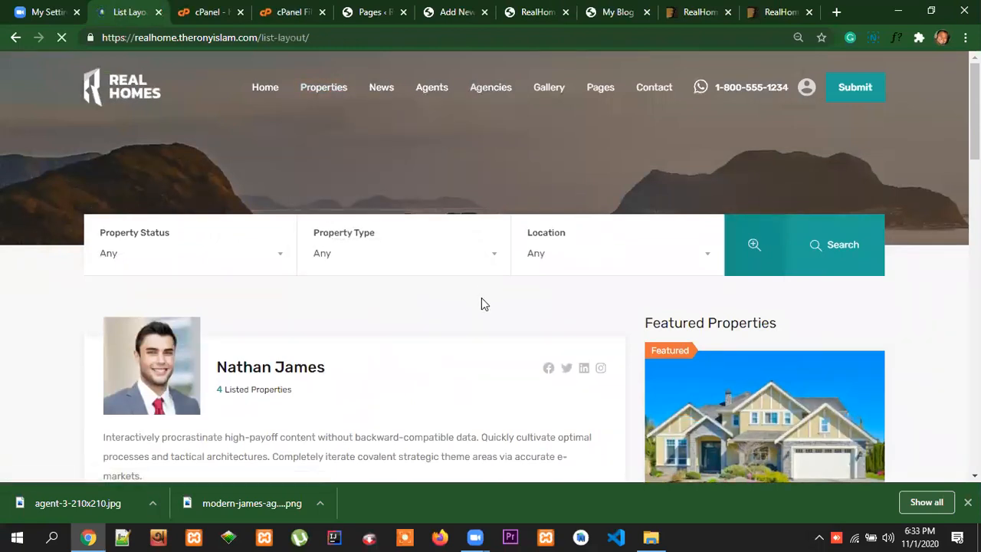
pyautogui.scroll(-3, 481, 298)
pyautogui.scroll(-5, 480, 297)
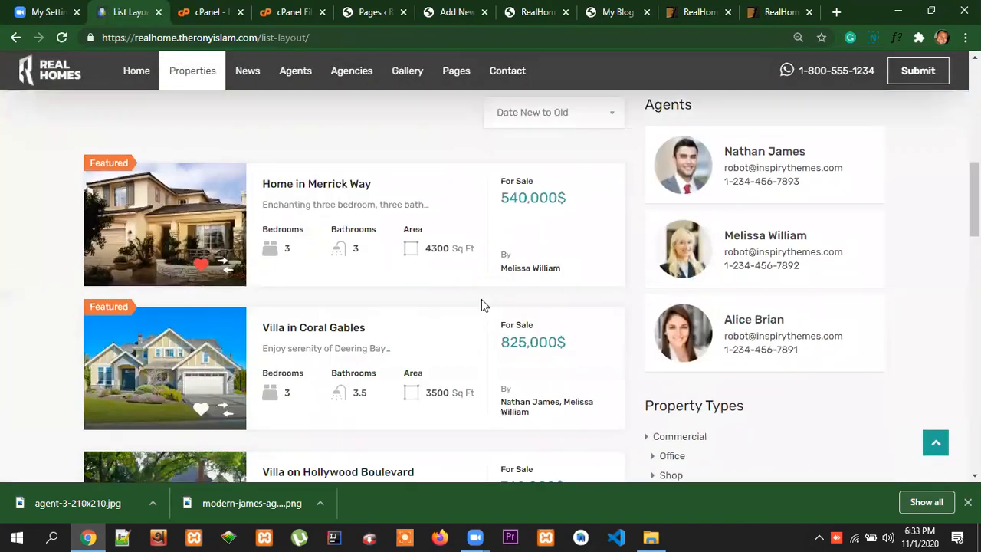
# Open the Home in Merrick Way listing on the reference site and copy its title into the new property's title
pyautogui.click(328, 188)
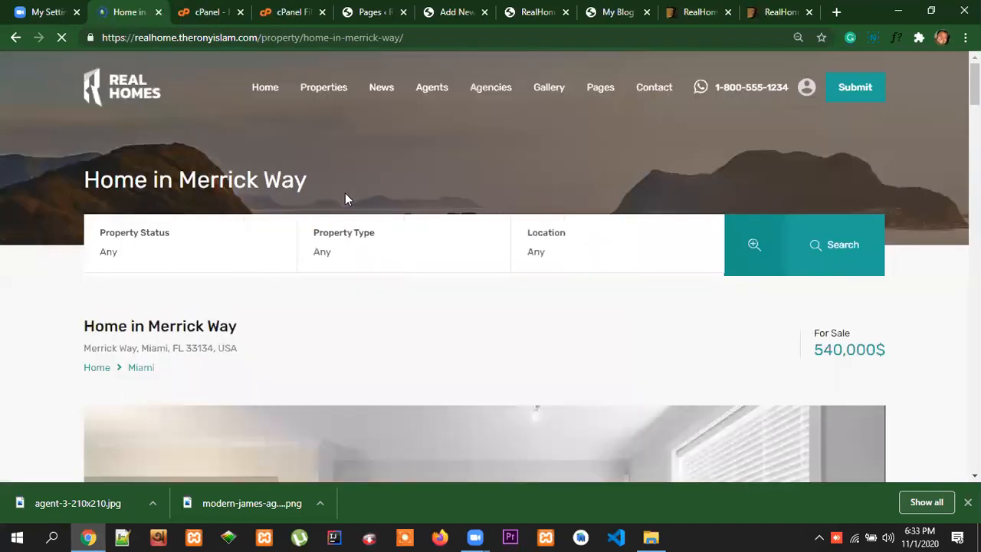
pyautogui.scroll(-1, 603, 340)
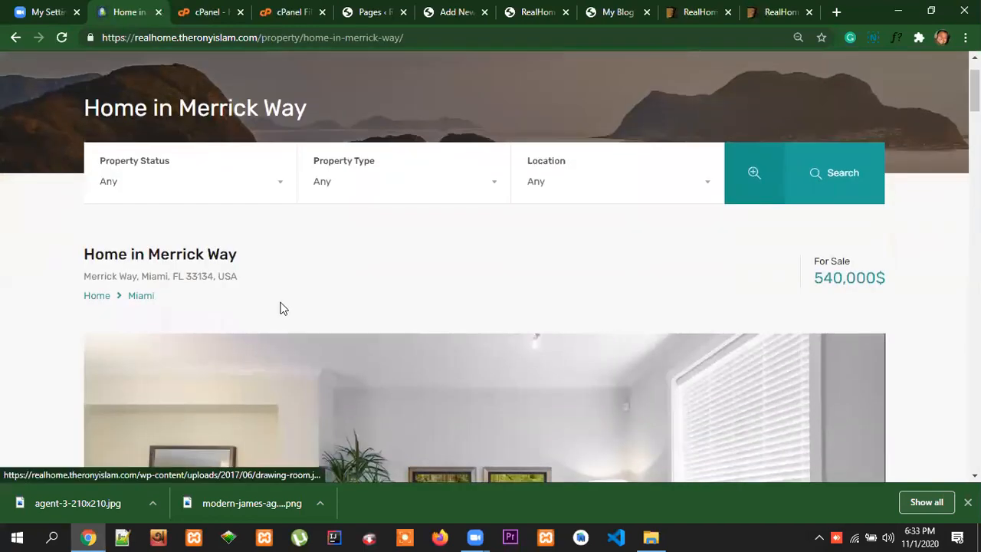
pyautogui.moveTo(240, 258); pyautogui.dragTo(82, 255)
pyautogui.hotkey('ctrl', 'c')
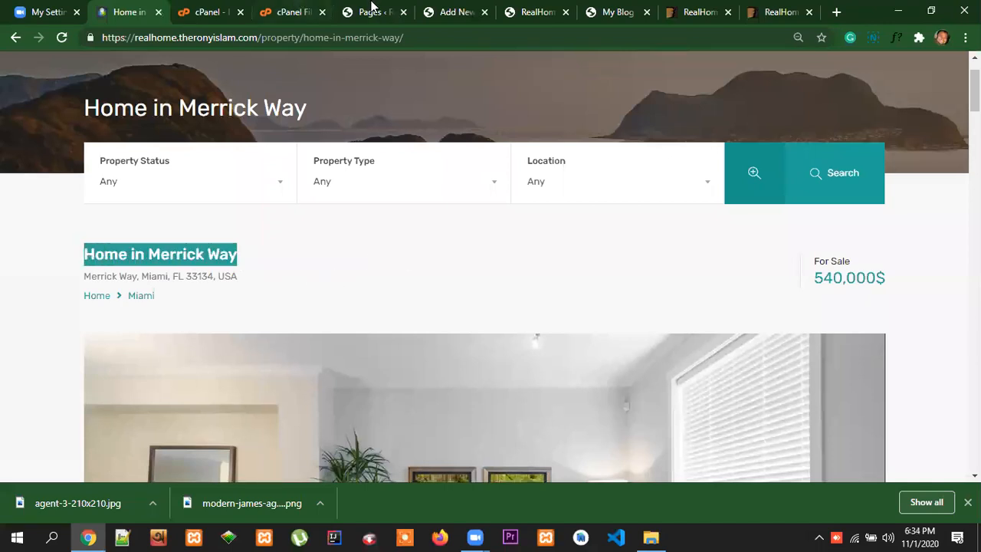
pyautogui.click(449, 11)
pyautogui.click(185, 137)
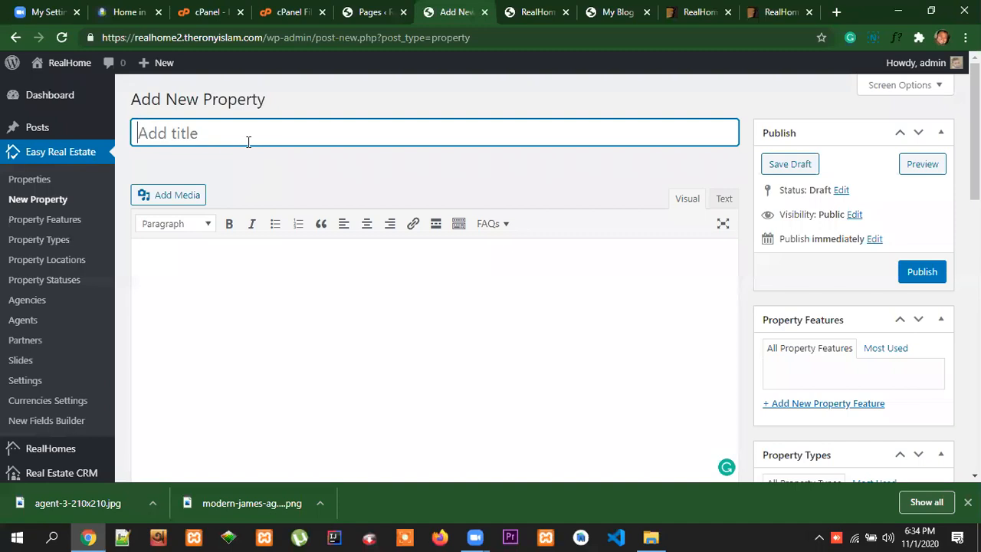
pyautogui.hotkey('ctrl', 'v')
# Copy the full description paragraph from the reference listing into the new property's content editor
pyautogui.click(120, 12)
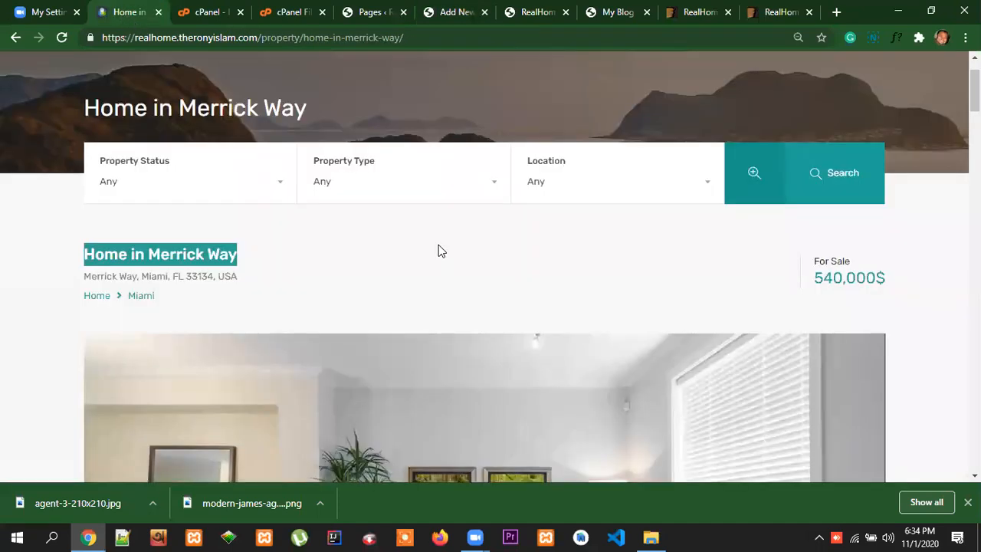
pyautogui.scroll(-10, 472, 264)
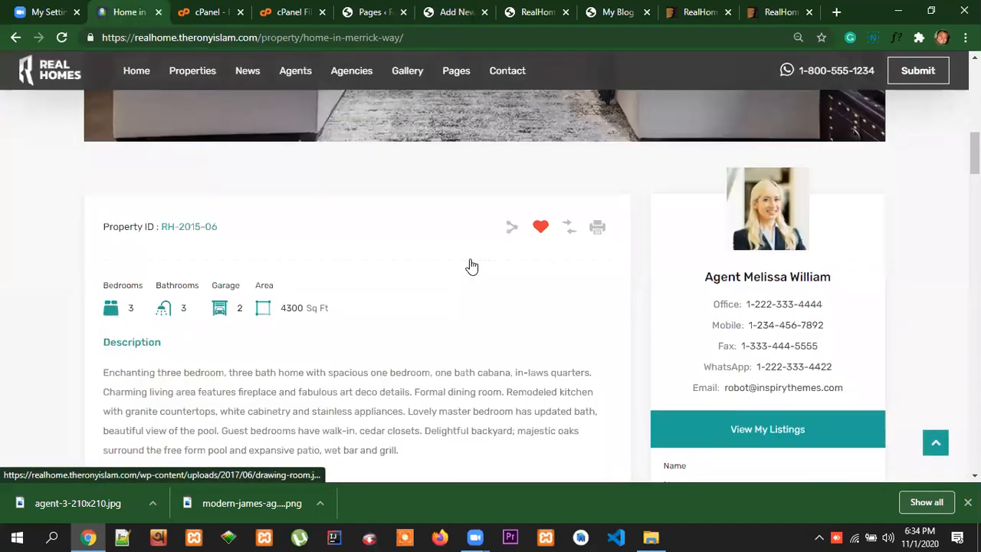
pyautogui.moveTo(400, 307); pyautogui.dragTo(98, 235)
pyautogui.hotkey('ctrl', 'c')
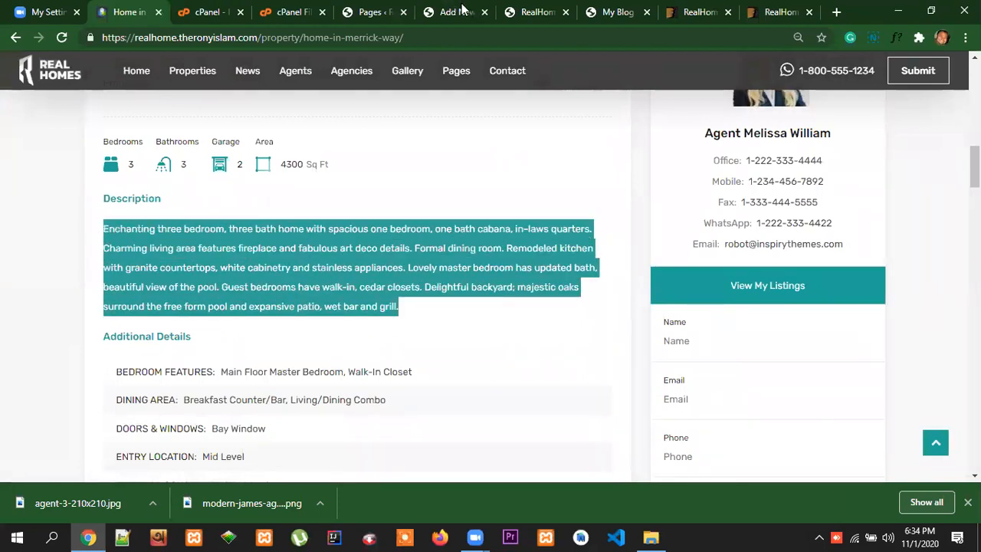
pyautogui.click(613, 14)
pyautogui.click(532, 14)
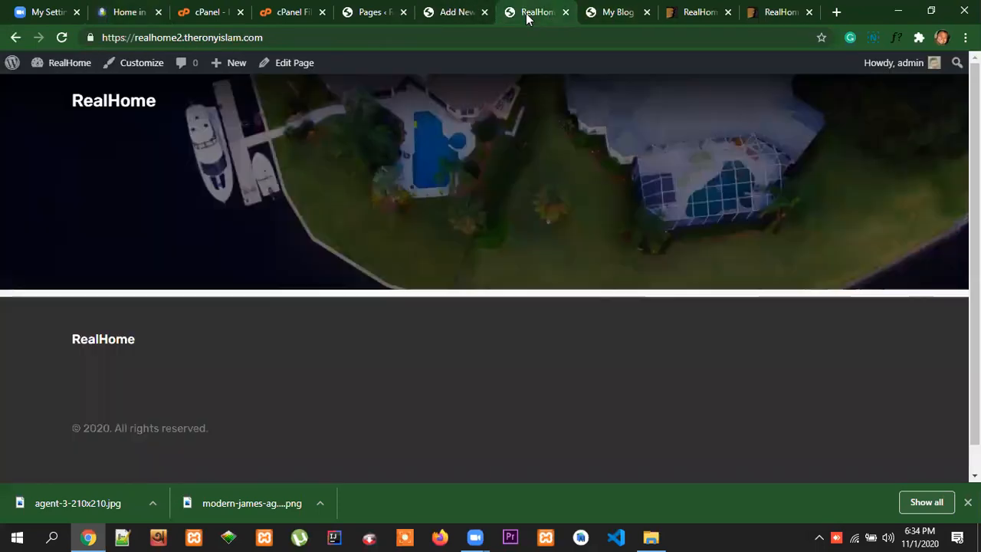
pyautogui.click(448, 17)
pyautogui.click(176, 261)
pyautogui.hotkey('ctrl', 'v')
# Publish the new Home in Merrick Way property
pyautogui.scroll(-4, 521, 324)
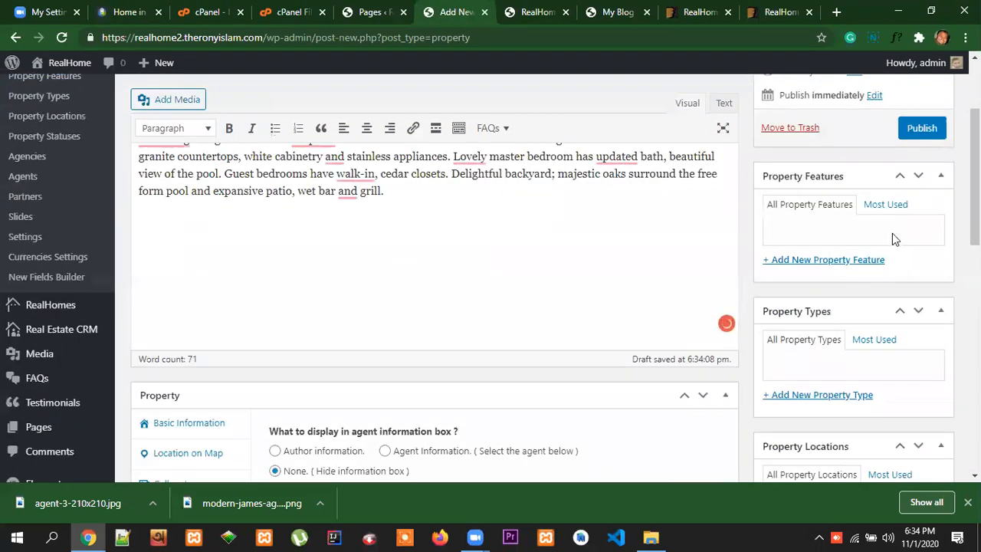
pyautogui.scroll(4, 892, 233)
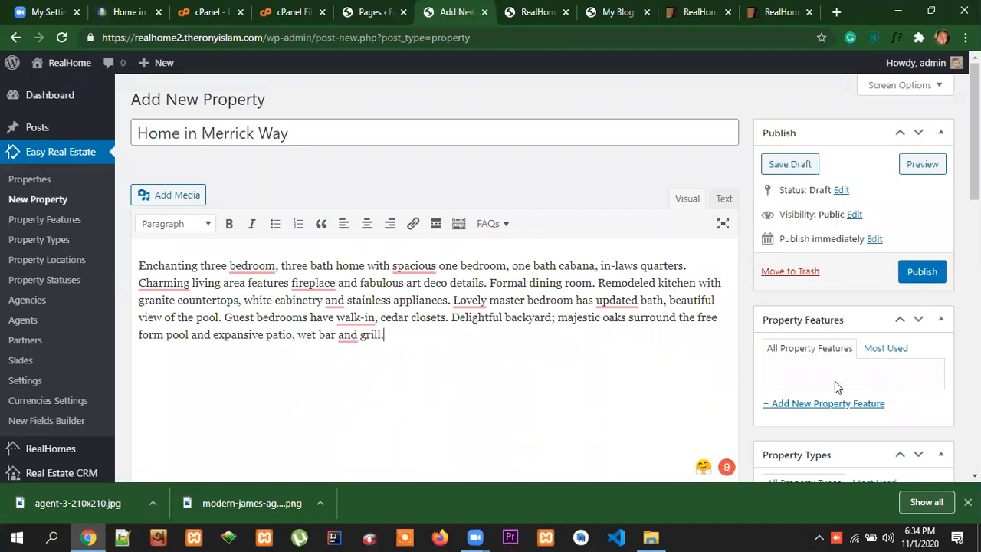
pyautogui.click(921, 275)
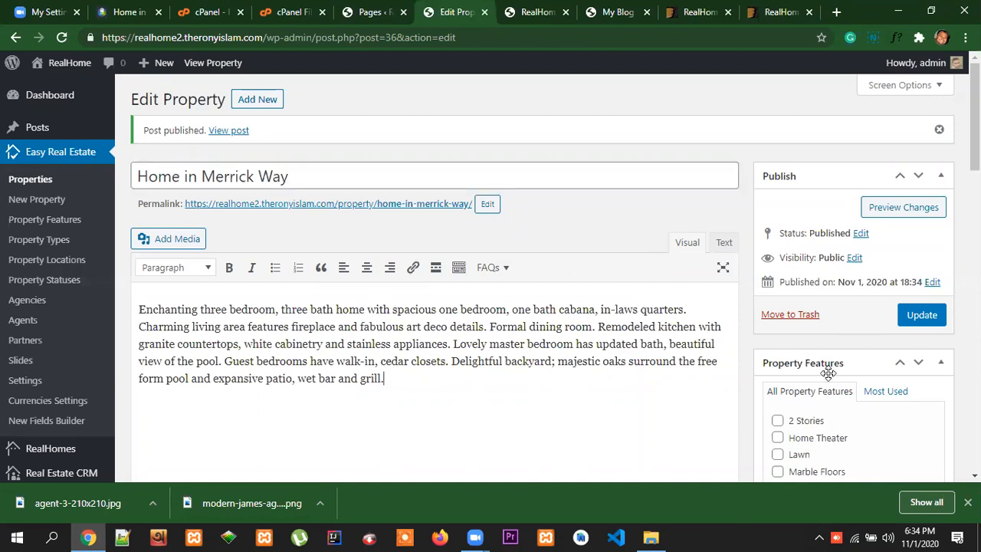
# Assign the property features 2 Stories, Home Theater, Lawn and Marble Floors to the property
pyautogui.scroll(-1, 864, 354)
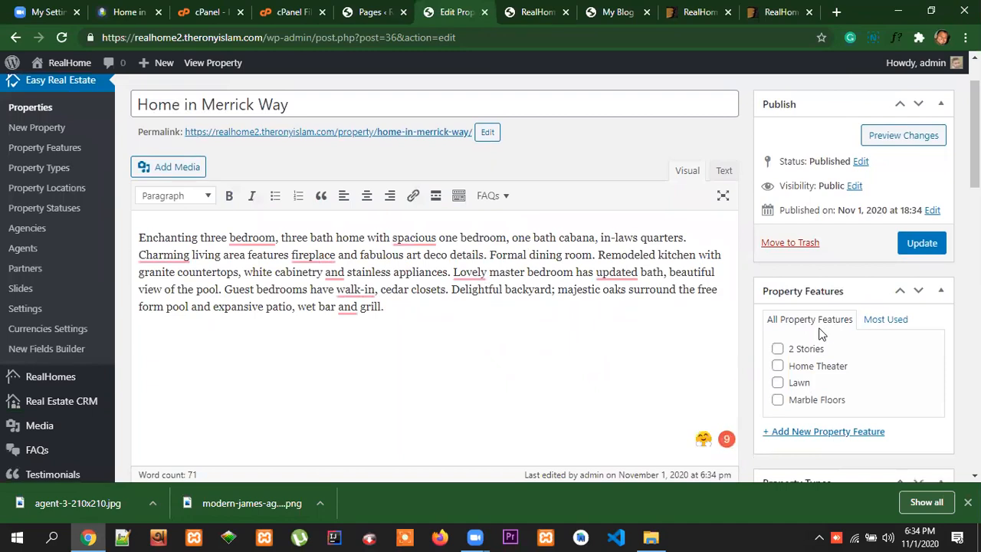
pyautogui.click(777, 349)
pyautogui.click(777, 366)
pyautogui.click(777, 382)
pyautogui.click(777, 399)
# Set the property type to Residential and the property location to Villa
pyautogui.scroll(-2, 869, 353)
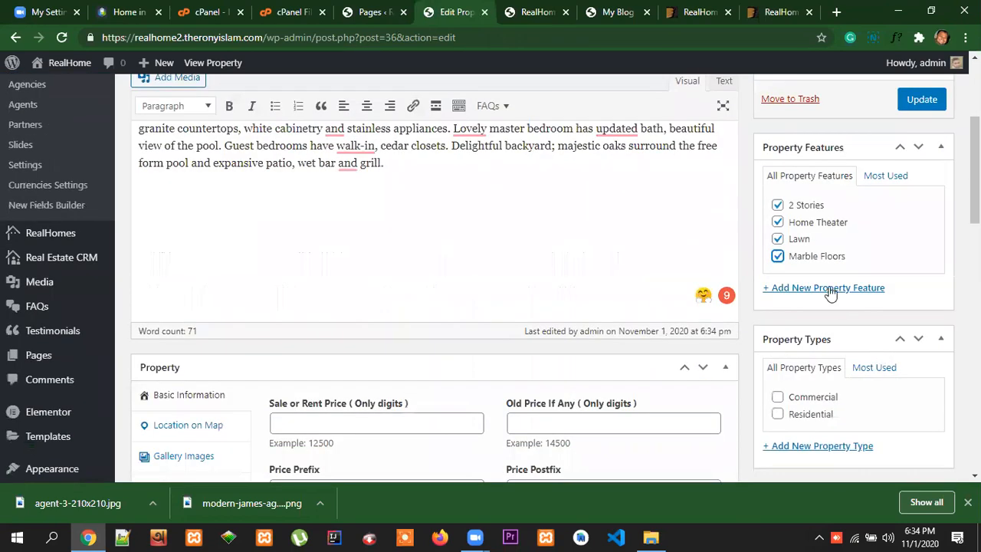
pyautogui.scroll(-1, 911, 321)
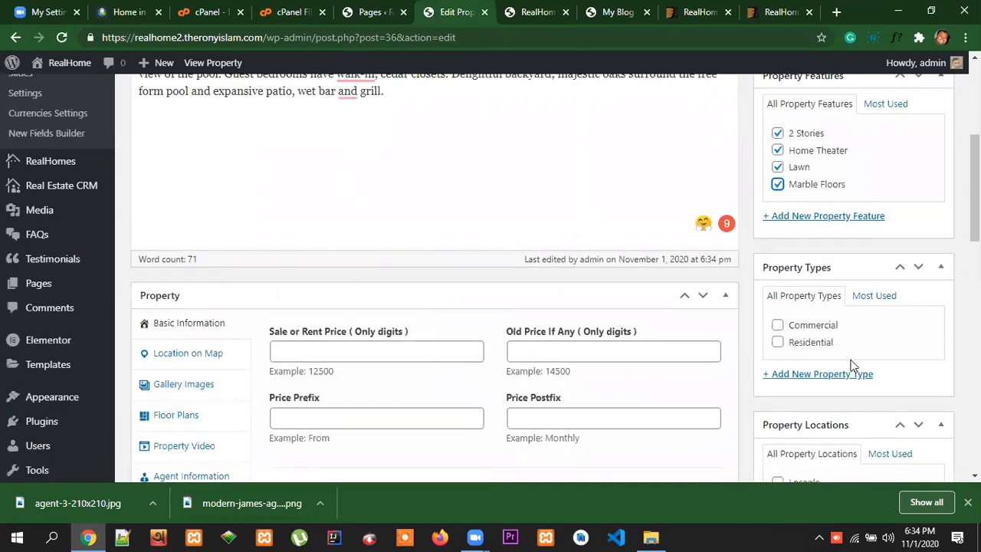
pyautogui.click(778, 342)
pyautogui.scroll(-1, 882, 334)
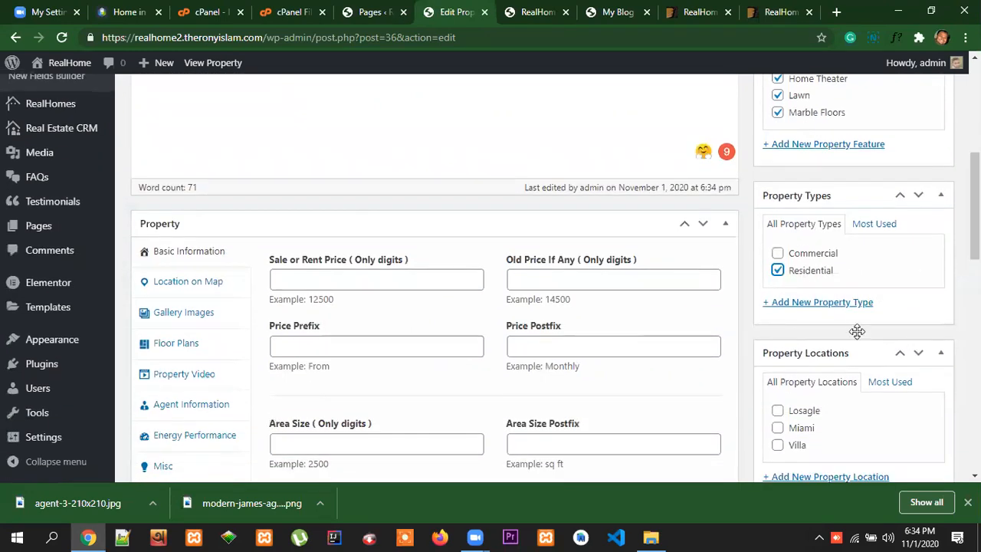
pyautogui.scroll(-1, 856, 332)
pyautogui.click(777, 374)
# Set the property status to For Sale
pyautogui.scroll(-2, 889, 375)
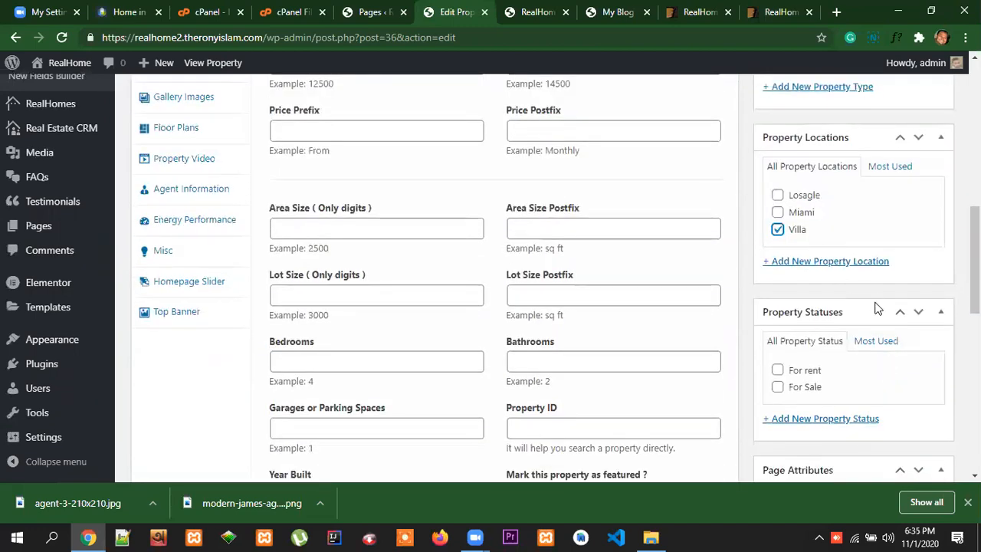
pyautogui.scroll(-1, 877, 306)
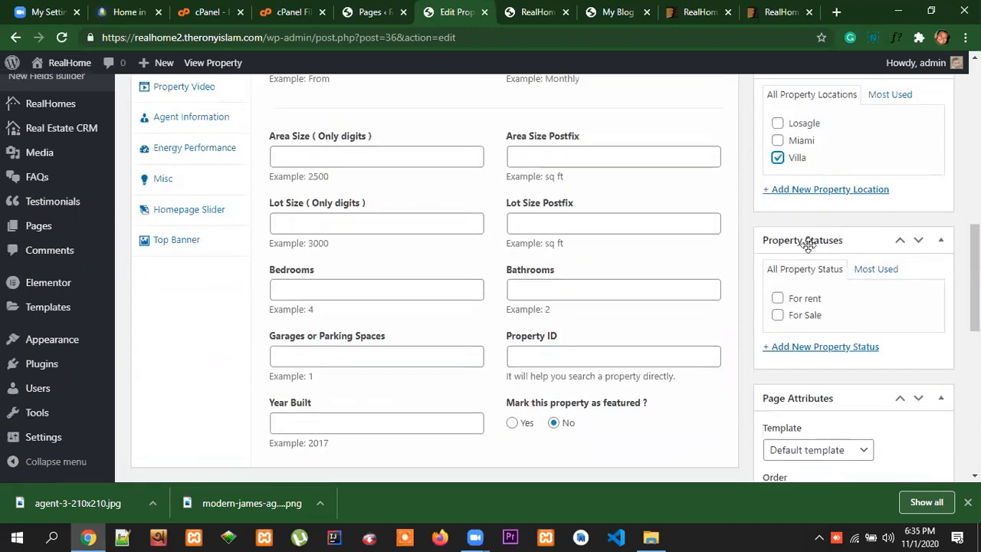
pyautogui.click(777, 316)
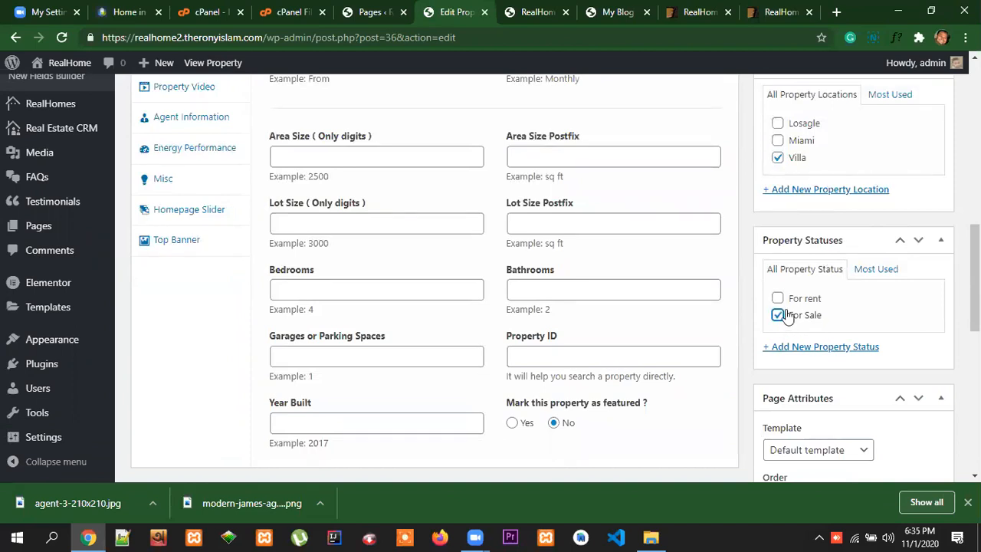
# Look over the page attributes, featured image and excerpt settings and the property's basic information fields
pyautogui.scroll(-2, 904, 296)
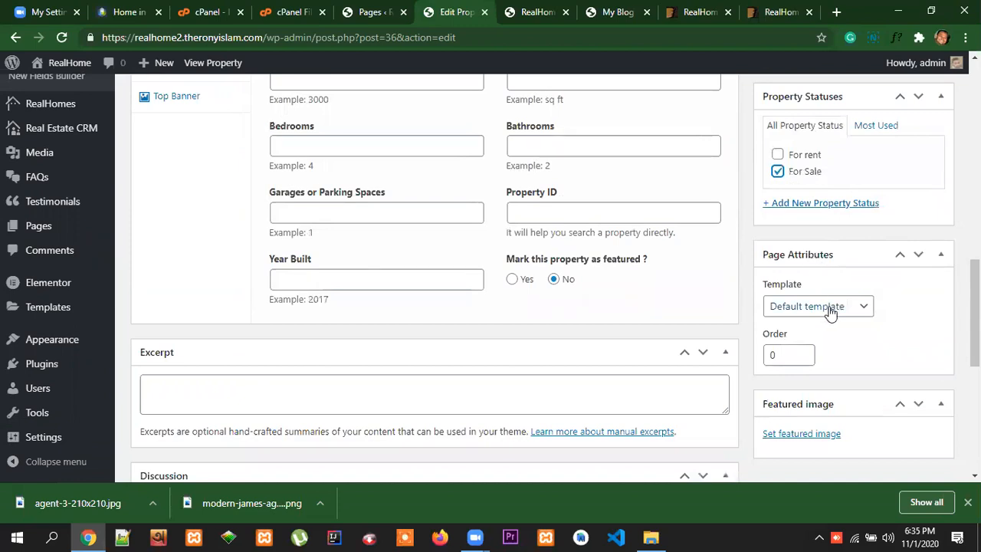
pyautogui.scroll(-1, 889, 424)
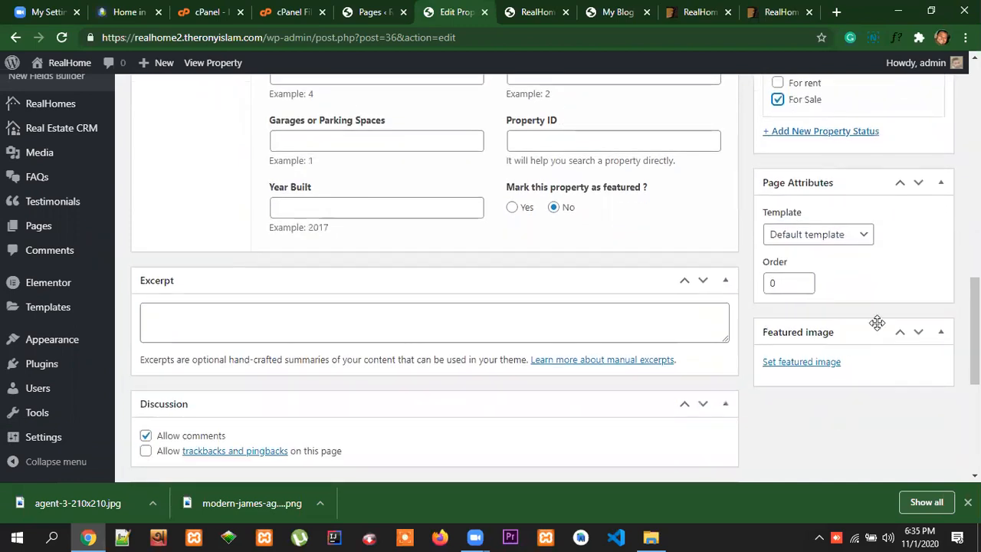
pyautogui.scroll(-1, 872, 407)
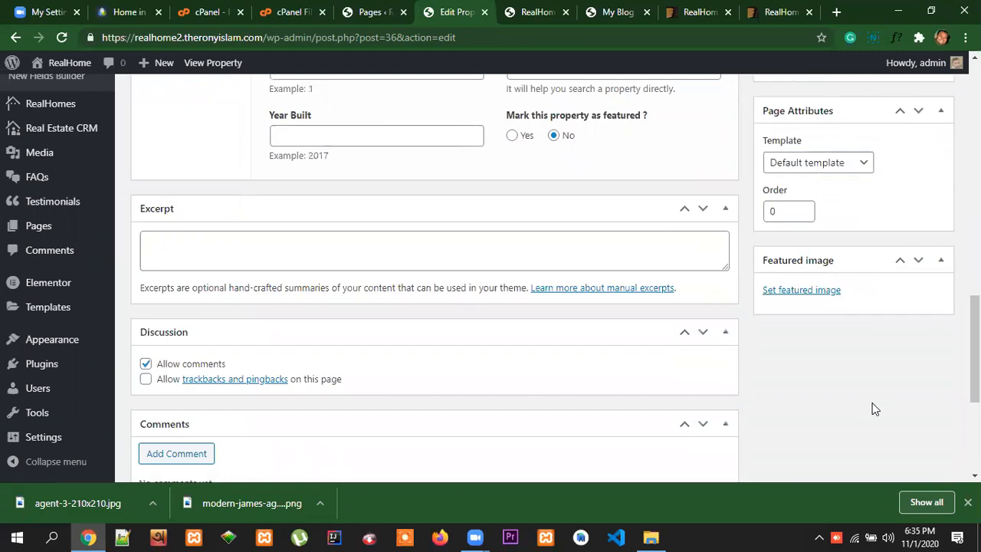
pyautogui.scroll(10, 875, 408)
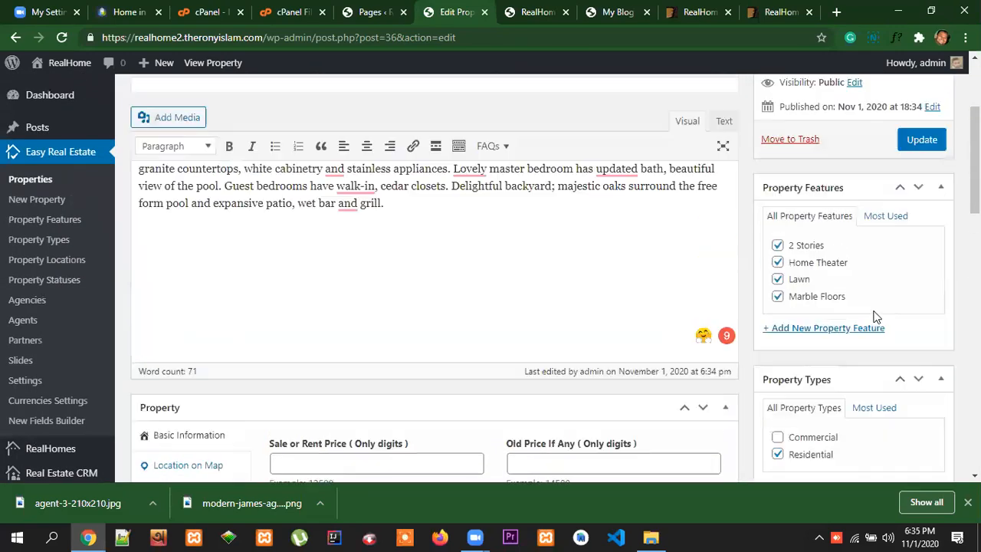
pyautogui.scroll(3, 876, 316)
pyautogui.scroll(-7, 536, 337)
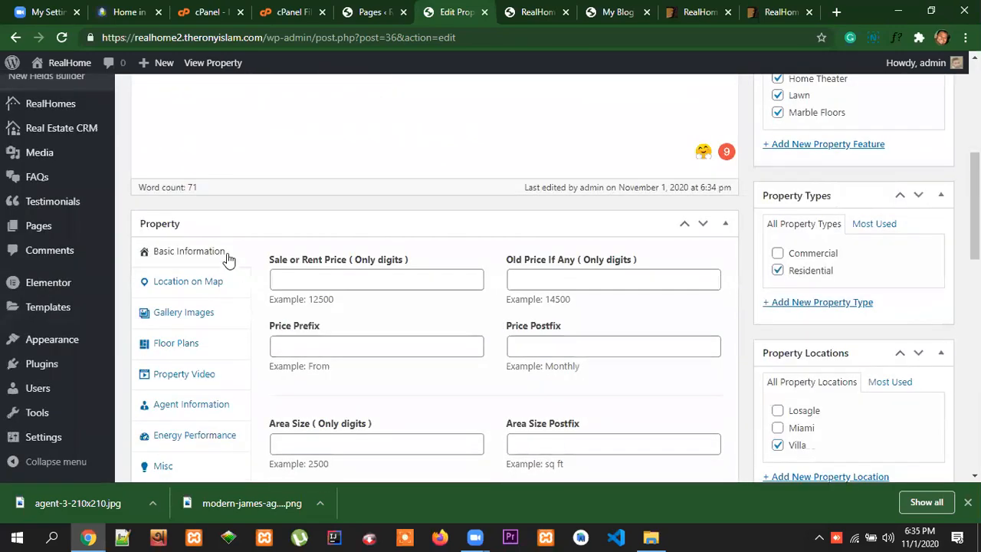
pyautogui.scroll(-1, 207, 375)
pyautogui.scroll(4, 200, 268)
pyautogui.scroll(-2, 203, 291)
pyautogui.scroll(-1, 193, 329)
pyautogui.scroll(2, 190, 295)
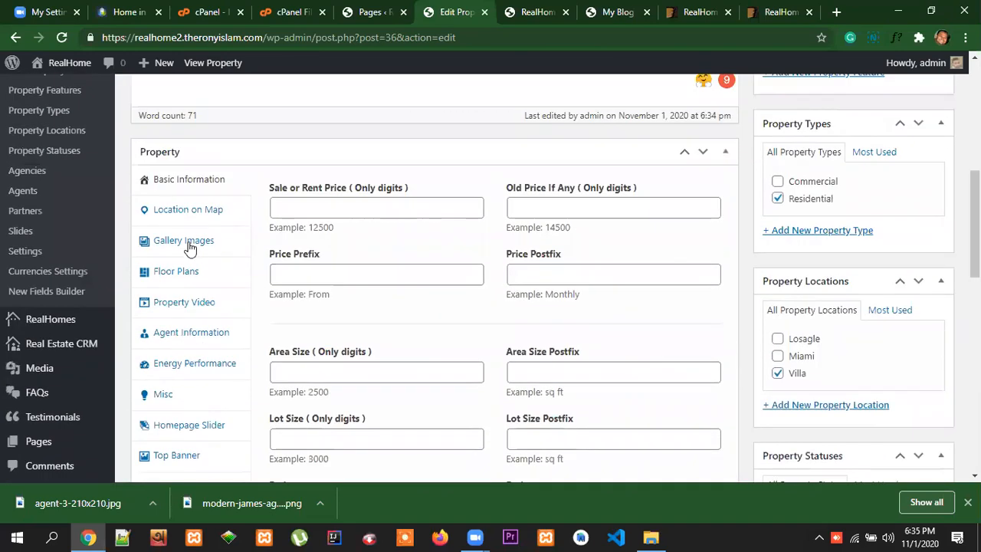
pyautogui.scroll(-1, 195, 360)
pyautogui.scroll(-4, 207, 396)
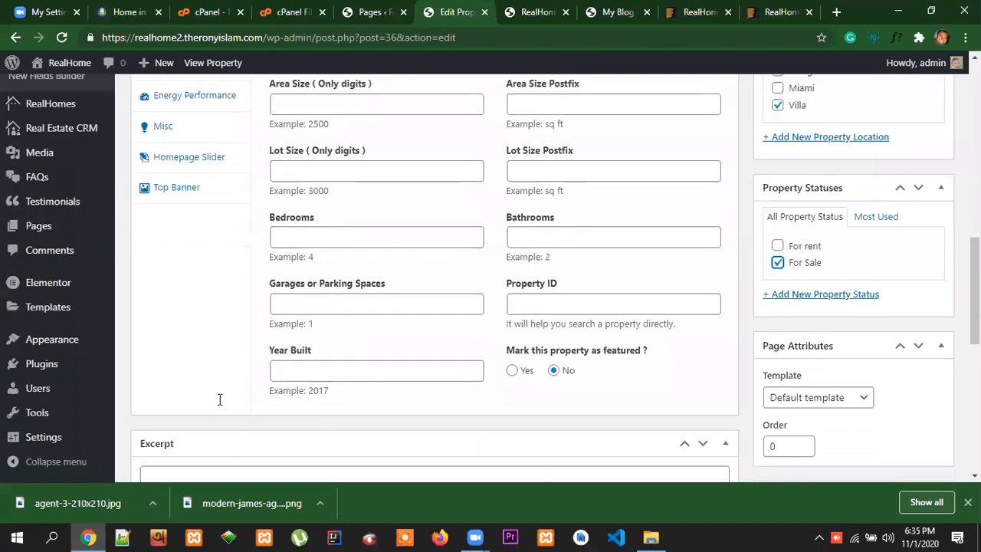
pyautogui.scroll(3, 641, 390)
pyautogui.scroll(3, 640, 389)
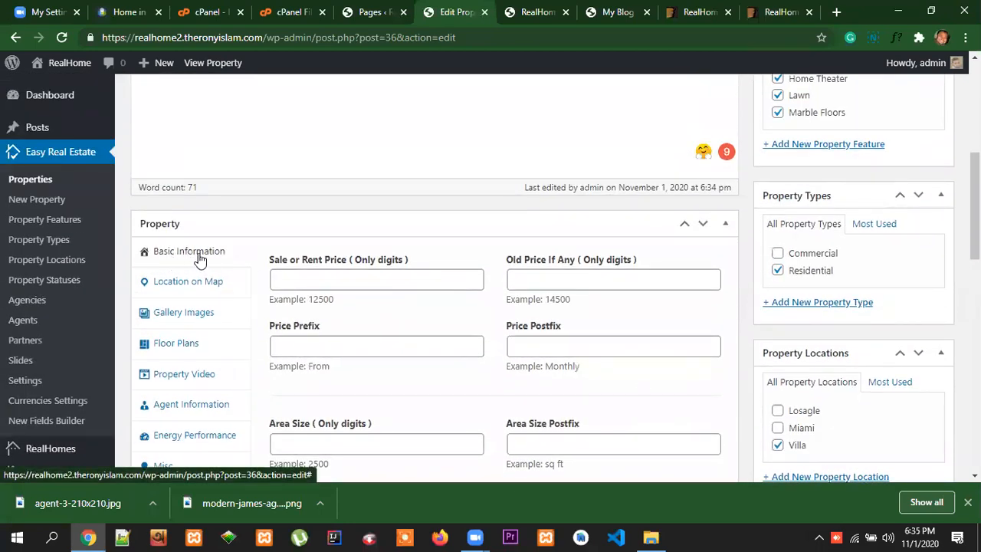
# Look up the sale price in the reference listing and set the property's sale or rent price to 540,000
pyautogui.click(299, 278)
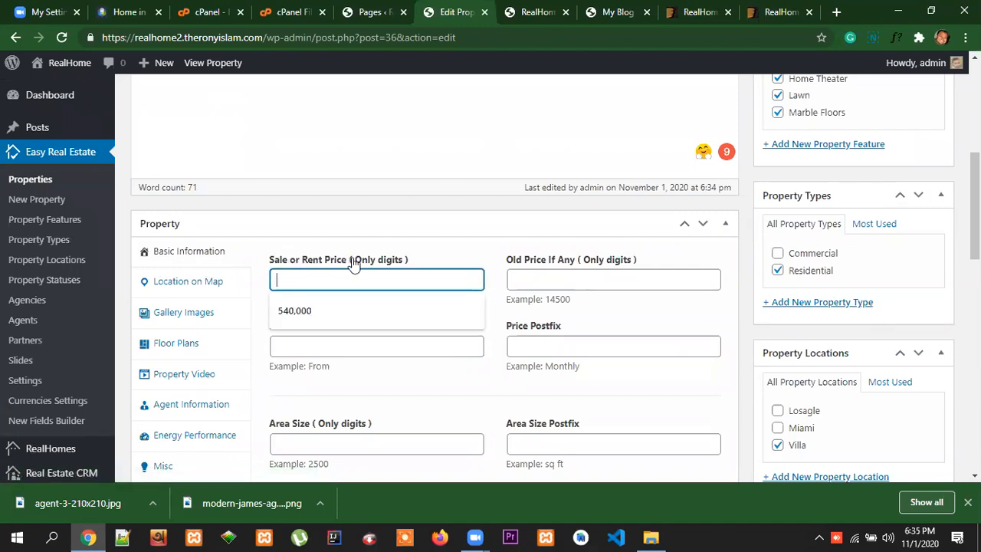
pyautogui.click(130, 14)
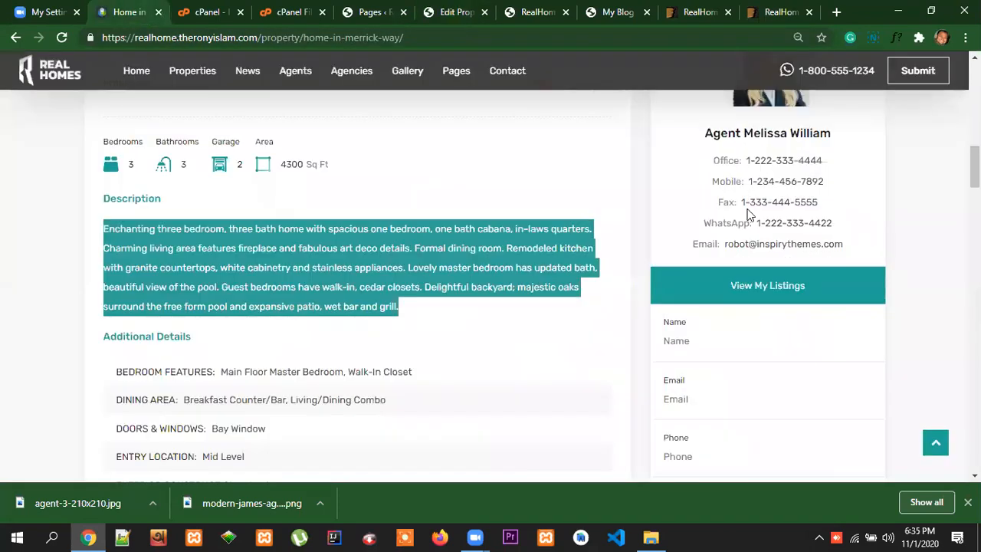
pyautogui.scroll(8, 747, 209)
pyautogui.scroll(3, 747, 208)
pyautogui.scroll(-2, 843, 245)
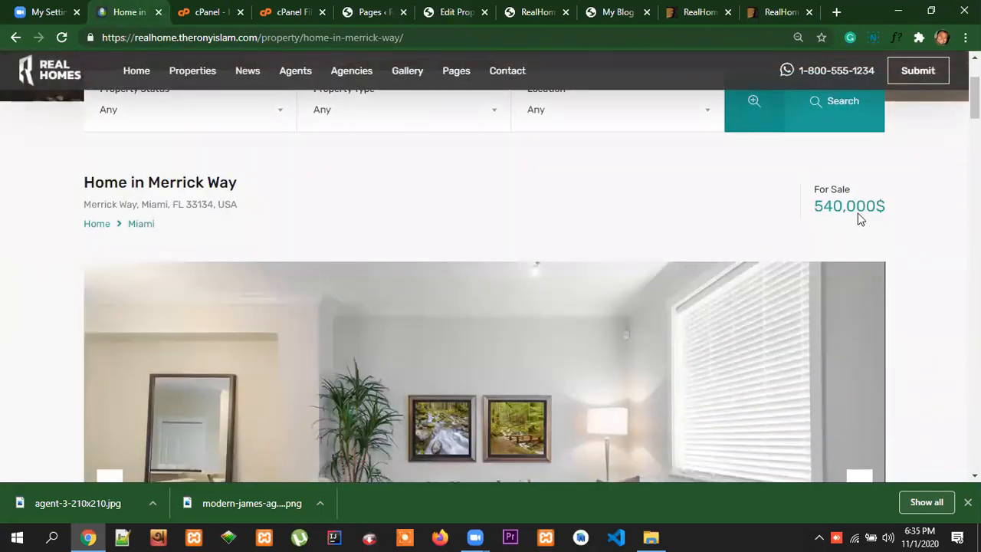
pyautogui.moveTo(876, 208); pyautogui.dragTo(819, 213)
pyautogui.rightClick(828, 210)
pyautogui.click(831, 218)
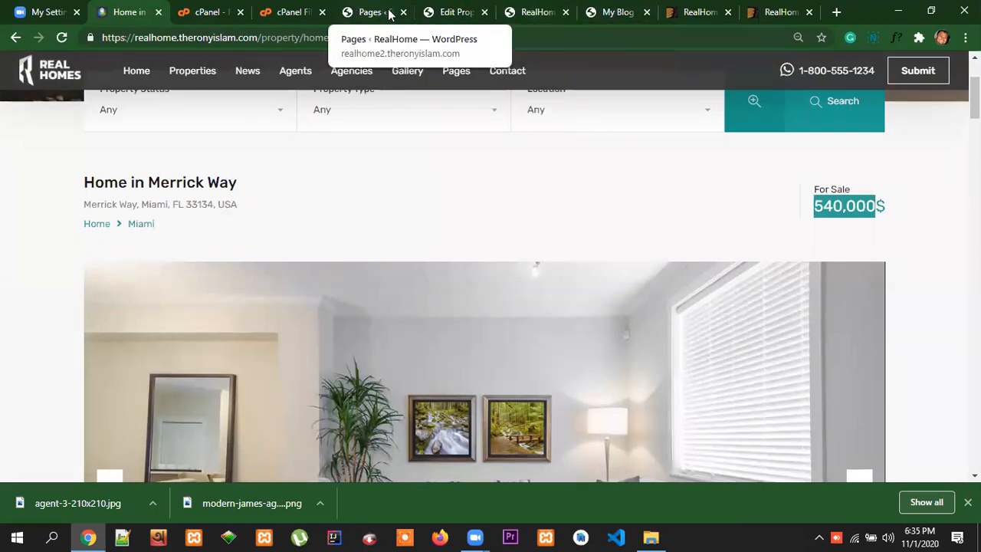
pyautogui.click(452, 12)
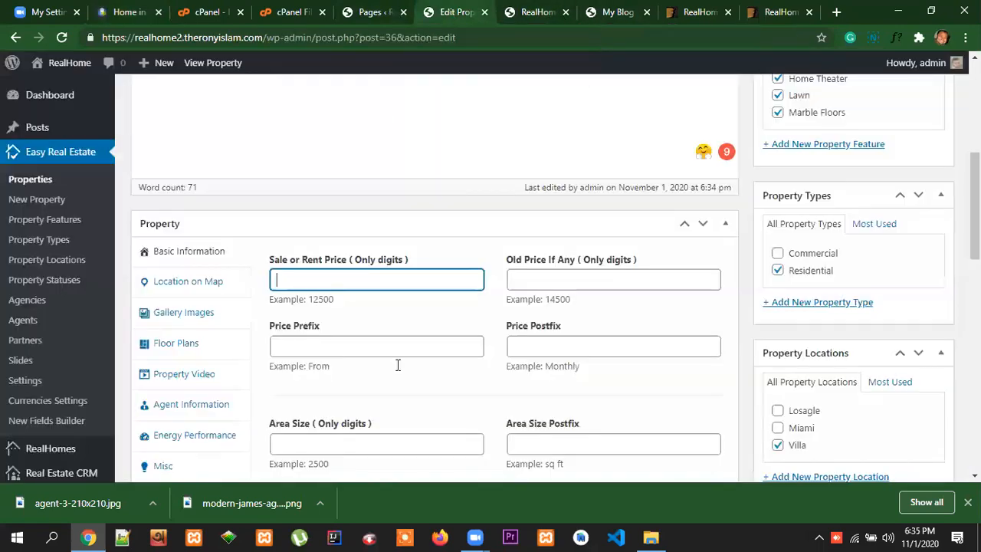
pyautogui.click(278, 278)
pyautogui.click(303, 310)
# Examine the sale price, old price, price prefix and price postfix fields and their example values
pyautogui.click(340, 347)
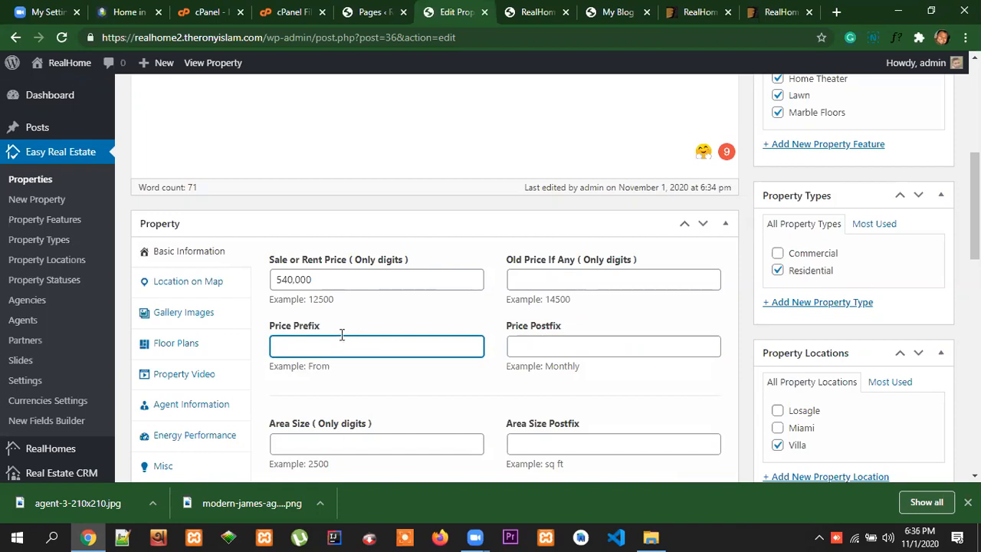
pyautogui.click(316, 279)
pyautogui.doubleClick(299, 279)
pyautogui.click(387, 319)
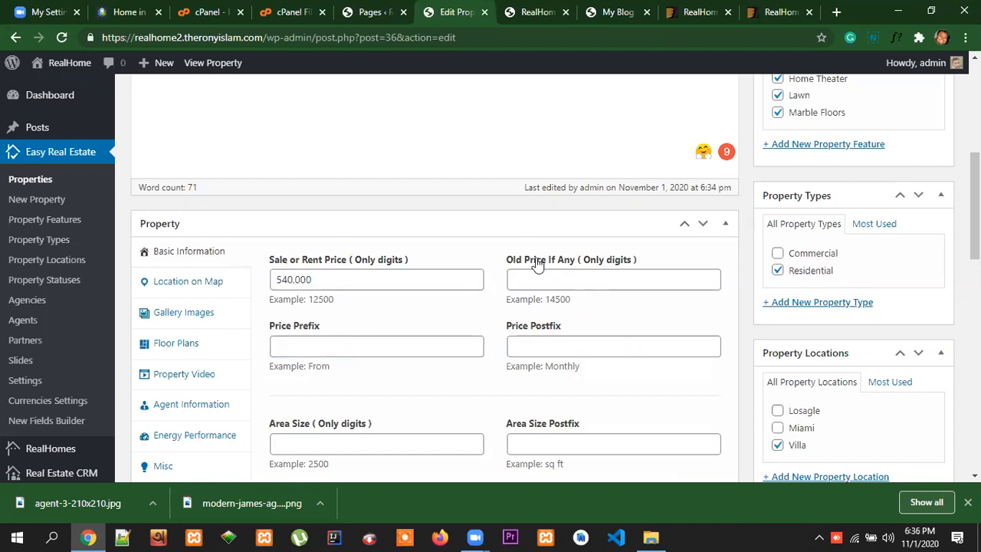
pyautogui.click(555, 279)
pyautogui.click(649, 320)
pyautogui.moveTo(580, 371); pyautogui.dragTo(549, 366)
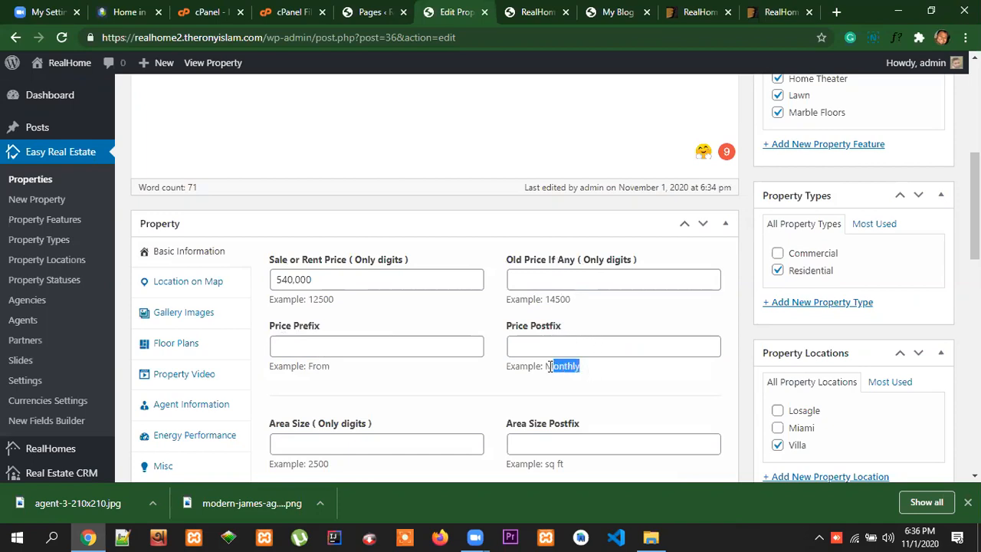
pyautogui.click(603, 378)
pyautogui.click(594, 349)
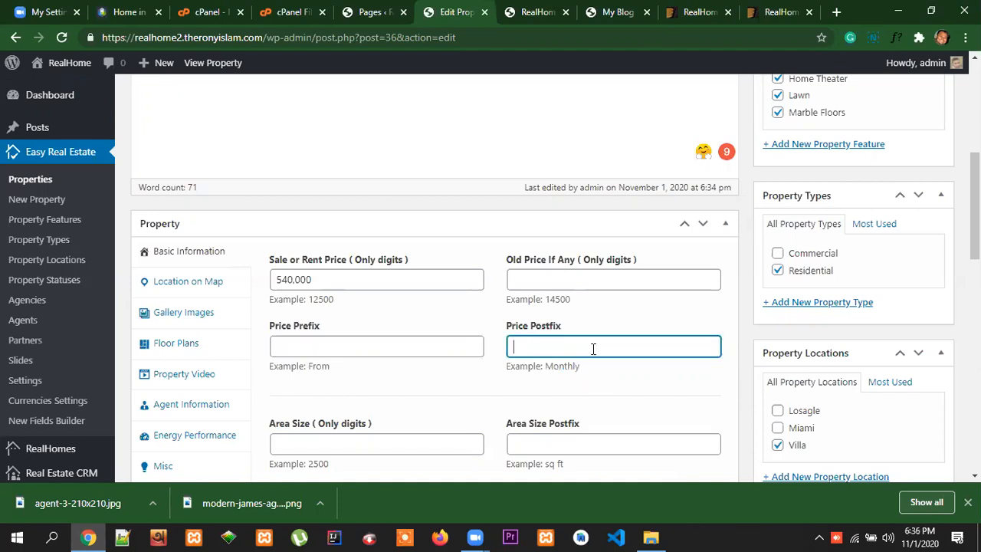
# Look over the price, area size, lot size, bedroom and bathroom fields in the property's basic information
pyautogui.click(347, 346)
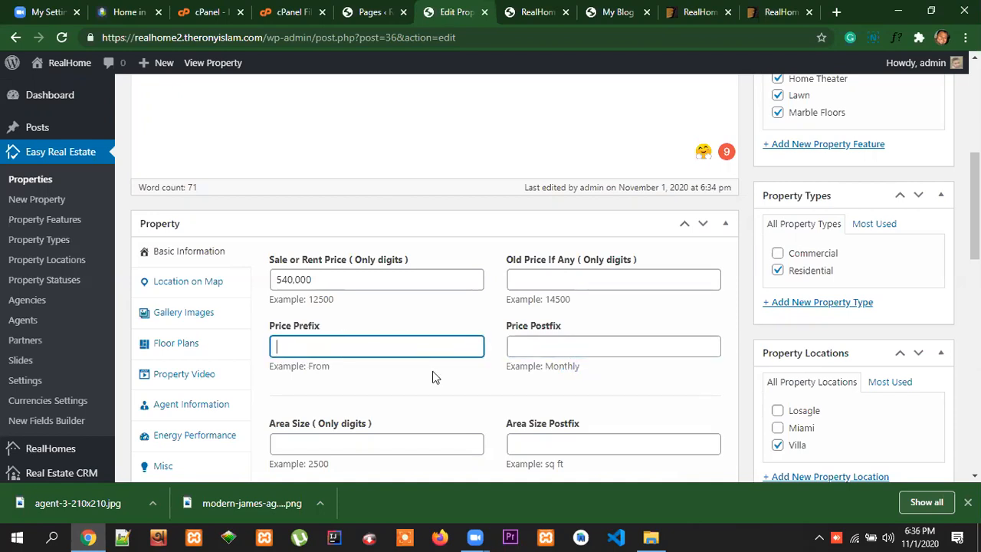
pyautogui.click(598, 381)
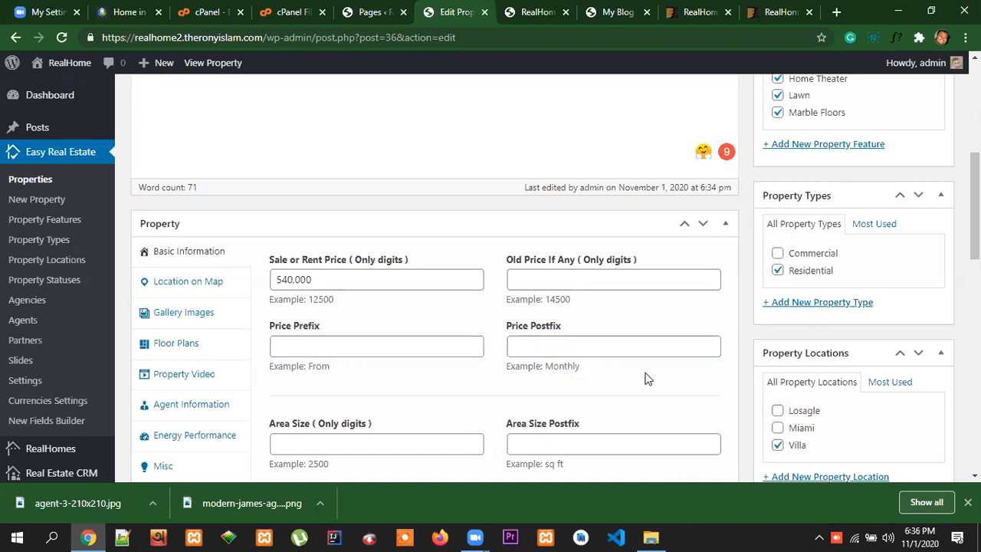
pyautogui.scroll(-1, 635, 365)
pyautogui.click(309, 208)
pyautogui.moveTo(310, 208); pyautogui.dragTo(278, 207)
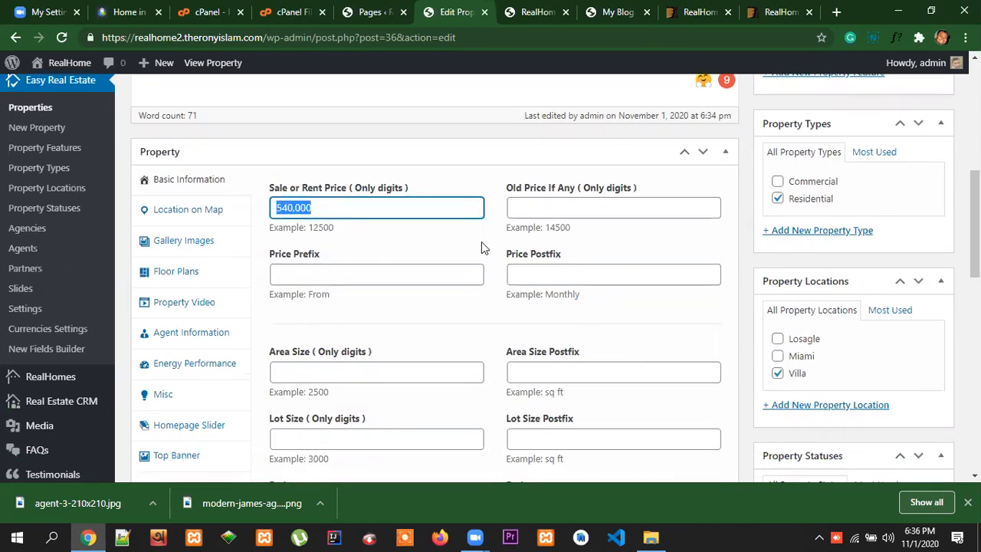
pyautogui.scroll(-1, 449, 273)
pyautogui.scroll(1, 460, 266)
pyautogui.scroll(-2, 460, 266)
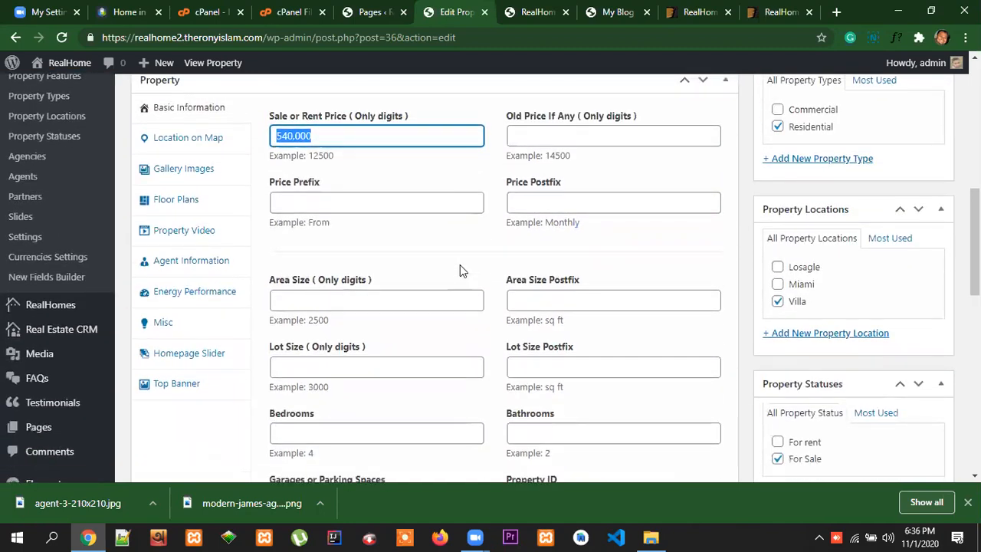
pyautogui.scroll(1, 460, 266)
pyautogui.click(312, 197)
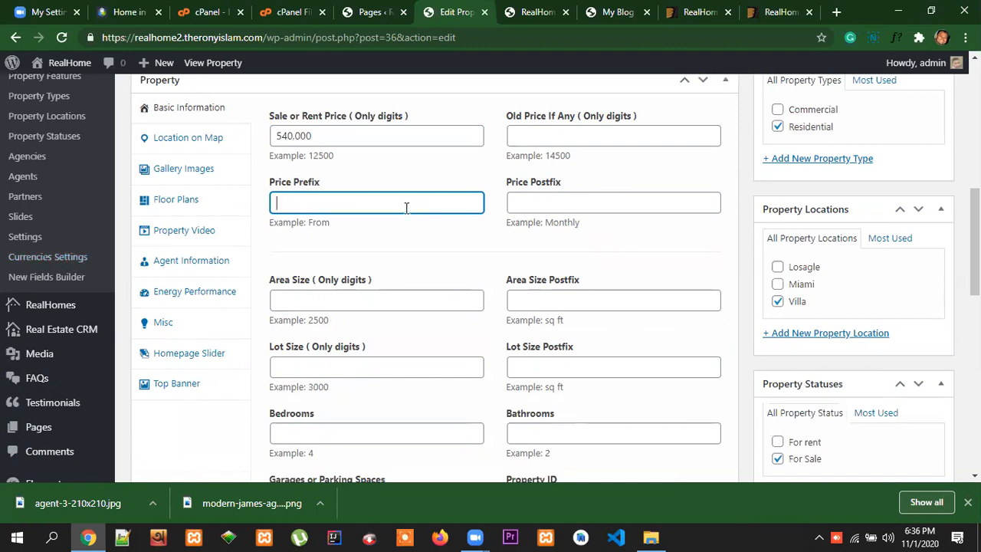
# Open the Currencies Settings in a new tab and look over the currency switcher options
pyautogui.rightClick(55, 256)
pyautogui.click(94, 264)
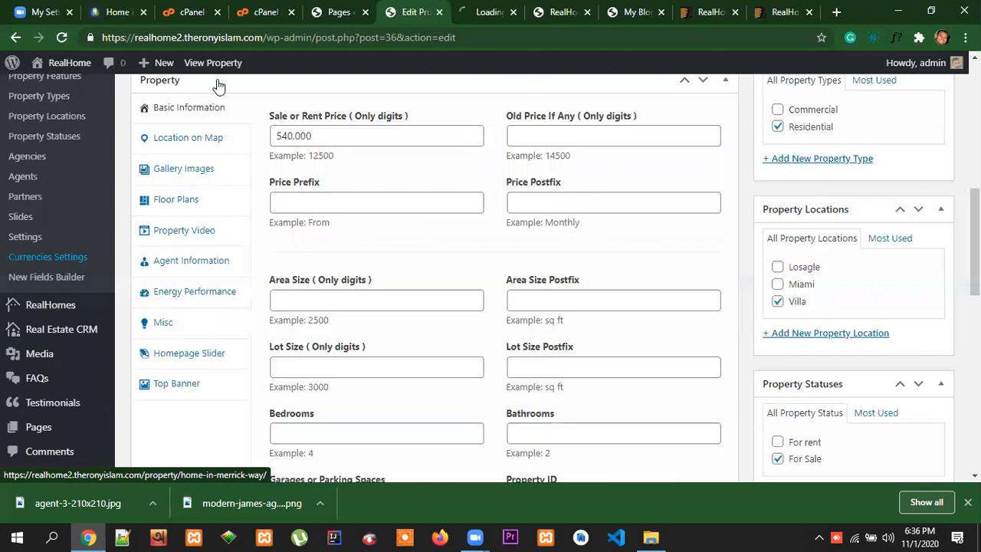
pyautogui.scroll(2, 81, 222)
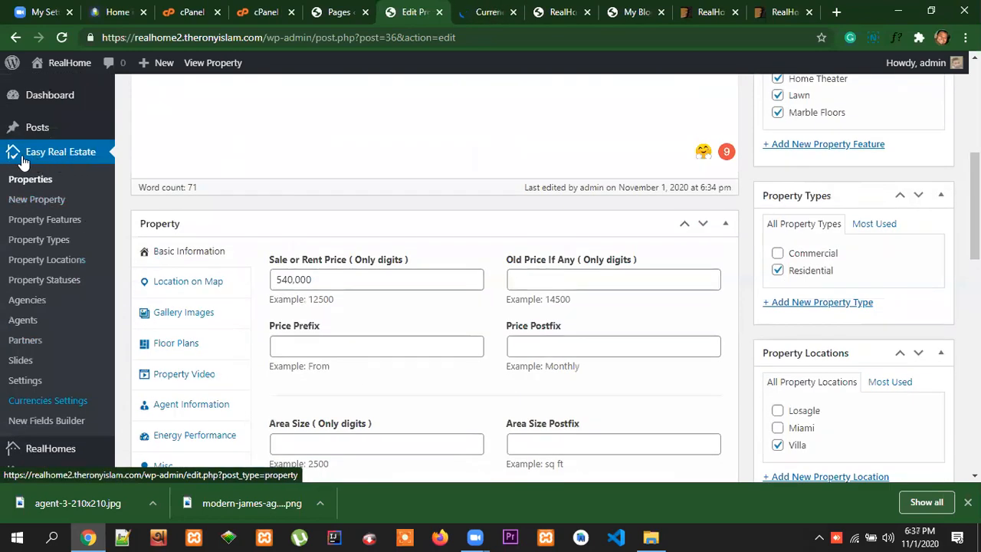
pyautogui.scroll(-1, 61, 306)
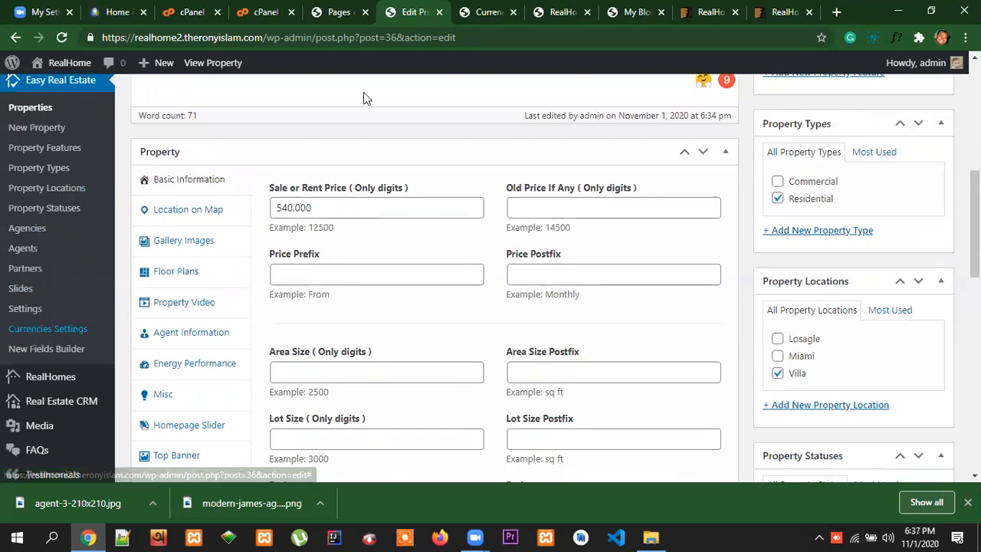
pyautogui.click(484, 15)
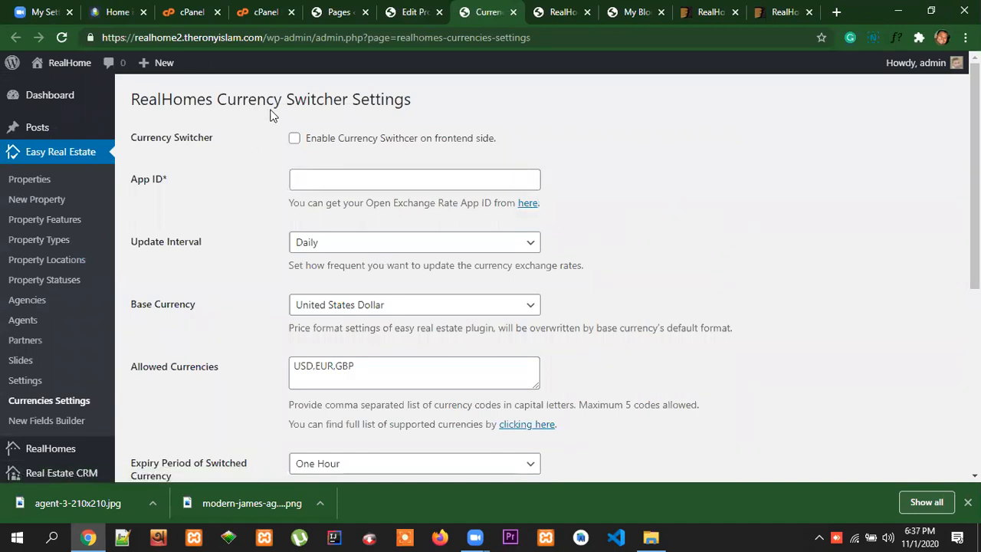
pyautogui.scroll(-2, 487, 220)
pyautogui.scroll(2, 487, 216)
# Open the Easy Real Estate settings in a new tab and switch to their price format options
pyautogui.rightClick(27, 387)
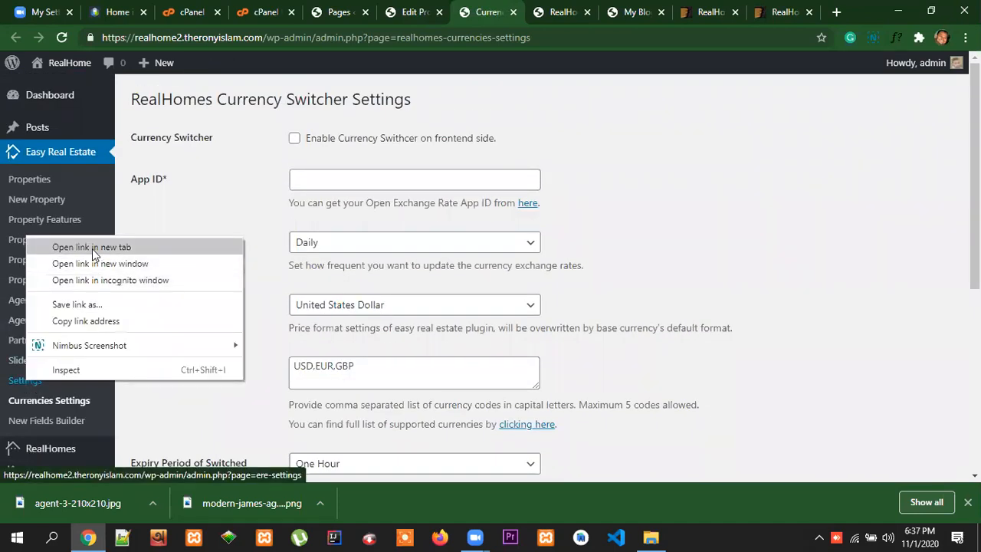
pyautogui.click(93, 248)
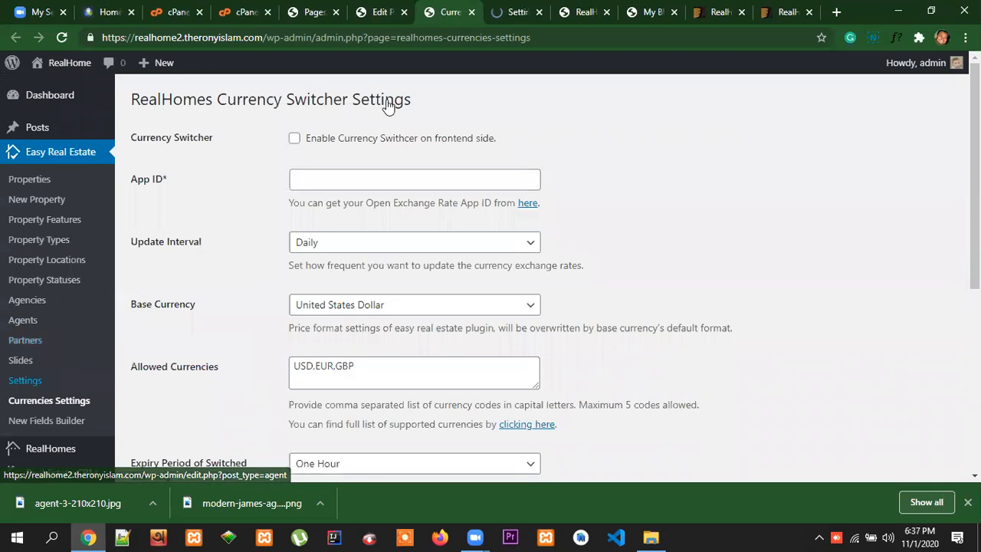
pyautogui.hotkey('ctrl', 'Tab')
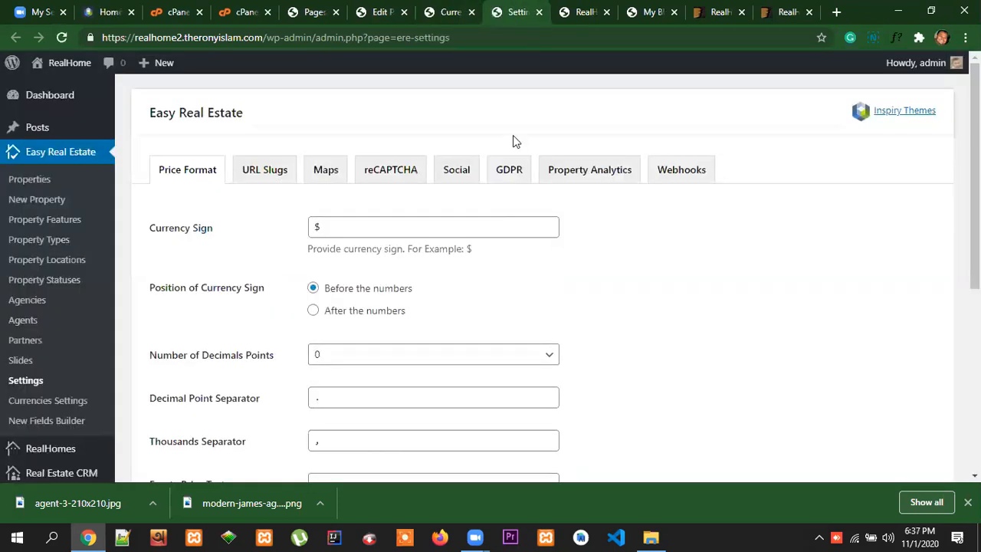
# Review the remaining currency switcher settings and the App ID requirement, and close the Currencies Settings page
pyautogui.click(449, 11)
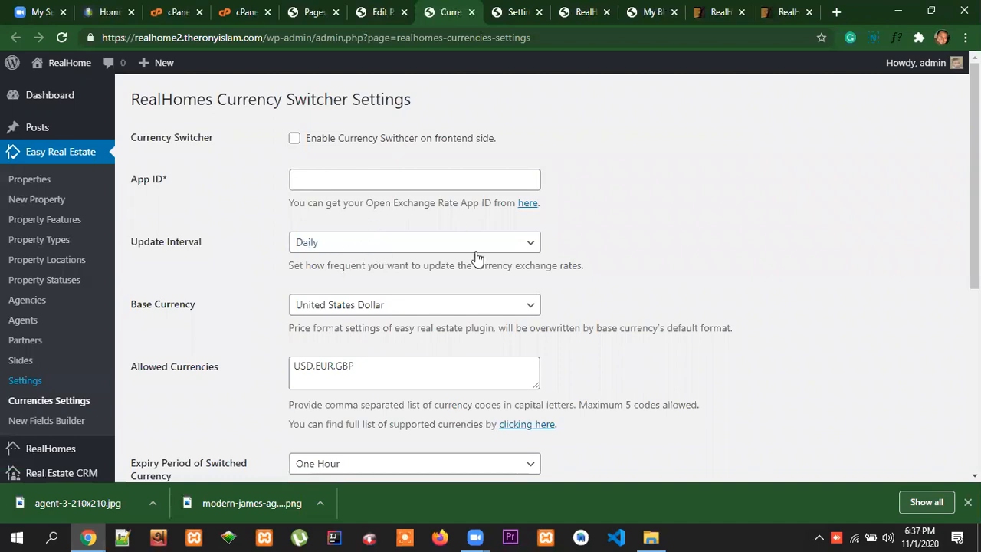
pyautogui.scroll(-4, 591, 372)
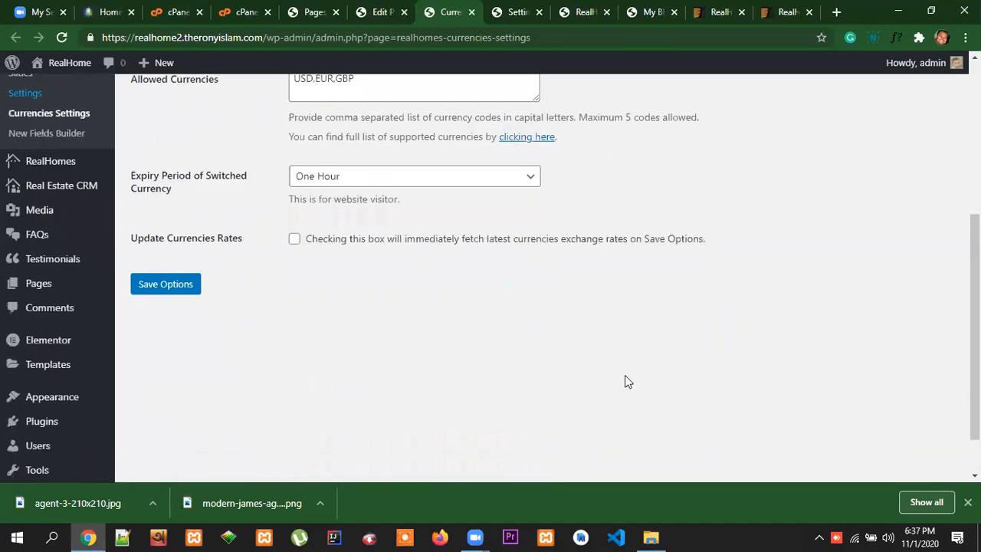
pyautogui.scroll(4, 625, 382)
pyautogui.moveTo(172, 184); pyautogui.dragTo(130, 179)
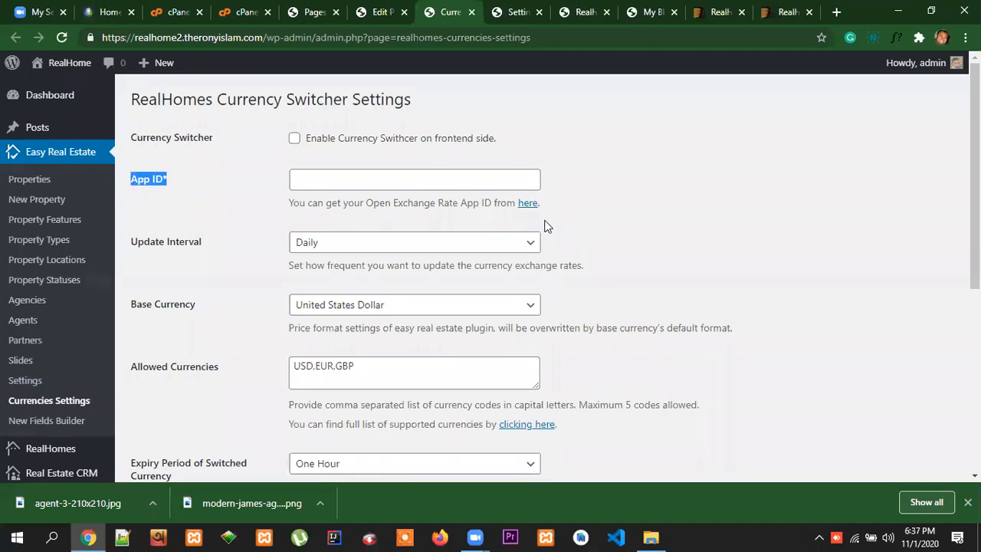
pyautogui.click(472, 12)
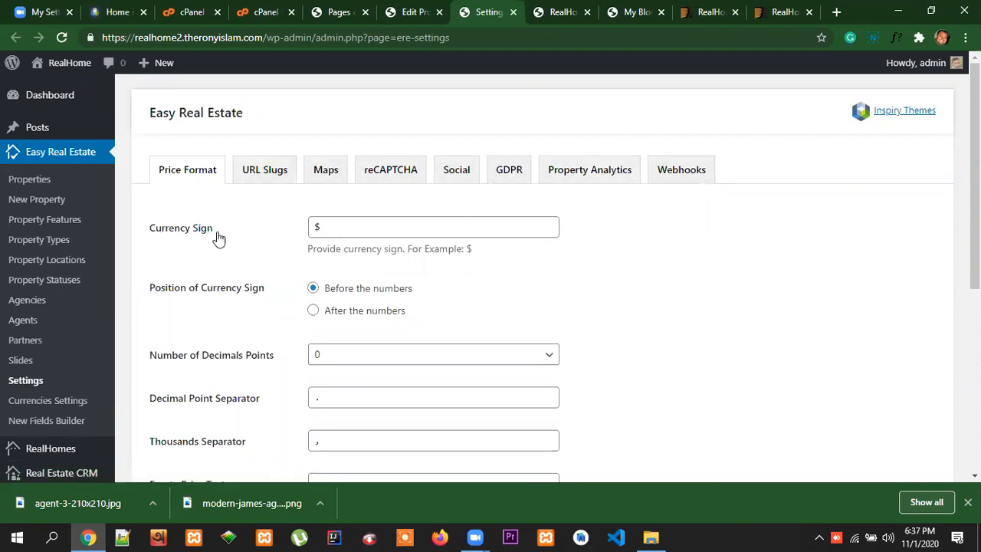
# Set the currency sign to TK and position it after the numbers
pyautogui.click(317, 228)
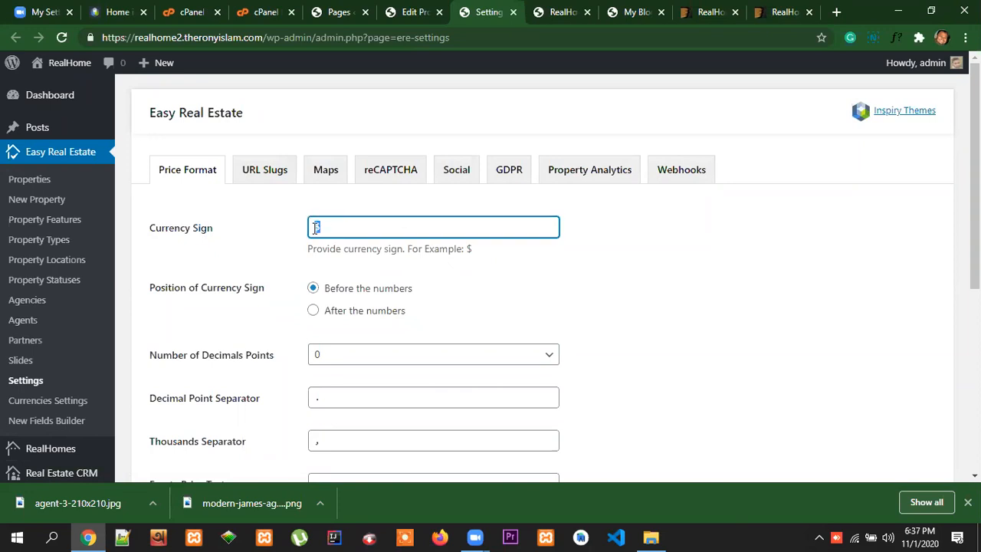
pyautogui.press('BackSpace')
pyautogui.write('T')
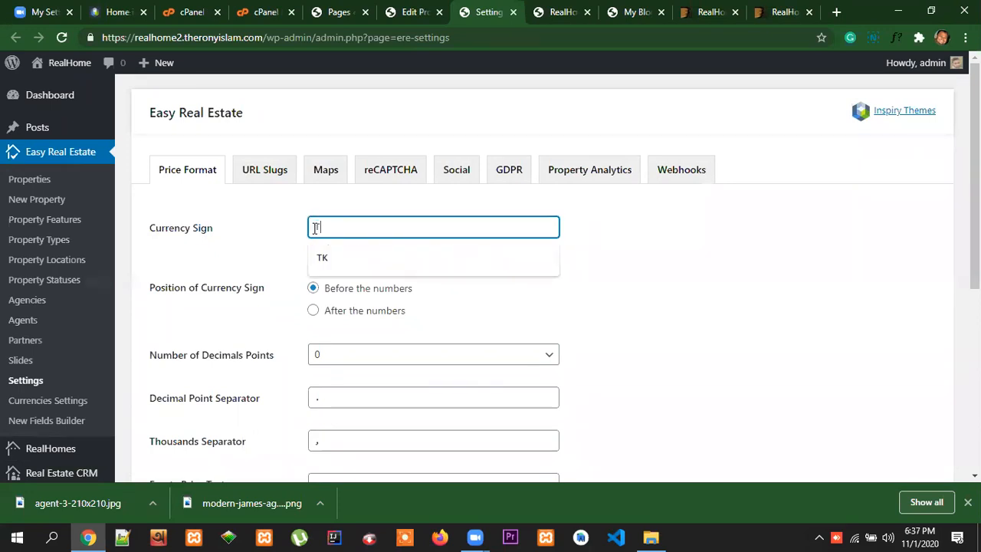
pyautogui.write('K')
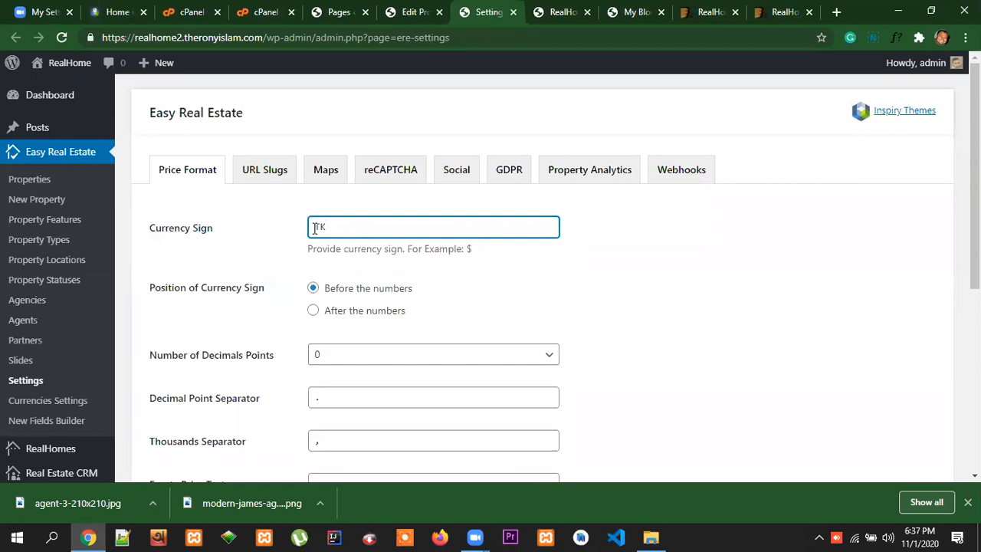
pyautogui.scroll(-1, 485, 286)
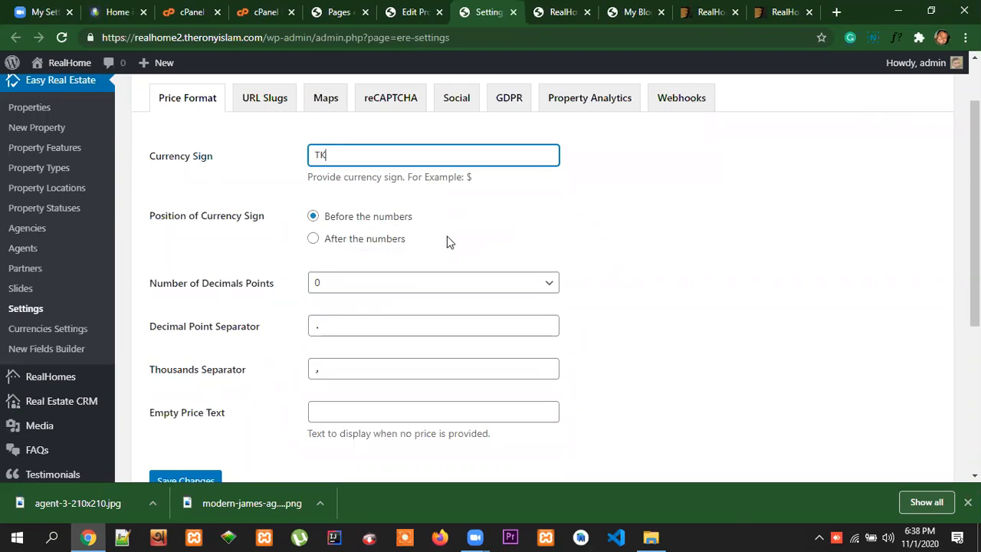
pyautogui.click(313, 240)
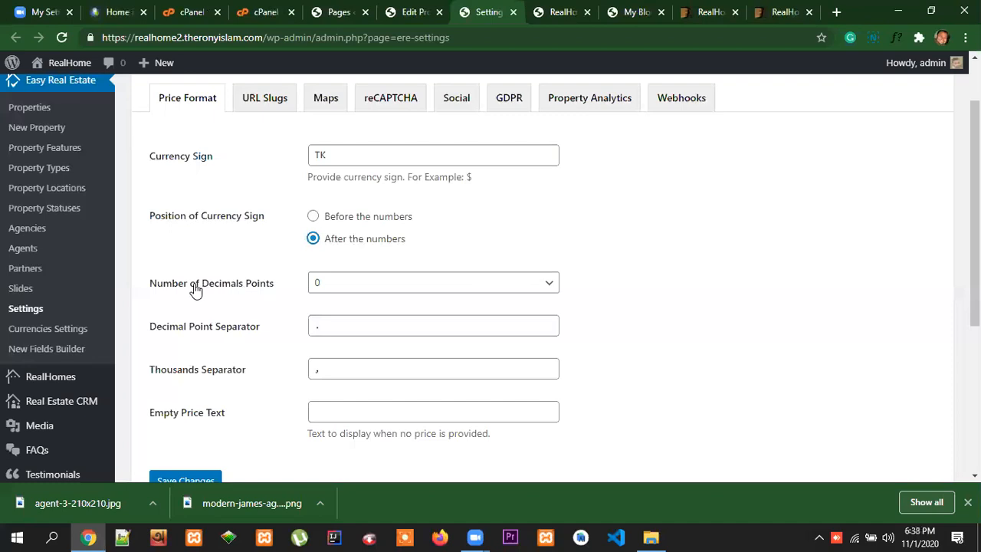
# Set the number of decimal points to 2 and the empty price text to 0, and save the price format
pyautogui.click(395, 292)
pyautogui.click(368, 329)
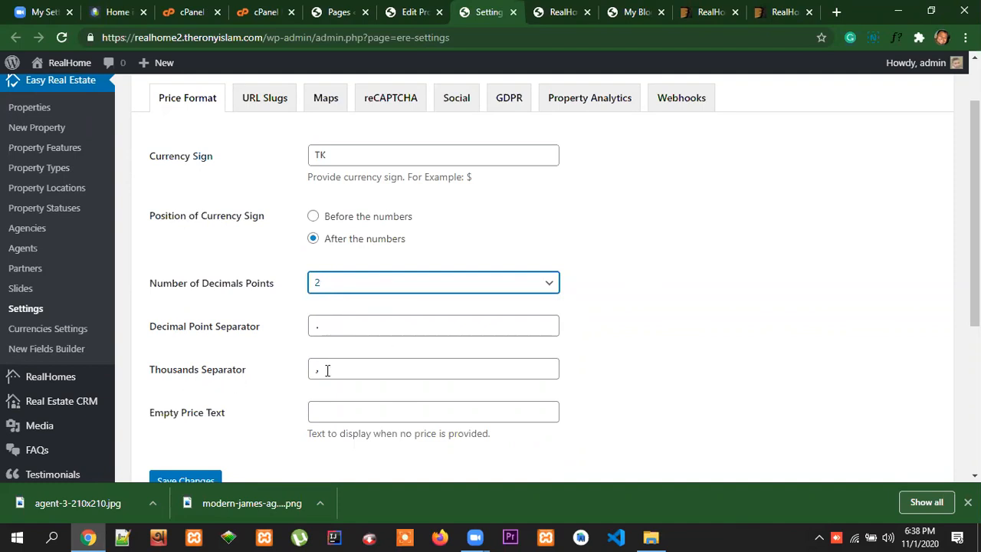
pyautogui.scroll(-2, 380, 394)
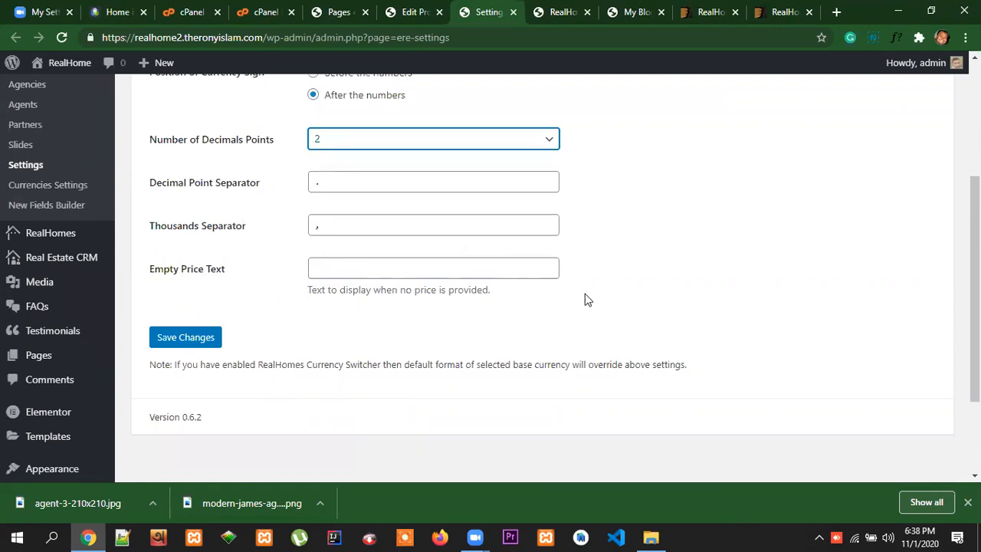
pyautogui.click(346, 265)
pyautogui.click(370, 306)
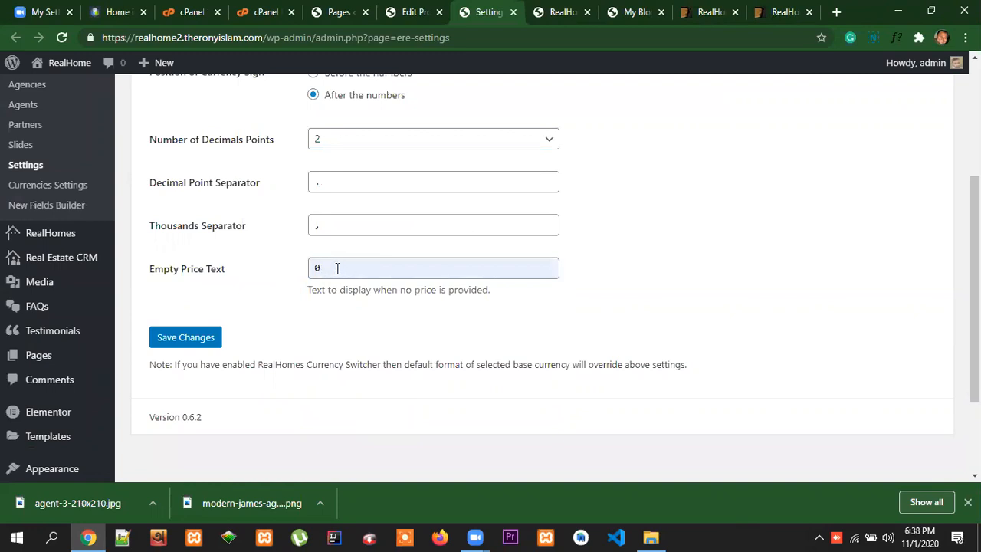
pyautogui.click(204, 338)
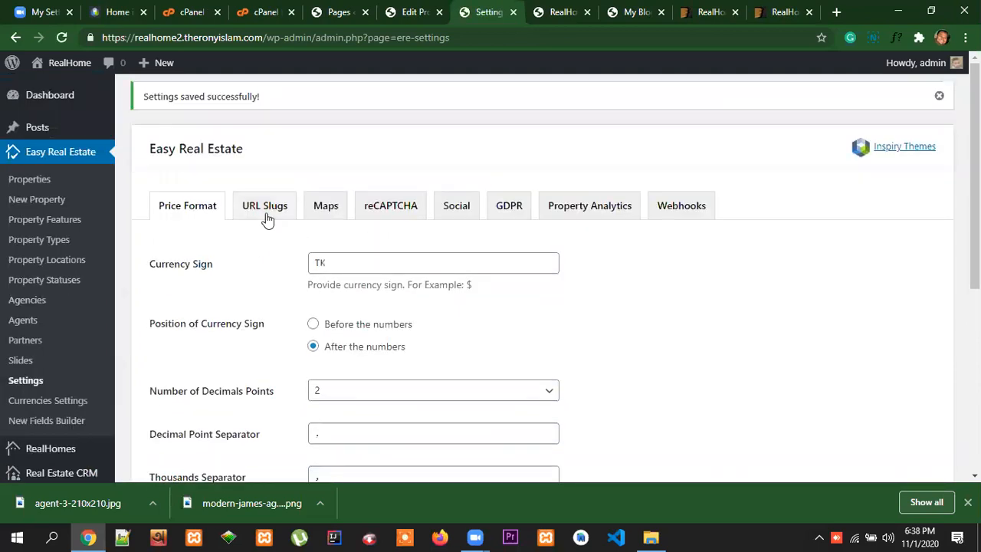
# Examine the URL slug settings for properties, agents, agencies, locations, statuses, types and features
pyautogui.click(268, 212)
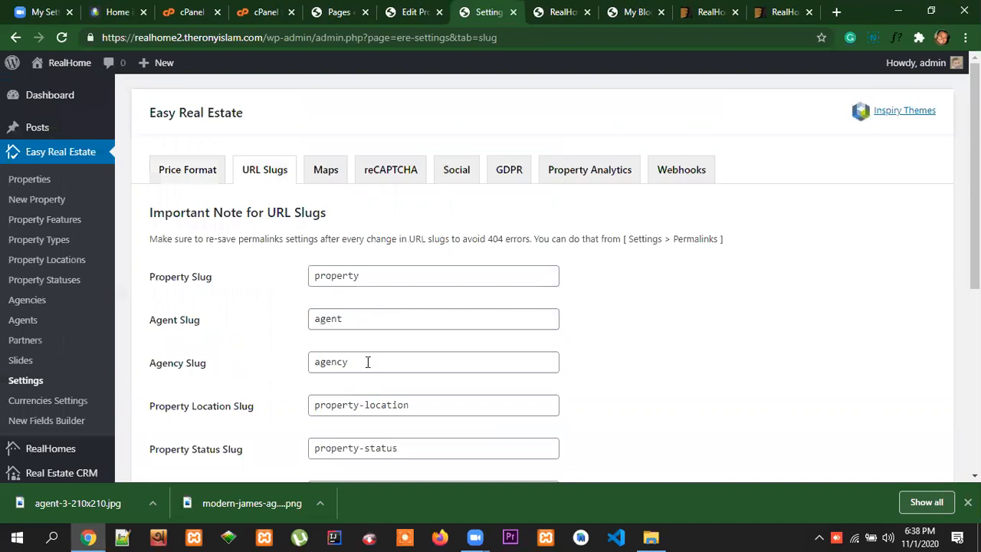
pyautogui.scroll(-3, 372, 337)
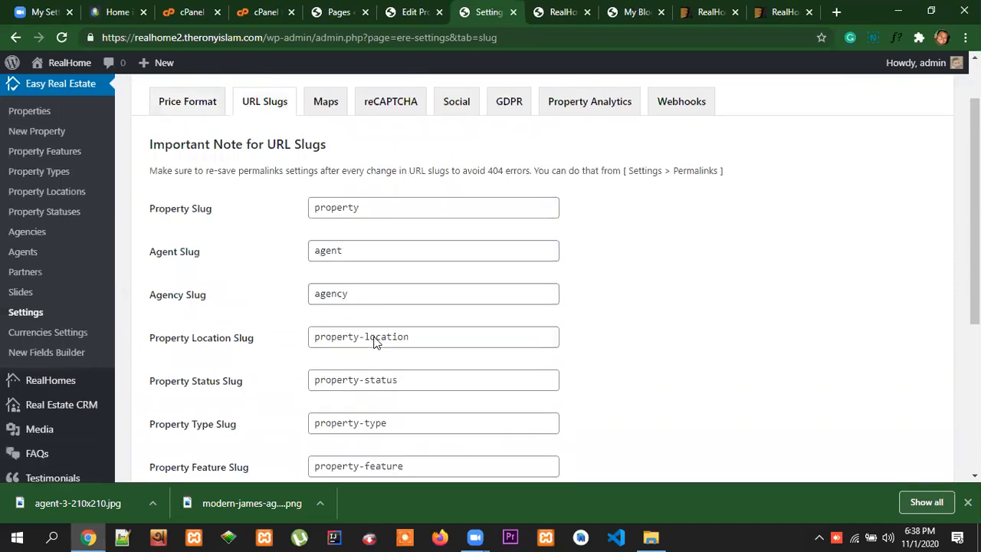
pyautogui.scroll(3, 375, 340)
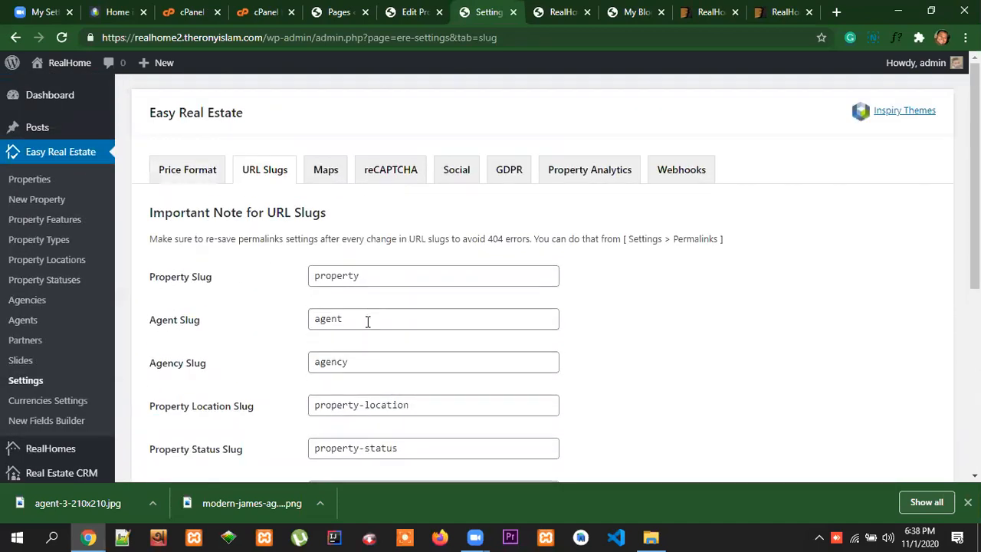
pyautogui.scroll(-2, 365, 322)
pyautogui.scroll(2, 377, 394)
pyautogui.scroll(-3, 374, 361)
pyautogui.scroll(2, 377, 330)
pyautogui.scroll(1, 378, 327)
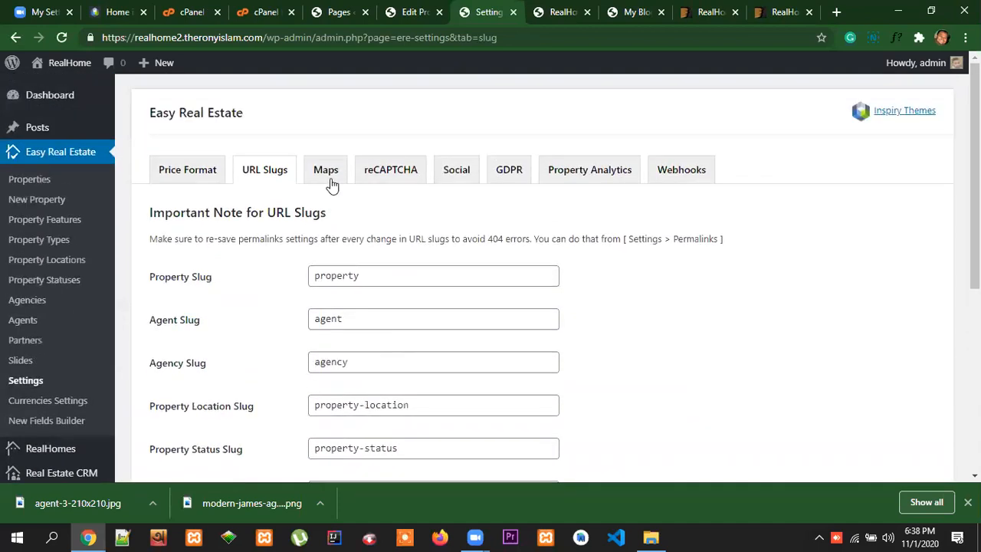
# Examine the map settings, including the Google Maps API key, styles JSON, default address and default map locations
pyautogui.click(326, 175)
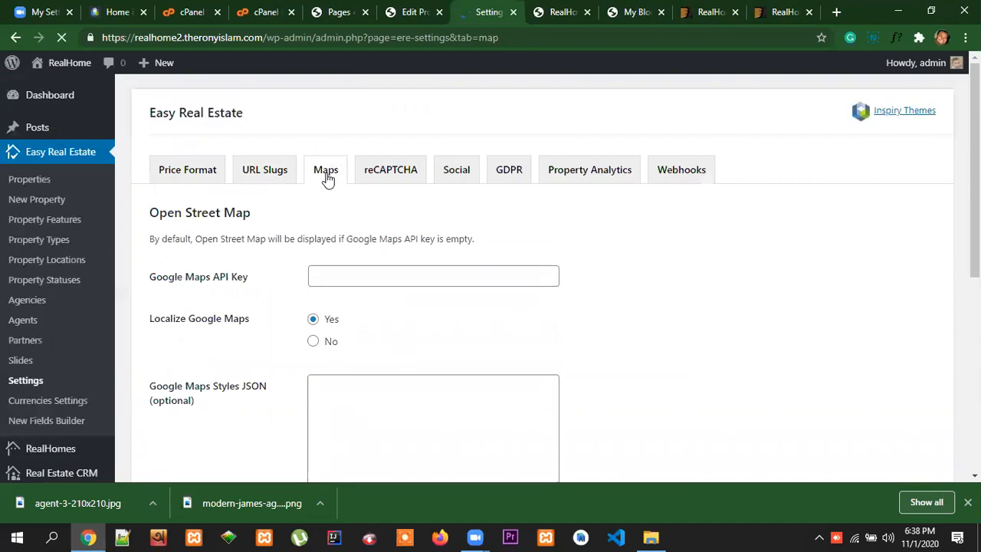
pyautogui.moveTo(267, 285); pyautogui.dragTo(147, 282)
pyautogui.click(366, 277)
pyautogui.click(608, 309)
pyautogui.click(352, 276)
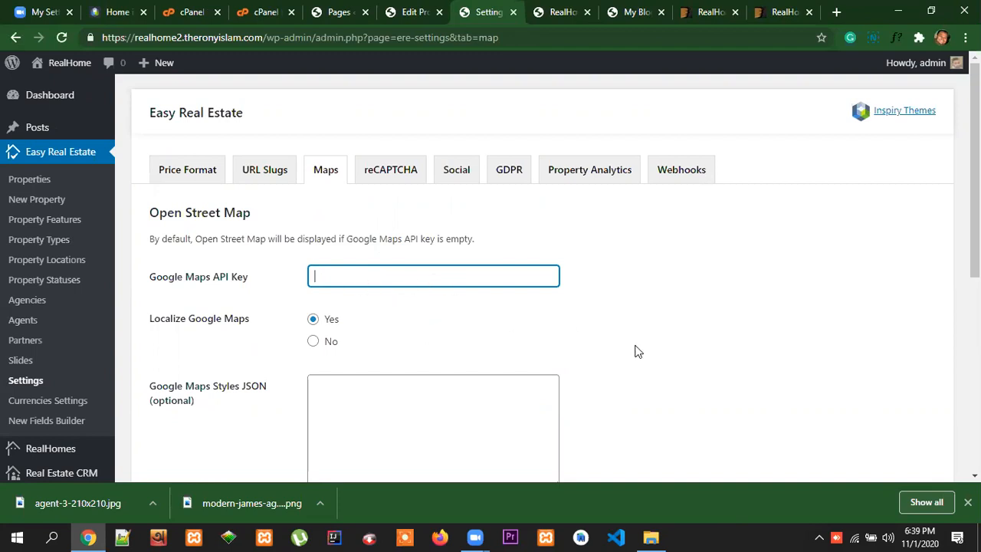
pyautogui.scroll(-4, 635, 351)
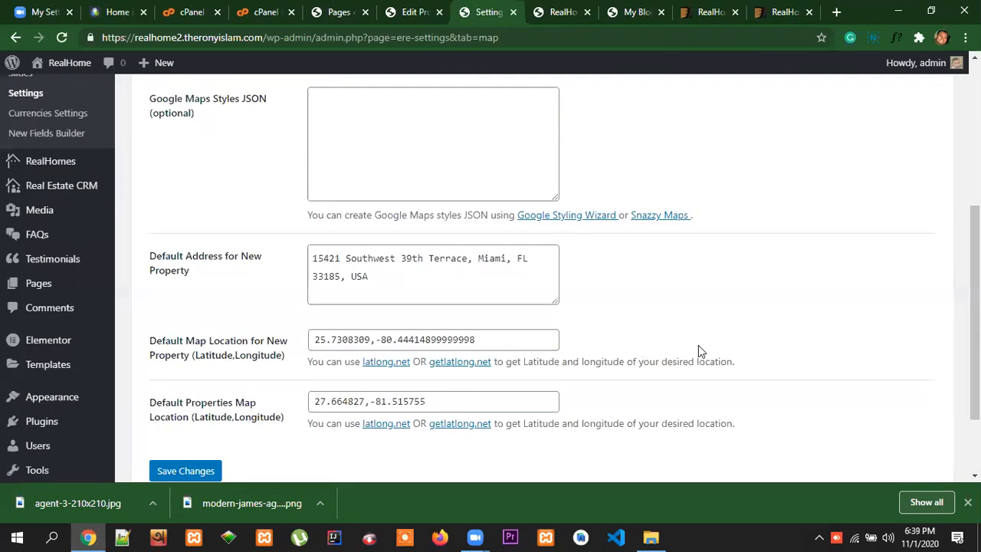
pyautogui.scroll(-2, 698, 345)
pyautogui.scroll(5, 698, 344)
# Look over the Google reCAPTCHA settings for spam protection on the agent and contact forms
pyautogui.click(398, 179)
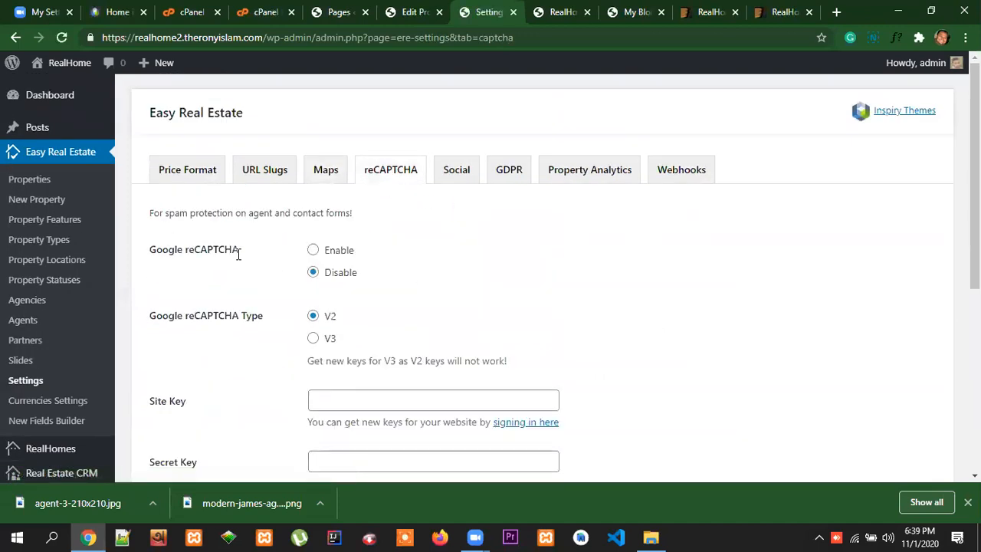
pyautogui.tripleClick(197, 248)
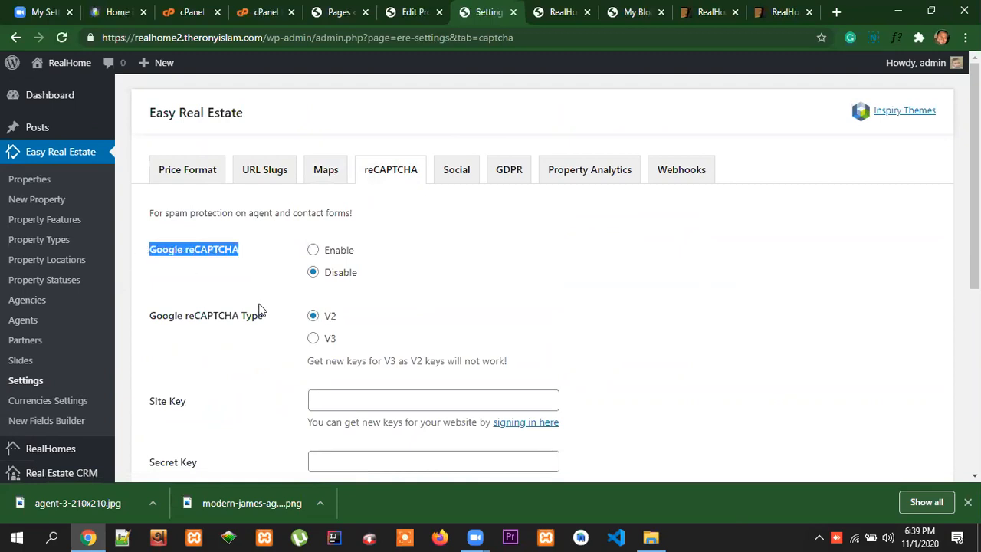
pyautogui.click(568, 317)
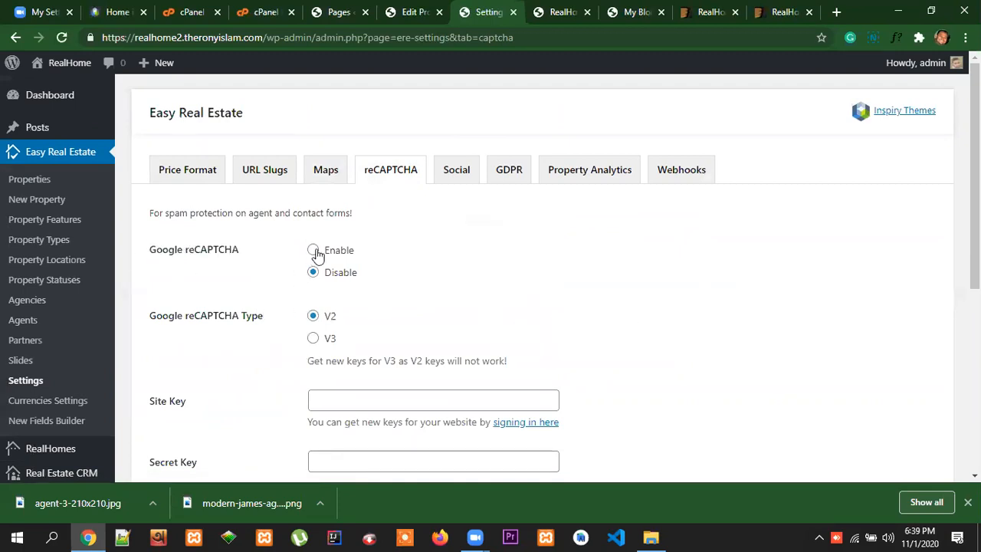
# In the Social settings, set the Facebook, Twitter and Linkedin URLs to the placeholder "#"
pyautogui.scroll(-1, 607, 329)
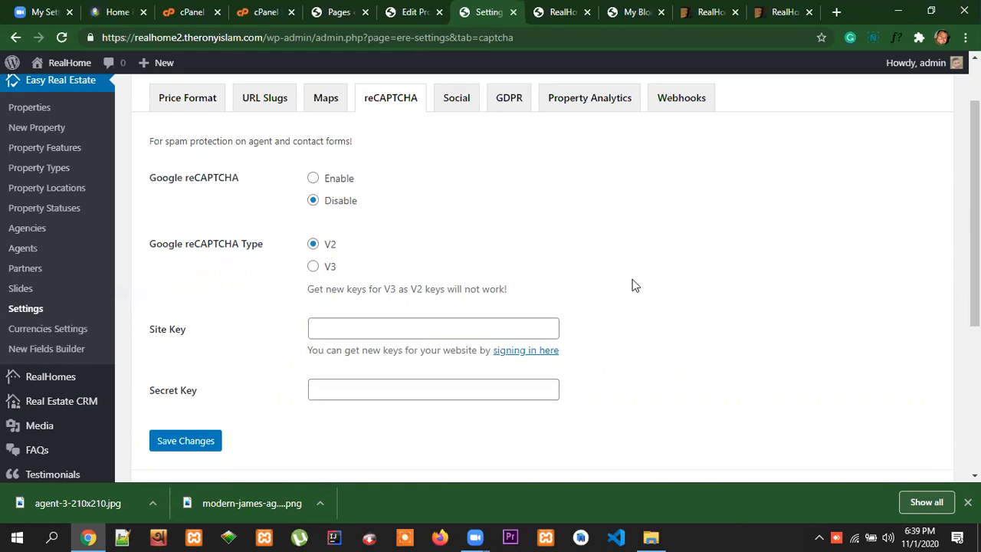
pyautogui.scroll(1, 843, 291)
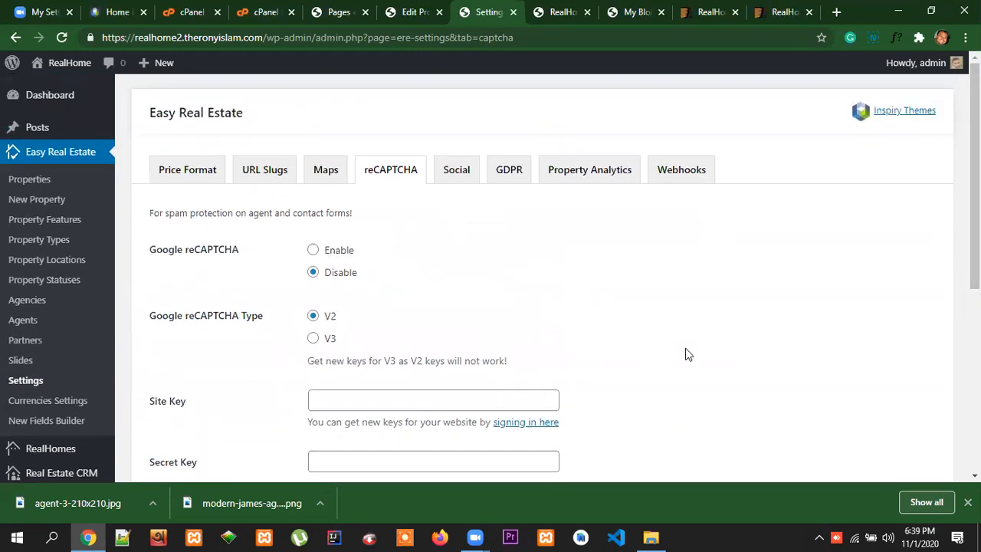
pyautogui.click(457, 175)
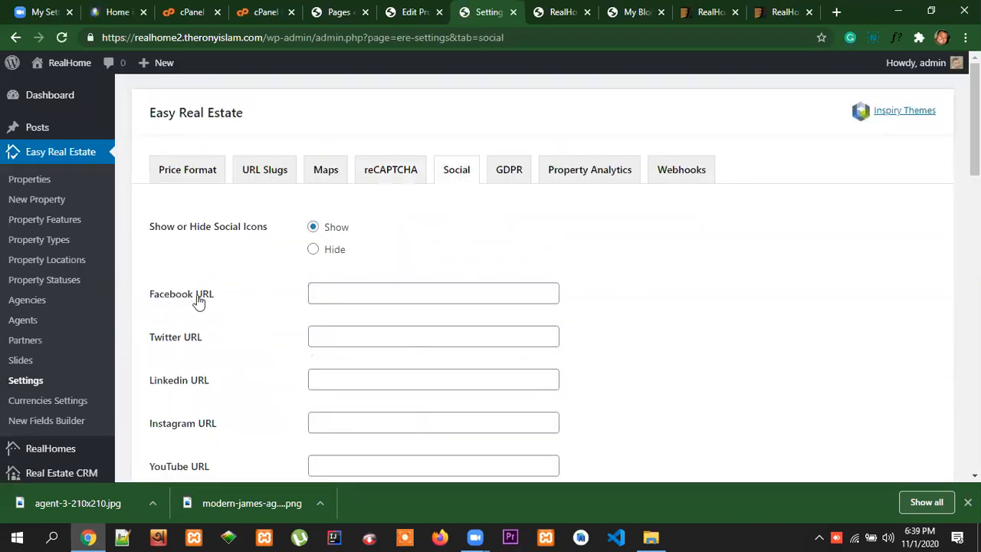
pyautogui.click(331, 296)
pyautogui.scroll(-4, 289, 361)
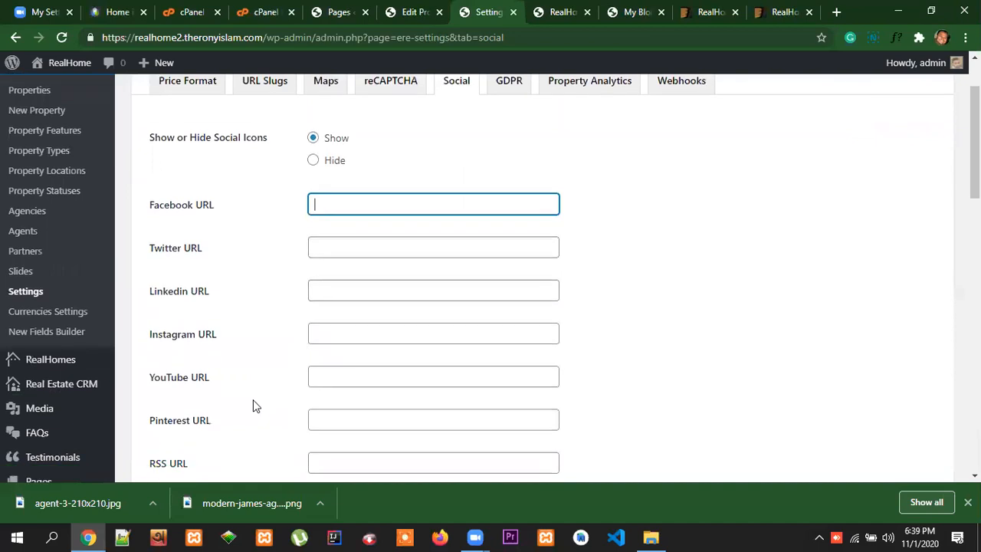
pyautogui.scroll(4, 249, 389)
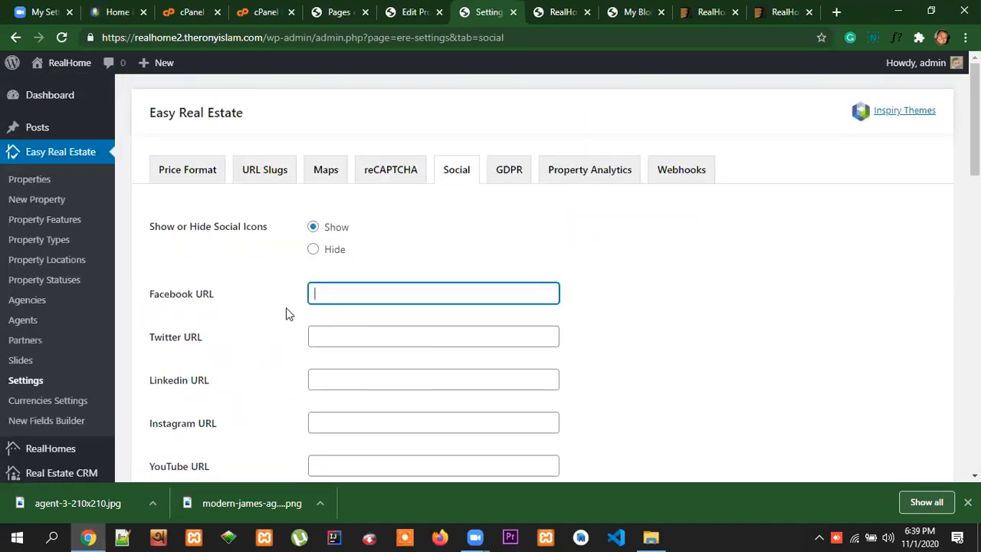
pyautogui.write('#')
pyautogui.click(334, 337)
pyautogui.click(345, 363)
pyautogui.click(346, 379)
pyautogui.click(399, 406)
# Set the Instagram and YouTube URLs to the placeholder "#"
pyautogui.scroll(-2, 391, 383)
pyautogui.click(341, 277)
pyautogui.write('#')
pyautogui.click(354, 328)
pyautogui.write('#')
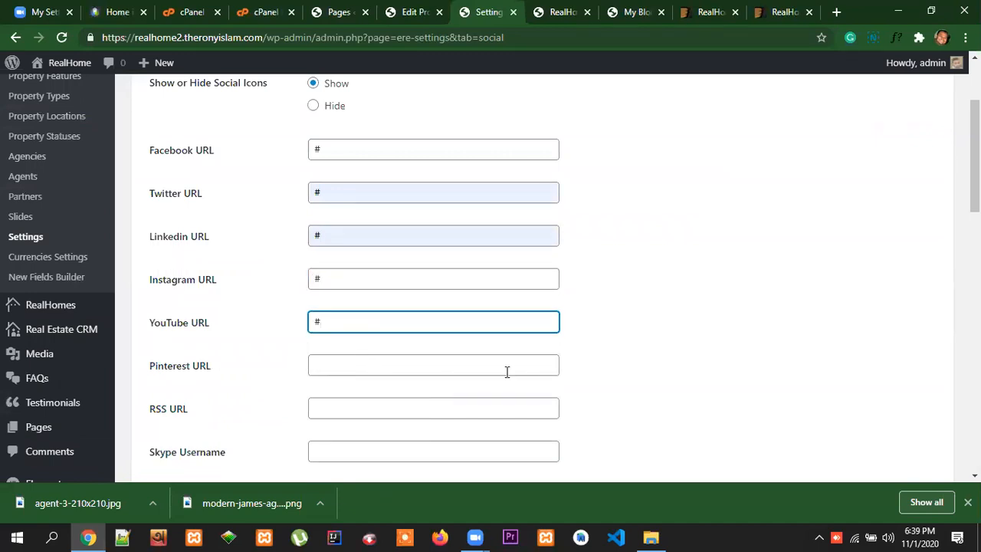
# Examine the remaining social fields, from Pinterest URL to LINE ID, and the option for adding a new social network
pyautogui.scroll(-1, 236, 399)
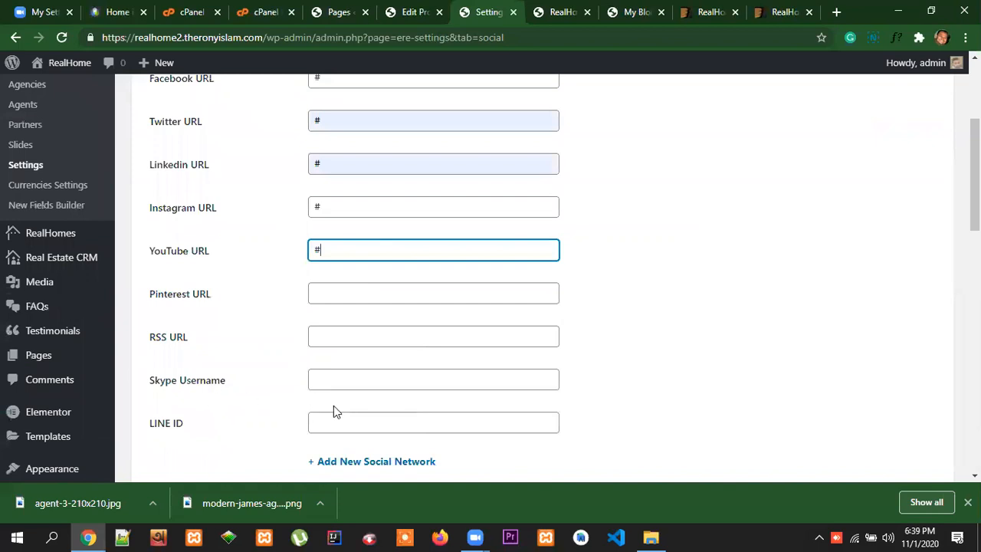
pyautogui.scroll(-1, 328, 409)
pyautogui.scroll(-1, 456, 376)
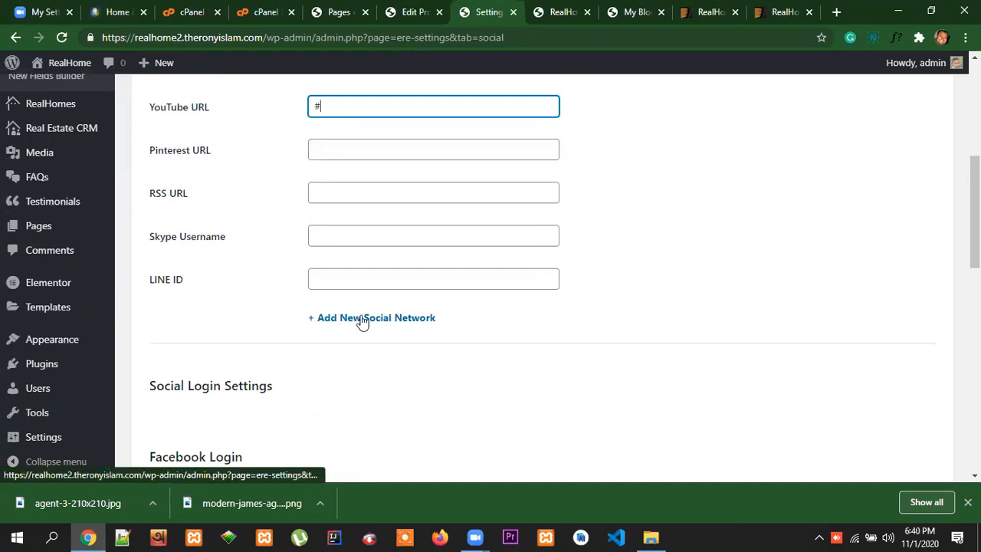
pyautogui.scroll(4, 423, 334)
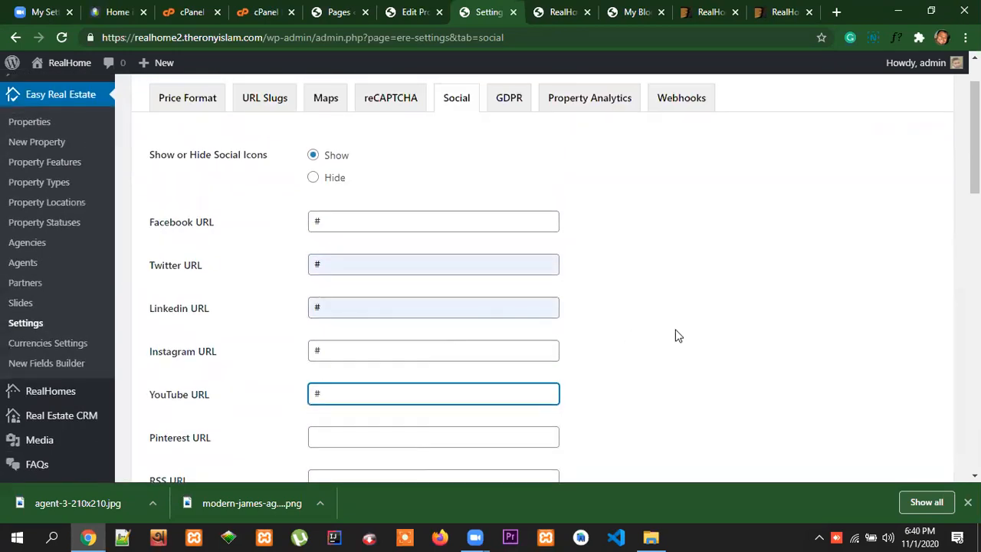
pyautogui.scroll(-1, 694, 333)
pyautogui.scroll(2, 698, 332)
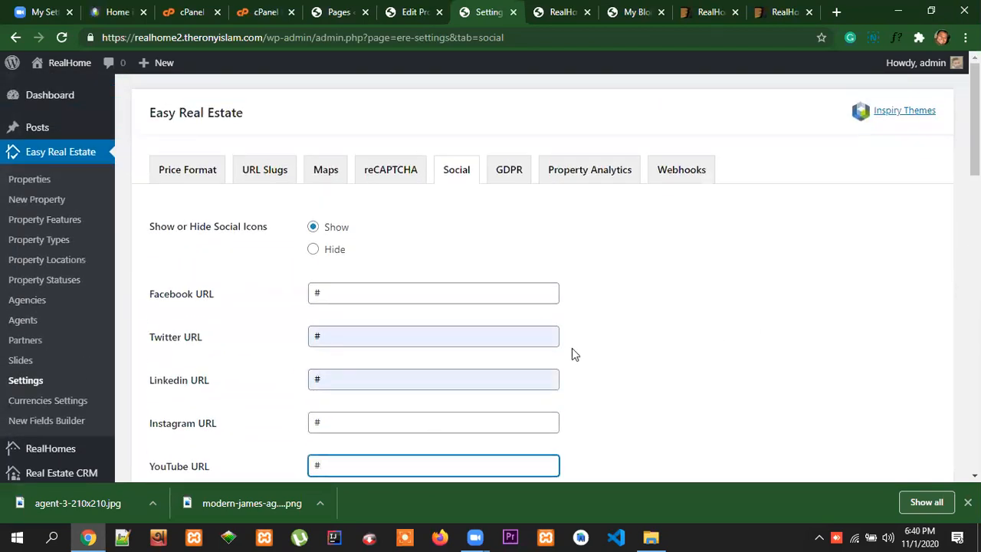
pyautogui.scroll(-10, 574, 350)
pyautogui.scroll(3, 557, 394)
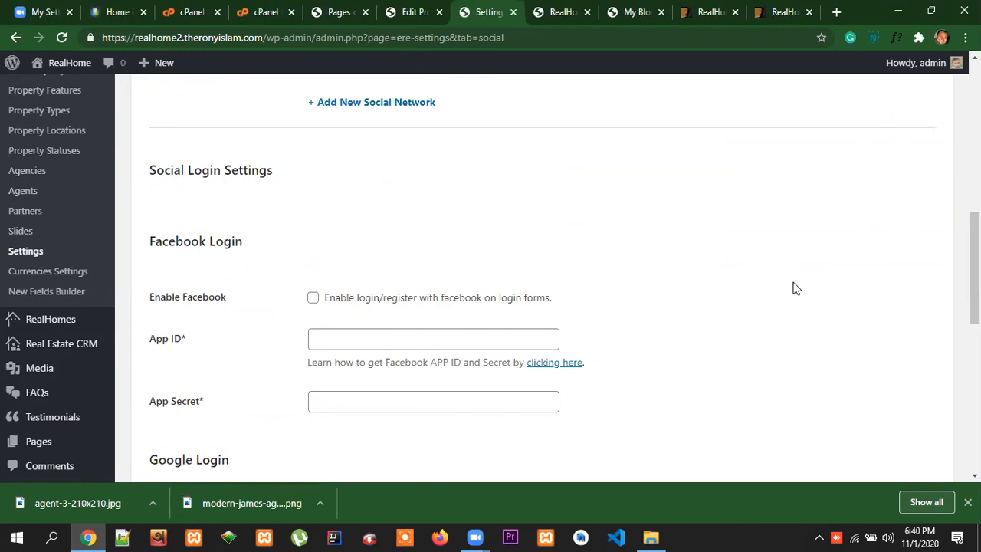
# Examine the Facebook Login settings, including the enable option, App ID and App Secret fields
pyautogui.moveTo(245, 247); pyautogui.dragTo(148, 249)
pyautogui.click(149, 245)
pyautogui.scroll(-1, 690, 274)
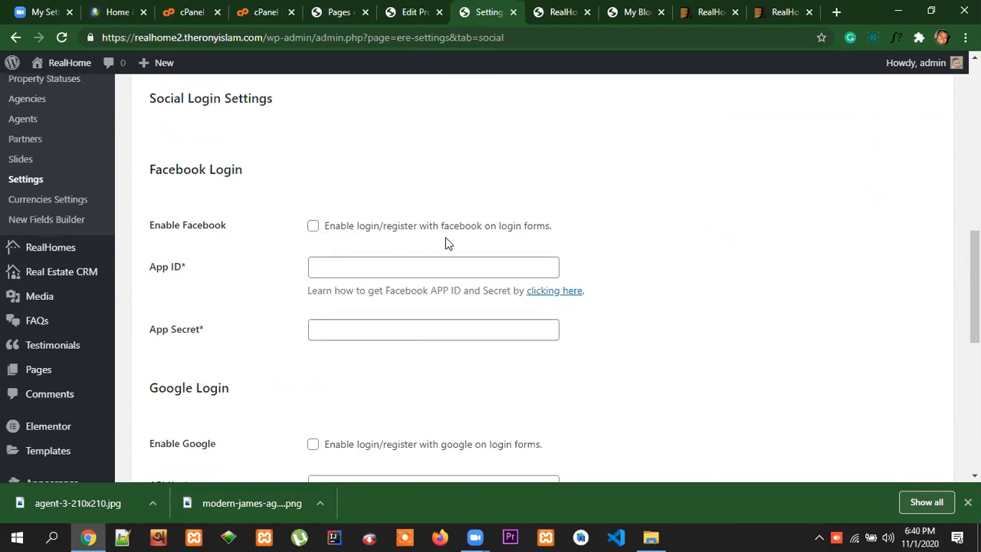
pyautogui.scroll(-1, 238, 224)
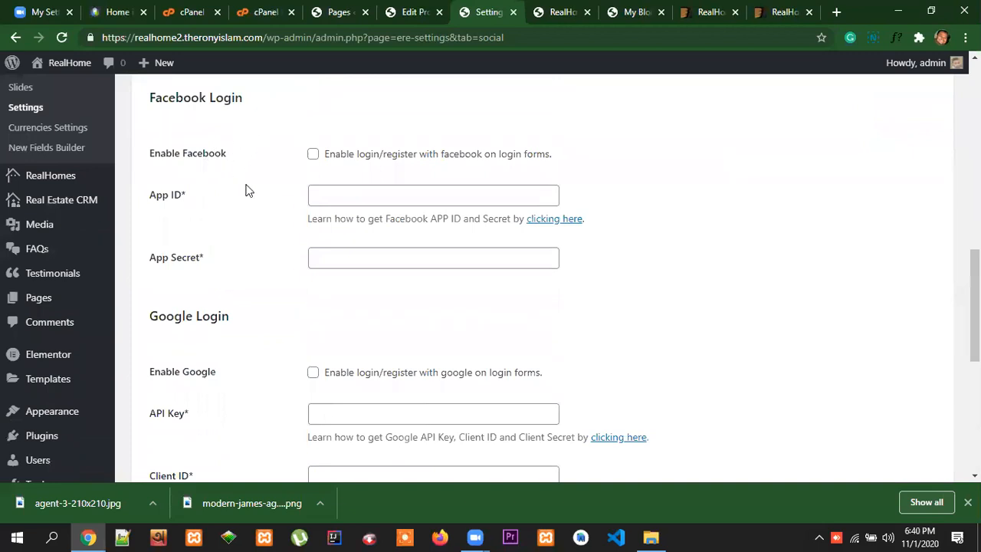
pyautogui.click(351, 197)
pyautogui.click(648, 234)
pyautogui.click(337, 254)
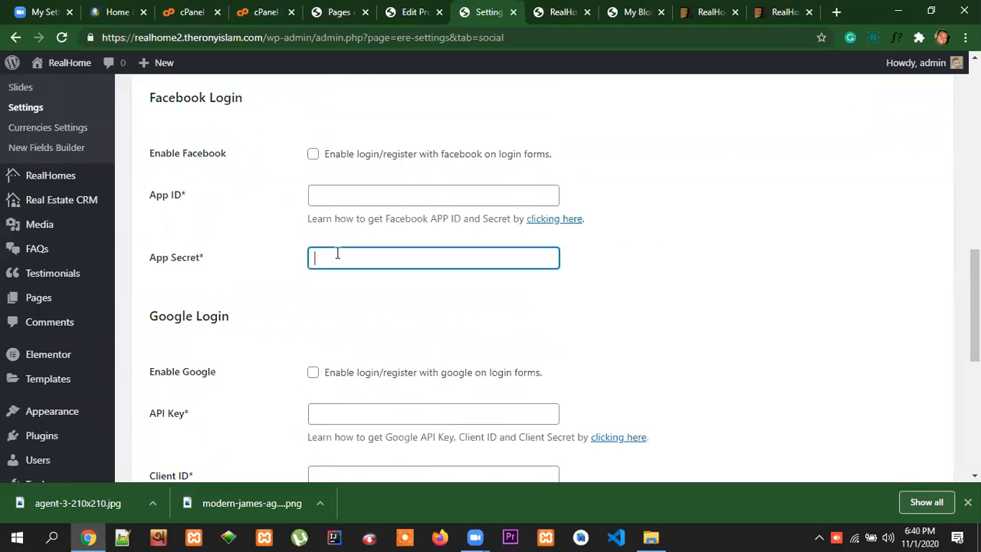
pyautogui.scroll(-1, 442, 269)
pyautogui.scroll(2, 337, 246)
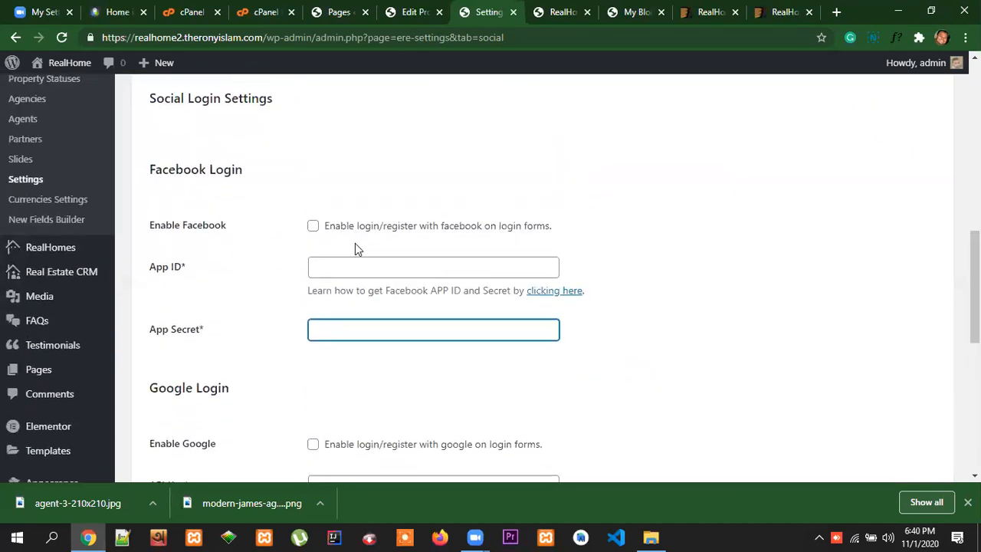
pyautogui.click(337, 258)
pyautogui.click(346, 331)
pyautogui.click(332, 272)
pyautogui.click(282, 337)
pyautogui.scroll(-2, 219, 316)
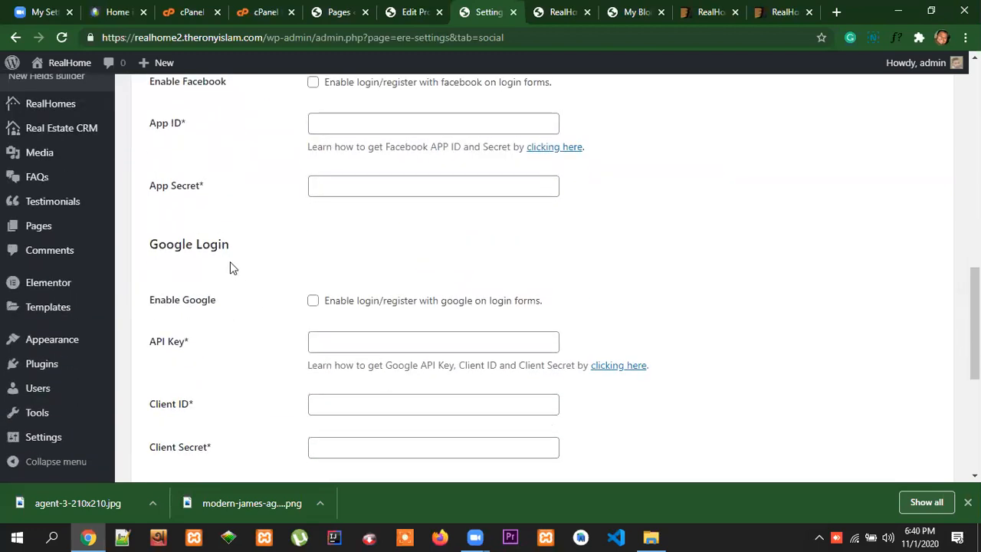
# Examine the Google Login and Twitter Login settings, including their enable options, key, client and consumer secret fields
pyautogui.scroll(-1, 406, 280)
pyautogui.click(360, 271)
pyautogui.click(257, 335)
pyautogui.click(350, 335)
pyautogui.click(353, 378)
pyautogui.scroll(-3, 422, 363)
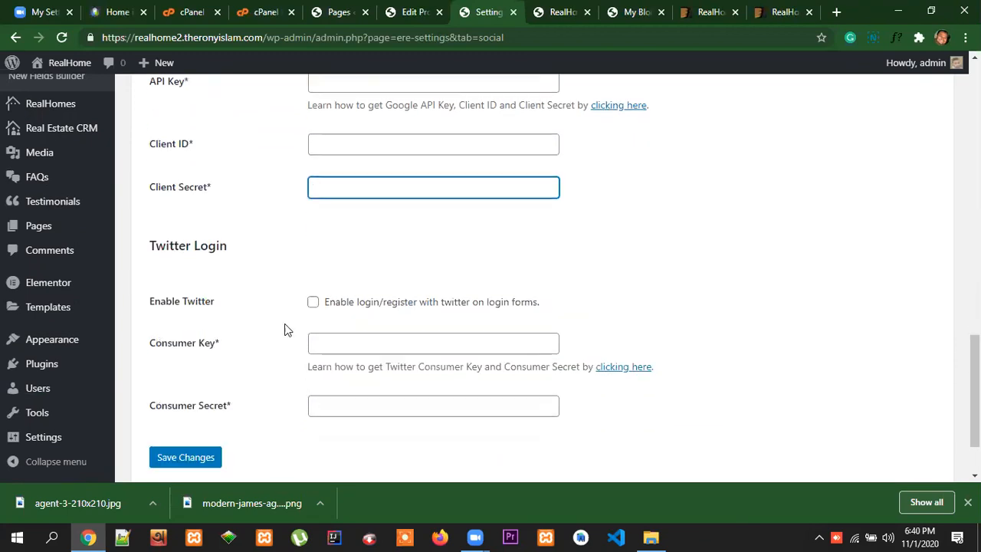
pyautogui.scroll(-1, 281, 314)
pyautogui.scroll(9, 447, 314)
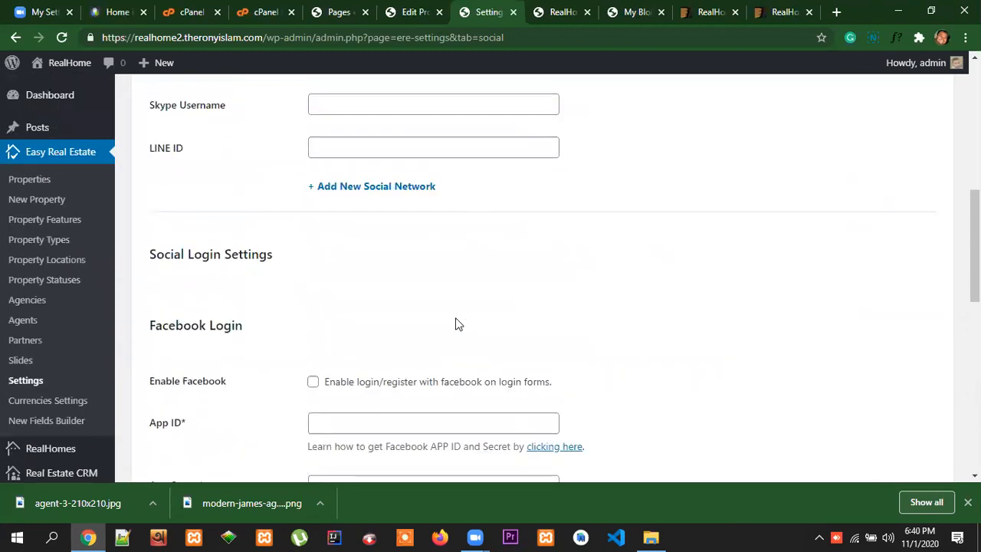
pyautogui.scroll(-10, 455, 324)
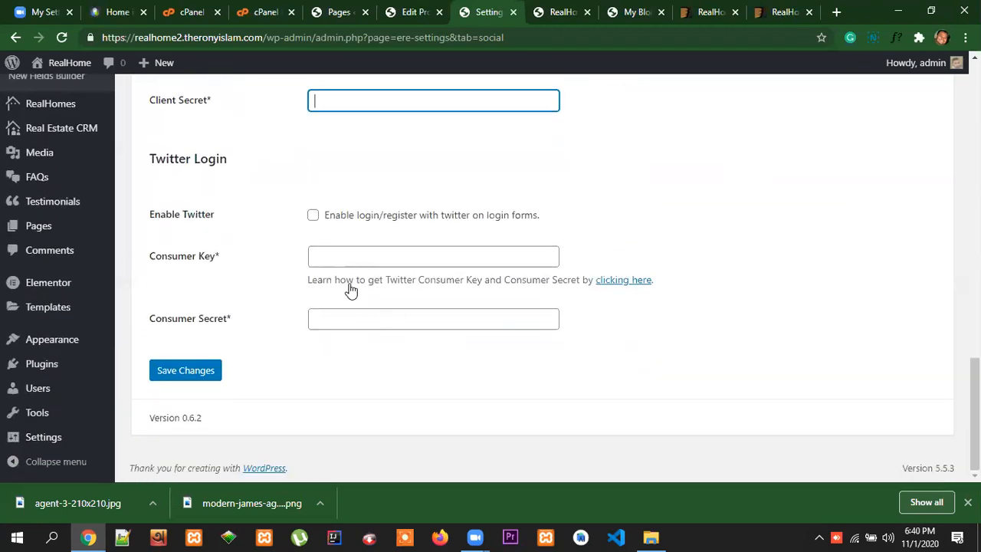
pyautogui.click(406, 325)
pyautogui.click(414, 253)
pyautogui.scroll(5, 446, 345)
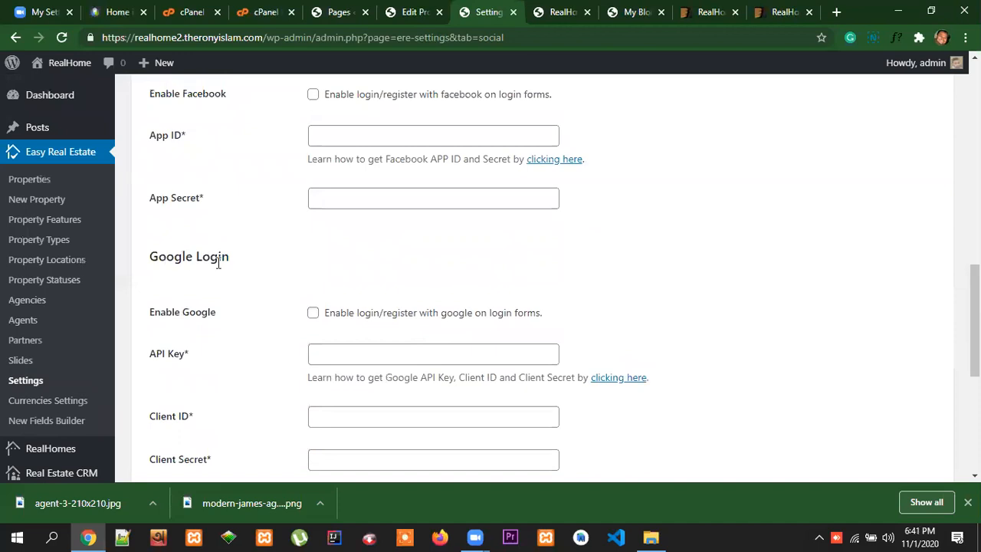
# Review the entered social URLs and save the Social settings
pyautogui.scroll(2, 528, 311)
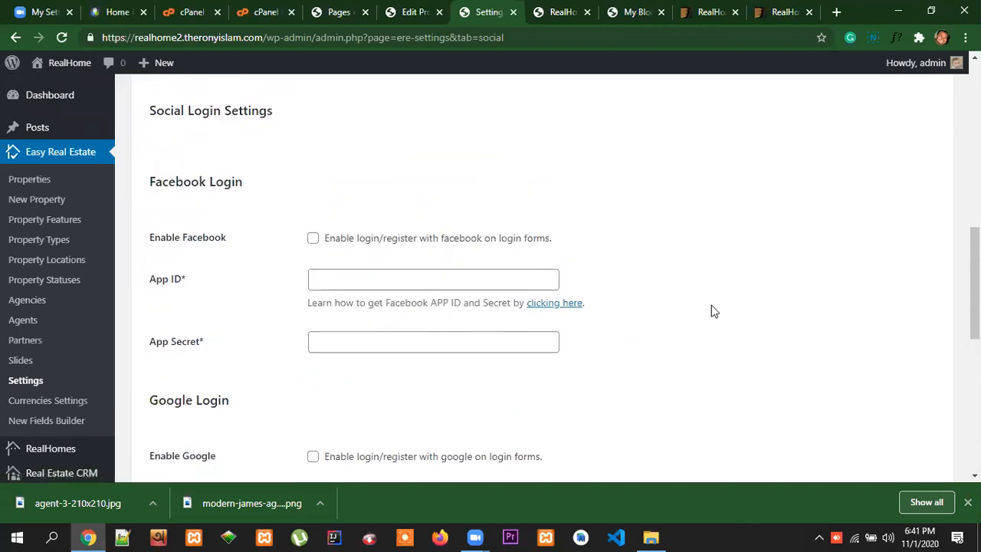
pyautogui.scroll(4, 713, 311)
pyautogui.scroll(5, 714, 311)
pyautogui.scroll(-10, 711, 315)
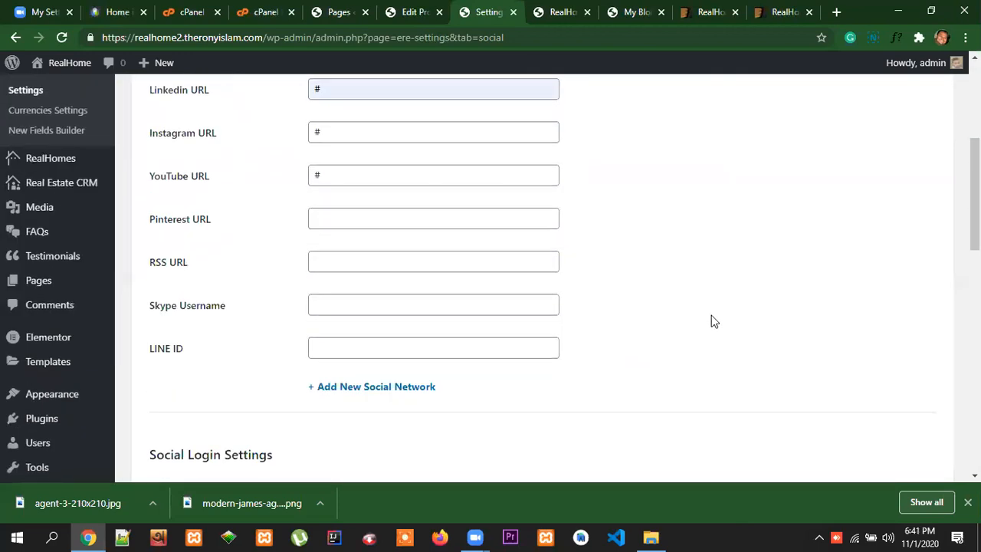
pyautogui.scroll(-3, 695, 330)
pyautogui.click(207, 371)
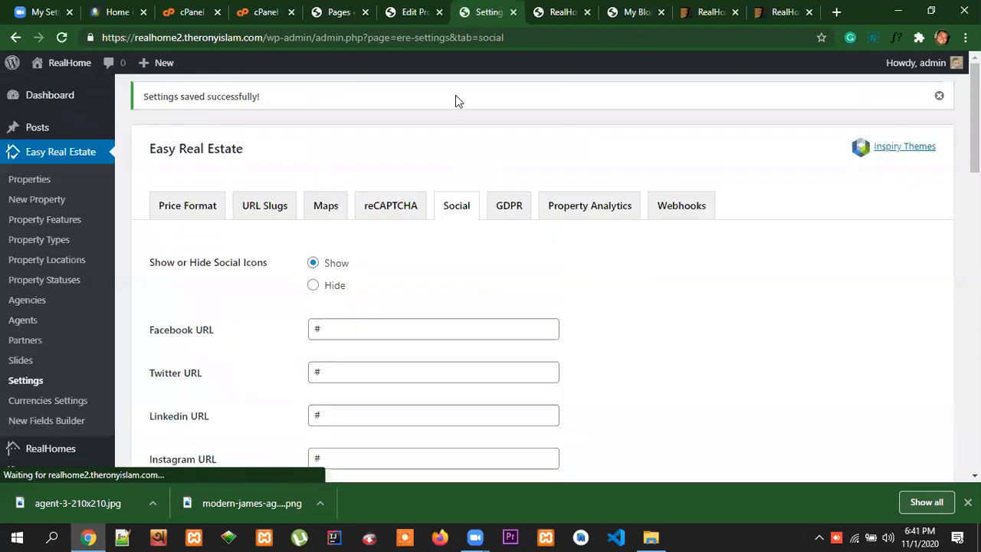
# In the Home in Merrick Way property, set the area size to 4300 and its postfix to sq ft, following the reference property page
pyautogui.click(416, 12)
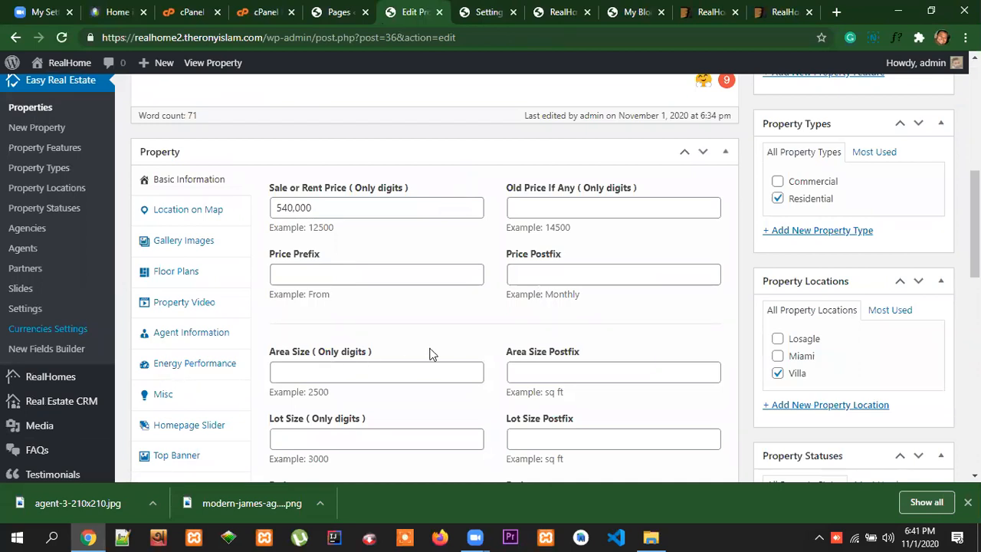
pyautogui.scroll(-1, 429, 353)
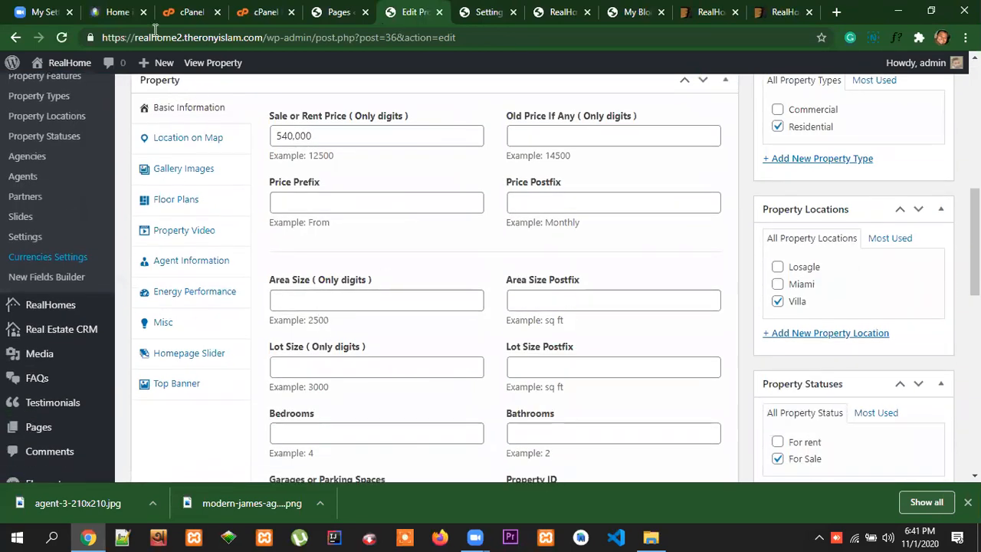
pyautogui.click(116, 12)
pyautogui.scroll(-10, 536, 245)
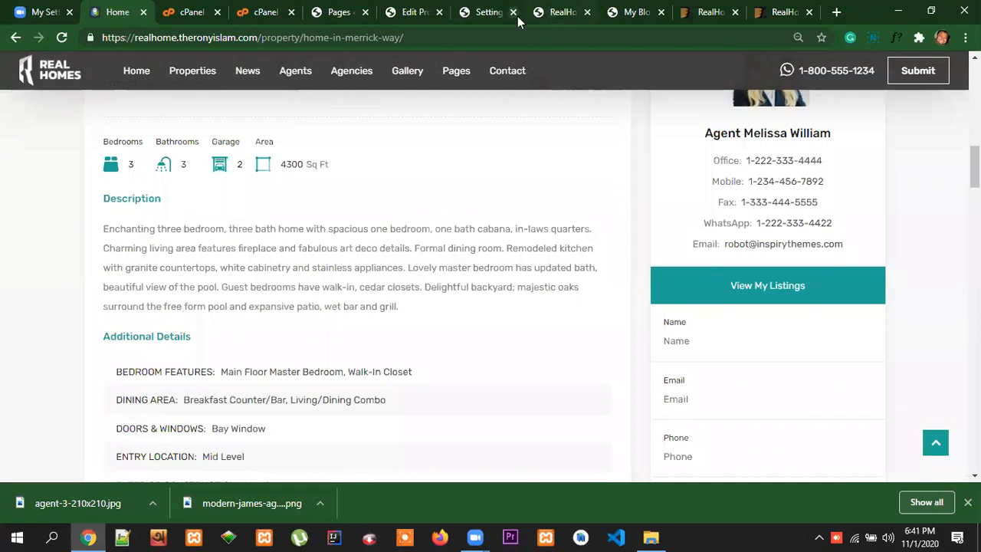
pyautogui.click(422, 17)
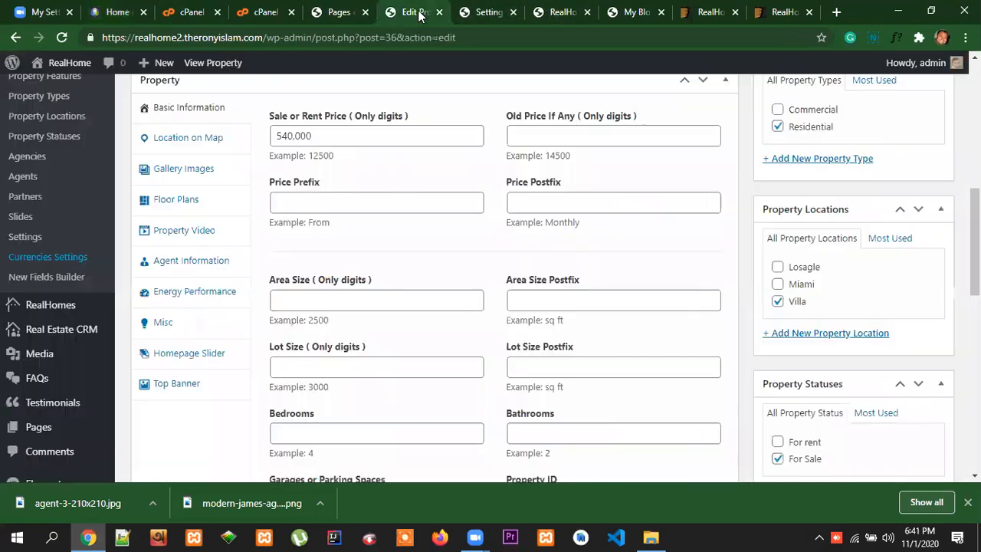
pyautogui.click(309, 306)
pyautogui.click(313, 328)
pyautogui.click(551, 306)
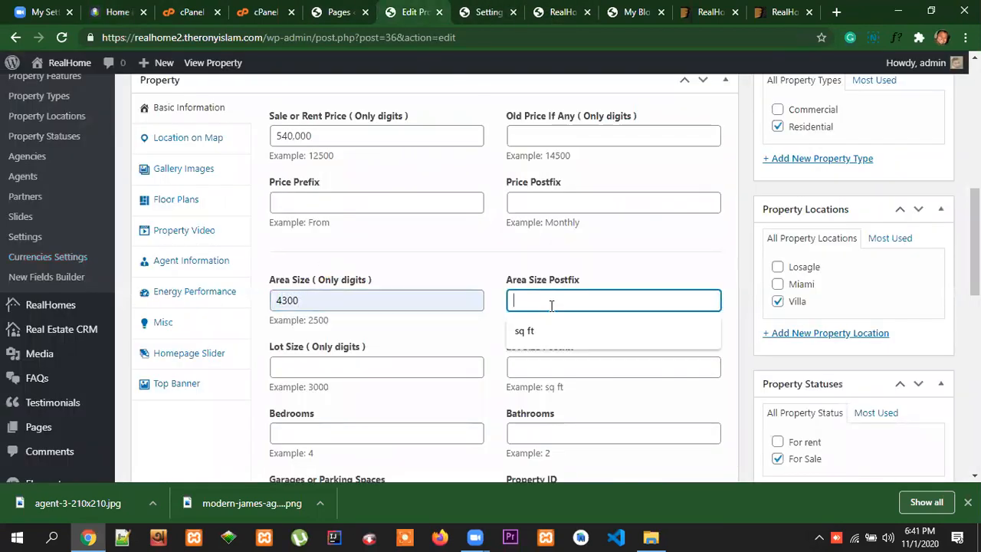
pyautogui.click(314, 304)
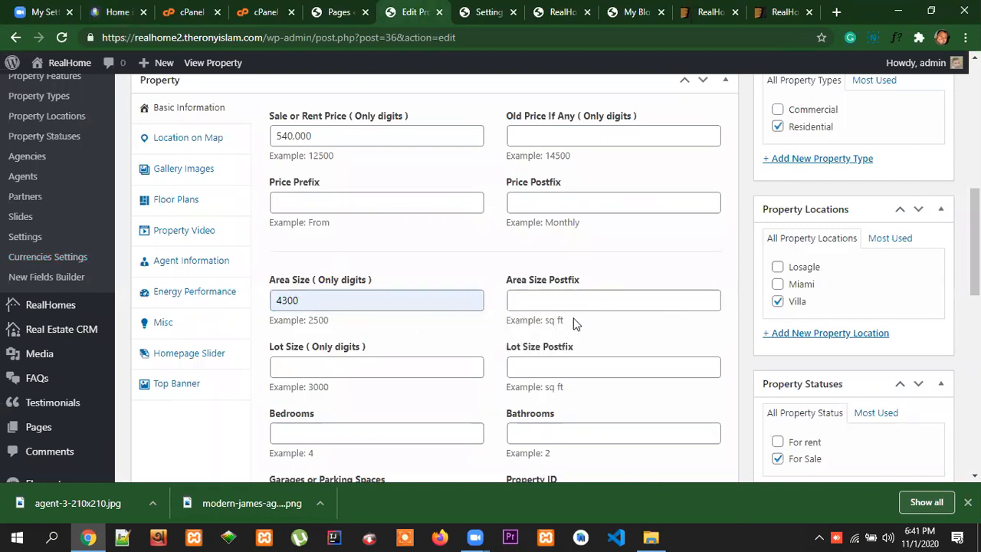
pyautogui.moveTo(568, 321); pyautogui.dragTo(551, 321)
pyautogui.click(586, 321)
pyautogui.click(574, 303)
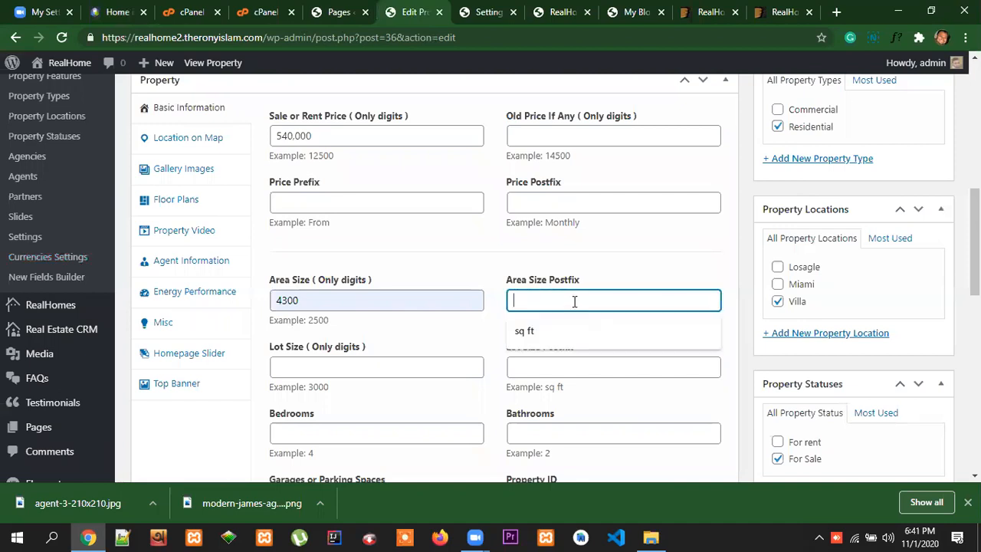
pyautogui.click(644, 331)
# Compare the property's area size and postfix with those on the reference Home in Merrick Way page
pyautogui.moveTo(544, 320); pyautogui.dragTo(573, 323)
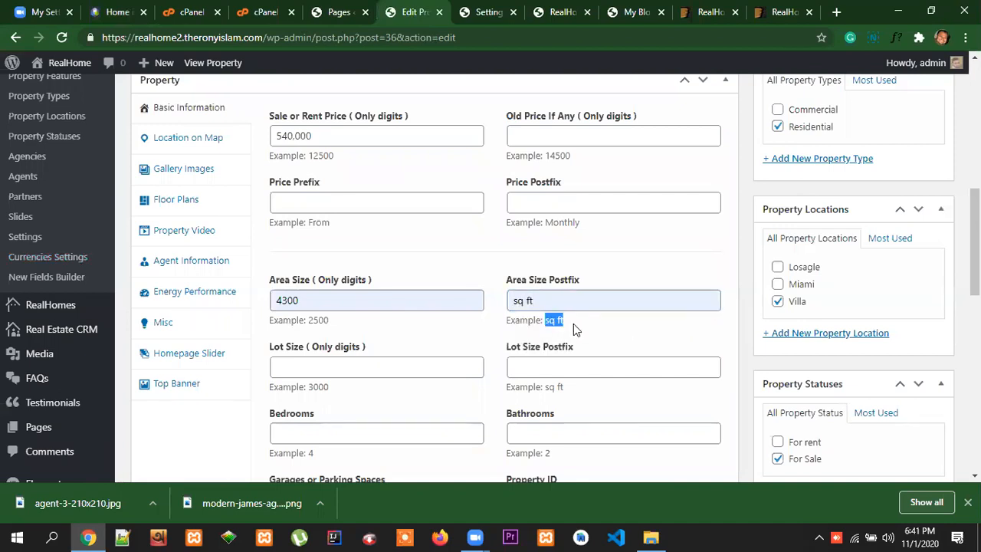
pyautogui.click(110, 13)
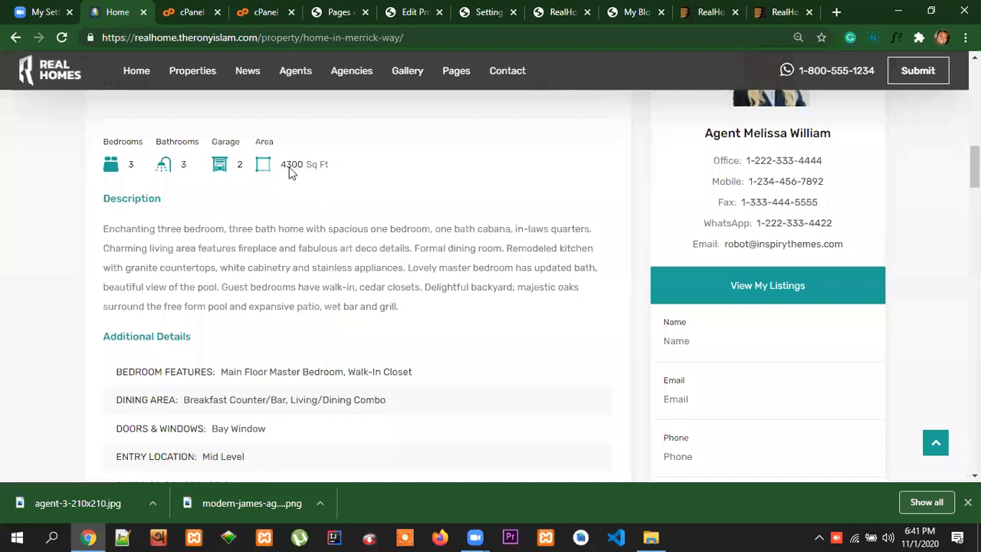
pyautogui.moveTo(340, 175); pyautogui.dragTo(313, 174)
pyautogui.click(414, 13)
pyautogui.click(456, 321)
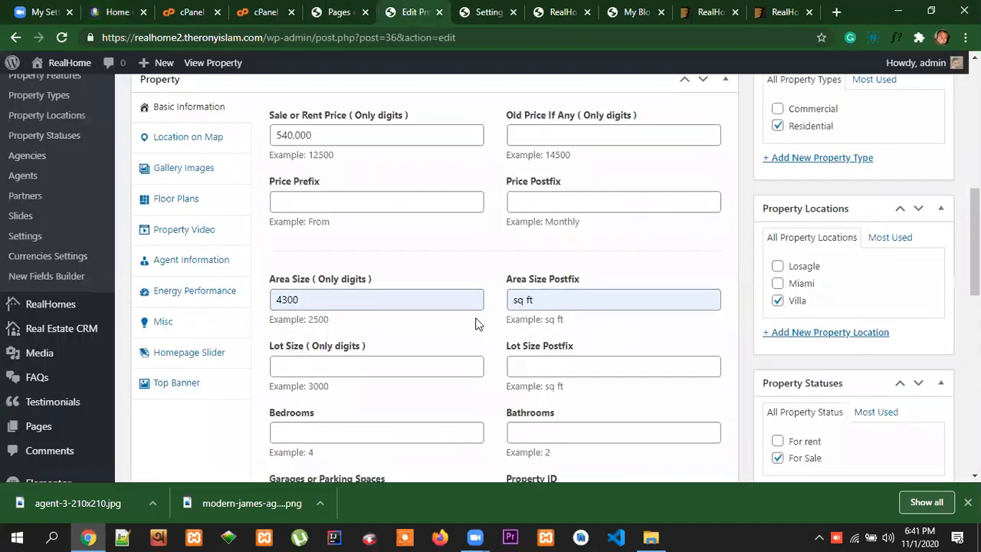
# Set the Home in Merrick Way property's lot size to 4600 with the postfix sq ft
pyautogui.scroll(-2, 477, 324)
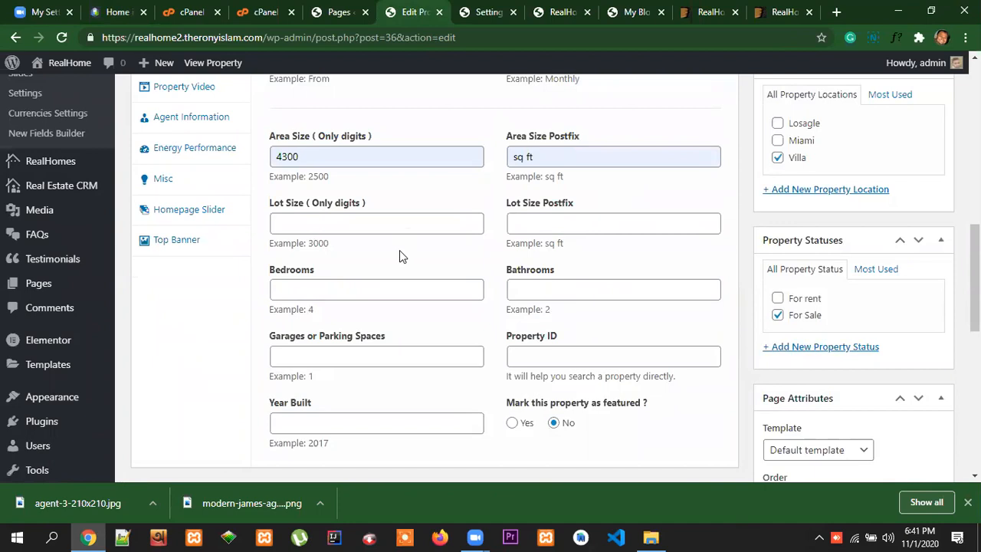
pyautogui.click(348, 224)
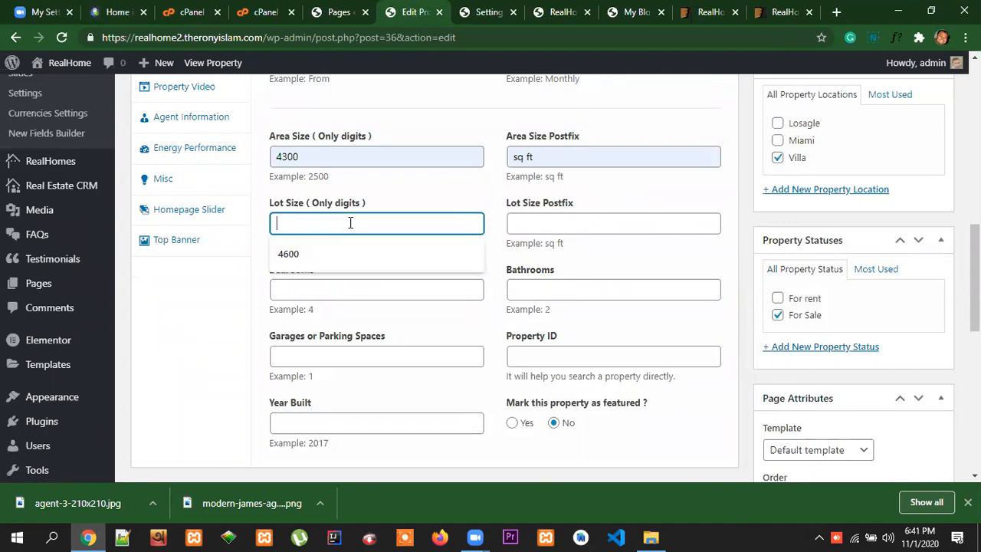
pyautogui.click(320, 254)
pyautogui.click(567, 224)
pyautogui.click(564, 256)
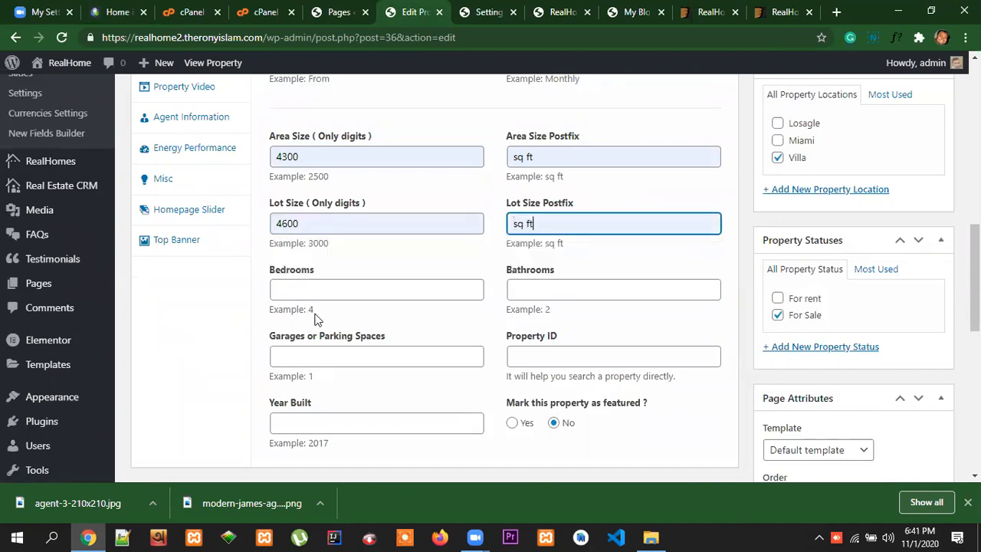
# Set the property's bedrooms to 4 and bathrooms to 3
pyautogui.click(355, 295)
pyautogui.click(342, 315)
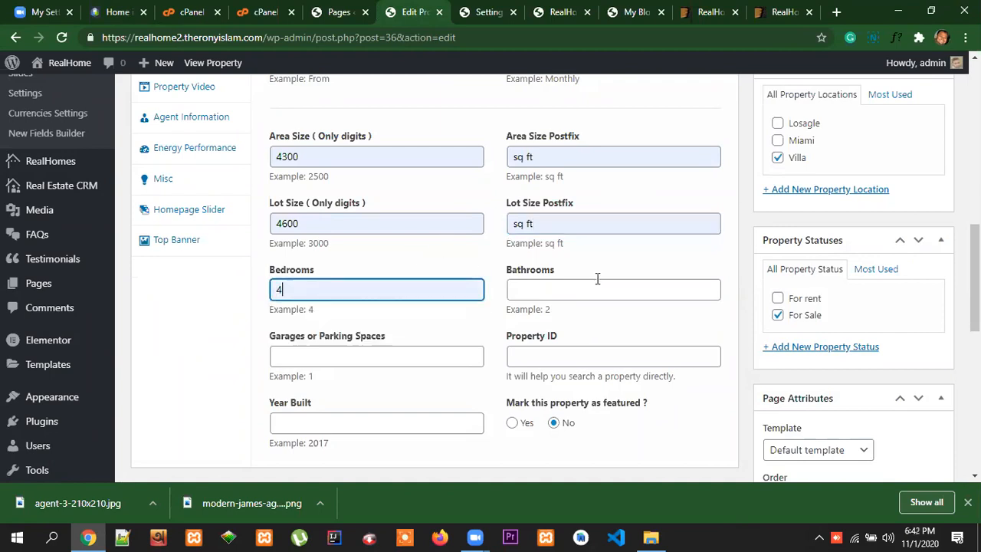
pyautogui.click(575, 291)
pyautogui.write('3')
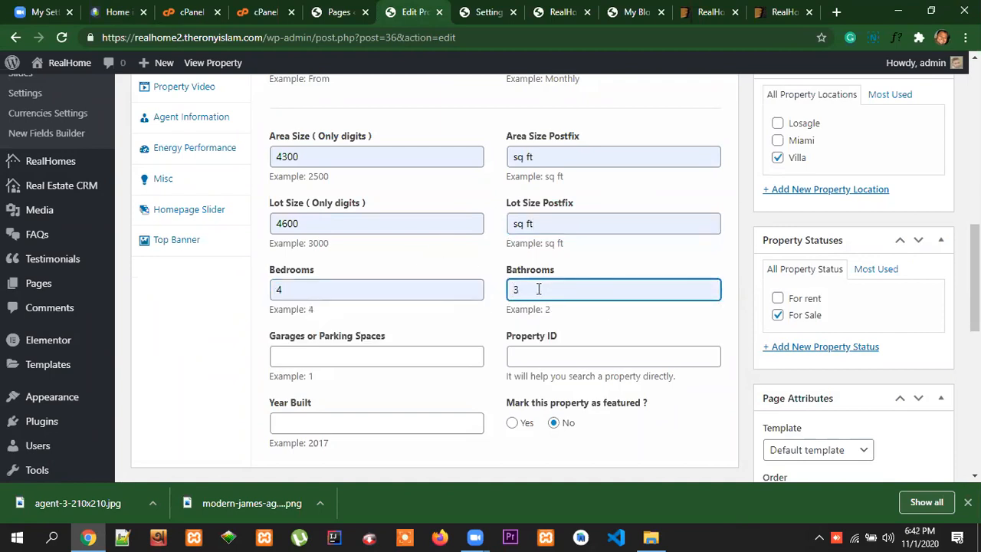
# Set the property's garages or parking spaces to 1 and its property ID to RH-2017-06
pyautogui.scroll(-1, 636, 326)
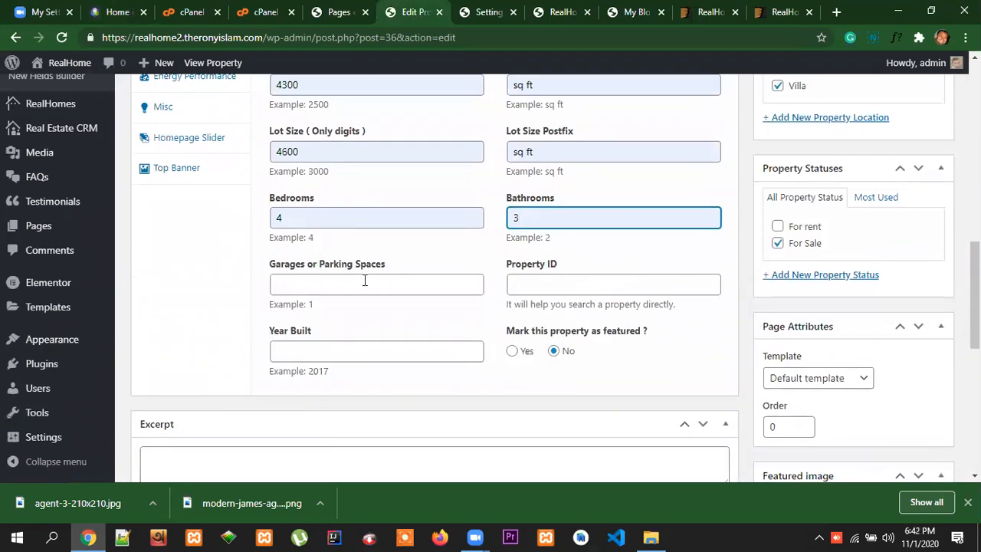
pyautogui.click(364, 280)
pyautogui.click(310, 312)
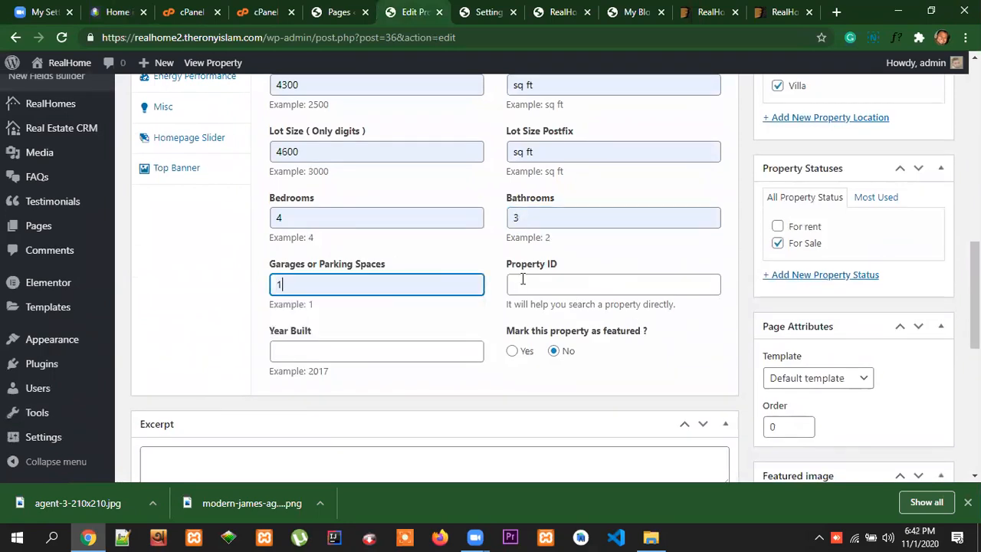
pyautogui.click(536, 286)
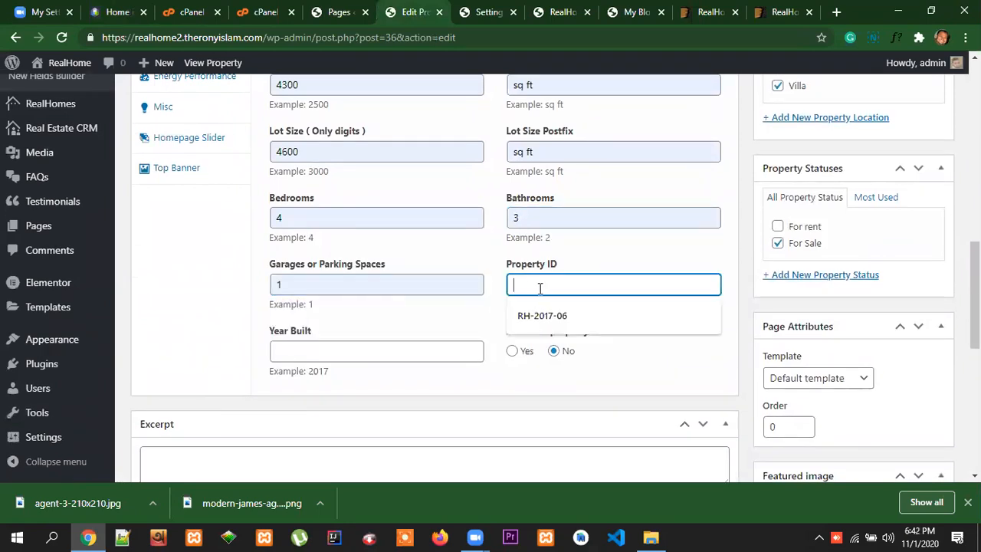
pyautogui.click(552, 286)
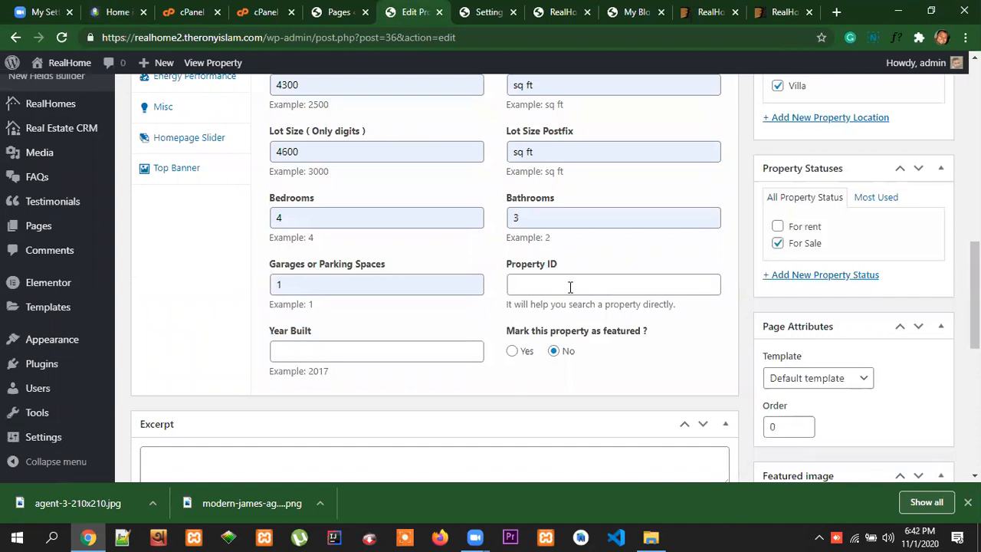
pyautogui.click(586, 285)
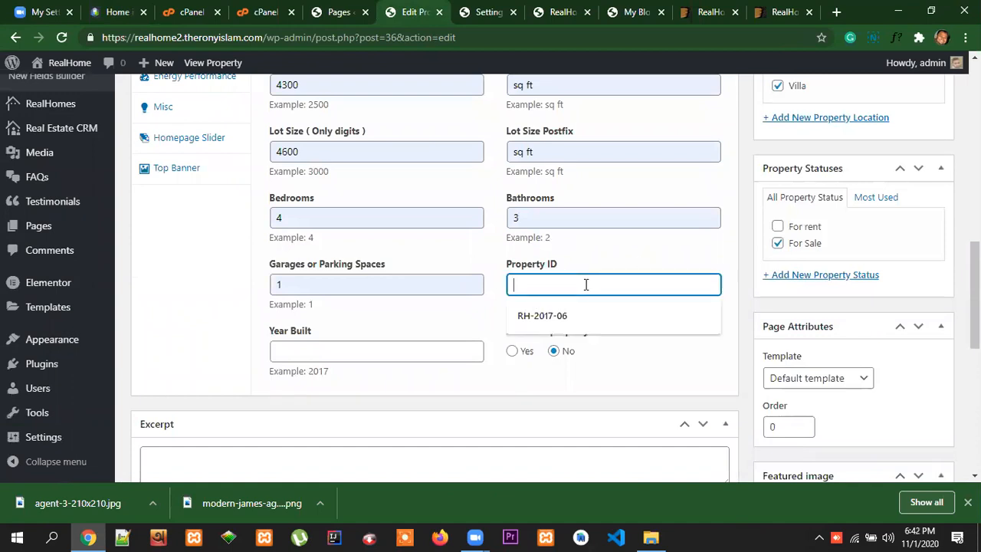
pyautogui.click(569, 317)
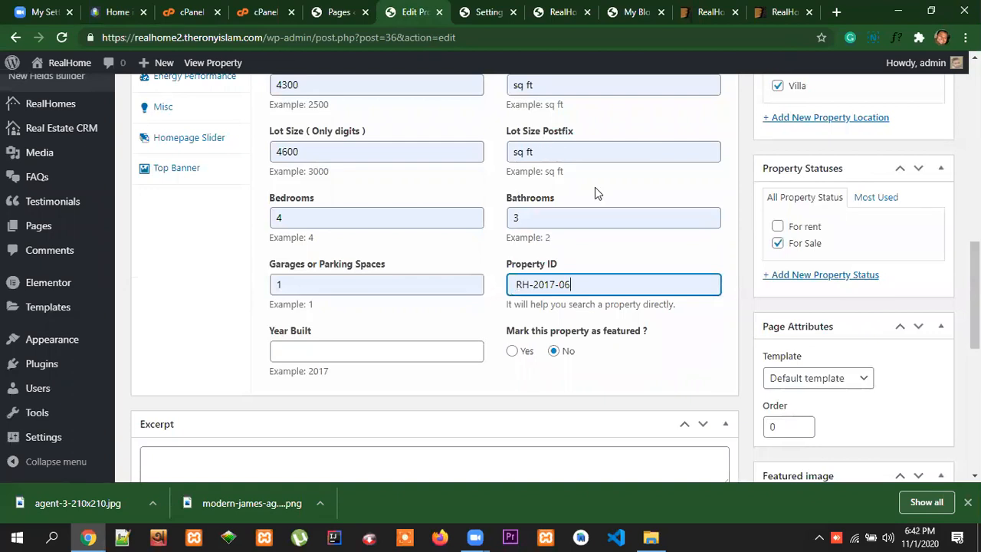
# Examine the reference Home in Merrick Way page, from its property ID and room details down to the additional details, features, video and map
pyautogui.scroll(2, 595, 193)
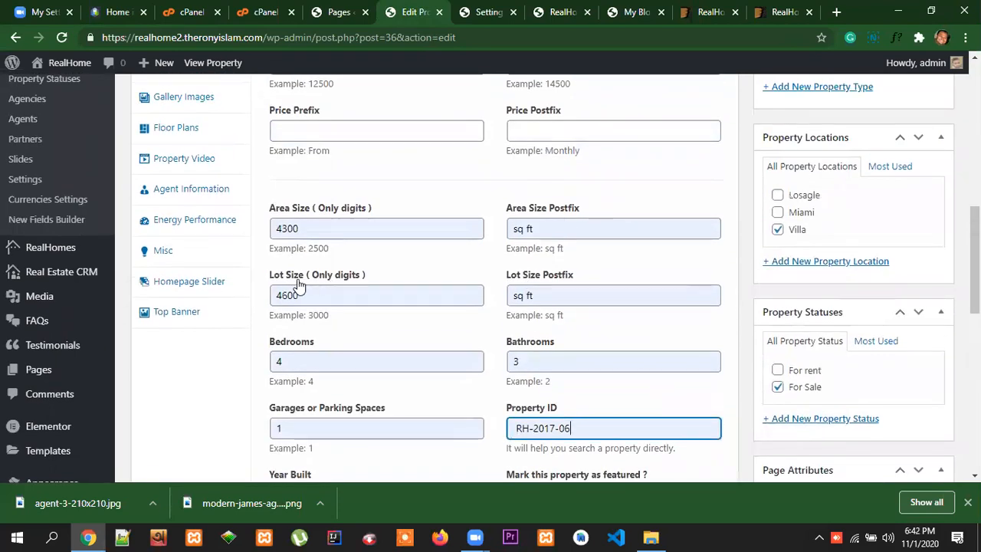
pyautogui.click(136, 15)
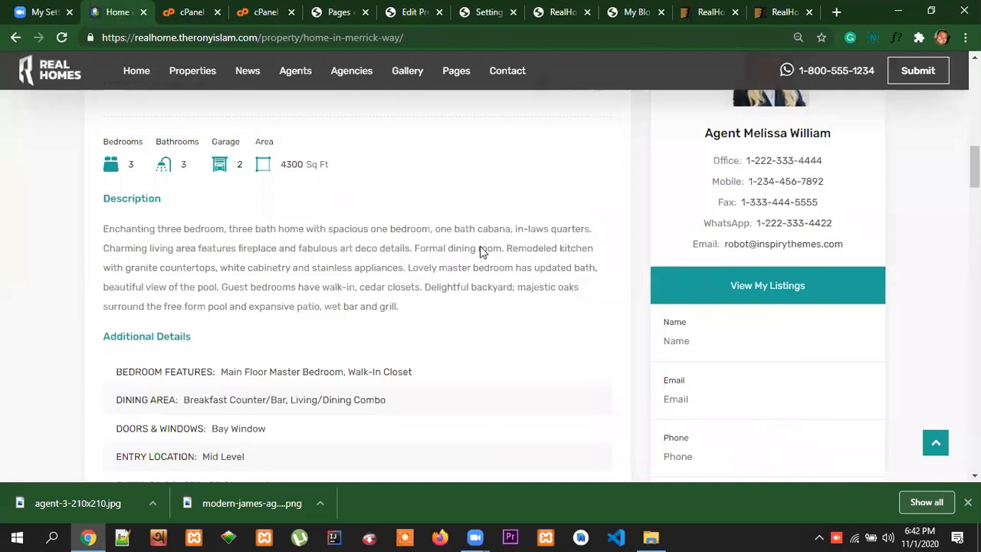
pyautogui.scroll(1, 445, 249)
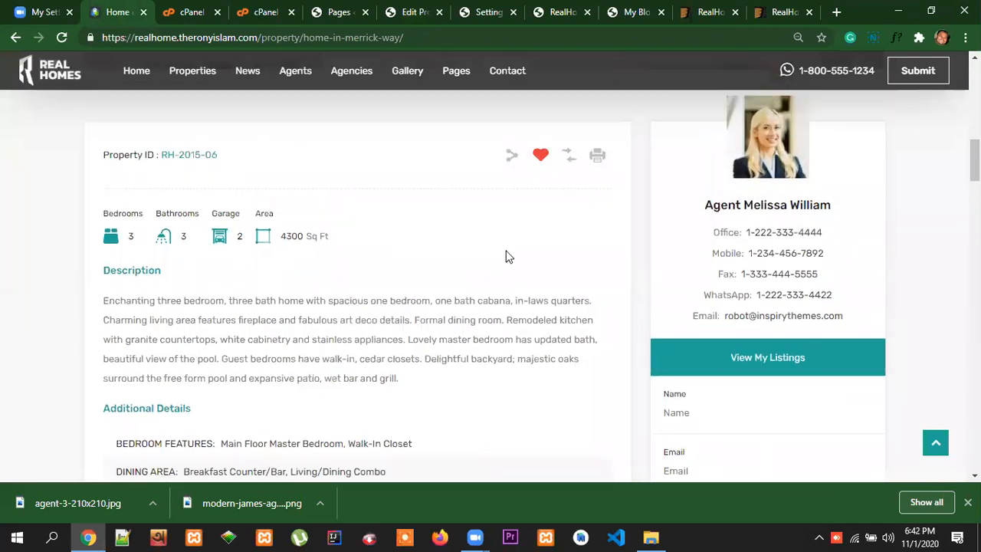
pyautogui.scroll(-2, 506, 257)
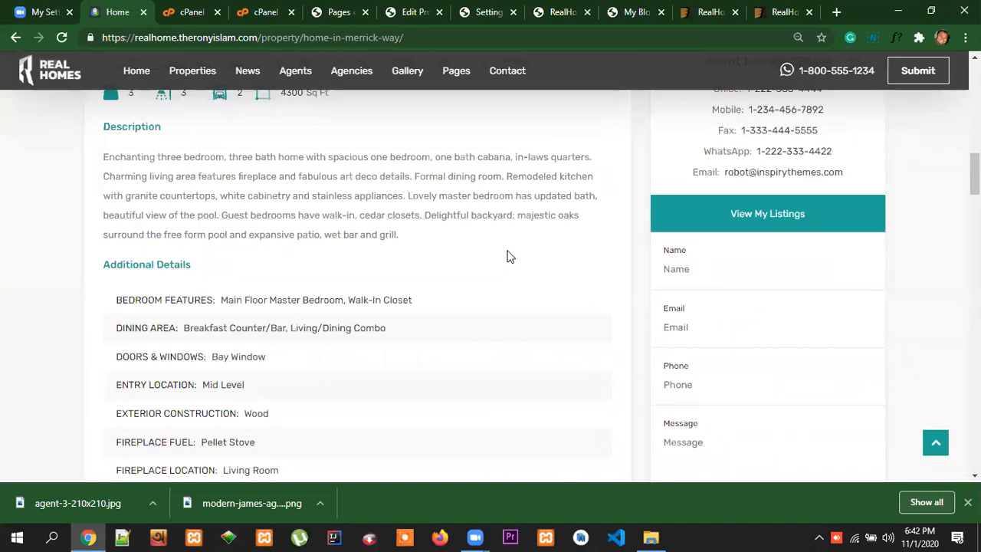
pyautogui.scroll(2, 509, 257)
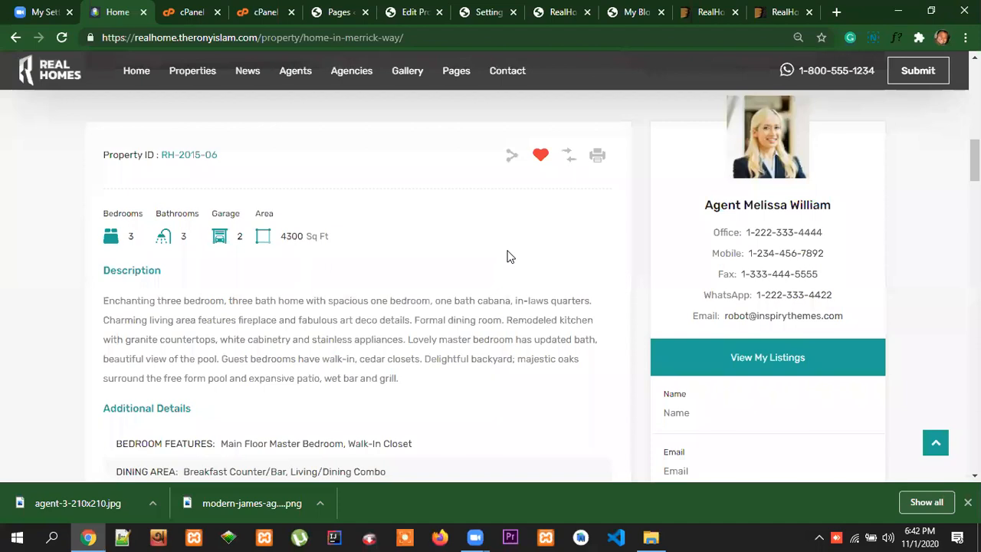
pyautogui.scroll(1, 507, 256)
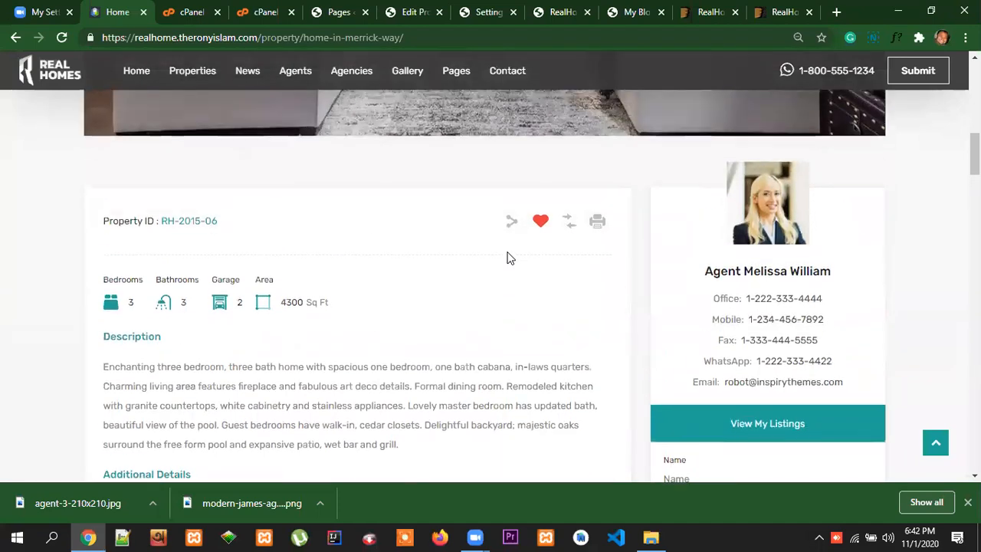
pyautogui.scroll(2, 576, 316)
pyautogui.scroll(-2, 570, 318)
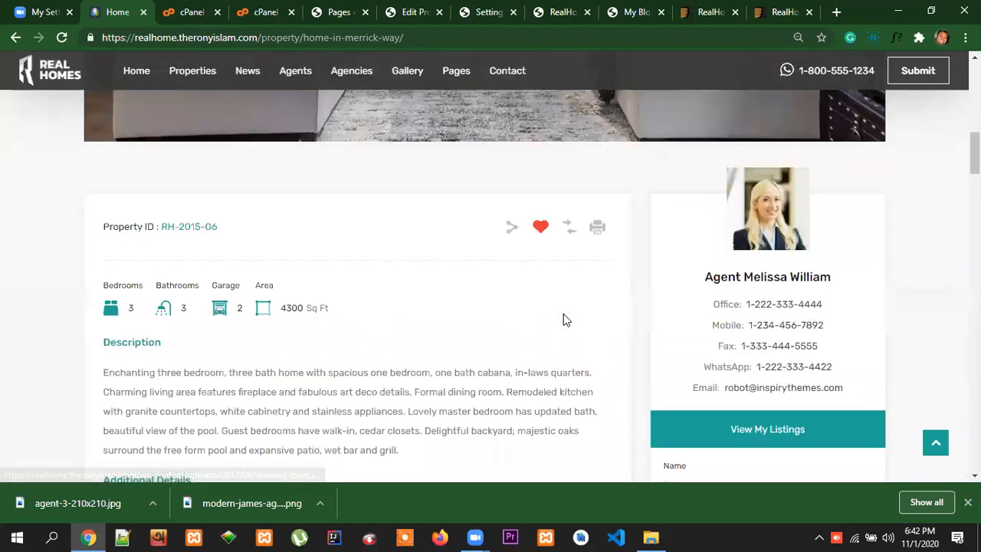
pyautogui.scroll(-1, 490, 328)
pyautogui.scroll(-6, 526, 332)
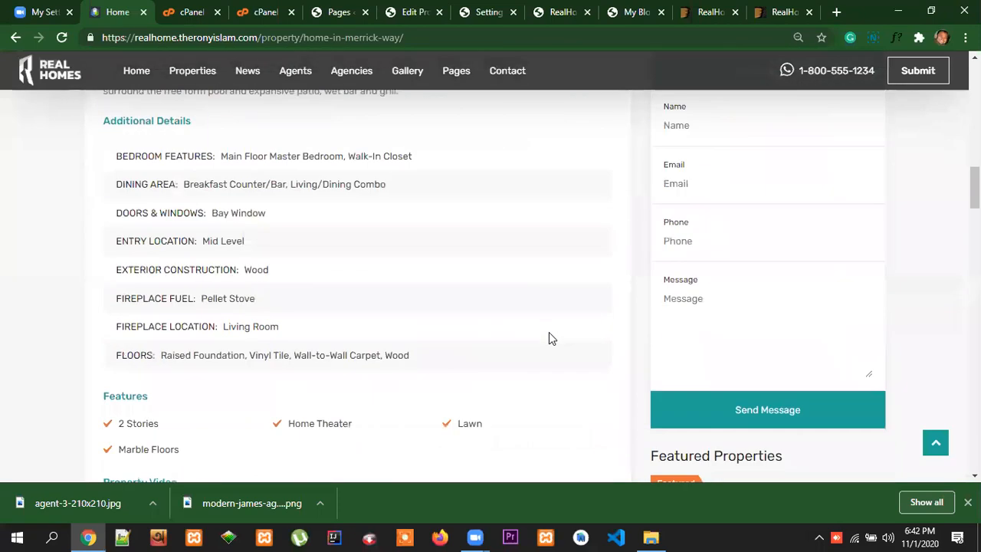
pyautogui.scroll(-4, 548, 337)
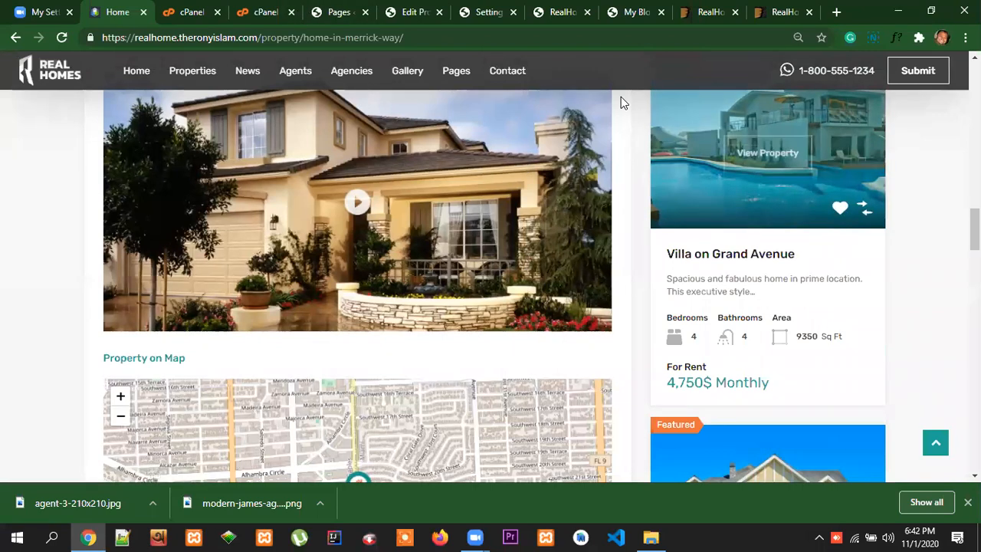
# Back in the property being edited, set the year built to 2019
pyautogui.click(414, 11)
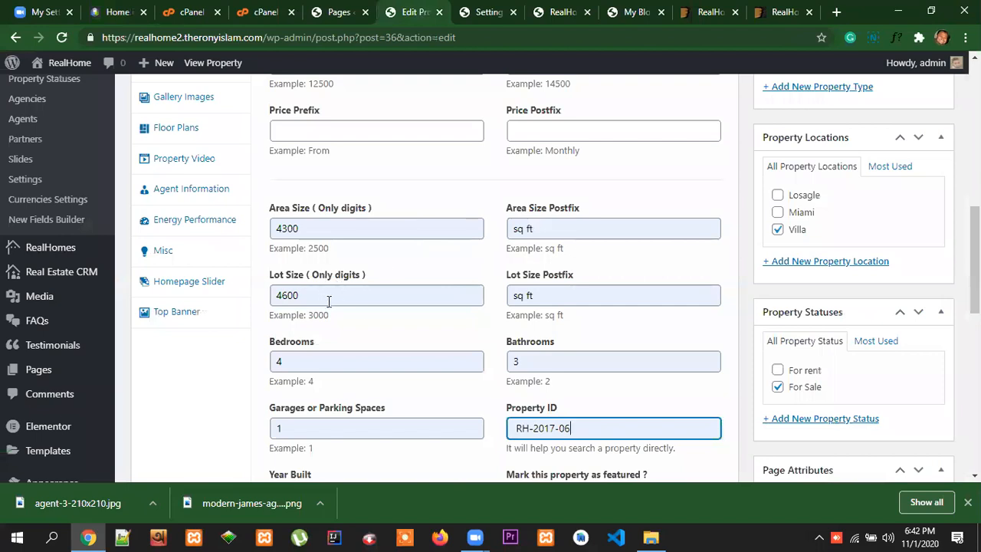
pyautogui.scroll(-3, 437, 354)
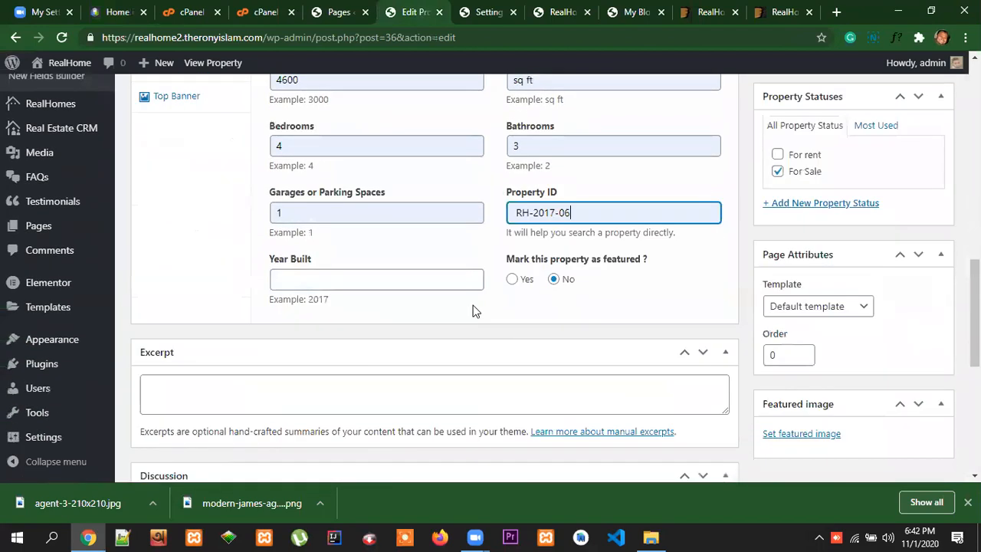
pyautogui.click(348, 281)
pyautogui.click(329, 313)
pyautogui.click(575, 315)
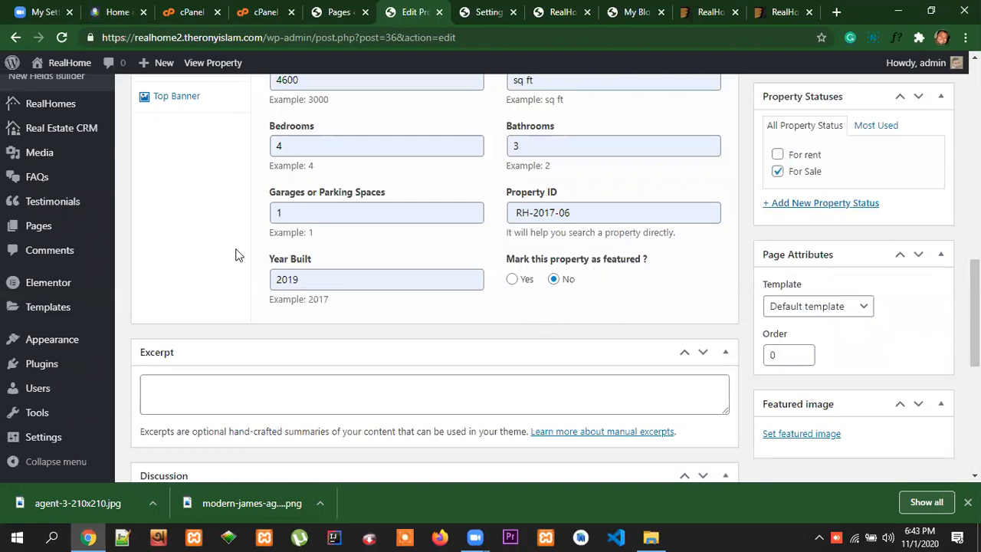
# Mark the Home in Merrick Way property as featured by choosing Yes
pyautogui.moveTo(657, 259); pyautogui.dragTo(508, 267)
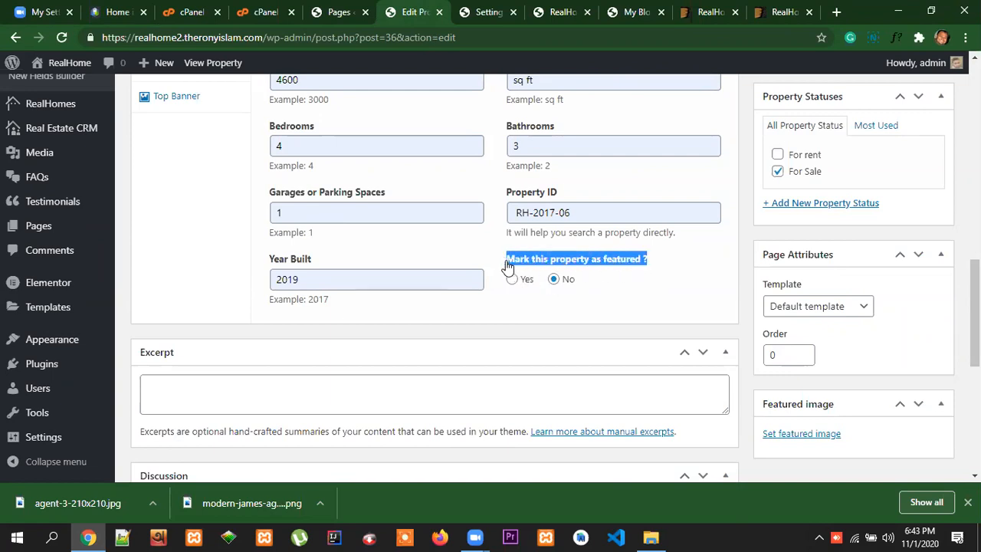
pyautogui.click(530, 305)
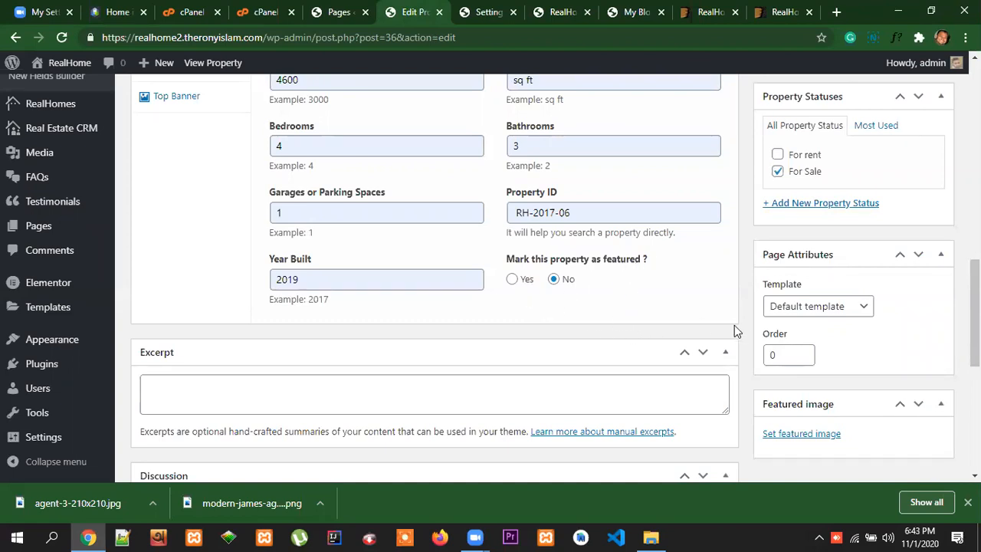
pyautogui.scroll(4, 743, 330)
pyautogui.scroll(10, 742, 325)
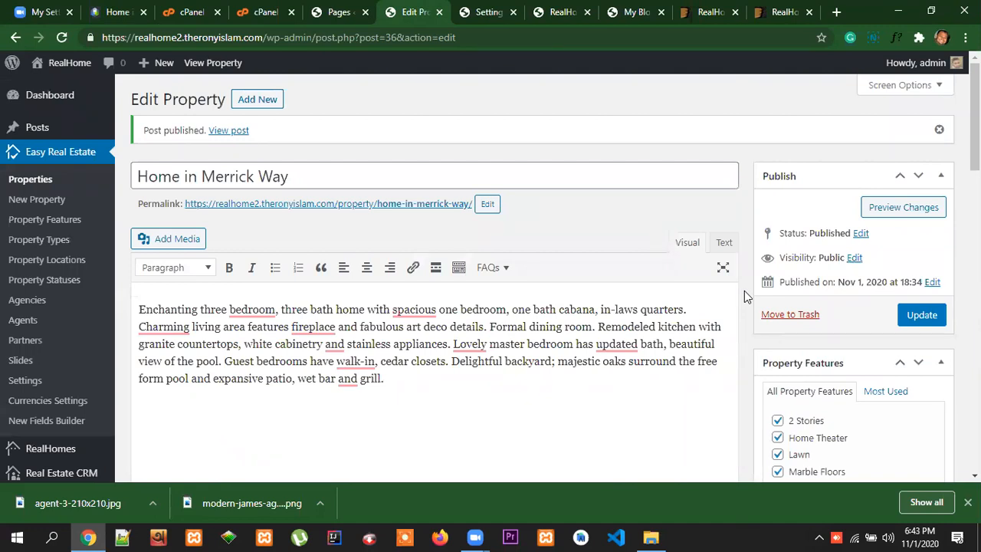
pyautogui.scroll(-20, 745, 290)
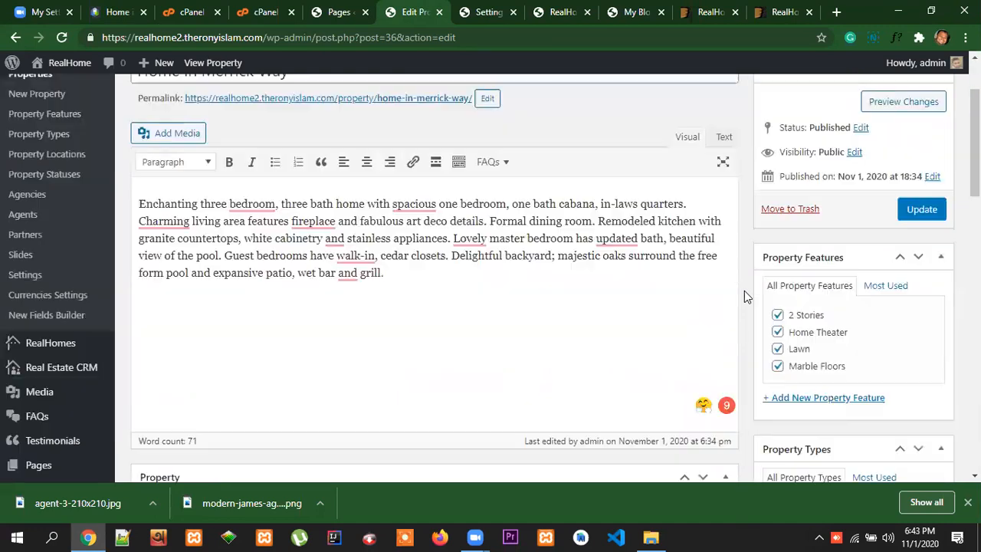
pyautogui.scroll(-2, 744, 295)
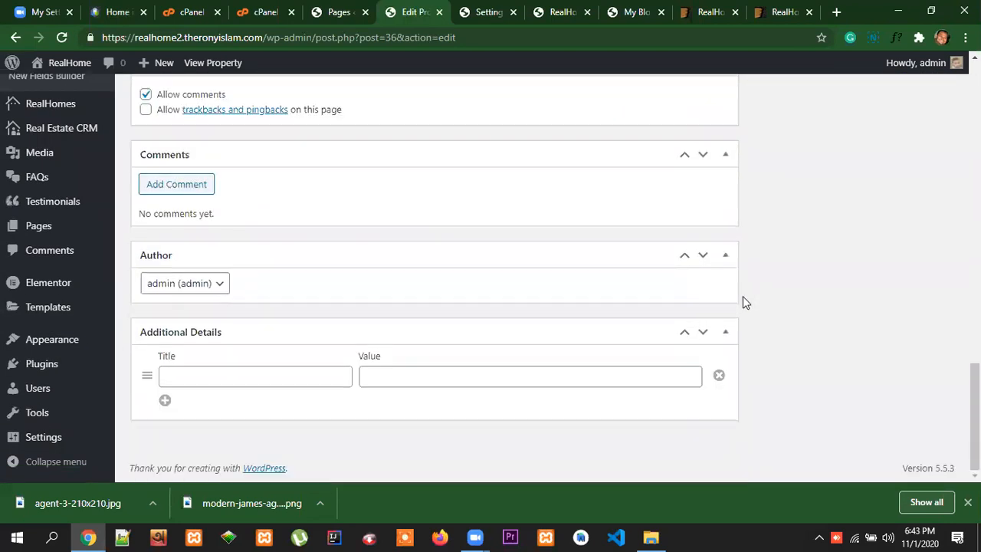
pyautogui.scroll(6, 743, 296)
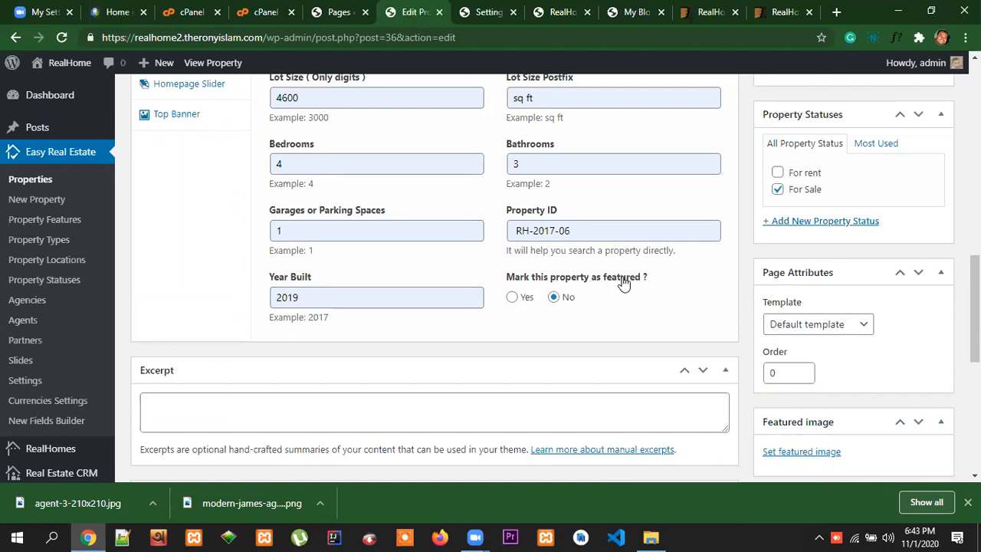
pyautogui.click(512, 297)
pyautogui.moveTo(649, 278); pyautogui.dragTo(511, 288)
pyautogui.moveTo(665, 278); pyautogui.dragTo(516, 291)
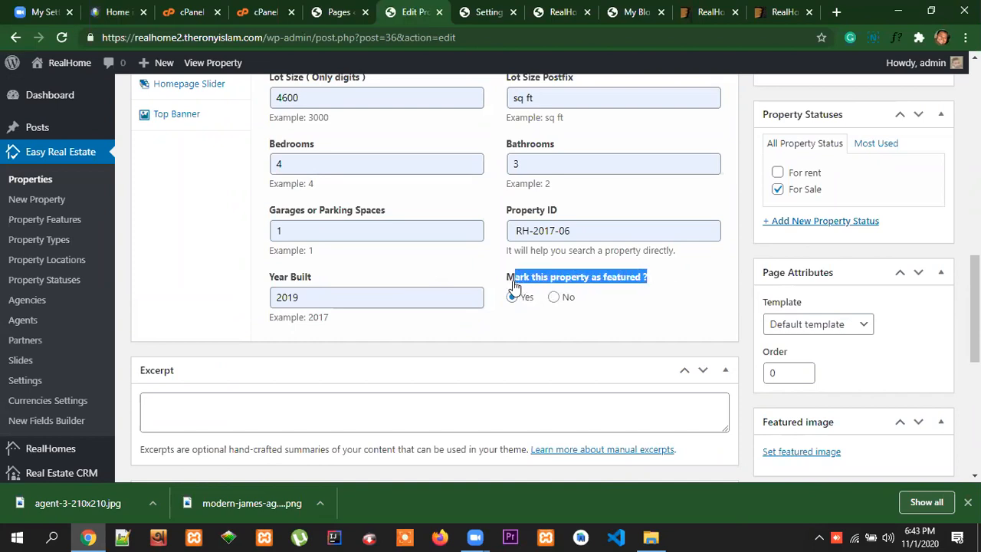
pyautogui.click(701, 303)
pyautogui.moveTo(670, 278); pyautogui.dragTo(503, 279)
pyautogui.moveTo(669, 285); pyautogui.dragTo(508, 287)
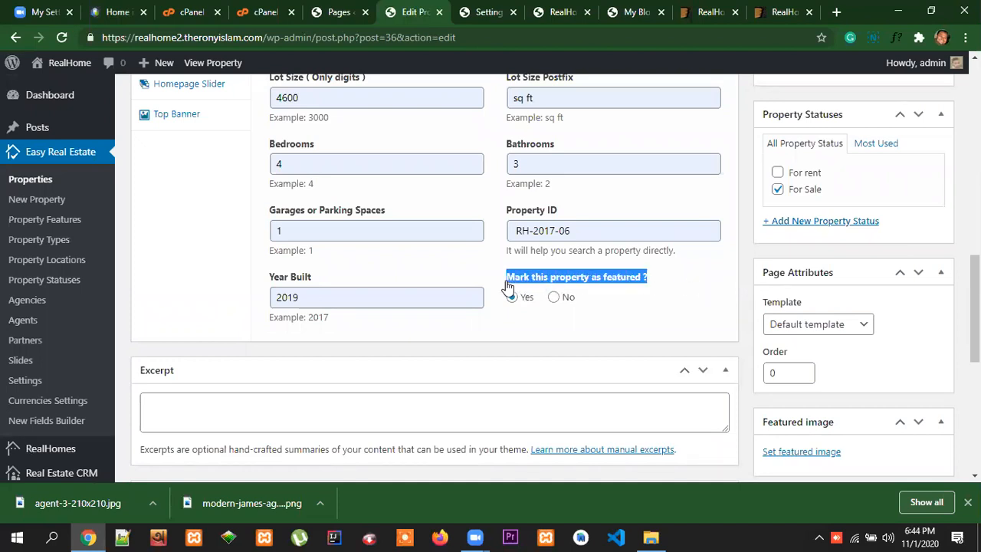
pyautogui.click(671, 298)
pyautogui.moveTo(663, 278); pyautogui.dragTo(509, 281)
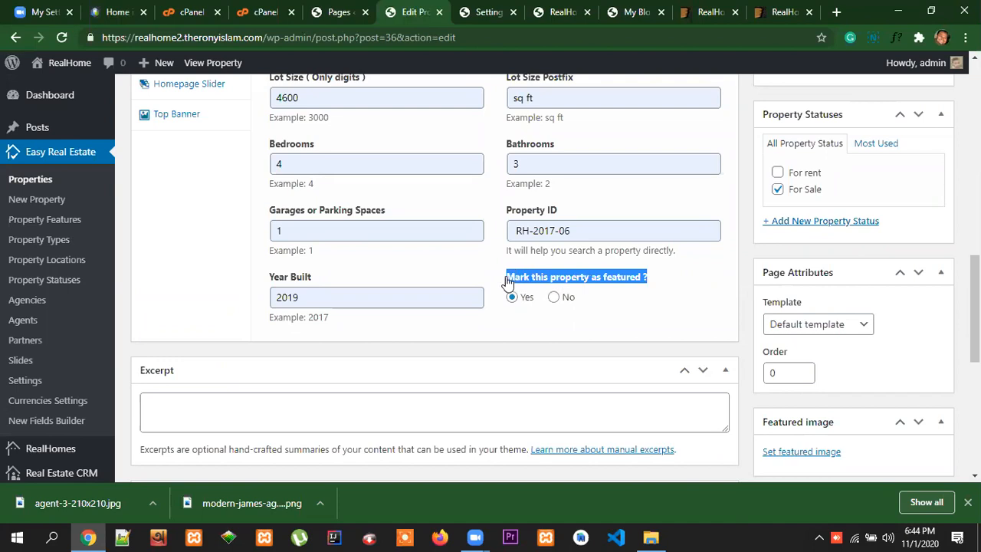
pyautogui.click(677, 300)
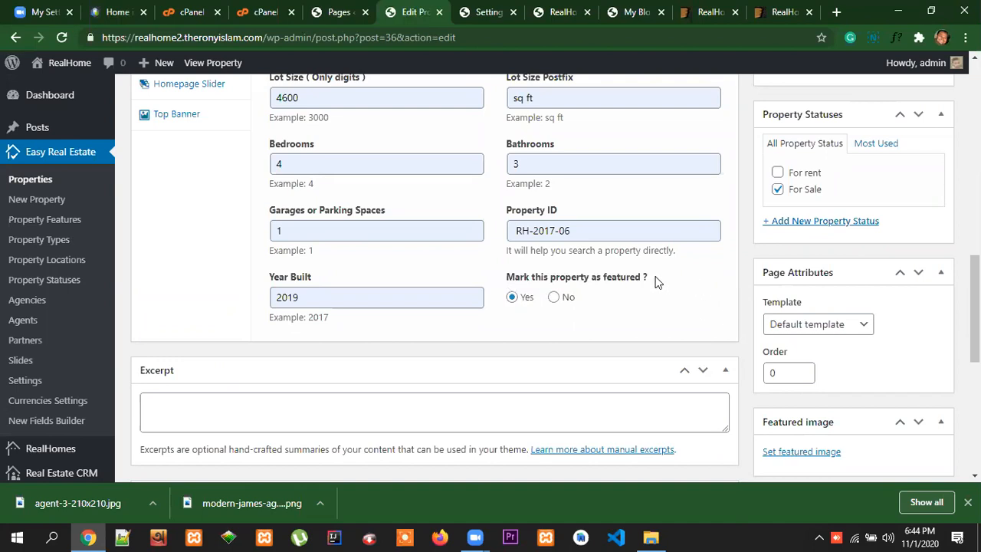
pyautogui.moveTo(655, 280); pyautogui.dragTo(509, 285)
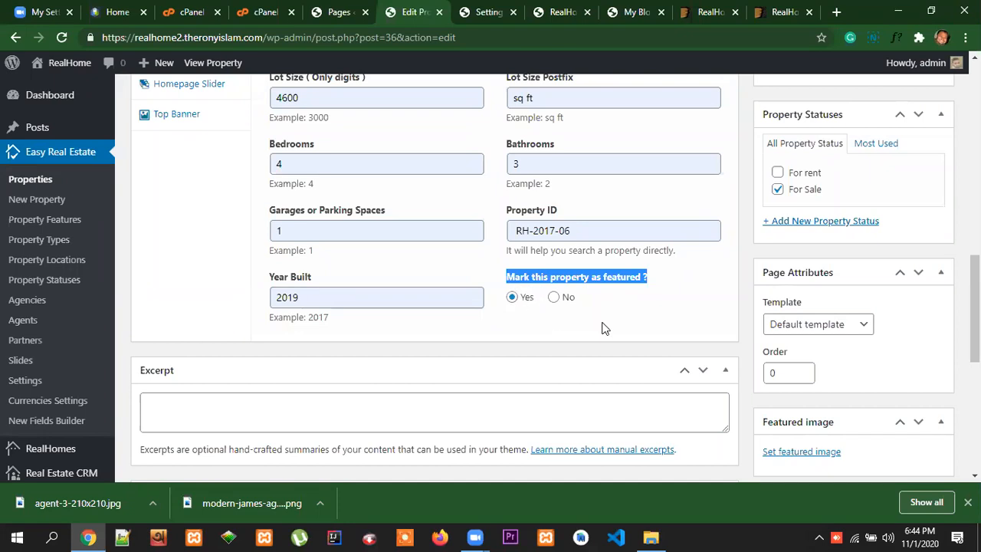
# Open the property's Location on Map settings
pyautogui.scroll(-1, 648, 314)
pyautogui.scroll(3, 648, 315)
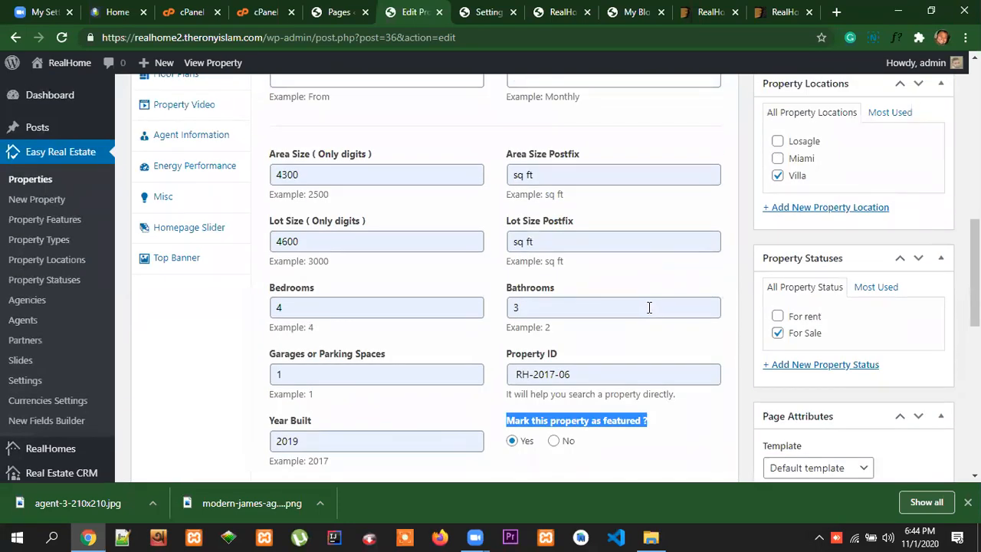
pyautogui.scroll(4, 649, 308)
pyautogui.scroll(-1, 281, 293)
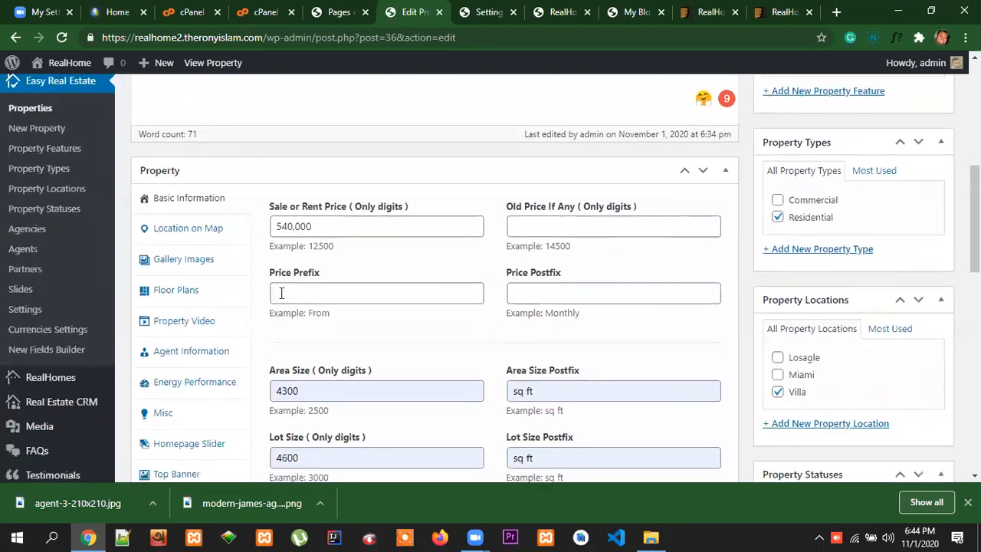
pyautogui.click(186, 232)
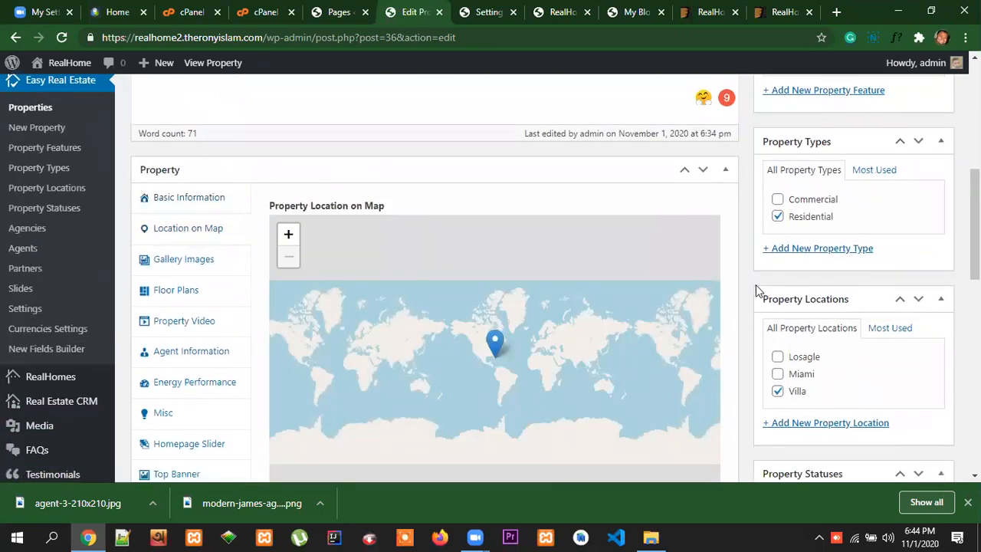
# Copy the property's address line beneath the Home in Merrick Way title on the reference page
pyautogui.scroll(-3, 758, 290)
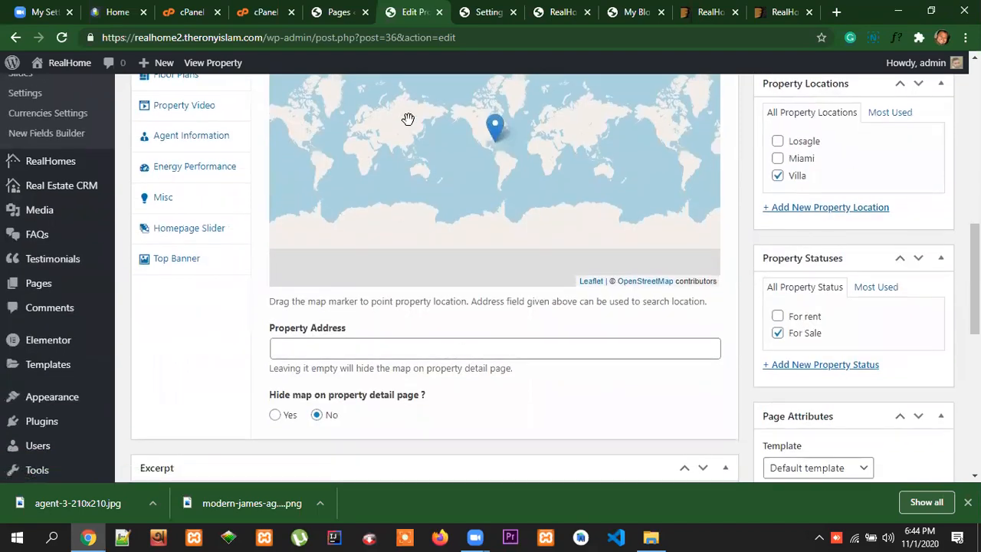
pyautogui.click(115, 12)
pyautogui.scroll(5, 475, 236)
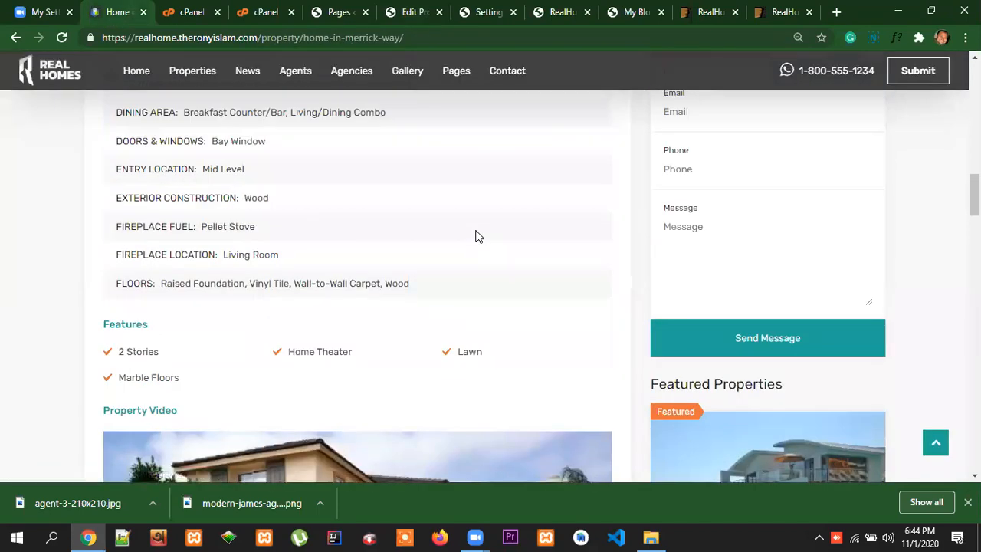
pyautogui.scroll(10, 475, 236)
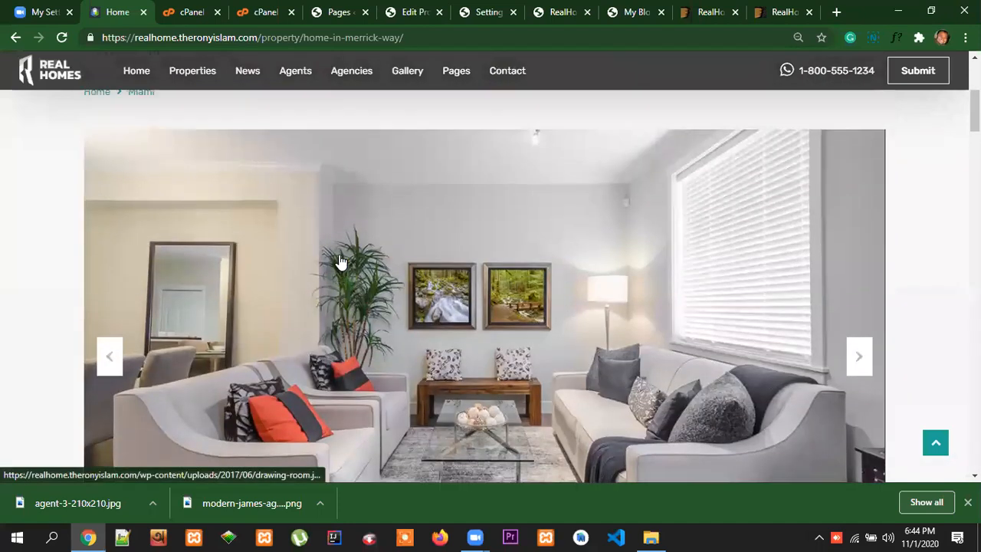
pyautogui.scroll(2, 341, 262)
pyautogui.moveTo(239, 207); pyautogui.dragTo(94, 212)
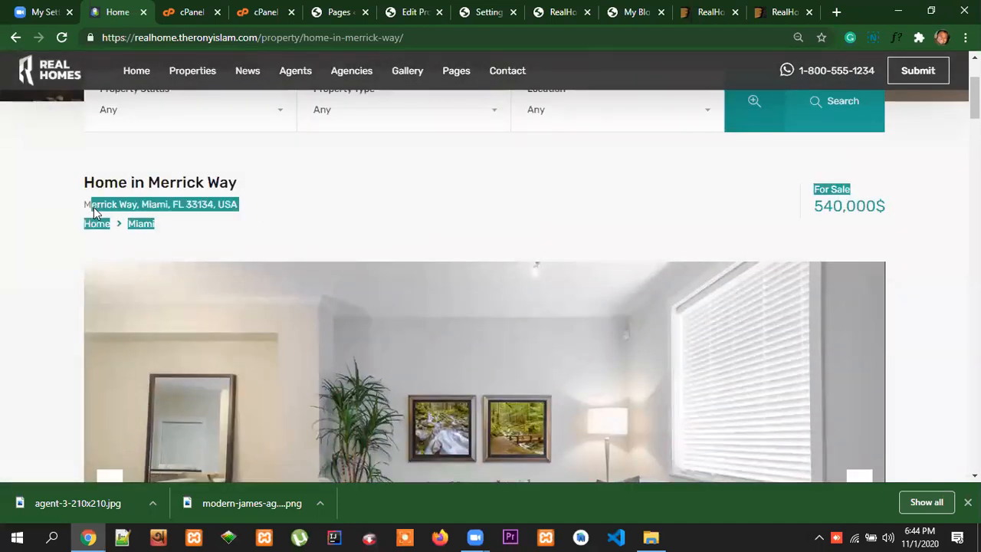
pyautogui.click(188, 219)
pyautogui.moveTo(238, 206); pyautogui.dragTo(84, 207)
pyautogui.rightClick(98, 205)
pyautogui.click(136, 213)
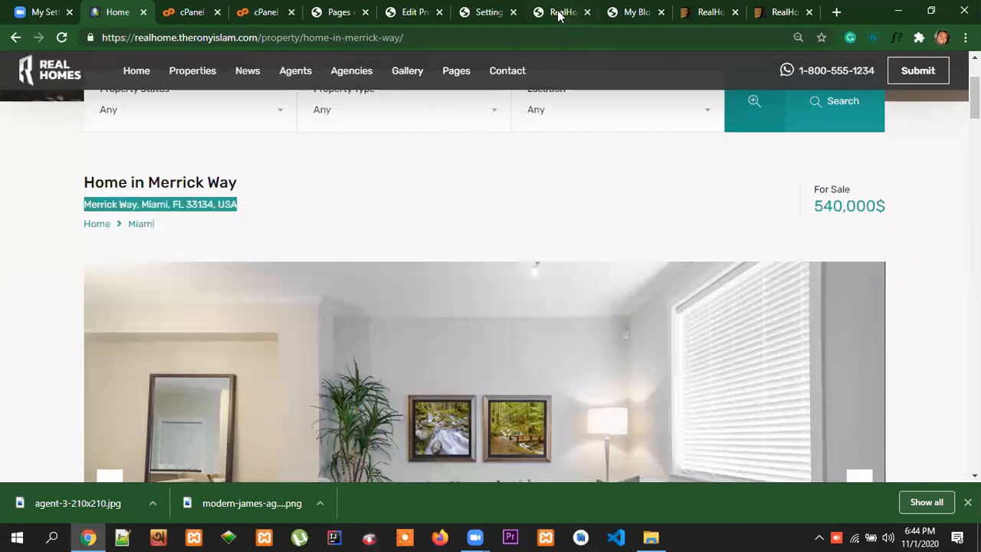
# Fill in the edited property's address with the copied text, choosing the suggested match that includes both Miami and Miami-Dade County
pyautogui.click(413, 12)
pyautogui.click(289, 346)
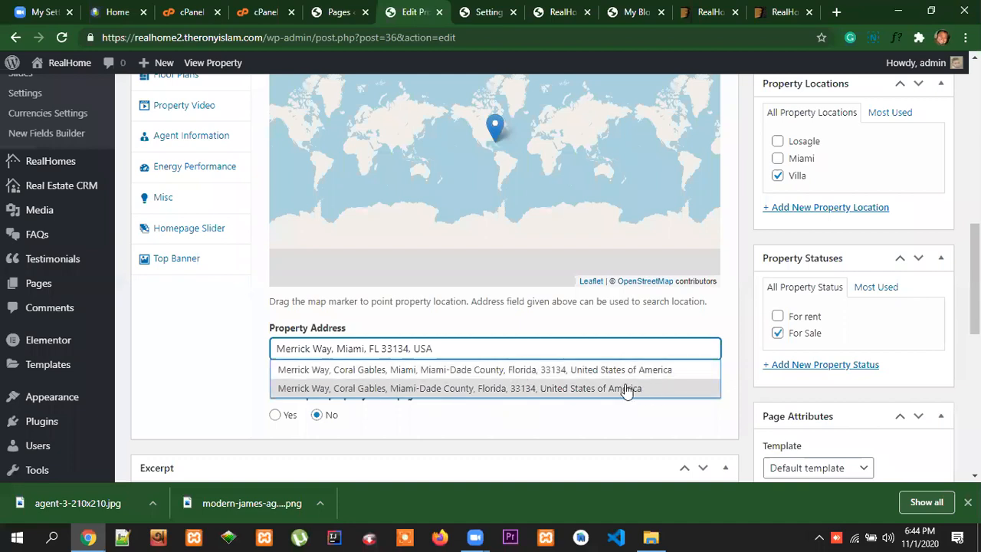
pyautogui.click(522, 371)
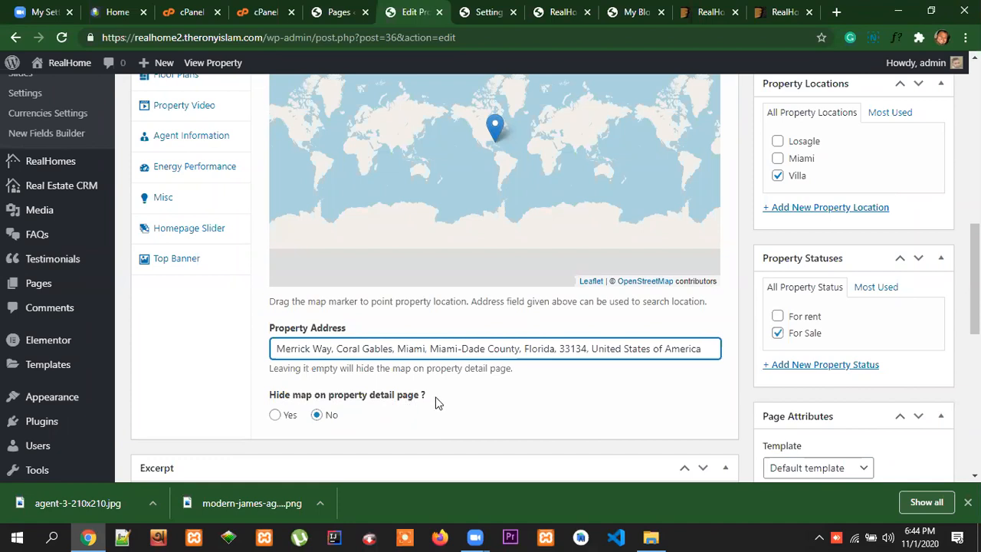
# Examine the Property on Map section of the reference Home in Merrick Way page
pyautogui.click(117, 12)
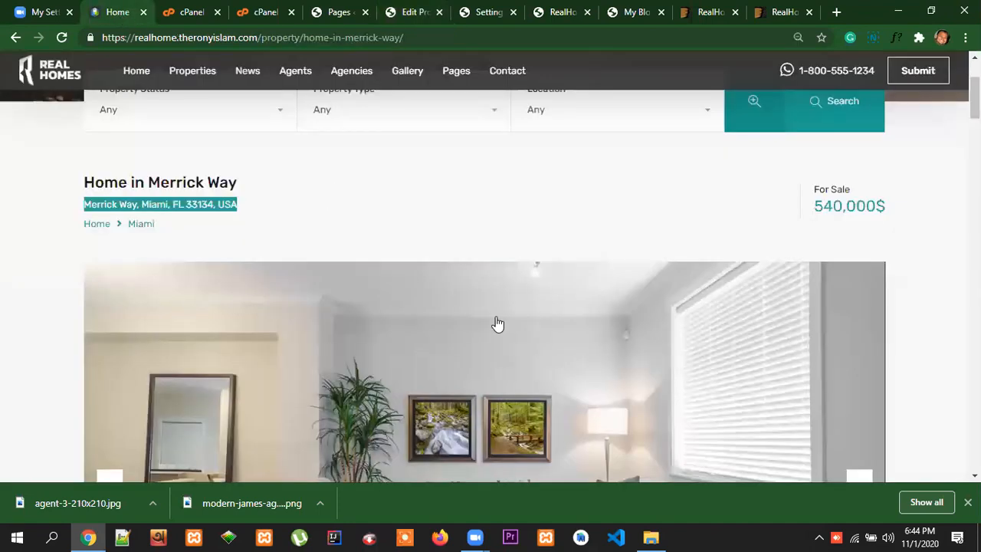
pyautogui.scroll(2, 541, 300)
pyautogui.scroll(-3, 550, 308)
pyautogui.scroll(-15, 554, 314)
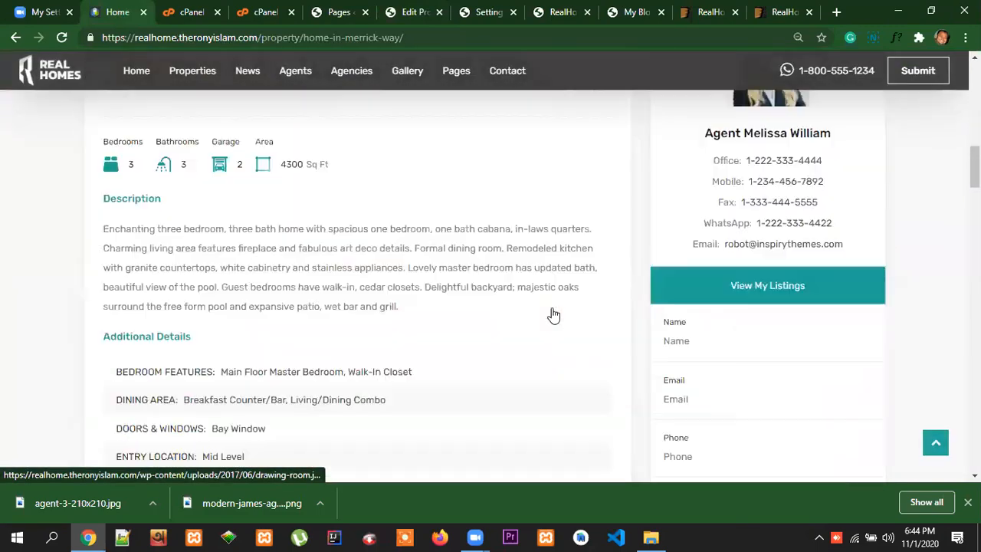
pyautogui.scroll(8, 586, 299)
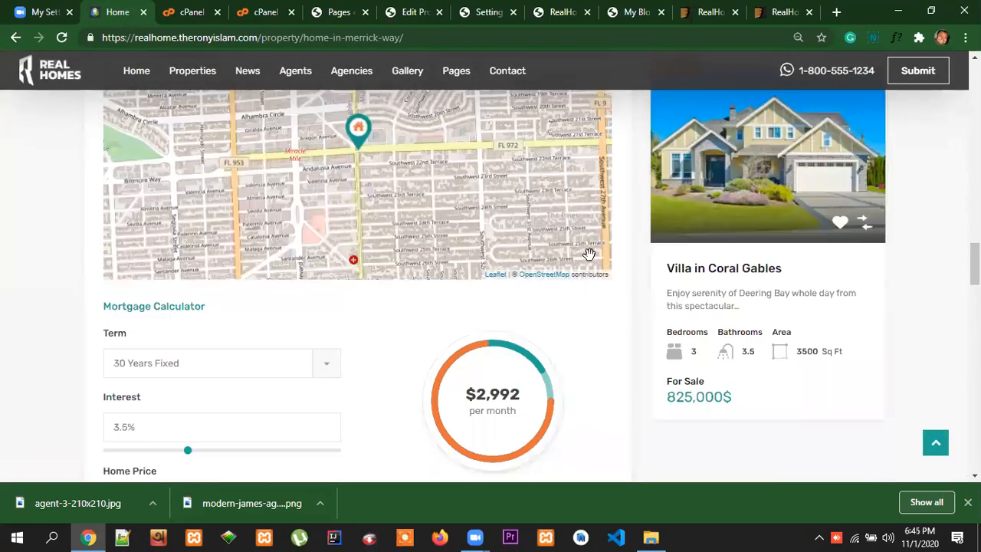
pyautogui.scroll(-3, 405, 358)
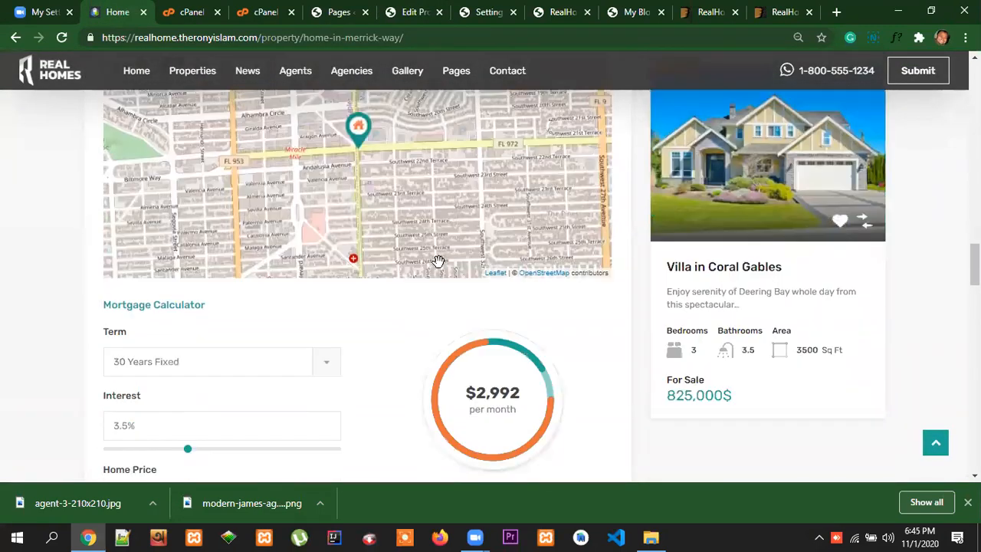
pyautogui.scroll(2, 473, 270)
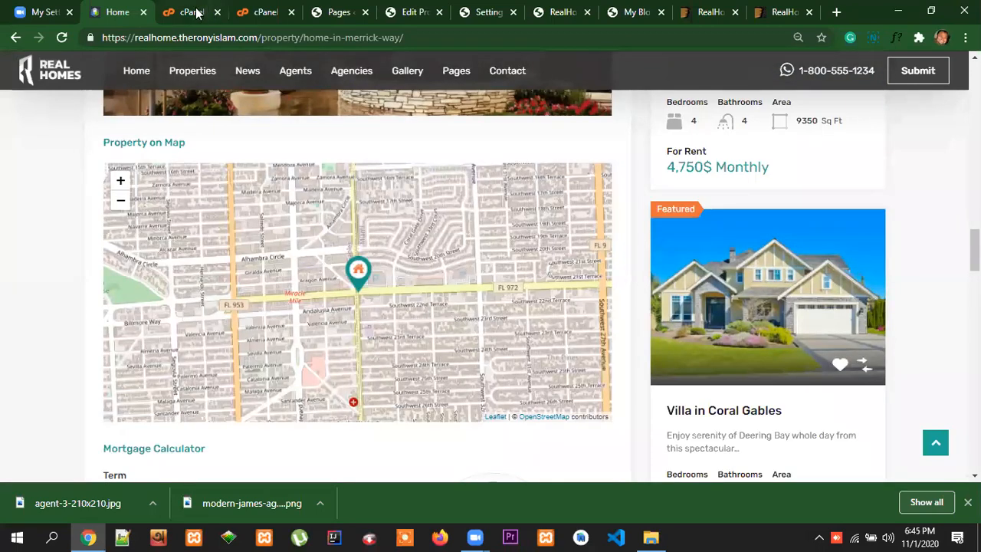
# Back in the property being edited, open its Gallery Images settings
pyautogui.click(420, 18)
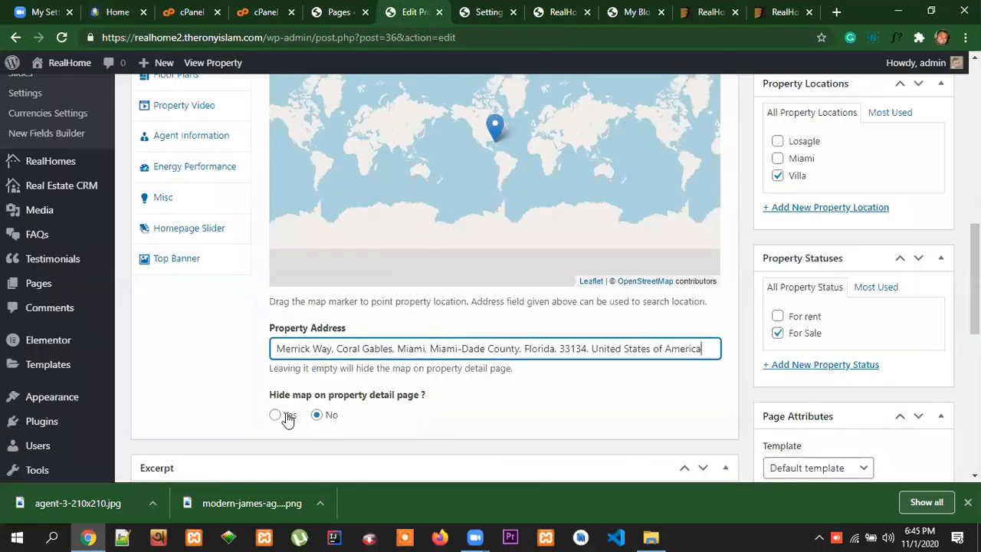
pyautogui.scroll(-1, 582, 406)
pyautogui.scroll(4, 582, 405)
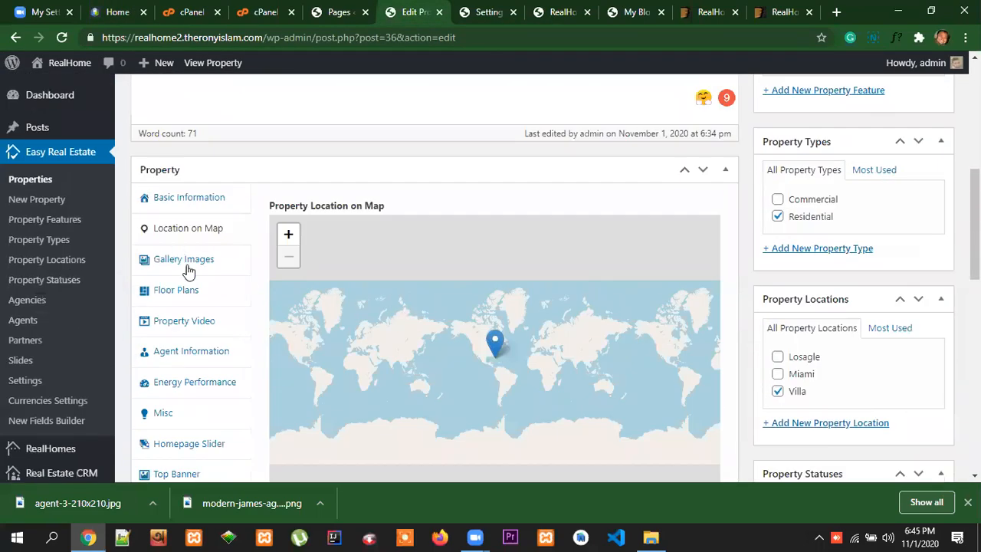
pyautogui.click(182, 262)
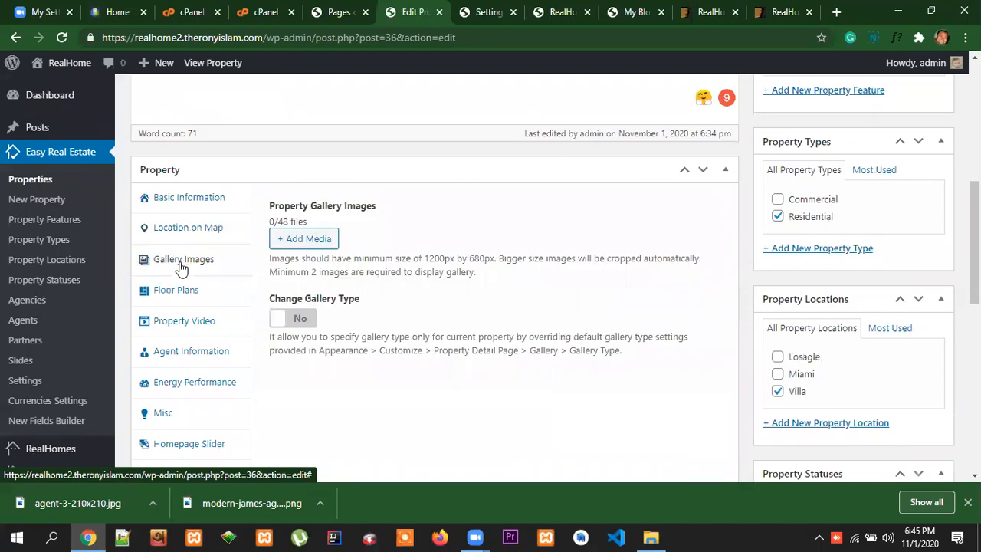
# Browse the photo gallery of the reference Home in Merrick Way page and return to the property editor
pyautogui.click(117, 12)
pyautogui.scroll(15, 537, 222)
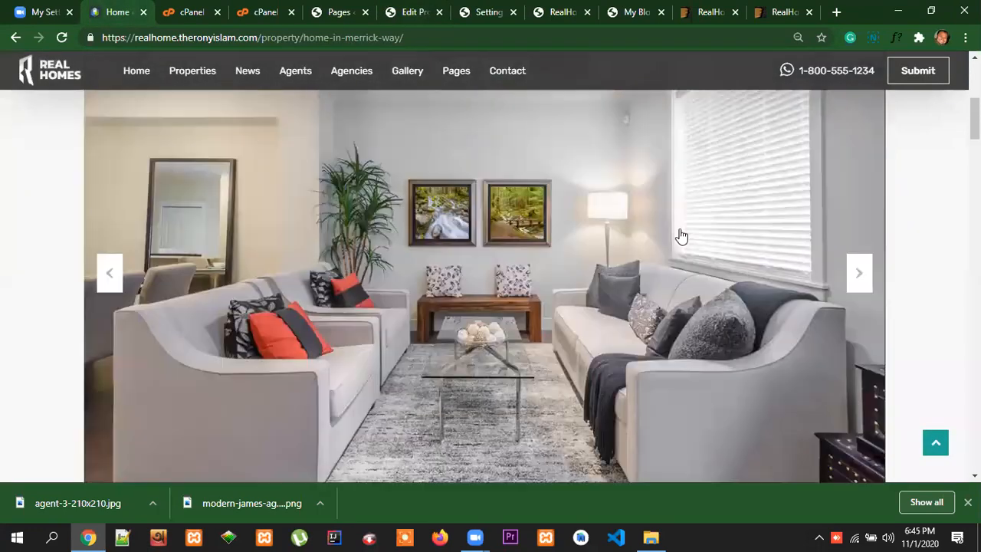
pyautogui.scroll(-1, 879, 263)
pyautogui.click(859, 202)
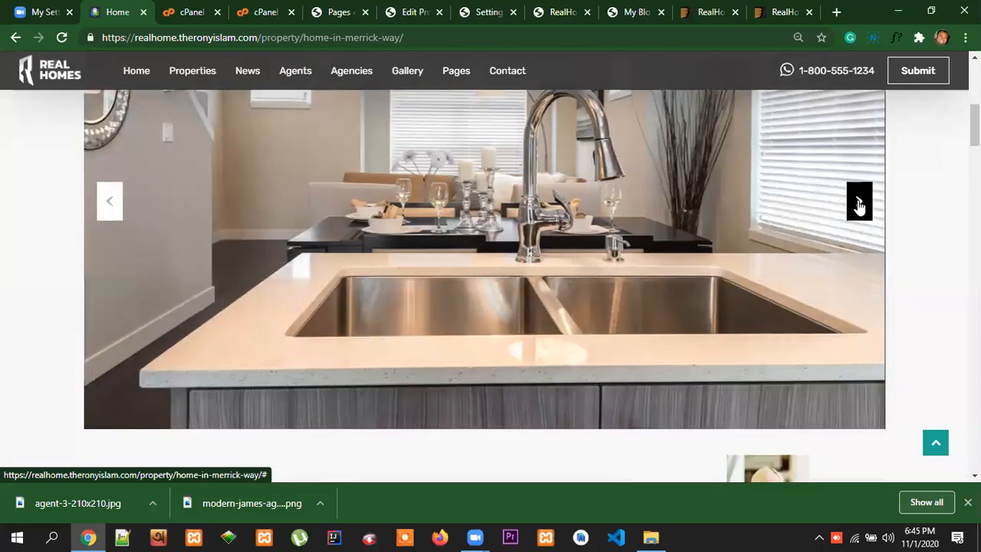
pyautogui.click(859, 202)
pyautogui.scroll(3, 659, 256)
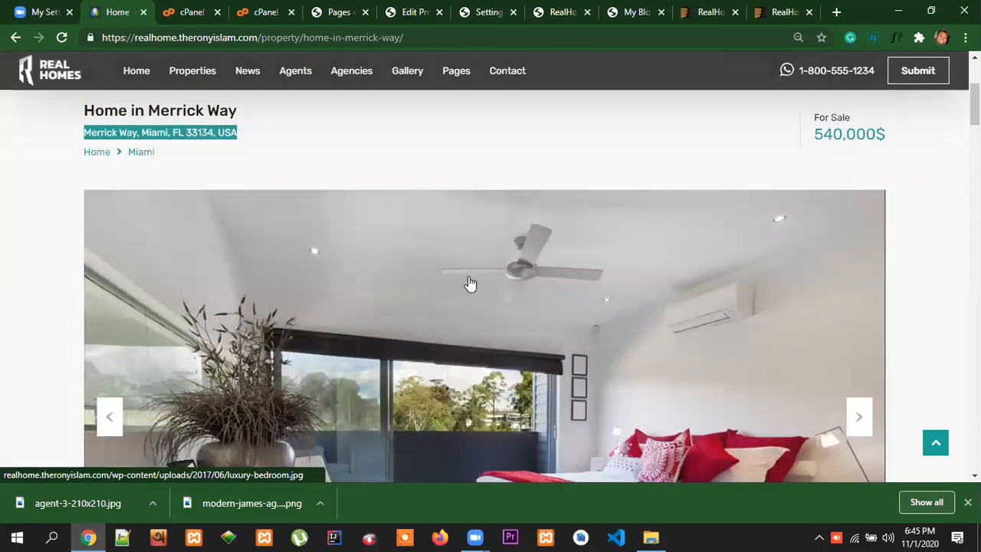
pyautogui.scroll(-1, 912, 276)
pyautogui.click(858, 276)
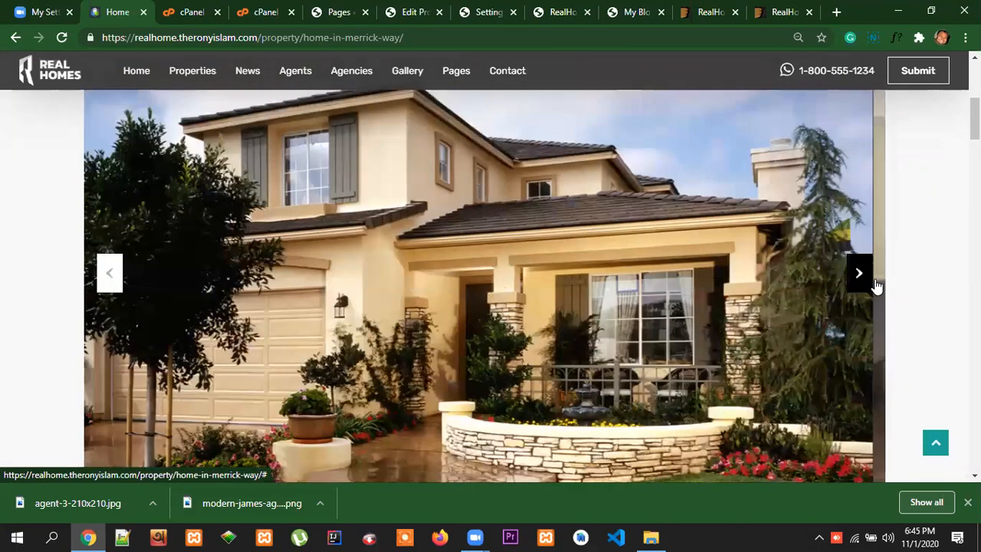
pyautogui.click(858, 276)
pyautogui.click(859, 276)
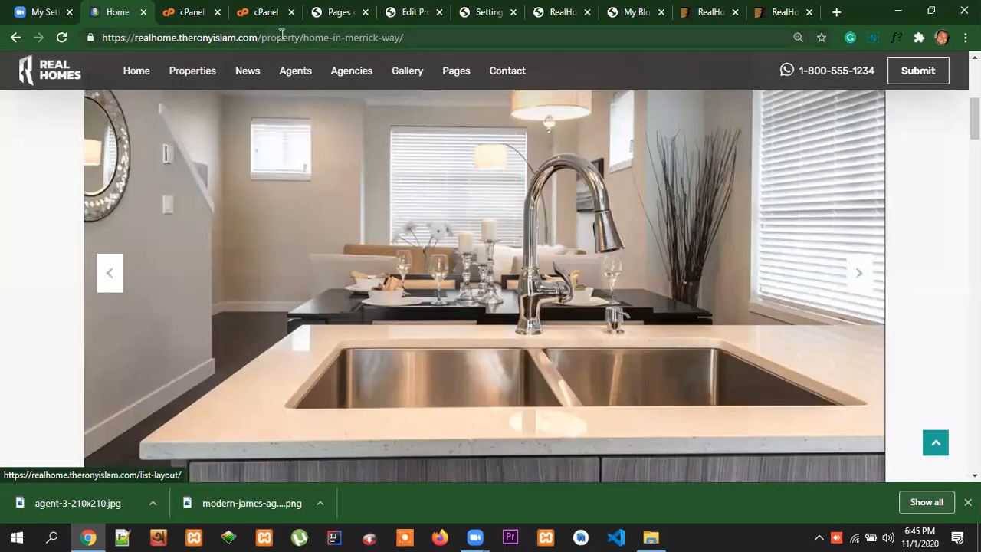
pyautogui.click(402, 13)
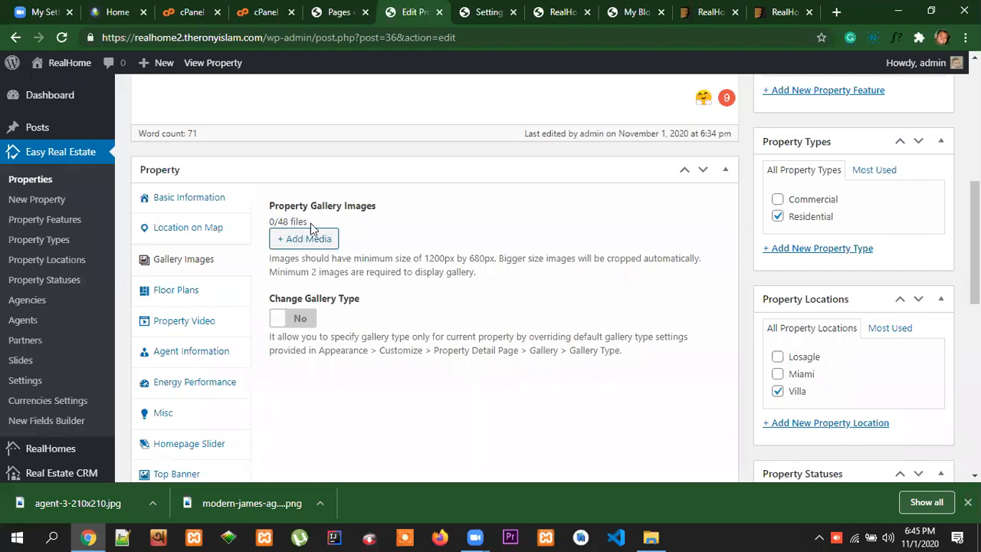
# Save the kitchen photo from the reference property's gallery to the Desktop as kitchen.jpg
pyautogui.click(126, 8)
pyautogui.rightClick(531, 174)
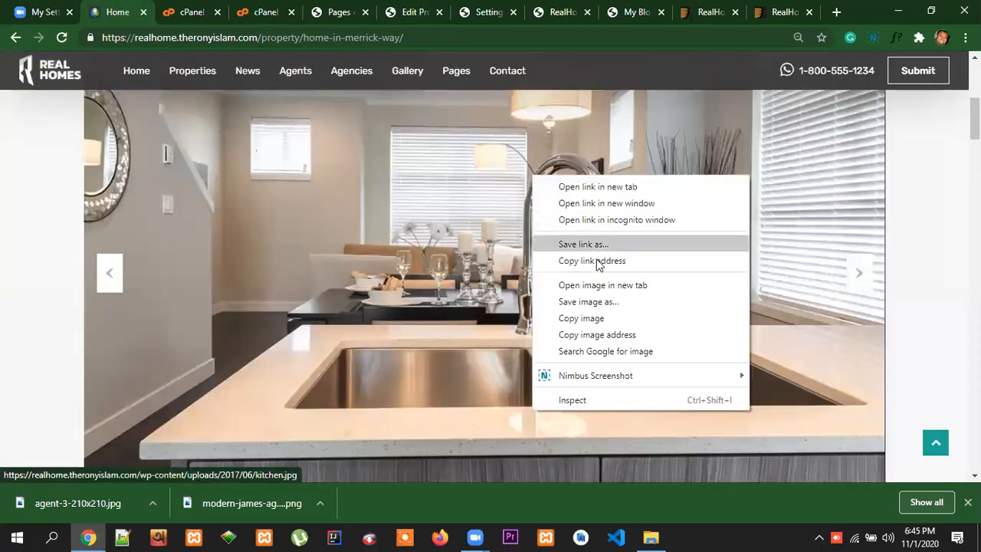
pyautogui.click(596, 303)
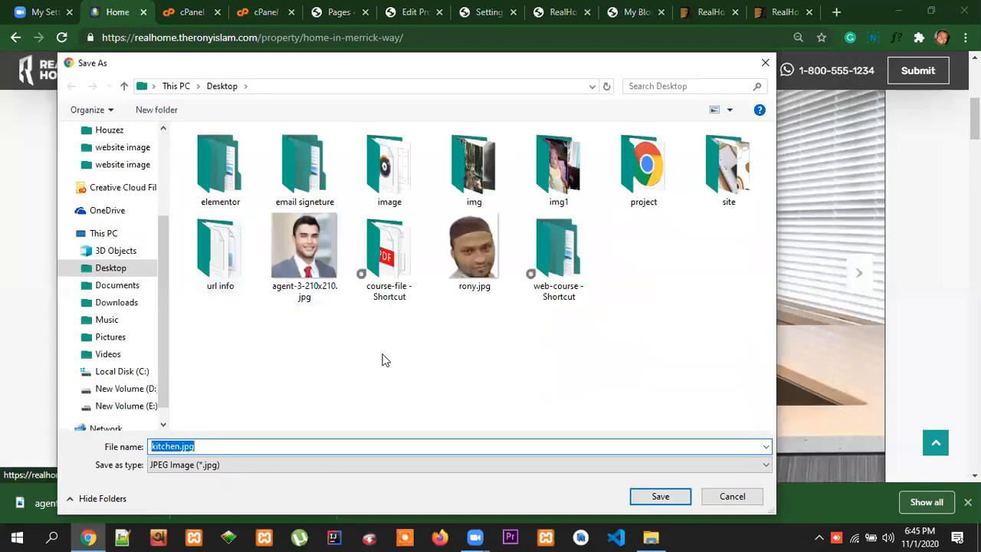
pyautogui.click(658, 498)
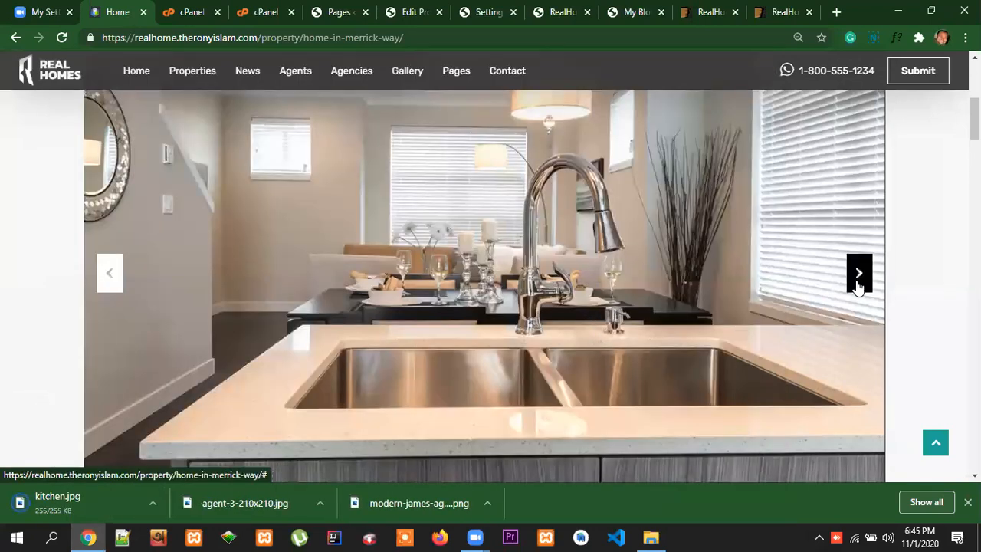
# Save the gallery's bedroom photo to the Desktop as luxury-bedroom.jpg
pyautogui.click(858, 272)
pyautogui.rightClick(522, 234)
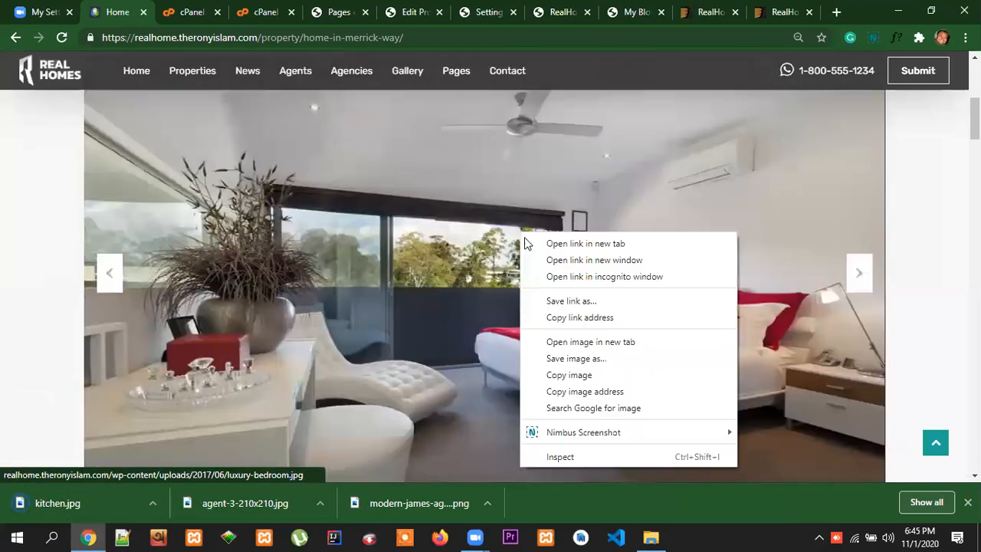
pyautogui.click(576, 358)
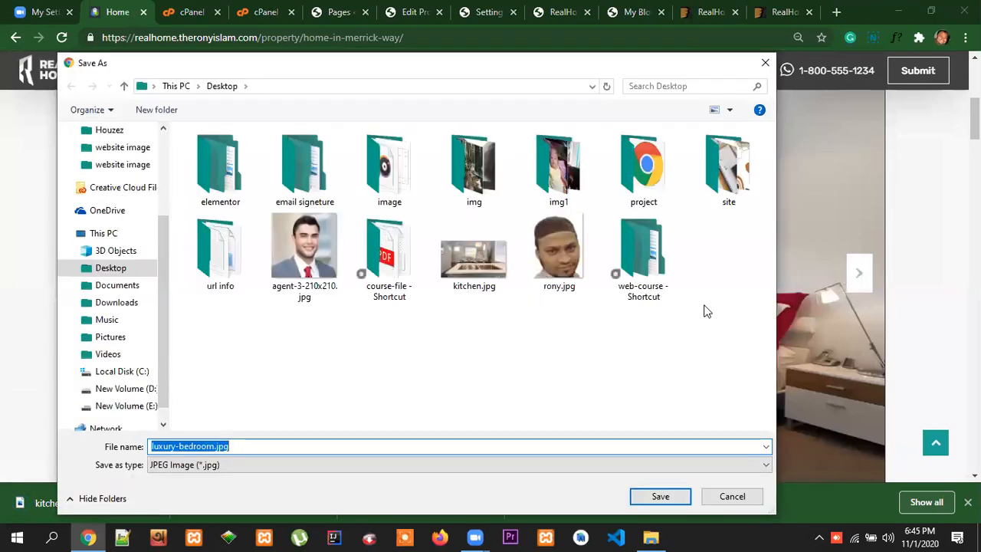
pyautogui.click(679, 497)
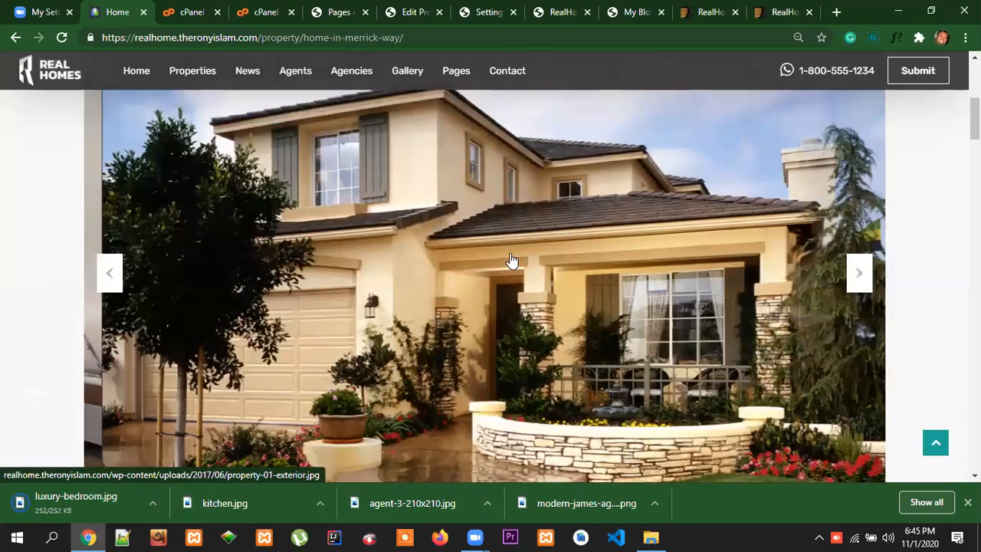
# Save the house exterior photo from the gallery to the Desktop as property-01-exterior.jpg
pyautogui.rightClick(511, 258)
pyautogui.click(573, 380)
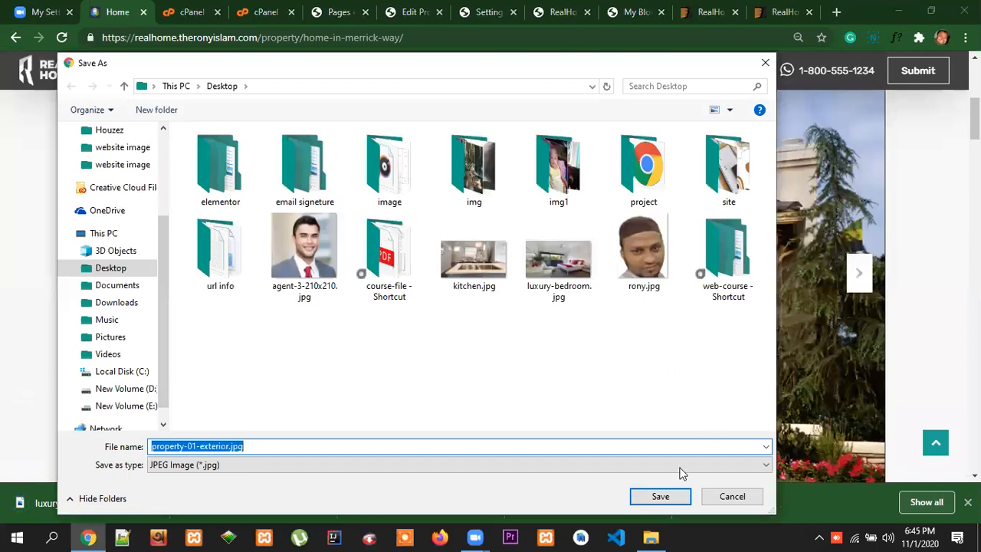
pyautogui.click(660, 496)
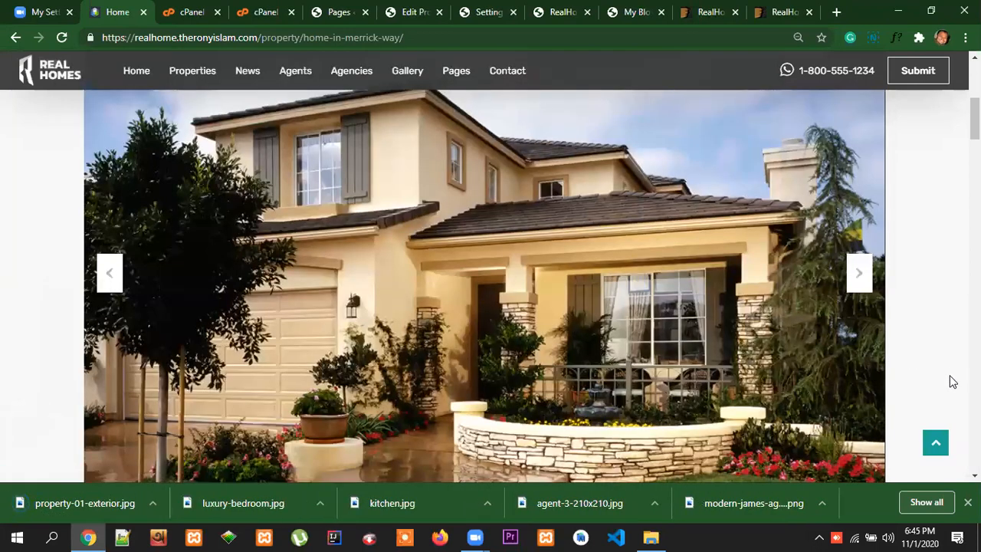
pyautogui.scroll(5, 920, 253)
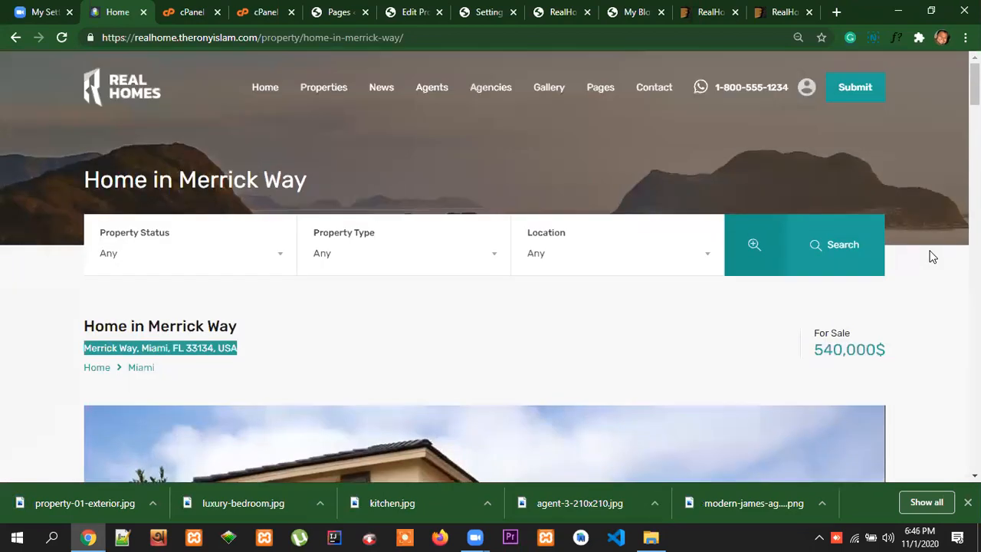
pyautogui.click(421, 316)
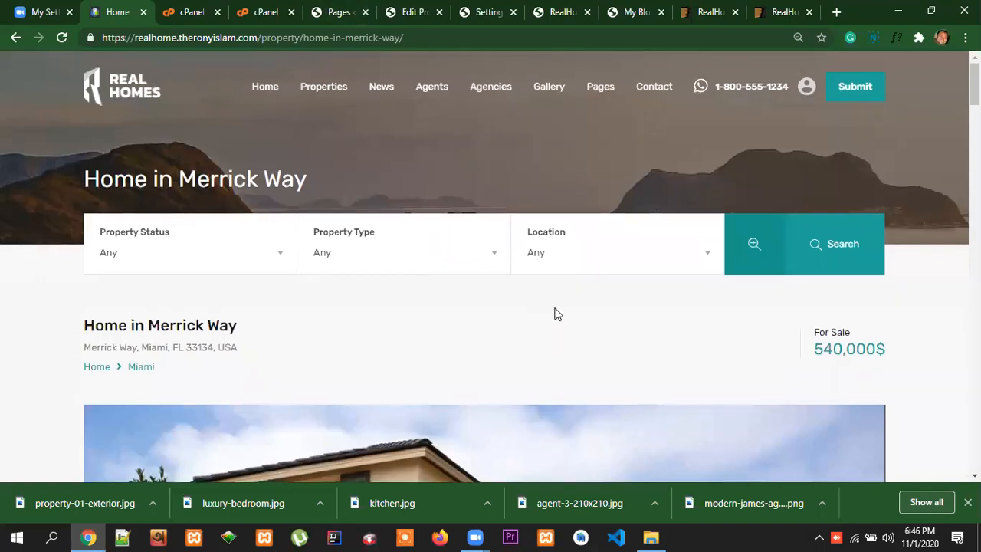
pyautogui.scroll(-2, 554, 314)
# For the edited property's gallery, upload kitchen.jpg, luxury-bedroom.jpg and property-01-exterior.jpg from the Desktop to the media library
pyautogui.click(417, 11)
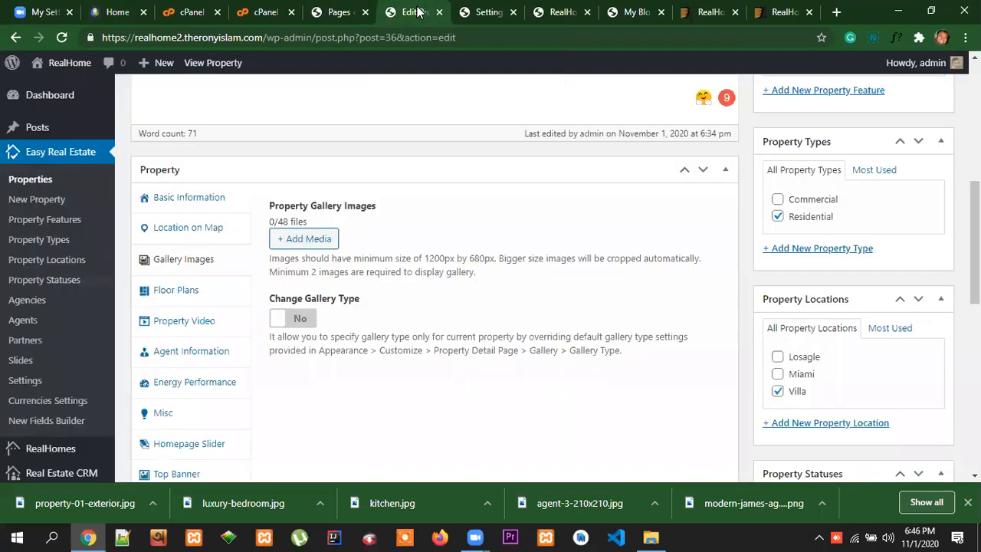
pyautogui.click(318, 239)
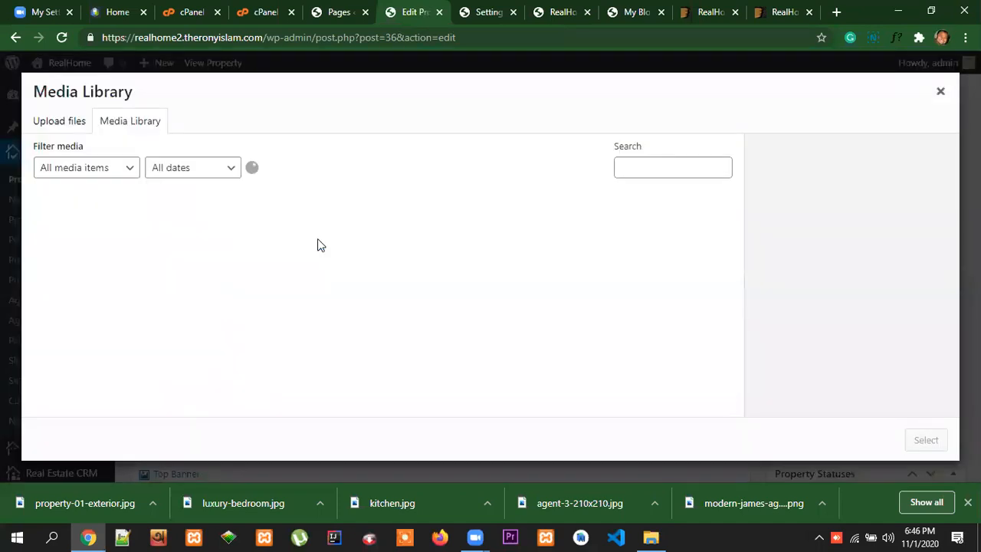
pyautogui.click(55, 121)
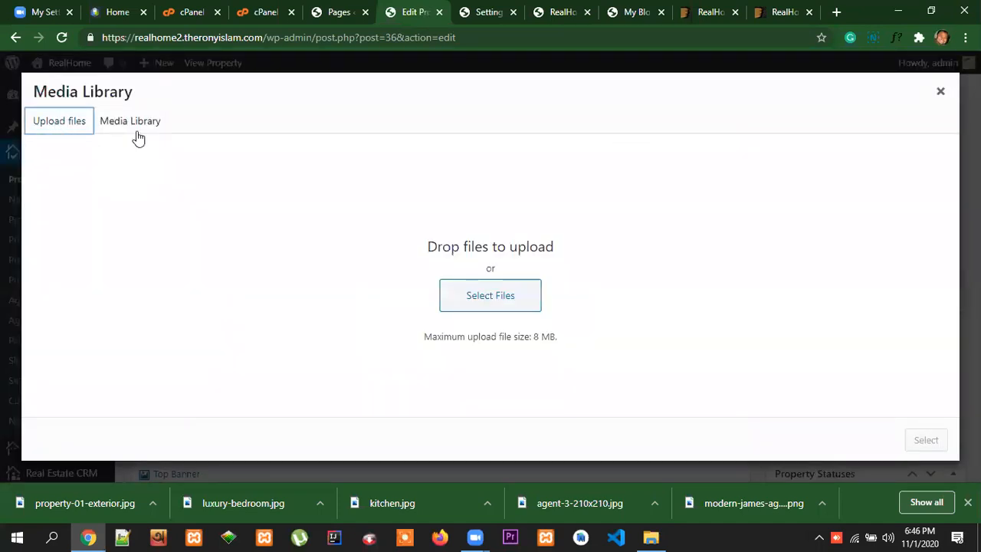
pyautogui.click(491, 301)
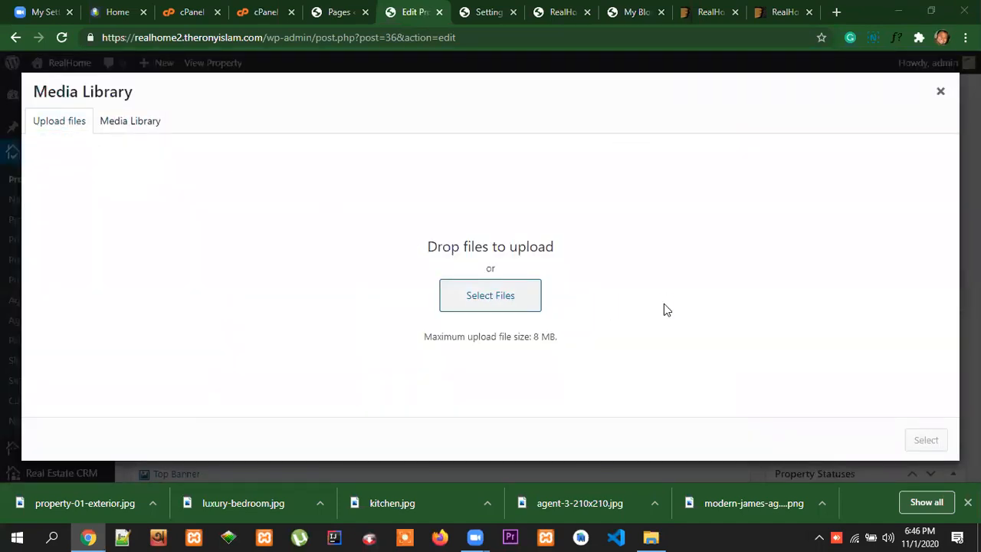
pyautogui.moveTo(773, 260); pyautogui.dragTo(772, 294)
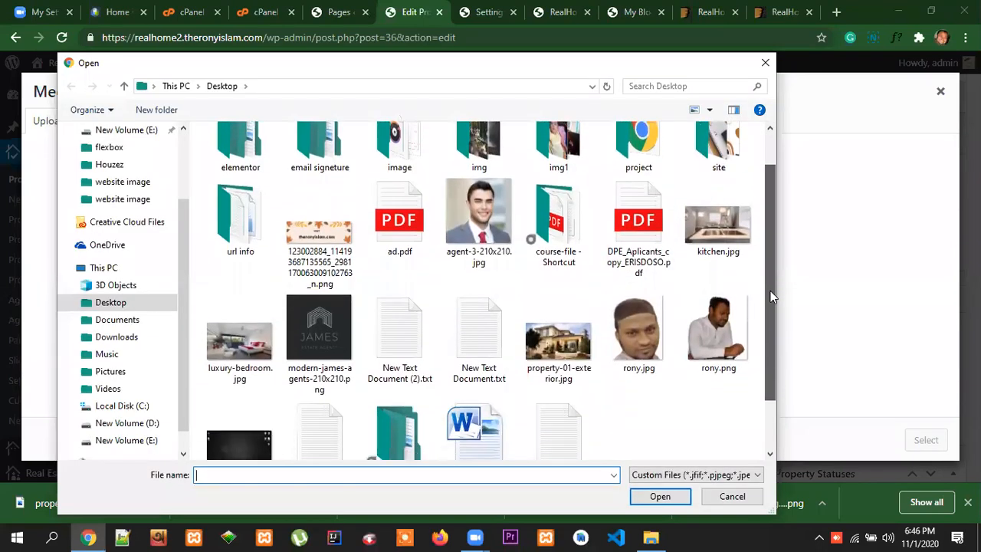
pyautogui.click(728, 241)
pyautogui.keyDown('ctrl'); pyautogui.click(239, 341); pyautogui.keyUp('ctrl')
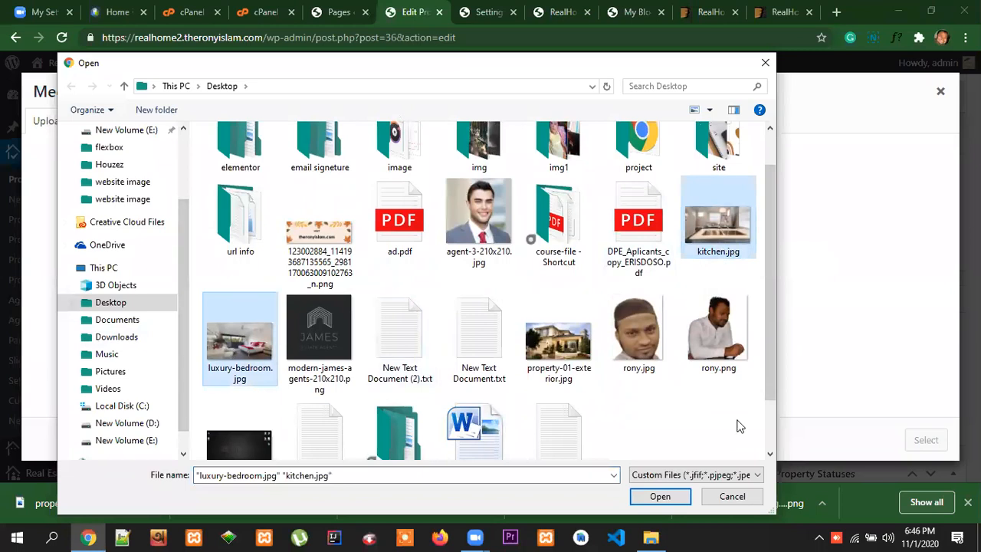
pyautogui.moveTo(768, 340); pyautogui.dragTo(772, 402)
pyautogui.keyDown('ctrl'); pyautogui.click(559, 287); pyautogui.keyUp('ctrl')
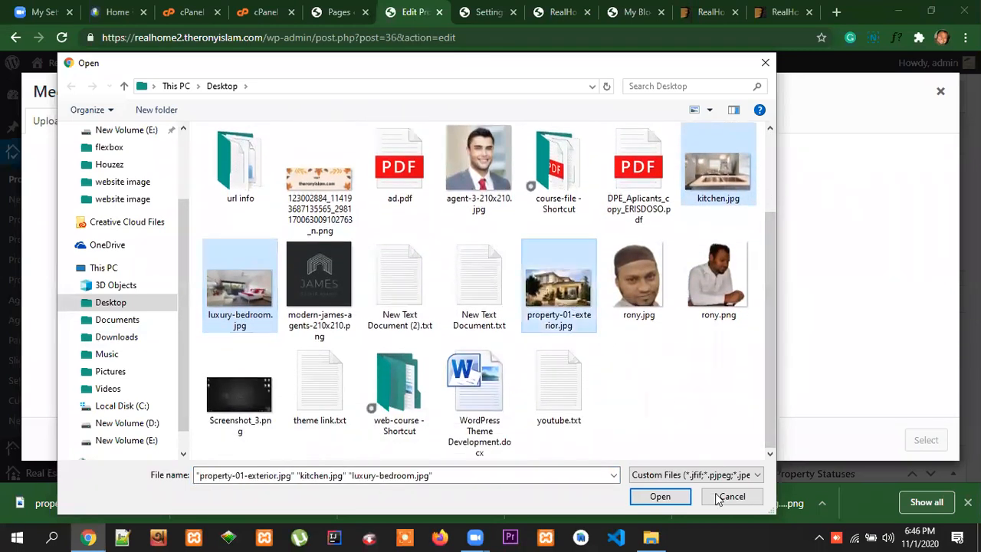
pyautogui.click(659, 497)
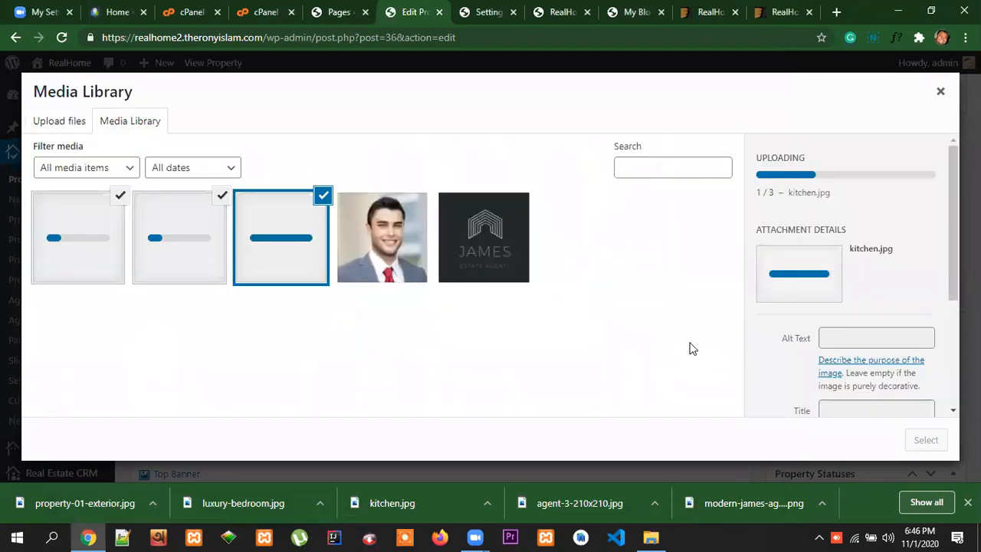
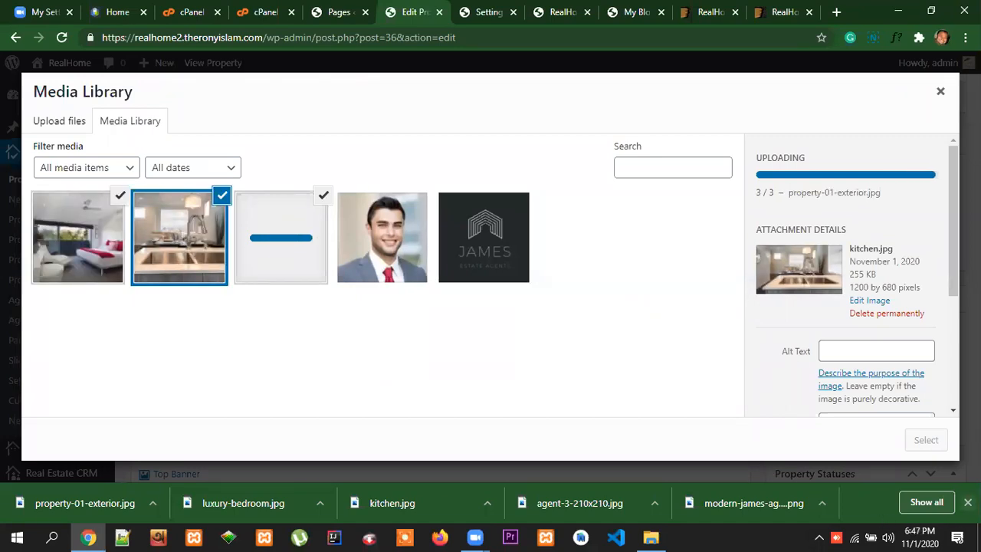
# Add the uploaded kitchen, luxury-bedroom and property-01-exterior images to the property's gallery
pyautogui.click(968, 503)
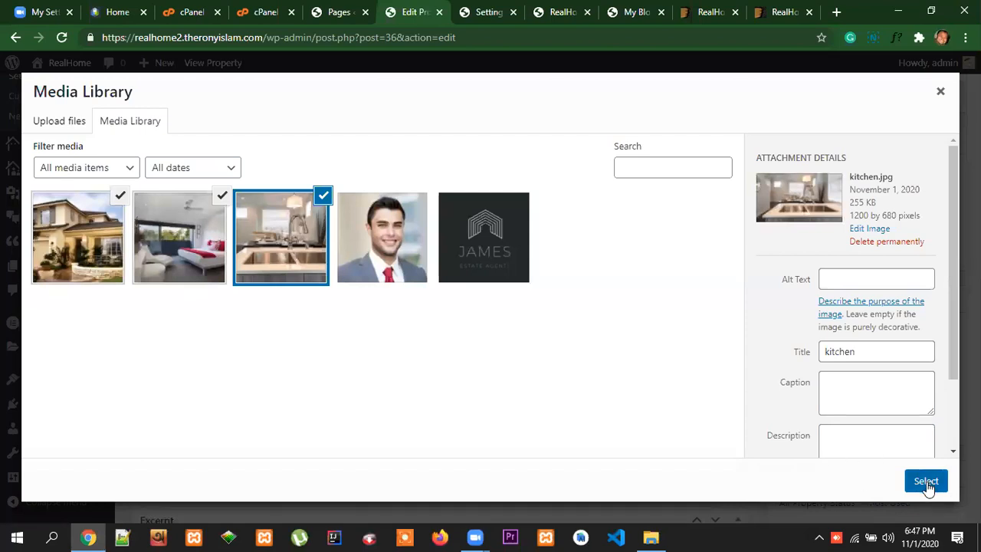
pyautogui.click(926, 481)
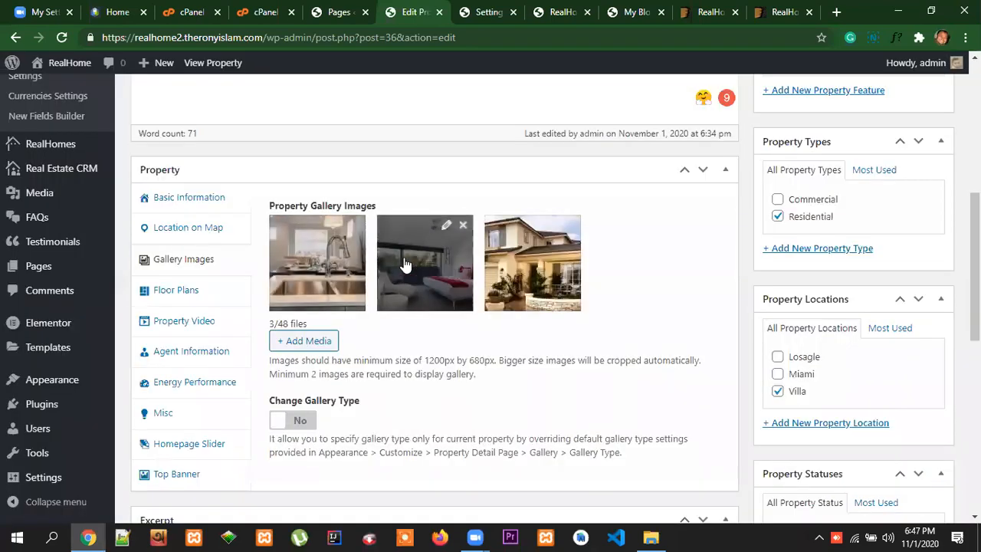
# Enable the Change Gallery Type option for this property to show the available gallery types
pyautogui.scroll(-1, 361, 335)
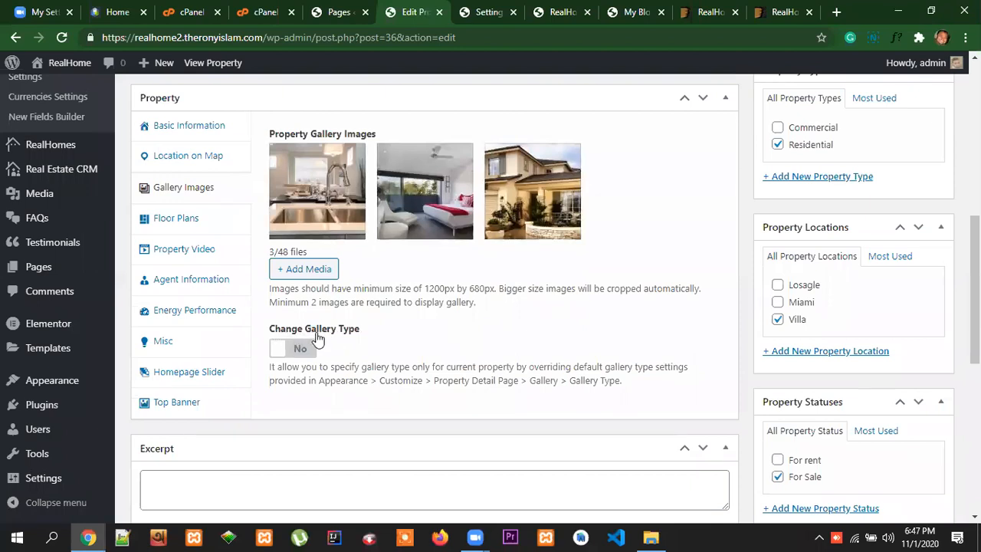
pyautogui.click(299, 350)
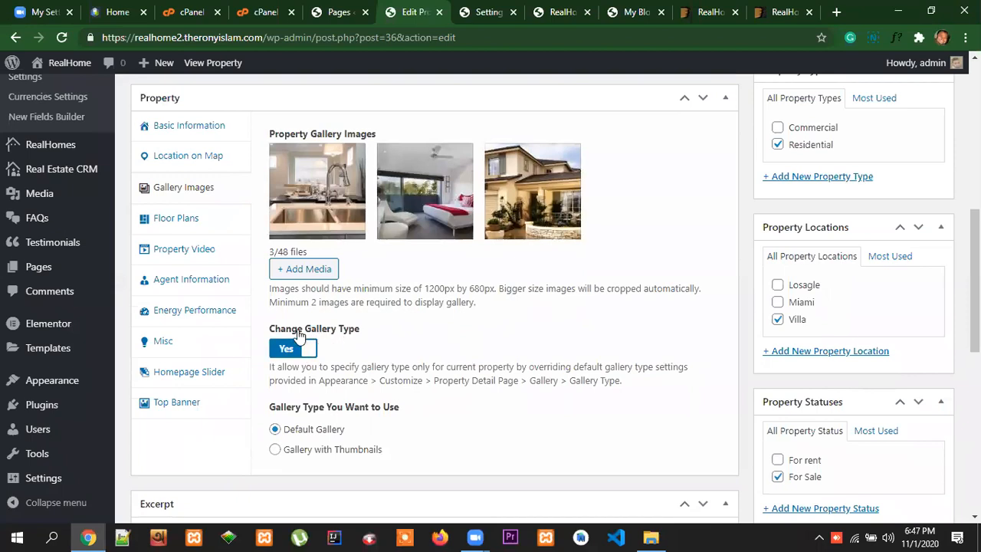
pyautogui.scroll(-3, 443, 363)
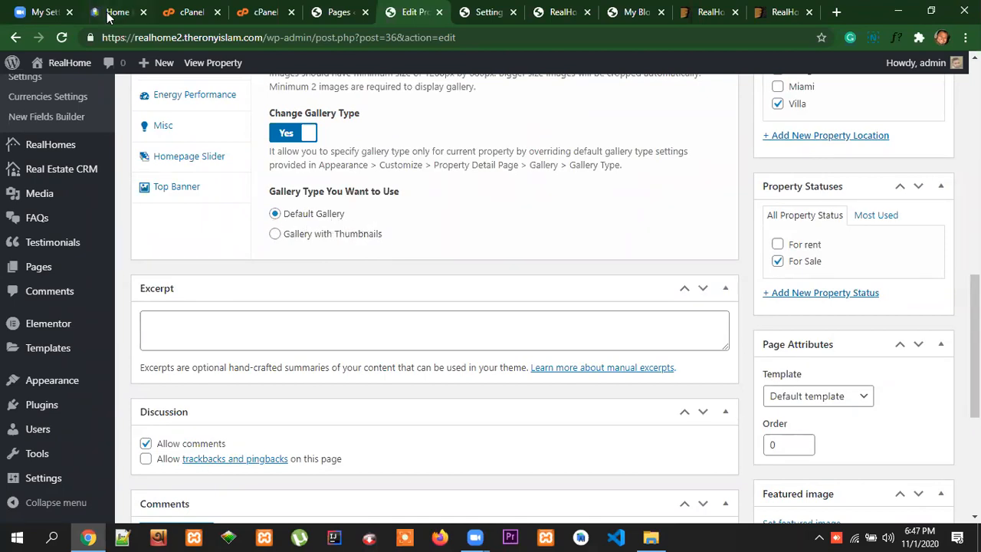
# Check how the image gallery is displayed on the Home in Merrick Way demo page
pyautogui.click(108, 14)
pyautogui.scroll(-3, 587, 297)
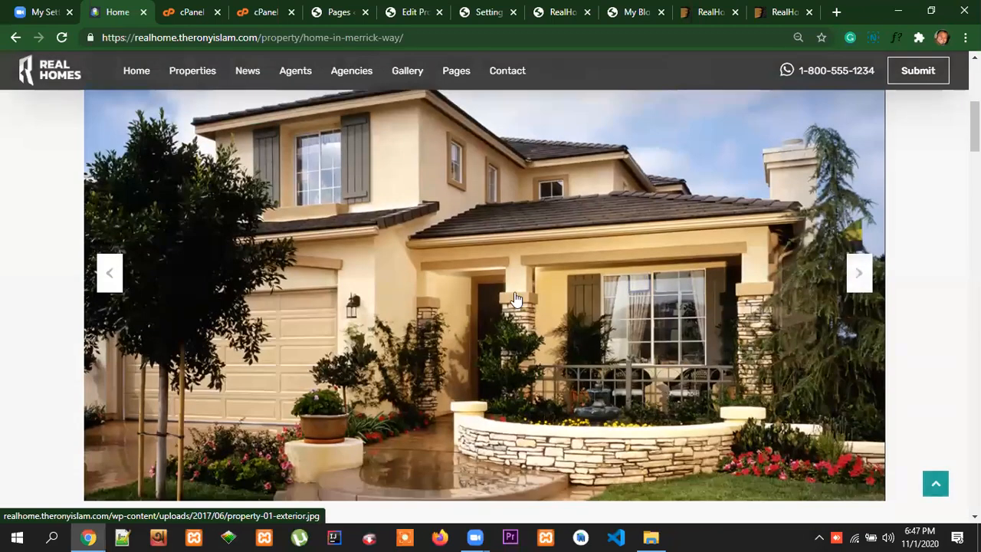
pyautogui.scroll(-1, 761, 344)
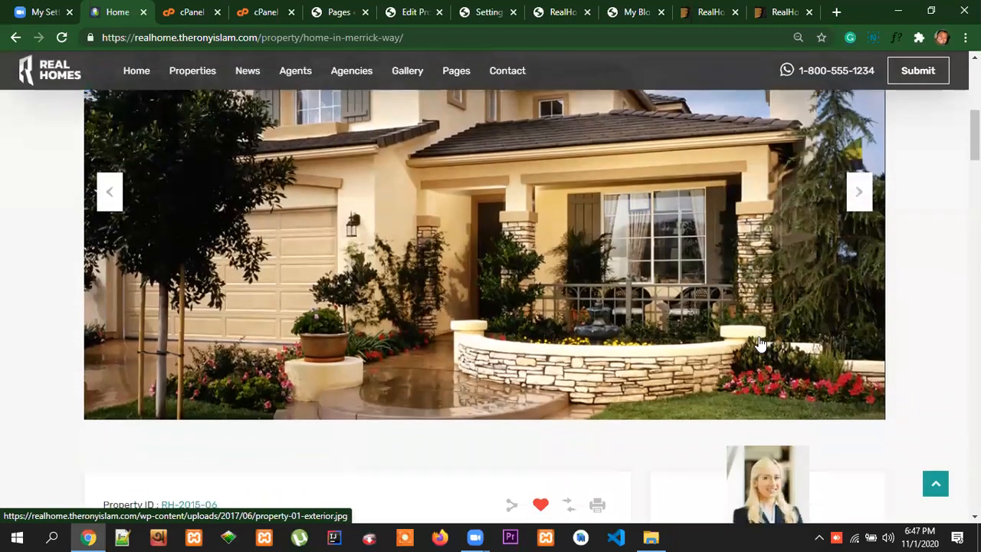
pyautogui.scroll(-1, 761, 344)
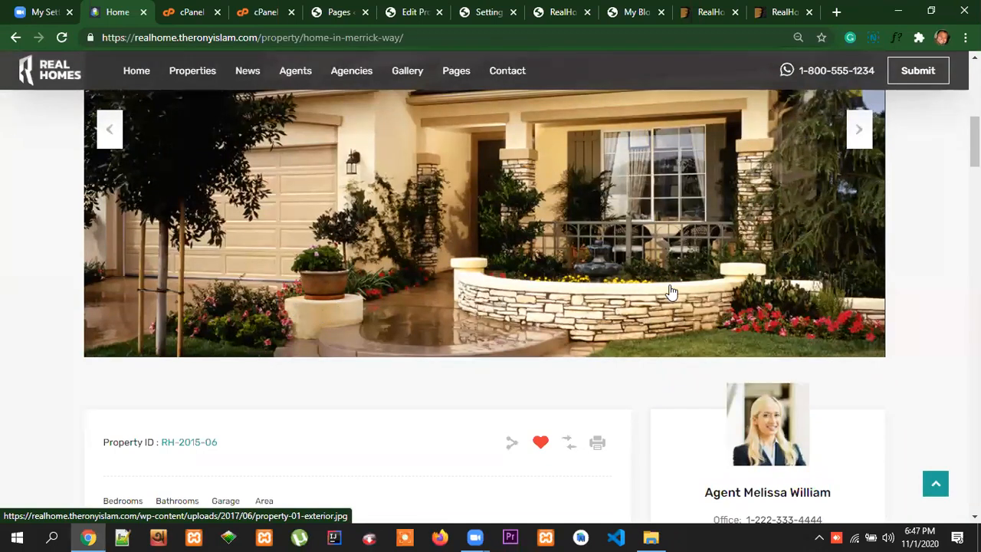
# Return to the property editor and set Change Gallery Type to No
pyautogui.click(416, 21)
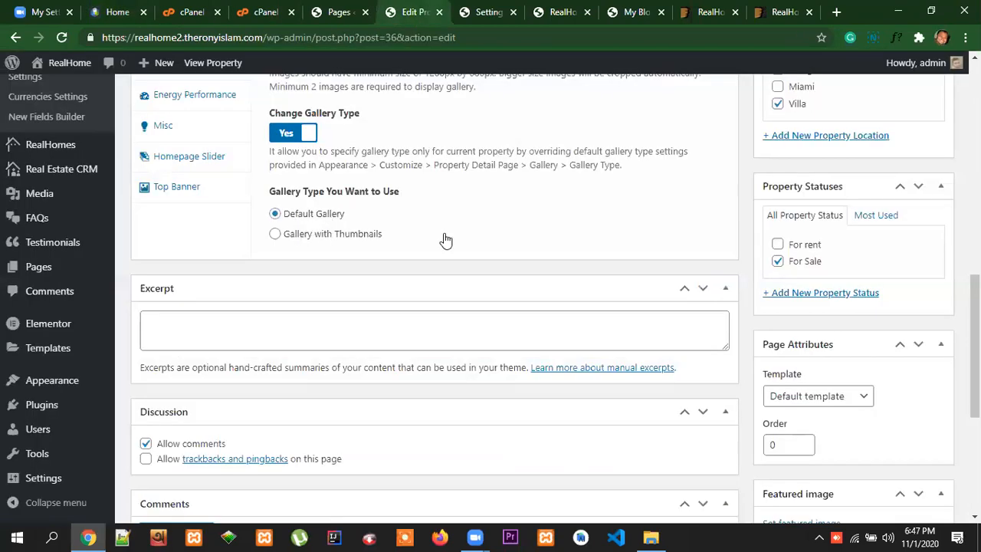
pyautogui.scroll(1, 444, 238)
pyautogui.click(296, 206)
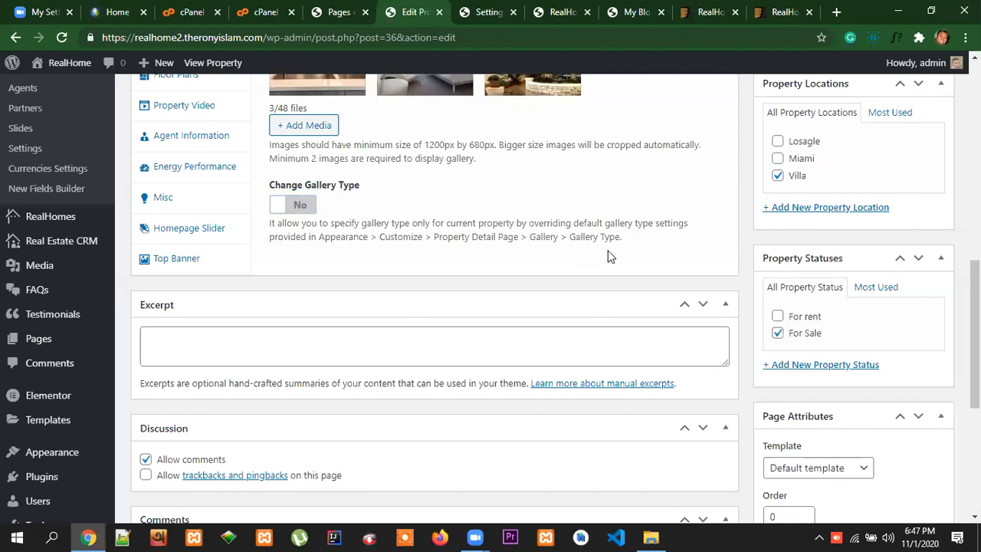
# Open the Floor Plans section of the property settings
pyautogui.scroll(-1, 613, 254)
pyautogui.scroll(3, 357, 228)
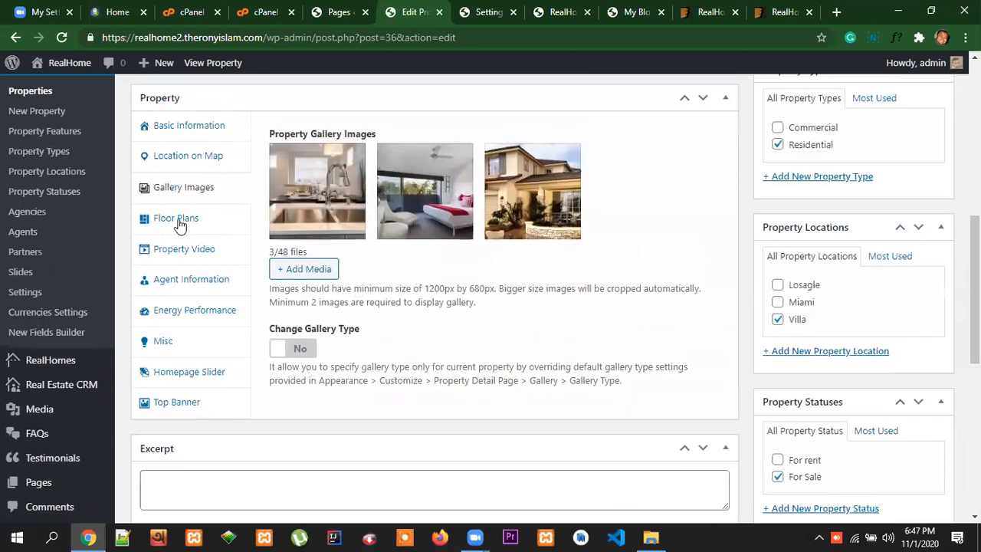
pyautogui.click(178, 222)
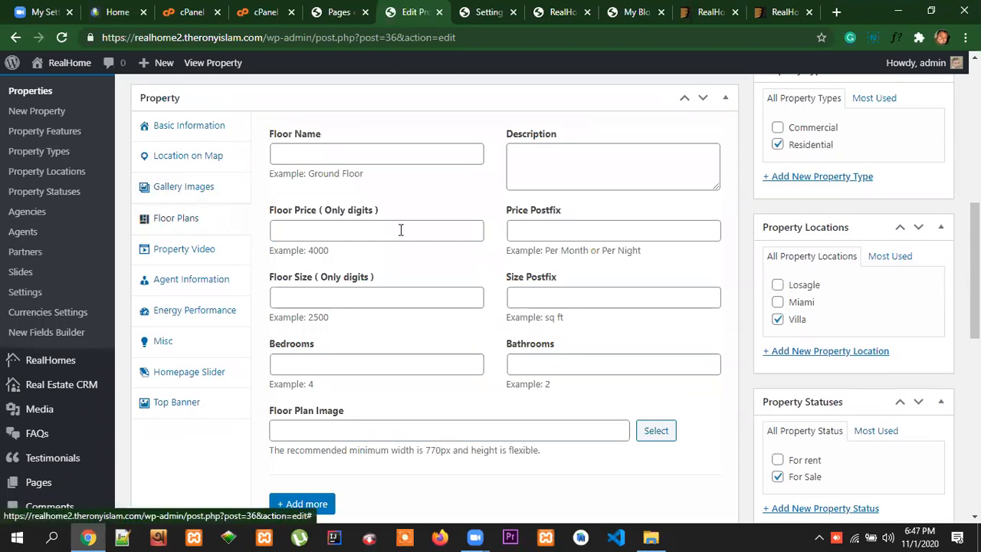
# Look through the Home in Merrick Way demo page for a floor plans section
pyautogui.click(113, 10)
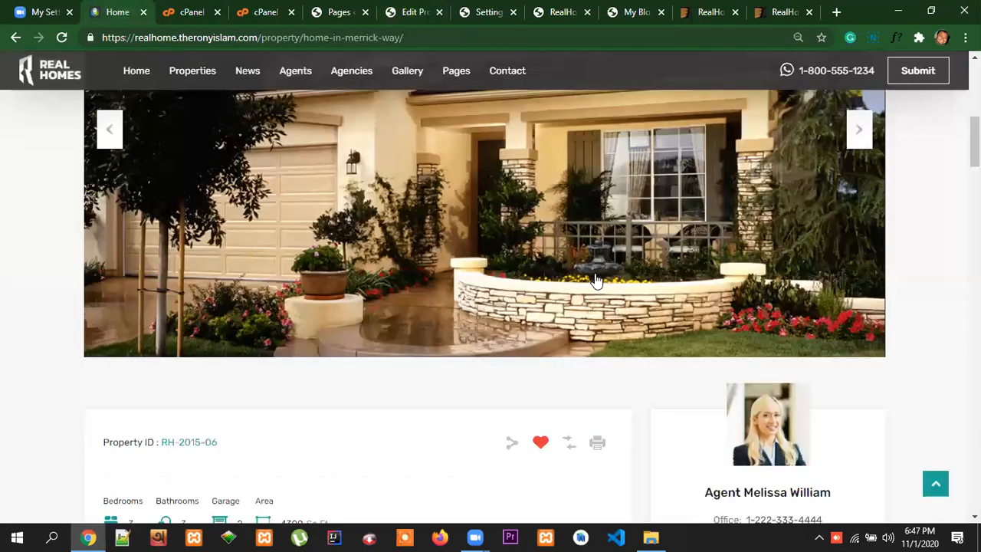
pyautogui.scroll(-8, 560, 276)
pyautogui.scroll(-12, 544, 275)
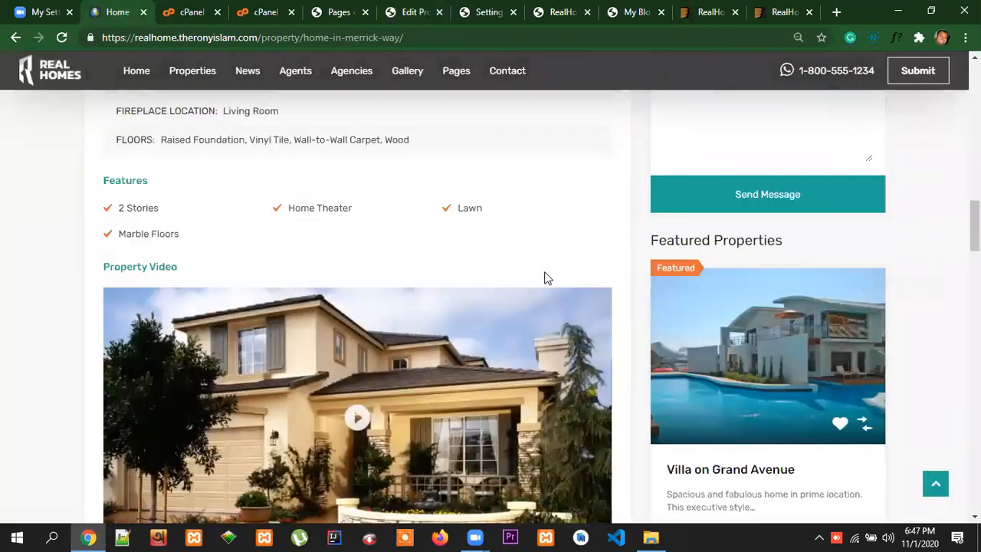
pyautogui.scroll(-16, 571, 277)
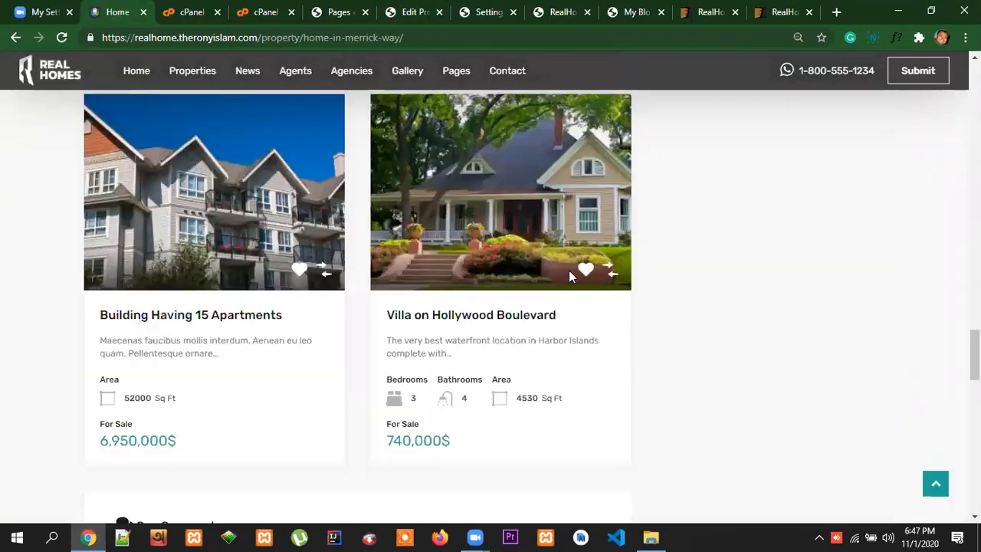
pyautogui.scroll(8, 580, 302)
pyautogui.scroll(20, 582, 299)
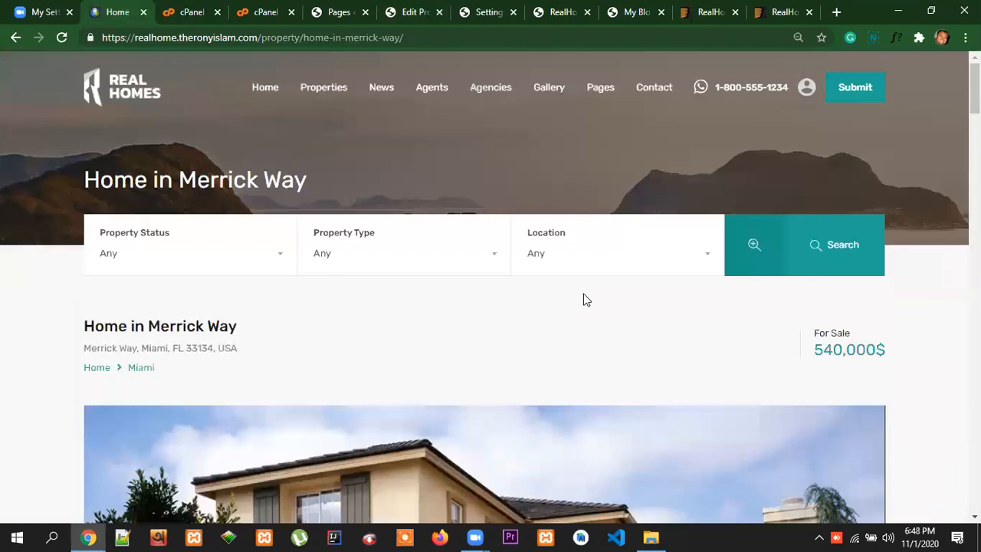
# Open the demo site's Properties list layout in a new tab and look through the listed properties
pyautogui.rightClick(322, 90)
pyautogui.click(335, 100)
pyautogui.click(178, 13)
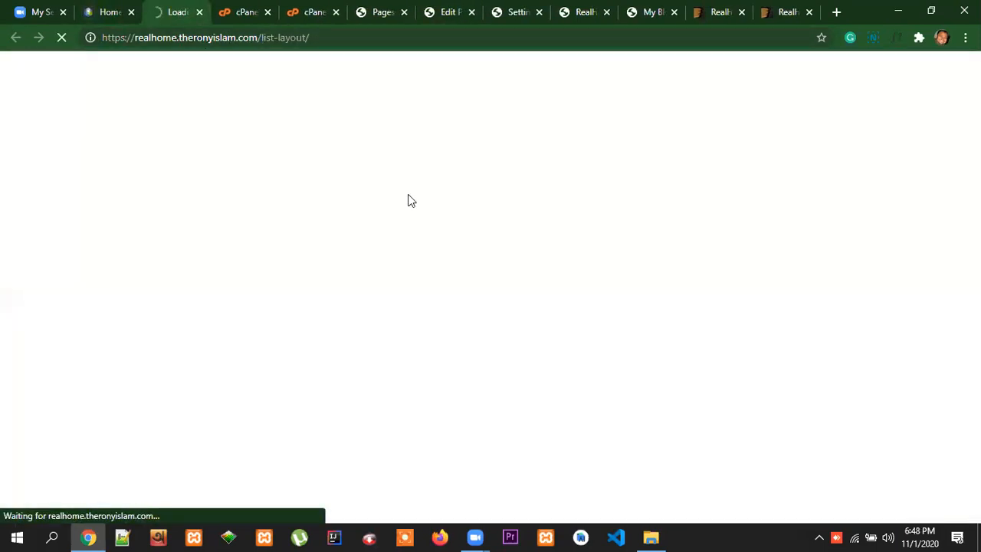
pyautogui.click(560, 249)
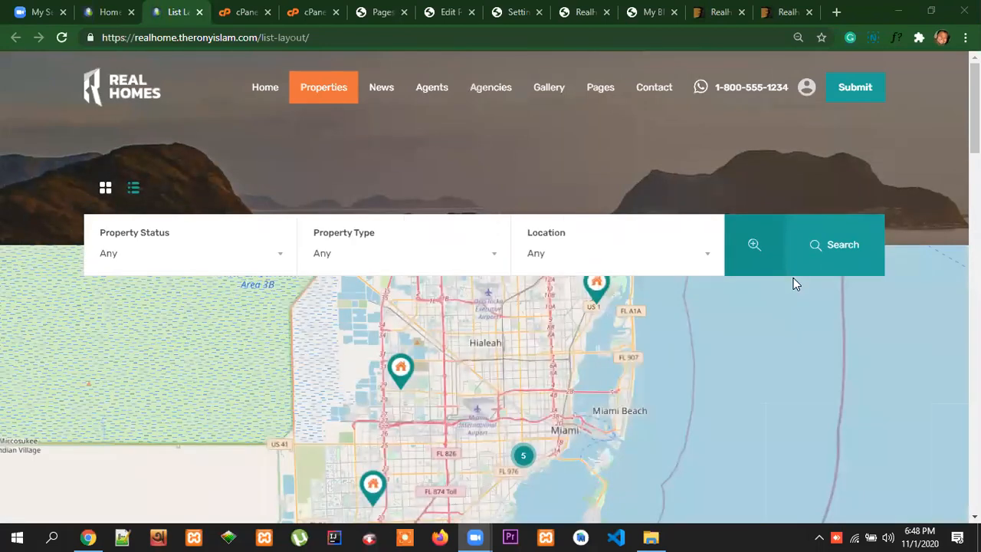
pyautogui.scroll(-10, 937, 352)
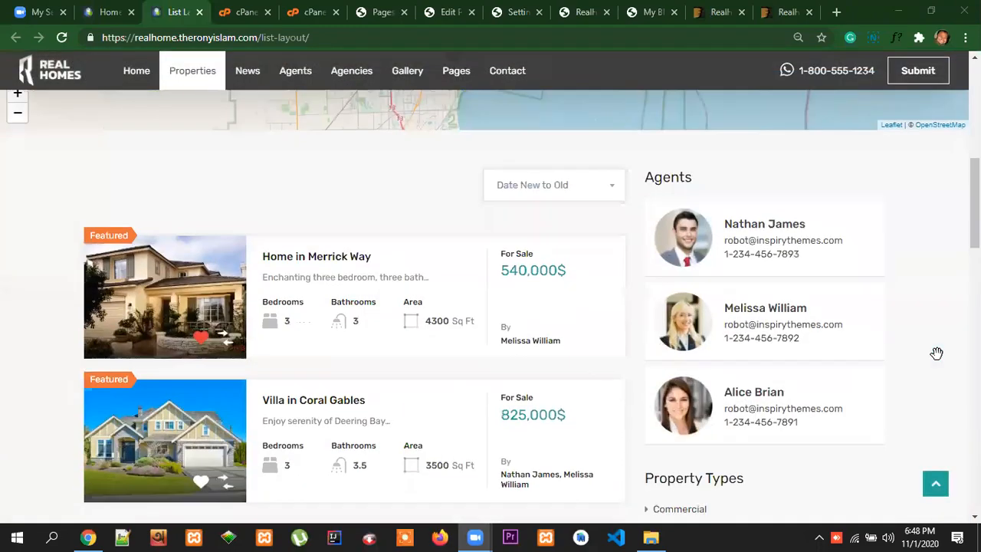
pyautogui.scroll(2, 411, 358)
pyautogui.scroll(-1, 411, 358)
# Open the Villa in Coral Gables and Villa on Hollywood Boulevard listings in new tabs
pyautogui.rightClick(321, 262)
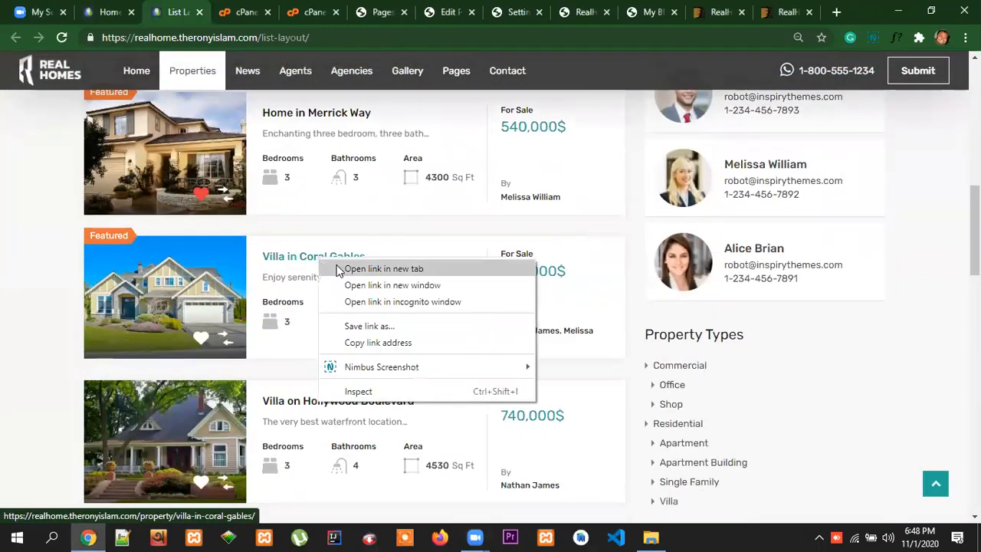
pyautogui.click(337, 266)
pyautogui.rightClick(329, 400)
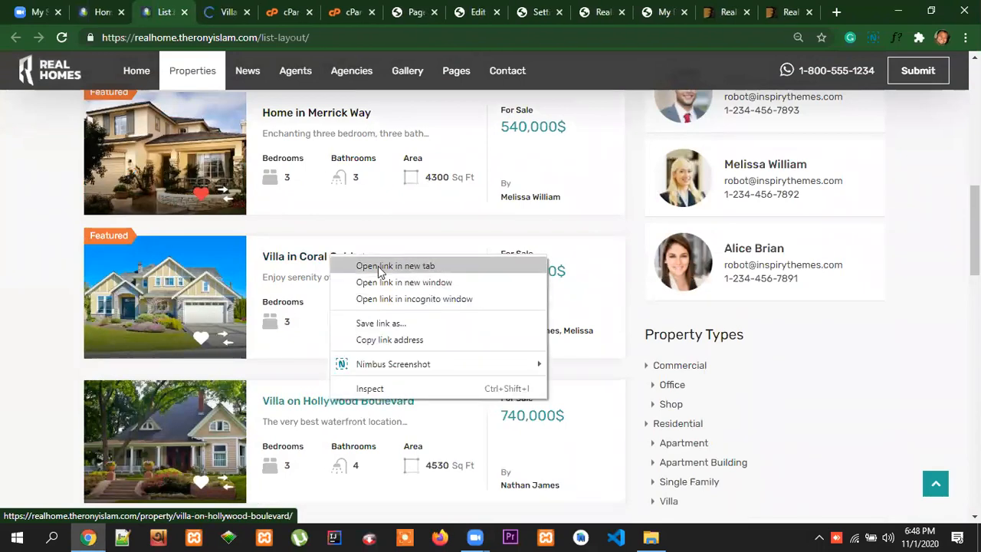
pyautogui.click(376, 265)
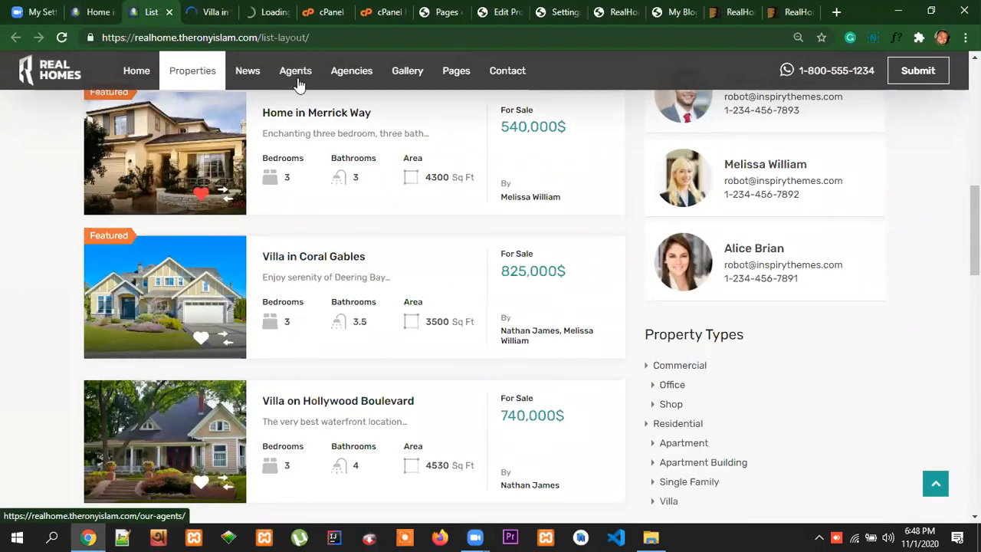
# Go back to the property editor and review the Floor Plans fields, including floor price and description
pyautogui.click(502, 11)
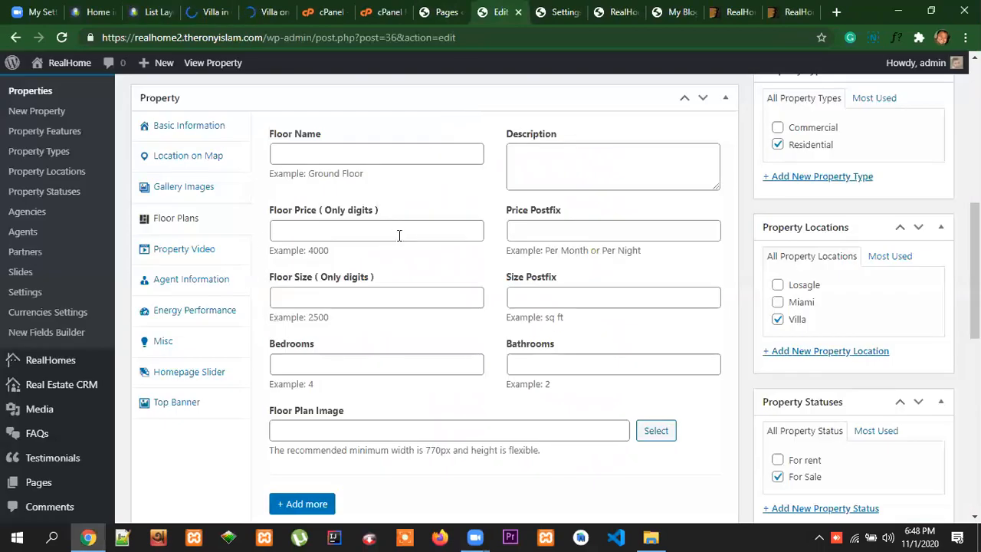
pyautogui.scroll(1, 399, 235)
pyautogui.click(342, 230)
pyautogui.click(572, 242)
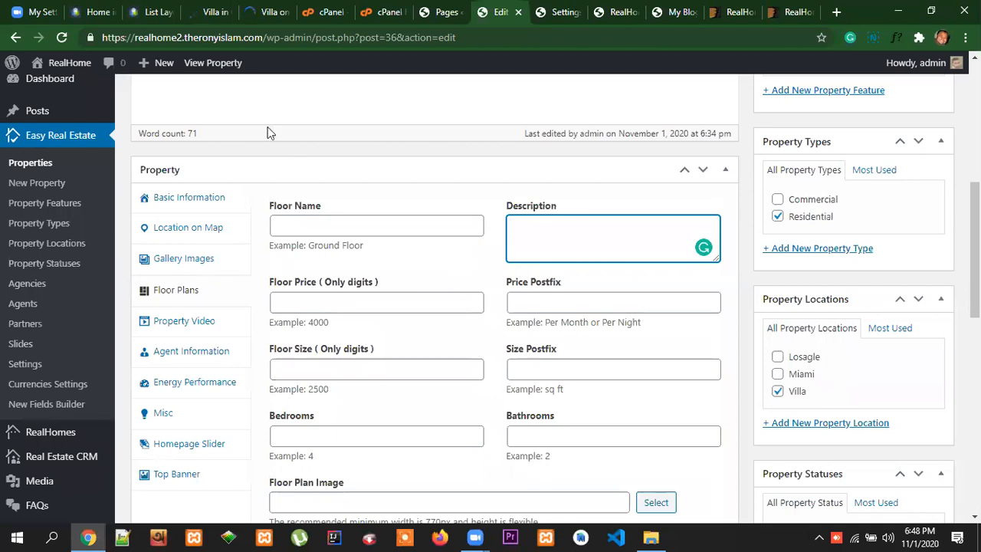
# Examine the Villa in Coral Gables demo page from the gallery to the similar properties for floor plans
pyautogui.click(210, 13)
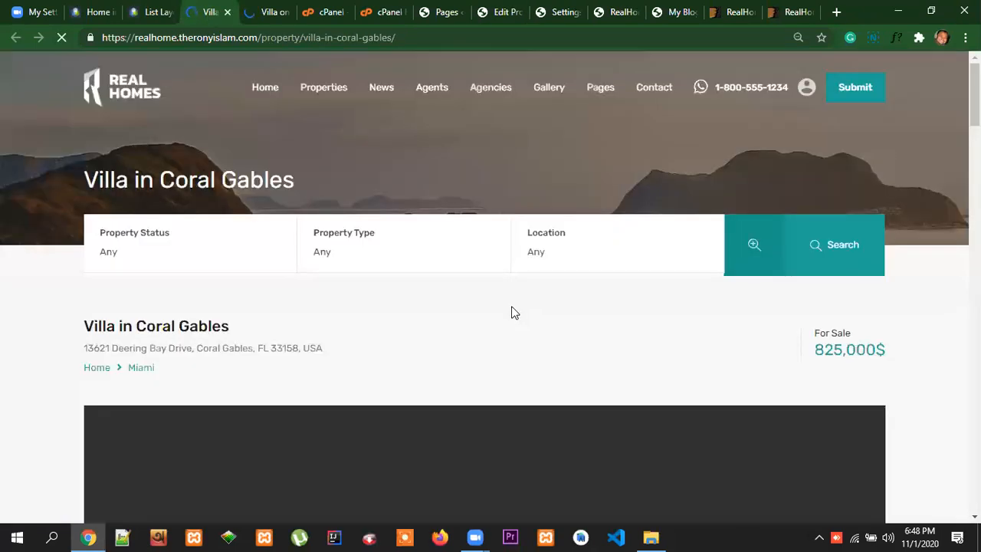
pyautogui.scroll(-10, 857, 350)
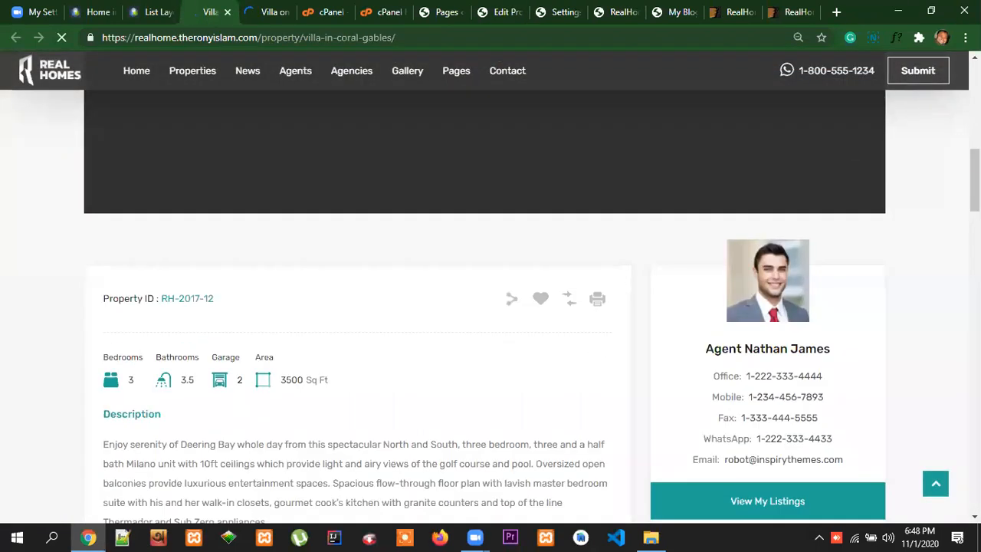
pyautogui.scroll(-12, 587, 365)
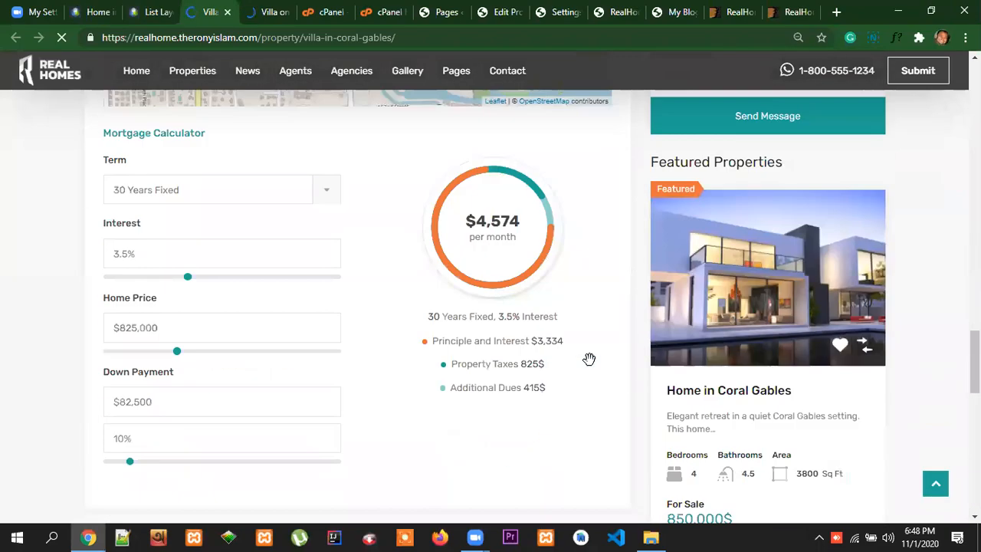
pyautogui.scroll(4, 589, 359)
pyautogui.scroll(3, 589, 359)
pyautogui.scroll(-10, 590, 357)
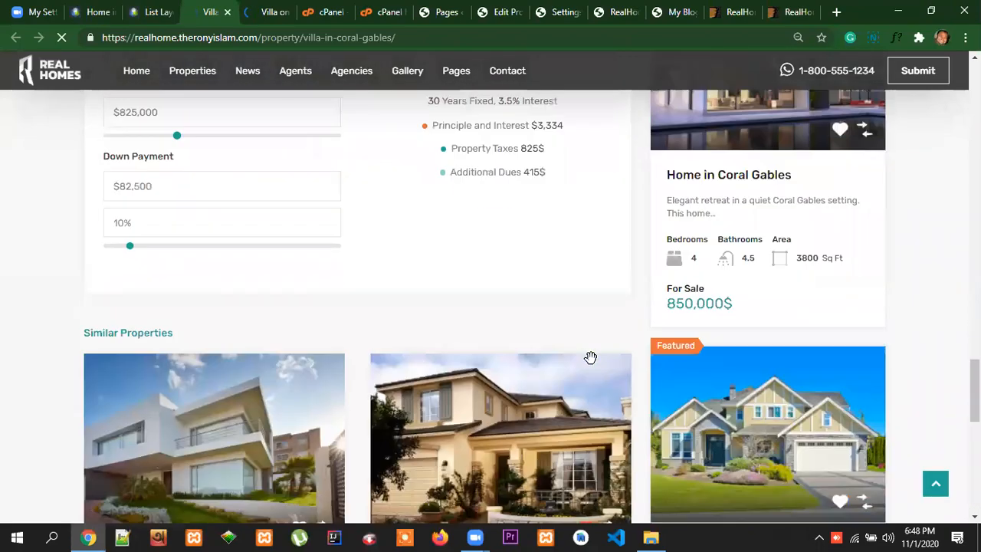
pyautogui.scroll(-4, 590, 358)
pyautogui.scroll(15, 592, 358)
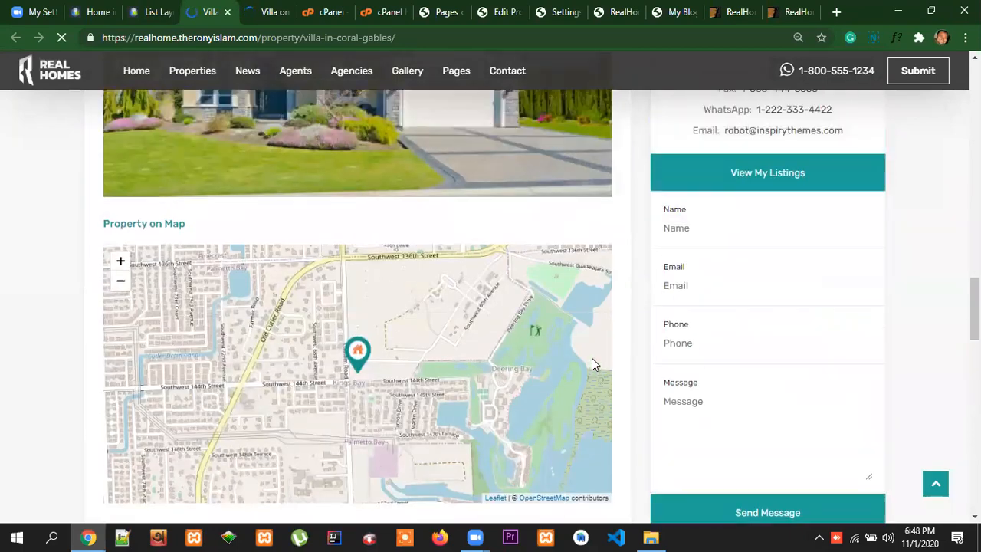
pyautogui.scroll(8, 591, 366)
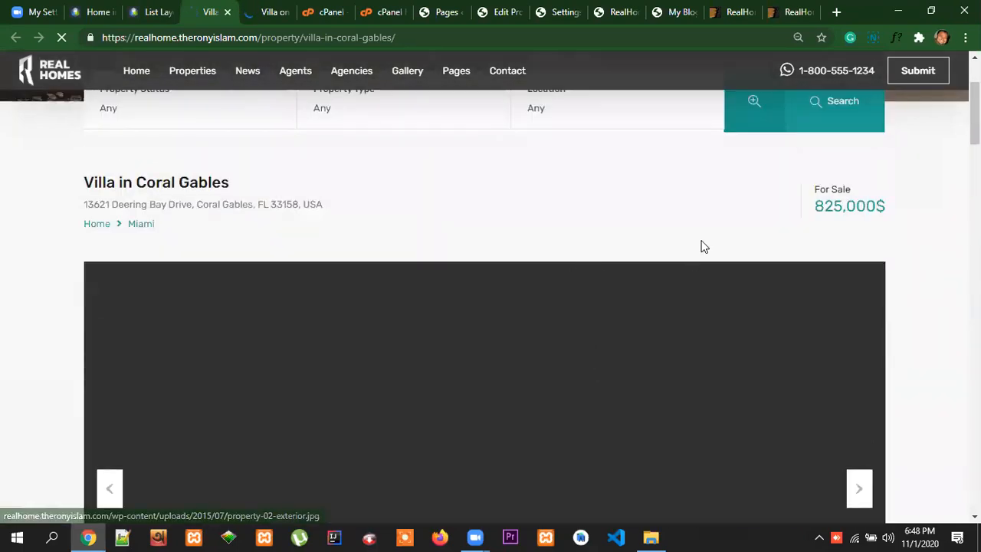
# Open the modern RealHomes demo from the theme's full-screen preview on ThemeForest
pyautogui.click(734, 11)
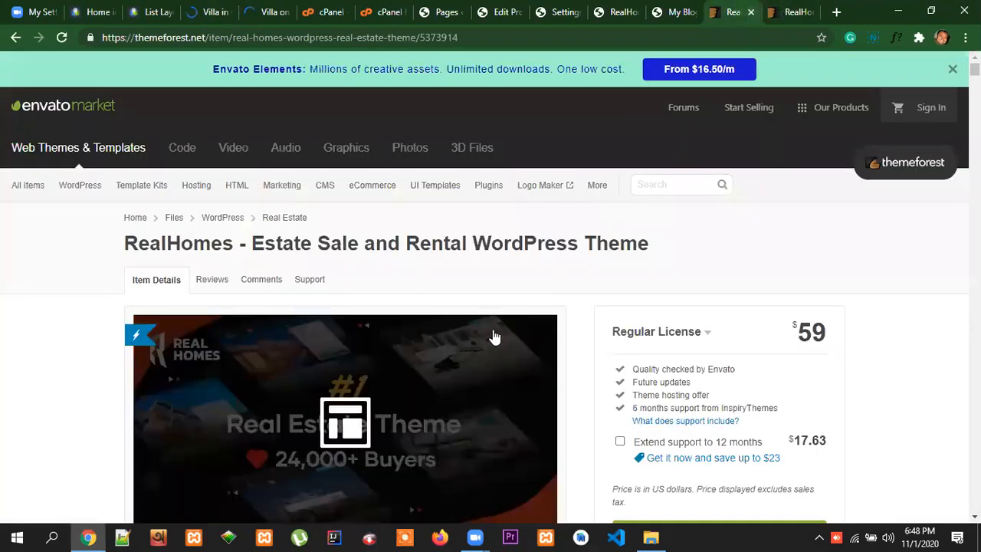
pyautogui.scroll(-2, 664, 147)
pyautogui.click(797, 12)
pyautogui.scroll(-5, 707, 346)
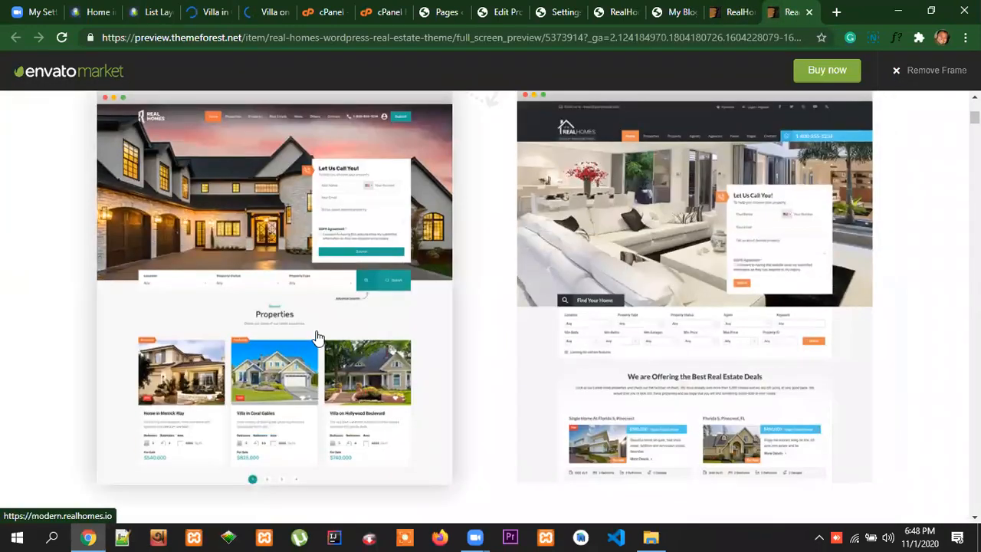
pyautogui.click(313, 332)
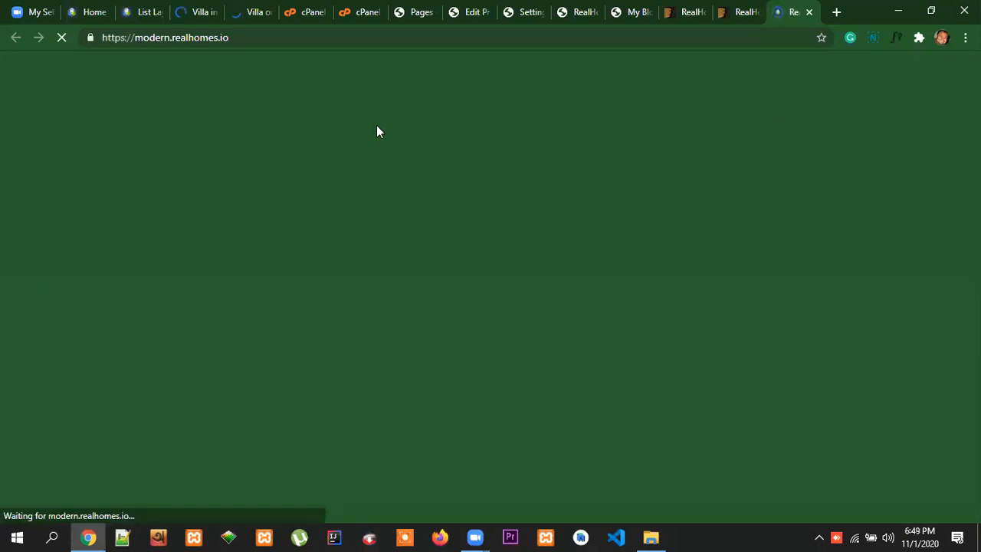
# Check the Villa on Hollywood Boulevard page for floor plans, and close both villa listing tabs
pyautogui.click(243, 12)
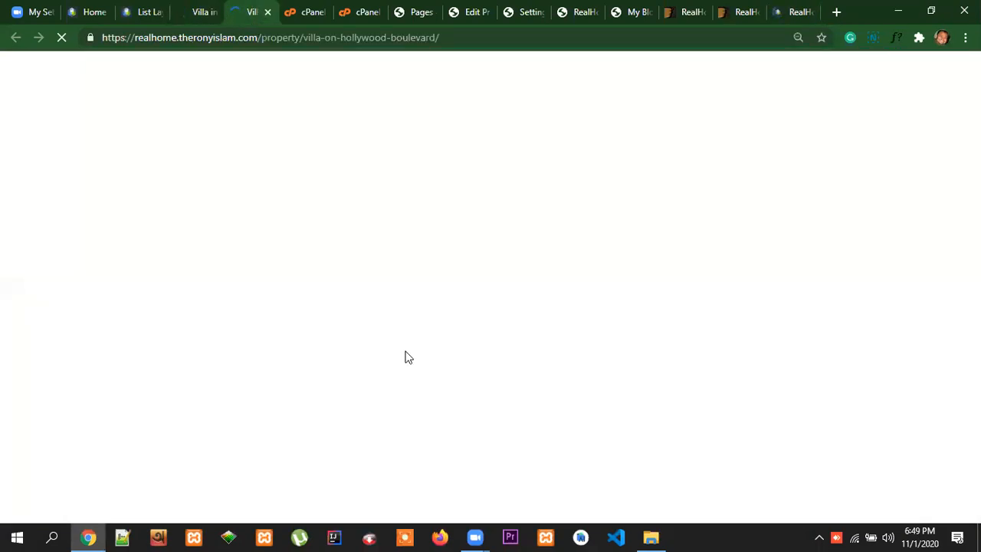
pyautogui.scroll(-5, 625, 297)
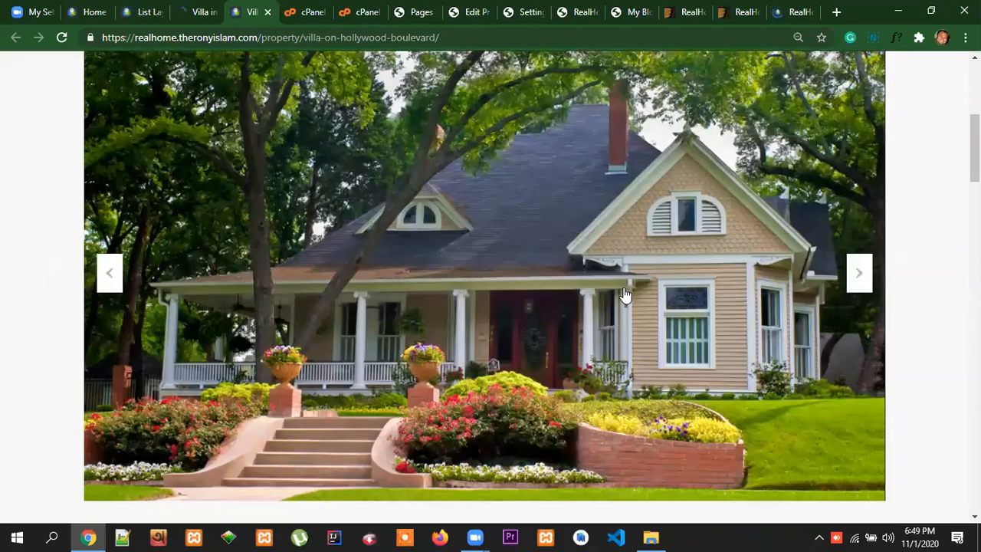
pyautogui.scroll(-15, 625, 297)
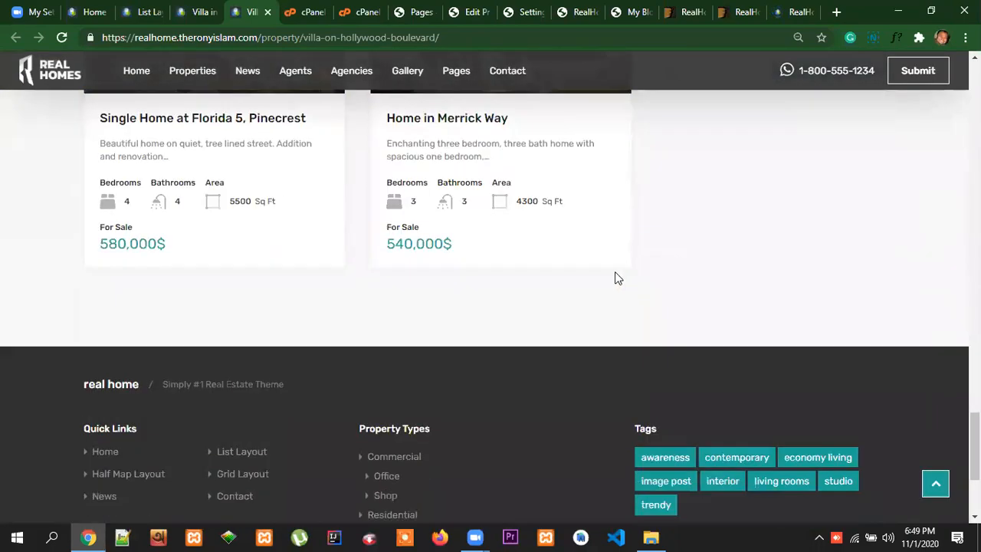
pyautogui.scroll(10, 614, 279)
pyautogui.click(268, 12)
pyautogui.click(213, 17)
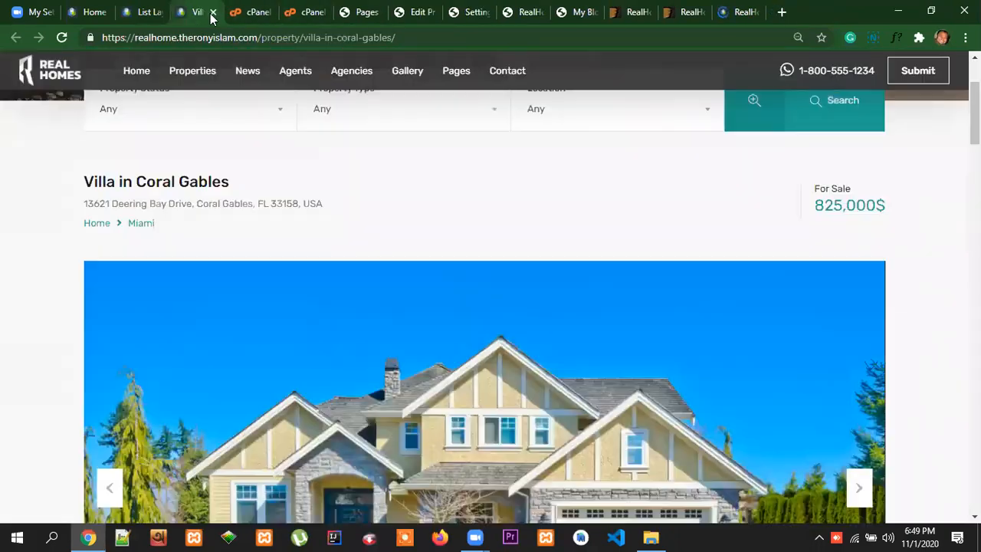
pyautogui.click(242, 14)
# Open the property list layout page of the modern RealHomes demo and go to its listings
pyautogui.click(685, 11)
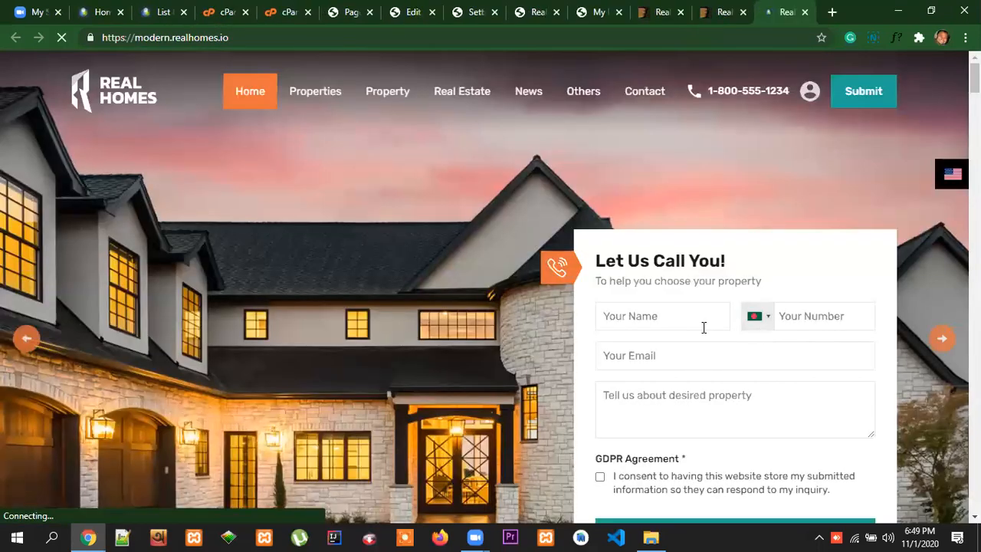
pyautogui.scroll(-2, 474, 326)
pyautogui.scroll(-3, 474, 326)
pyautogui.scroll(5, 407, 283)
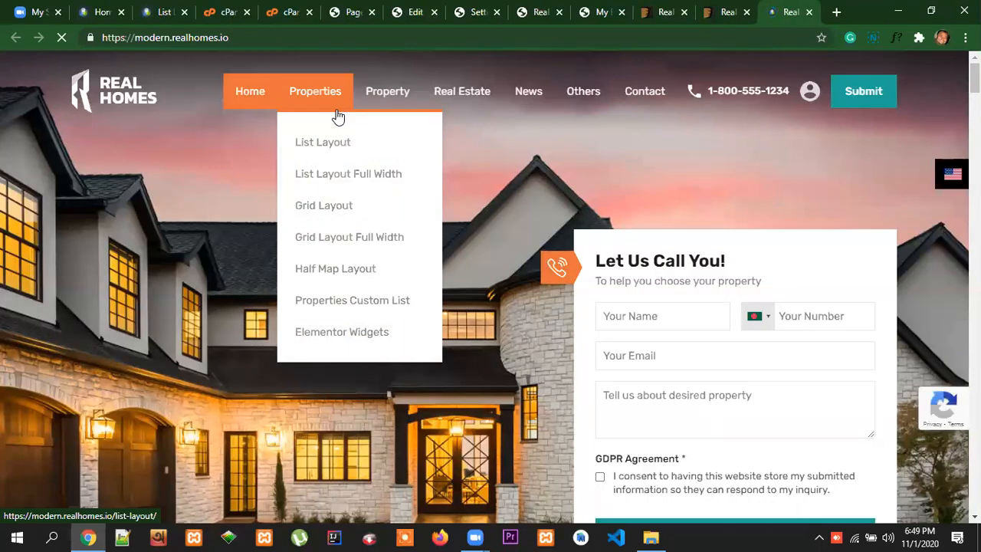
pyautogui.click(338, 115)
pyautogui.scroll(-4, 491, 253)
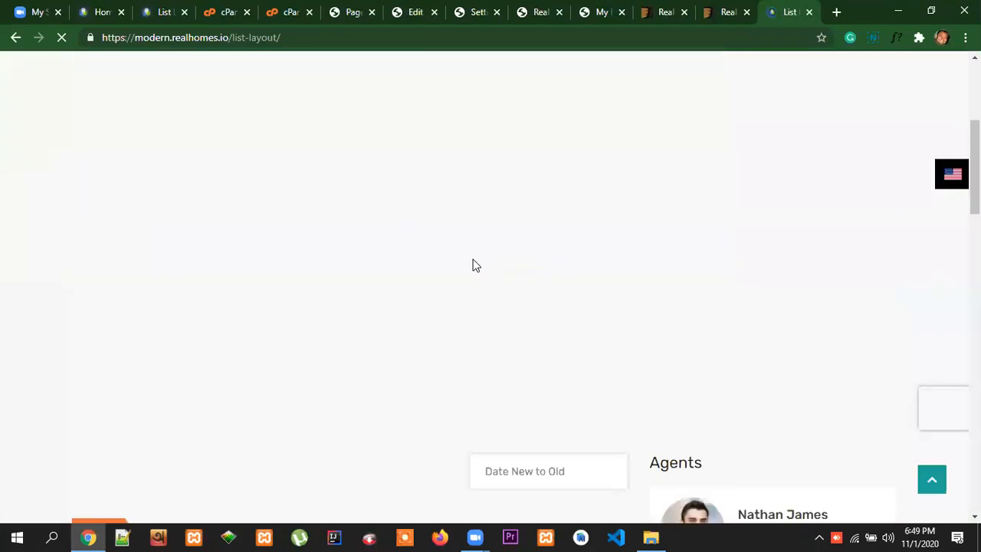
pyautogui.scroll(3, 475, 264)
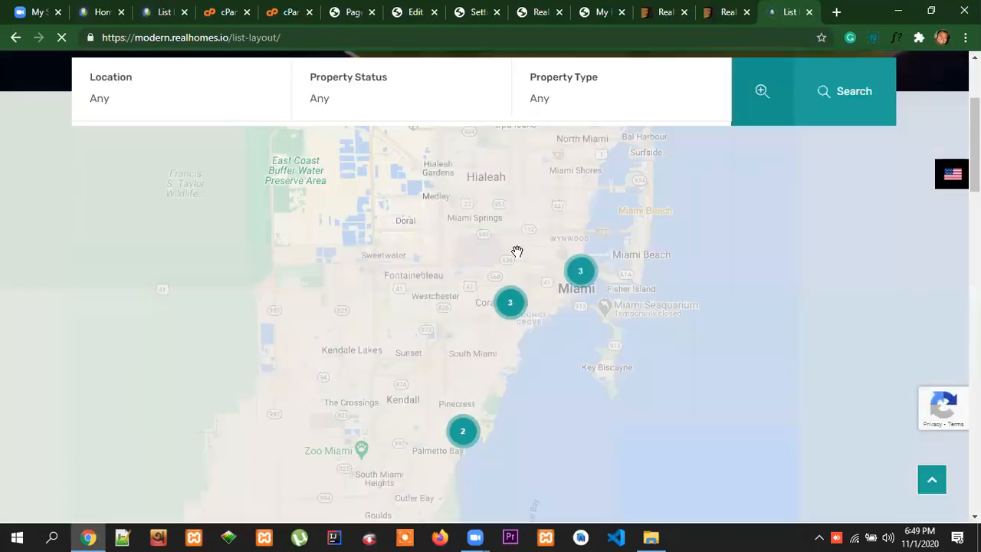
pyautogui.scroll(-10, 438, 371)
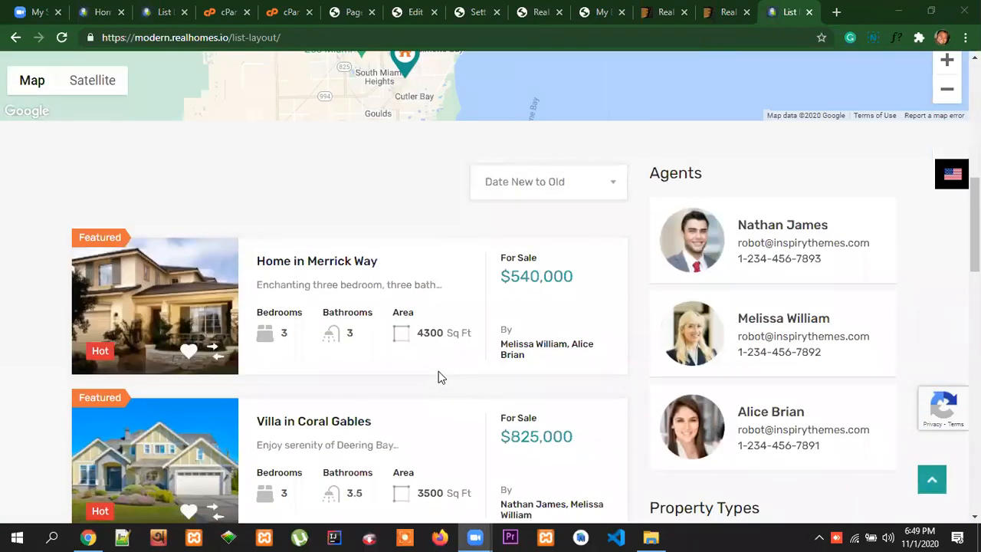
# Open the Home in Merrick Way and Villa in Coral Gables listings in new tabs
pyautogui.scroll(2, 323, 197)
pyautogui.rightClick(322, 198)
pyautogui.click(341, 207)
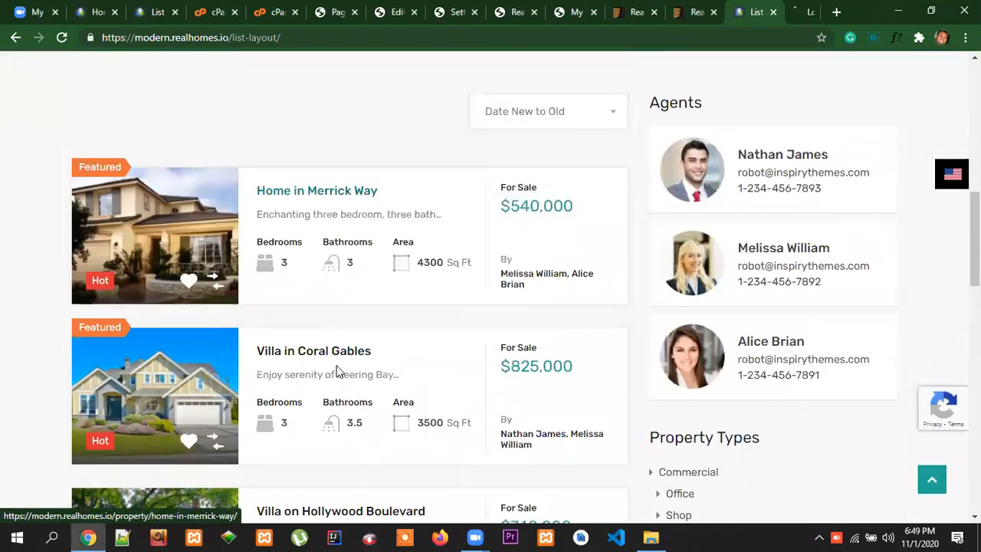
pyautogui.rightClick(327, 358)
pyautogui.click(390, 368)
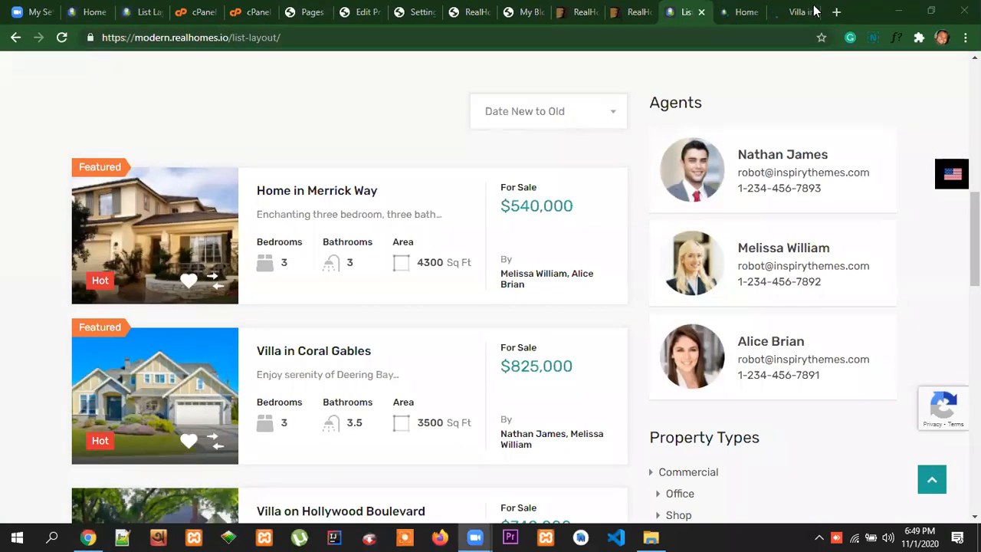
# Examine the Home in Merrick Way page from its details and features to the Floor Plans section
pyautogui.click(742, 12)
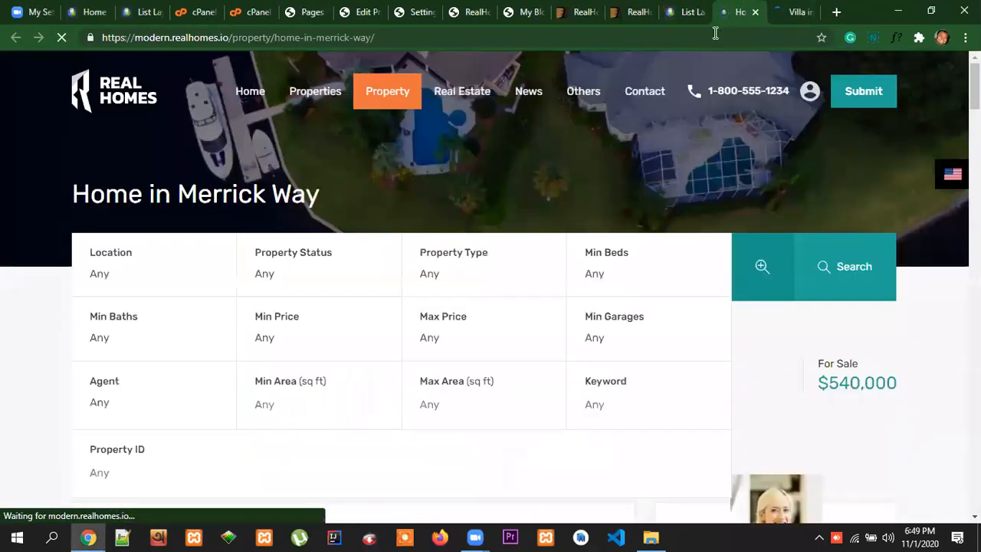
pyautogui.scroll(-14, 491, 297)
pyautogui.scroll(6, 491, 297)
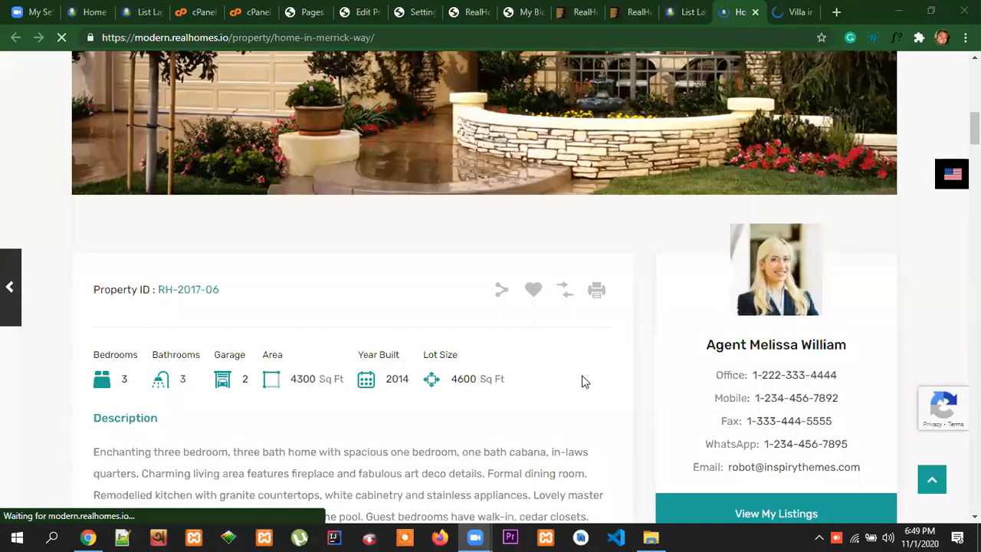
pyautogui.scroll(-2, 571, 368)
pyautogui.scroll(-2, 564, 358)
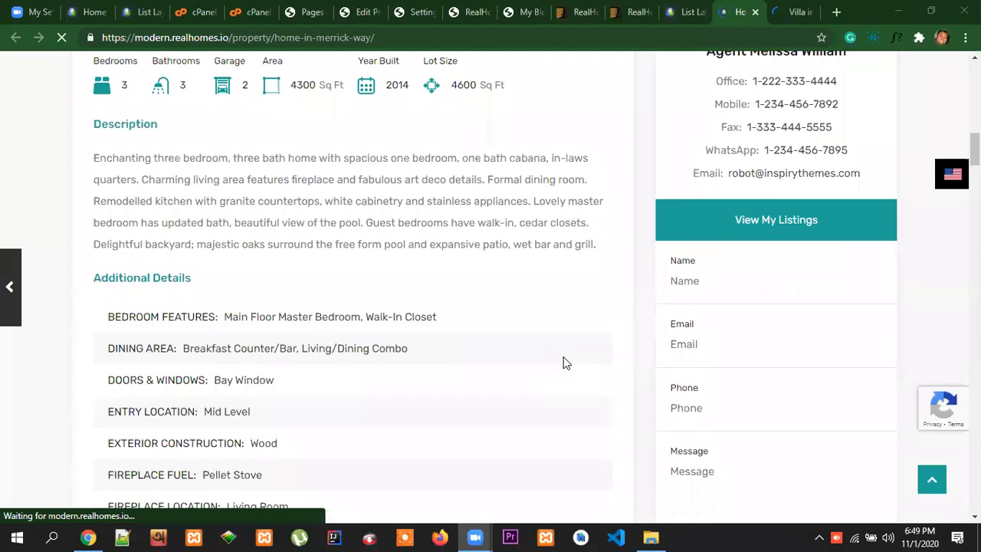
pyautogui.scroll(-2, 564, 358)
pyautogui.scroll(-8, 563, 358)
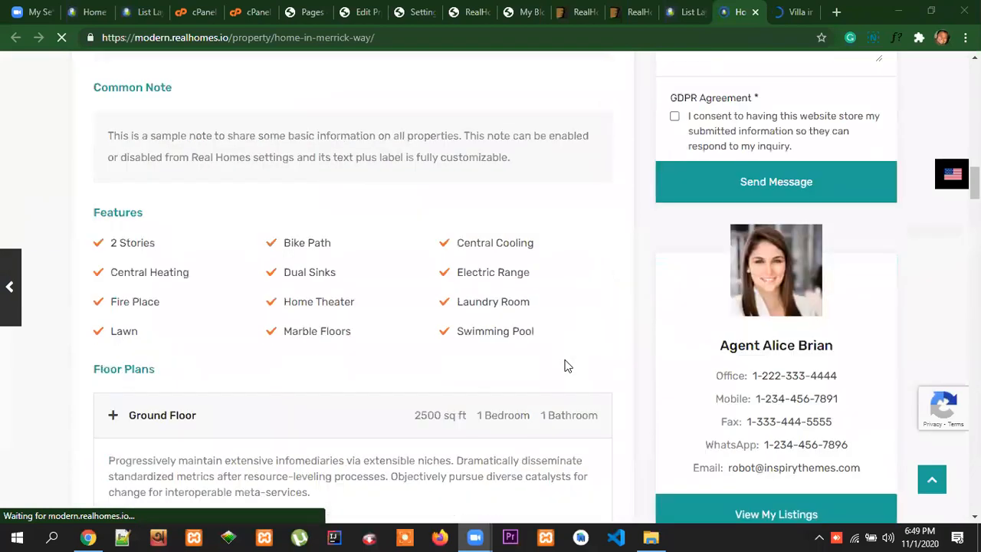
pyautogui.scroll(2, 564, 360)
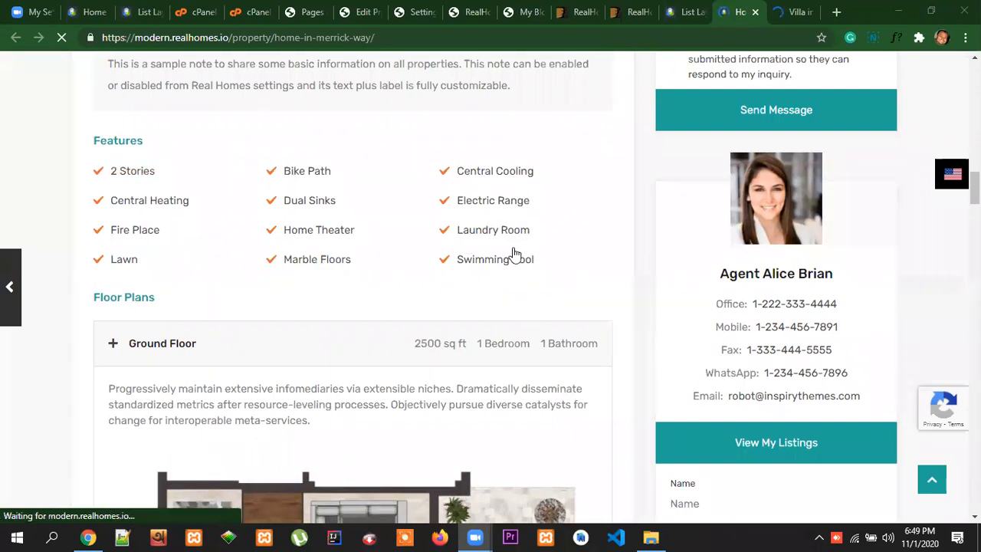
pyautogui.scroll(-2, 574, 320)
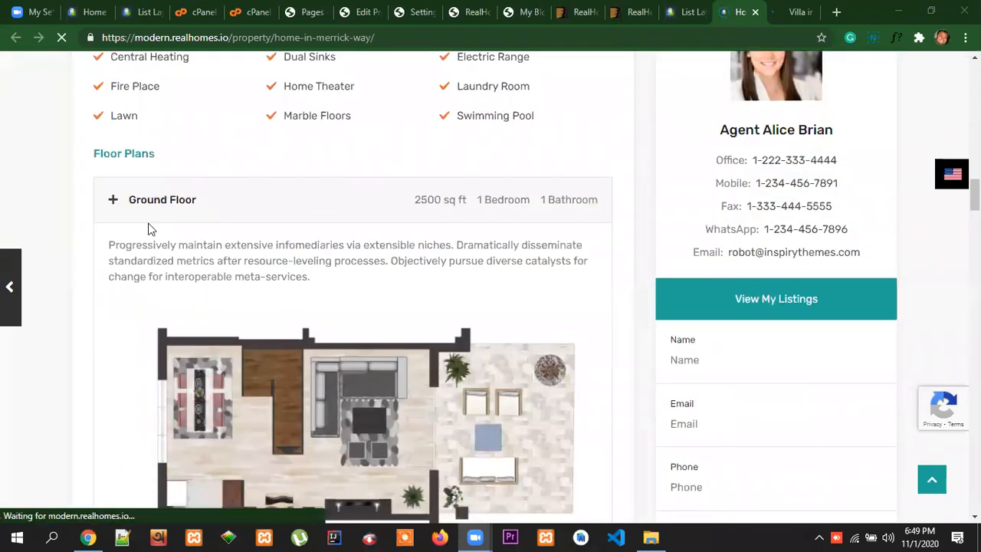
# Collapse and re-expand the Ground Floor plan, and examine its description, size and plan image
pyautogui.click(160, 200)
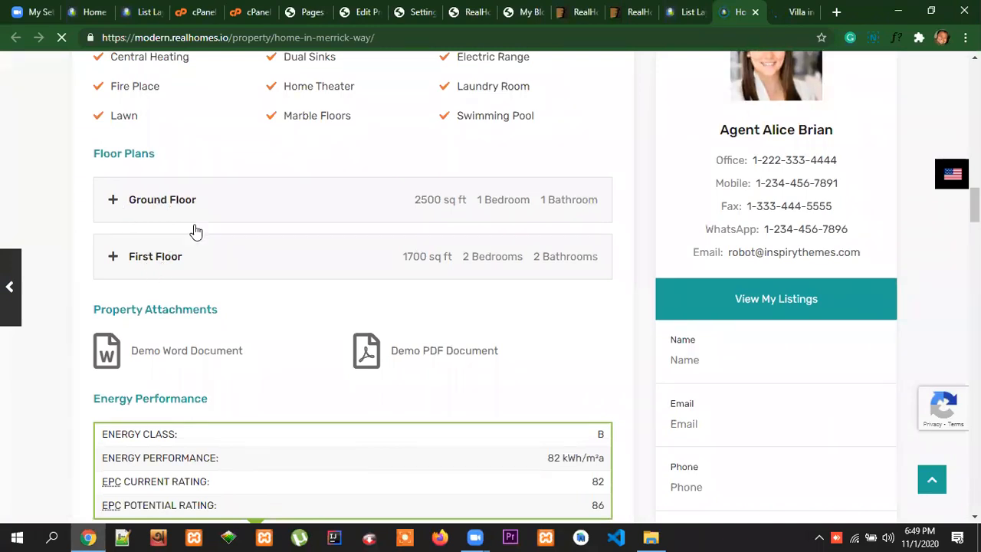
pyautogui.click(149, 203)
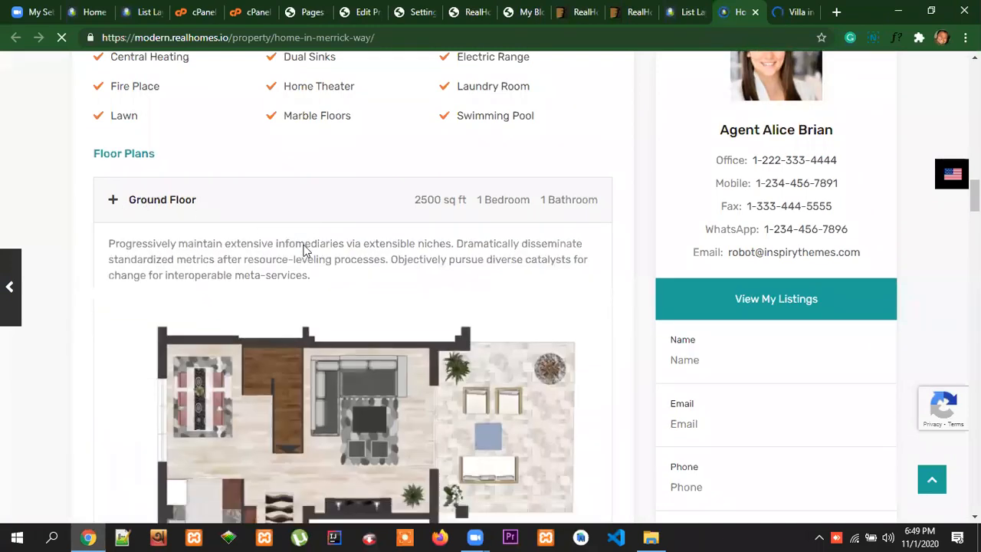
pyautogui.scroll(-5, 383, 340)
pyautogui.scroll(3, 376, 330)
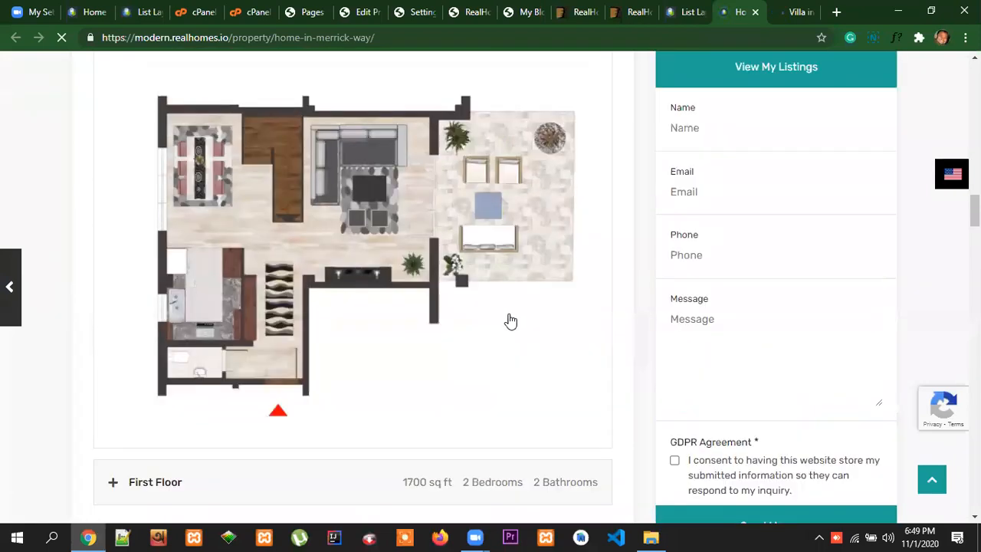
pyautogui.scroll(3, 492, 324)
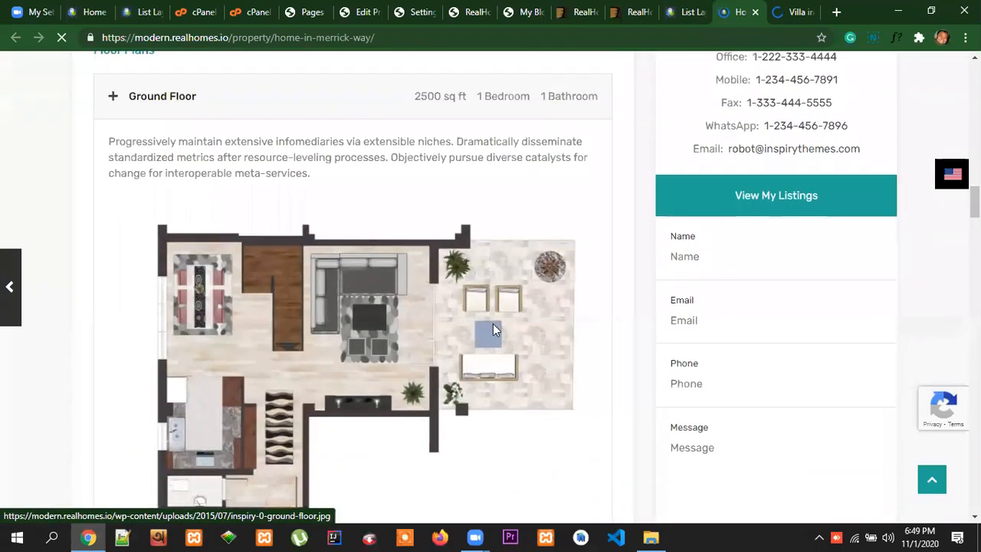
pyautogui.moveTo(311, 350); pyautogui.dragTo(102, 309)
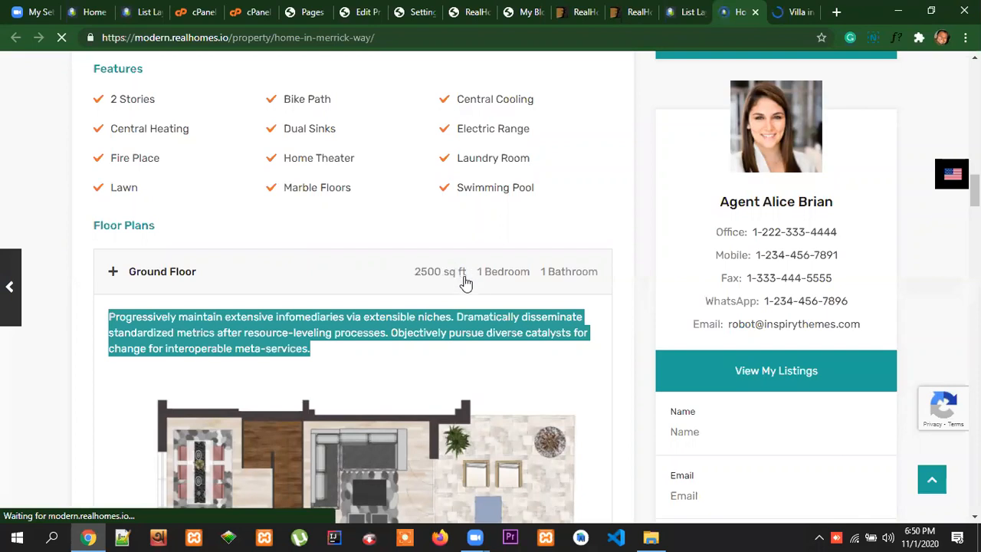
pyautogui.scroll(-3, 460, 337)
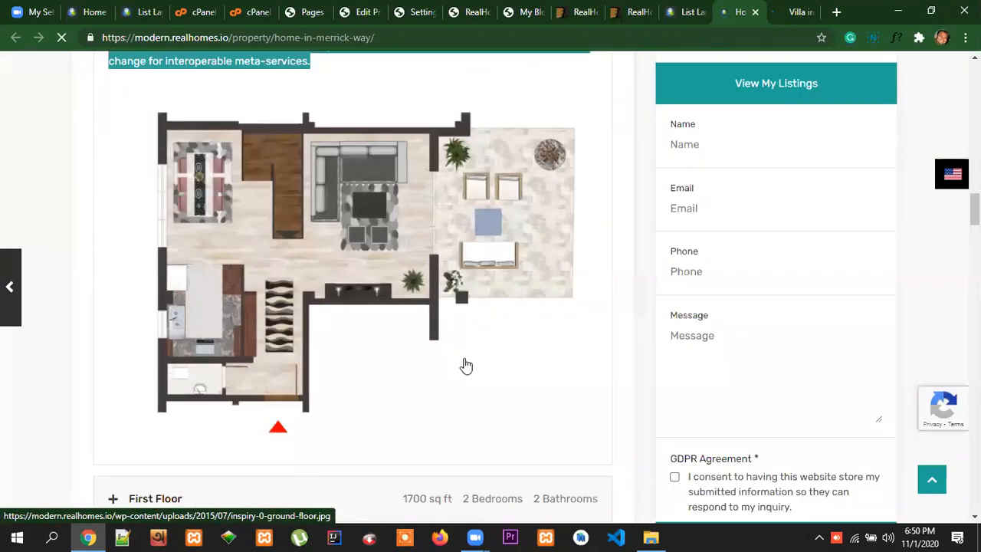
pyautogui.scroll(3, 466, 365)
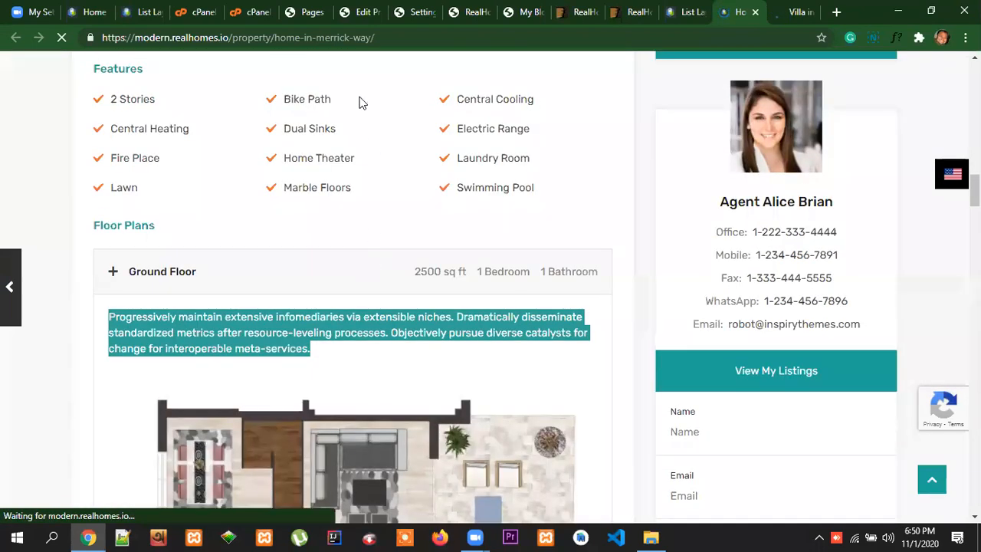
# Copy the Ground Floor title from the demo into the property's Floor Name, keeping only "Ground Floor"
pyautogui.moveTo(204, 279); pyautogui.dragTo(131, 278)
pyautogui.click(185, 276)
pyautogui.moveTo(198, 277)
pyautogui.mouseDown()
pyautogui.moveTo(127, 277)
pyautogui.moveTo(197, 280)
pyautogui.mouseUp()
pyautogui.hotkey('ctrl', 'c')
pyautogui.click(153, 279)
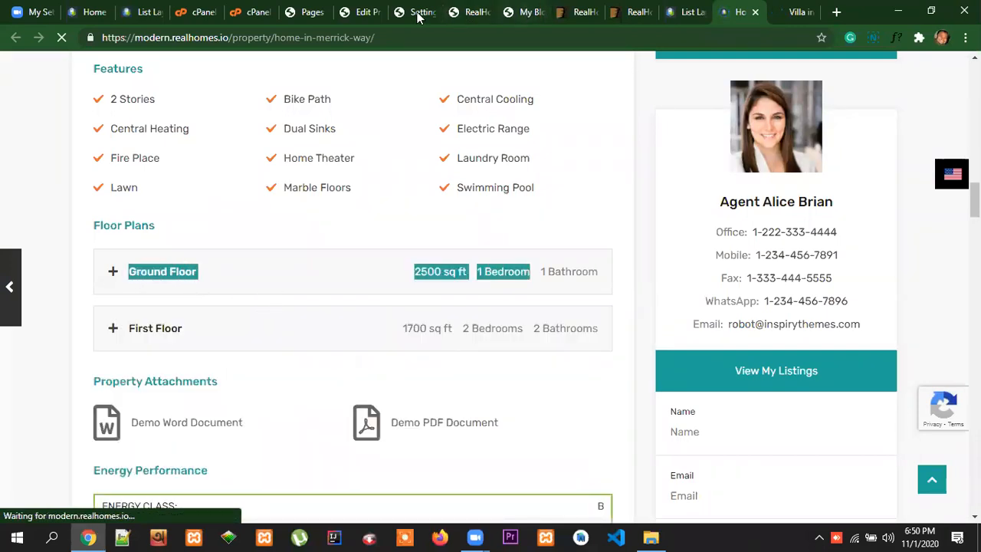
pyautogui.click(371, 14)
pyautogui.click(301, 223)
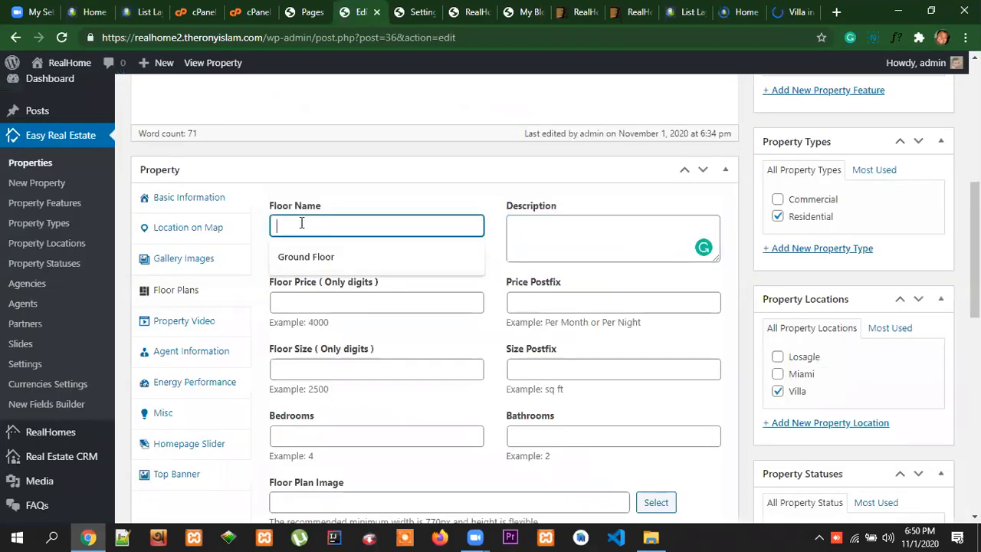
pyautogui.hotkey('ctrl', 'v')
pyautogui.moveTo(456, 223); pyautogui.dragTo(364, 223)
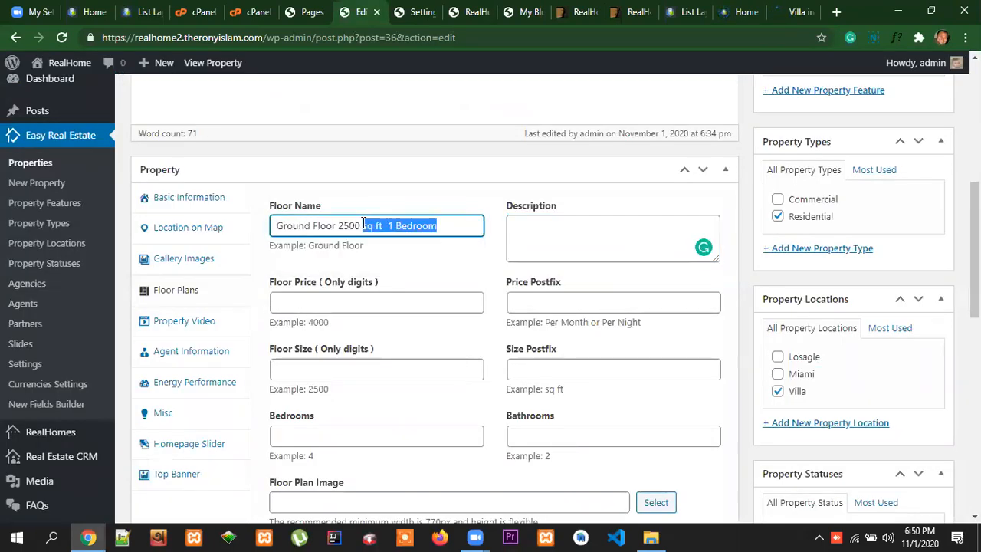
pyautogui.press('BackSpace')
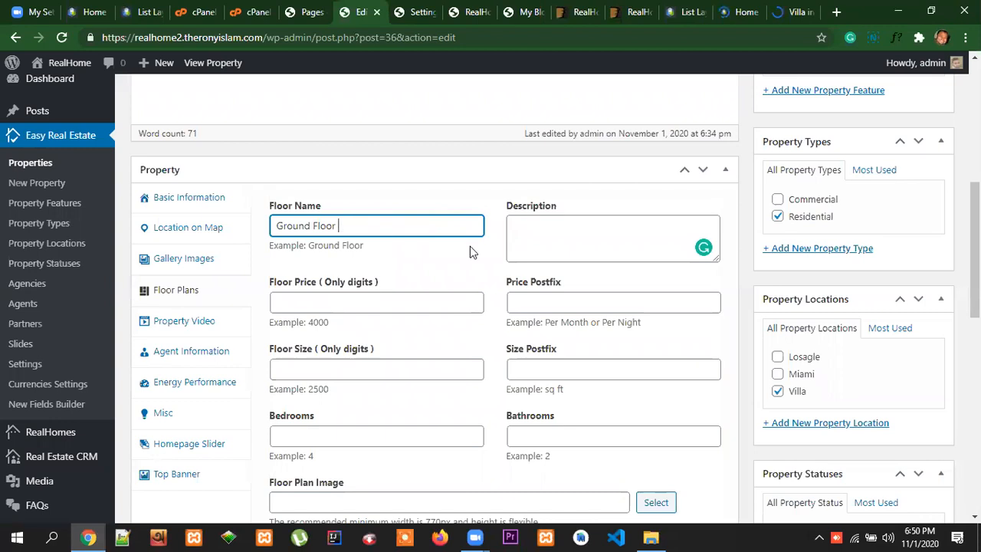
# Copy the demo's Ground Floor description text into the floor plan's Description
pyautogui.click(746, 10)
pyautogui.click(252, 278)
pyautogui.moveTo(327, 355); pyautogui.dragTo(105, 319)
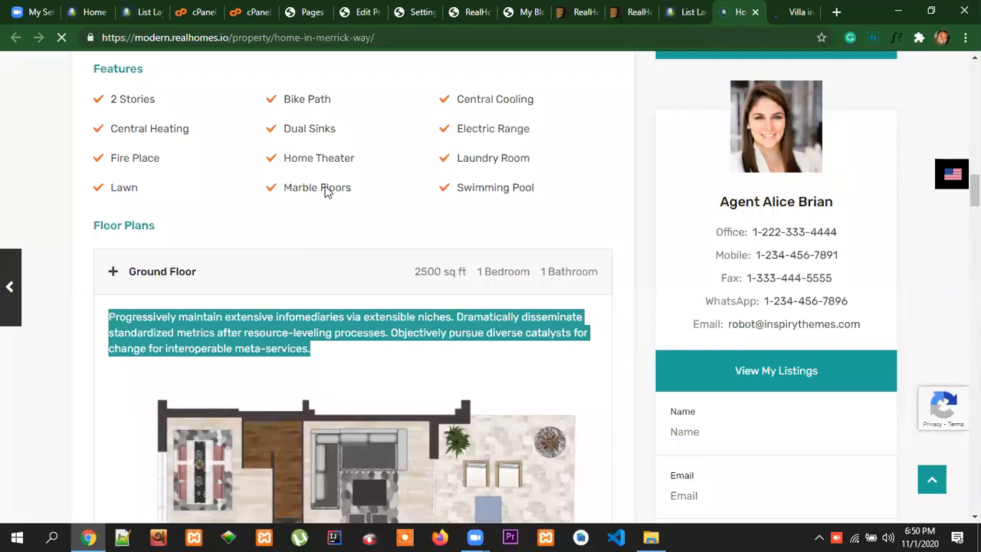
pyautogui.click(368, 12)
pyautogui.click(567, 217)
pyautogui.hotkey('ctrl', 'v')
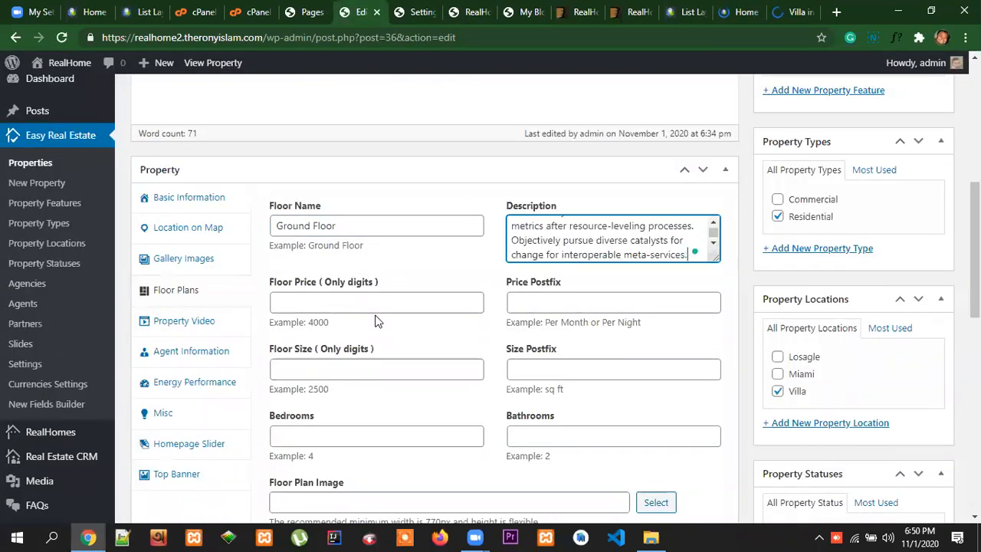
# Set the floor price to 400 with the price postfix "Per Month"
pyautogui.click(306, 299)
pyautogui.click(301, 332)
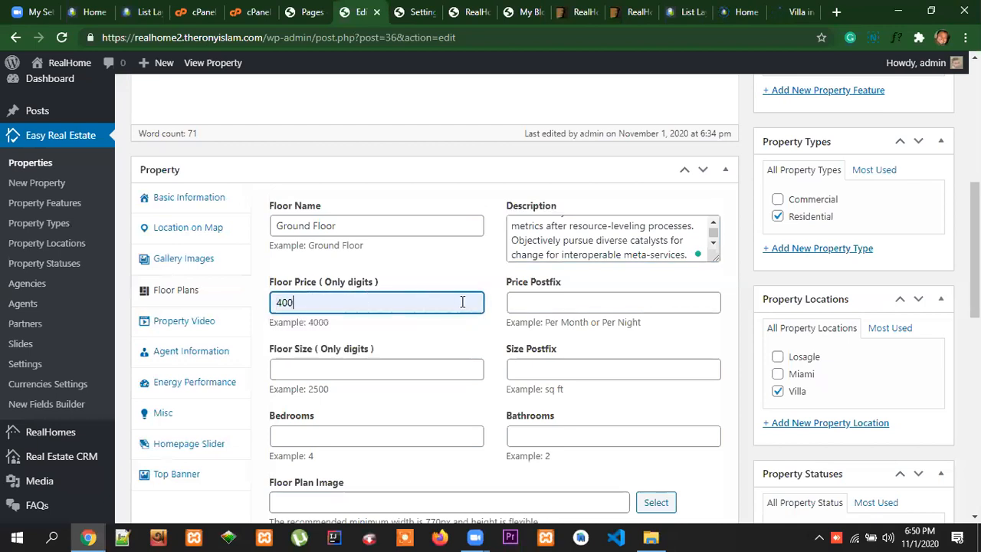
pyautogui.click(532, 301)
pyautogui.click(539, 330)
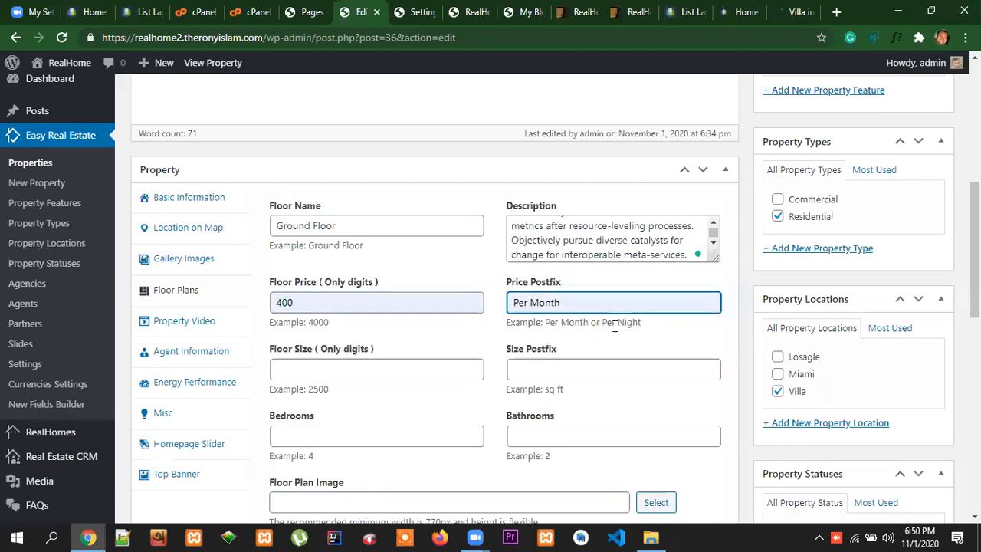
# Set the floor size to 2500 with the size postfix "sq ft"
pyautogui.click(332, 370)
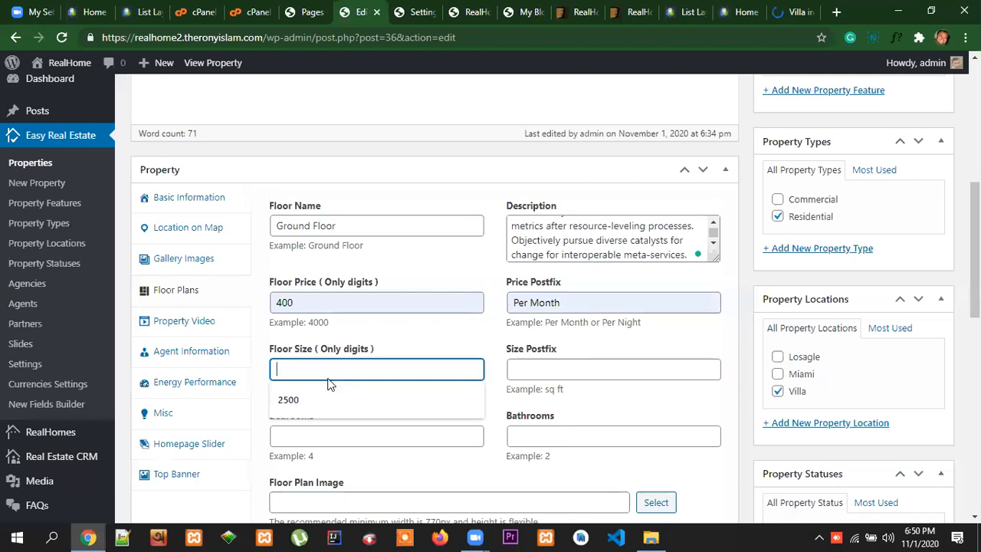
pyautogui.click(330, 400)
pyautogui.click(547, 369)
pyautogui.click(539, 404)
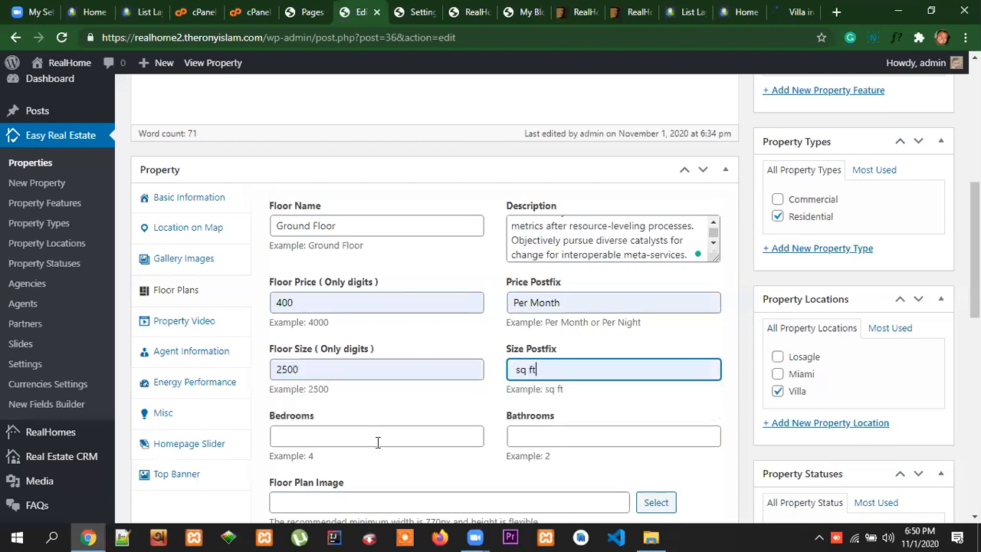
# Set the floor plan to 2 bedrooms and 3 bathrooms
pyautogui.click(378, 437)
pyautogui.click(361, 466)
pyautogui.click(567, 433)
pyautogui.click(547, 466)
pyautogui.scroll(-1, 620, 426)
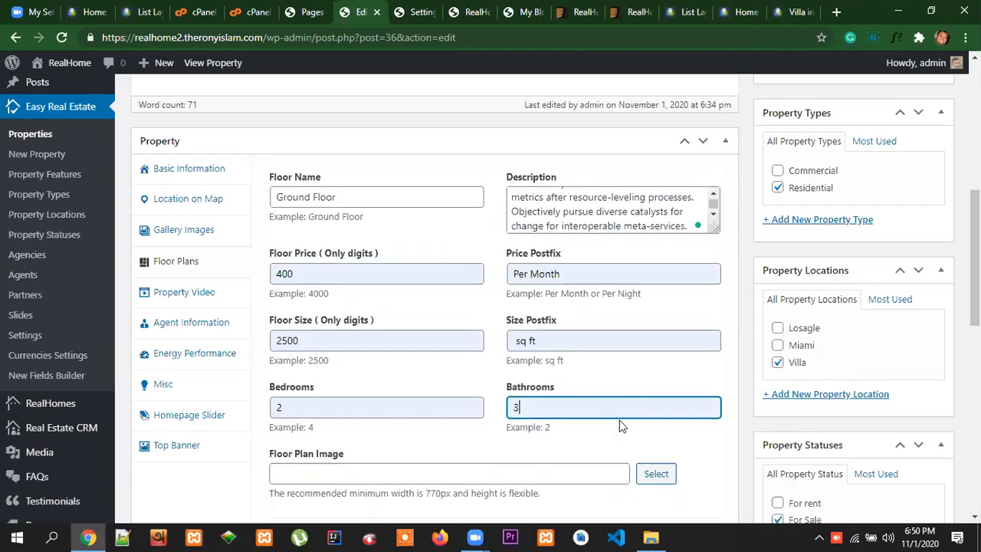
# Start choosing the Floor Plan Image, and save the demo's Ground Floor plan image to the computer as inspiry-0-ground-floor.jpg
pyautogui.scroll(-2, 621, 426)
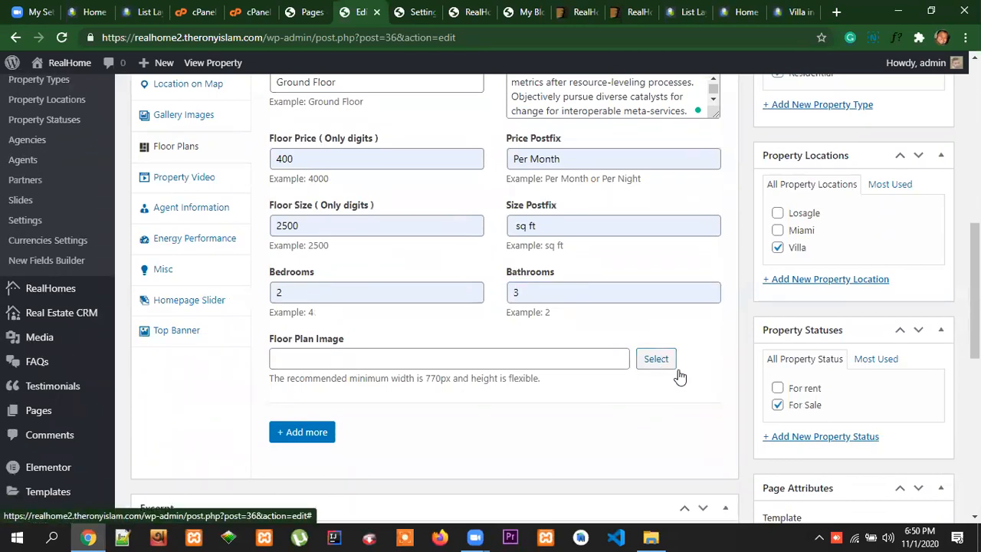
pyautogui.click(670, 367)
pyautogui.click(737, 13)
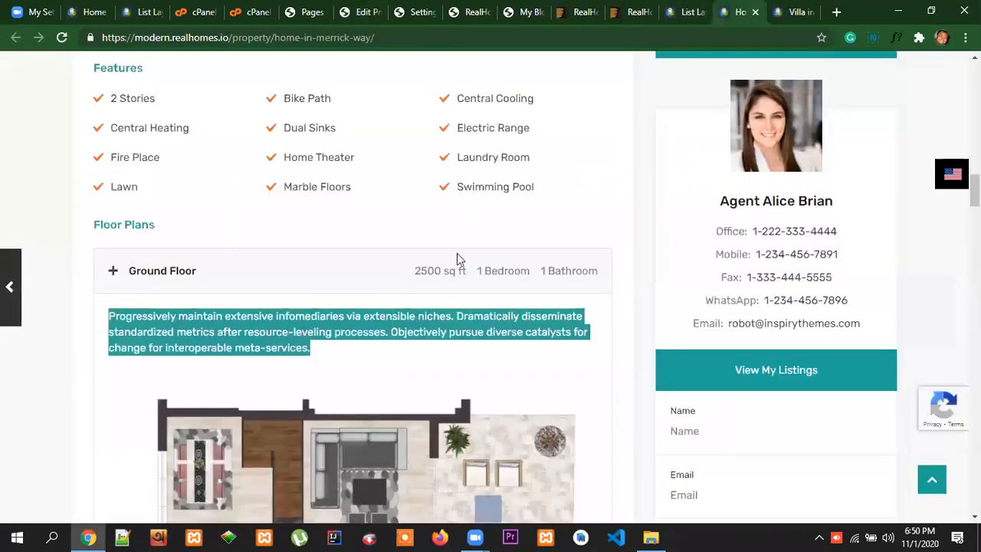
pyautogui.scroll(-3, 456, 253)
pyautogui.rightClick(383, 288)
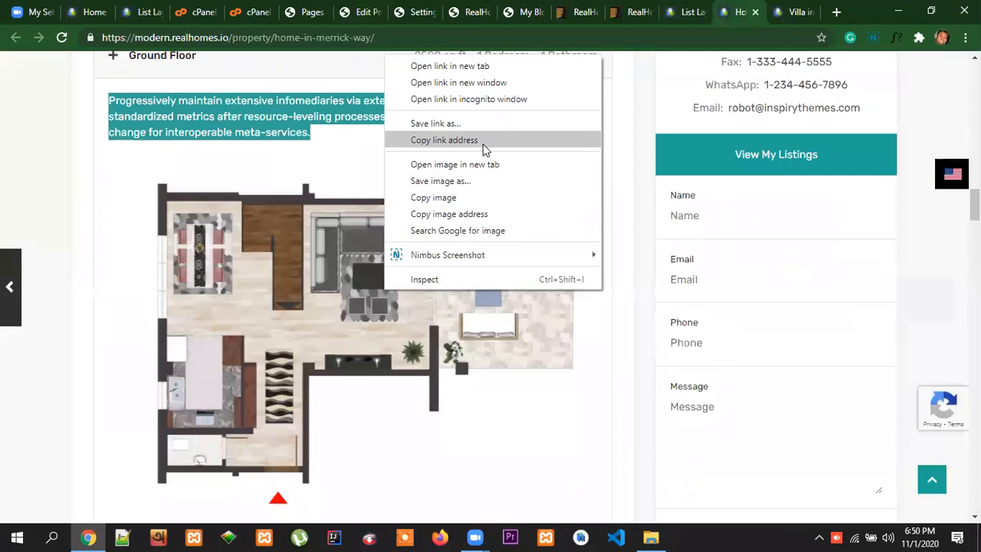
pyautogui.click(461, 183)
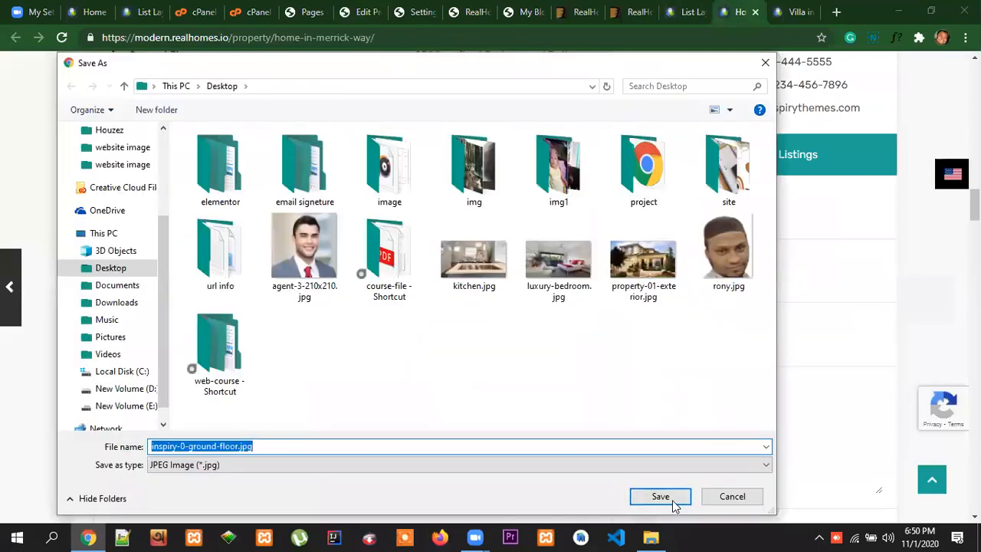
pyautogui.click(673, 502)
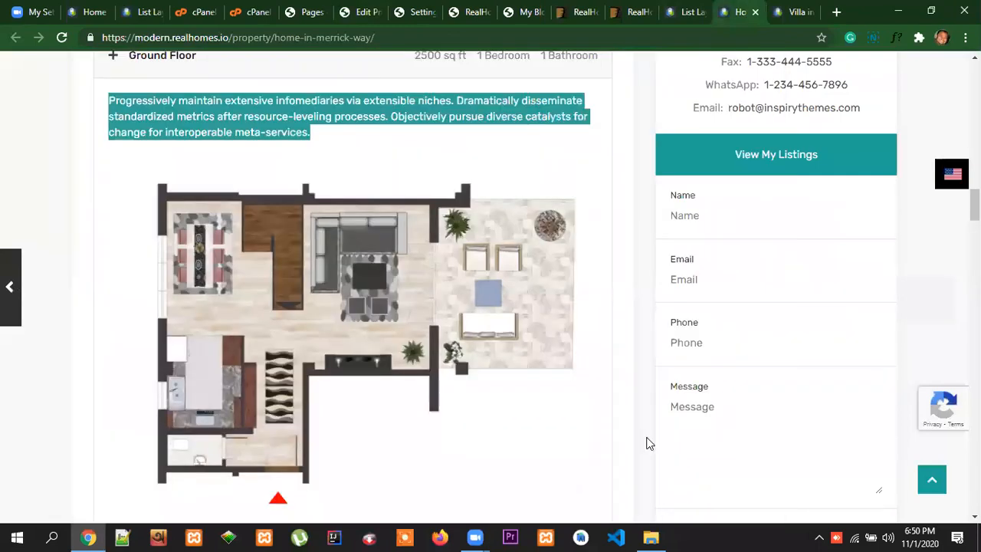
# Upload inspiry-0-ground-floor.jpg from the Desktop and set it as the Floor Plan Image
pyautogui.click(362, 12)
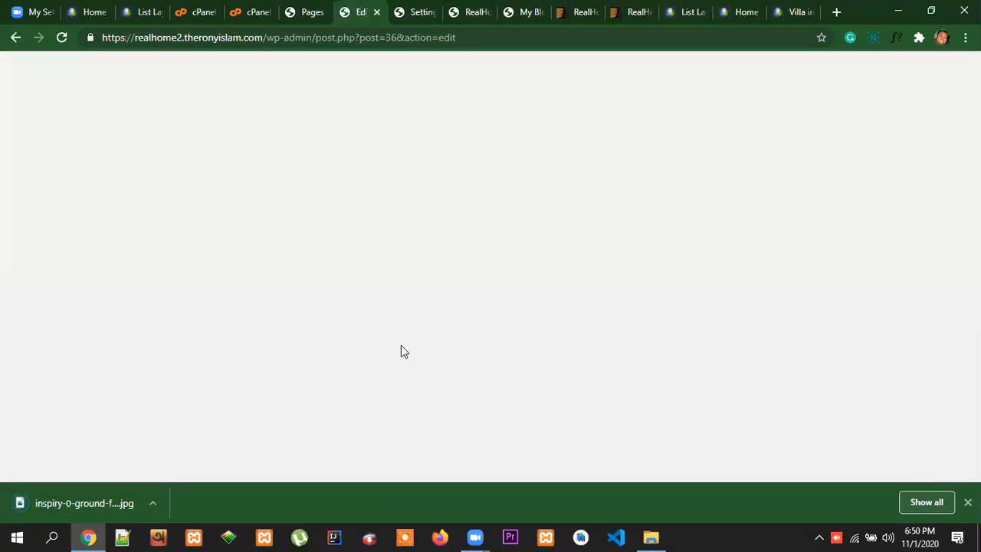
pyautogui.click(71, 122)
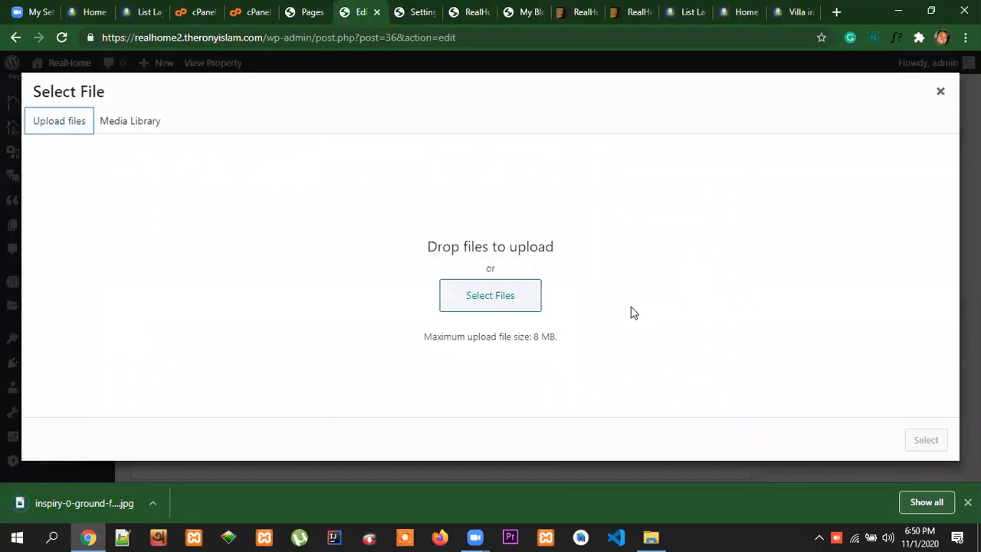
pyautogui.click(513, 304)
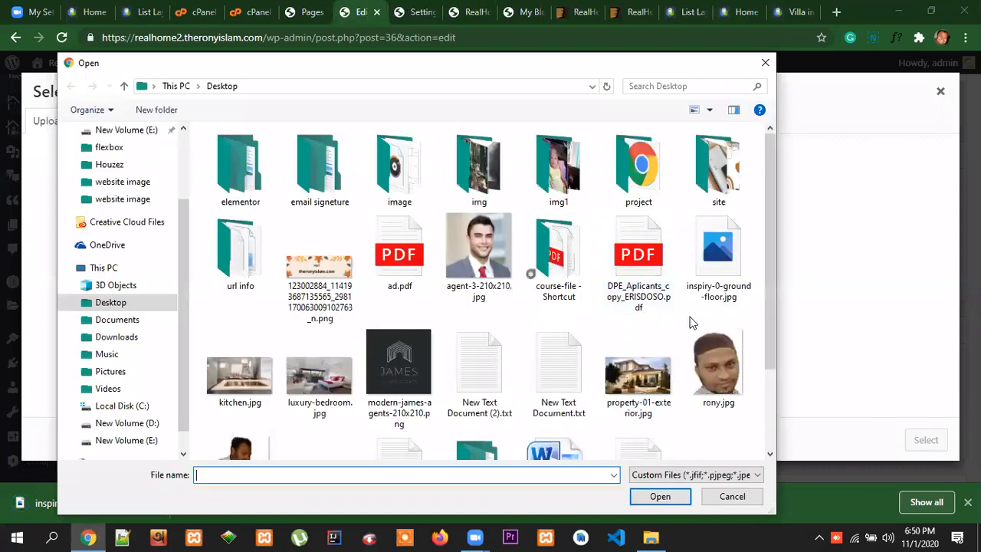
pyautogui.moveTo(775, 299); pyautogui.dragTo(774, 395)
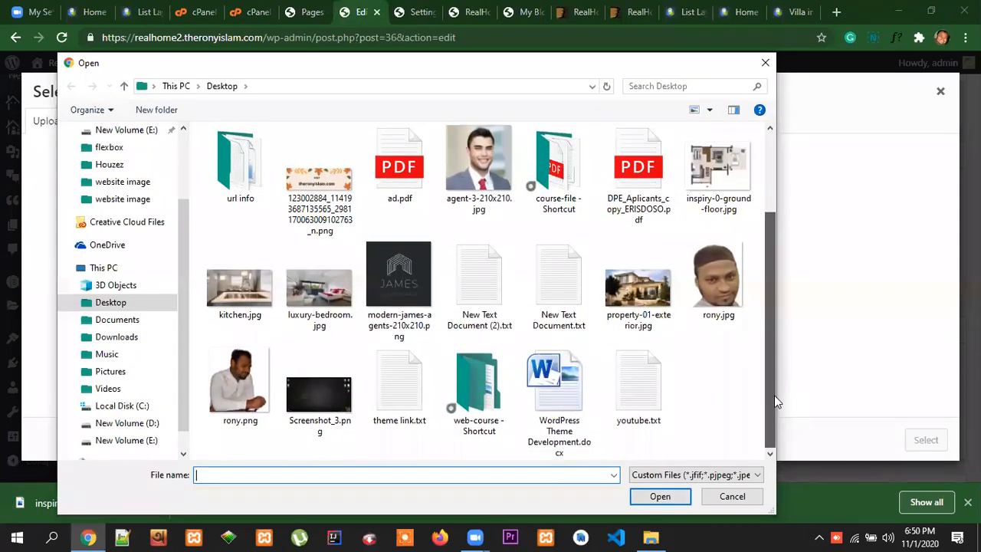
pyautogui.click(718, 170)
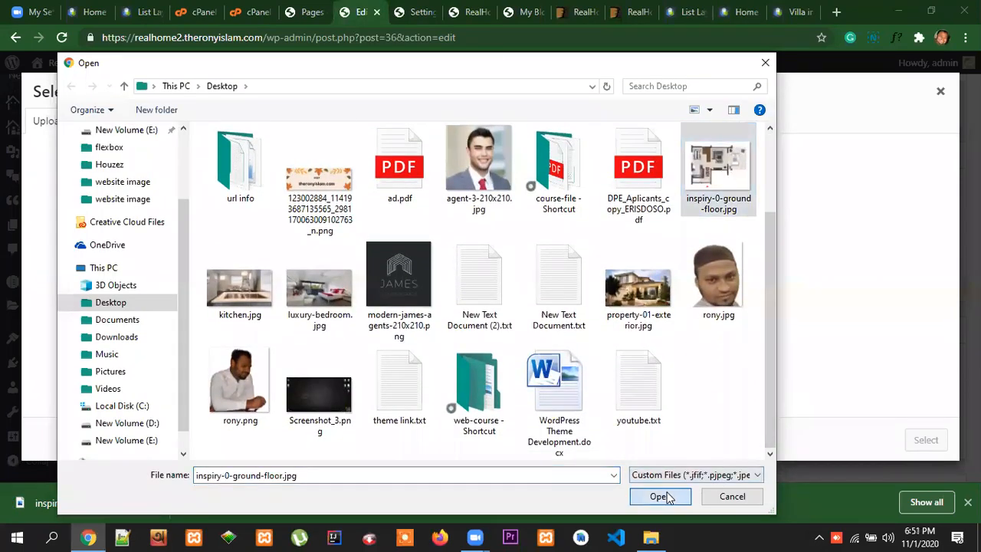
pyautogui.click(659, 497)
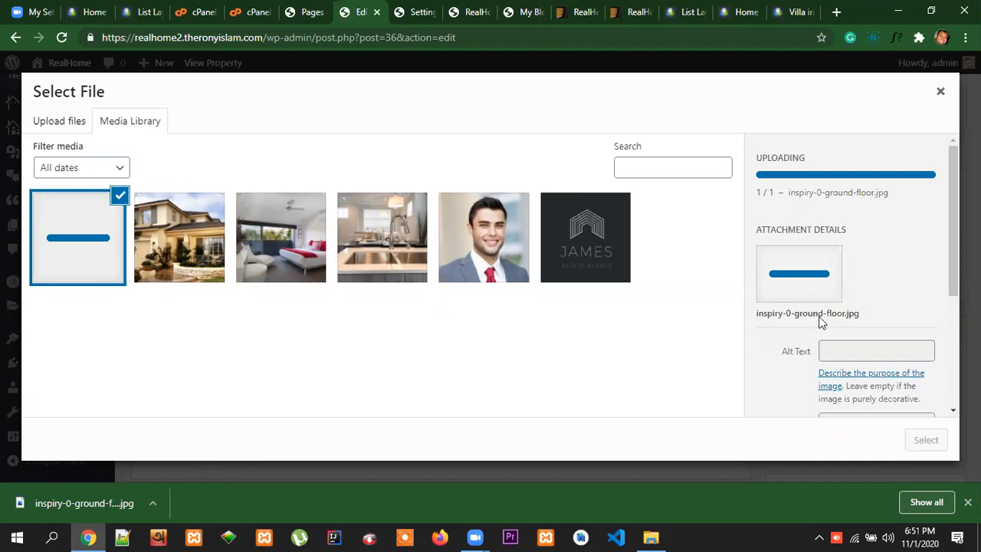
pyautogui.moveTo(953, 277); pyautogui.dragTo(953, 303)
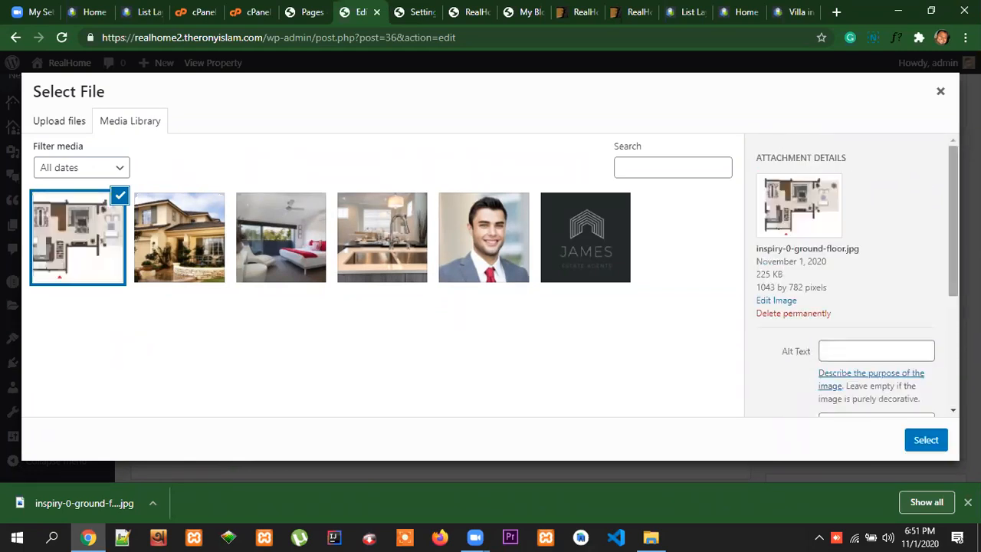
pyautogui.click(925, 442)
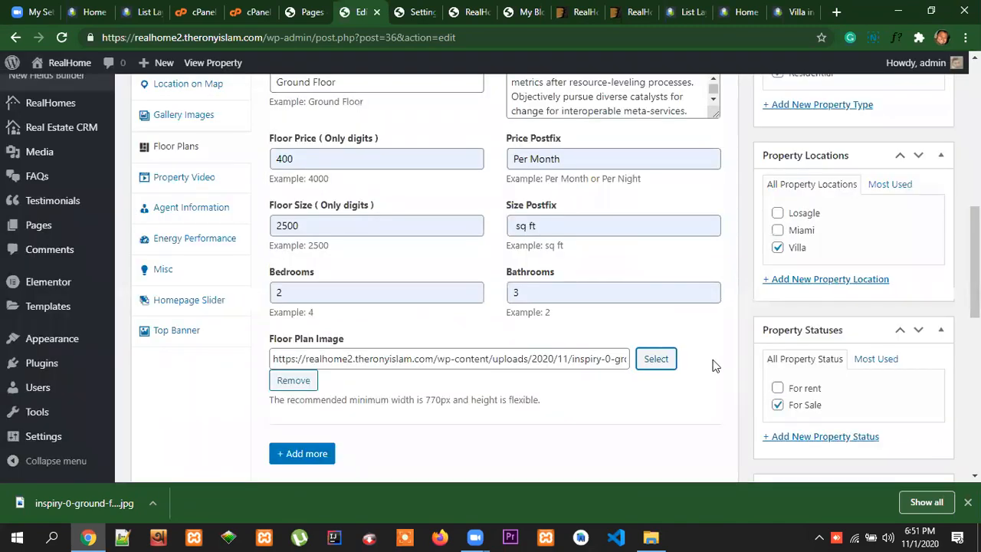
# Check the Ground Floor plan entries and open the Property Video settings
pyautogui.scroll(-2, 713, 365)
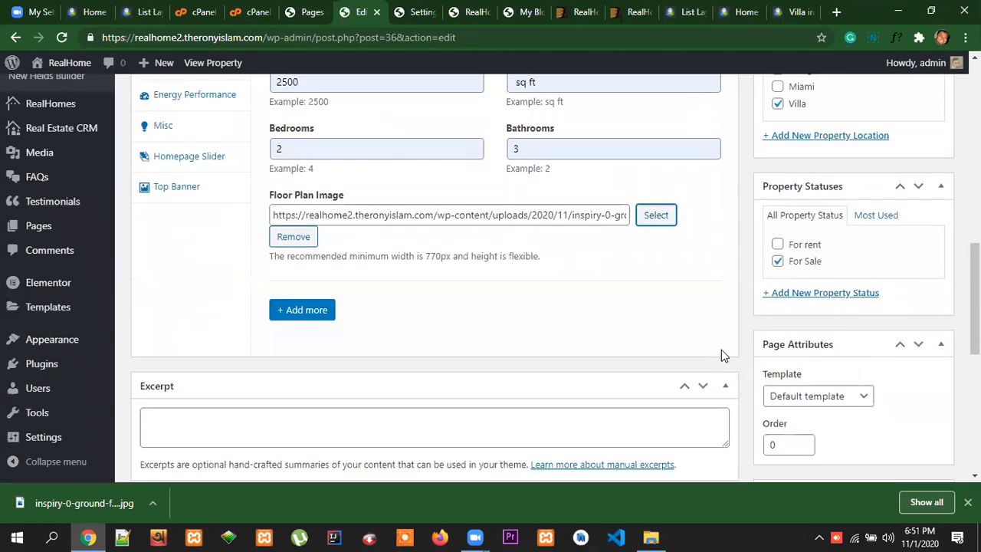
pyautogui.scroll(2, 721, 350)
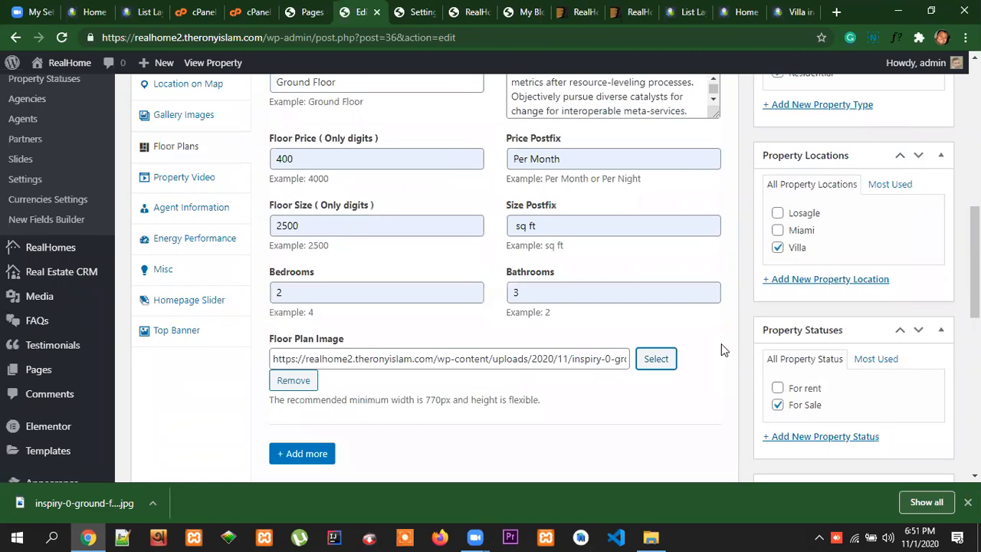
pyautogui.scroll(1, 721, 349)
pyautogui.scroll(-1, 721, 350)
pyautogui.scroll(-3, 728, 351)
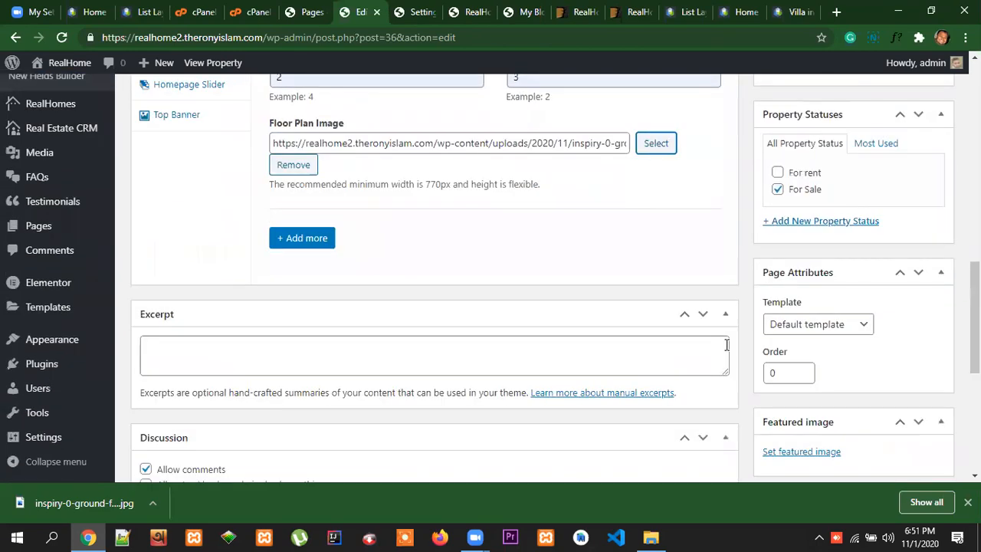
pyautogui.scroll(5, 728, 345)
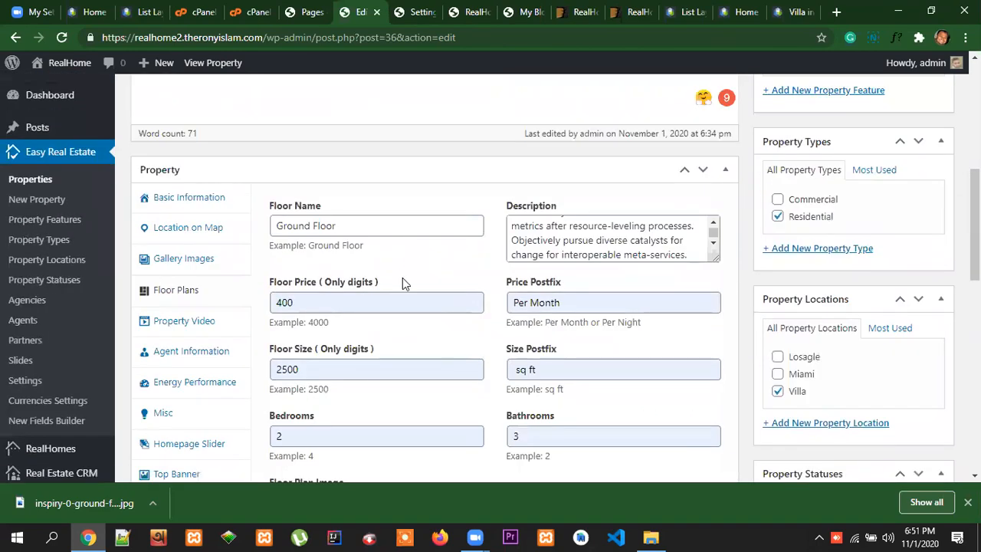
pyautogui.scroll(-2, 400, 281)
pyautogui.click(222, 188)
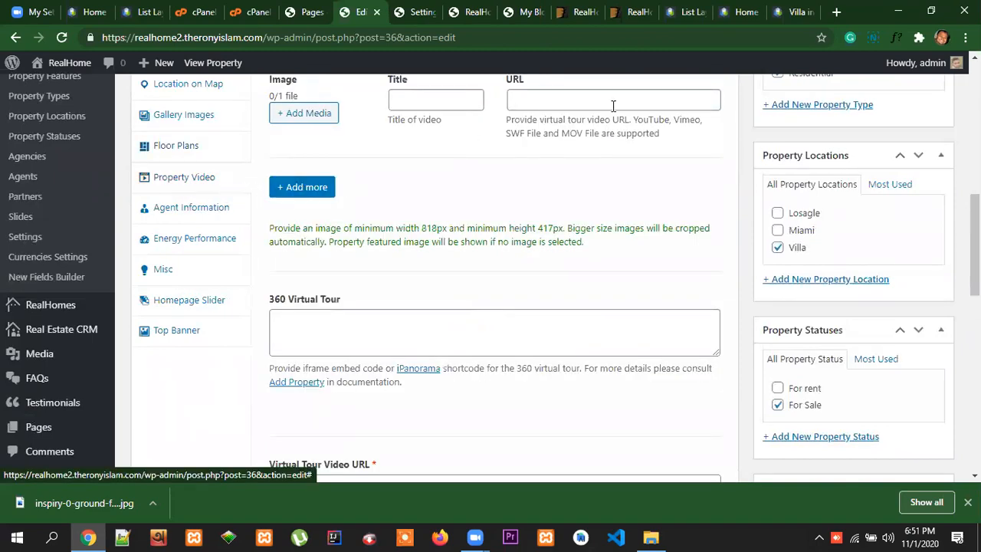
# Find the Property Video section on the demo's property page and copy the video's link address
pyautogui.click(734, 14)
pyautogui.scroll(-2, 599, 225)
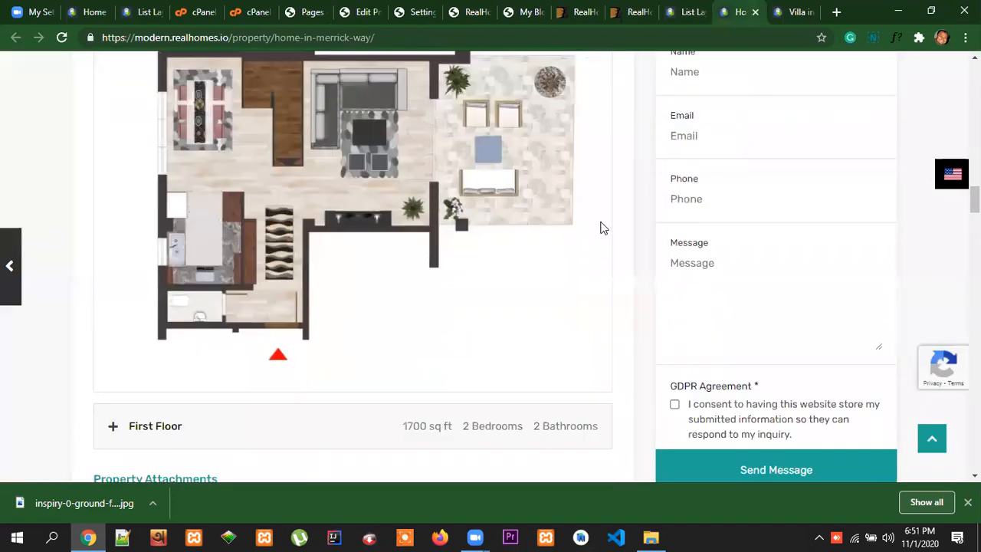
pyautogui.scroll(7, 603, 222)
pyautogui.scroll(8, 603, 219)
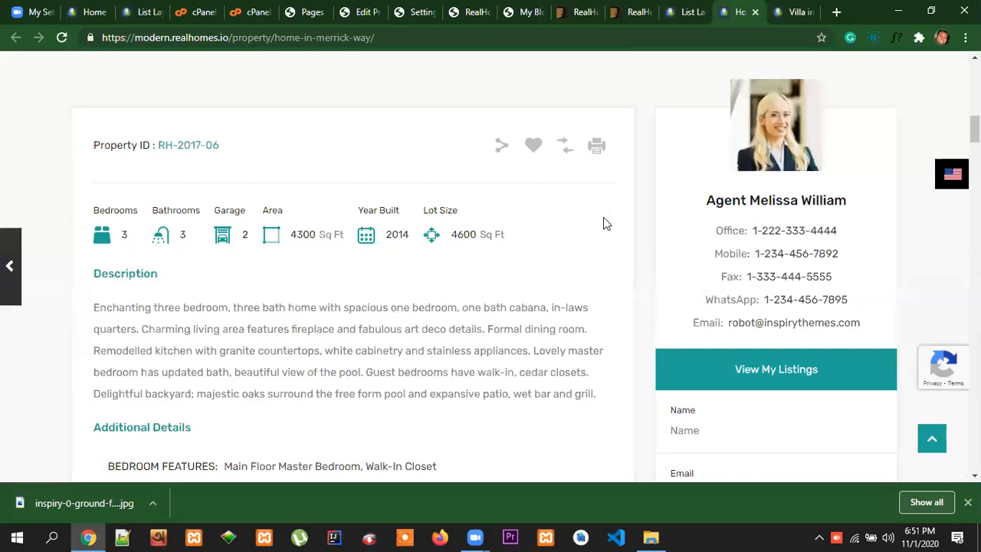
pyautogui.scroll(-14, 603, 222)
pyautogui.scroll(-9, 603, 222)
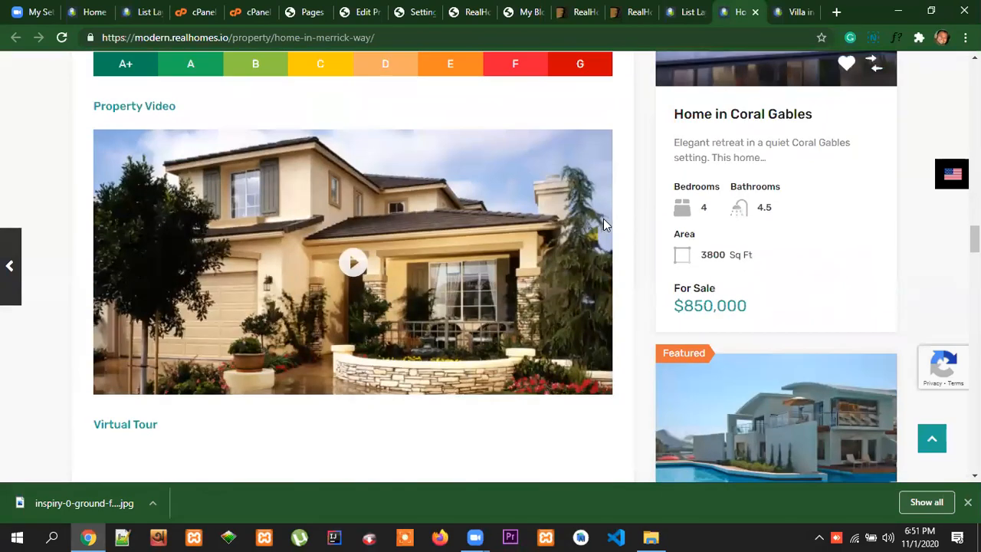
pyautogui.scroll(-1, 519, 257)
pyautogui.scroll(-2, 519, 257)
pyautogui.scroll(1, 412, 226)
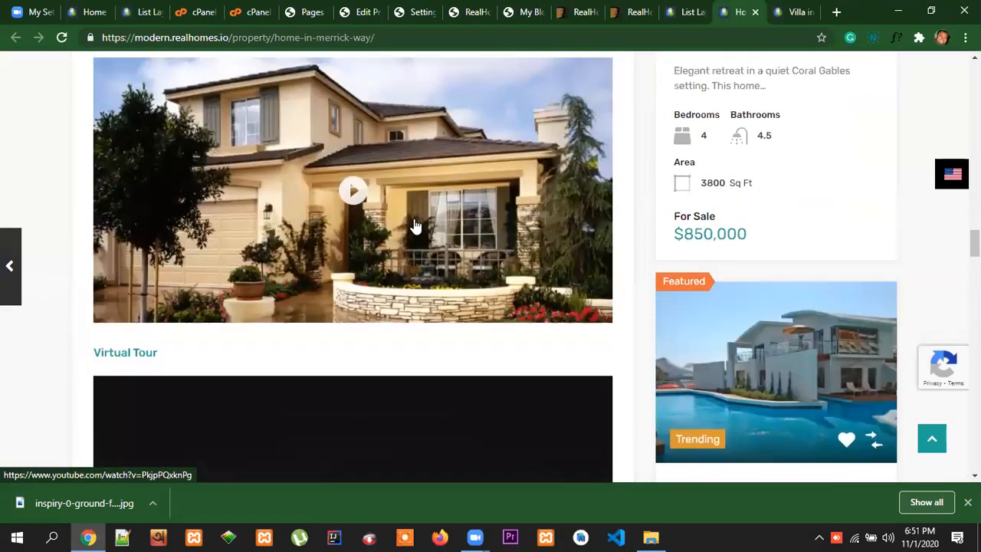
pyautogui.scroll(1, 510, 226)
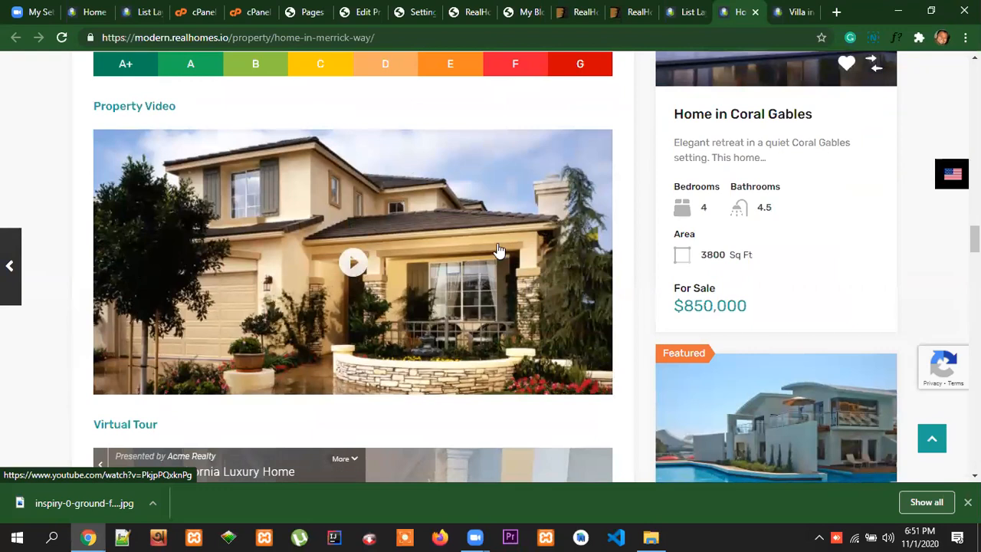
pyautogui.rightClick(441, 206)
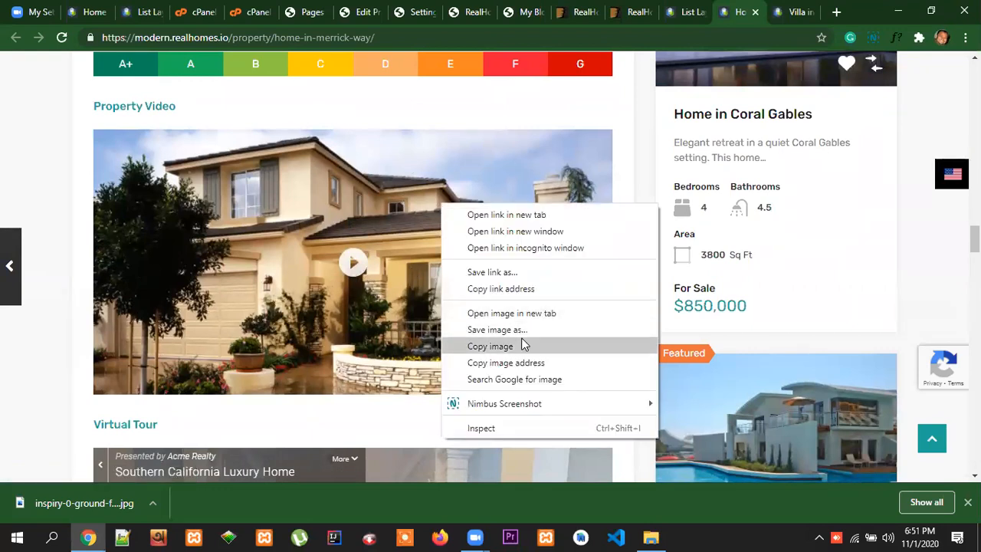
pyautogui.click(512, 289)
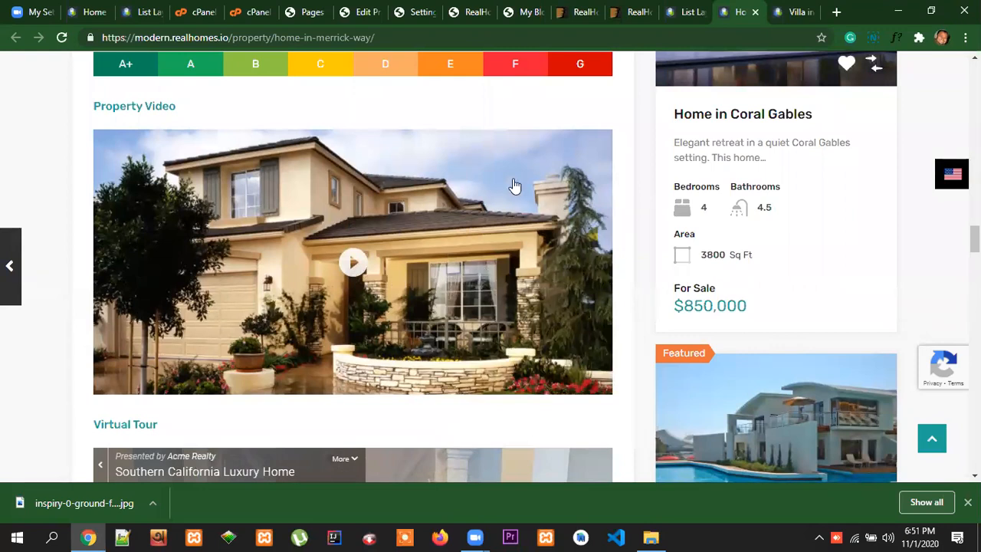
pyautogui.click(366, 12)
pyautogui.scroll(2, 527, 301)
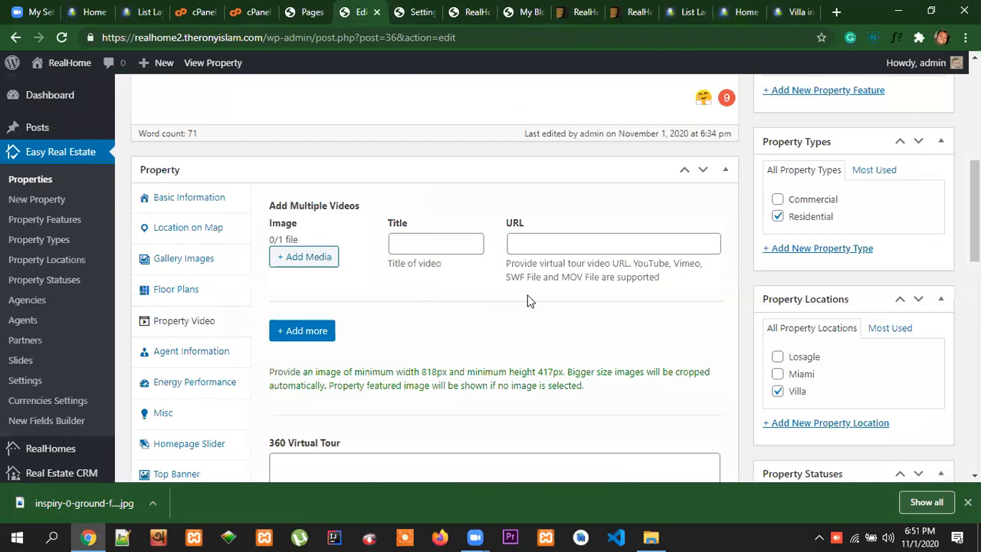
pyautogui.scroll(-1, 279, 314)
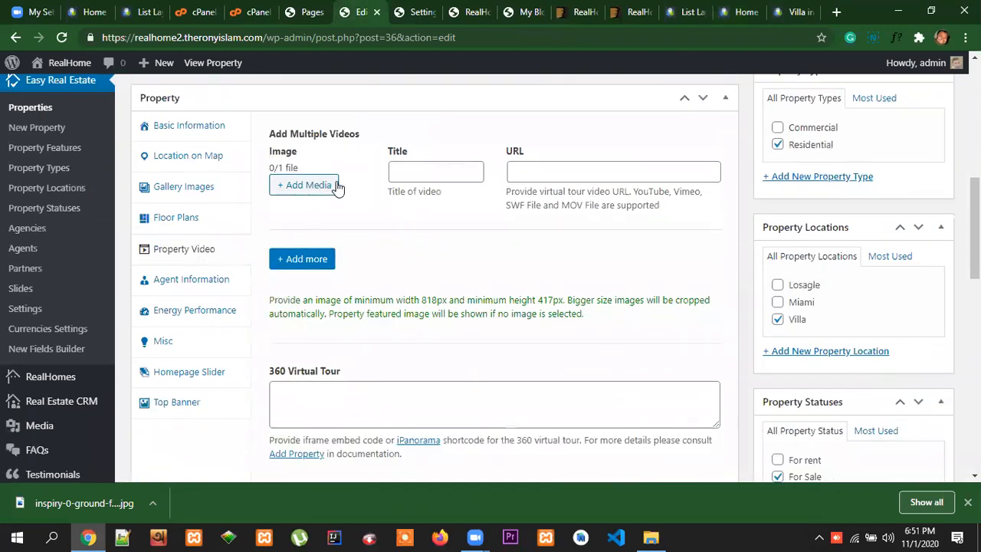
pyautogui.click(547, 168)
pyautogui.rightClick(535, 167)
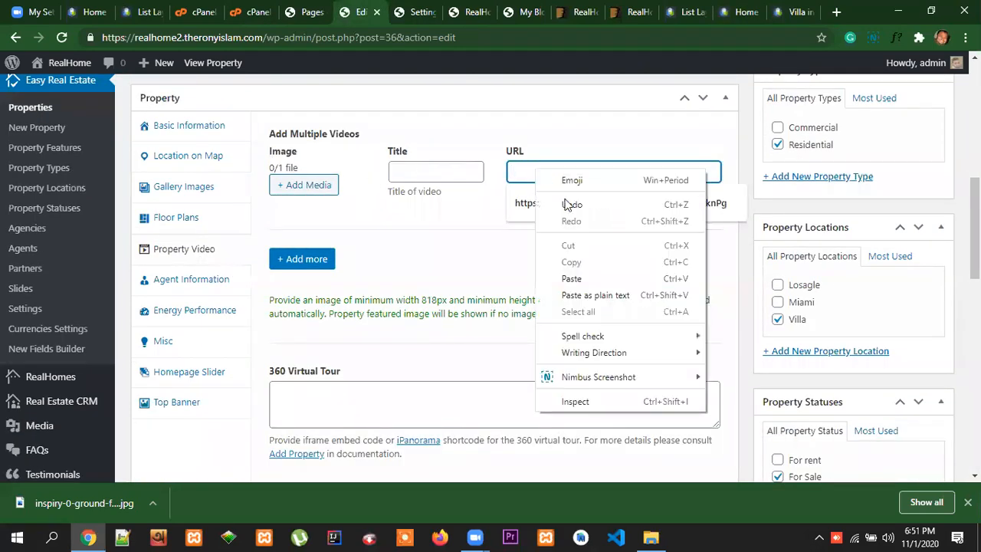
pyautogui.click(582, 280)
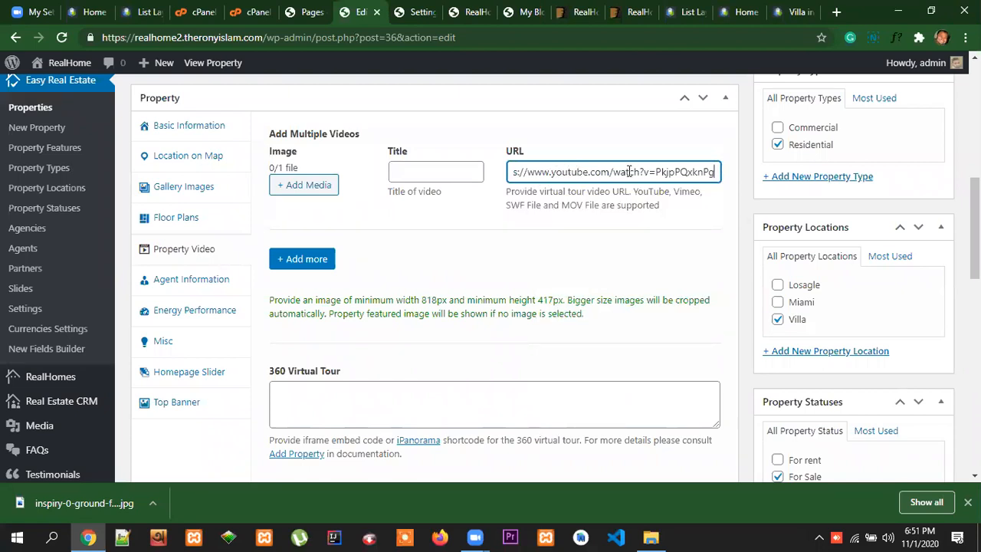
pyautogui.click(729, 205)
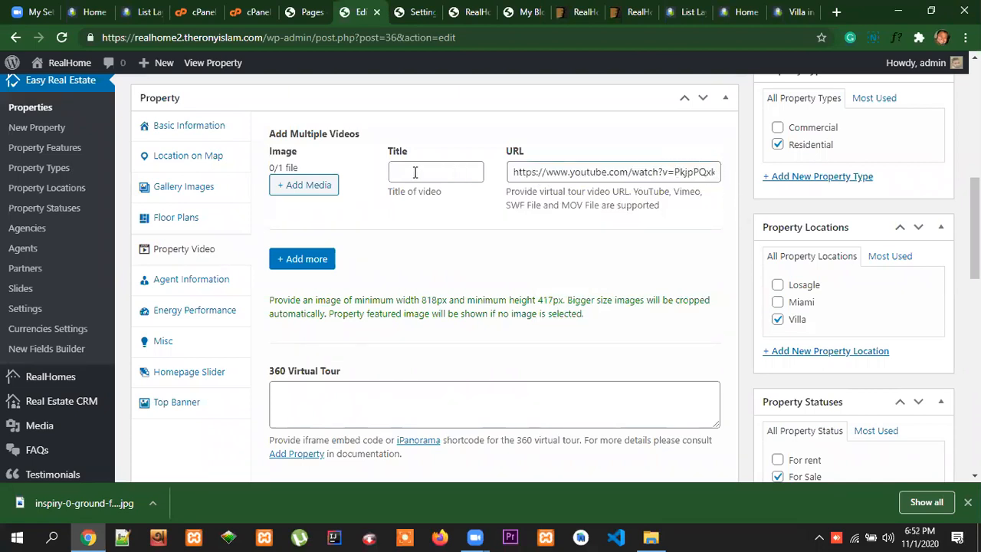
# Copy the demo's "Property Video" heading into the video's Title
pyautogui.click(740, 11)
pyautogui.scroll(3, 266, 270)
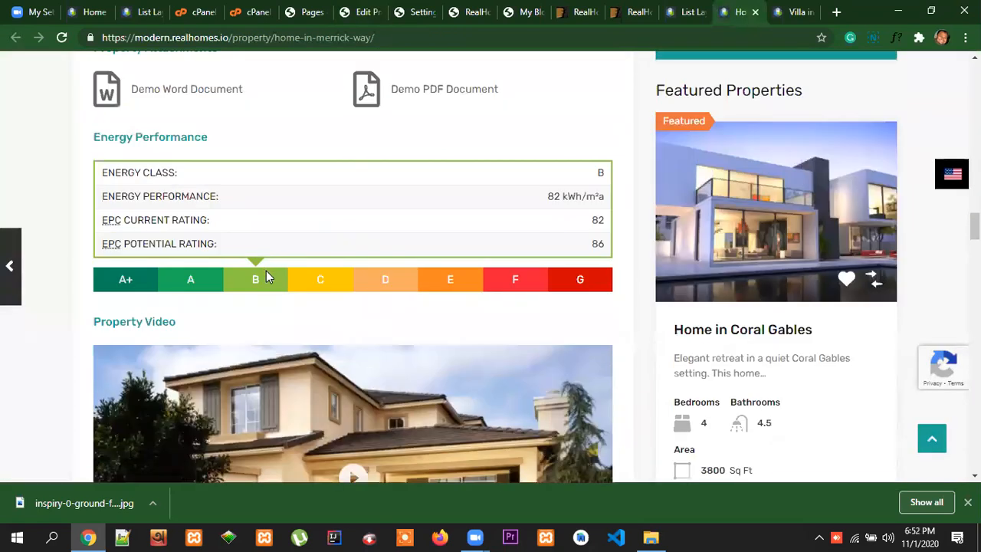
pyautogui.scroll(-2, 197, 184)
pyautogui.moveTo(176, 182); pyautogui.dragTo(93, 187)
pyautogui.hotkey('ctrl', 'c')
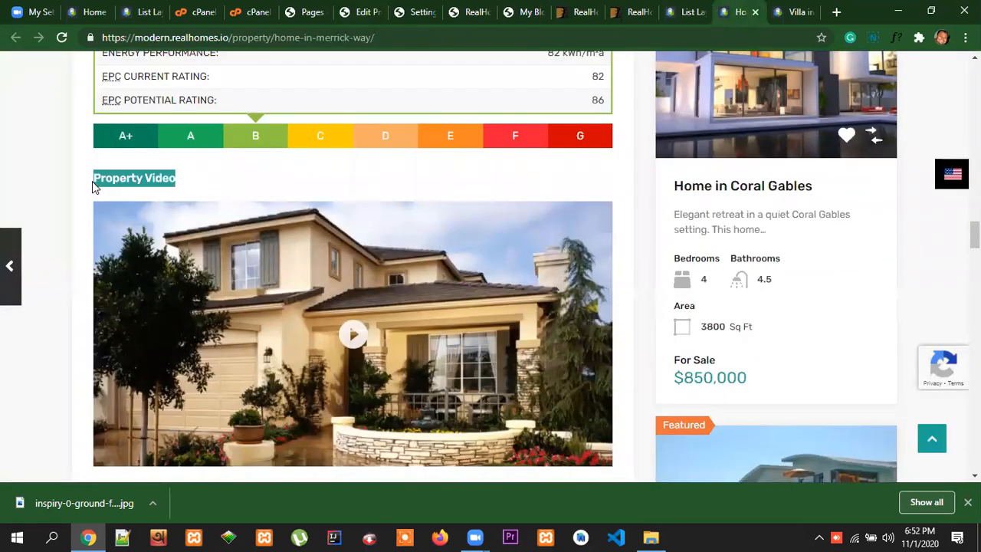
pyautogui.click(374, 14)
pyautogui.click(421, 174)
pyautogui.hotkey('ctrl', 'v')
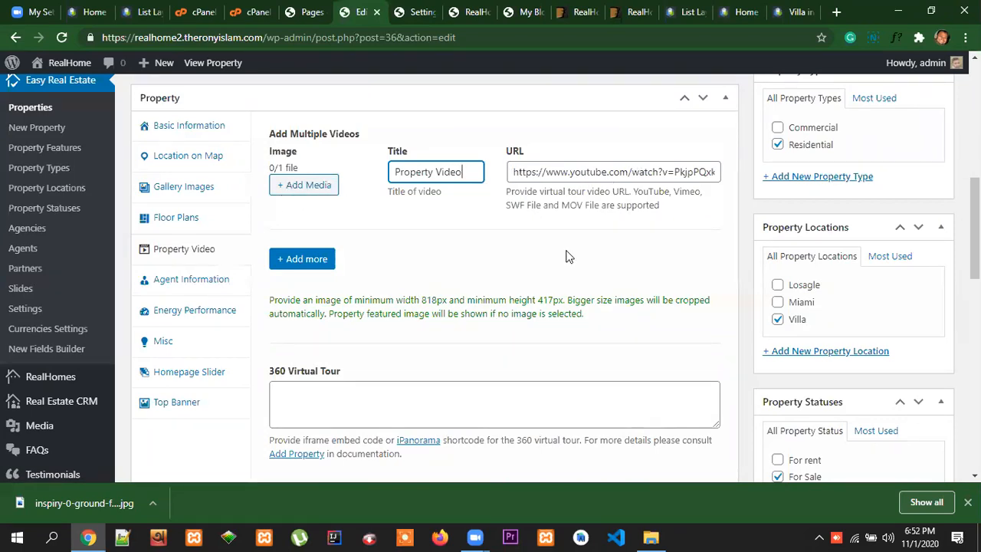
pyautogui.scroll(-1, 569, 256)
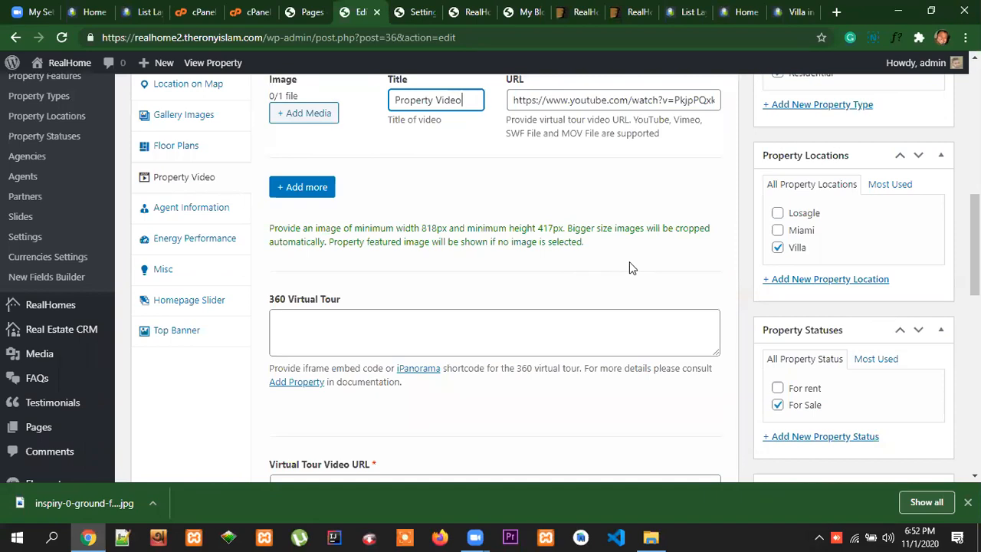
pyautogui.scroll(-1, 629, 267)
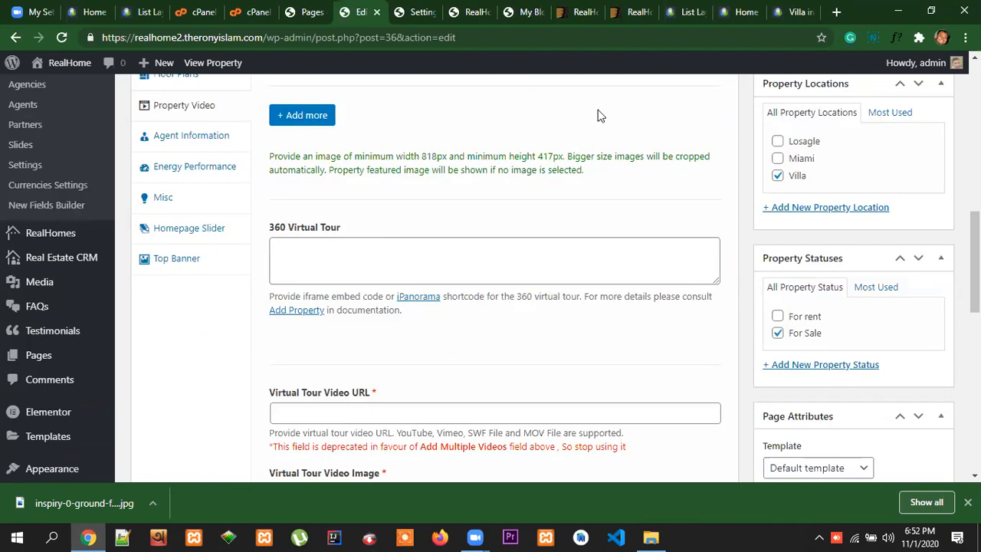
# Find the Virtual Tour section on the demo's property page and look around the interactive 360 tour
pyautogui.click(739, 11)
pyautogui.scroll(-3, 602, 253)
pyautogui.scroll(-4, 629, 232)
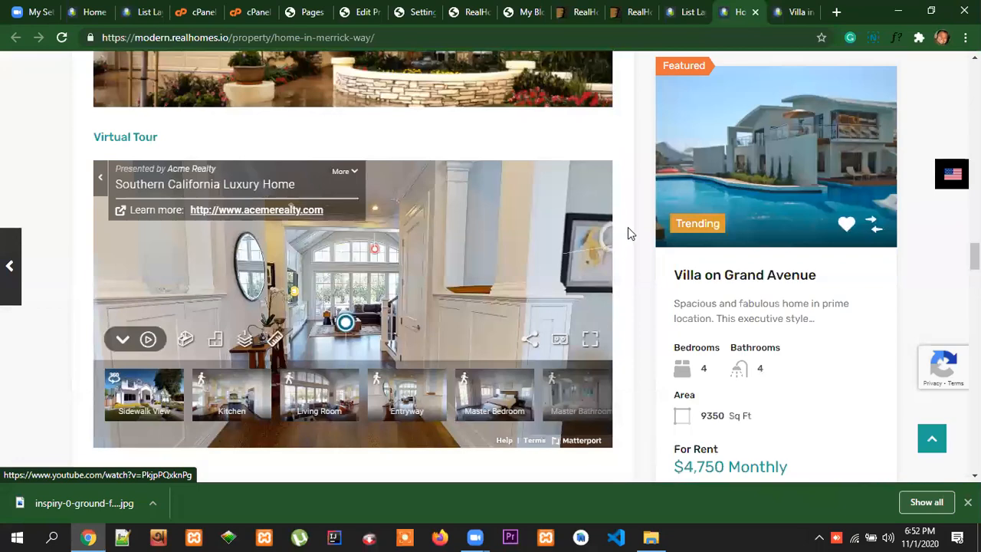
pyautogui.scroll(1, 637, 234)
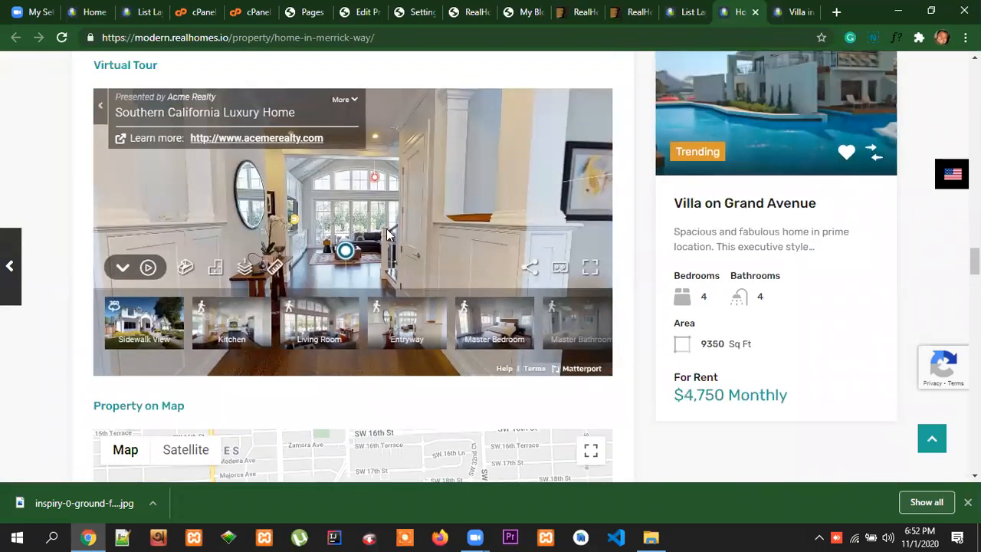
pyautogui.scroll(1, 454, 248)
pyautogui.moveTo(357, 224); pyautogui.dragTo(498, 264)
pyautogui.moveTo(328, 221); pyautogui.dragTo(445, 145)
pyautogui.moveTo(325, 185); pyautogui.dragTo(548, 238)
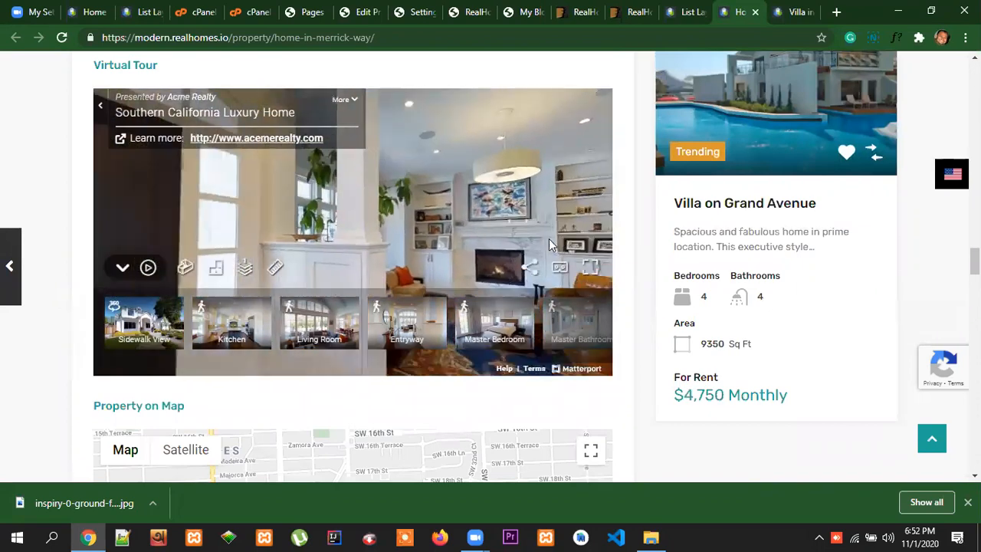
pyautogui.moveTo(281, 205); pyautogui.dragTo(482, 89)
pyautogui.moveTo(324, 238); pyautogui.dragTo(539, 210)
pyautogui.moveTo(289, 213); pyautogui.dragTo(519, 216)
pyautogui.moveTo(346, 232); pyautogui.dragTo(439, 185)
pyautogui.moveTo(286, 231); pyautogui.dragTo(237, 275)
pyautogui.moveTo(435, 215); pyautogui.dragTo(477, 211)
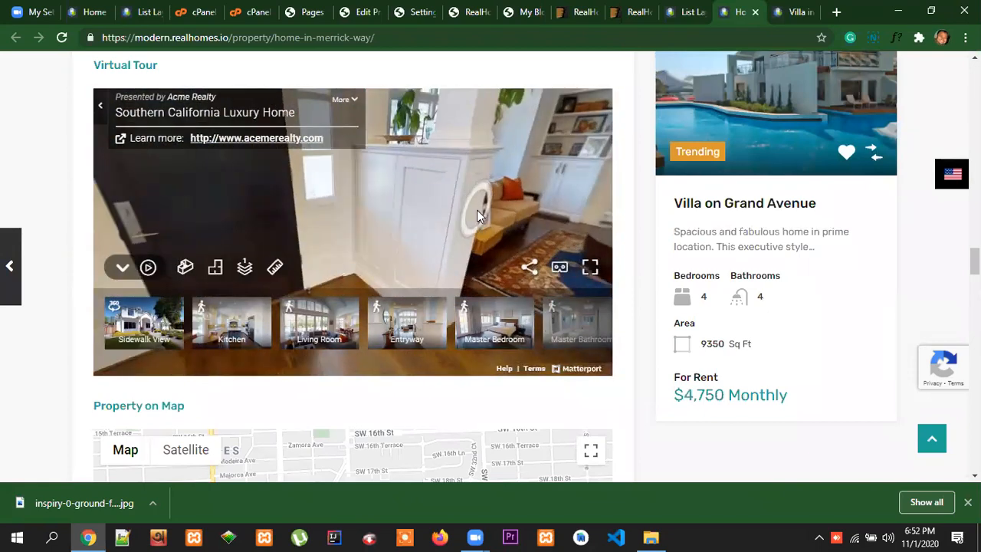
pyautogui.moveTo(383, 207); pyautogui.dragTo(480, 164)
pyautogui.click(446, 229)
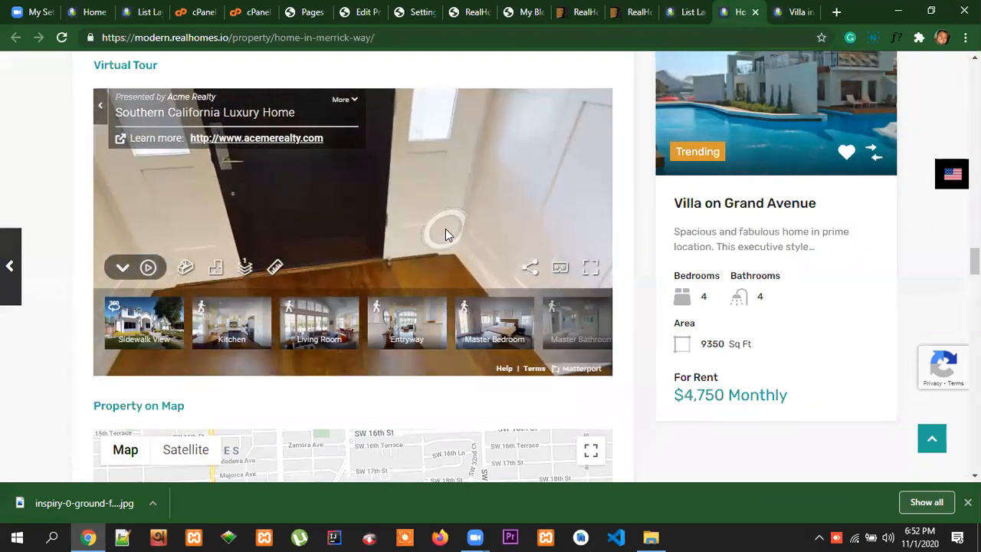
pyautogui.click(447, 229)
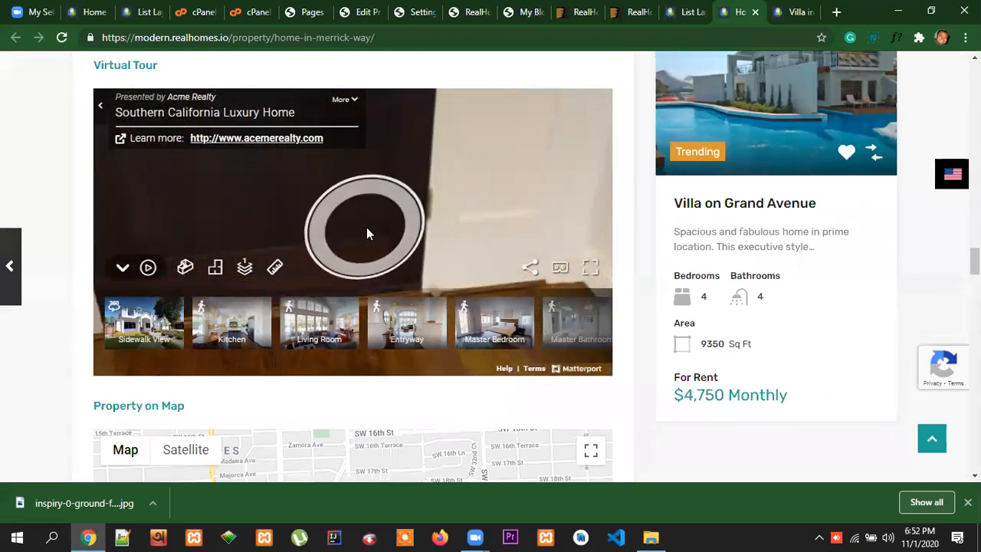
pyautogui.click(530, 216)
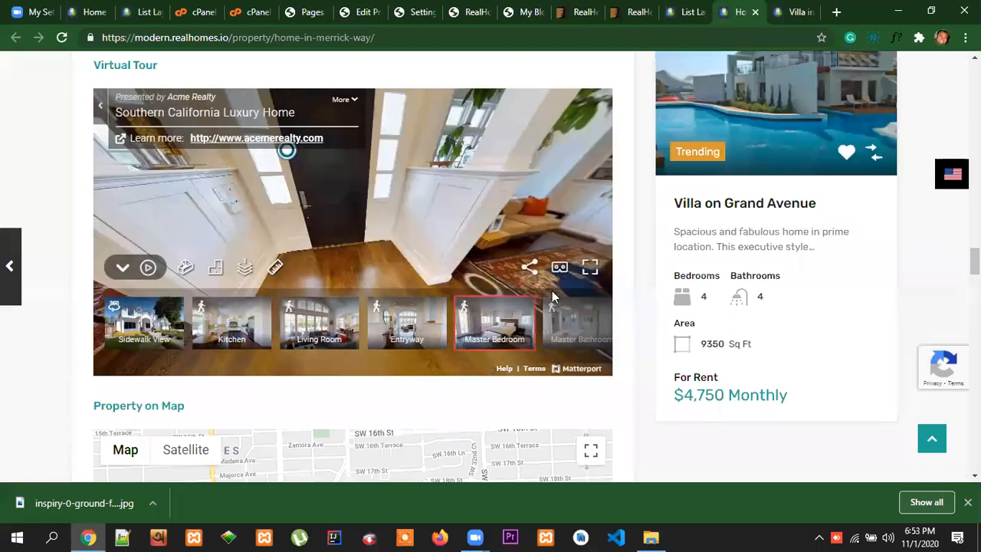
pyautogui.scroll(-2, 600, 316)
pyautogui.scroll(2, 597, 302)
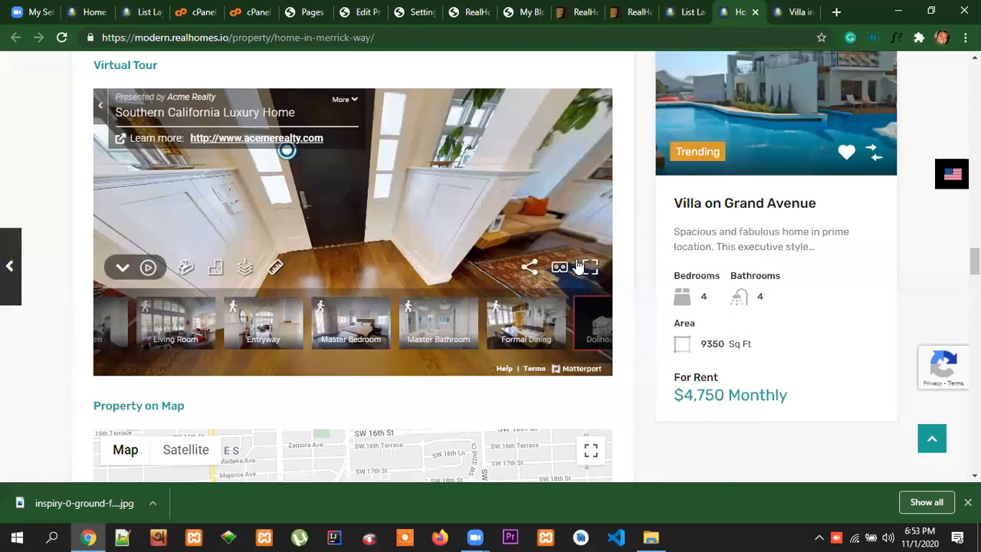
pyautogui.click(363, 239)
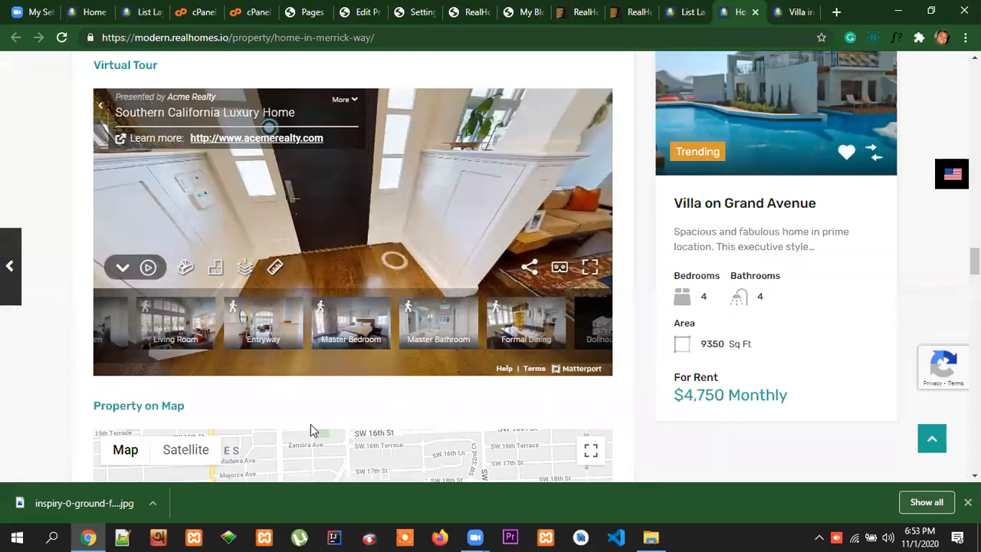
# Inspect the demo's Virtual Tour heading in the developer tools to locate the tour's iframe element
pyautogui.rightClick(262, 399)
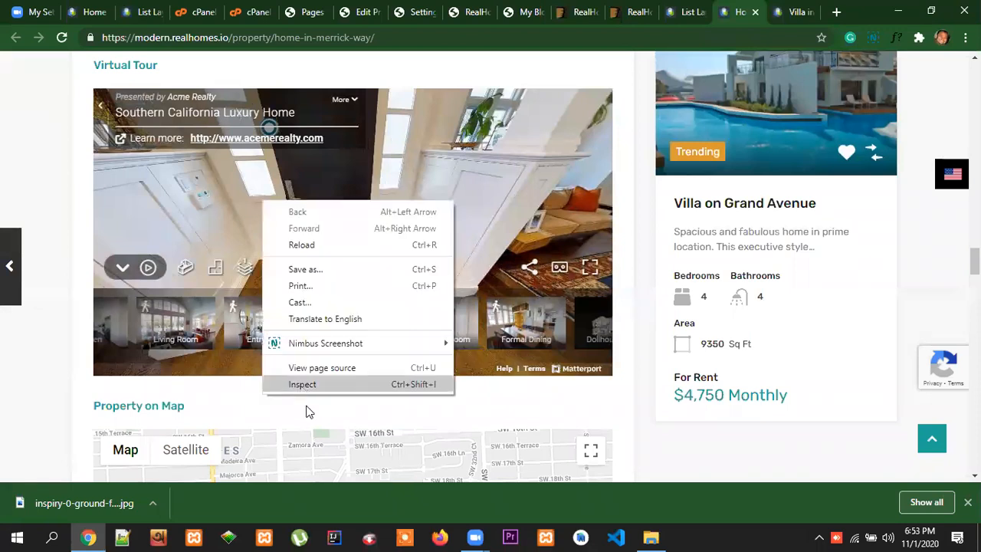
pyautogui.click(310, 411)
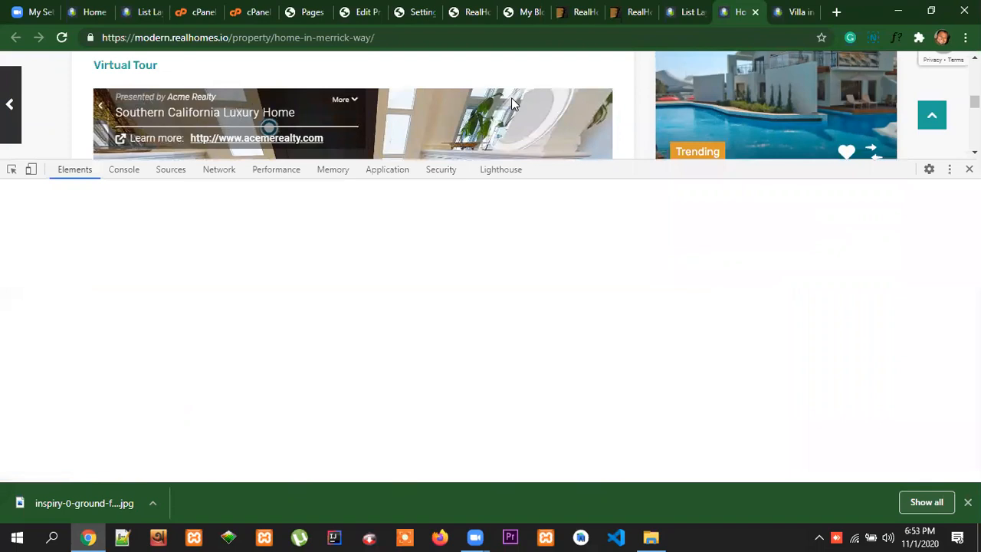
pyautogui.click(366, 13)
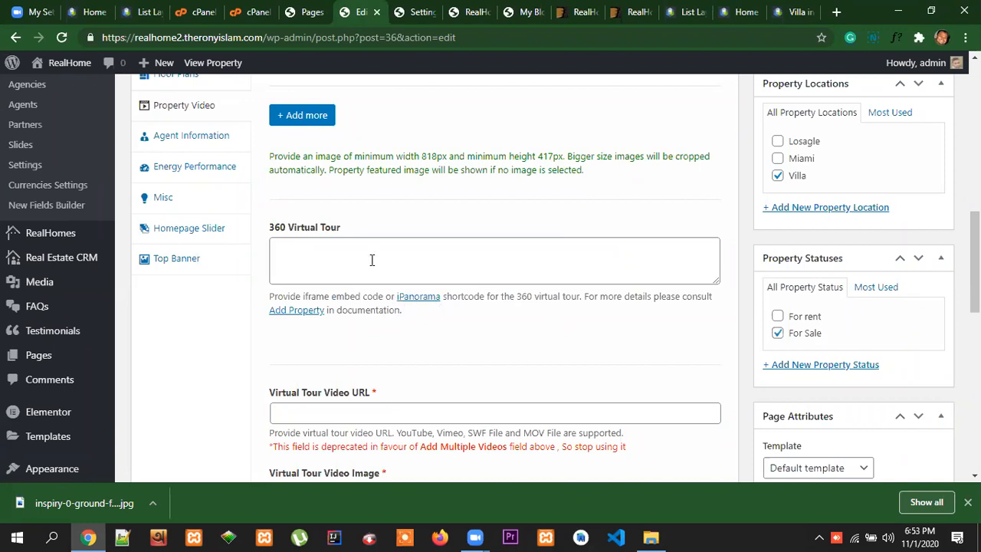
pyautogui.click(745, 12)
pyautogui.press('F12')
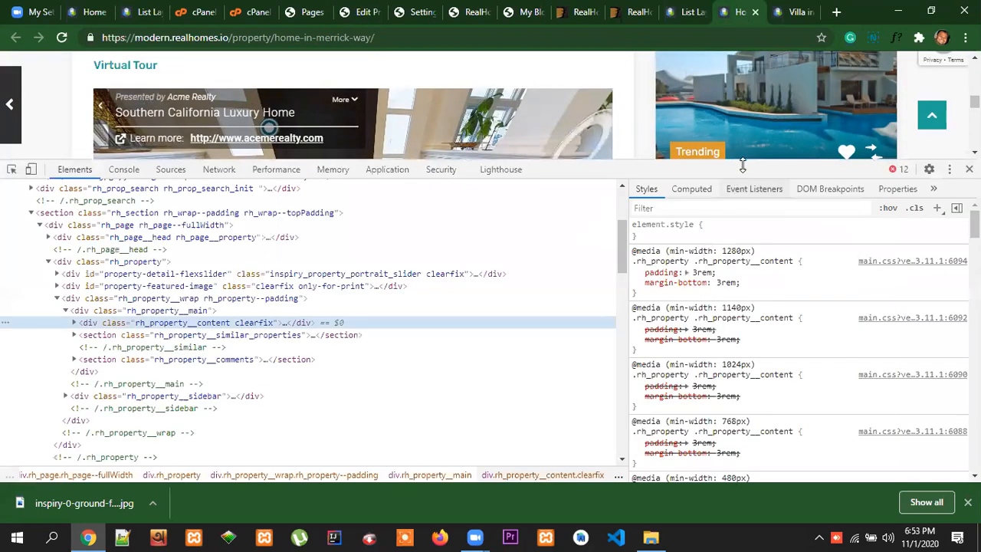
pyautogui.moveTo(751, 164); pyautogui.dragTo(764, 230)
pyautogui.click(12, 242)
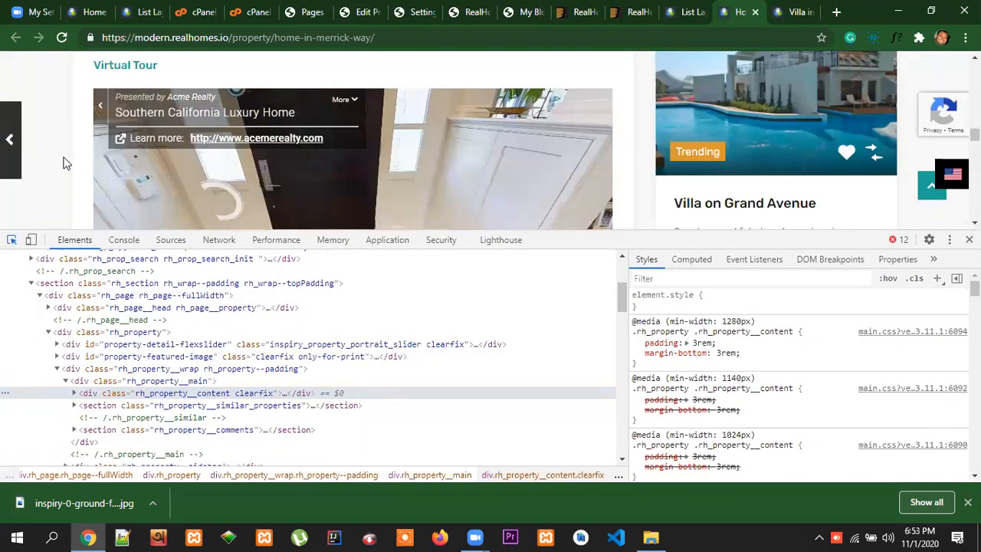
pyautogui.scroll(2, 142, 174)
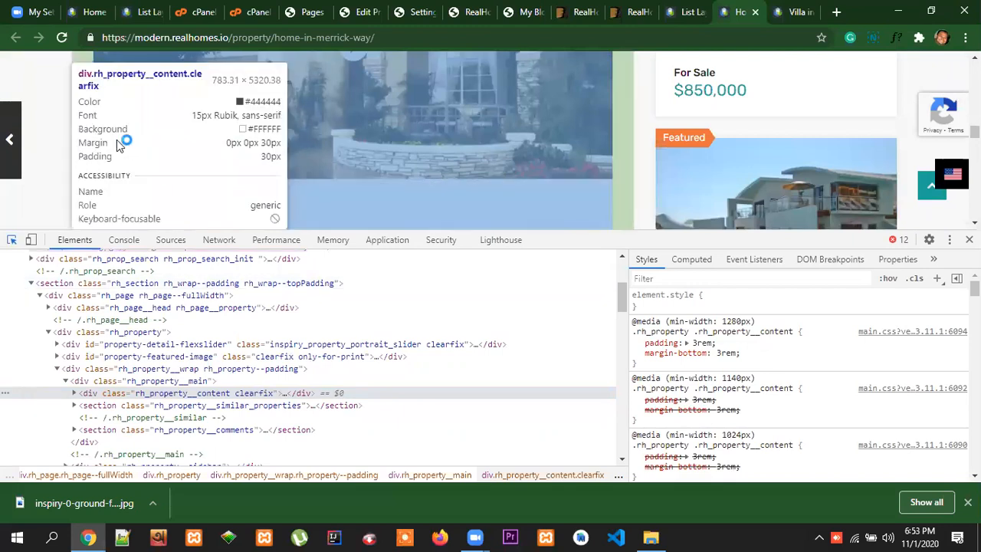
pyautogui.scroll(-1, 123, 141)
pyautogui.click(127, 134)
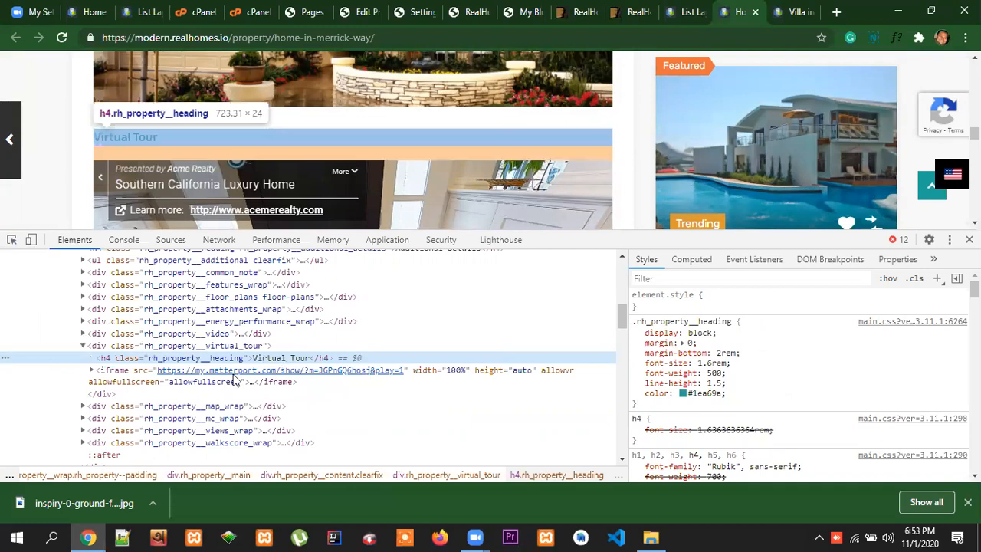
# Open the Virtual Tour iframe element for HTML editing and copy its full embed code
pyautogui.click(123, 375)
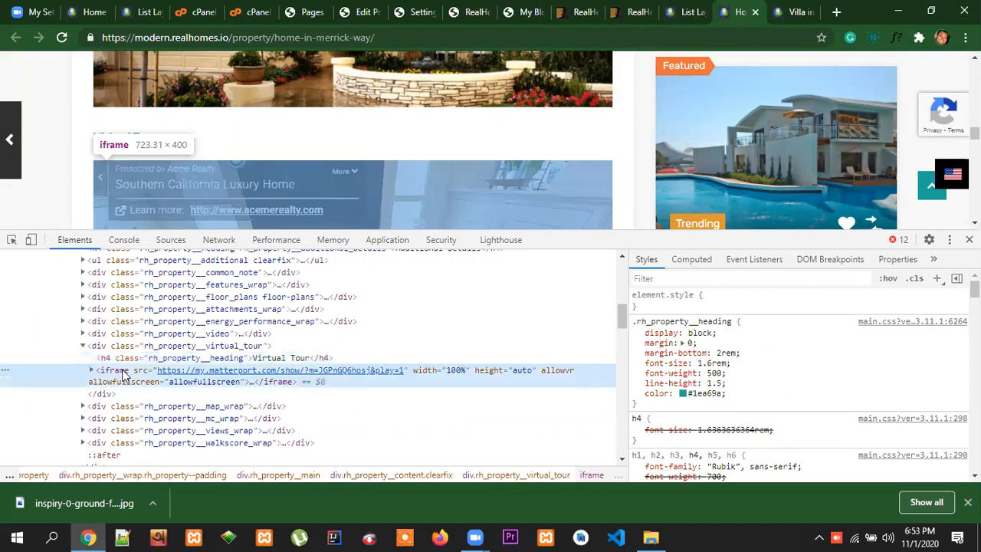
pyautogui.rightClick(124, 374)
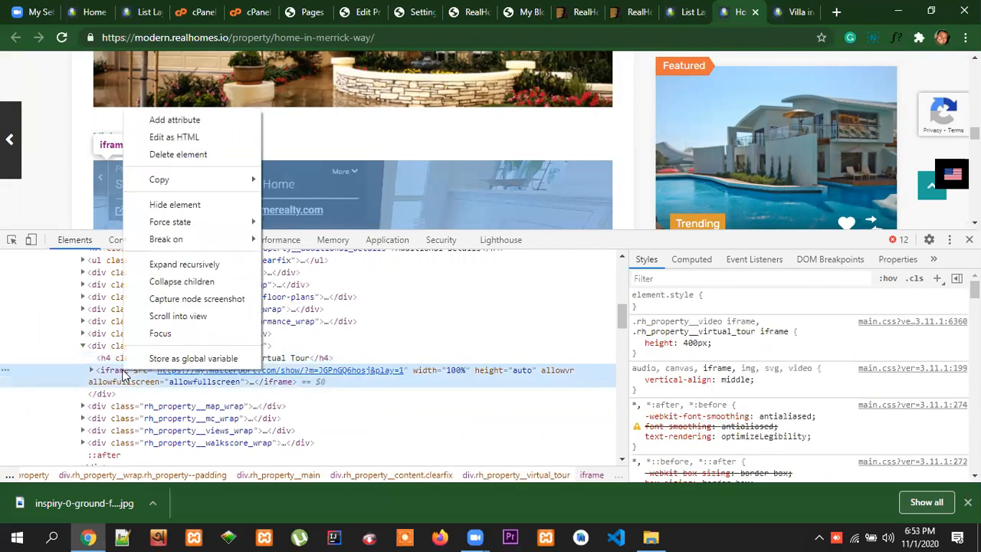
pyautogui.click(180, 142)
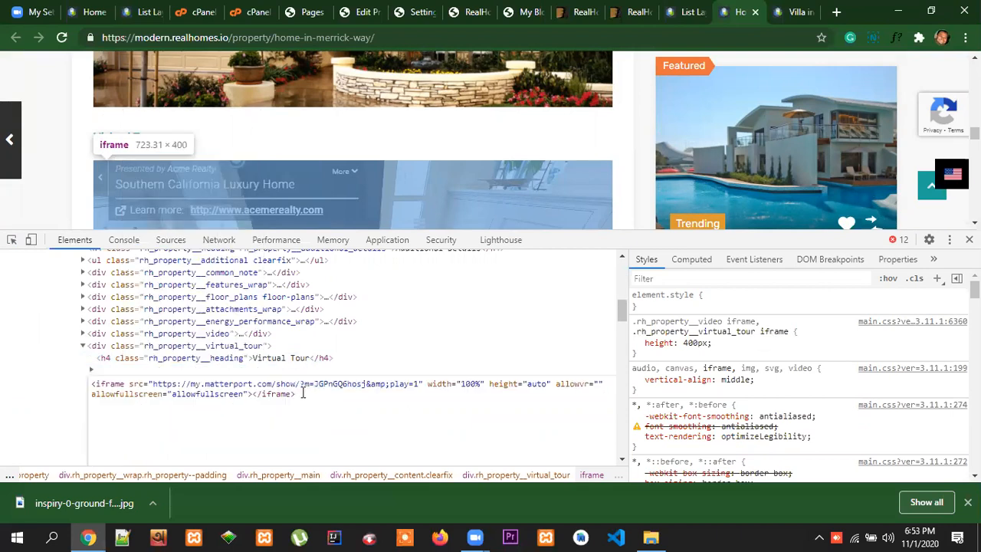
pyautogui.hotkey('ctrl', 'a')
pyautogui.hotkey('ctrl', 'c')
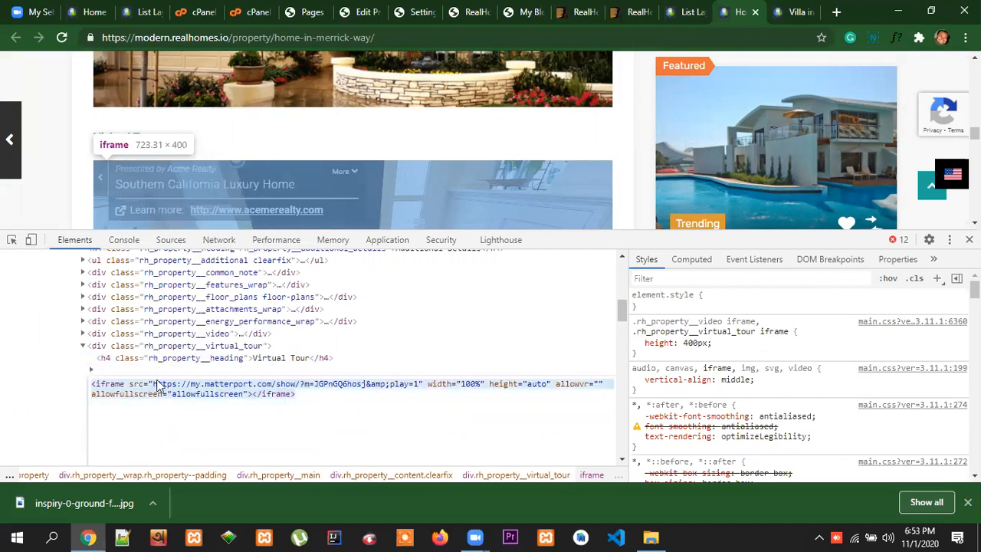
pyautogui.rightClick(197, 263)
pyautogui.press('Escape')
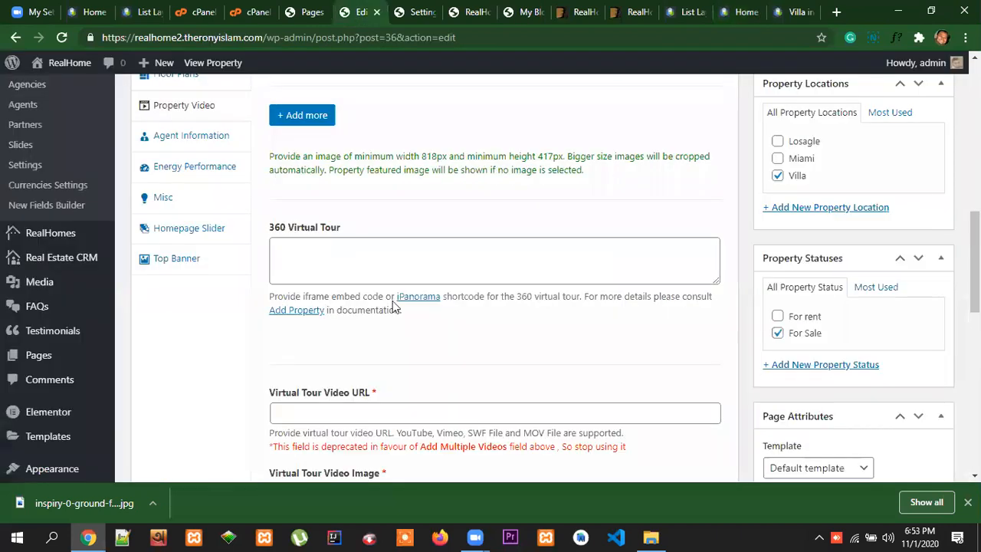
# Paste the copied my.matterport.com iframe embed code into the property's 360 Virtual Tour field and check its source address
pyautogui.rightClick(295, 251)
pyautogui.hotkey('ctrl', 'v')
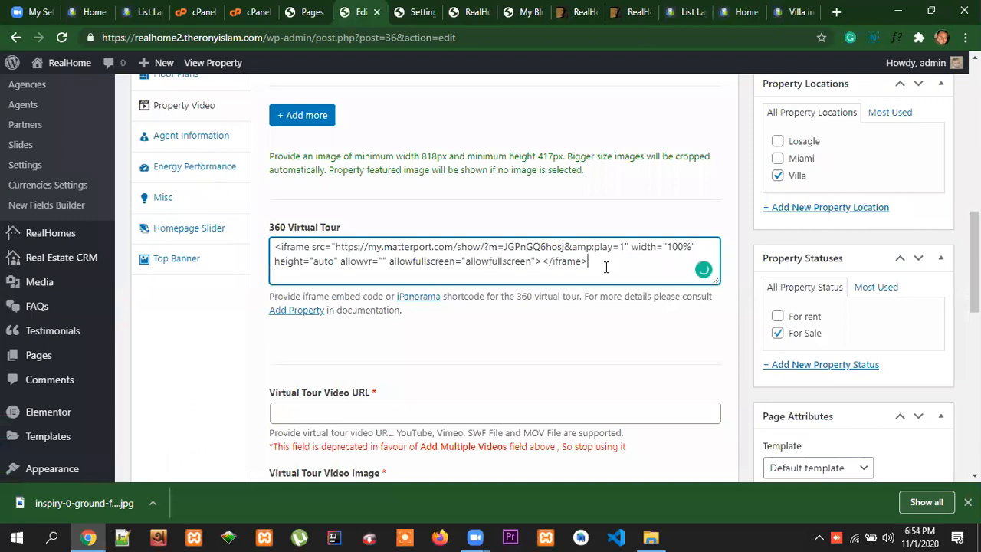
pyautogui.moveTo(266, 243); pyautogui.dragTo(529, 284)
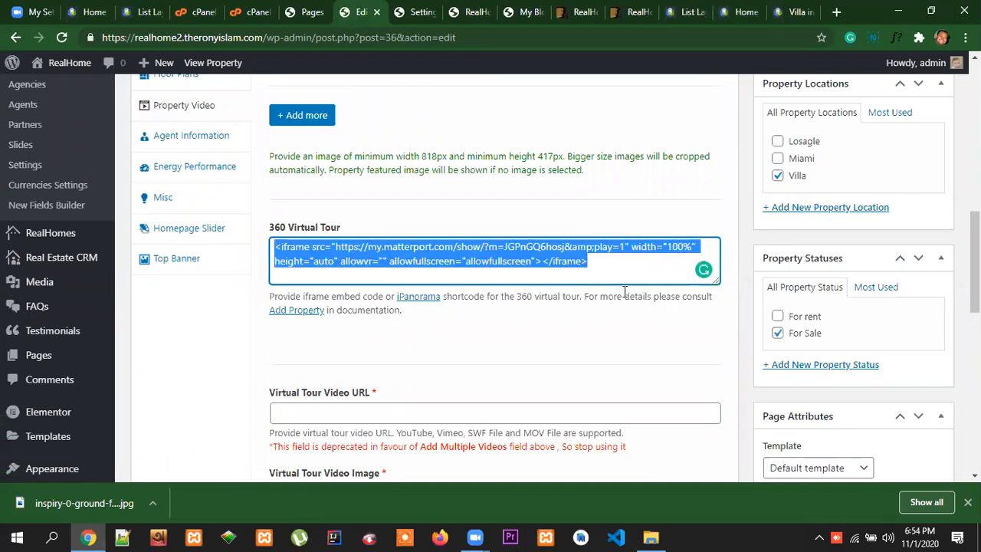
pyautogui.click(657, 391)
pyautogui.scroll(-1, 477, 206)
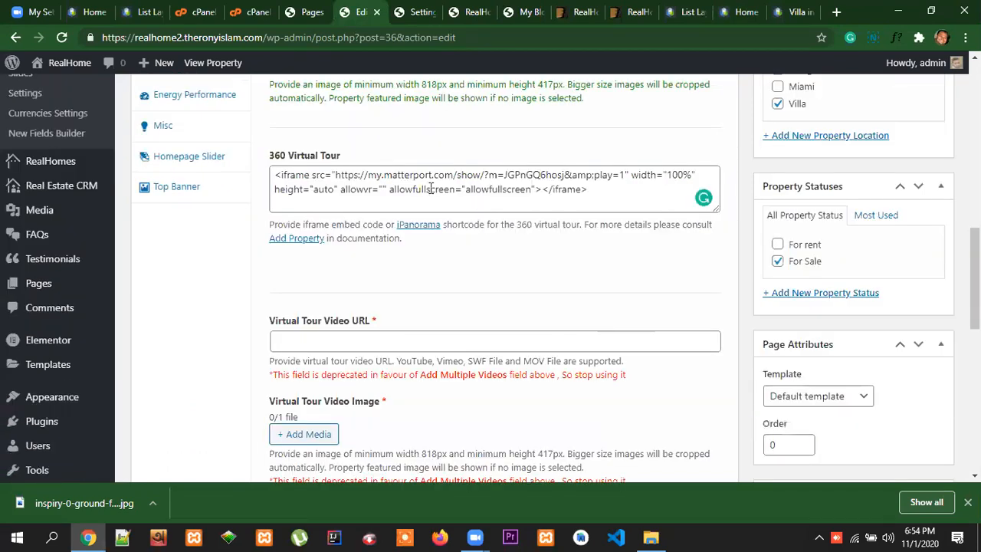
pyautogui.moveTo(368, 175); pyautogui.dragTo(452, 175)
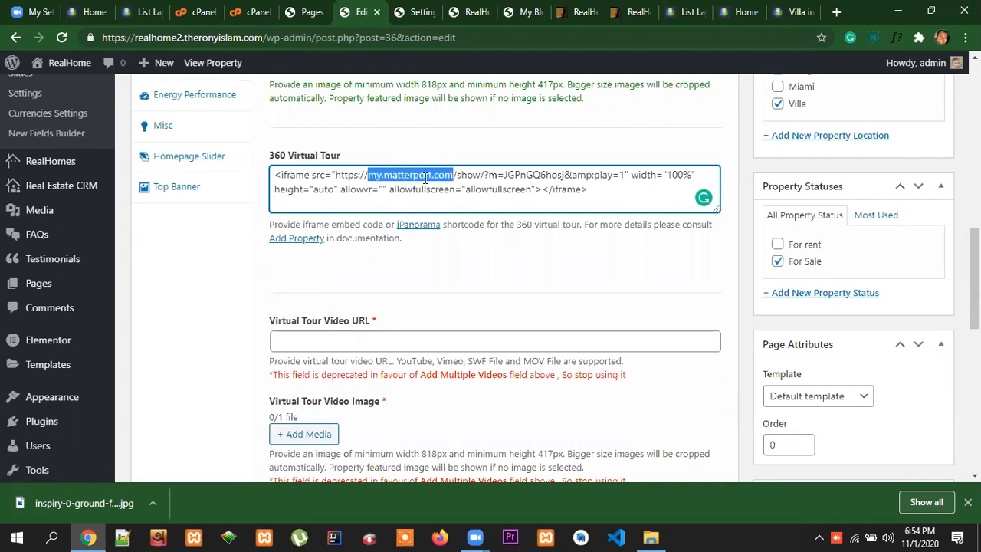
pyautogui.click(582, 295)
# Set the property's agent information box to display Agent Information and select the available agent
pyautogui.scroll(-1, 452, 284)
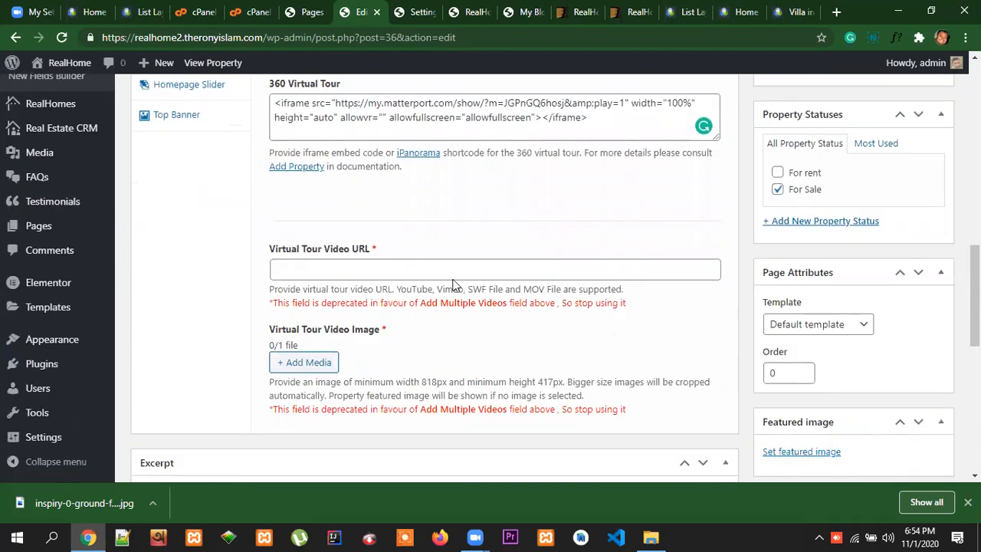
pyautogui.scroll(-4, 472, 352)
pyautogui.scroll(8, 560, 324)
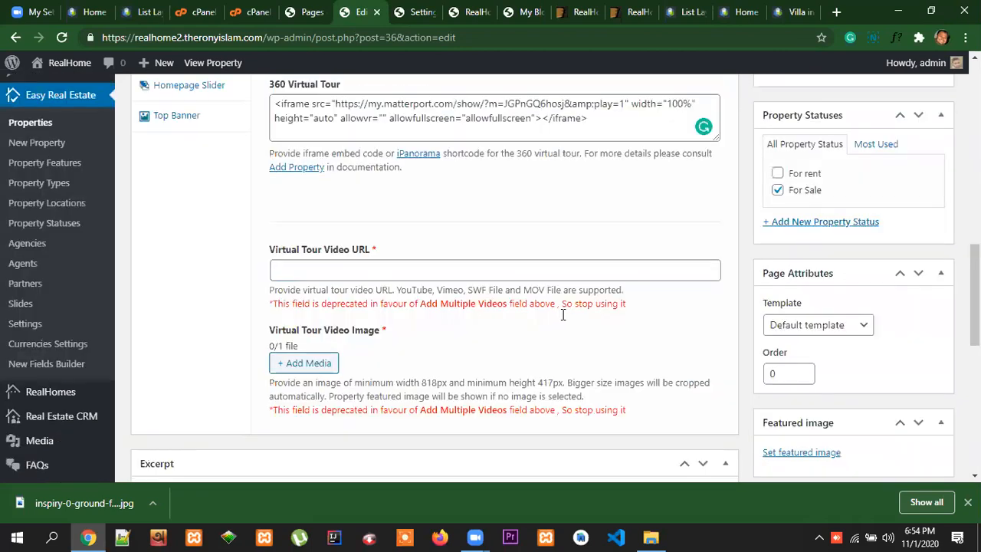
pyautogui.scroll(2, 564, 315)
pyautogui.scroll(-3, 459, 292)
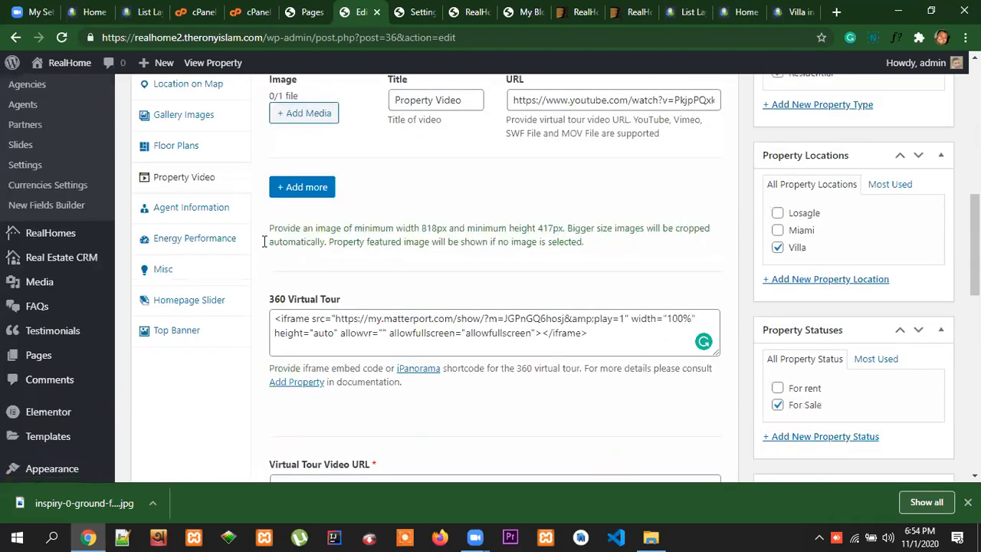
pyautogui.click(178, 207)
pyautogui.scroll(2, 469, 276)
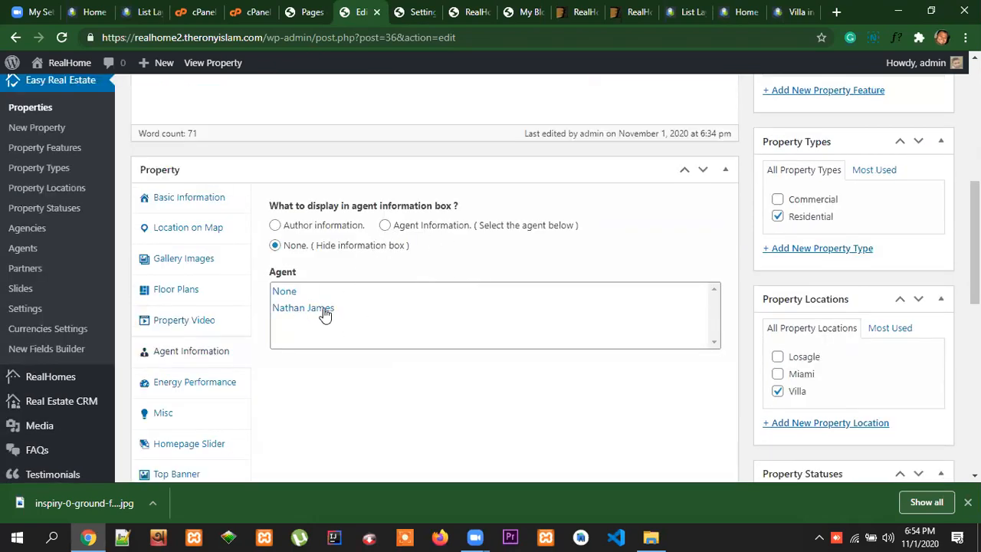
pyautogui.click(384, 227)
pyautogui.click(324, 309)
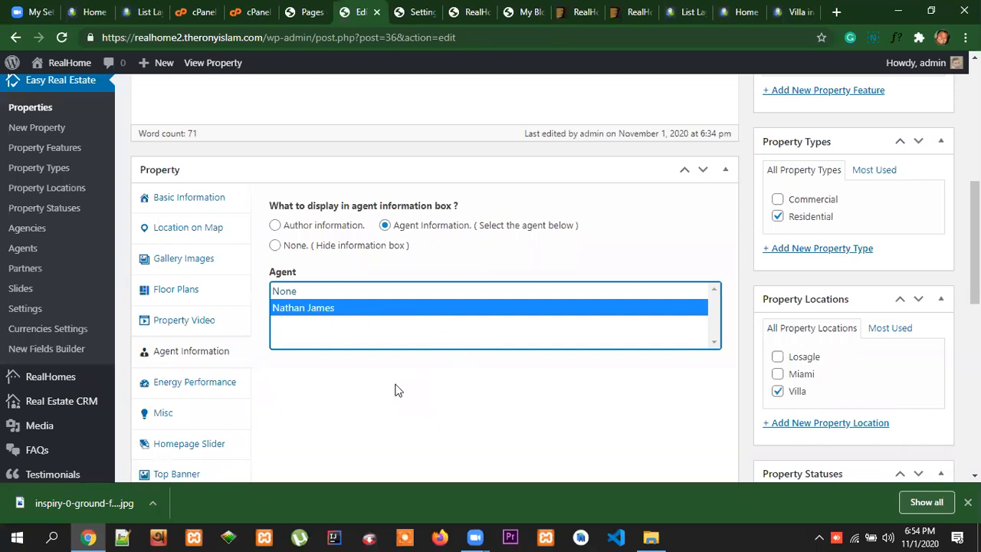
# Open the property's Energy Performance settings and examine the matching Energy Performance section on the demo's Home in Merrick Way page
pyautogui.scroll(-2, 396, 387)
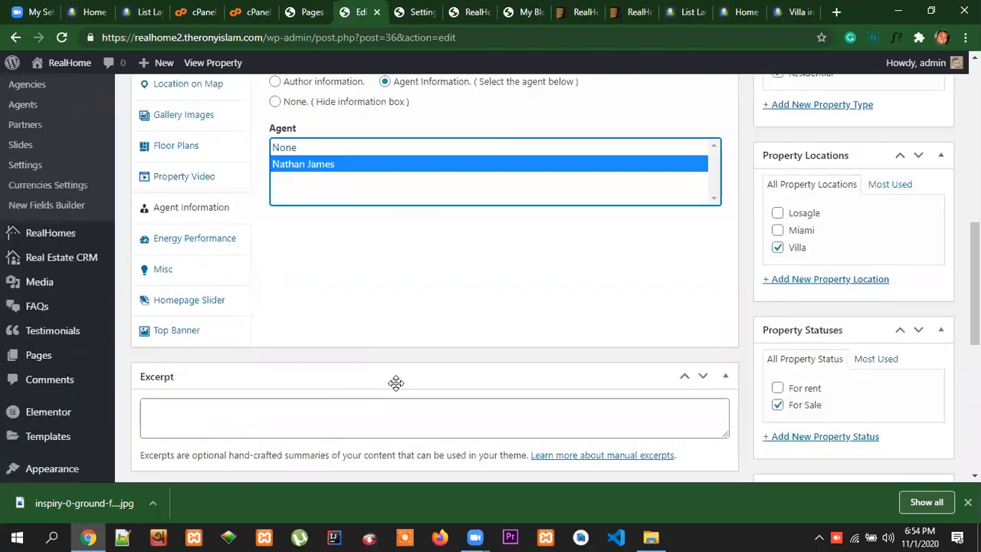
pyautogui.click(184, 238)
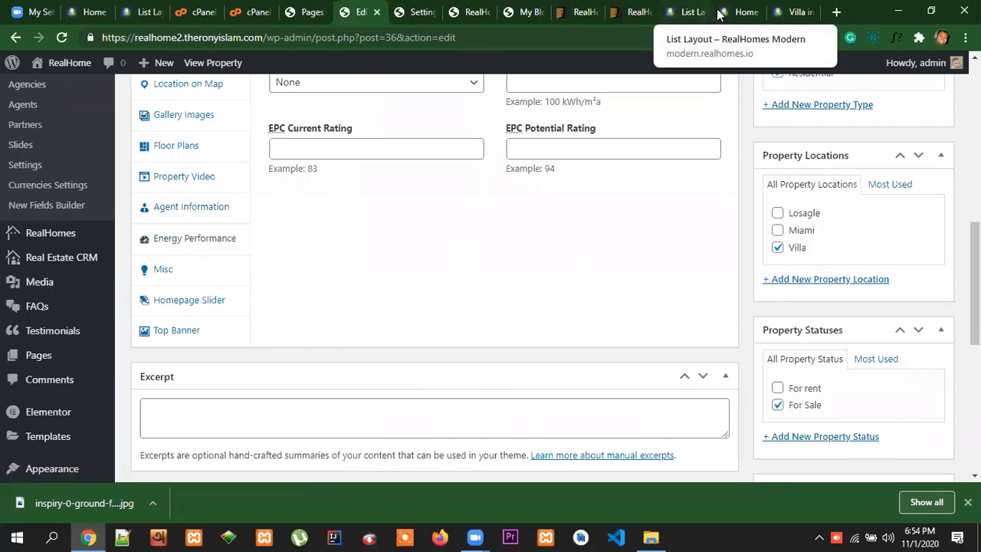
pyautogui.click(741, 12)
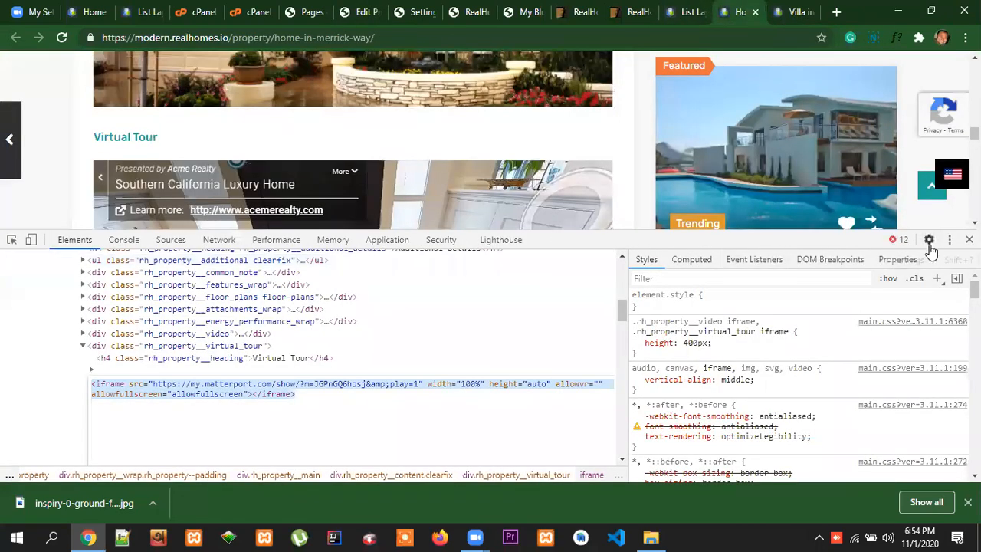
pyautogui.press('F12')
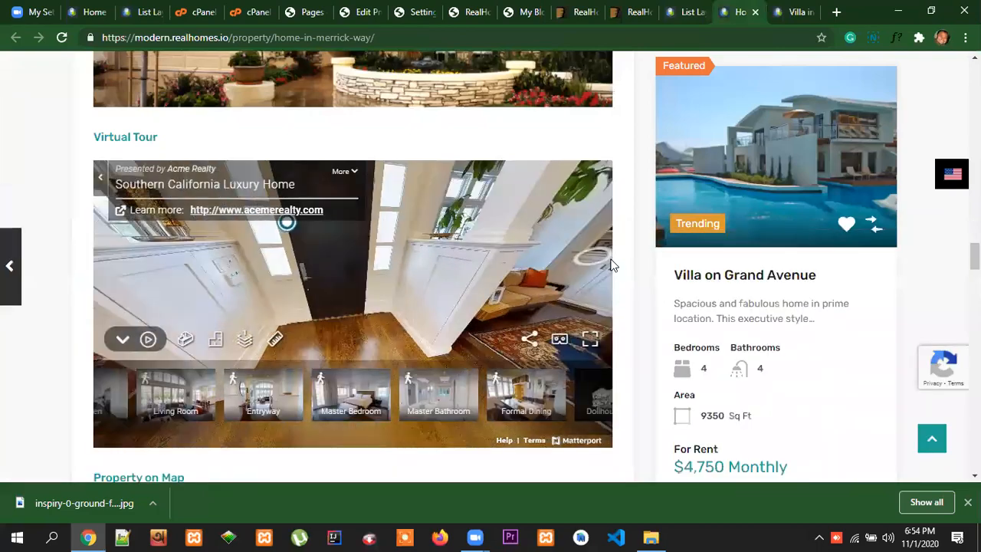
pyautogui.scroll(-10, 637, 273)
pyautogui.scroll(-15, 649, 273)
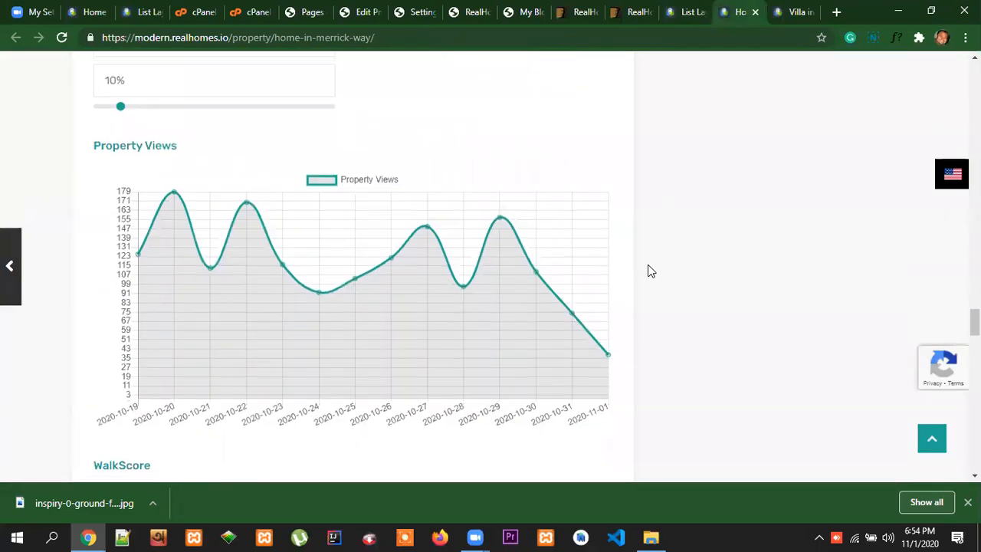
pyautogui.scroll(20, 653, 260)
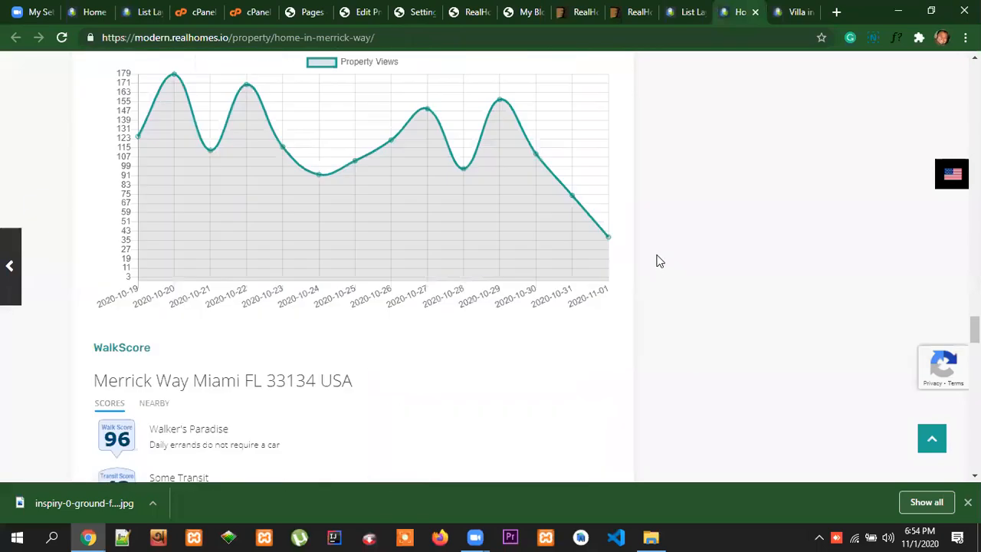
pyautogui.scroll(3, 657, 257)
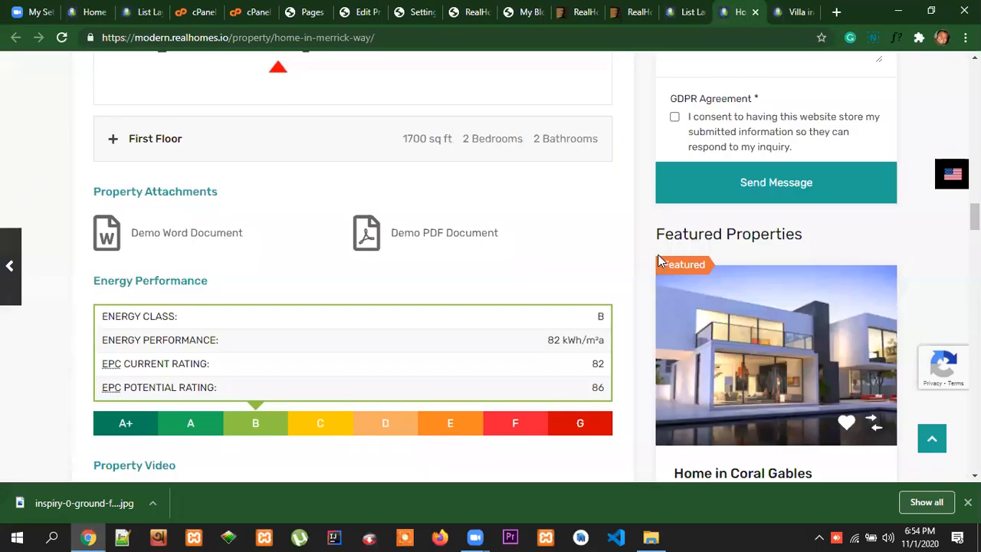
pyautogui.scroll(-2, 657, 254)
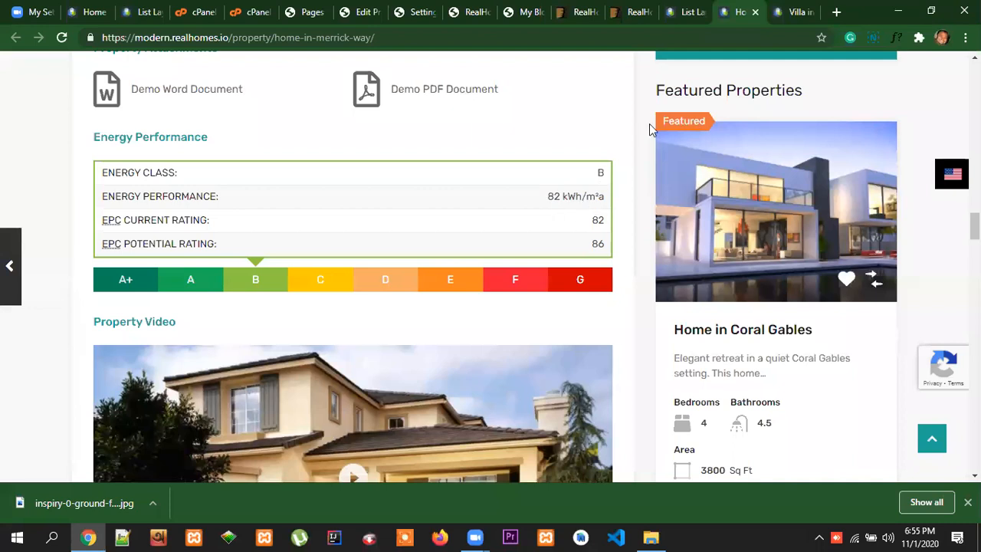
pyautogui.click(360, 13)
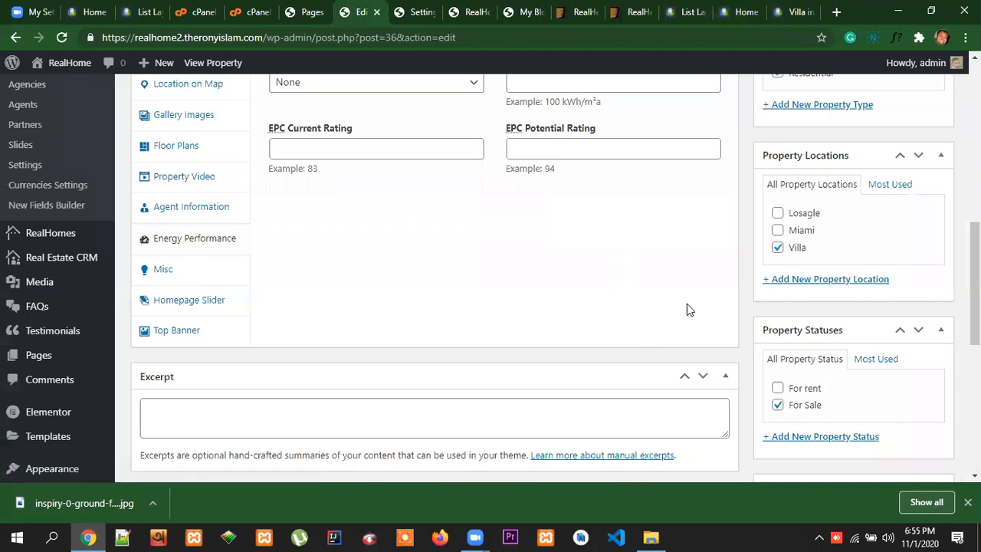
pyautogui.scroll(1, 743, 311)
pyautogui.scroll(-1, 740, 311)
# In the property's Homepage Slider settings, choose Yes for adding this property to the homepage slider
pyautogui.click(204, 308)
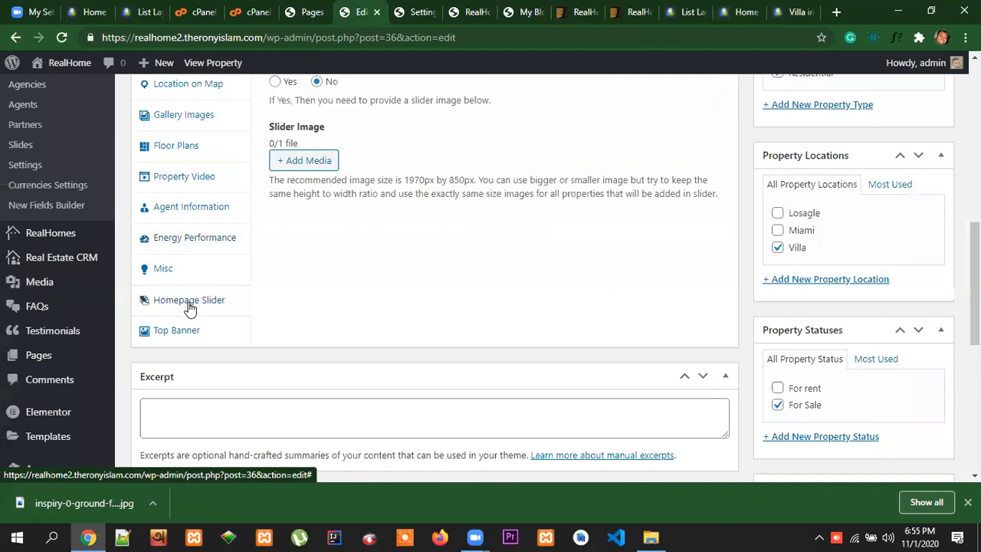
pyautogui.scroll(1, 466, 311)
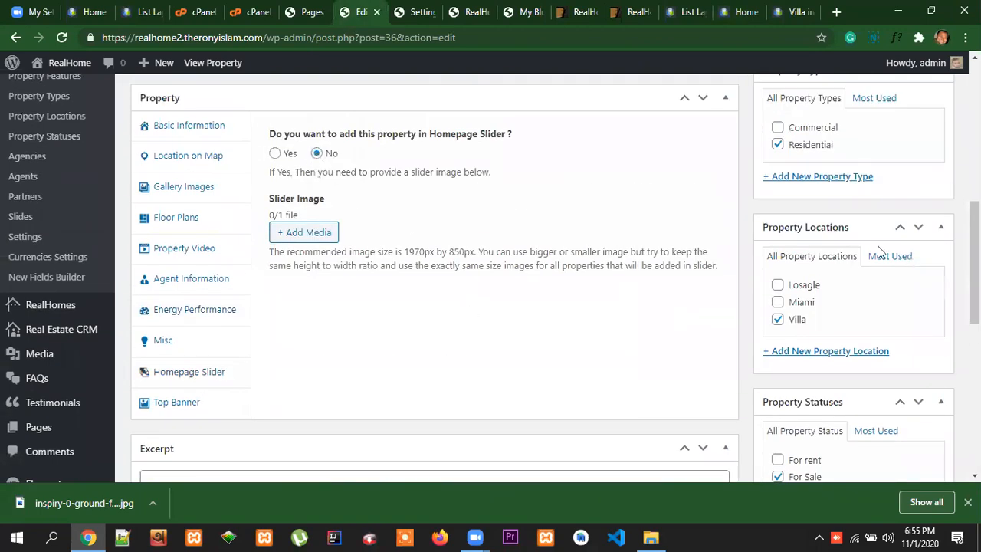
pyautogui.scroll(5, 880, 253)
pyautogui.scroll(-4, 652, 304)
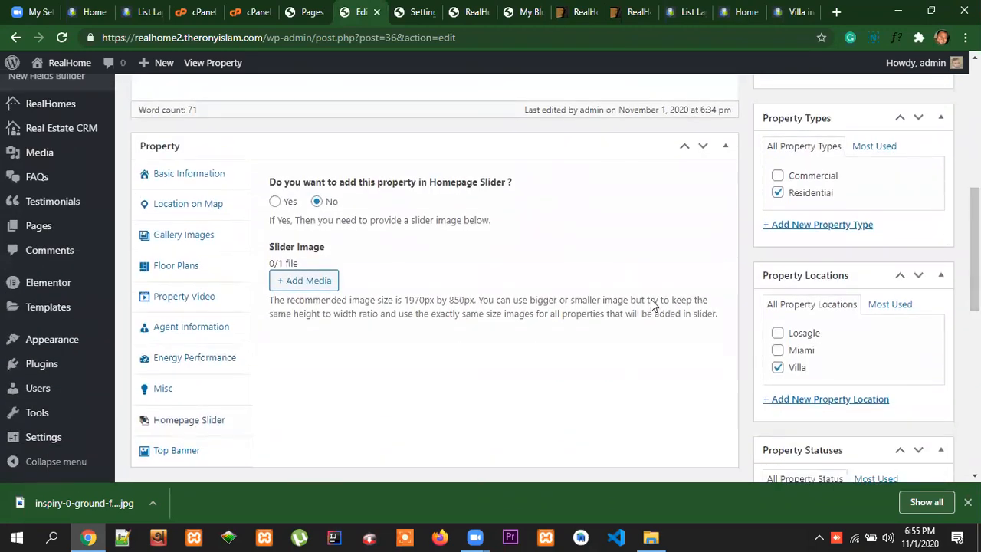
pyautogui.click(274, 201)
# Open the demo site's home page in a separate tab and examine its full-width property slider
pyautogui.click(738, 12)
pyautogui.scroll(15, 214, 97)
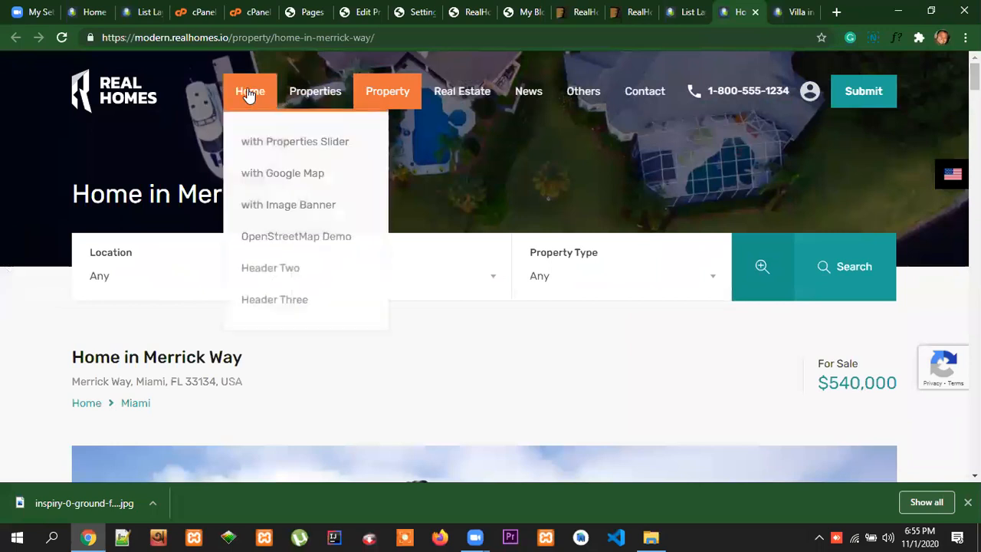
pyautogui.rightClick(259, 94)
pyautogui.click(307, 99)
pyautogui.click(738, 11)
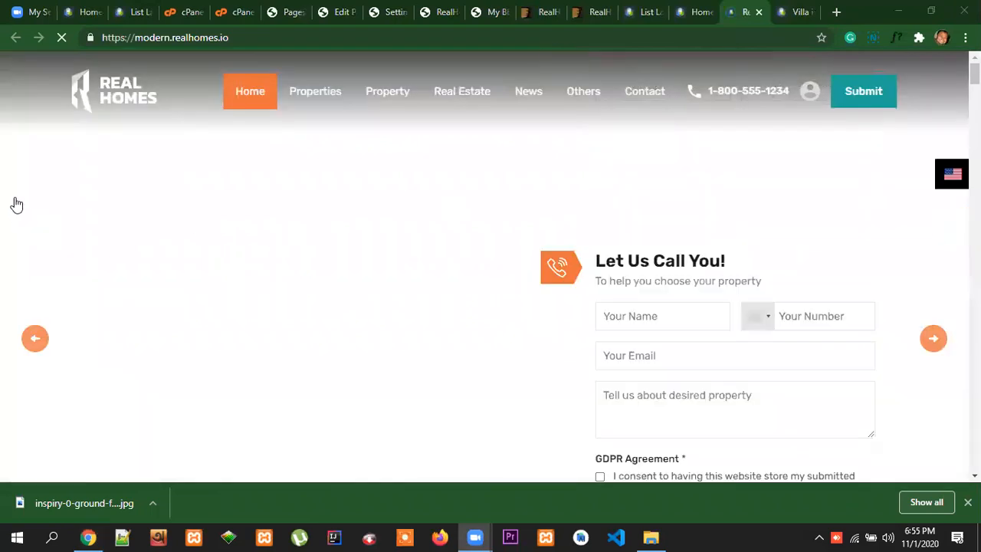
pyautogui.scroll(-2, 261, 262)
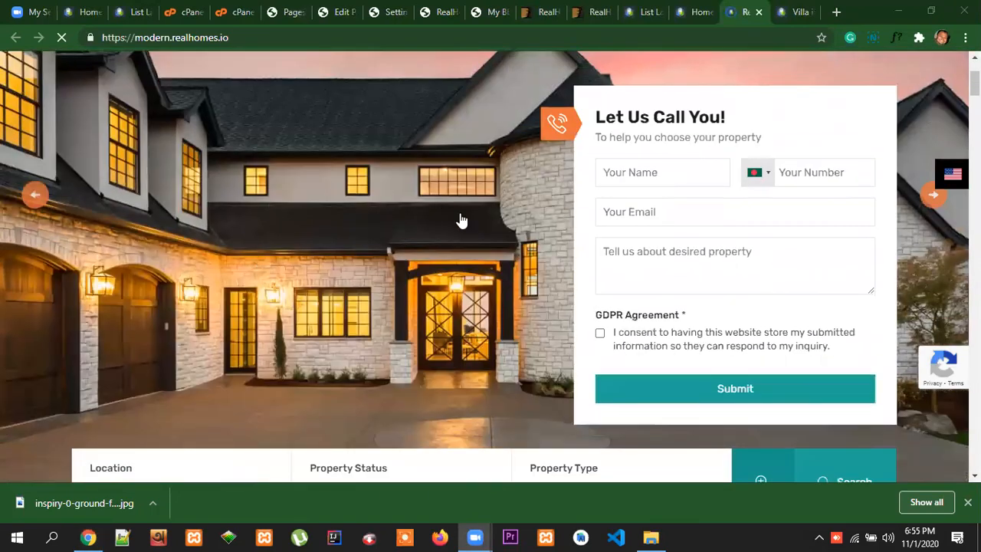
pyautogui.scroll(1, 490, 226)
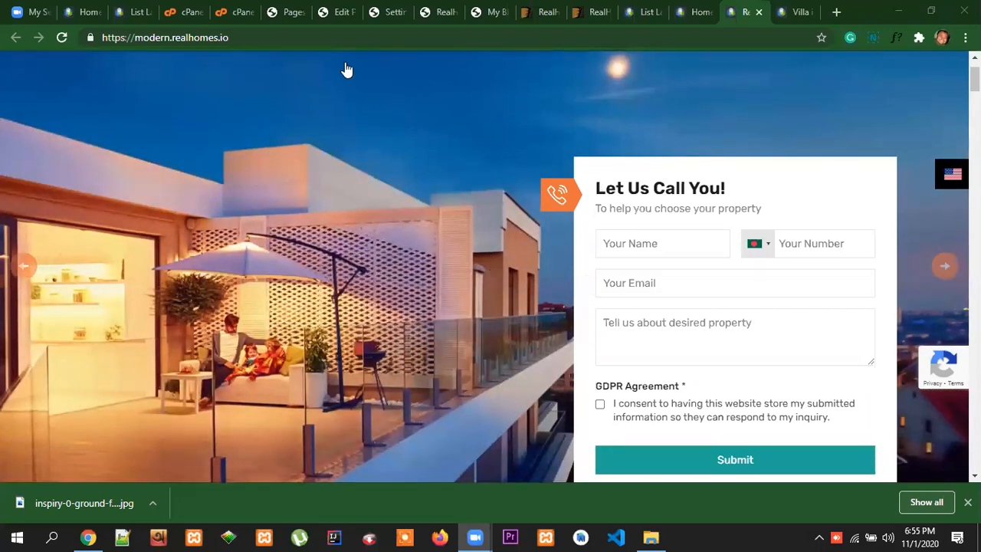
# Back in the property editor, set the house exterior photo from the media library as the Slider Image
pyautogui.click(346, 13)
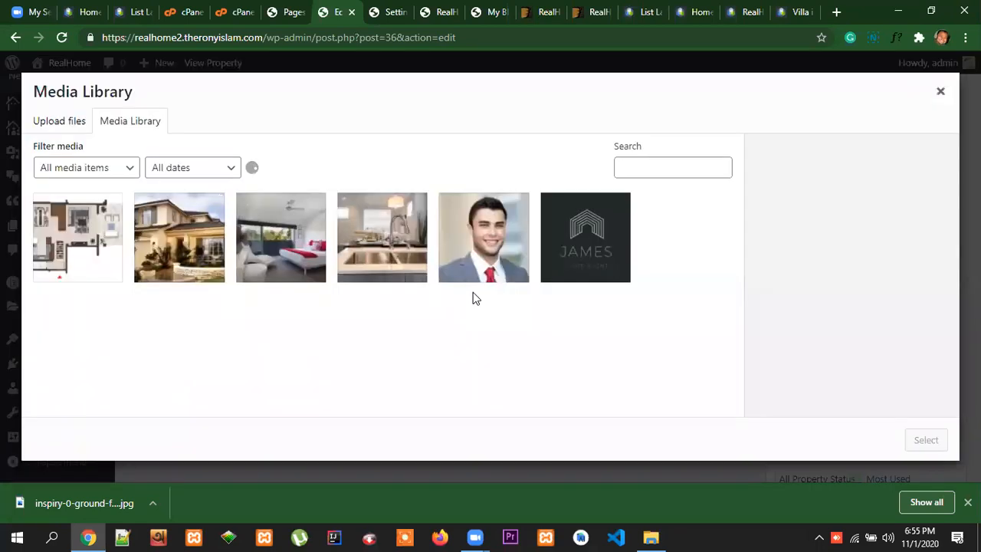
pyautogui.click(187, 243)
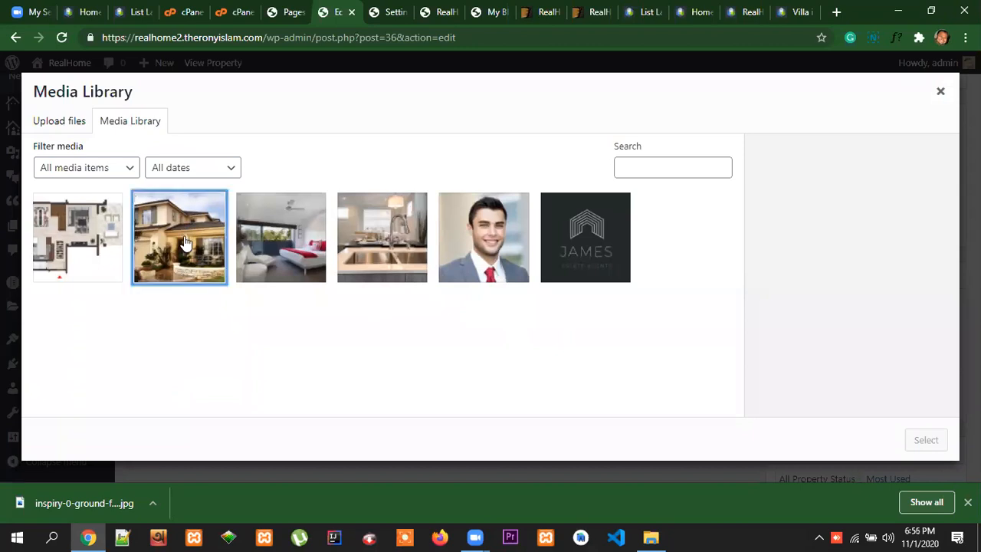
pyautogui.click(938, 441)
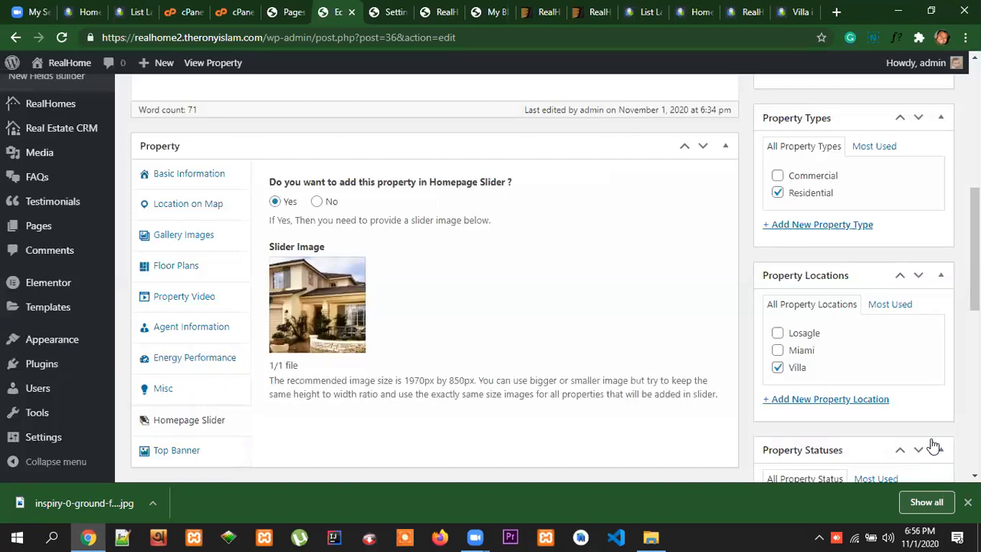
# Open the property's Top Banner settings and examine the header banner behind the title on the demo's Home in Merrick Way page
pyautogui.scroll(-2, 679, 340)
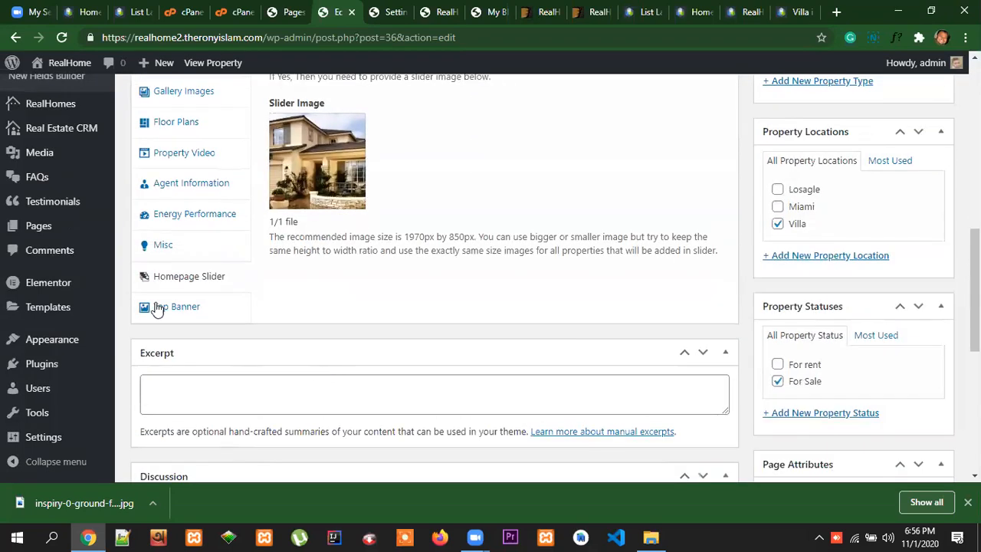
pyautogui.click(161, 306)
pyautogui.scroll(1, 812, 183)
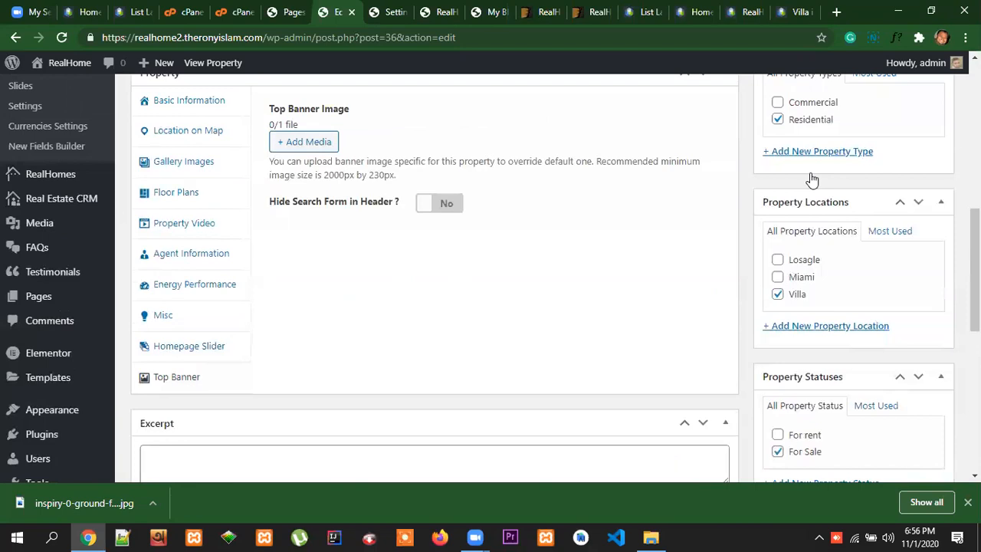
pyautogui.click(698, 12)
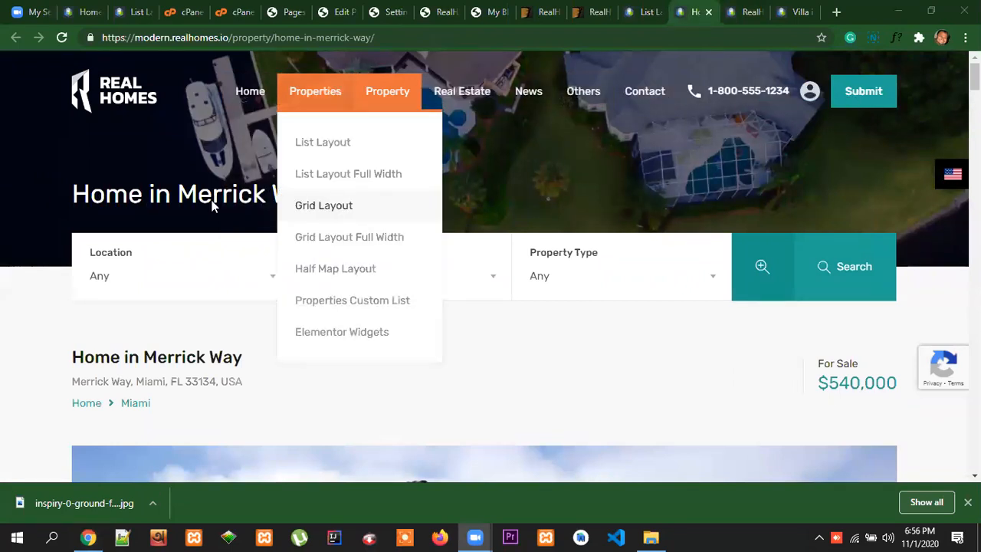
pyautogui.moveTo(72, 193); pyautogui.dragTo(314, 200)
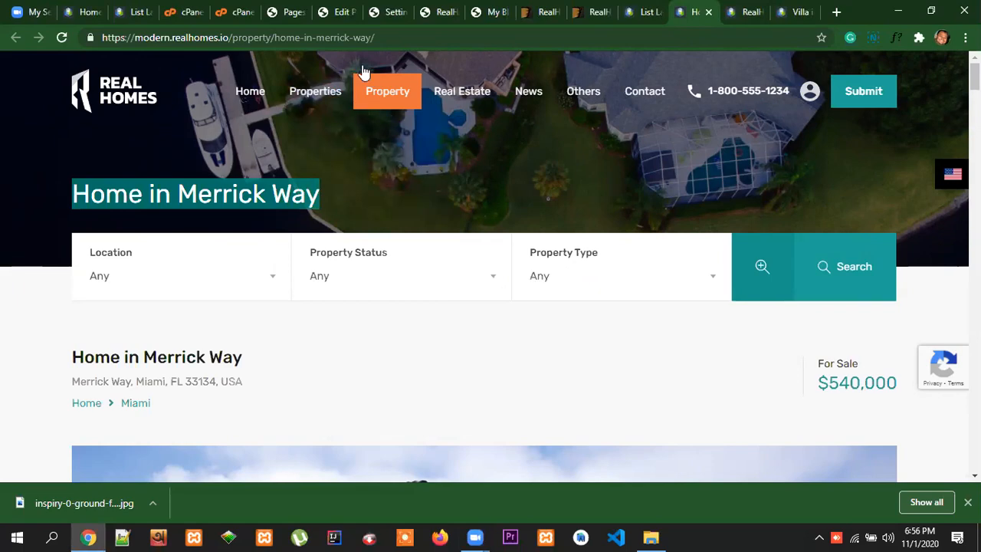
pyautogui.scroll(-7, 598, 342)
pyautogui.scroll(7, 607, 342)
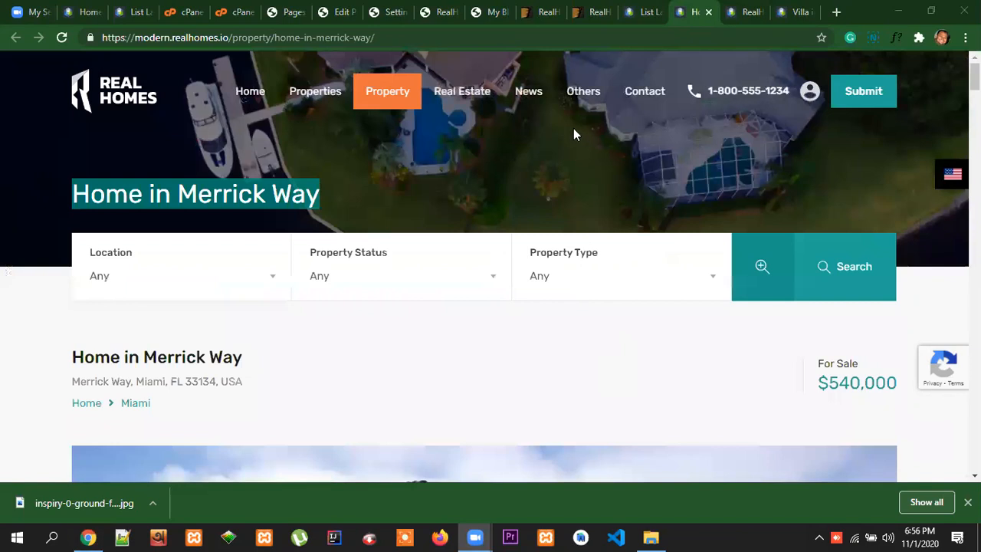
pyautogui.click(337, 13)
pyautogui.scroll(3, 483, 315)
pyautogui.scroll(-3, 512, 285)
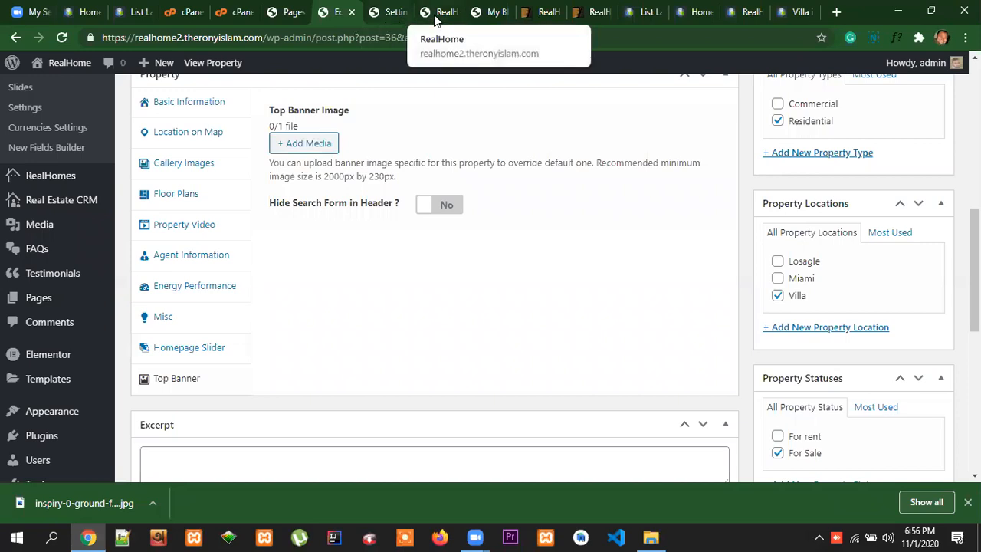
pyautogui.click(747, 12)
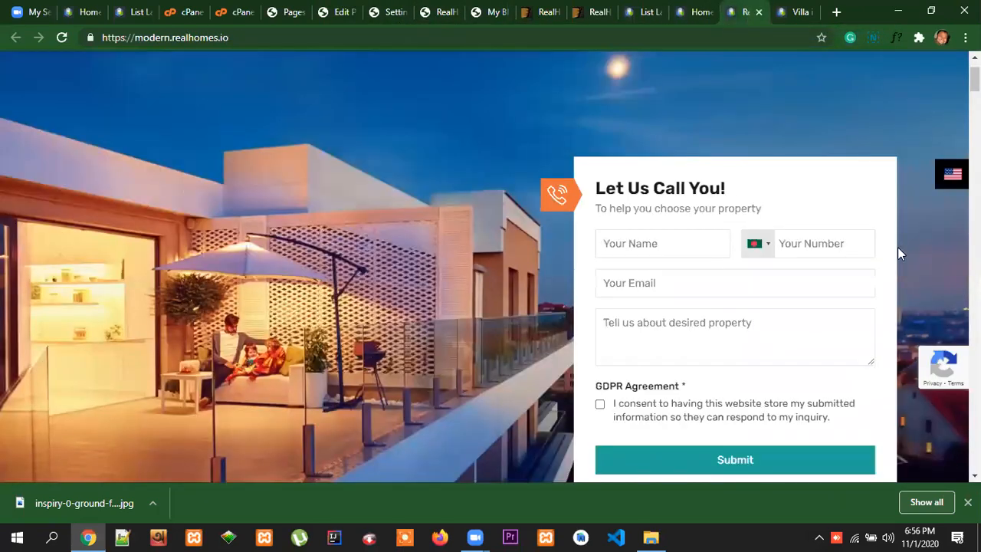
pyautogui.click(696, 13)
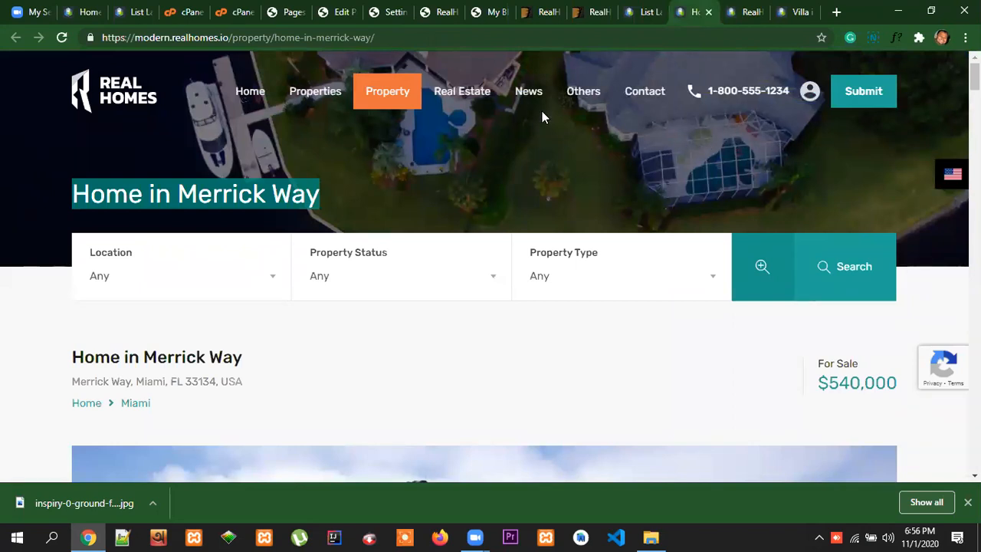
# Set property-01-exterior.jpg from the media library as the property's Top Banner Image
pyautogui.click(356, 14)
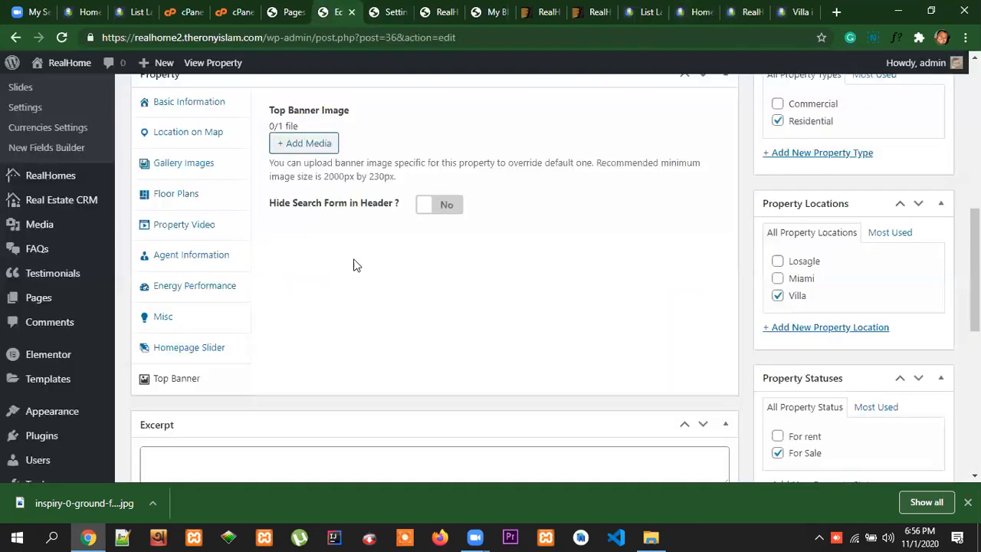
pyautogui.click(321, 150)
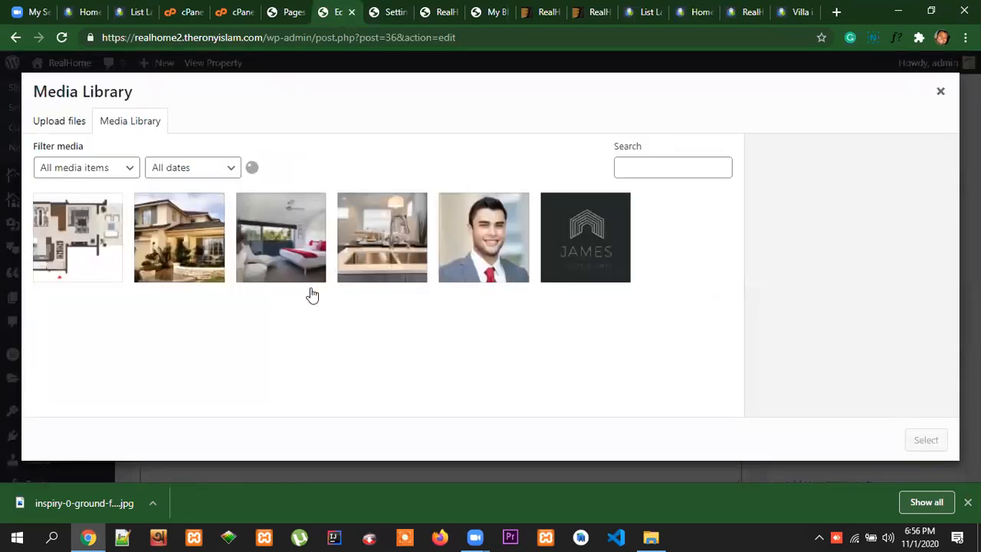
pyautogui.click(191, 249)
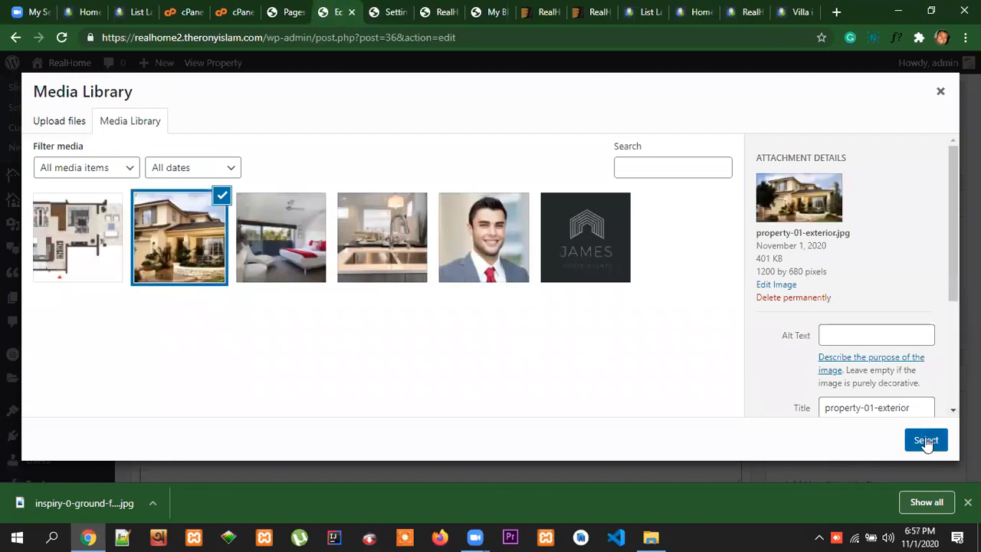
pyautogui.click(929, 440)
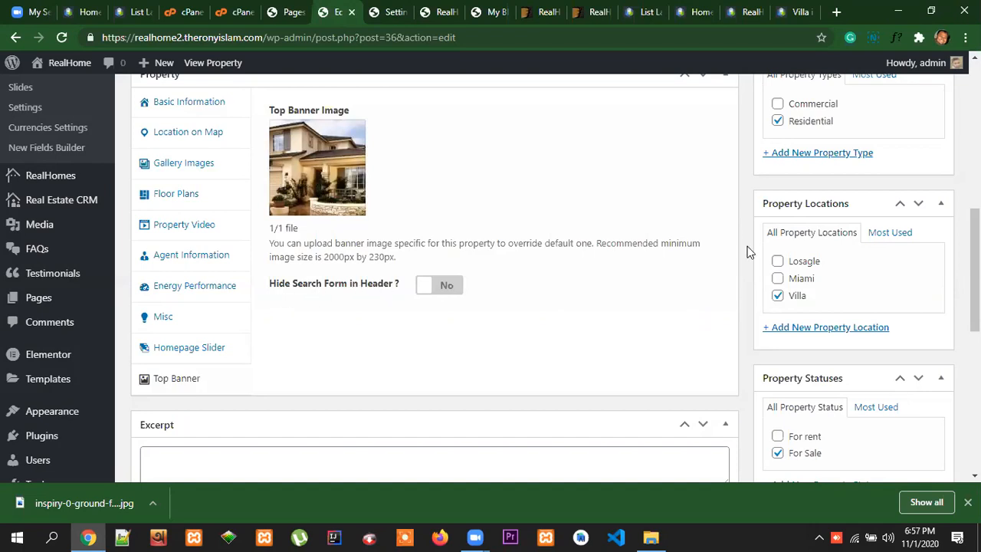
# Compare the demo's home page slider with its Home in Merrick Way page banner, and return to the property's Top Banner settings
pyautogui.click(748, 12)
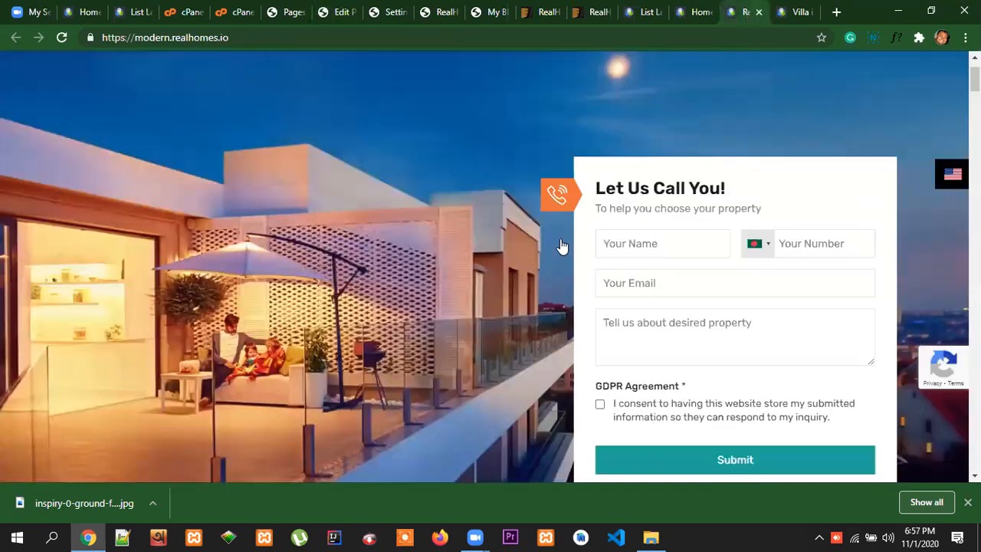
pyautogui.click(700, 11)
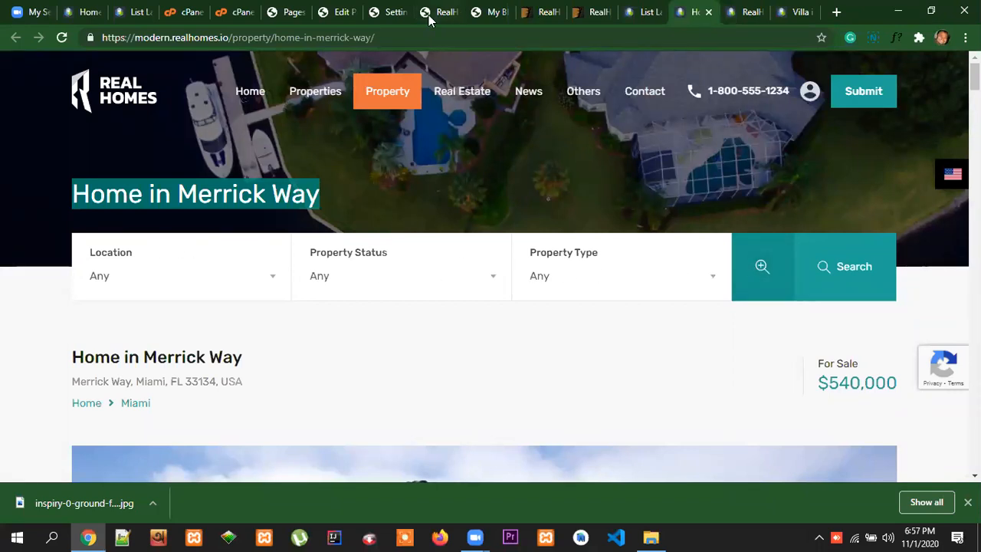
pyautogui.click(342, 15)
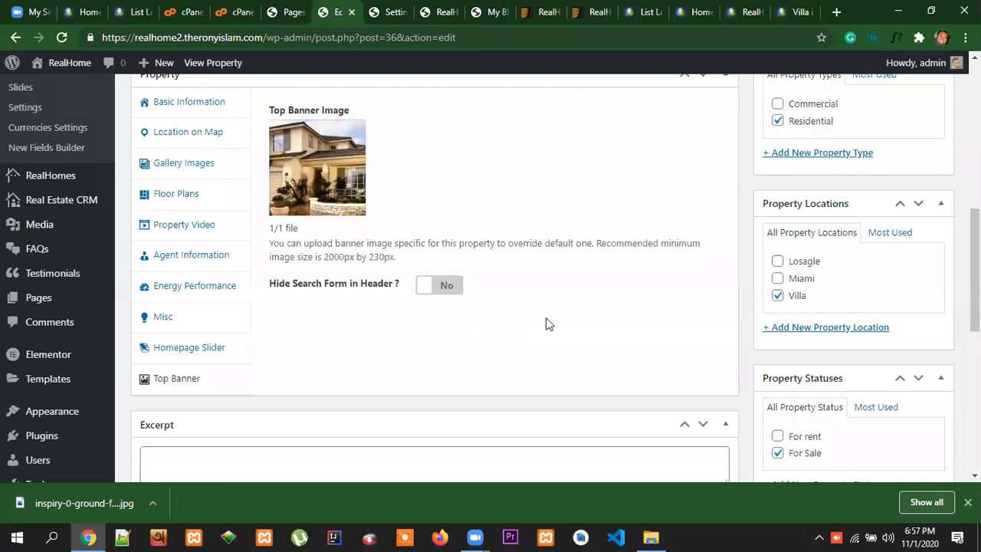
pyautogui.scroll(-3, 549, 321)
pyautogui.scroll(5, 548, 324)
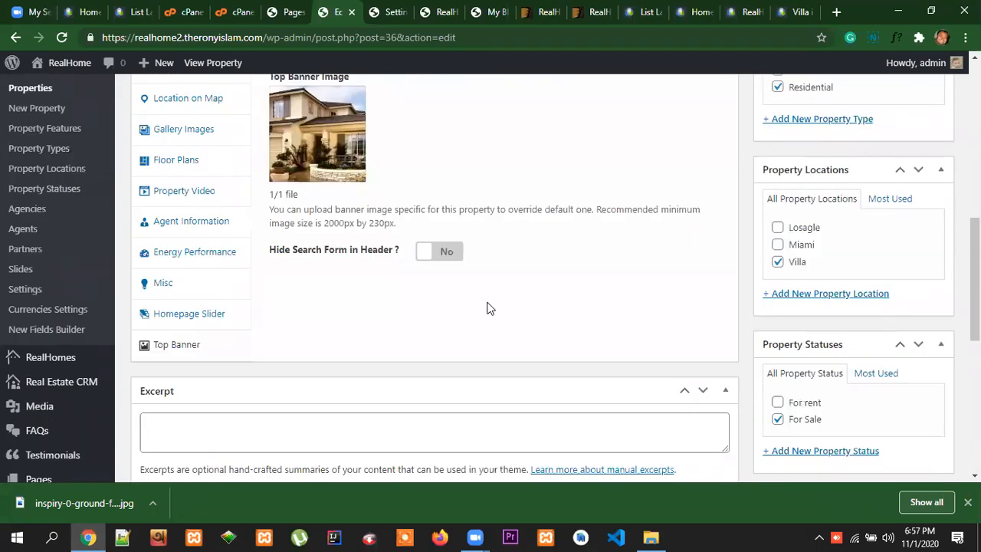
# Review the property editor's remaining sections below Top Banner, from Excerpt and Discussion through Author and Additional Details
pyautogui.scroll(-6, 212, 307)
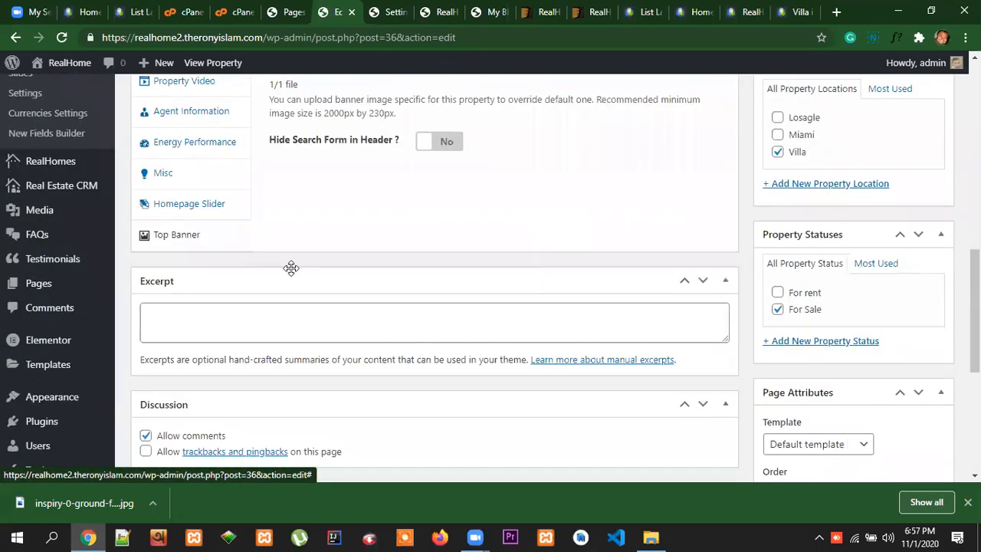
pyautogui.scroll(-1, 526, 267)
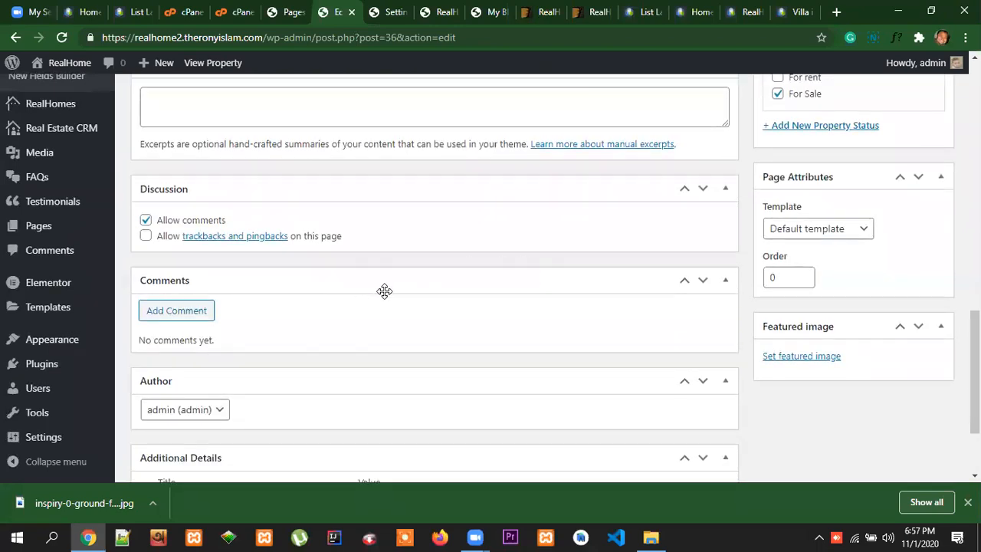
pyautogui.scroll(-2, 384, 290)
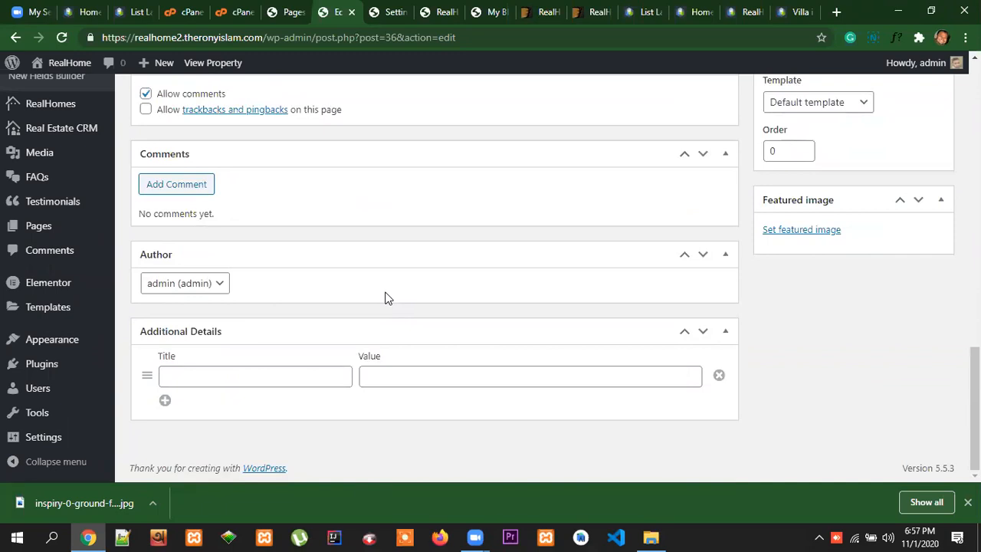
pyautogui.scroll(1, 459, 278)
pyautogui.scroll(-1, 345, 283)
pyautogui.scroll(3, 624, 307)
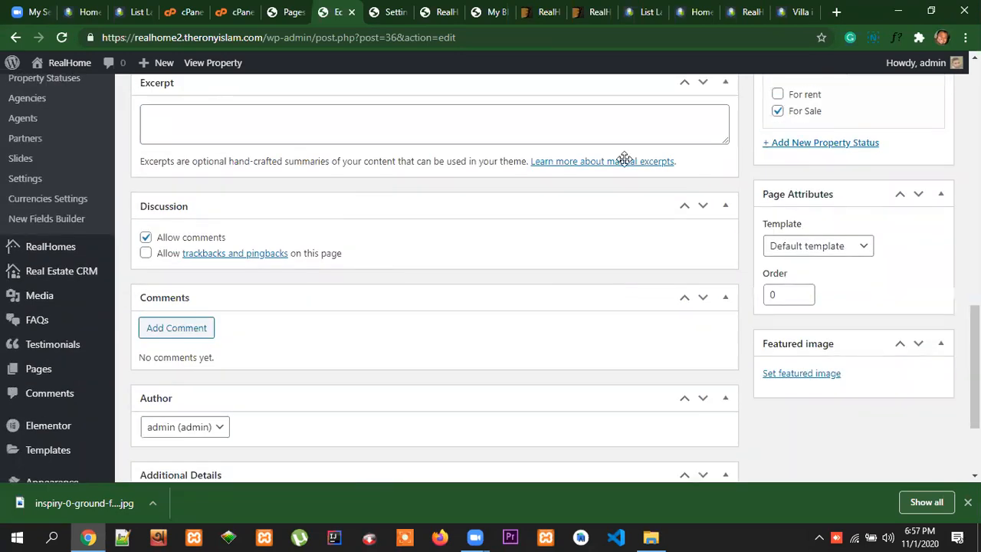
# Examine the Additional Details list on the demo's Home in Merrick Way page, from Bedroom Features to Floors
pyautogui.click(699, 13)
pyautogui.scroll(-10, 605, 330)
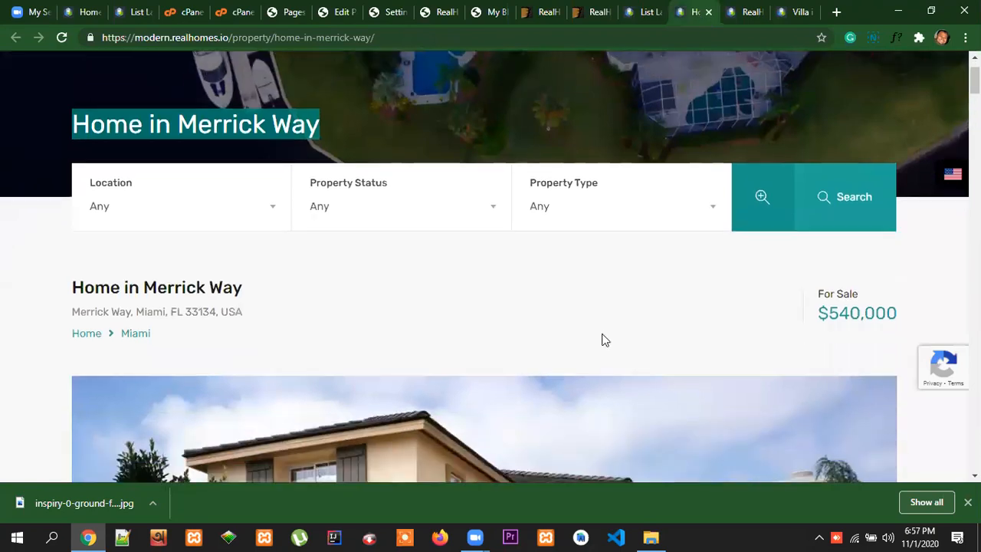
pyautogui.scroll(-8, 608, 315)
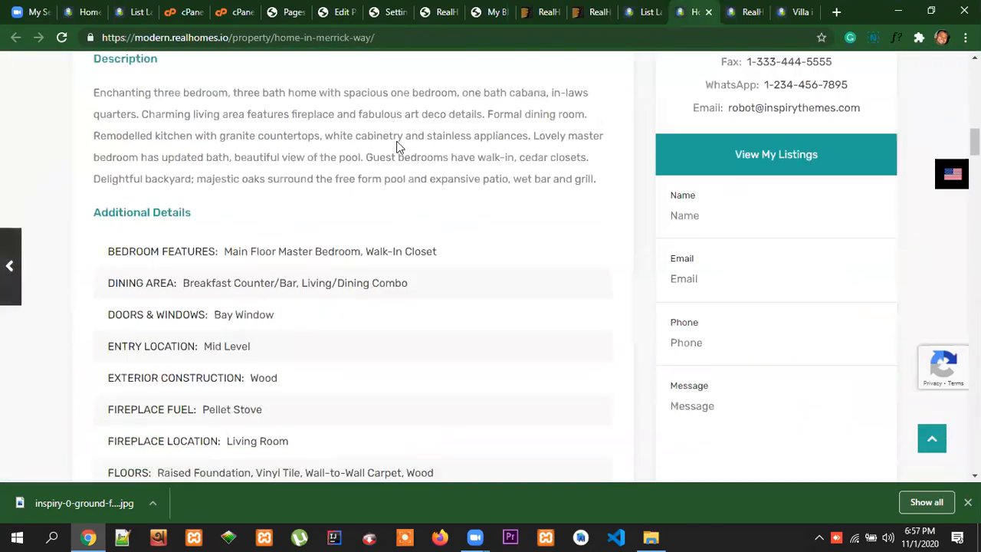
pyautogui.moveTo(92, 70); pyautogui.dragTo(172, 95)
pyautogui.moveTo(108, 107); pyautogui.dragTo(448, 335)
pyautogui.scroll(2, 475, 331)
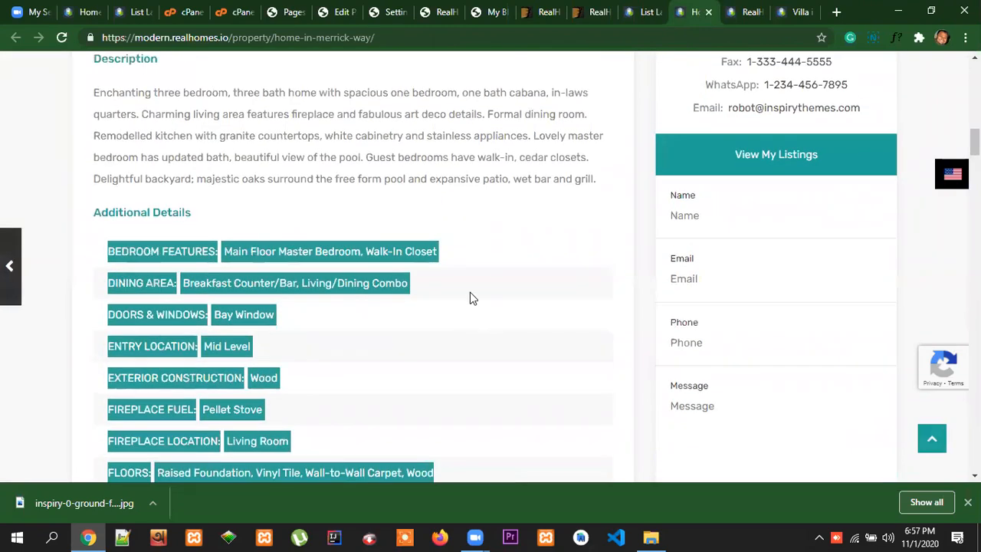
pyautogui.click(479, 261)
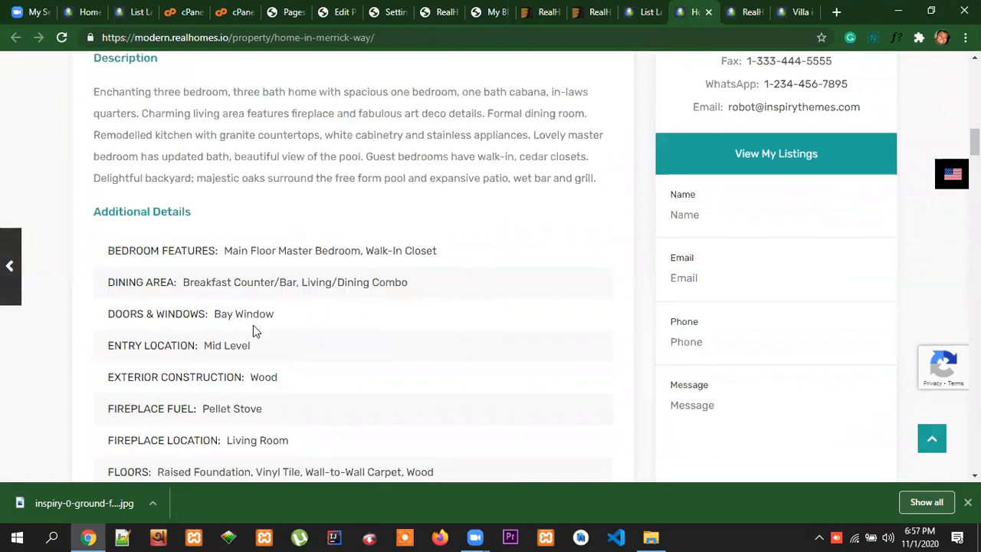
pyautogui.scroll(-2, 253, 325)
pyautogui.moveTo(445, 328); pyautogui.dragTo(165, 330)
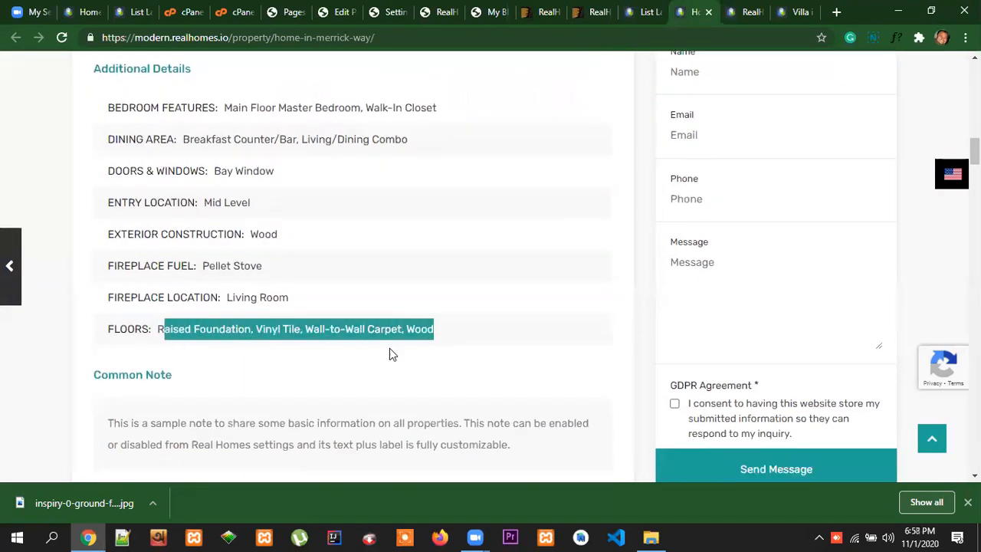
# Copy BEDROOM FEATURES from the demo page into the property's first Additional Details title
pyautogui.click(342, 12)
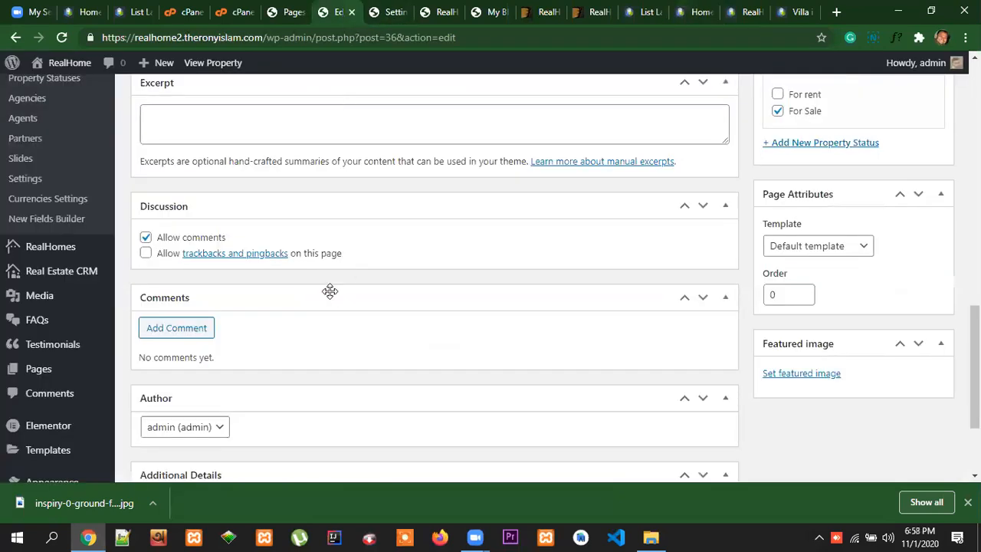
pyautogui.scroll(-2, 287, 313)
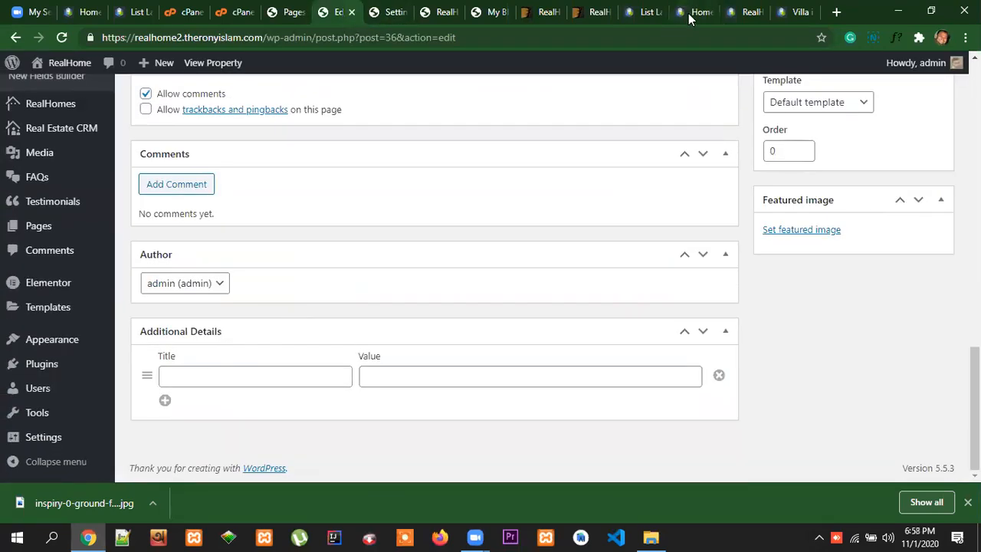
pyautogui.click(688, 19)
pyautogui.scroll(1, 421, 192)
pyautogui.moveTo(214, 180); pyautogui.dragTo(110, 180)
pyautogui.hotkey('ctrl', 'c')
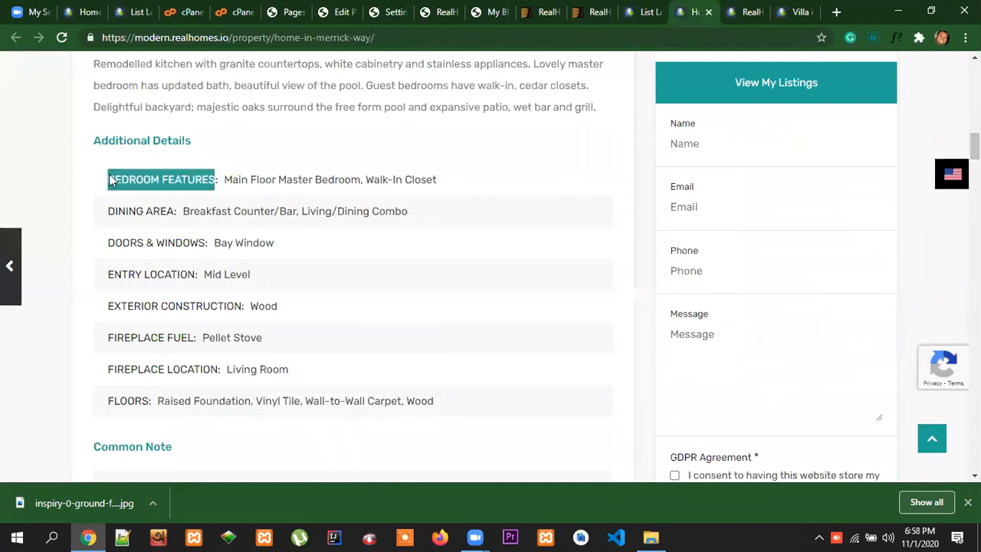
pyautogui.click(343, 17)
pyautogui.click(210, 376)
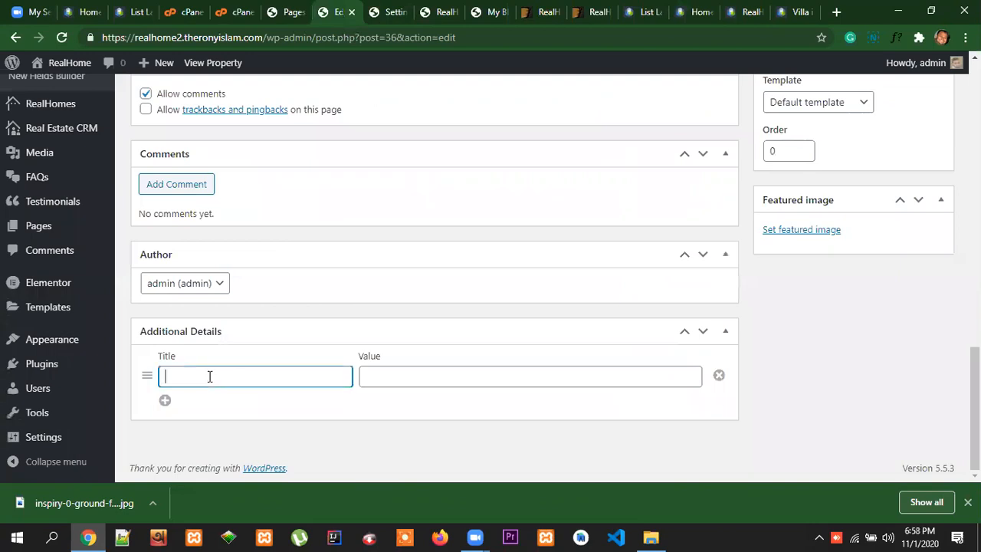
pyautogui.hotkey('ctrl', 'v')
# Copy "Main Floor Master Bedroom, Walk-In Closet" from the demo page as the value of the BEDROOM FEATURES detail
pyautogui.click(752, 19)
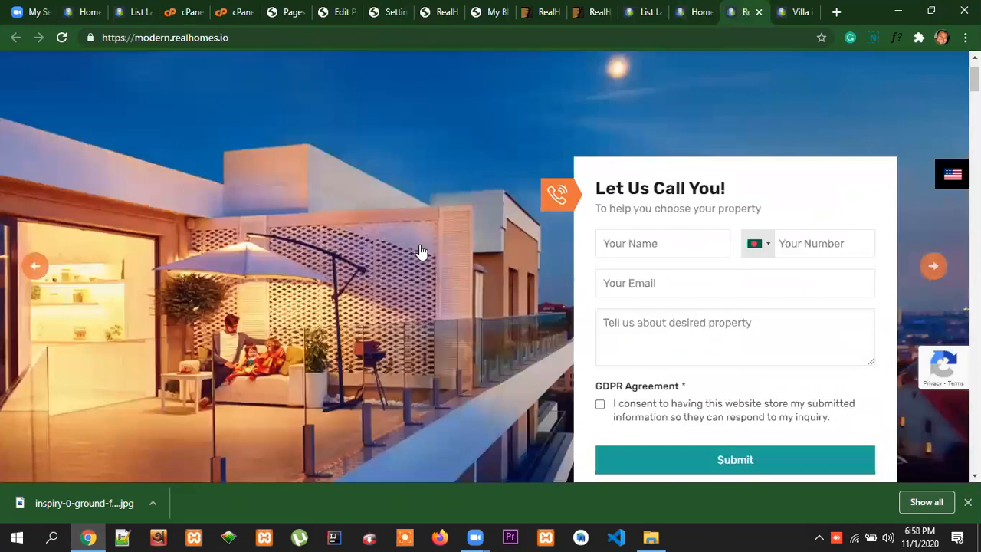
pyautogui.click(700, 13)
pyautogui.moveTo(223, 185); pyautogui.dragTo(449, 185)
pyautogui.hotkey('ctrl', 'c')
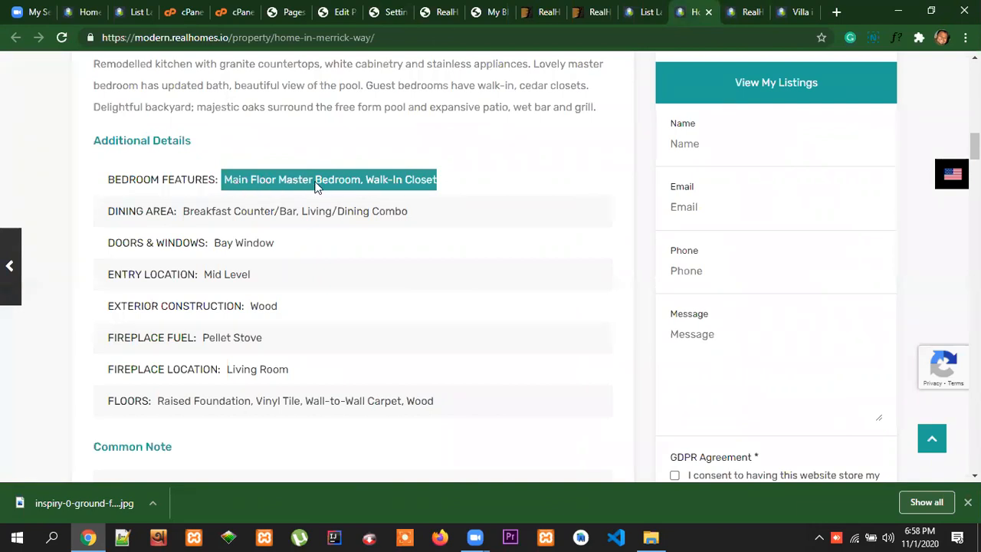
pyautogui.click(346, 13)
pyautogui.click(397, 373)
pyautogui.hotkey('ctrl', 'v')
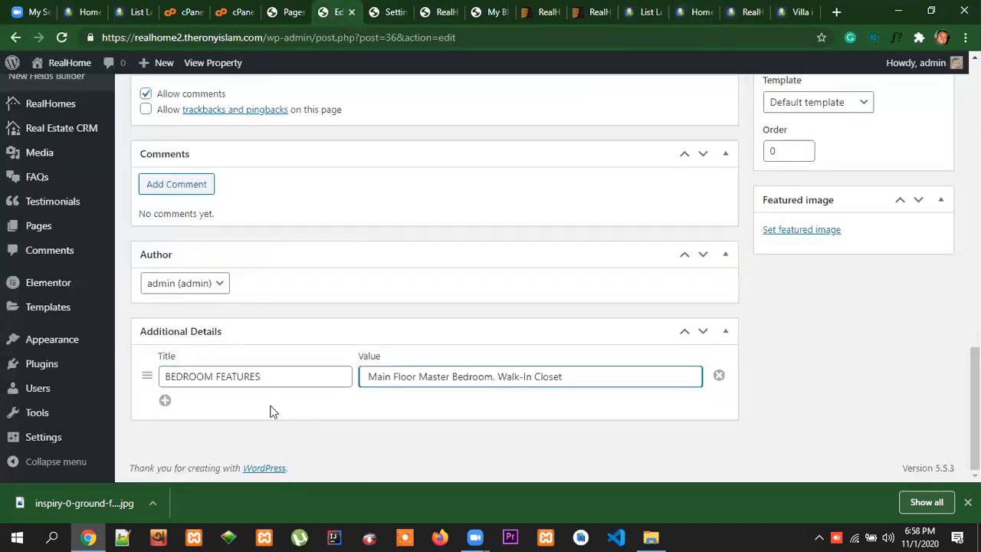
# Add several empty title and value rows beneath BEDROOM FEATURES in the property's Additional Details
pyautogui.click(166, 404)
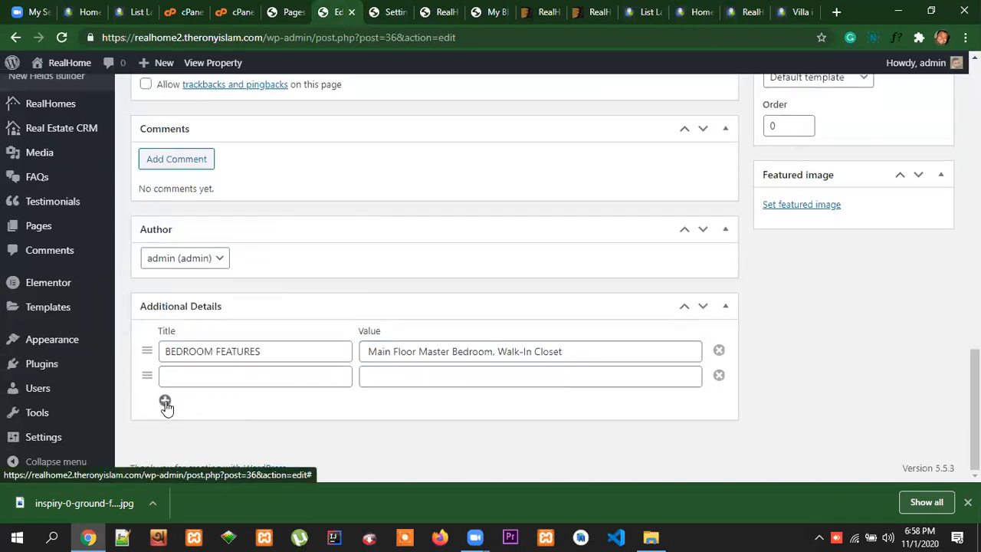
pyautogui.click(261, 374)
pyautogui.click(425, 378)
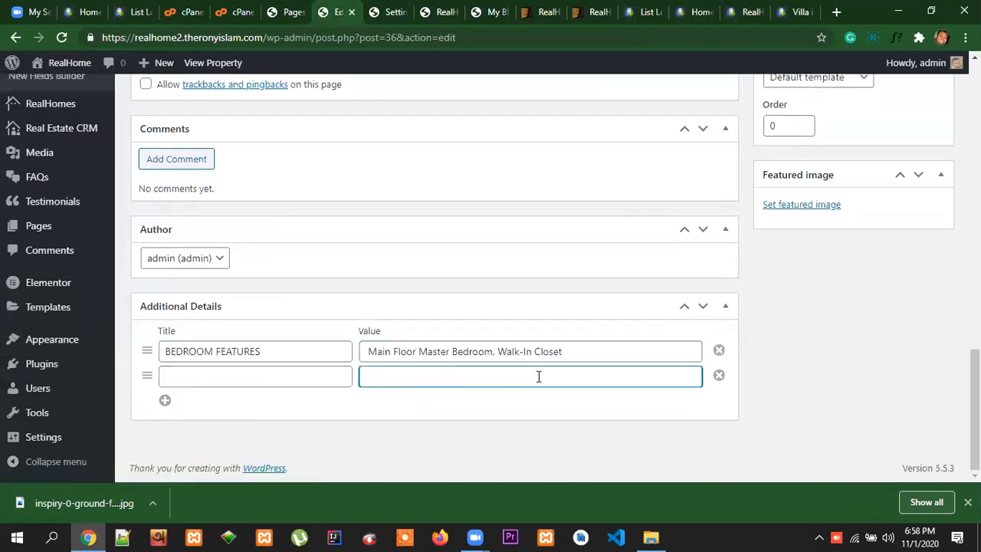
pyautogui.click(309, 381)
pyautogui.click(435, 378)
pyautogui.click(166, 402)
pyautogui.click(166, 401)
pyautogui.click(166, 402)
pyautogui.click(165, 401)
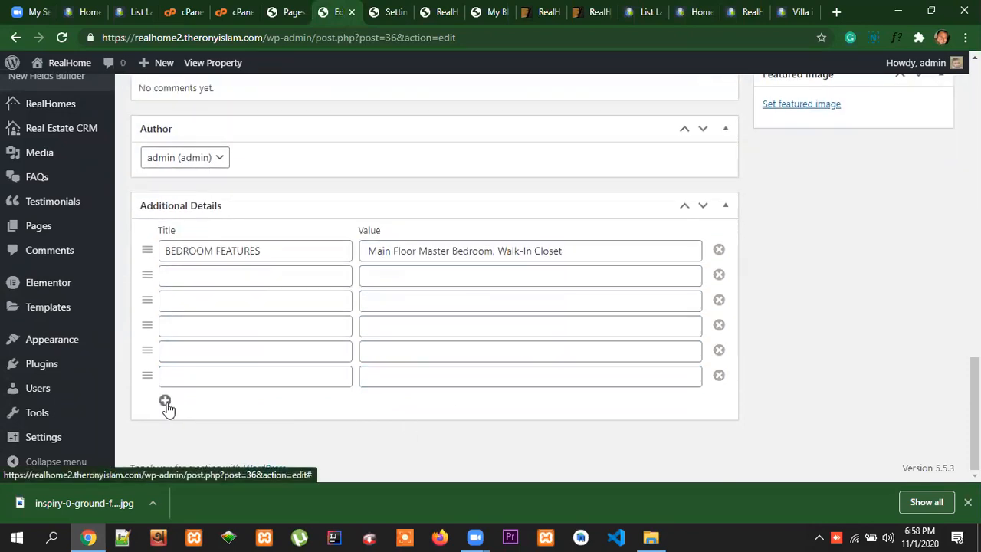
pyautogui.click(165, 401)
# Remove all the empty rows beneath BEDROOM FEATURES from the Additional Details
pyautogui.click(222, 268)
pyautogui.click(719, 375)
pyautogui.click(719, 375)
pyautogui.click(719, 375)
pyautogui.click(718, 375)
pyautogui.click(719, 375)
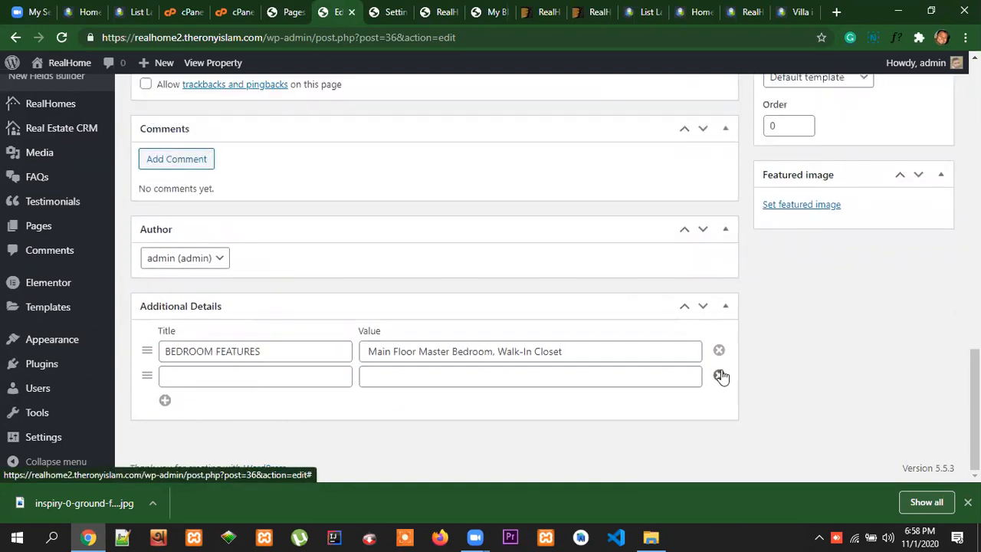
pyautogui.click(719, 374)
# Update the published Home in Merrick Way property to save its changes
pyautogui.scroll(3, 955, 350)
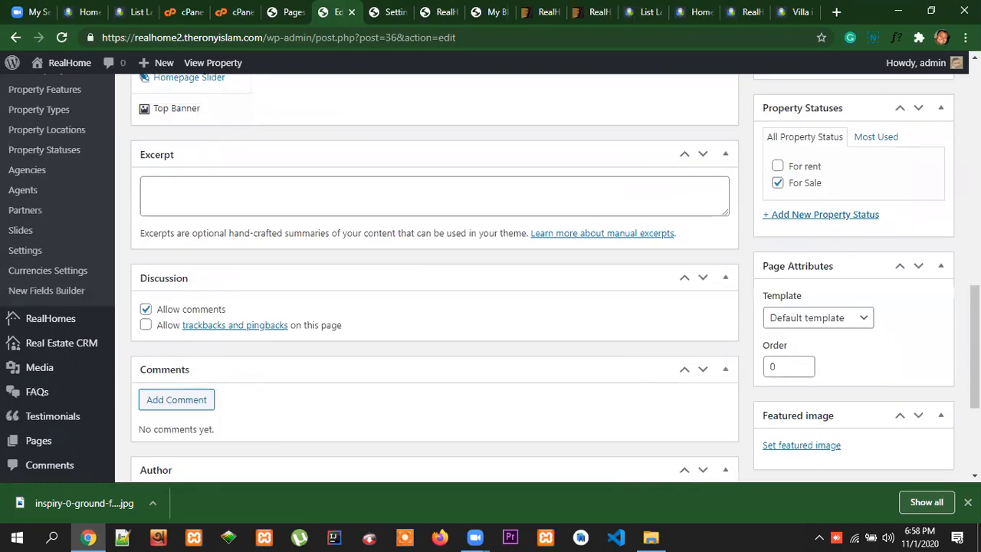
pyautogui.scroll(-2, 542, 278)
pyautogui.scroll(3, 542, 278)
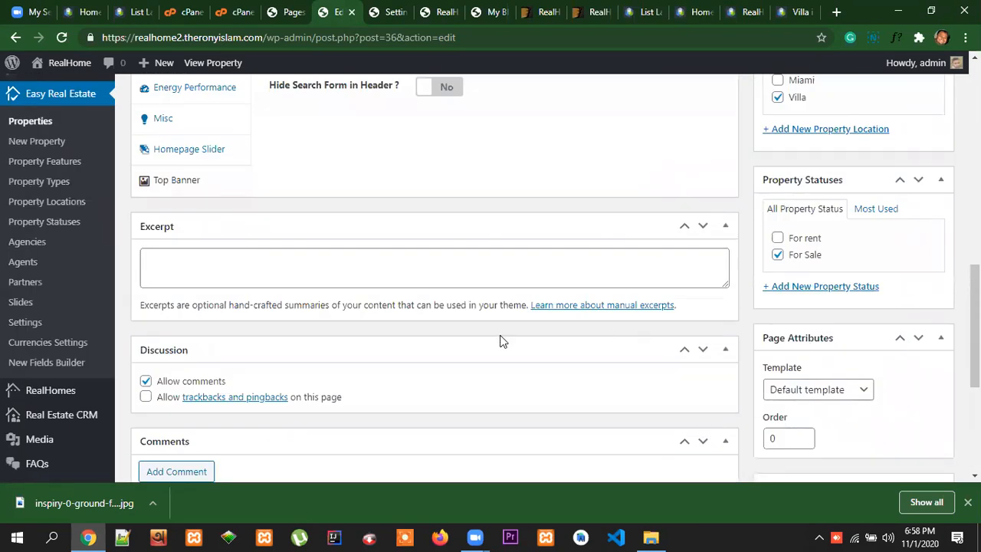
pyautogui.scroll(10, 878, 345)
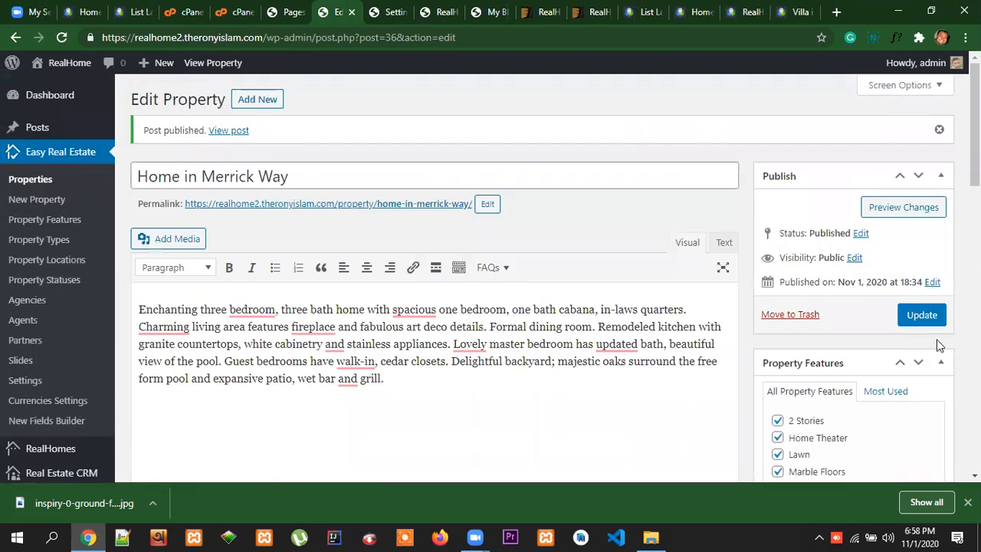
pyautogui.click(930, 316)
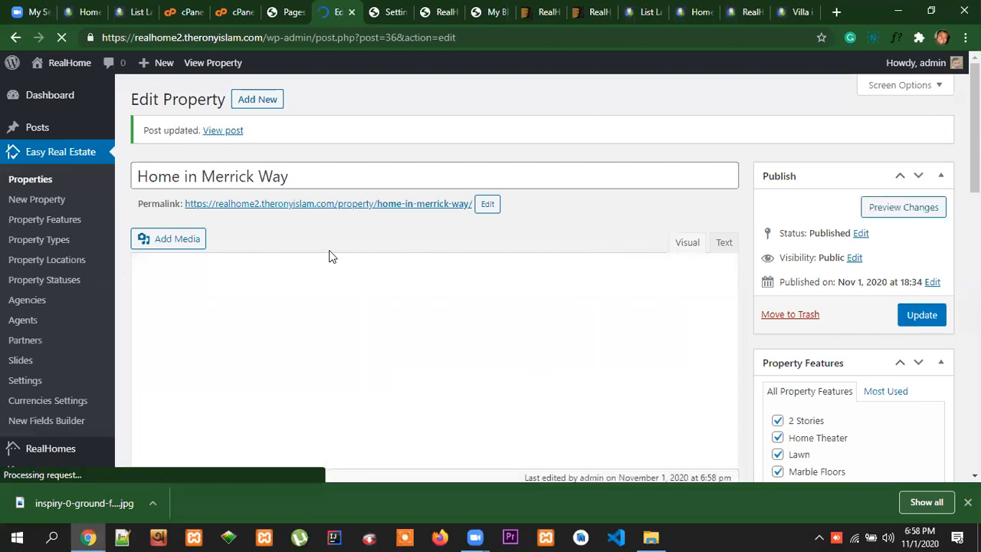
# Open the property's permalink in a new tab and check the title, address and price on its live page
pyautogui.rightClick(403, 203)
pyautogui.click(414, 218)
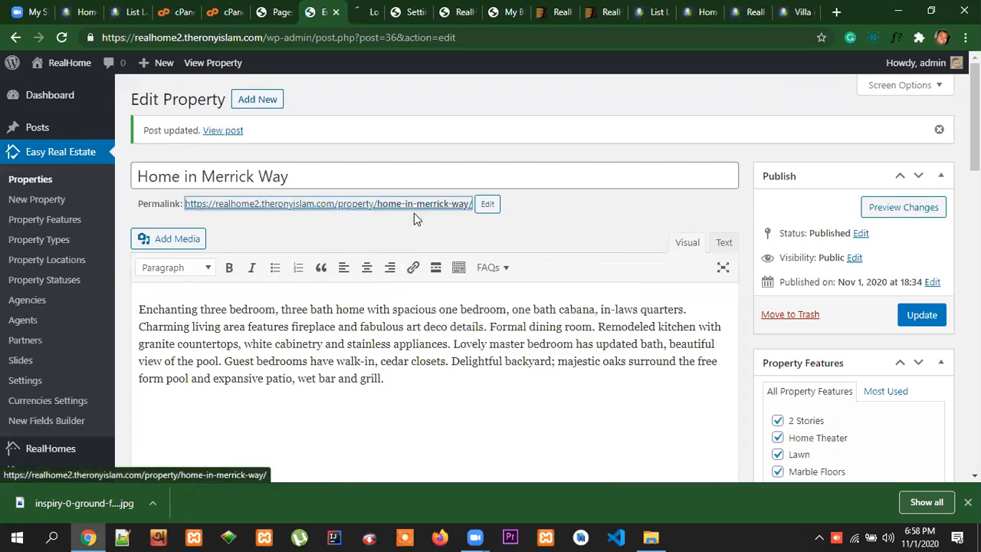
pyautogui.click(367, 13)
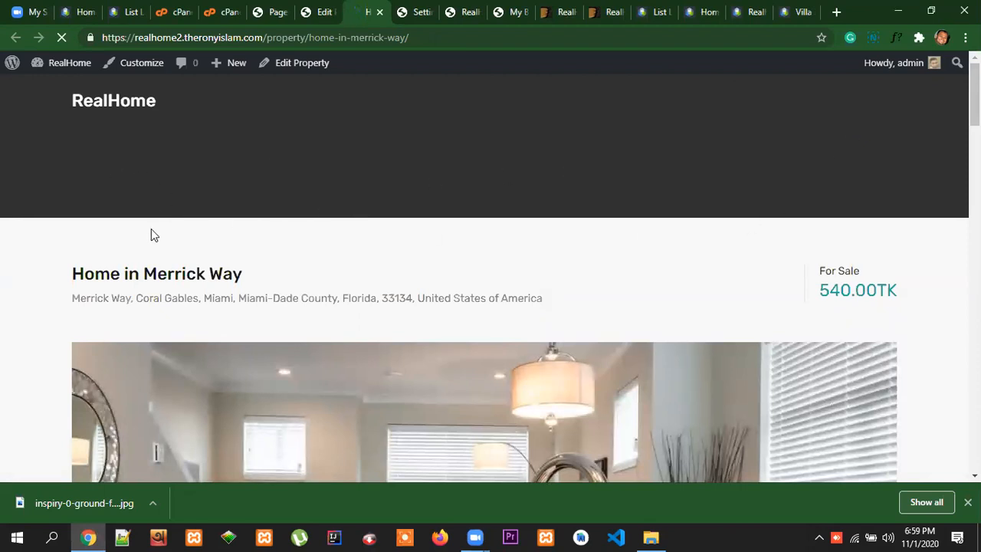
pyautogui.scroll(-1, 718, 285)
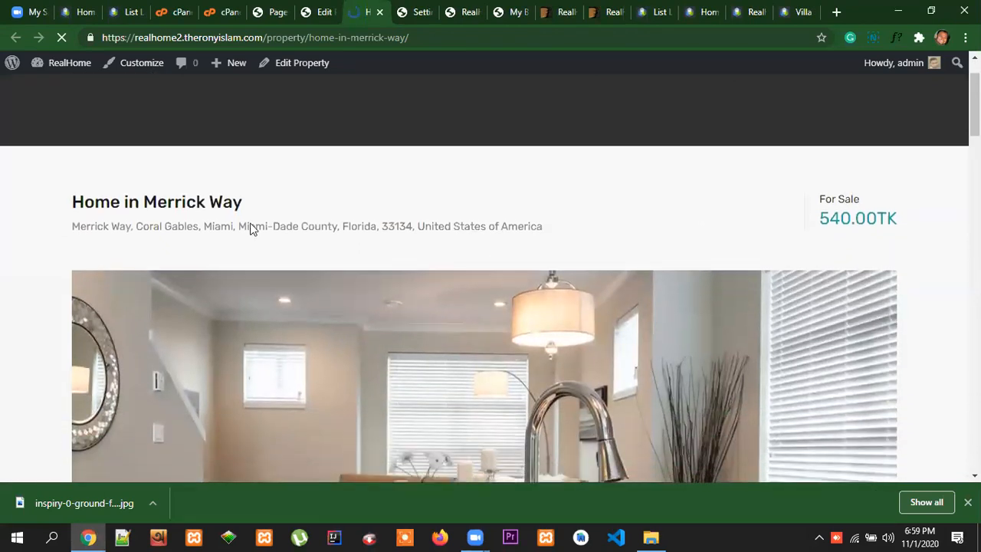
pyautogui.moveTo(243, 206); pyautogui.dragTo(73, 201)
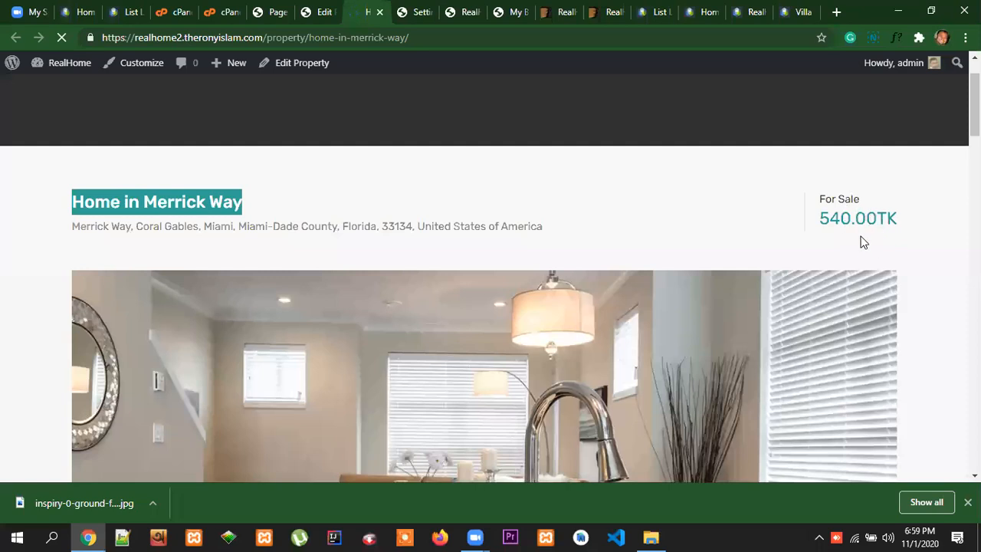
# Check the live page's gallery, property facts, description, bedroom features detail and ground floor plan
pyautogui.scroll(-4, 771, 321)
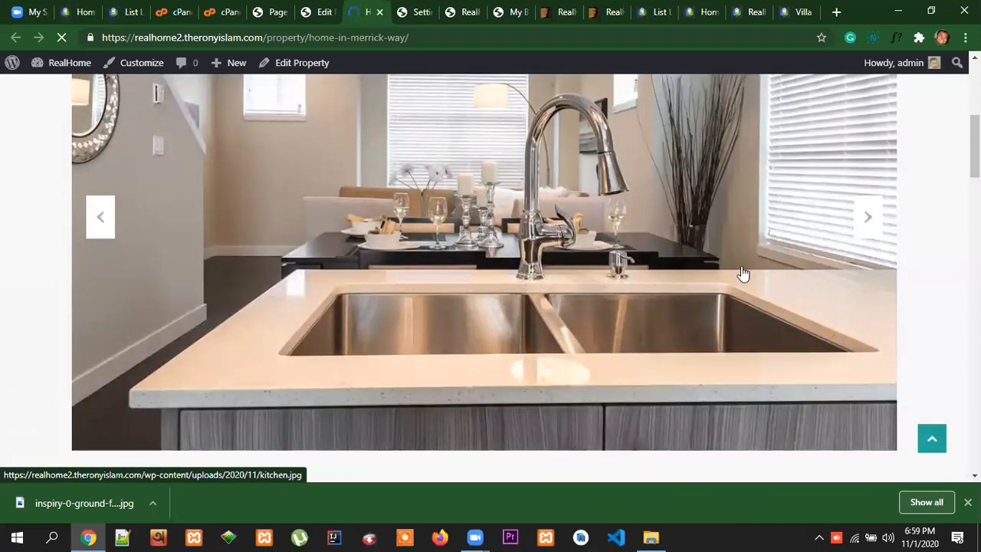
pyautogui.scroll(-6, 742, 273)
pyautogui.scroll(1, 787, 290)
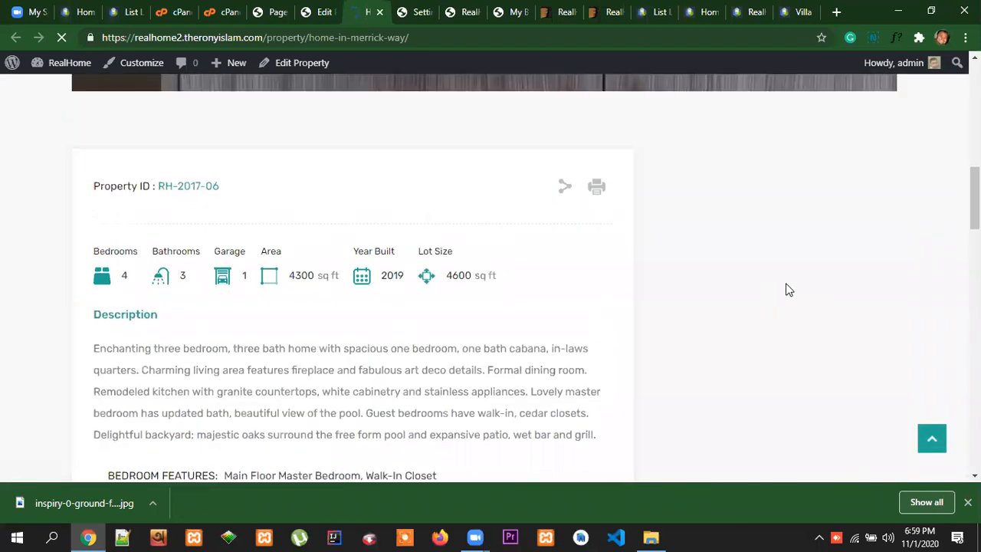
pyautogui.scroll(-7, 276, 278)
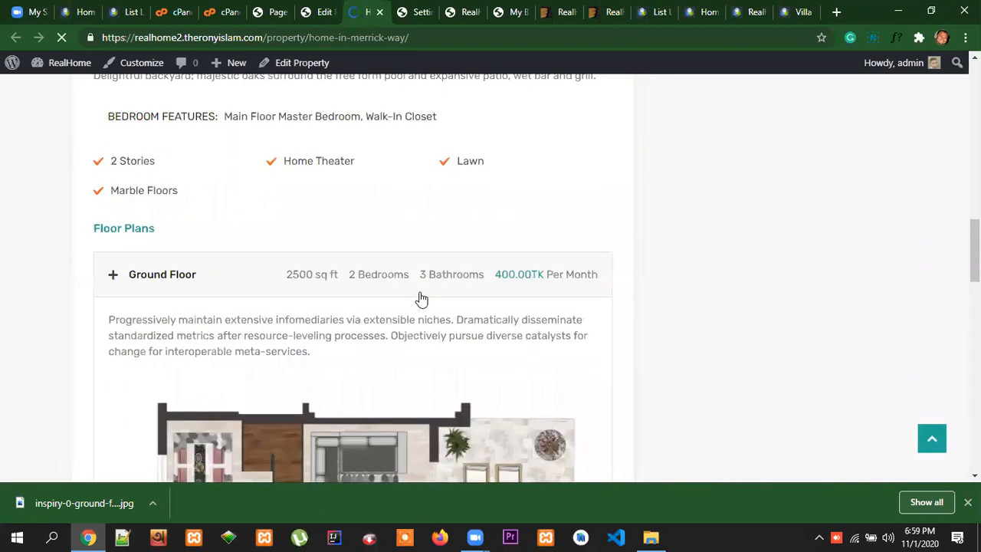
pyautogui.scroll(3, 207, 264)
pyautogui.click(157, 341)
pyautogui.scroll(3, 292, 355)
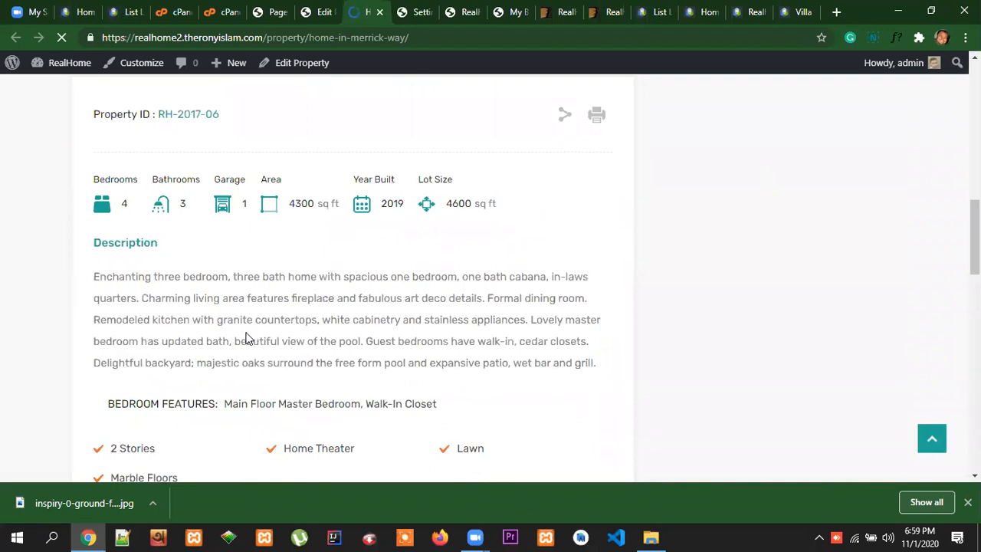
# Check the Property Video and Leave a Reply sections on the live property page, and return to the property facts
pyautogui.scroll(-7, 433, 335)
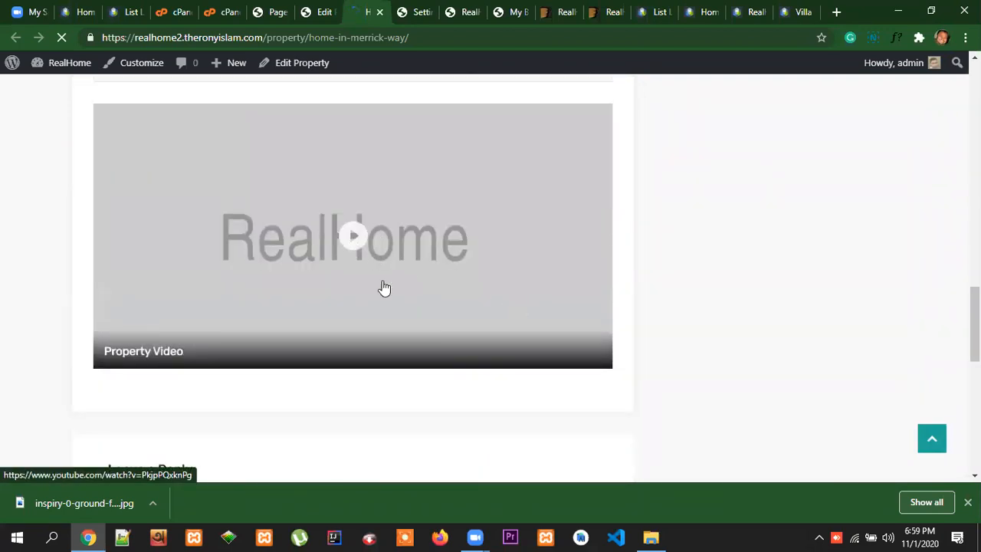
pyautogui.scroll(-3, 387, 288)
pyautogui.scroll(-4, 525, 338)
pyautogui.scroll(6, 536, 335)
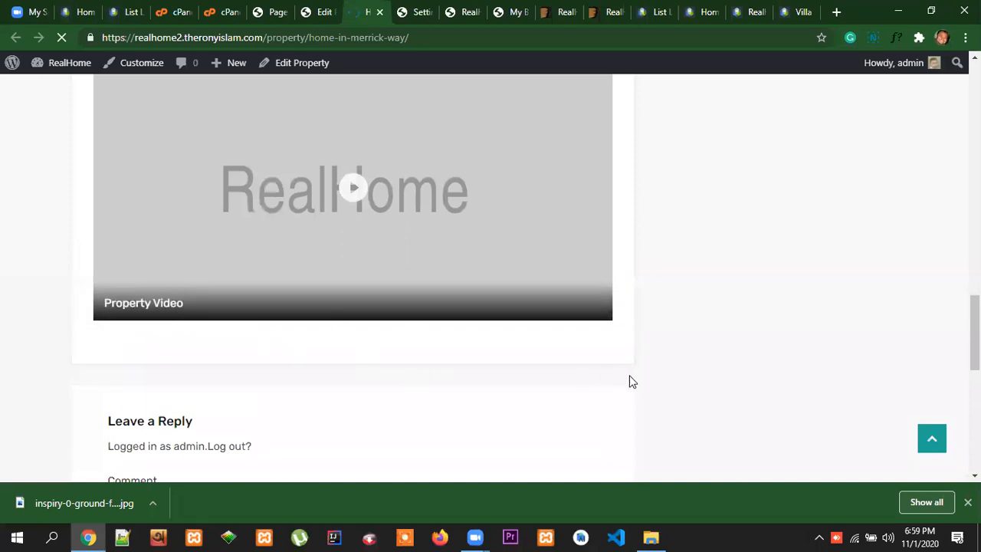
pyautogui.scroll(13, 632, 381)
pyautogui.scroll(-4, 667, 391)
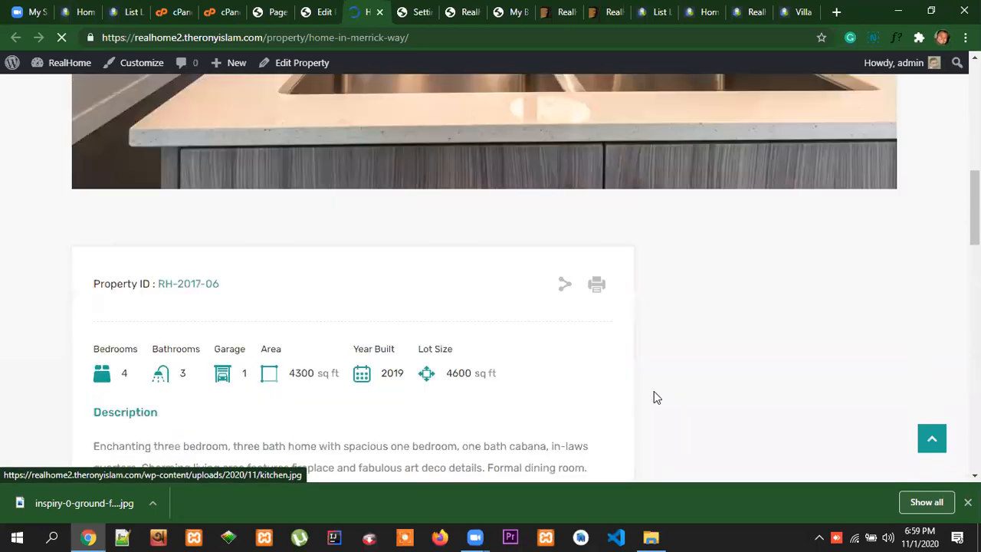
# Check the Property Video, Leave a Reply form and footer of the live Home in Merrick Way page
pyautogui.scroll(-11, 528, 374)
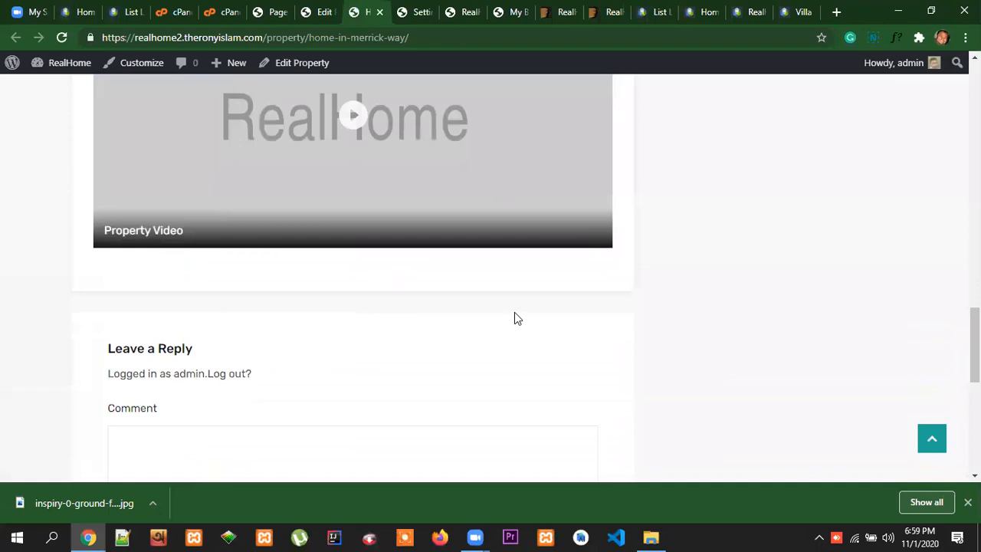
pyautogui.scroll(-1, 431, 227)
pyautogui.scroll(-5, 330, 299)
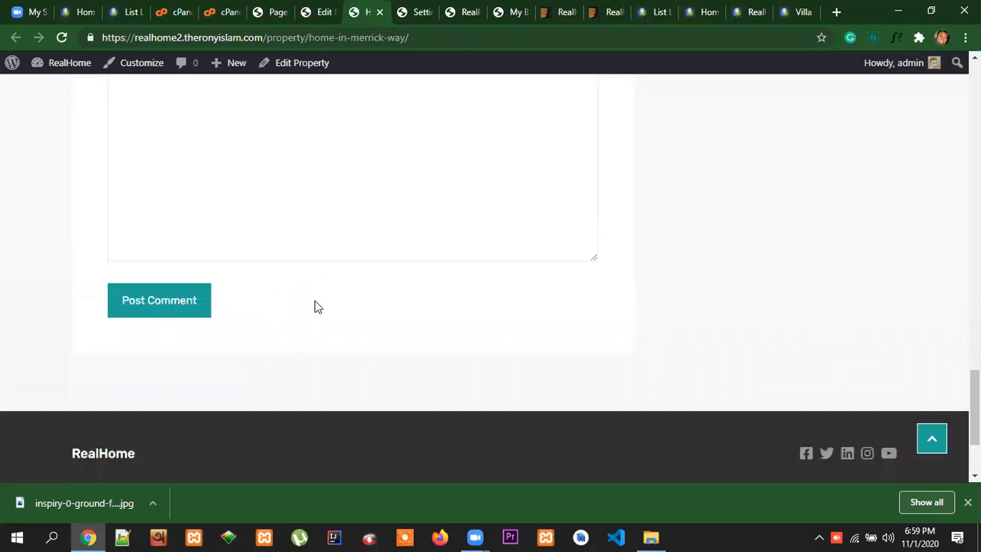
pyautogui.scroll(15, 866, 381)
pyautogui.scroll(-4, 866, 380)
pyautogui.scroll(-6, 866, 383)
pyautogui.scroll(12, 874, 380)
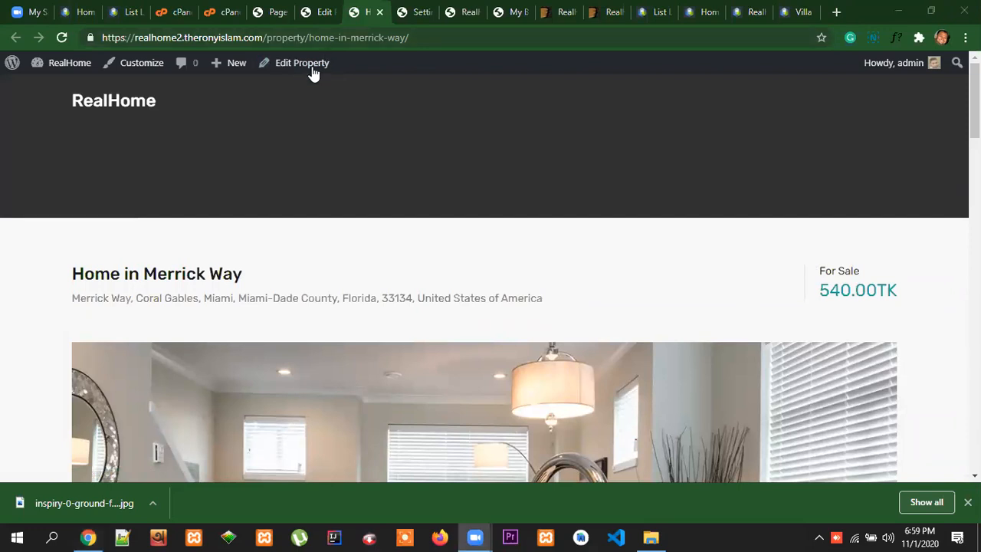
# Open the RealHome site's home page and check its header banner and footer
pyautogui.click(112, 103)
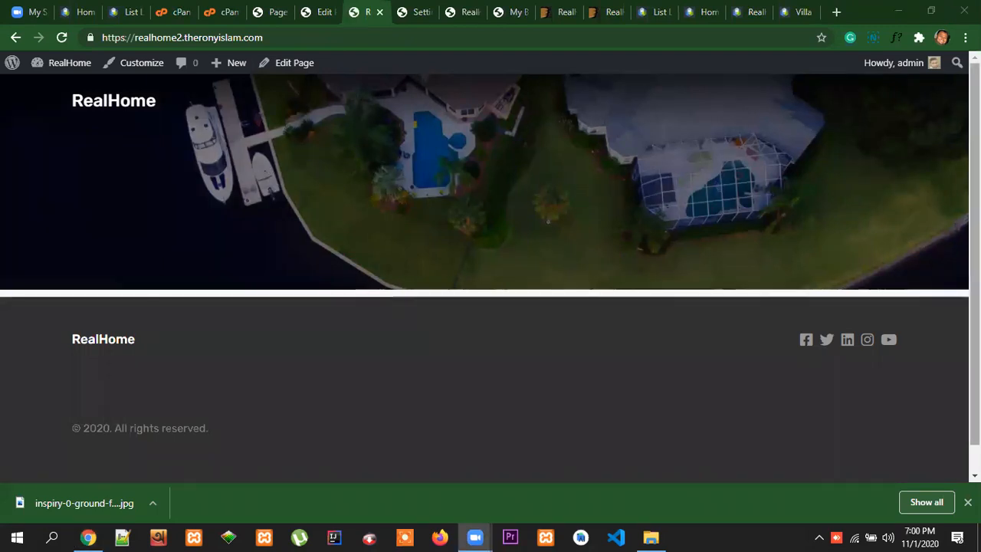
pyautogui.scroll(-2, 491, 276)
pyautogui.scroll(2, 490, 276)
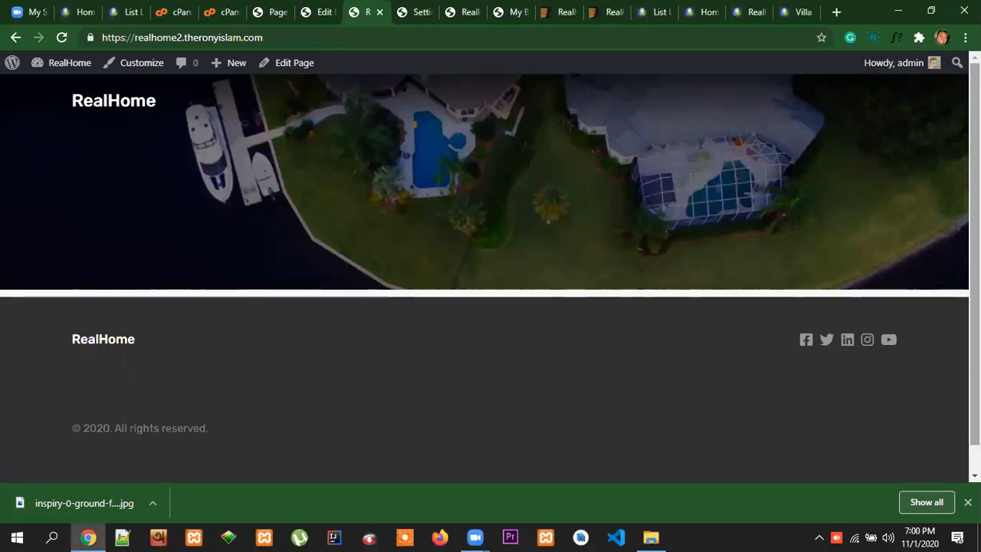
pyautogui.scroll(-1, 491, 275)
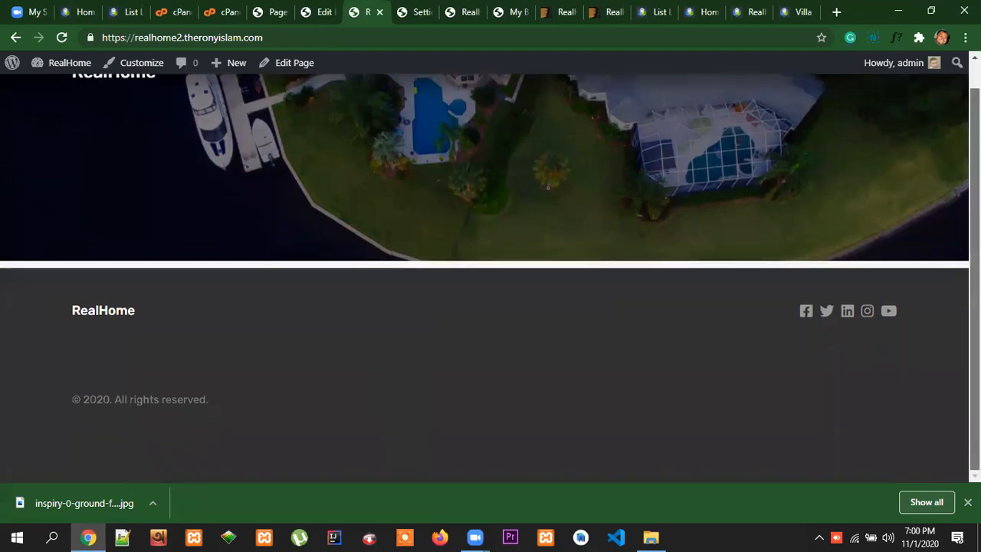
pyautogui.scroll(1, 474, 133)
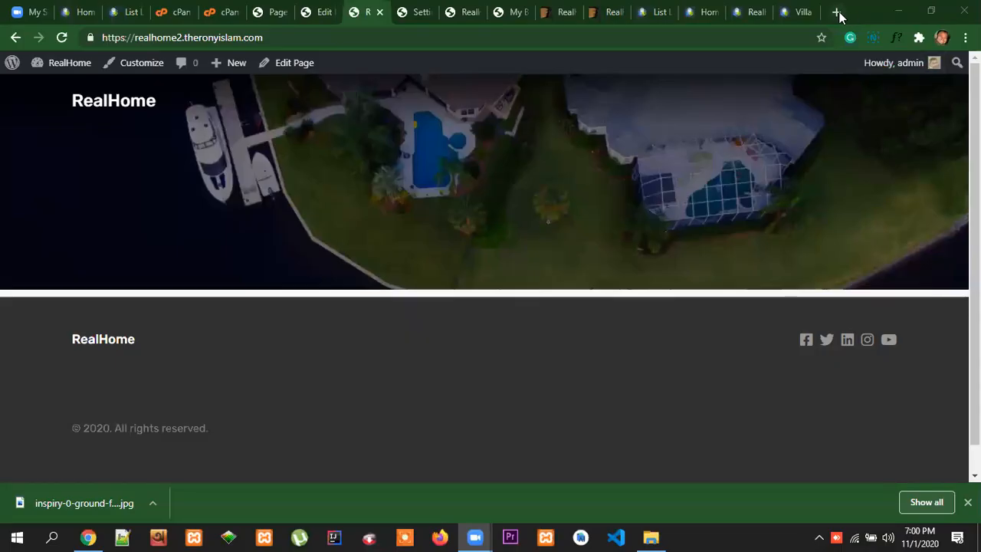
# Open YouTube in a new tab and go to the signed-in account's own channel
pyautogui.click(836, 12)
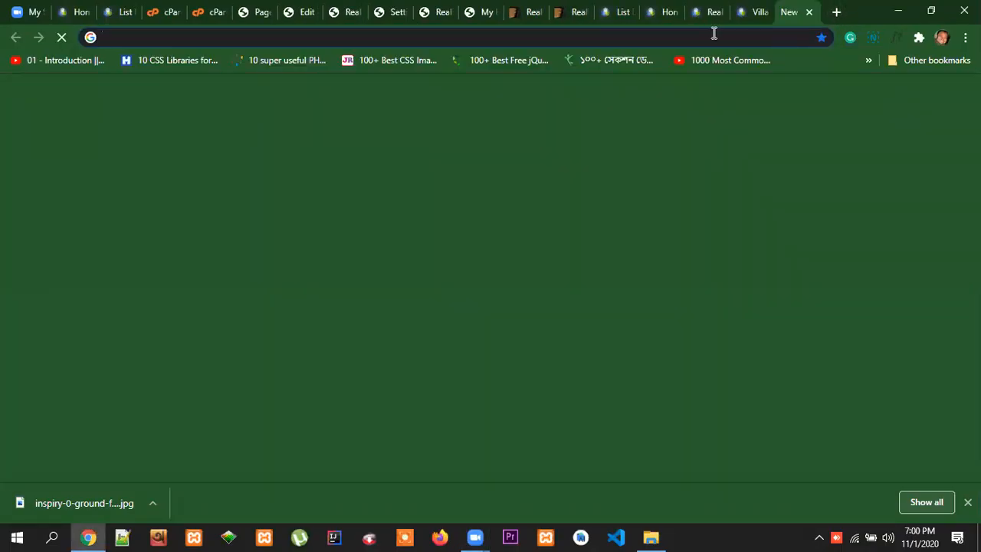
pyautogui.write('y')
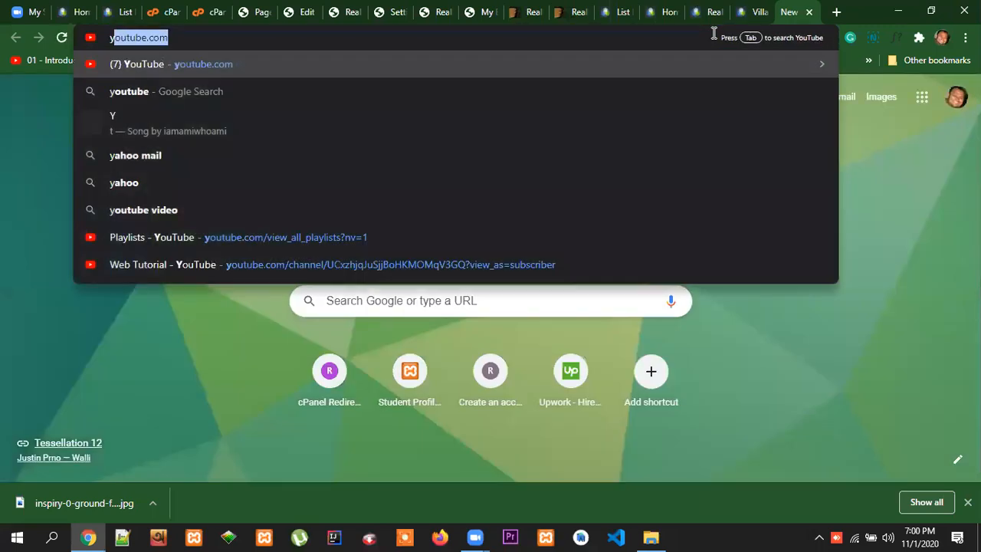
pyautogui.press('Return')
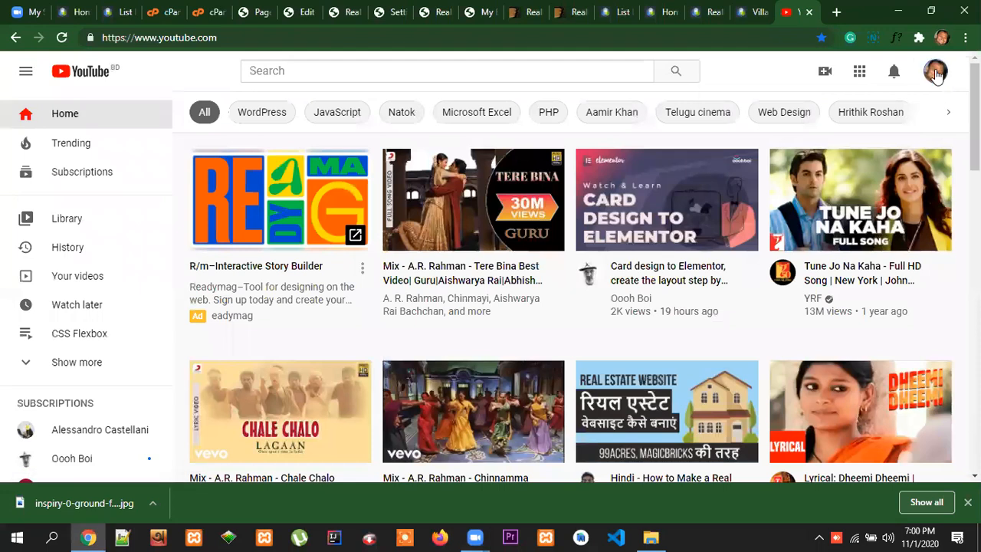
pyautogui.click(936, 71)
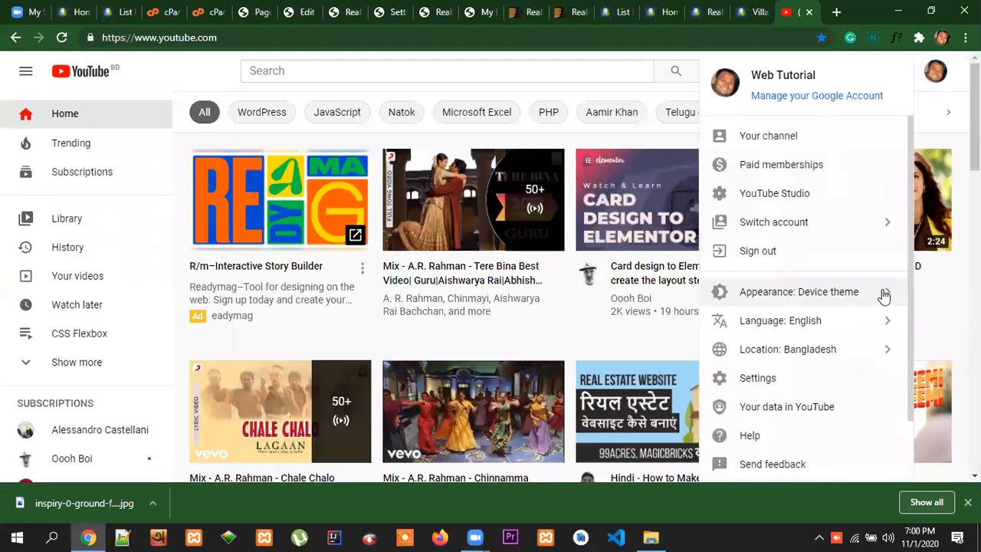
pyautogui.click(773, 138)
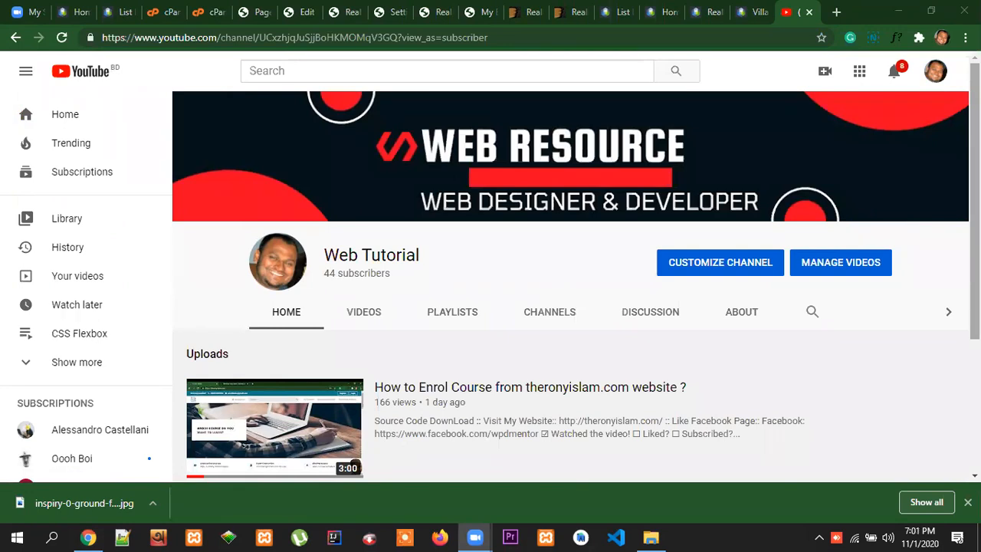
# Look over the Web Tutorial channel's home page and browse its list of uploaded videos
pyautogui.click(974, 202)
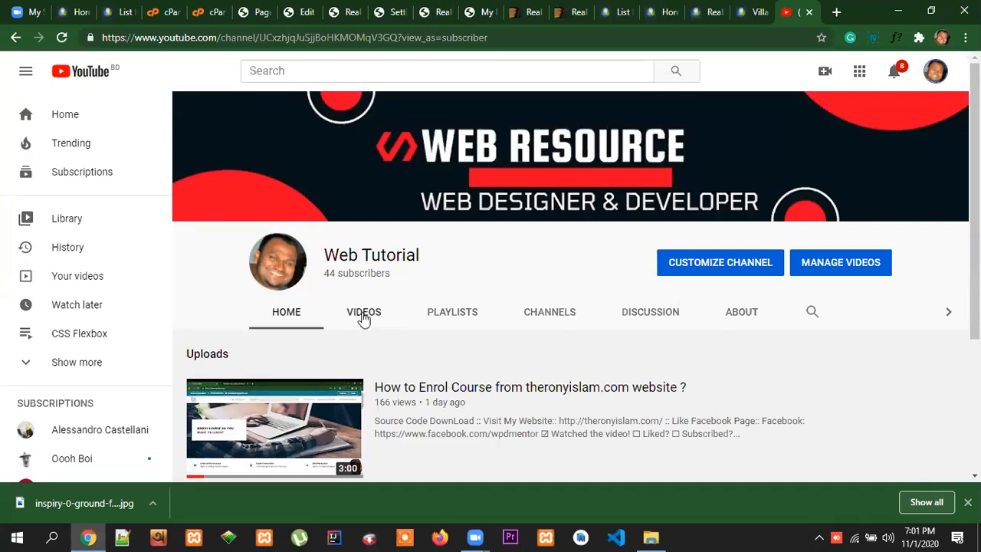
pyautogui.moveTo(876, 403)
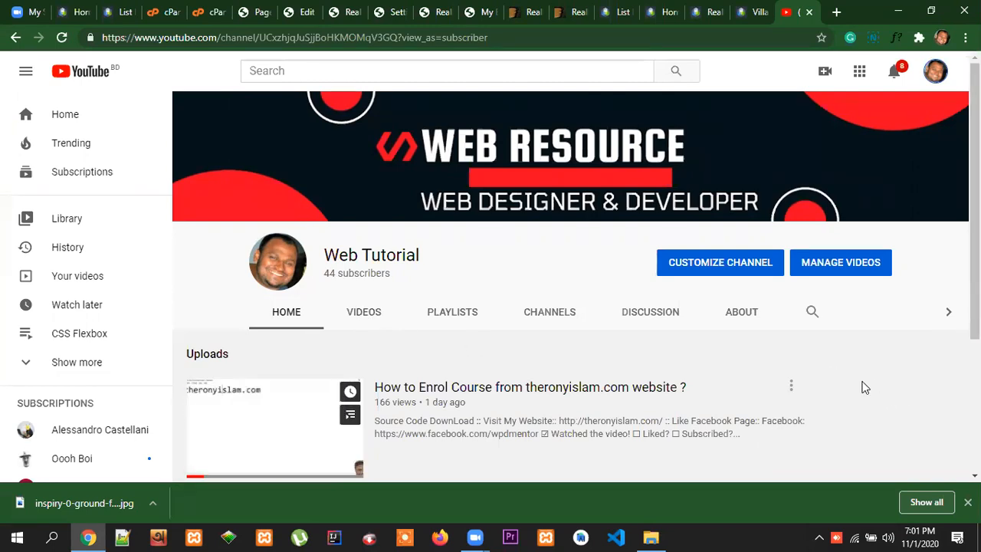
pyautogui.scroll(-2, 506, 370)
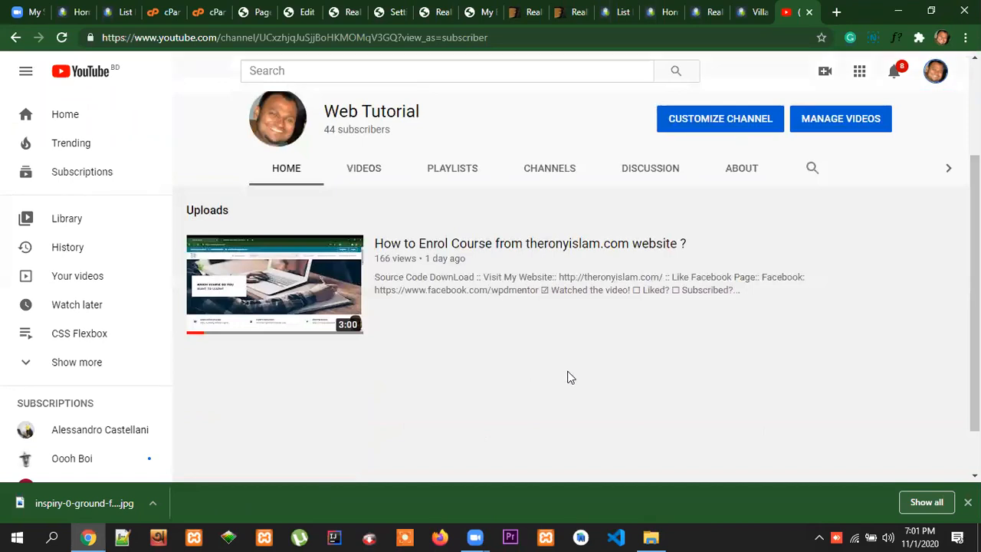
pyautogui.scroll(1, 568, 377)
pyautogui.click(363, 243)
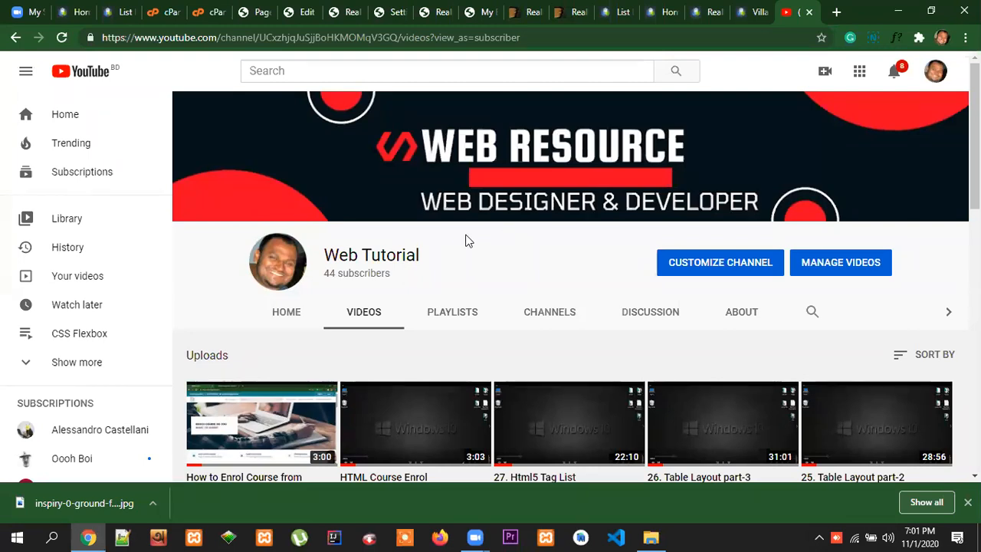
pyautogui.scroll(-1, 873, 359)
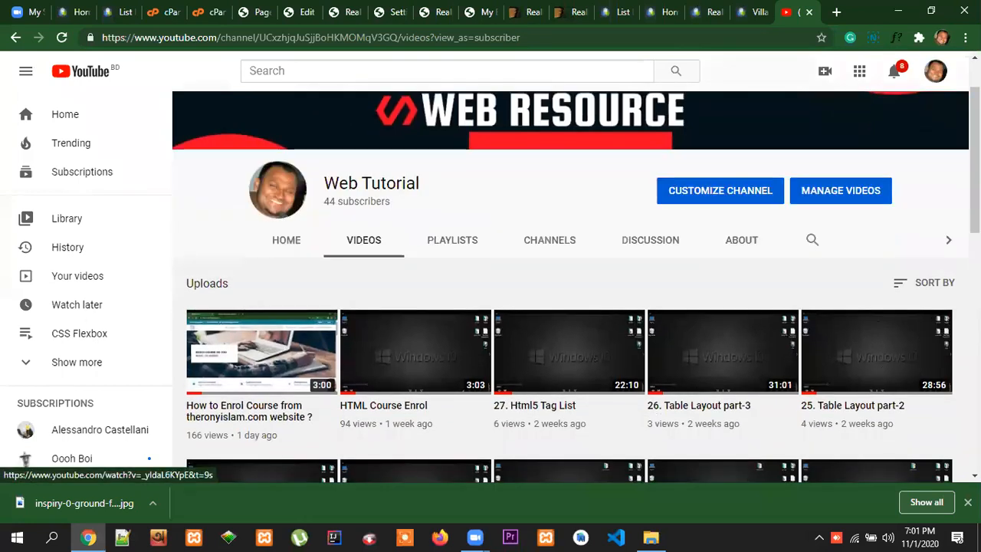
pyautogui.scroll(1, 903, 297)
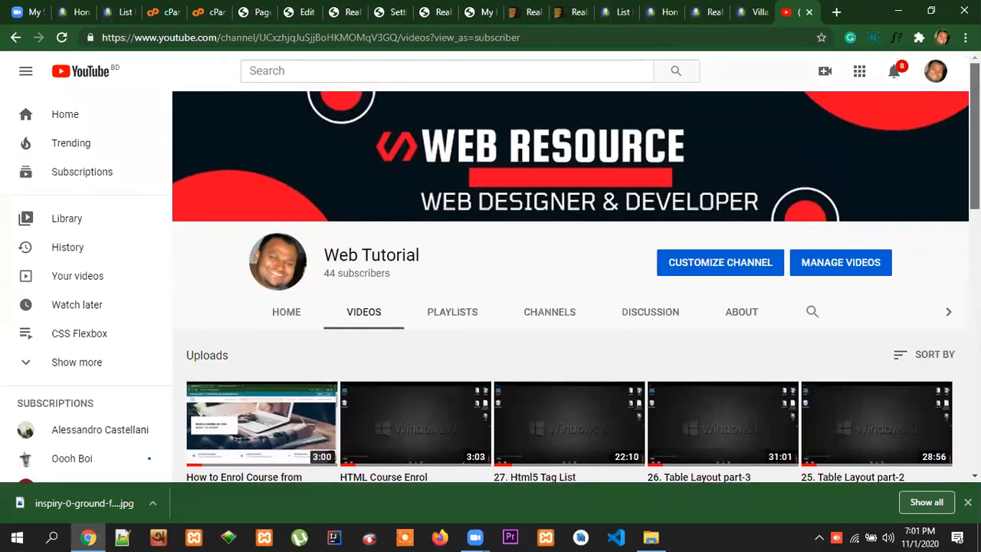
pyautogui.scroll(-1, 820, 380)
pyautogui.scroll(-2, 767, 393)
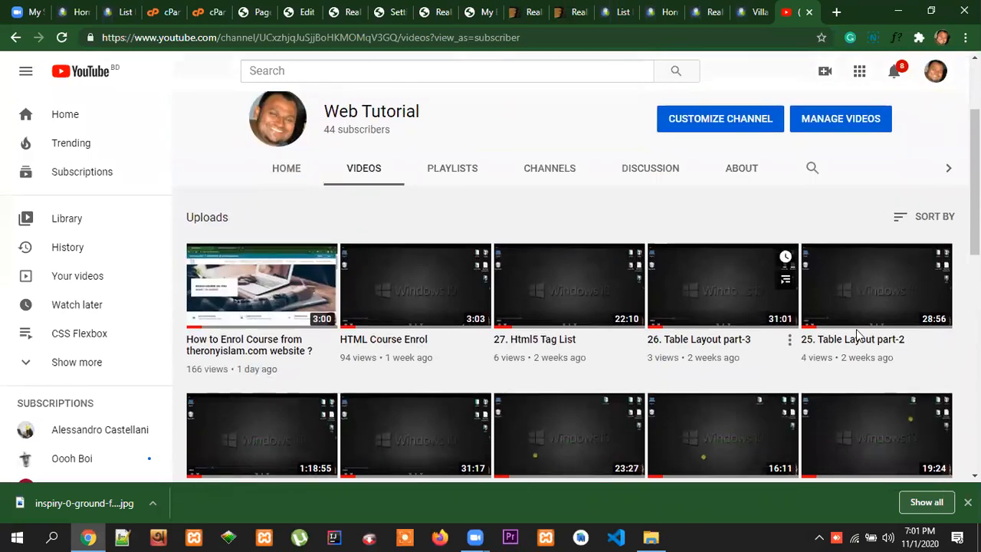
pyautogui.scroll(2, 902, 335)
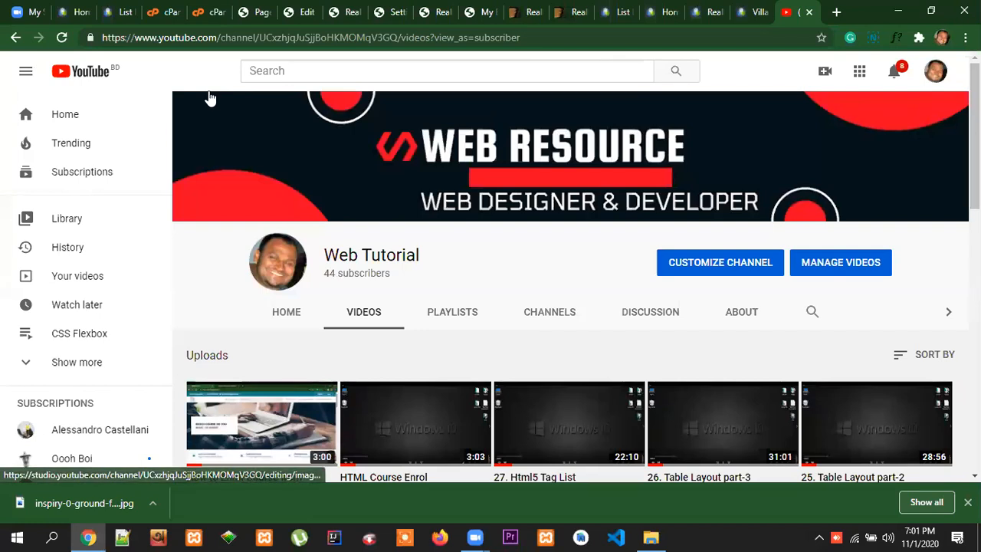
pyautogui.click(836, 12)
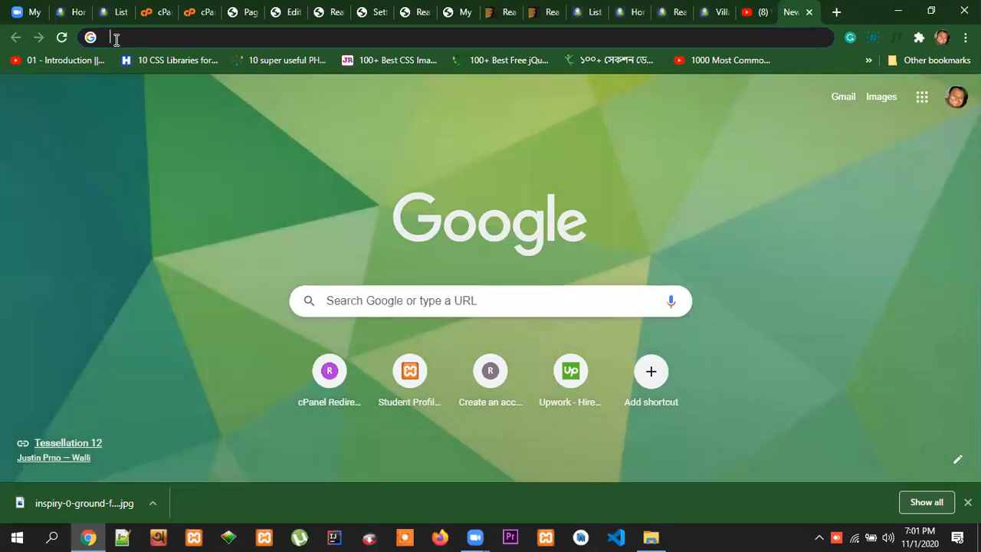
pyautogui.click(116, 38)
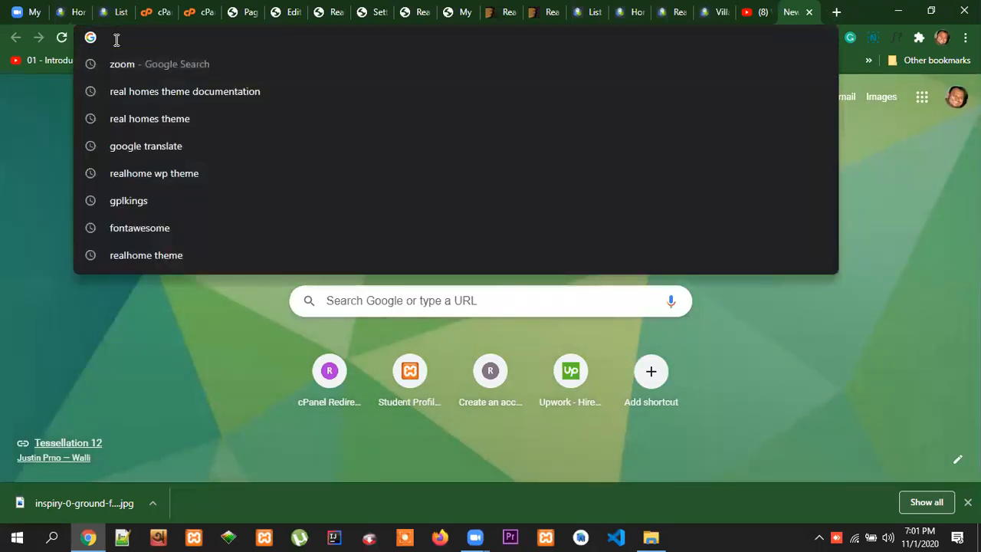
pyautogui.write('theronyislam.com/cpanel')
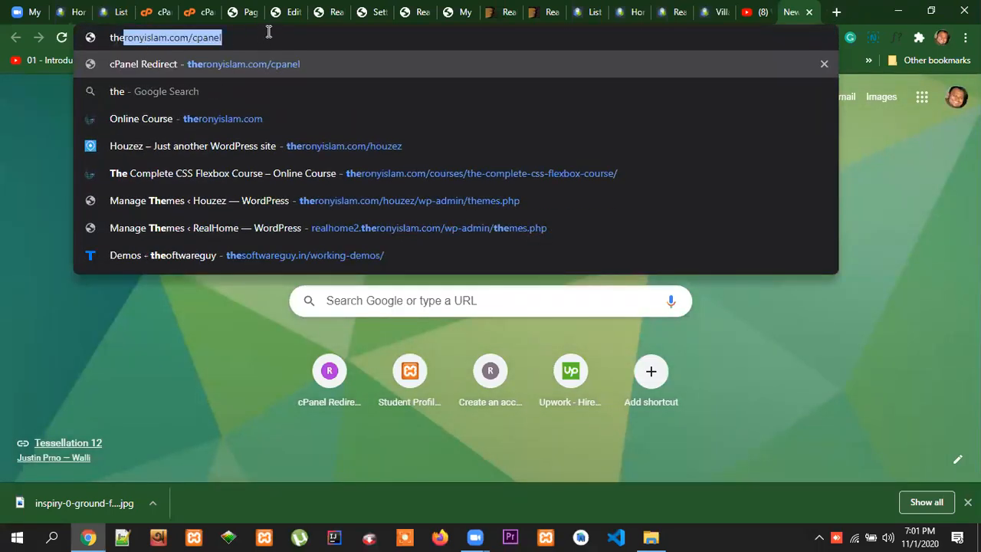
pyautogui.press('Right')
pyautogui.moveTo(244, 39); pyautogui.dragTo(195, 41)
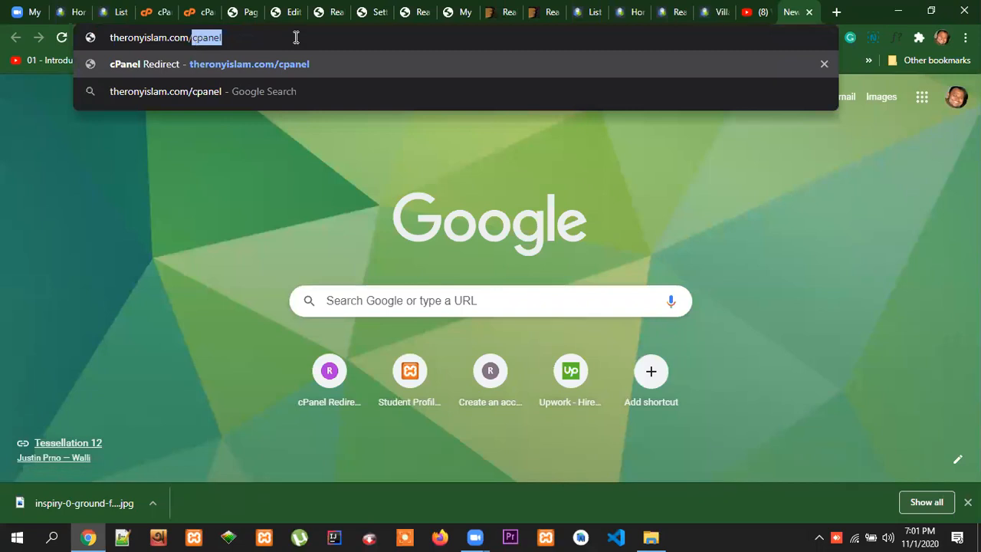
# Switch to the open ThemeForest page of the RealHomes theme and view its page header
pyautogui.click(506, 14)
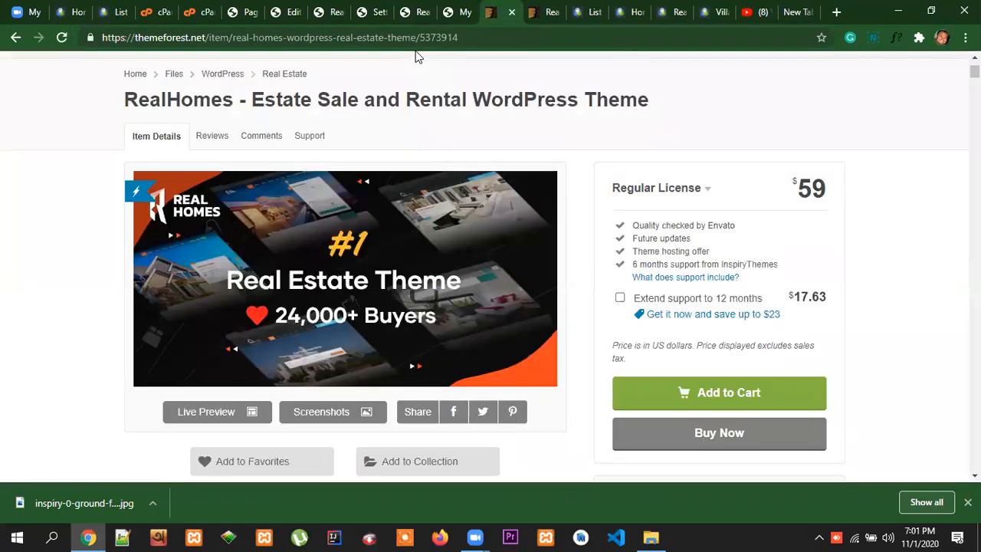
pyautogui.scroll(2, 324, 134)
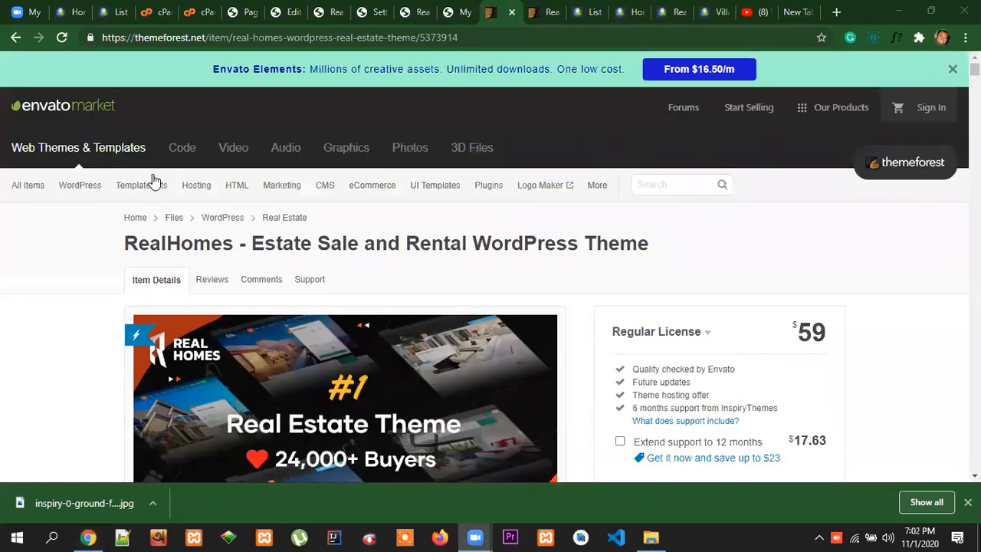
pyautogui.hotkey('ctrl', 't')
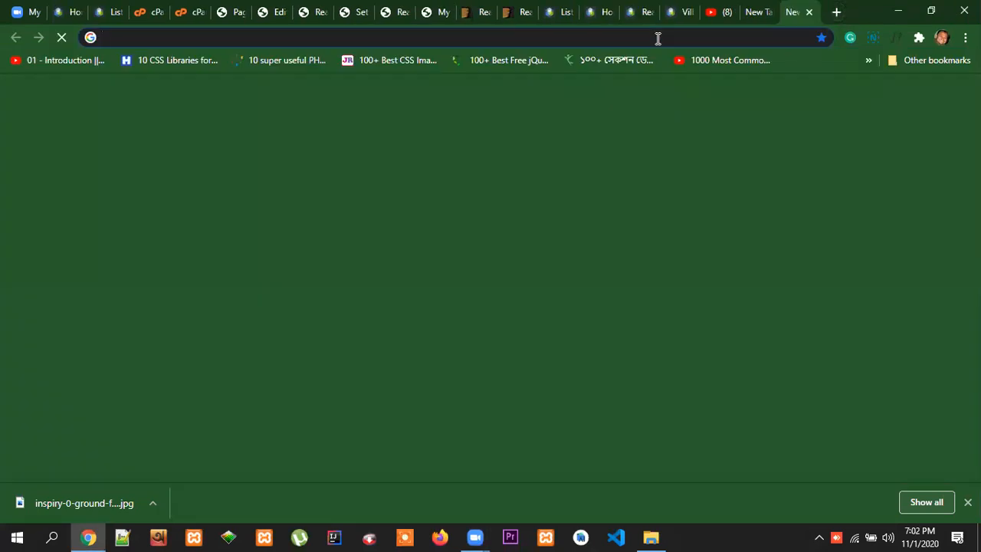
pyautogui.write('hou')
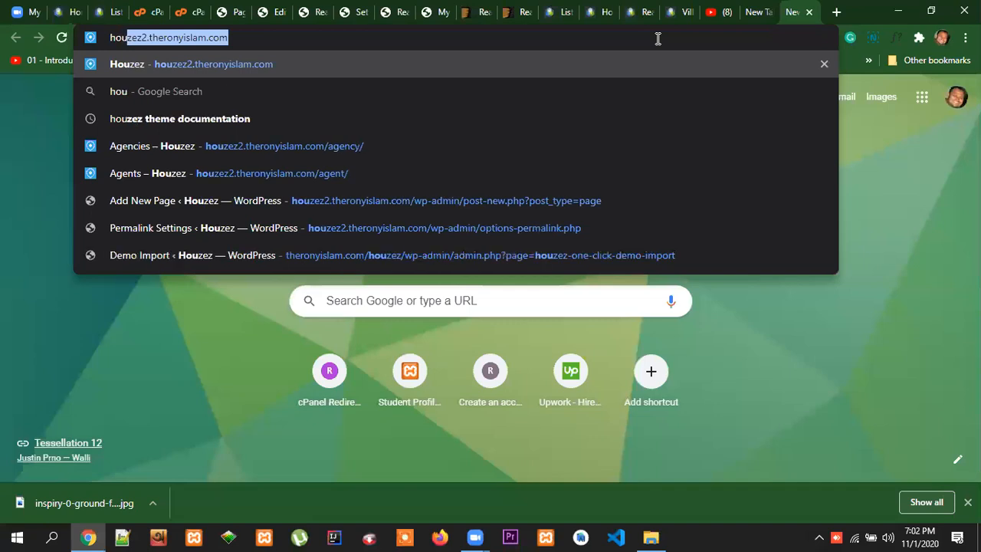
pyautogui.write('zez')
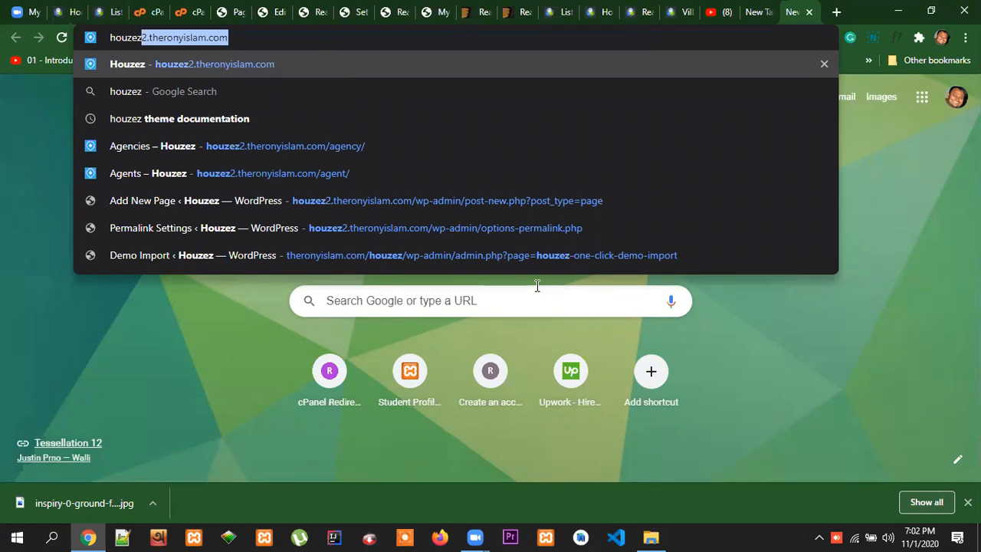
pyautogui.click(295, 159)
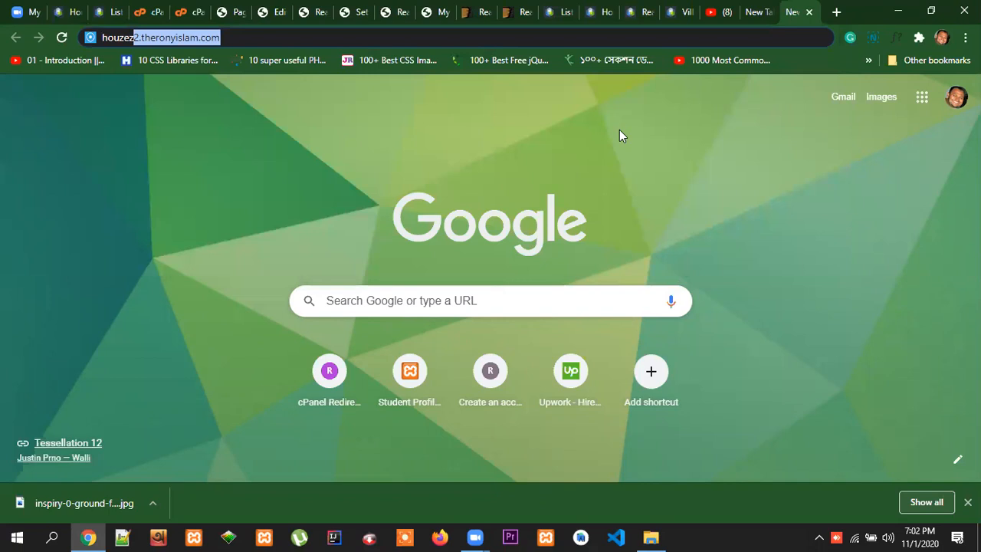
pyautogui.click(908, 337)
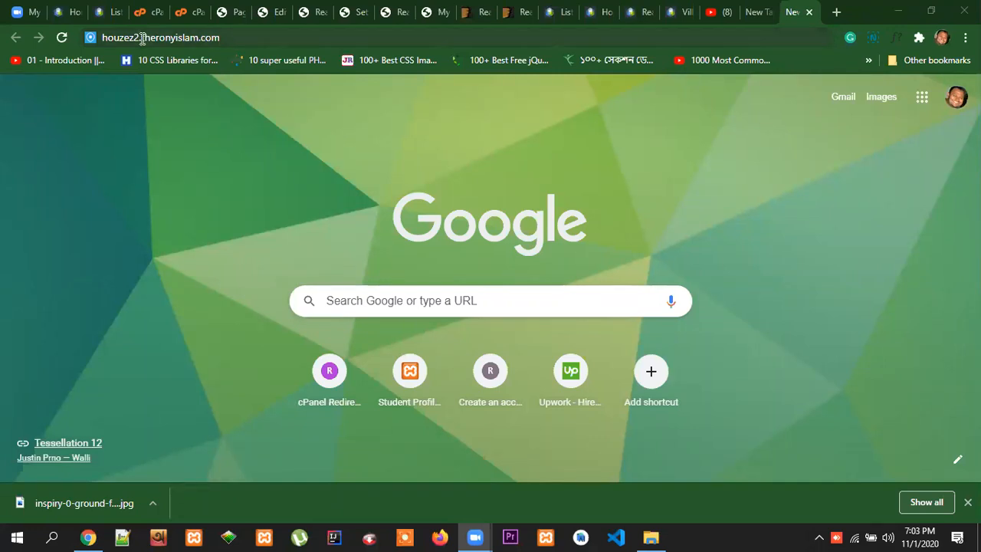
pyautogui.moveTo(143, 38); pyautogui.dragTo(109, 39)
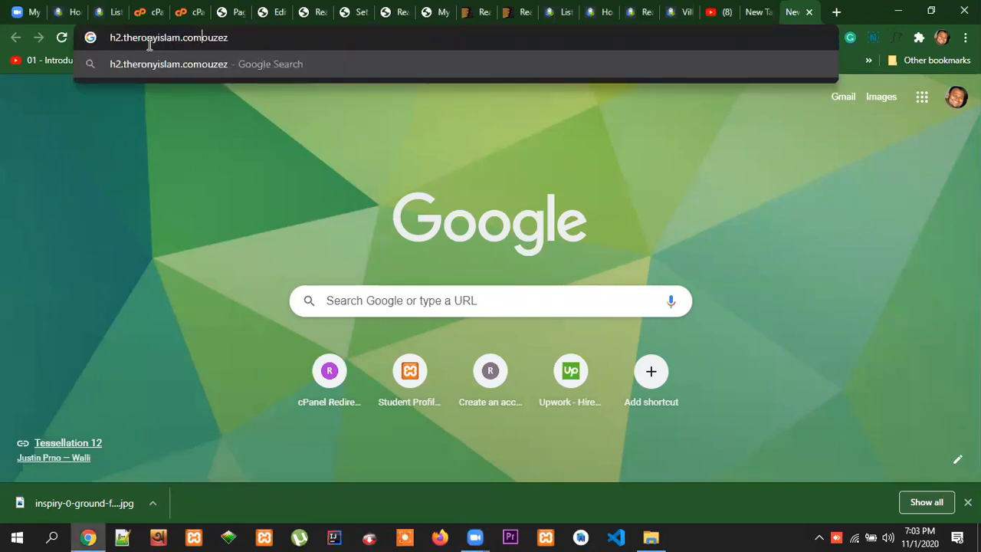
# Load the Houzez demo site at theronyislam.com/houzez
pyautogui.moveTo(240, 38); pyautogui.dragTo(86, 40)
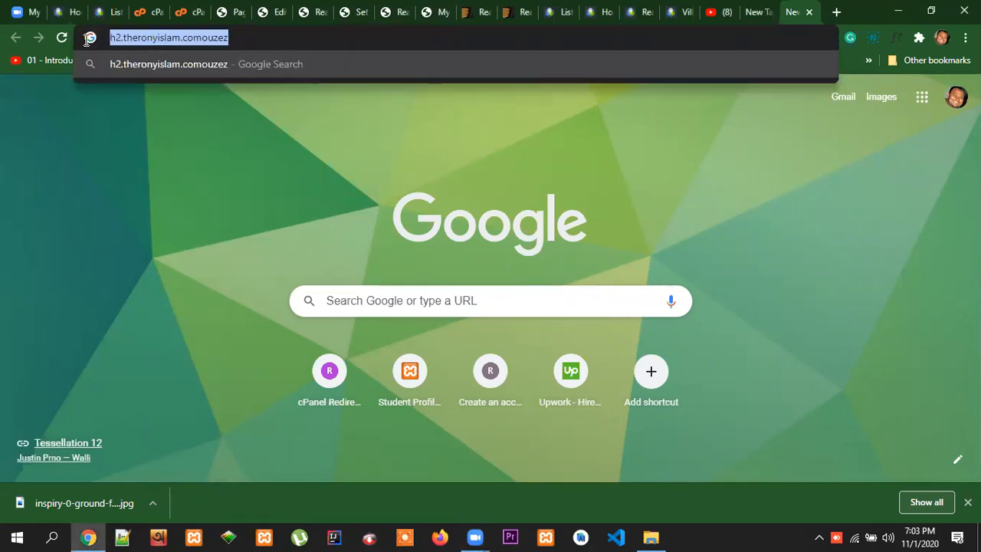
pyautogui.write('the')
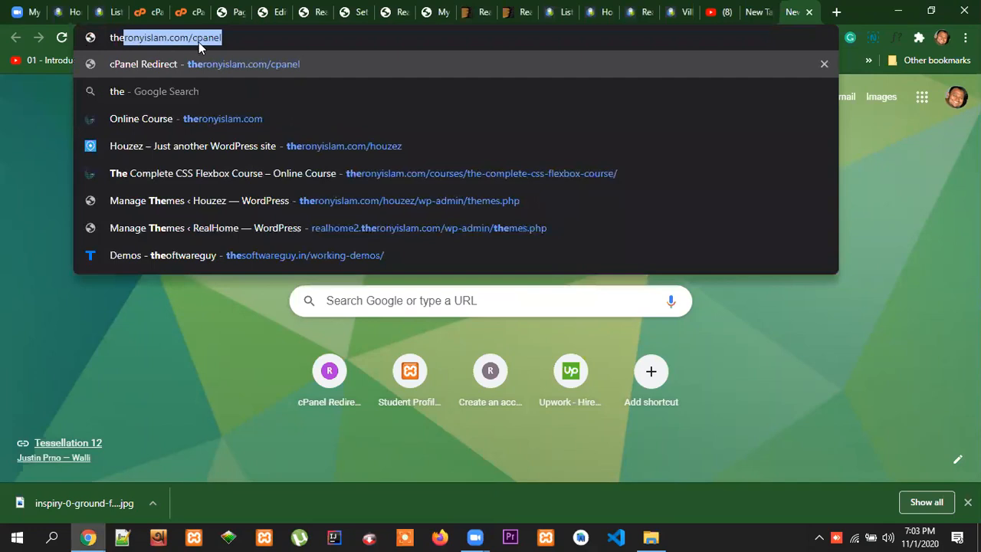
pyautogui.moveTo(247, 38); pyautogui.dragTo(192, 38)
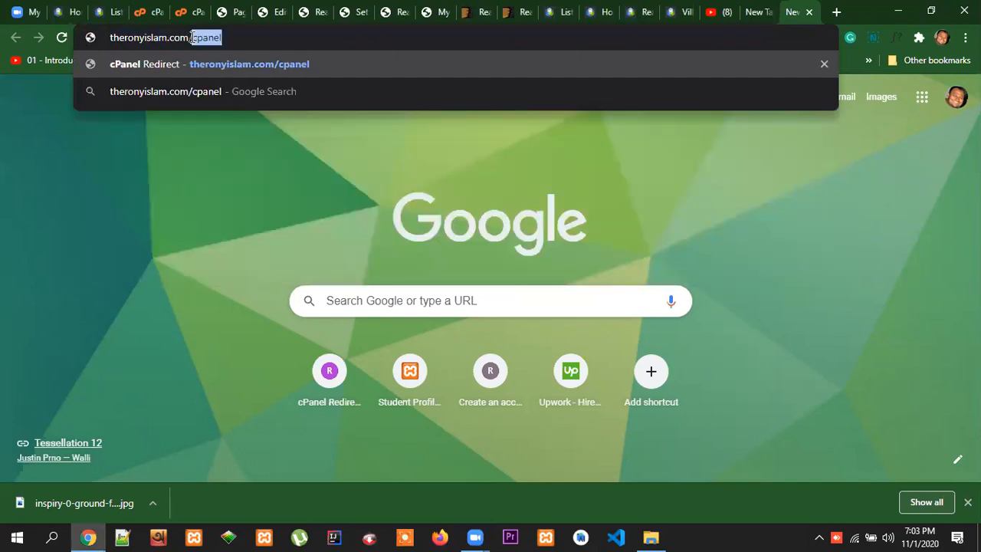
pyautogui.write('houzez')
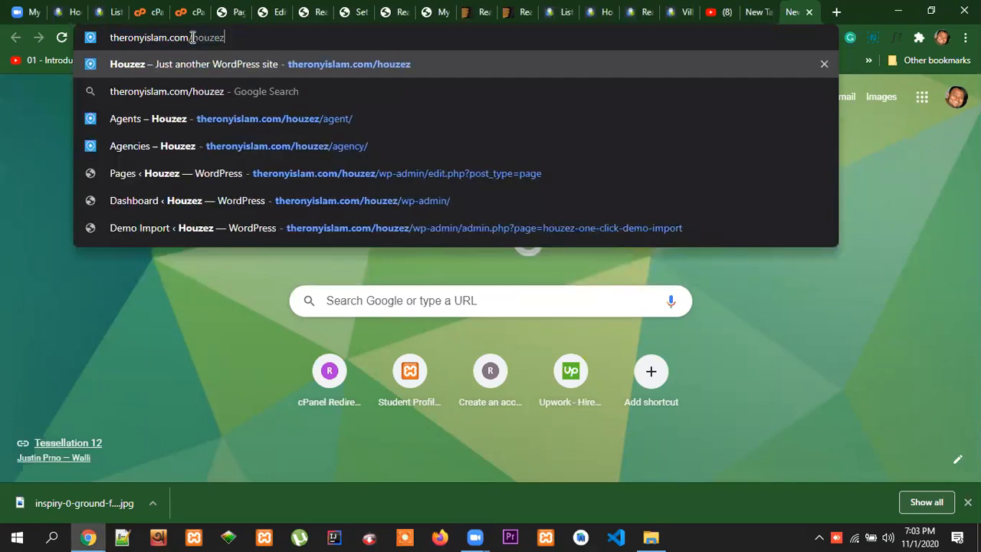
pyautogui.press('Return')
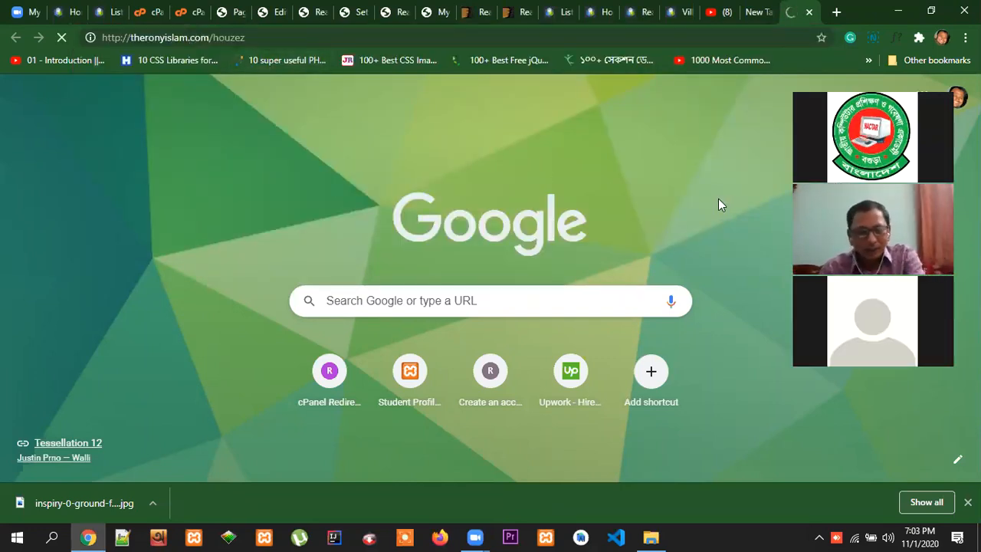
# Search Google for "houzez wp theme" in a new tab
pyautogui.click(836, 11)
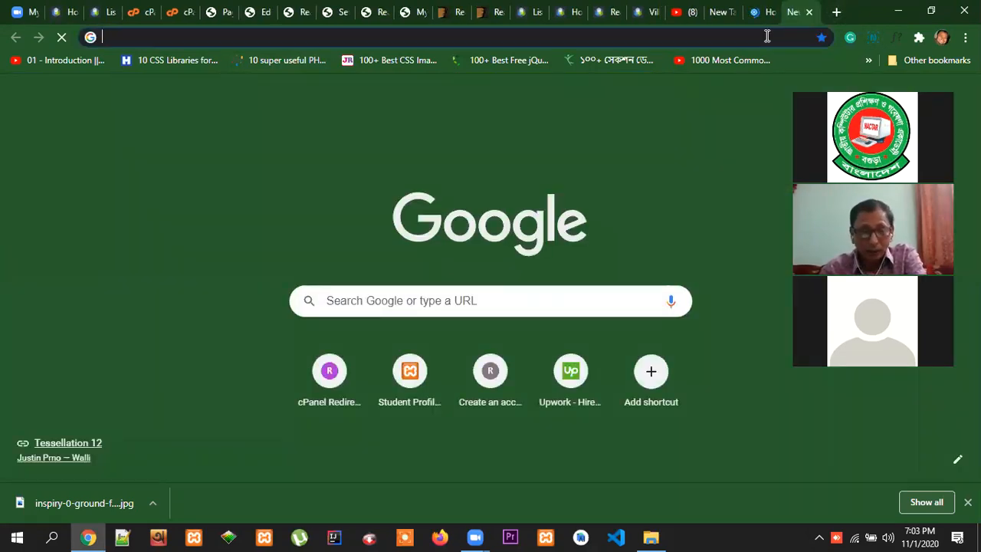
pyautogui.write('houzez')
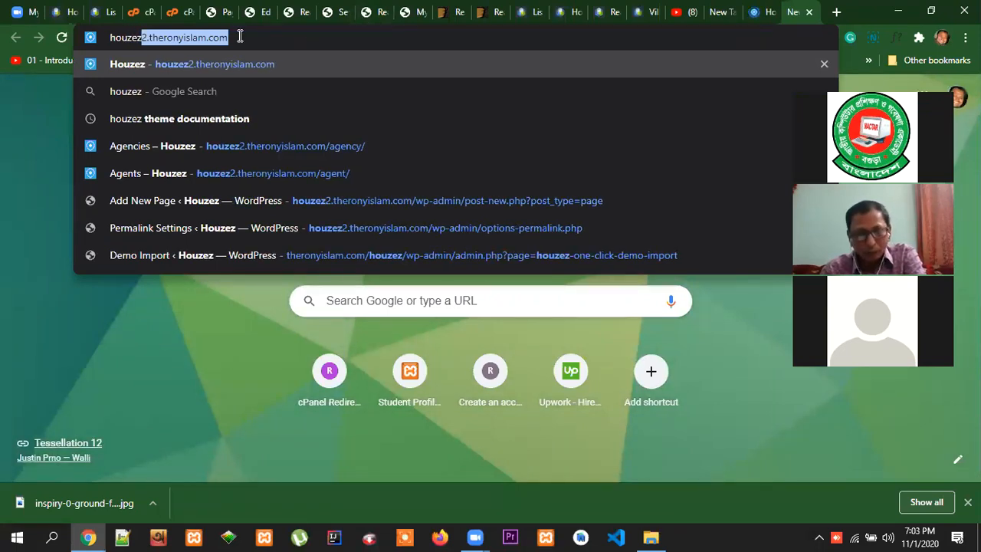
pyautogui.write('2.')
pyautogui.moveTo(147, 41); pyautogui.dragTo(142, 43)
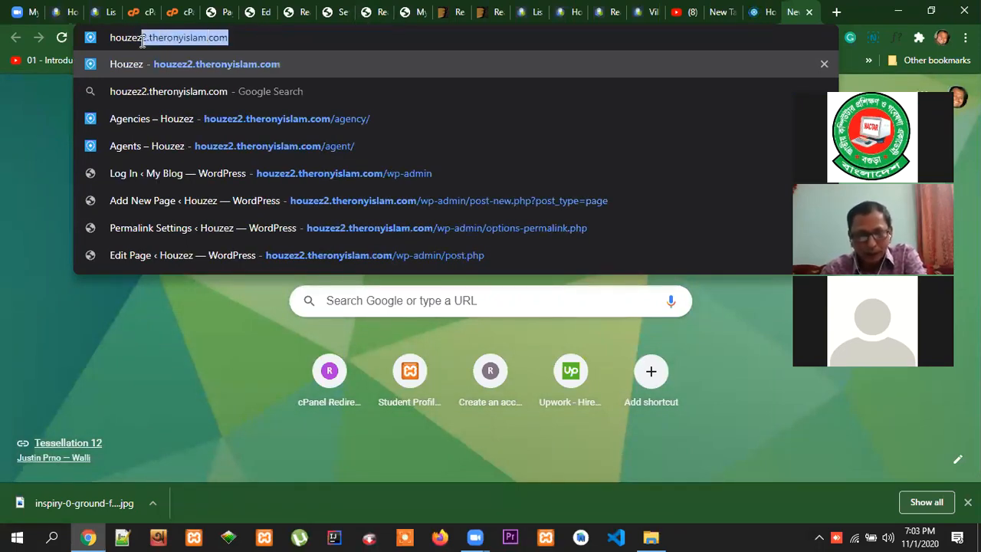
pyautogui.press('BackSpace')
pyautogui.write('wp t')
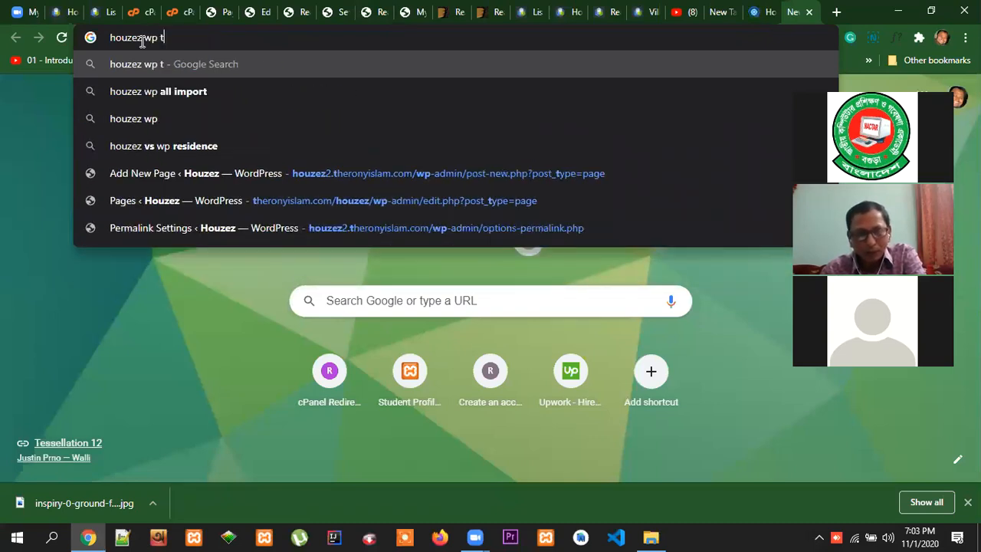
pyautogui.write('heme')
pyautogui.press('Return')
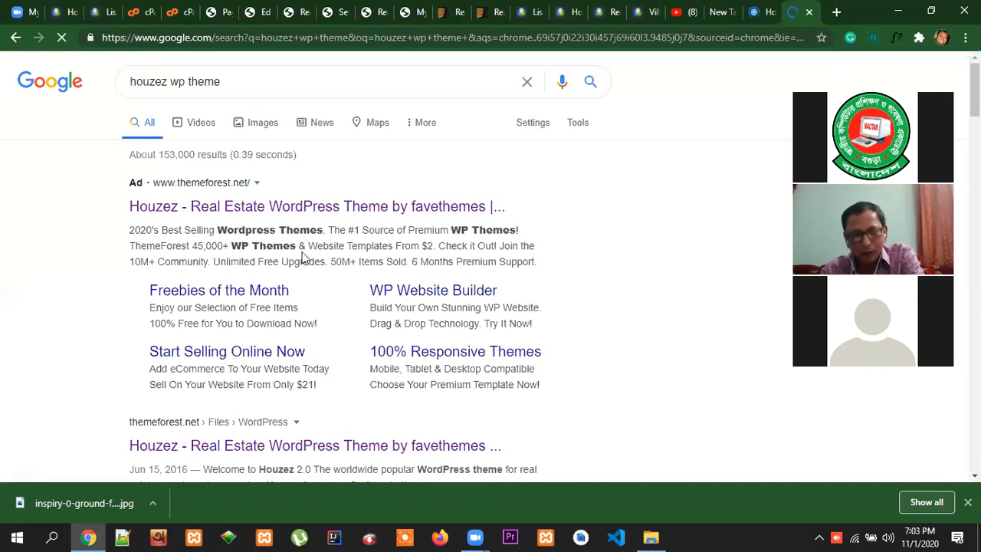
# Open the non-ad ThemeForest result for the Houzez real estate theme and view its preview and licence options
pyautogui.scroll(-2, 306, 266)
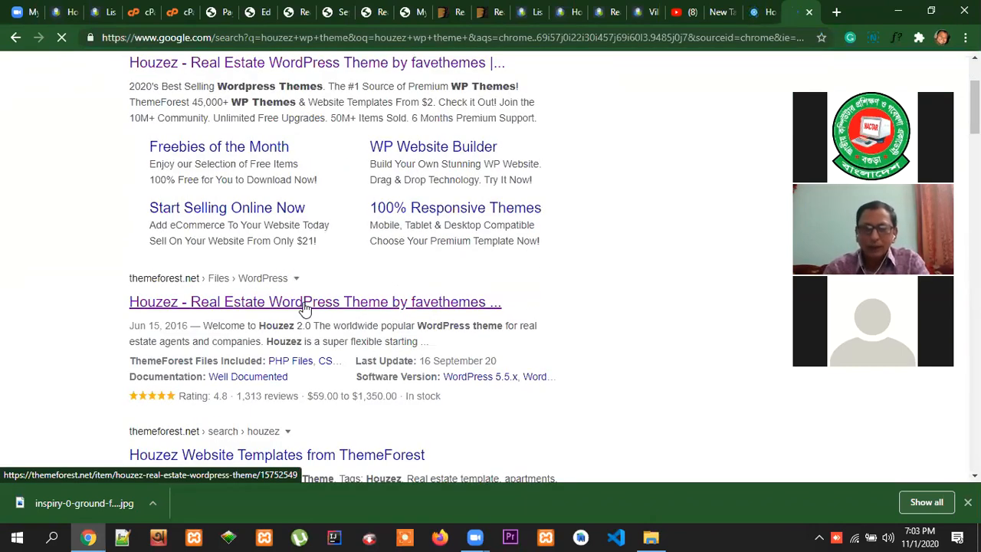
pyautogui.click(306, 305)
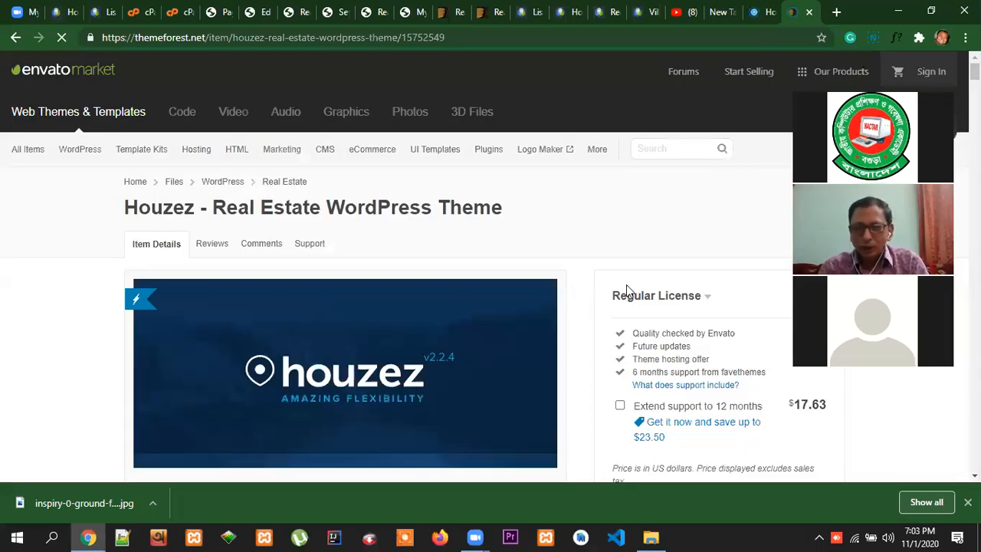
pyautogui.scroll(-2, 627, 266)
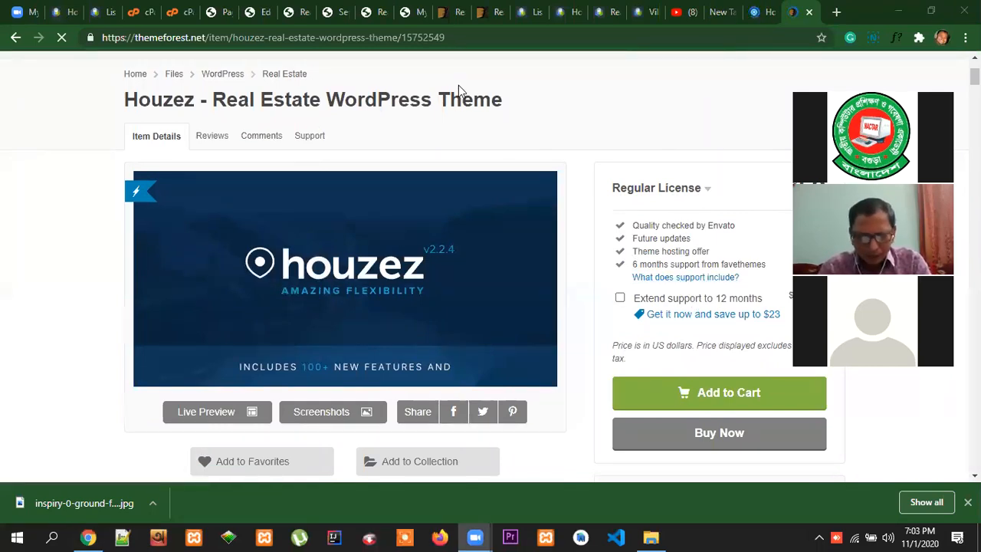
# Return to the open YouTube channel, reopen the account's own channel page from YouTube's home page and copy its address
pyautogui.click(681, 13)
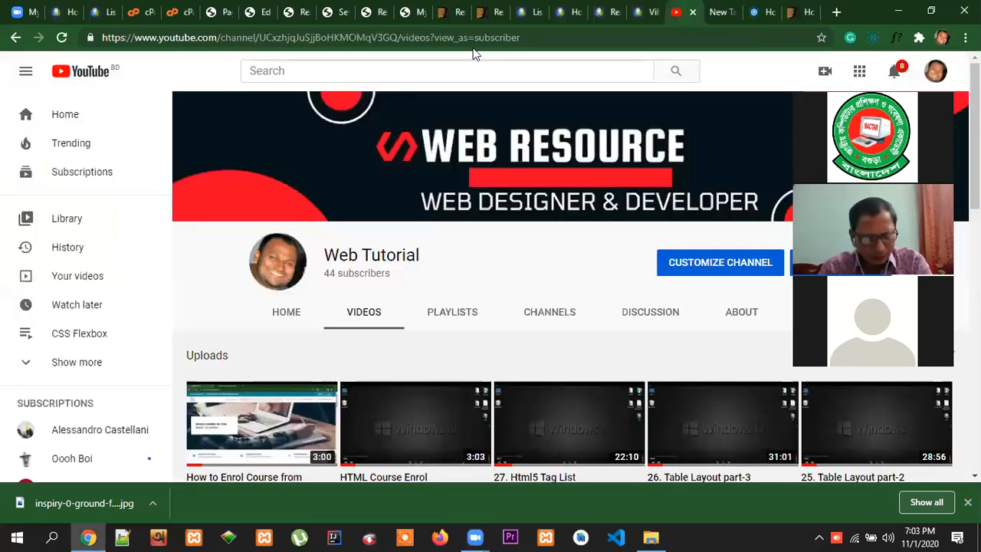
pyautogui.click(428, 40)
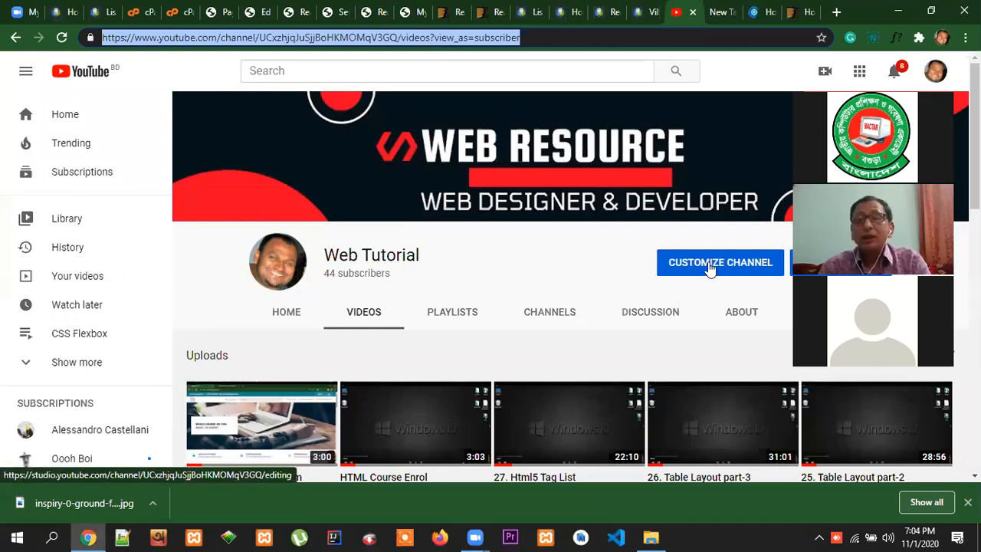
pyautogui.click(70, 116)
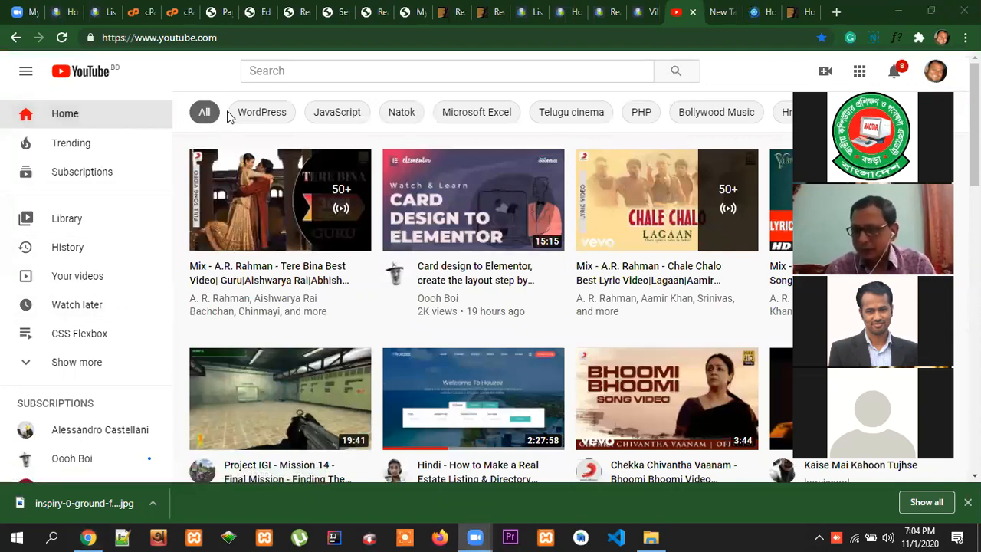
pyautogui.click(935, 70)
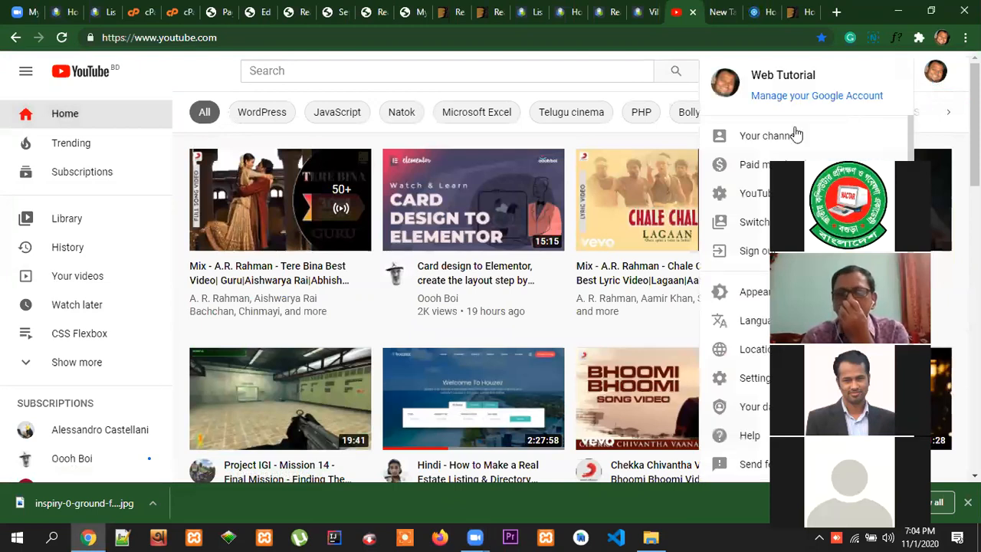
pyautogui.click(754, 136)
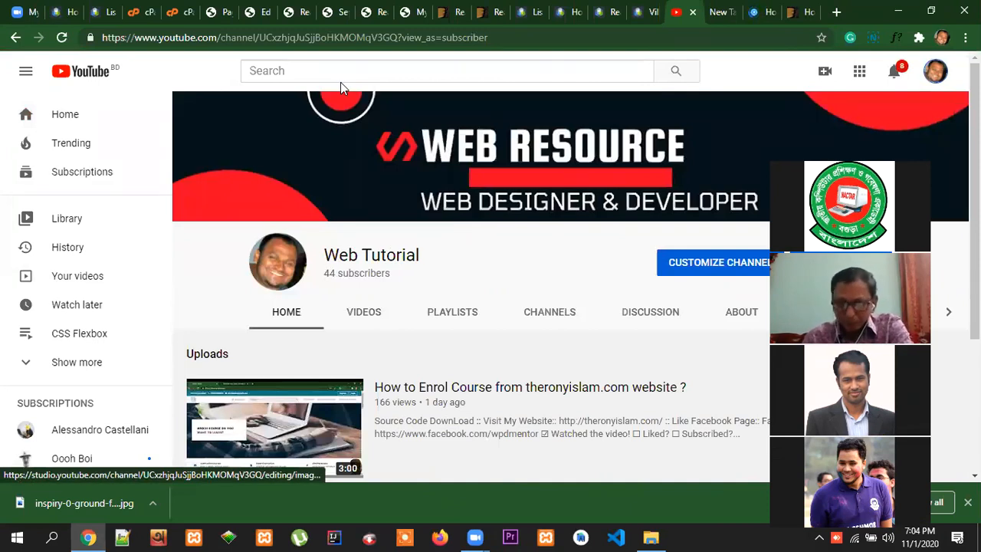
pyautogui.click(264, 40)
pyautogui.hotkey('ctrl', 'c')
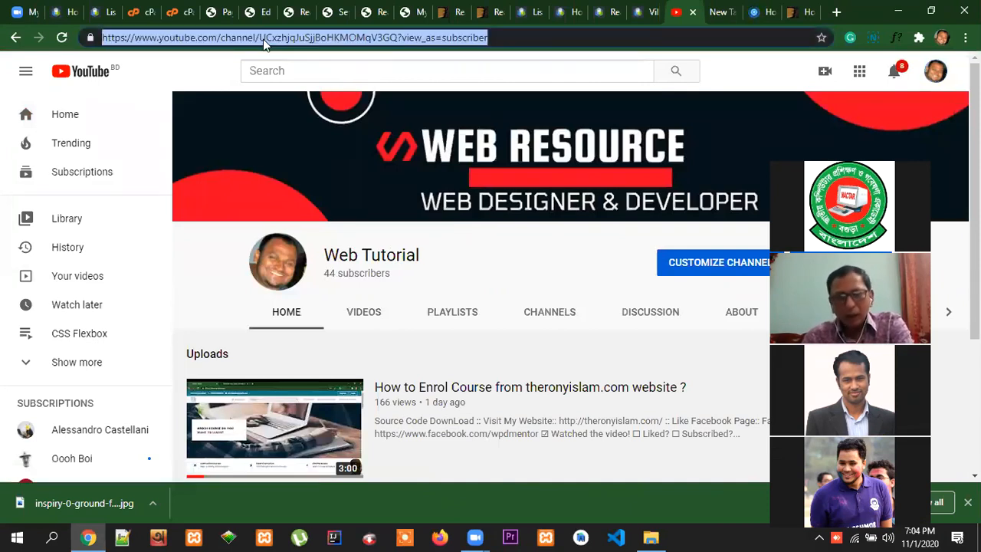
# Open the copied channel address in a new tab and view the channel's About section
pyautogui.click(836, 12)
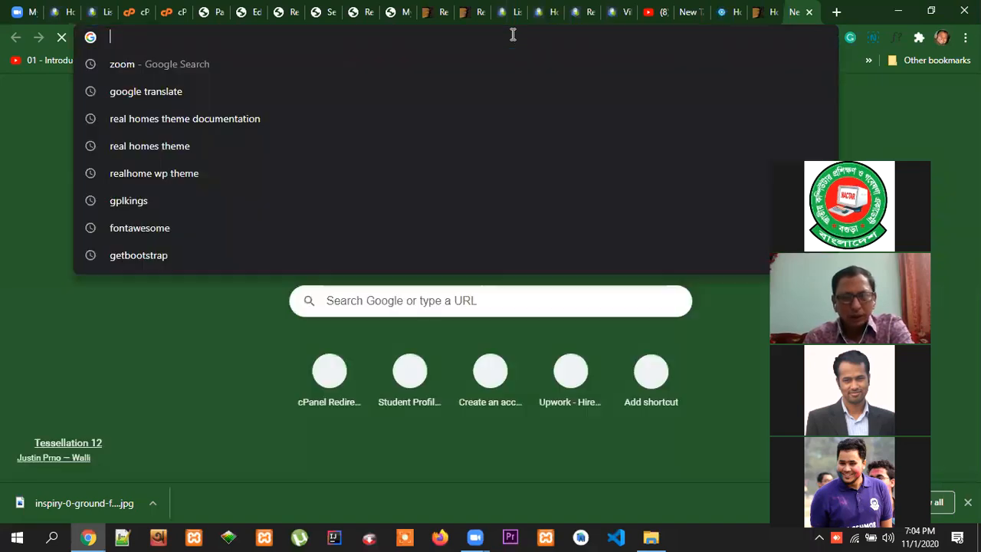
pyautogui.hotkey('ctrl', 'v')
pyautogui.press('Return')
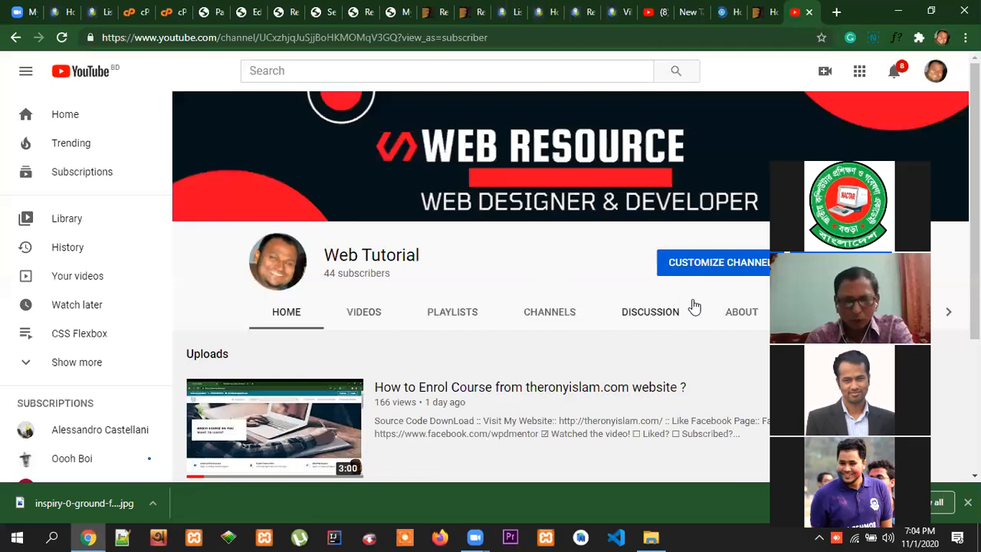
pyautogui.click(563, 313)
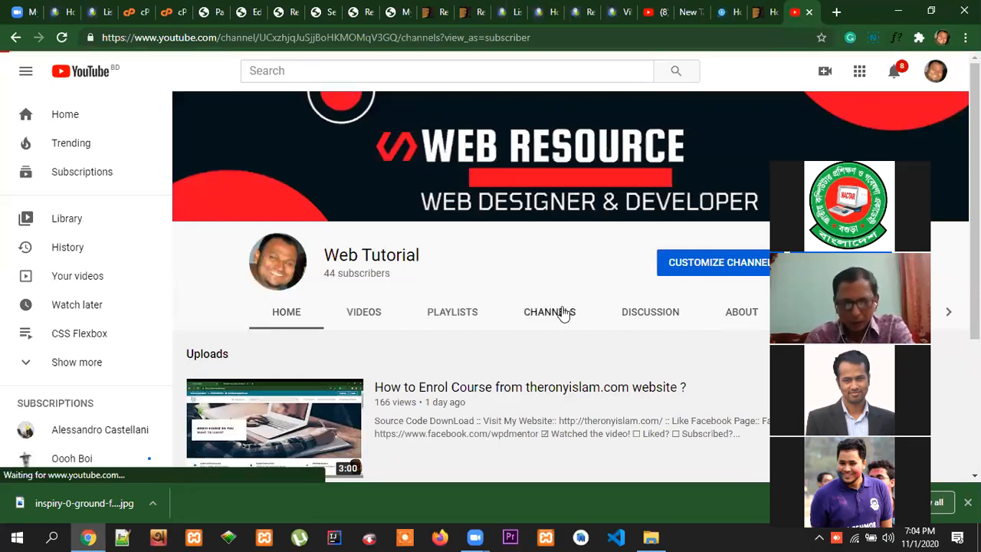
pyautogui.click(742, 317)
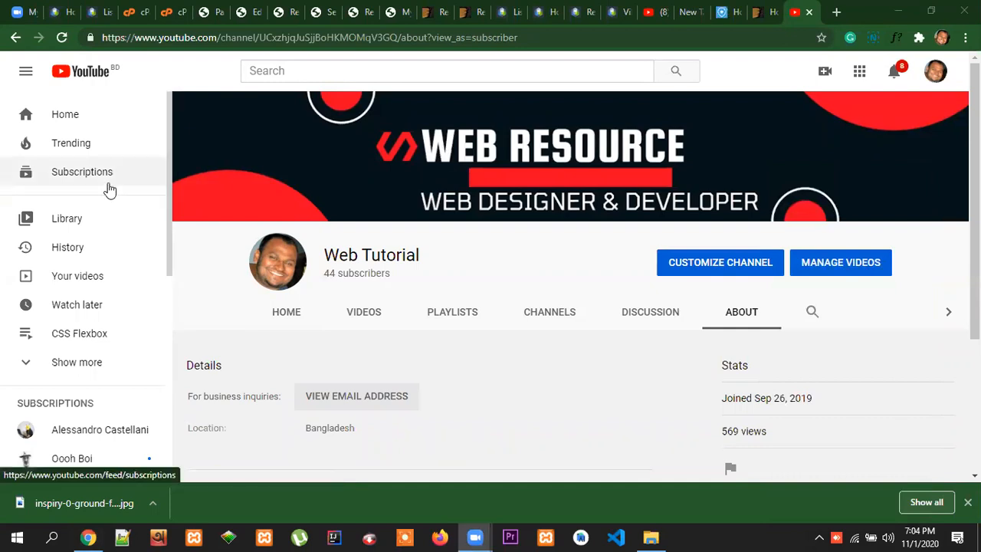
# Open the channel's customization page in YouTube Studio and select the full channel link
pyautogui.click(721, 264)
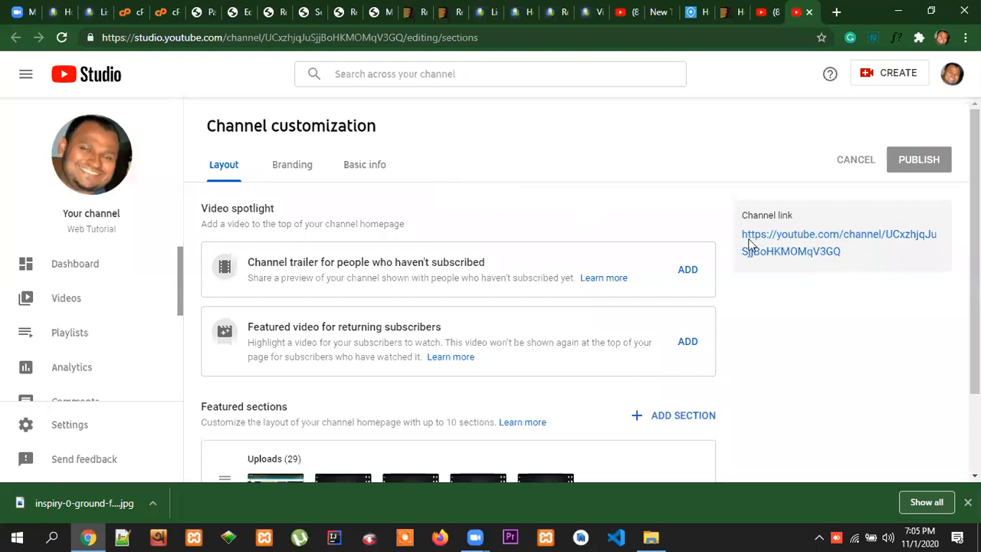
pyautogui.moveTo(774, 251); pyautogui.dragTo(849, 258)
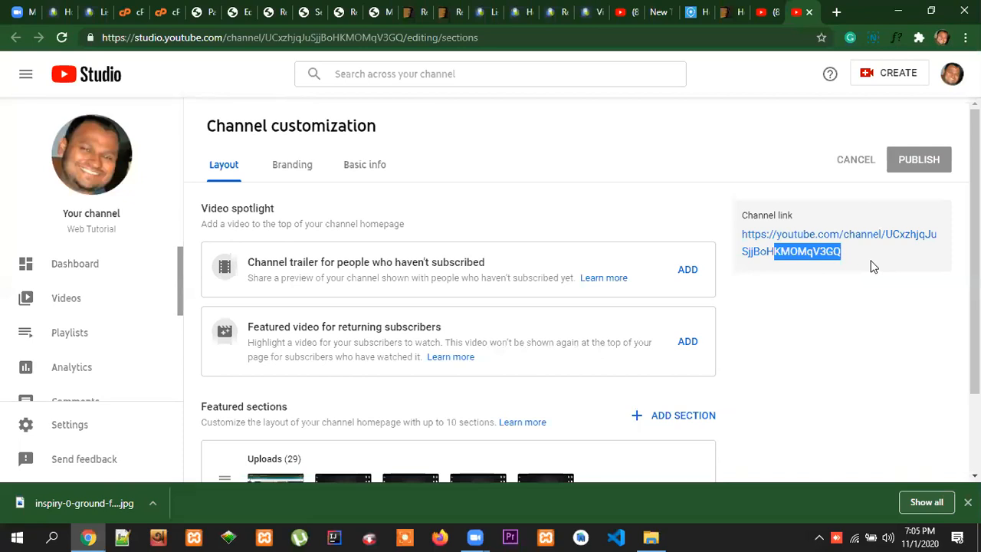
pyautogui.click(872, 266)
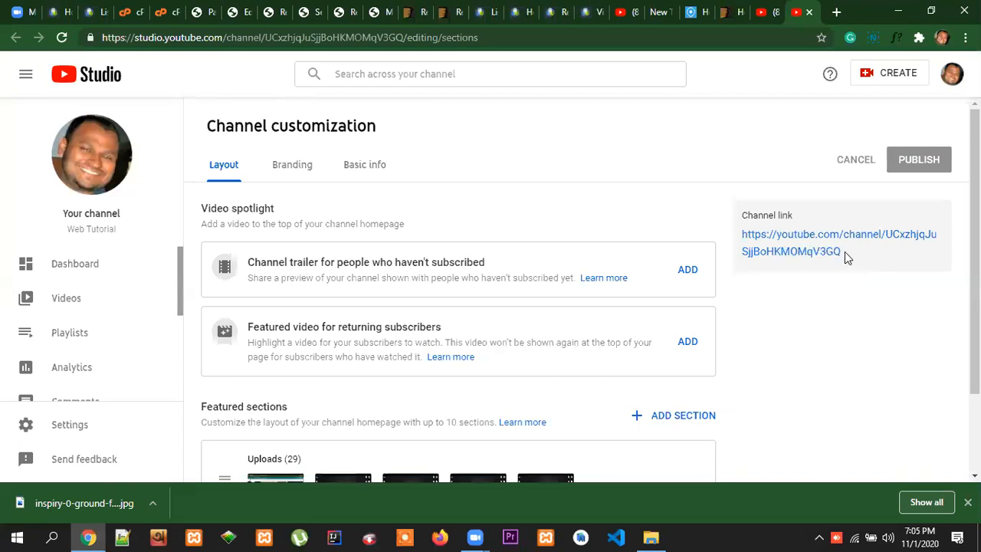
pyautogui.moveTo(843, 253); pyautogui.dragTo(743, 239)
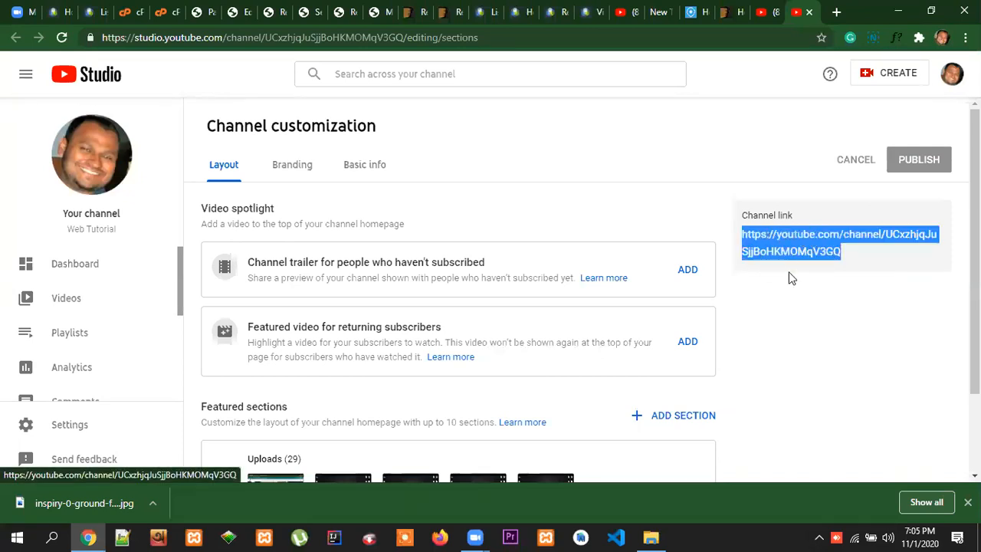
pyautogui.click(659, 80)
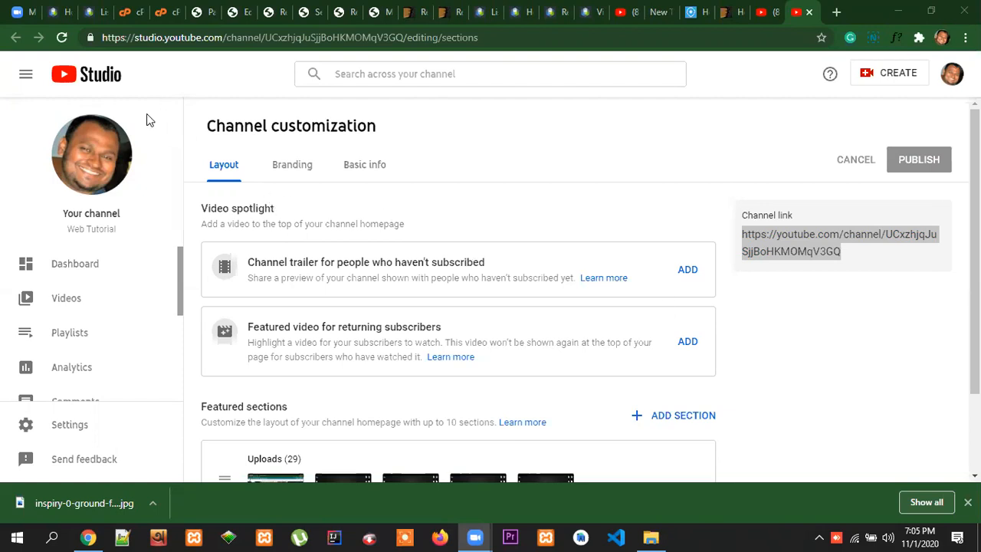
# Switch back to the open ThemeForest page of the Houzez theme
pyautogui.click(730, 12)
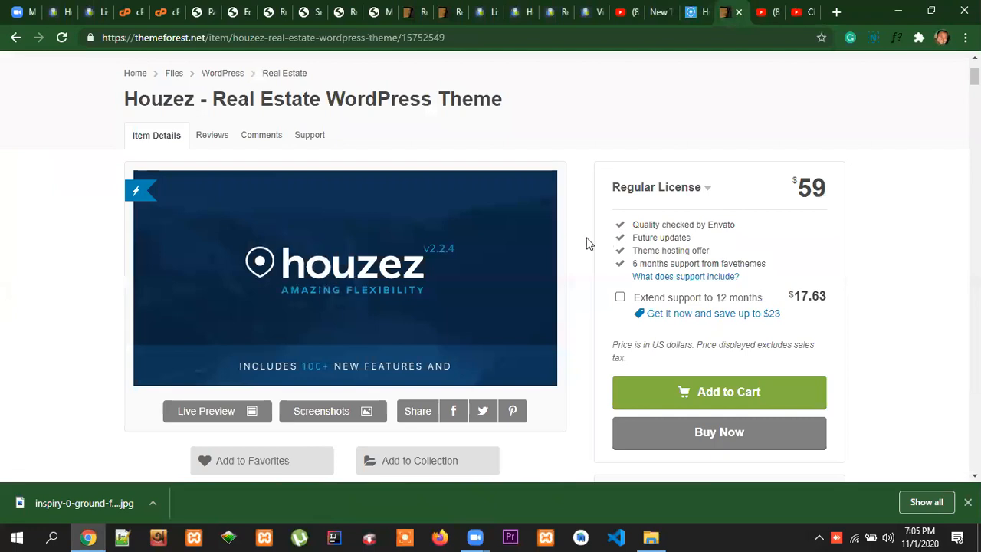